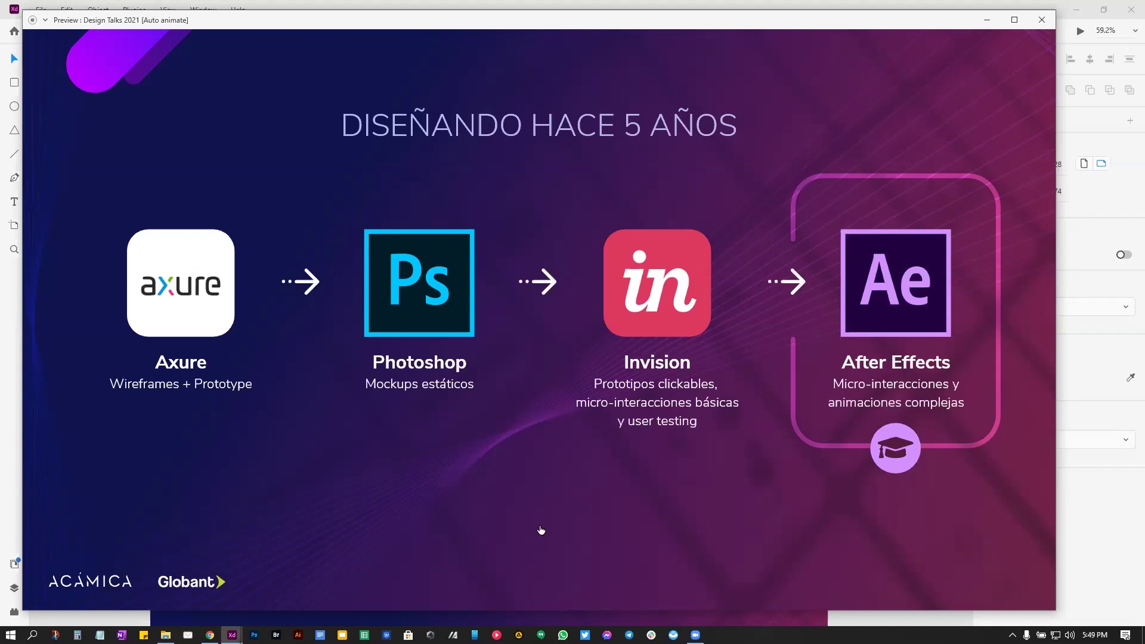
# Step: Advance the presentation preview to the "Vamos auto-animate, ¡haz lo tuyo!" slide and close the preview
pyautogui.click(662, 290)
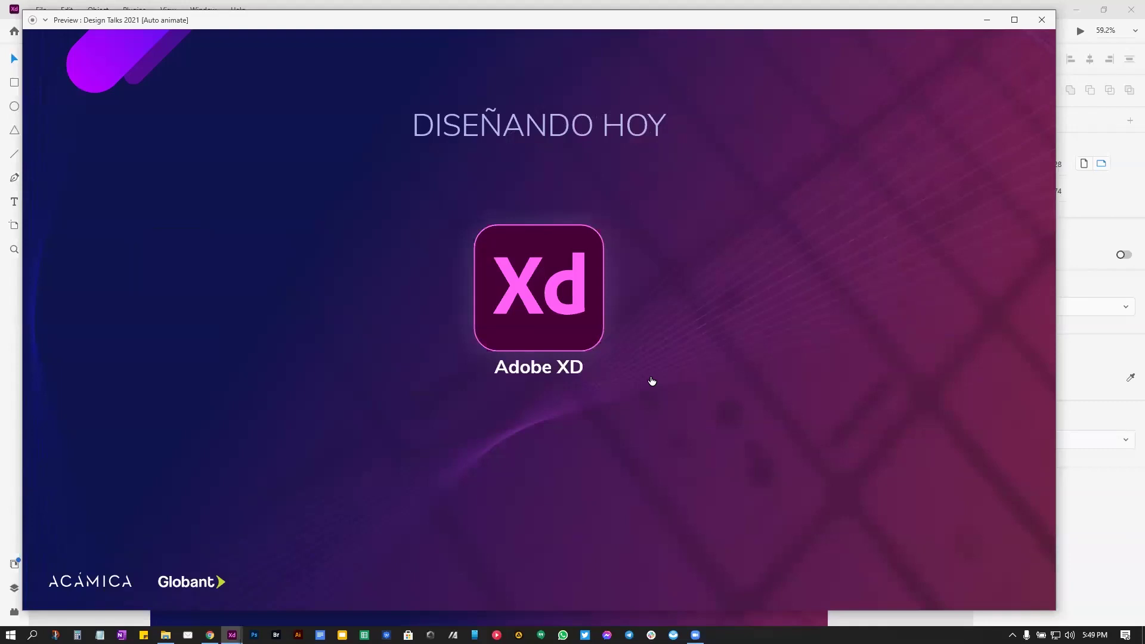
pyautogui.click(632, 352)
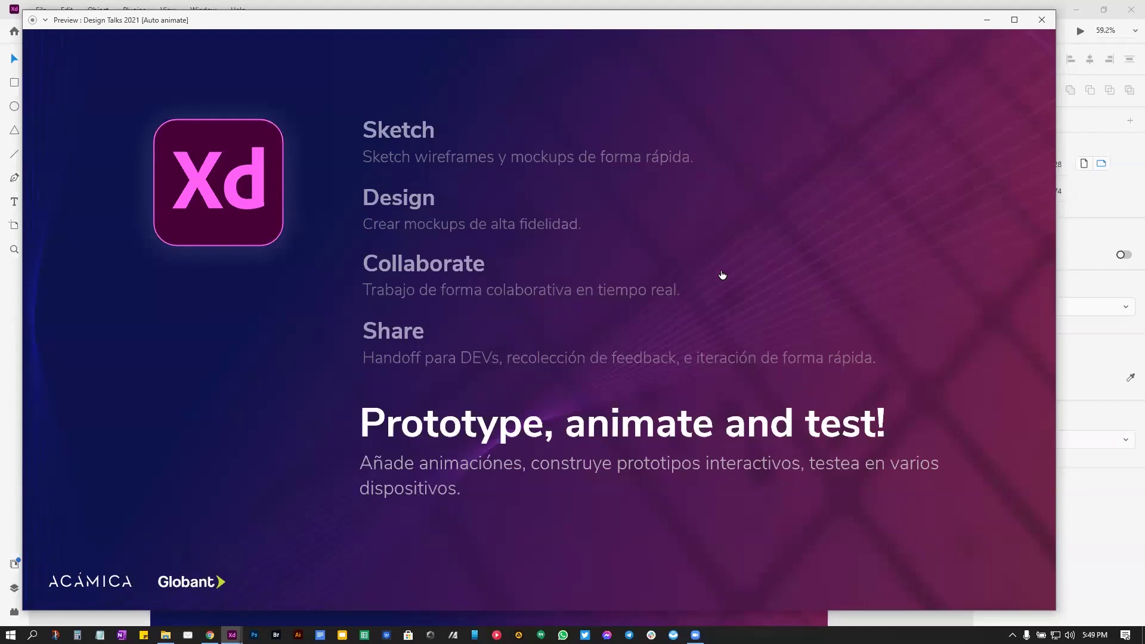
pyautogui.click(721, 270)
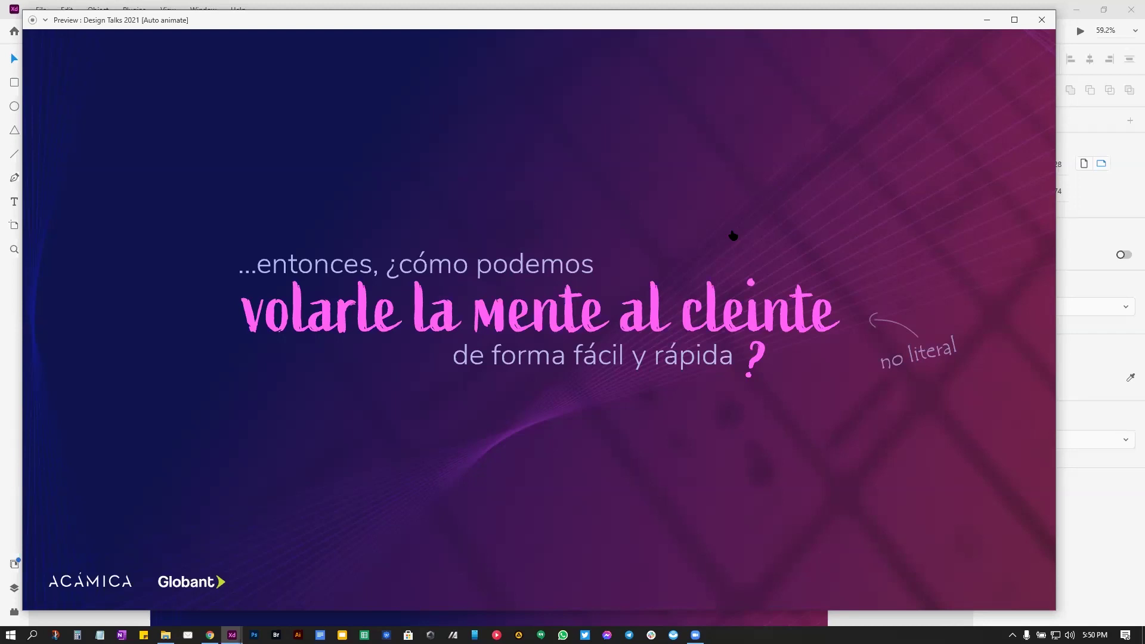
pyautogui.click(733, 234)
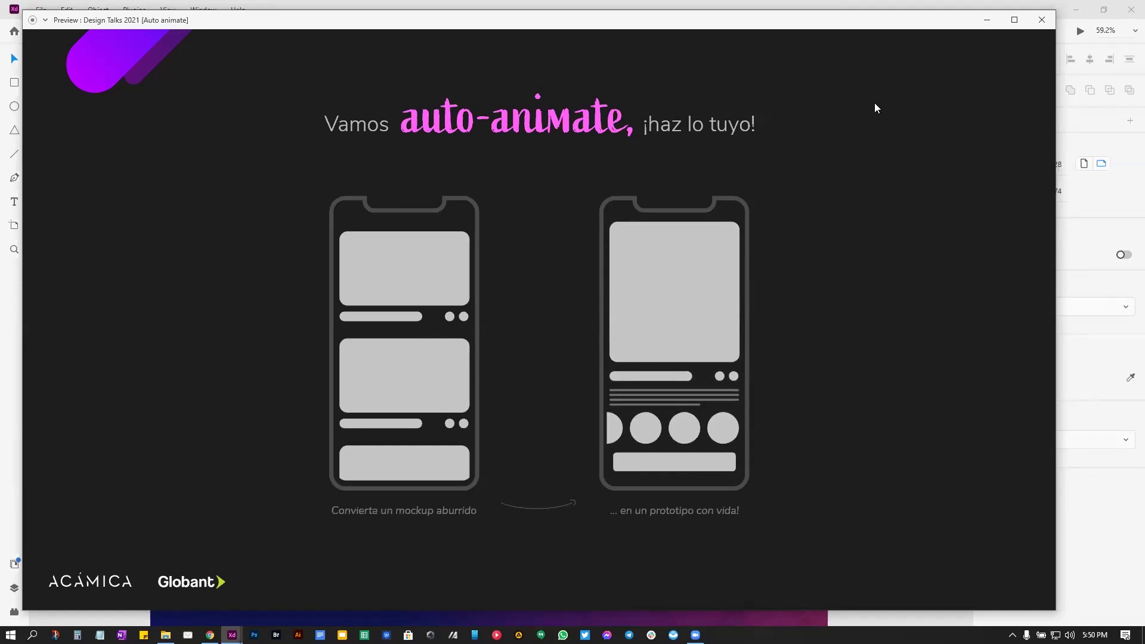
pyautogui.click(1042, 20)
# Step: Duplicate the Basics - Artboard 1 artboard under "How does it works?" and place the copy beside the original
pyautogui.click(855, 87)
pyautogui.scroll(-4, 850, 234)
pyautogui.moveTo(850, 234); pyautogui.dragTo(542, 201)
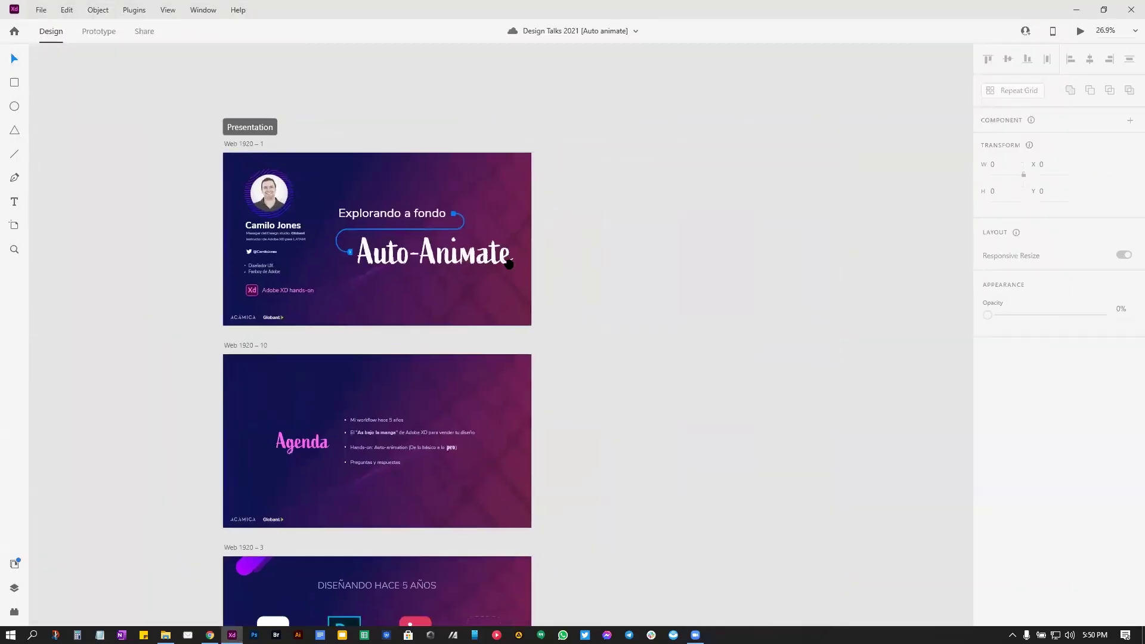
pyautogui.hscroll(10, 509, 264)
pyautogui.moveTo(632, 303); pyautogui.dragTo(559, 324)
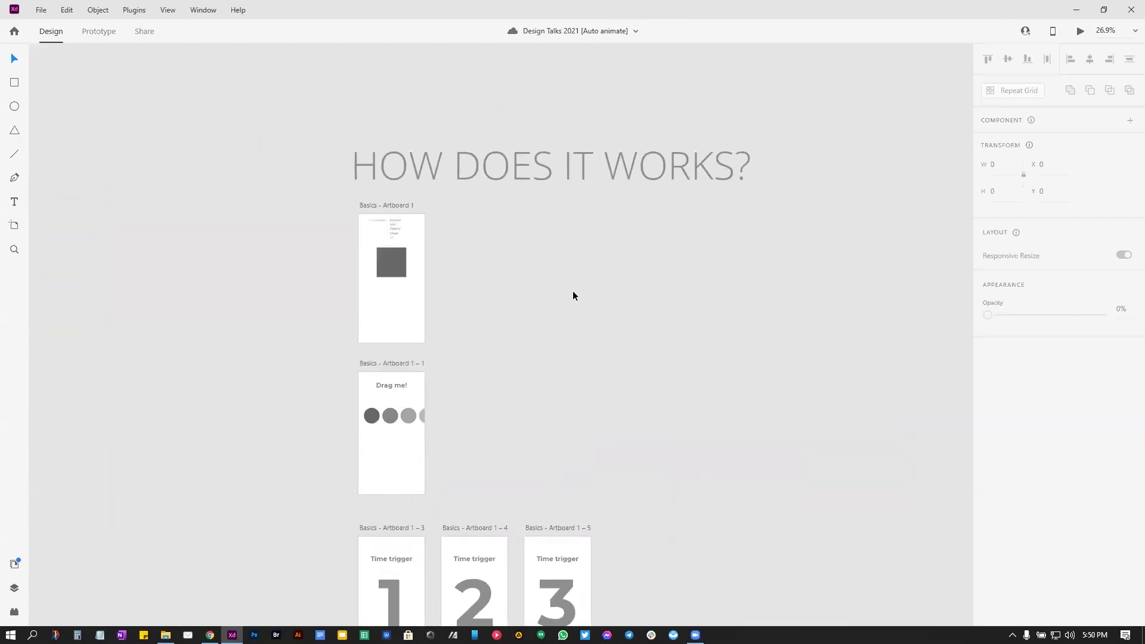
pyautogui.scroll(5, 478, 257)
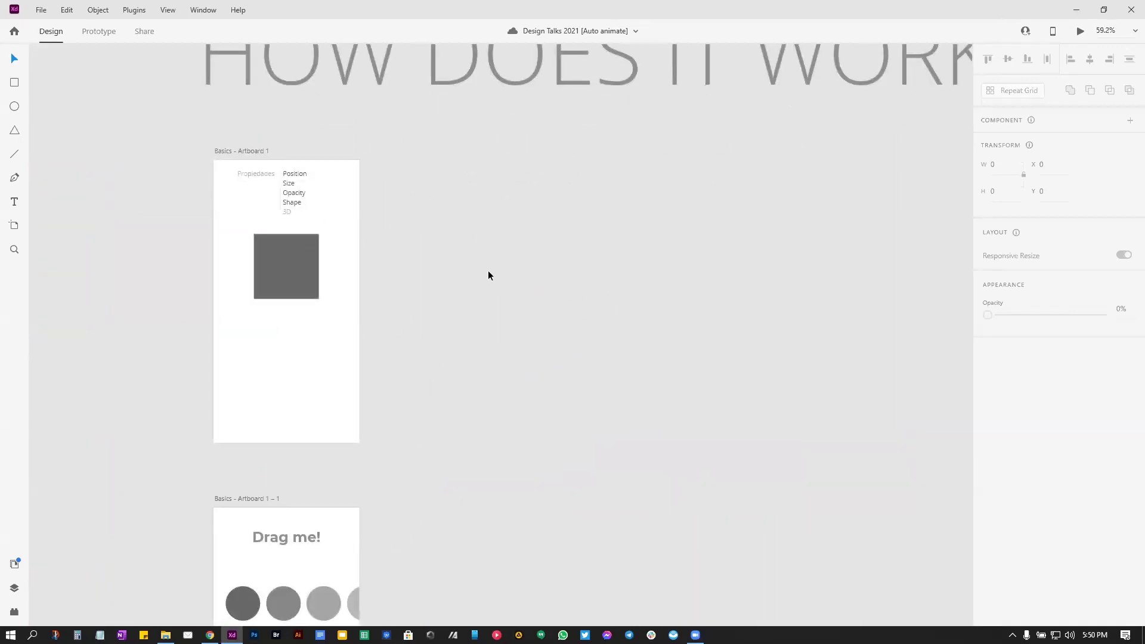
pyautogui.moveTo(524, 266); pyautogui.dragTo(518, 233)
pyautogui.scroll(3, 442, 274)
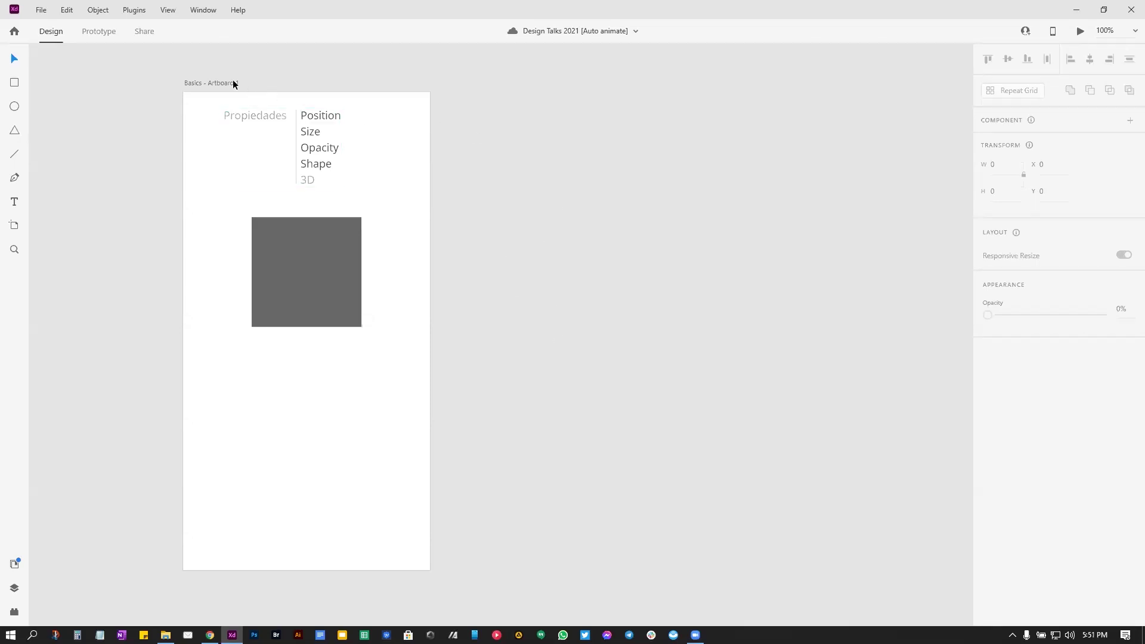
pyautogui.moveTo(217, 83); pyautogui.dragTo(569, 80)
pyautogui.click(490, 88)
pyautogui.moveTo(478, 125); pyautogui.dragTo(530, 126)
pyautogui.moveTo(595, 81); pyautogui.dragTo(554, 80)
# Step: Move the dark square on the duplicated artboard straight down to about Y 536
pyautogui.scroll(-2, 888, 167)
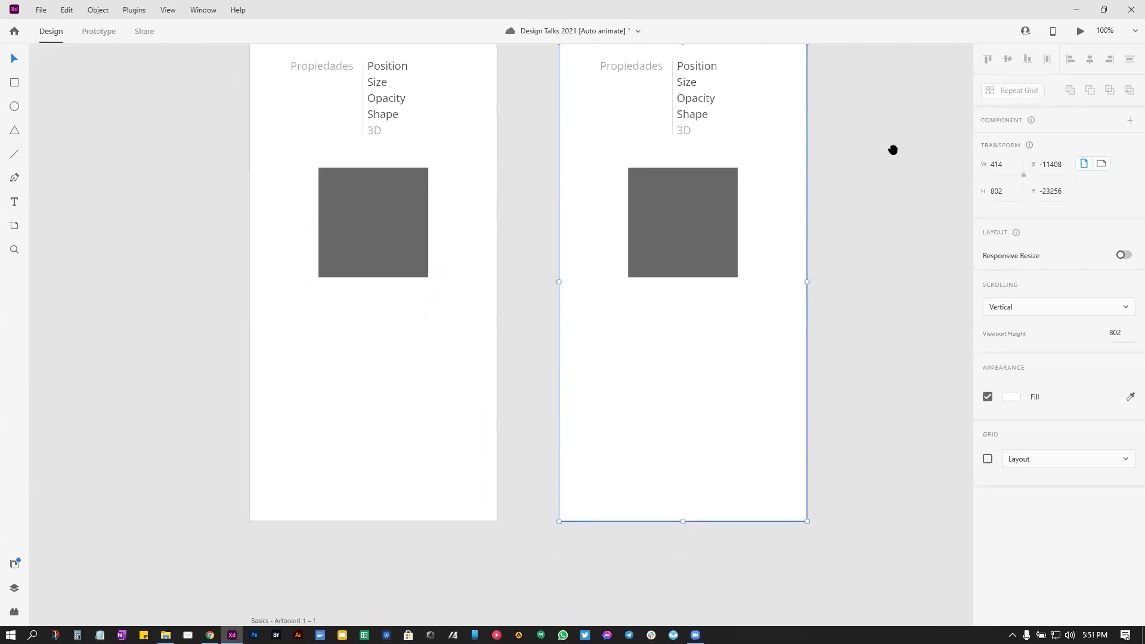
pyautogui.scroll(2, 856, 161)
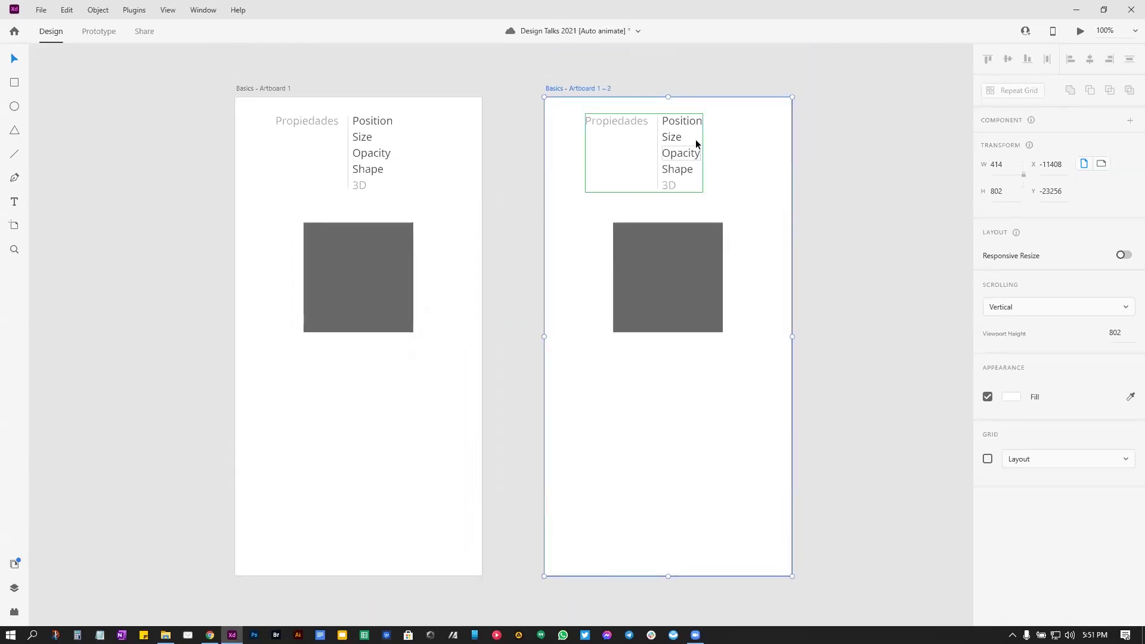
pyautogui.click(670, 262)
pyautogui.moveTo(669, 262); pyautogui.dragTo(671, 456)
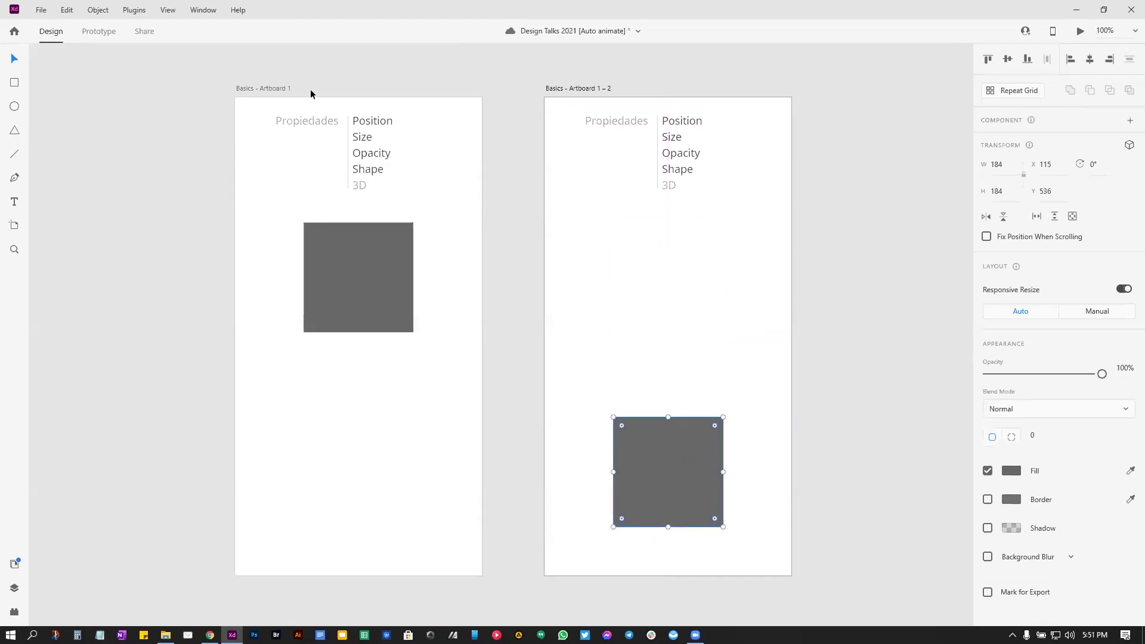
# Step: Link Basics - Artboard 1 to its duplicate with a Tap Auto-Animate interaction, Ease Out easing and 0.4 s duration
pyautogui.click(280, 88)
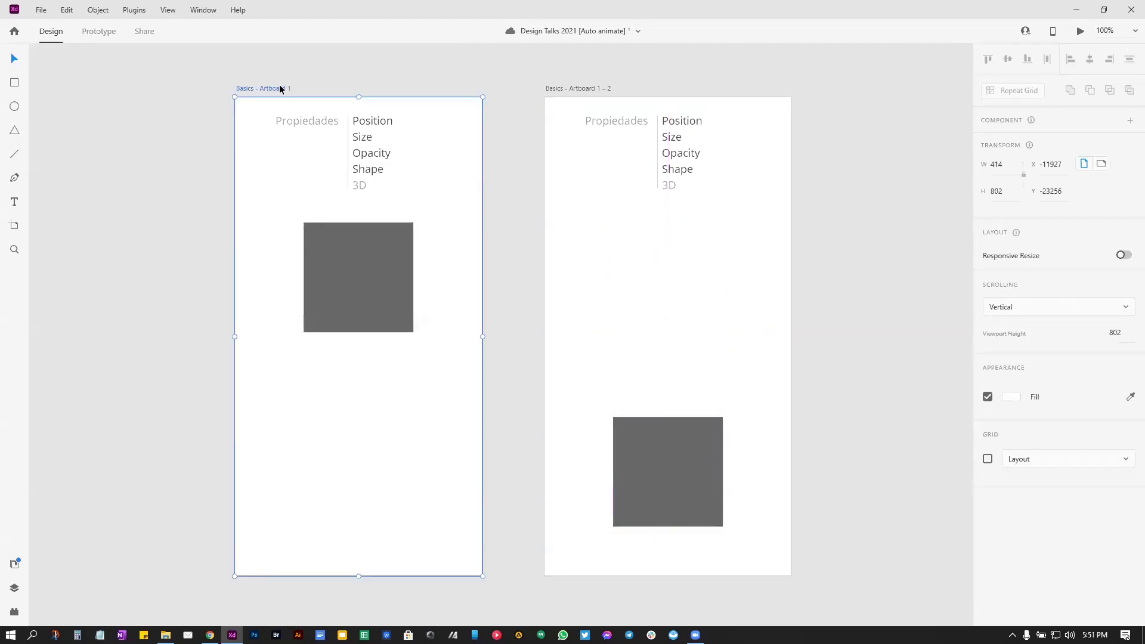
pyautogui.click(96, 34)
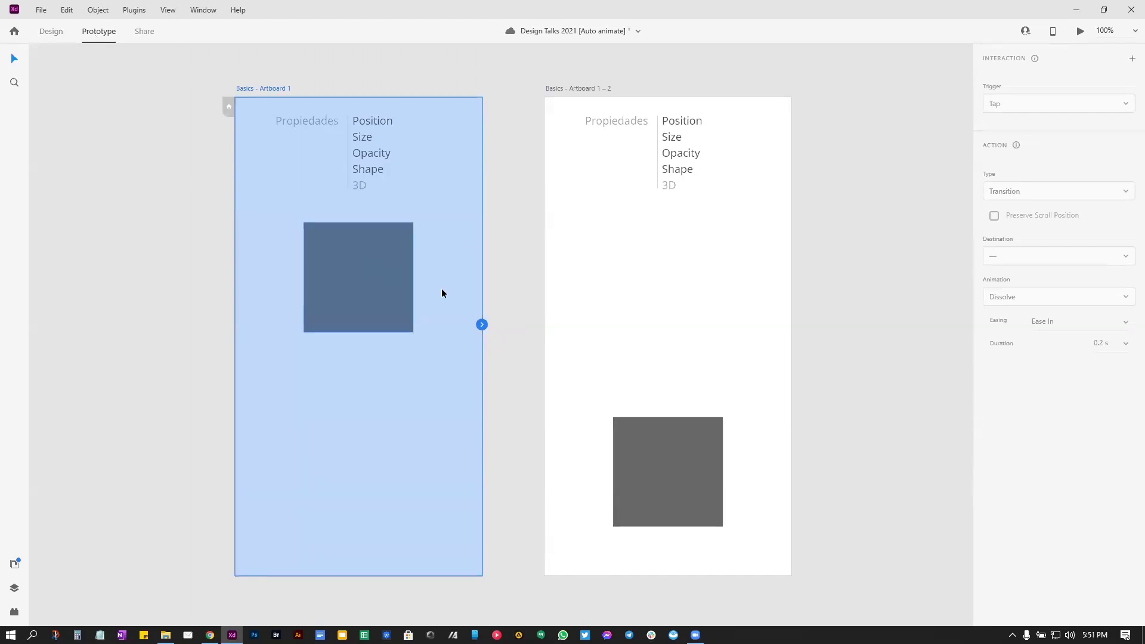
pyautogui.moveTo(520, 302); pyautogui.dragTo(553, 282)
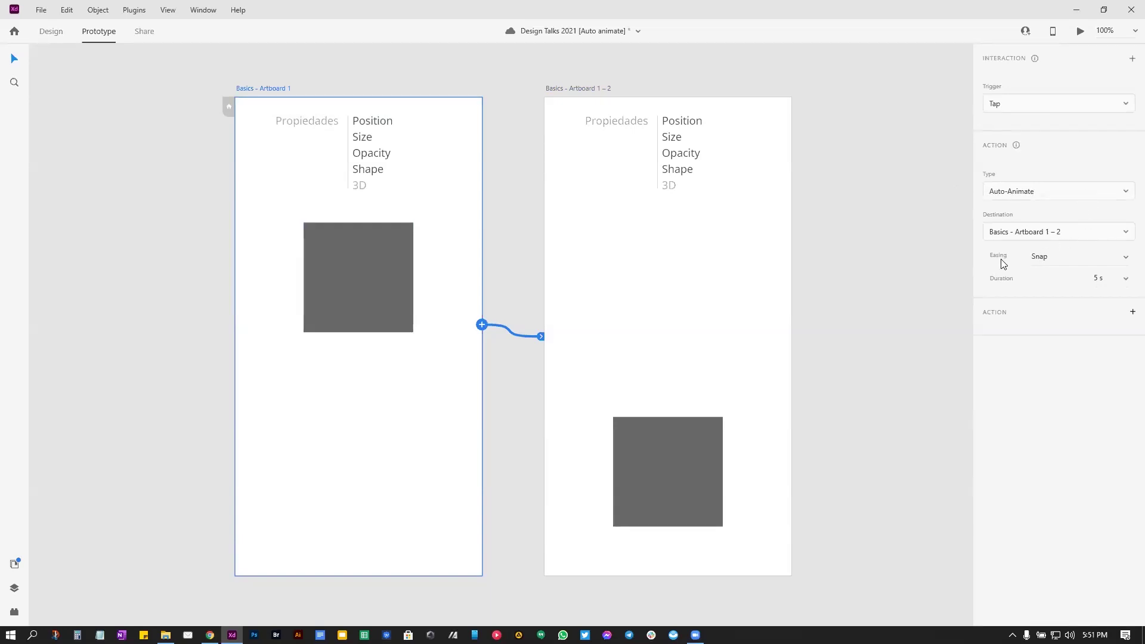
pyautogui.click(1119, 260)
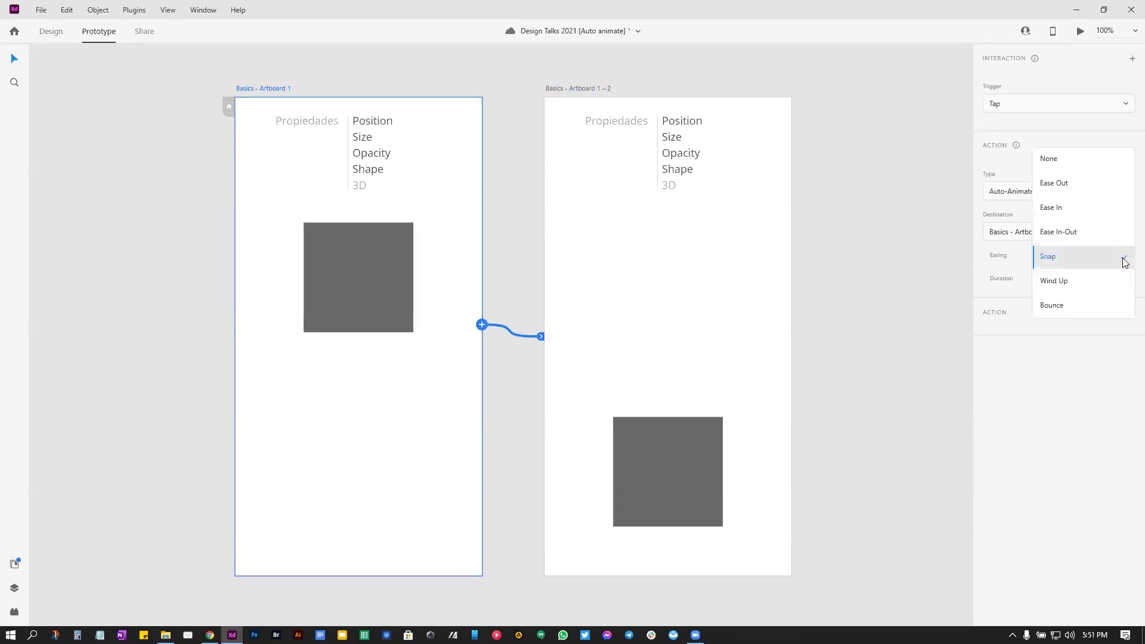
pyautogui.click(1101, 189)
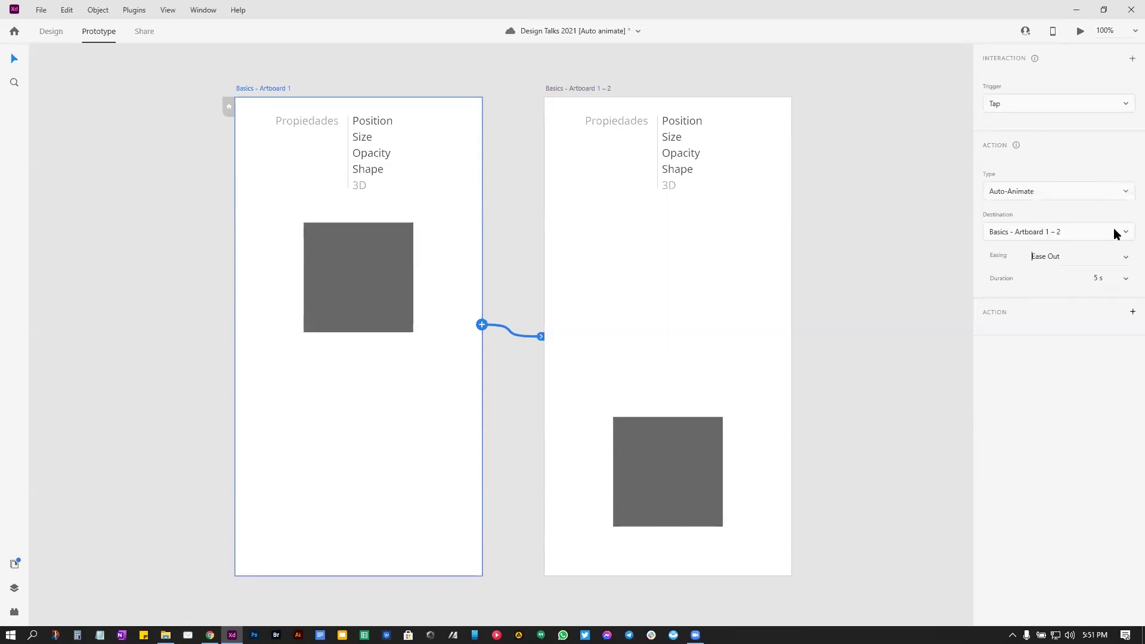
pyautogui.click(1097, 277)
pyautogui.click(1126, 279)
pyautogui.click(1102, 255)
# Step: Link the duplicated artboard back to Basics - Artboard 1 with a Tap Auto-Animate interaction
pyautogui.click(565, 88)
pyautogui.moveTo(792, 325); pyautogui.dragTo(459, 357)
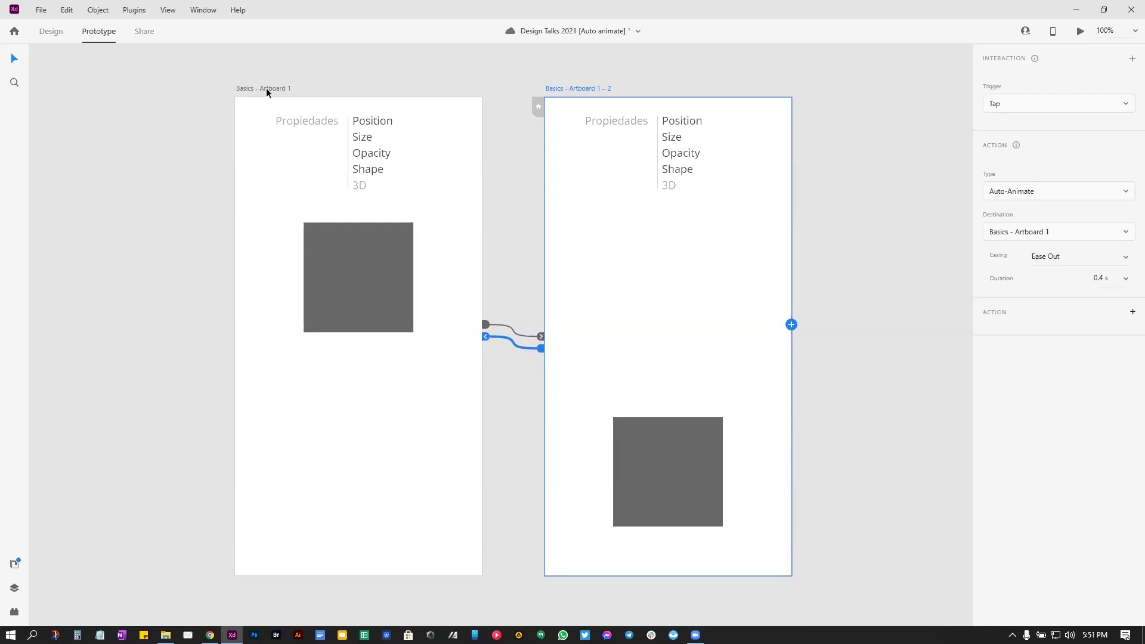
# Step: Preview the prototype from Basics - Artboard 1 and play the square's position animation back and forth
pyautogui.click(285, 127)
pyautogui.click(1080, 31)
pyautogui.click(248, 130)
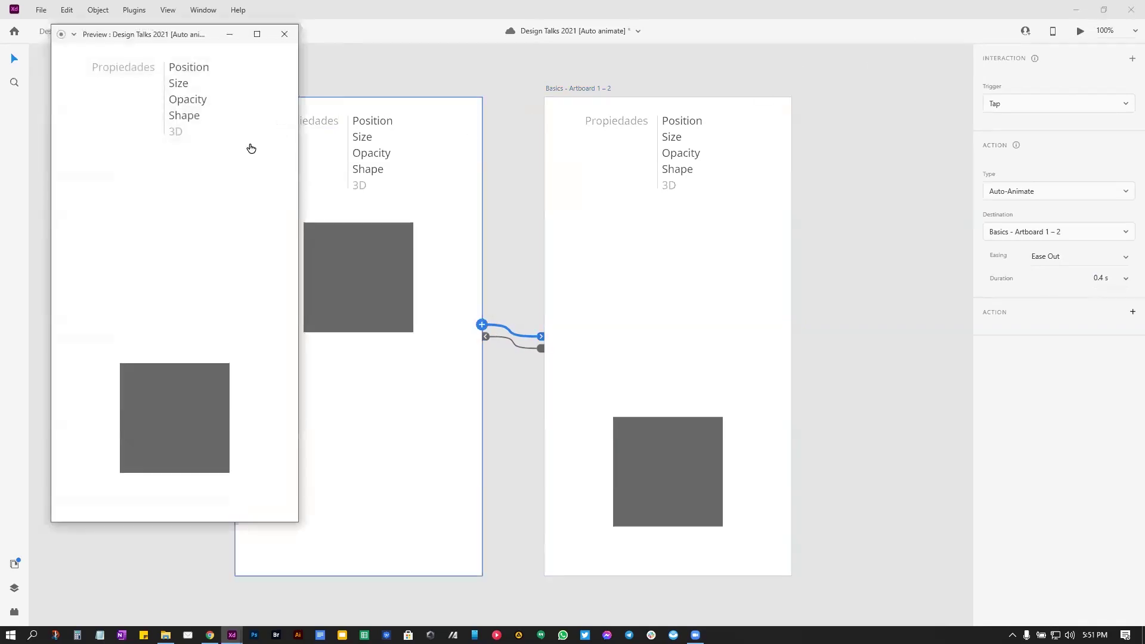
pyautogui.click(249, 151)
pyautogui.click(250, 153)
pyautogui.click(251, 156)
pyautogui.click(242, 168)
pyautogui.click(829, 118)
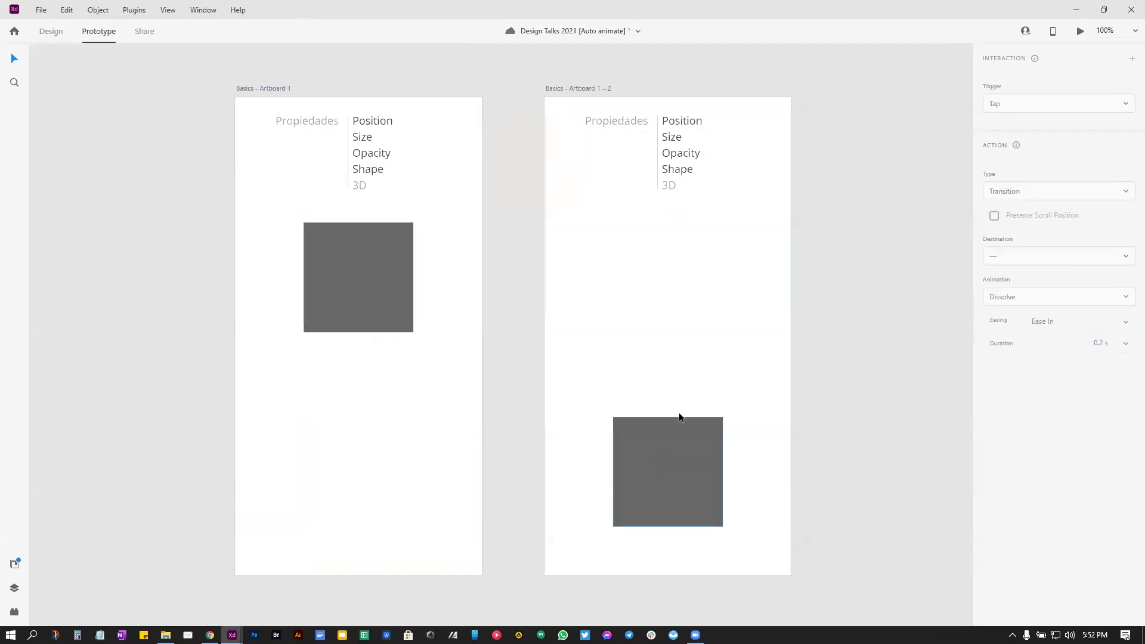
# Step: Scale the square on the duplicated artboard down from its centre to about 116 by 116
pyautogui.click(686, 457)
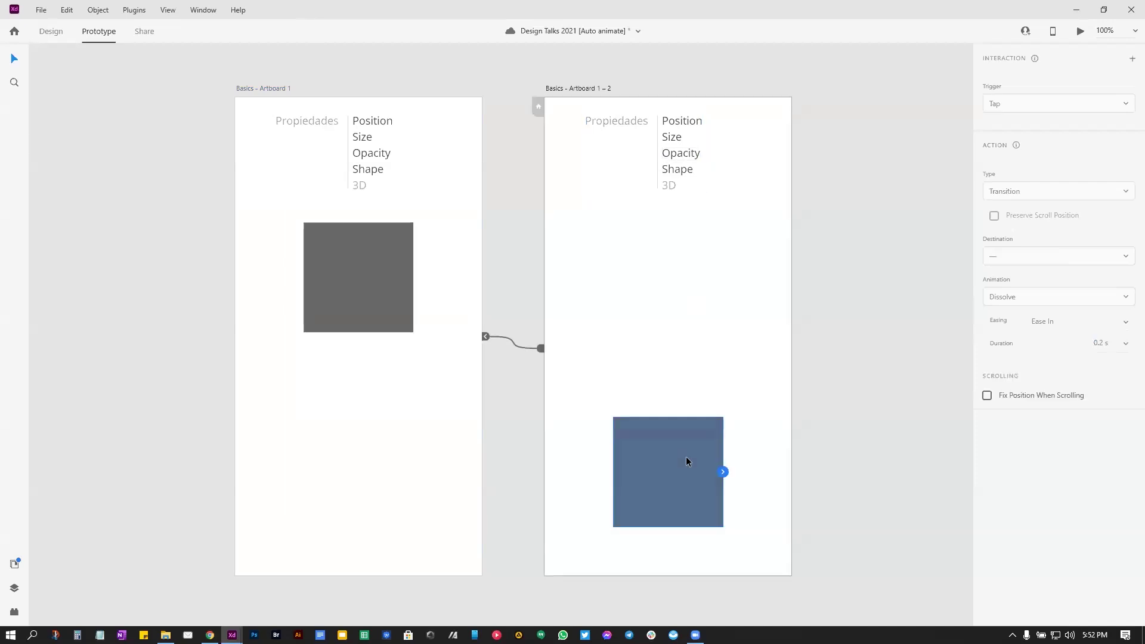
pyautogui.click(51, 31)
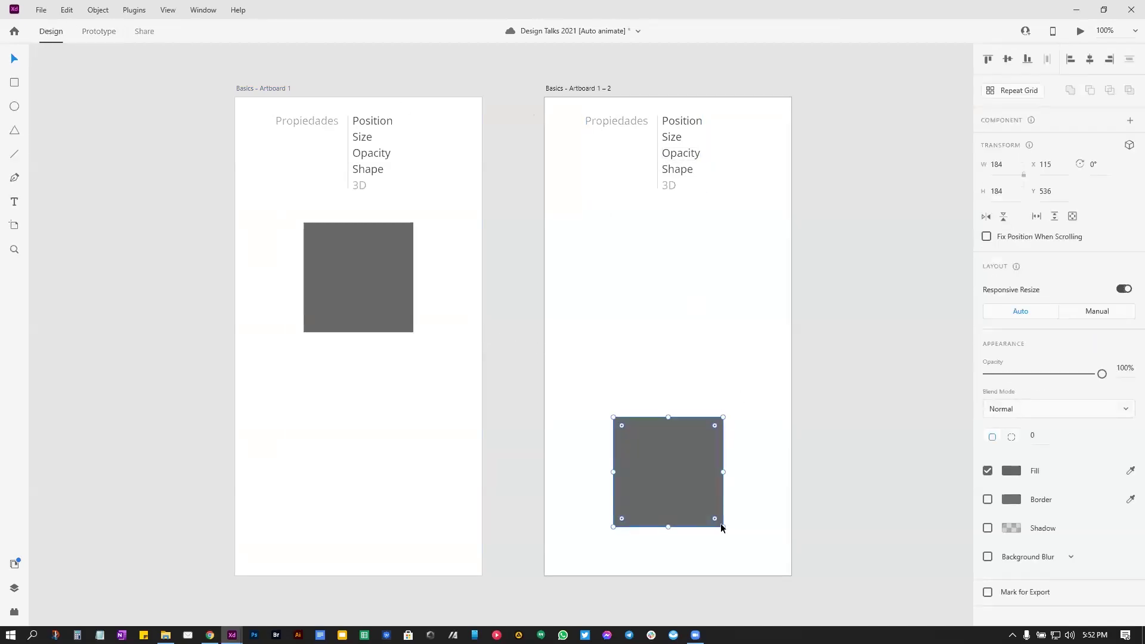
pyautogui.moveTo(721, 525); pyautogui.dragTo(694, 496)
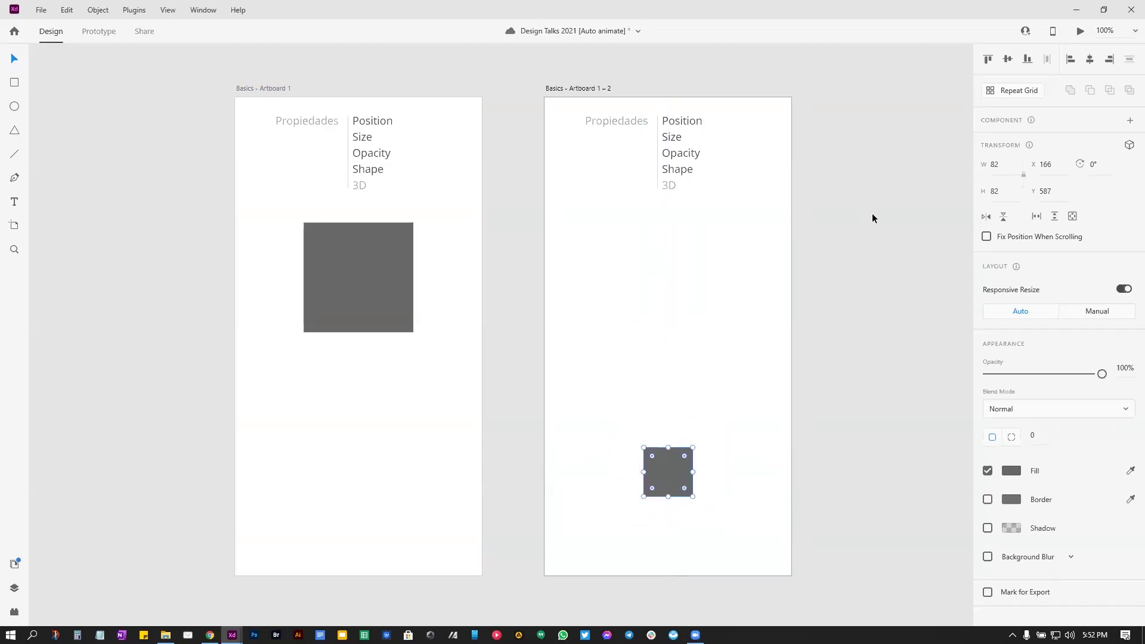
pyautogui.moveTo(691, 447); pyautogui.dragTo(704, 437)
# Step: Preview the prototype from Basics - Artboard 1 and play the square's size animation back and forth
pyautogui.click(256, 89)
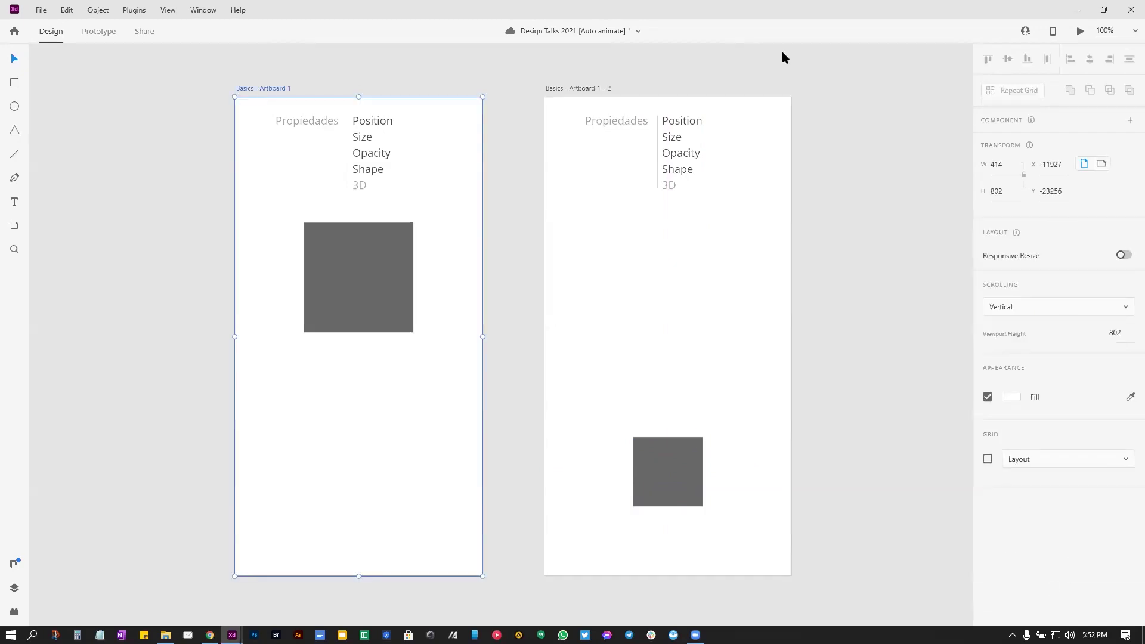
pyautogui.click(1080, 31)
pyautogui.moveTo(206, 37); pyautogui.dragTo(548, 75)
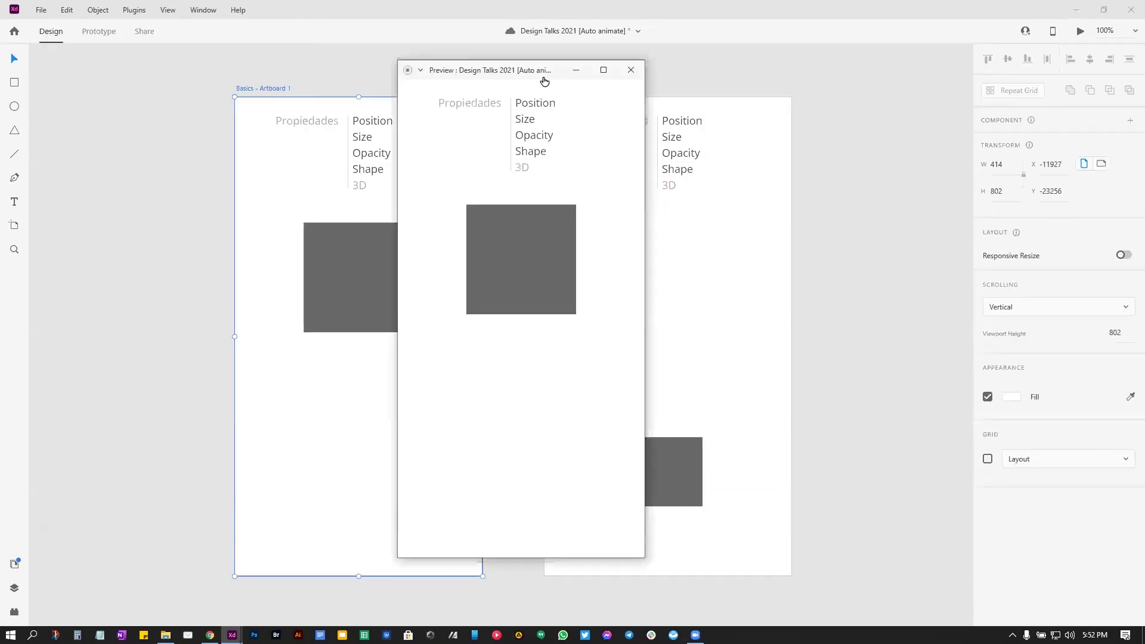
pyautogui.click(587, 168)
pyautogui.click(593, 166)
pyautogui.click(596, 159)
pyautogui.click(592, 166)
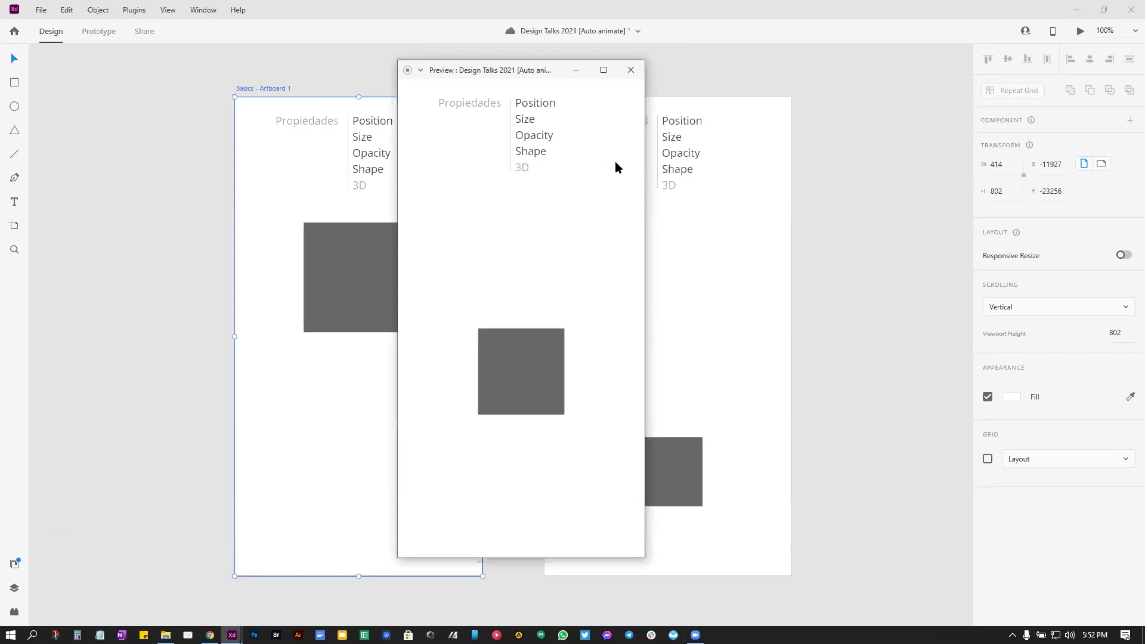
pyautogui.click(887, 159)
# Step: Lower the opacity of the square on the duplicated artboard to 33%
pyautogui.click(654, 481)
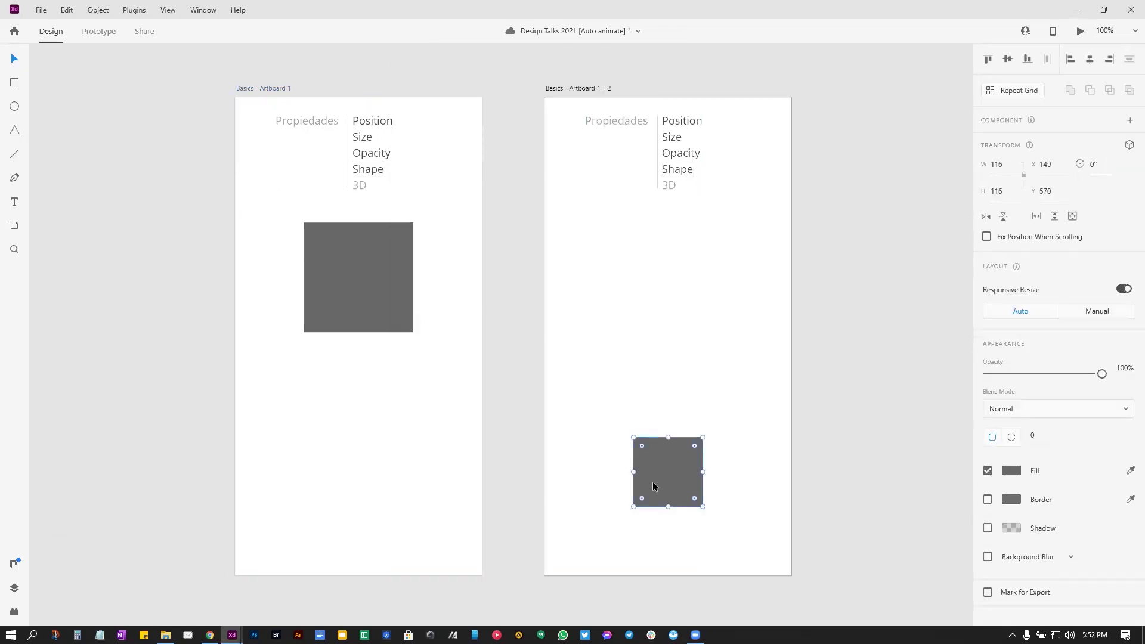
pyautogui.moveTo(1102, 374); pyautogui.dragTo(1024, 374)
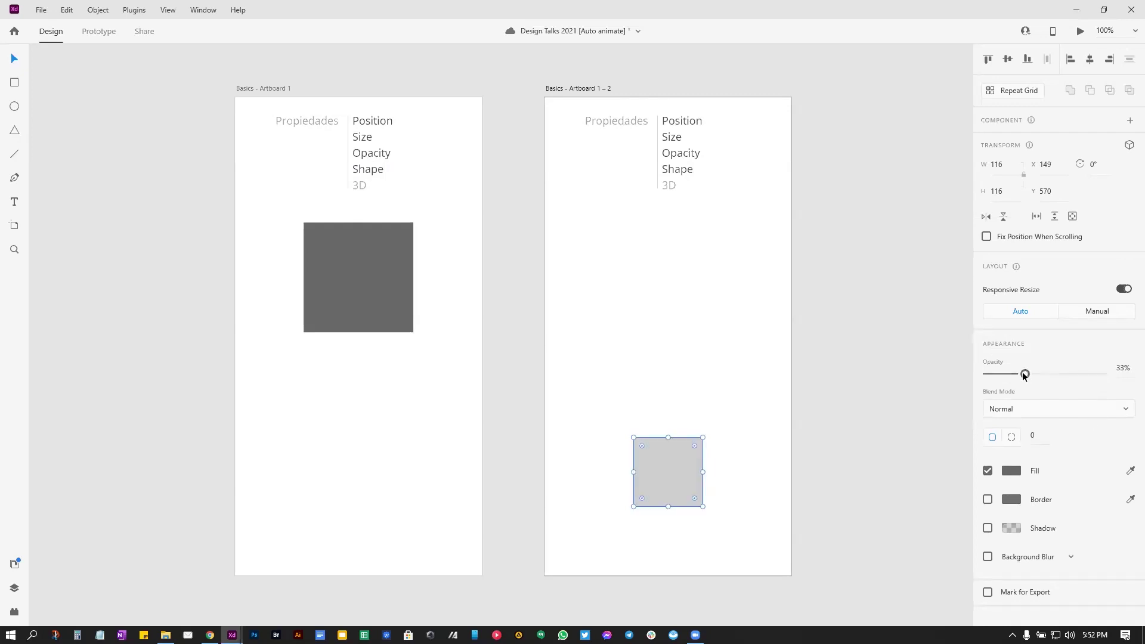
pyautogui.click(251, 89)
pyautogui.click(856, 243)
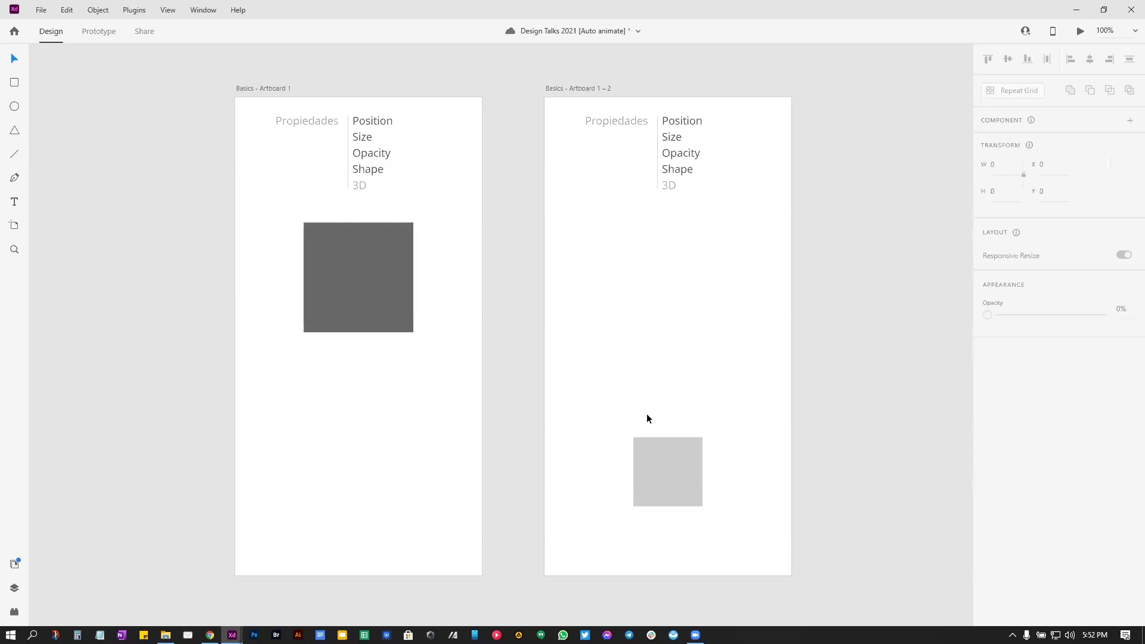
# Step: Round only the upper-right and lower-left corners of the light square on the duplicated artboard to form a leaf shape
pyautogui.click(649, 452)
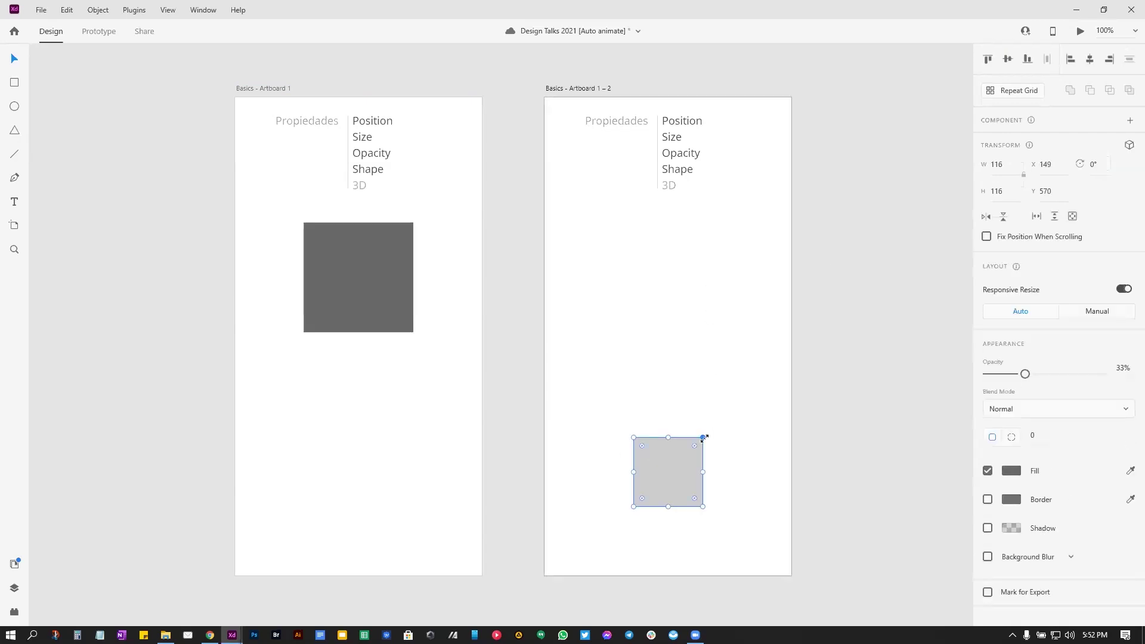
pyautogui.moveTo(694, 446); pyautogui.dragTo(683, 454)
pyautogui.hotkey('ctrl', 'z')
pyautogui.press('alt')
pyautogui.moveTo(643, 495); pyautogui.dragTo(672, 470)
pyautogui.click(836, 364)
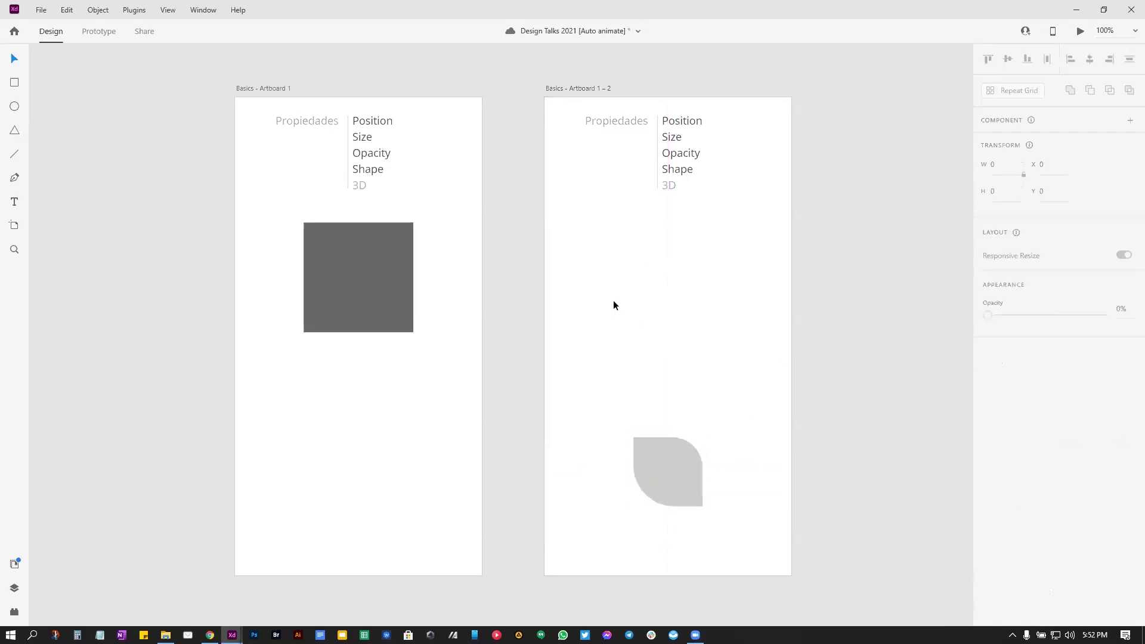
# Step: Preview the prototype from Basics - Artboard 1 and play the combined position, size, opacity and shape animation repeatedly
pyautogui.click(263, 88)
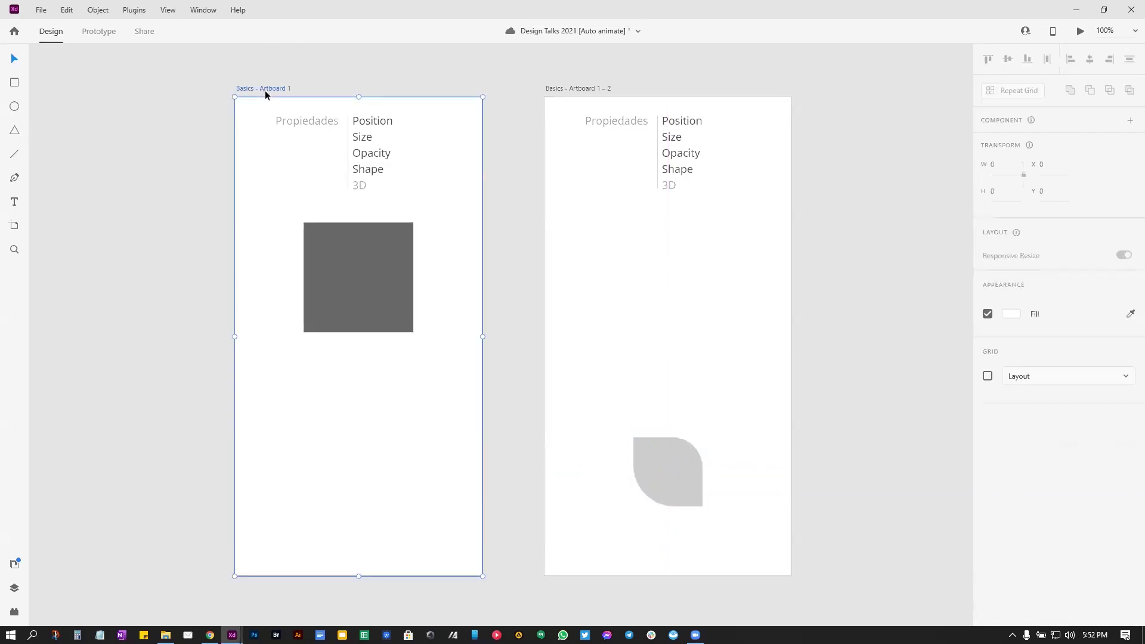
pyautogui.click(1080, 31)
pyautogui.click(597, 169)
pyautogui.click(600, 179)
pyautogui.click(603, 176)
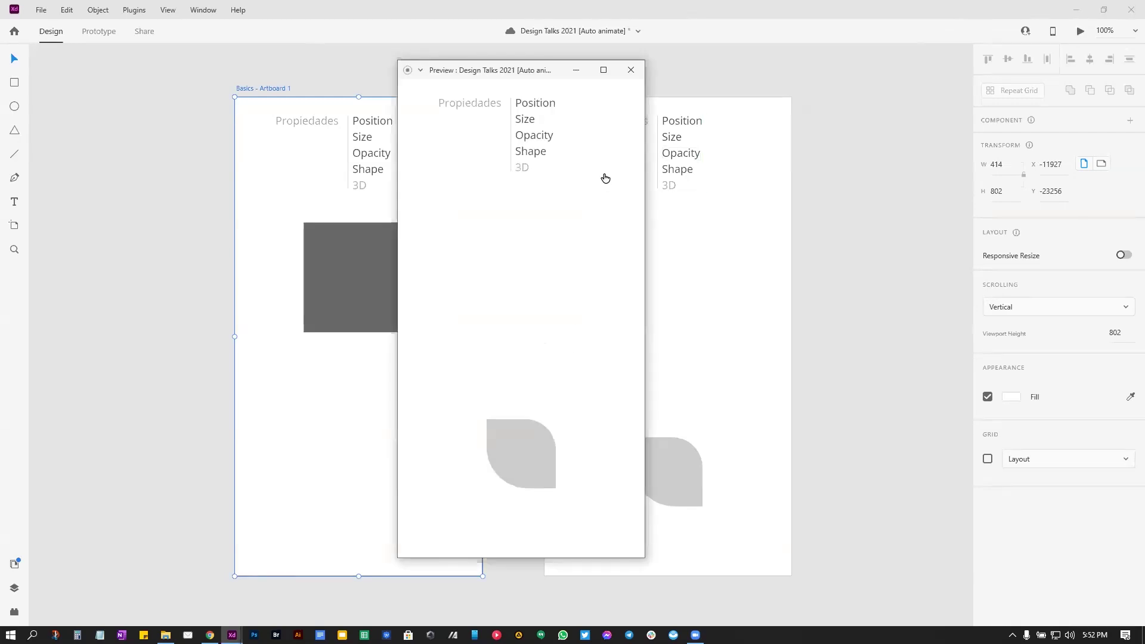
pyautogui.click(606, 178)
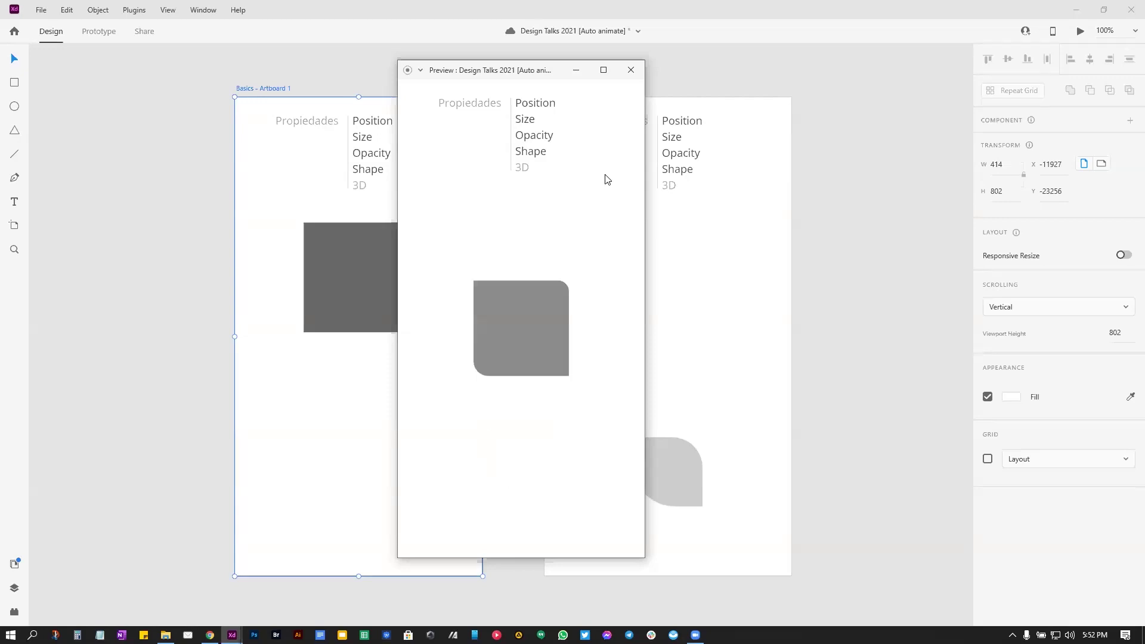
pyautogui.click(607, 178)
pyautogui.click(607, 183)
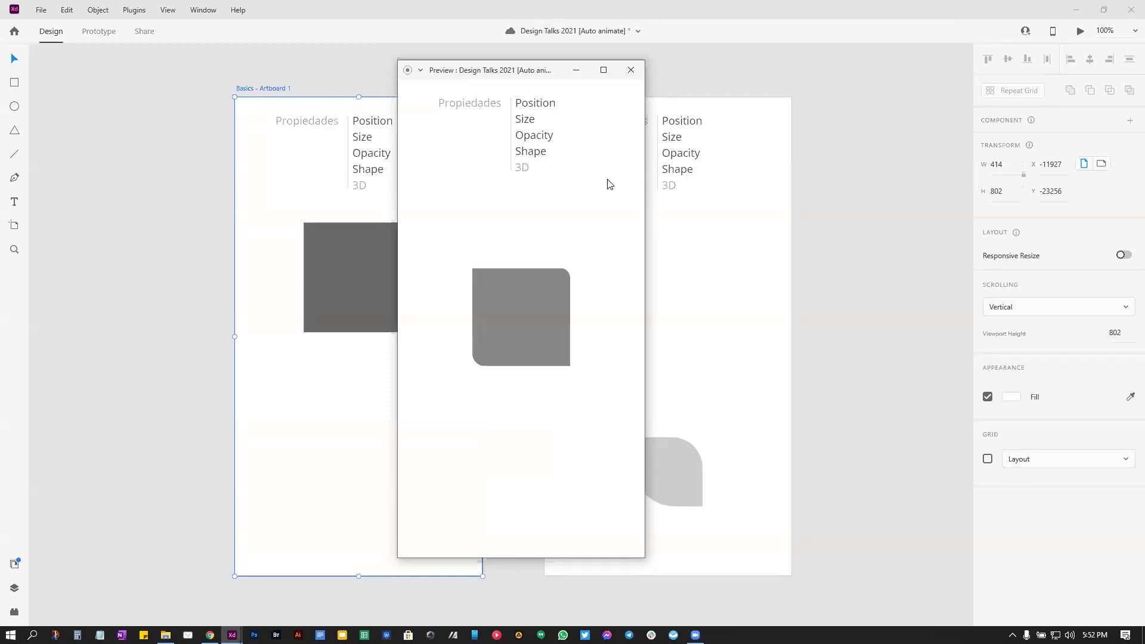
pyautogui.click(891, 148)
# Step: Duplicate the "Drag me!" artboard beside the original, leaving a wide gap between the two
pyautogui.scroll(-10, 828, 297)
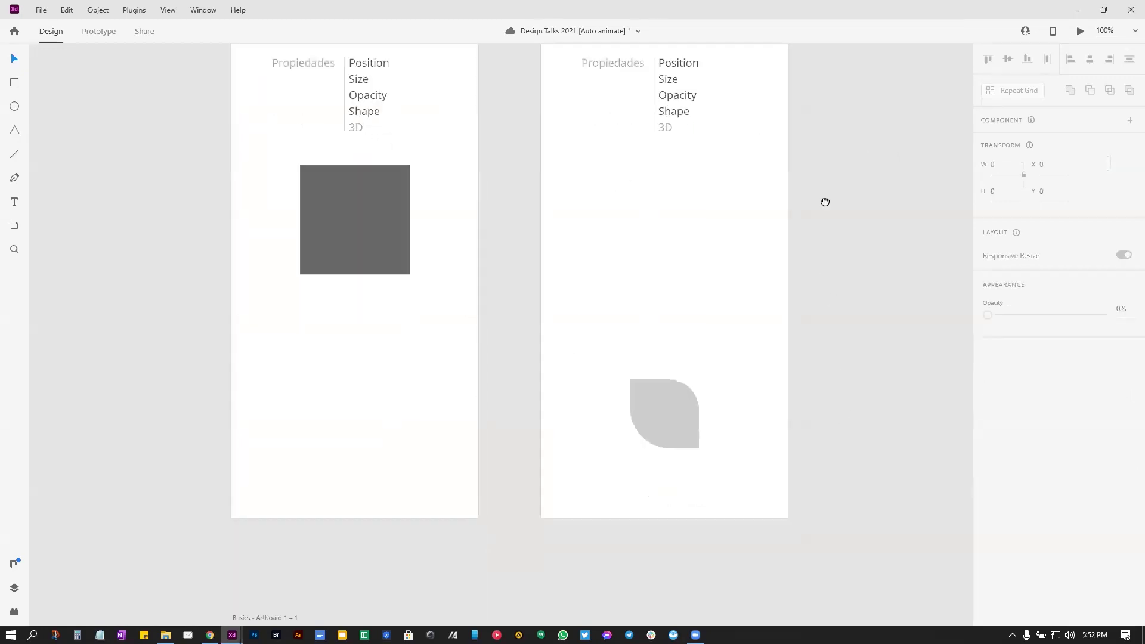
pyautogui.hscroll(-2, 844, 187)
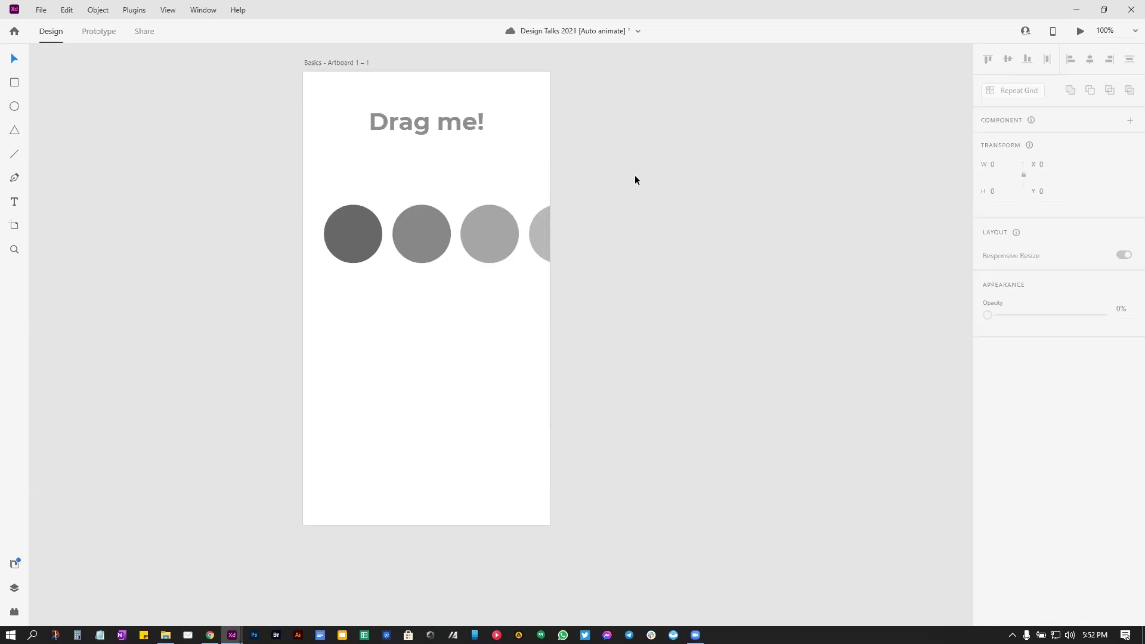
pyautogui.moveTo(635, 175); pyautogui.dragTo(532, 230)
pyautogui.click(239, 116)
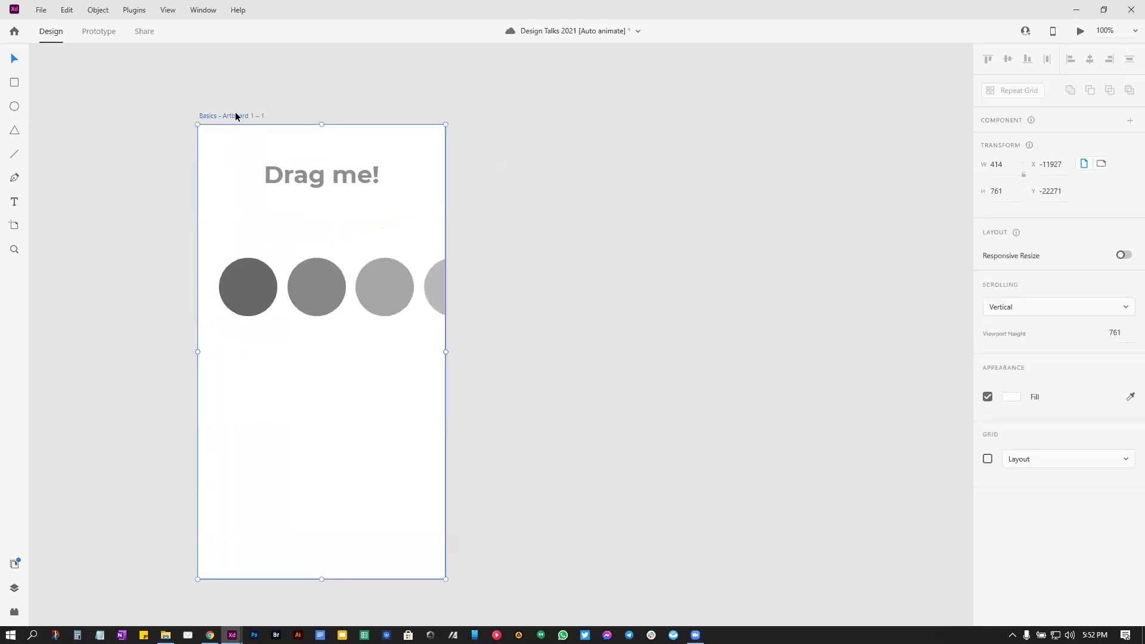
pyautogui.click(311, 288)
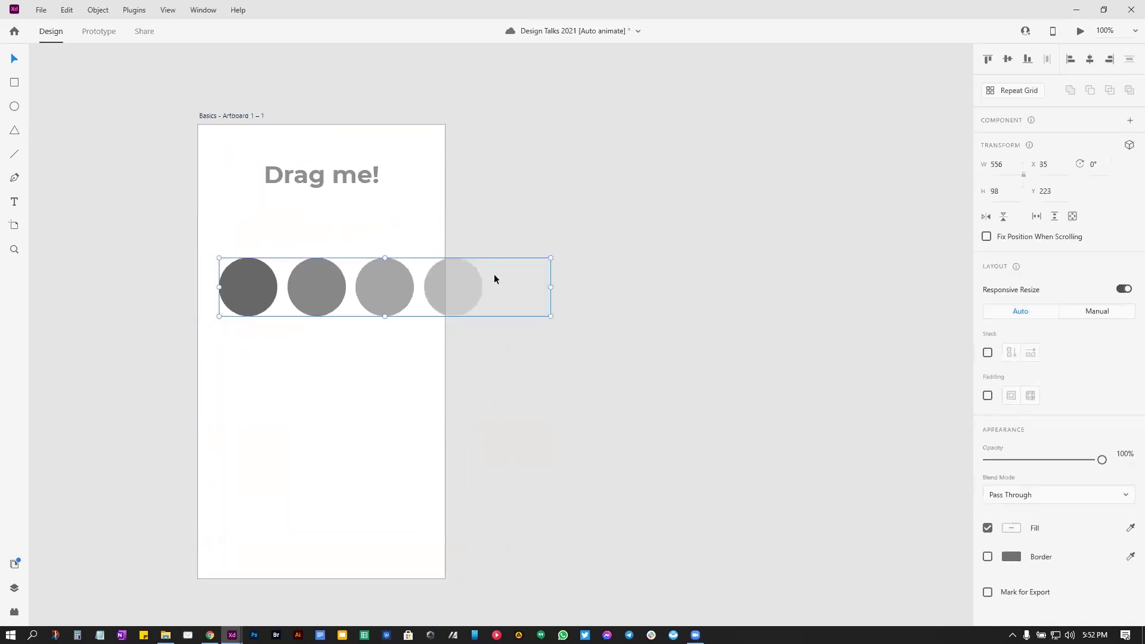
pyautogui.moveTo(225, 114); pyautogui.dragTo(645, 126)
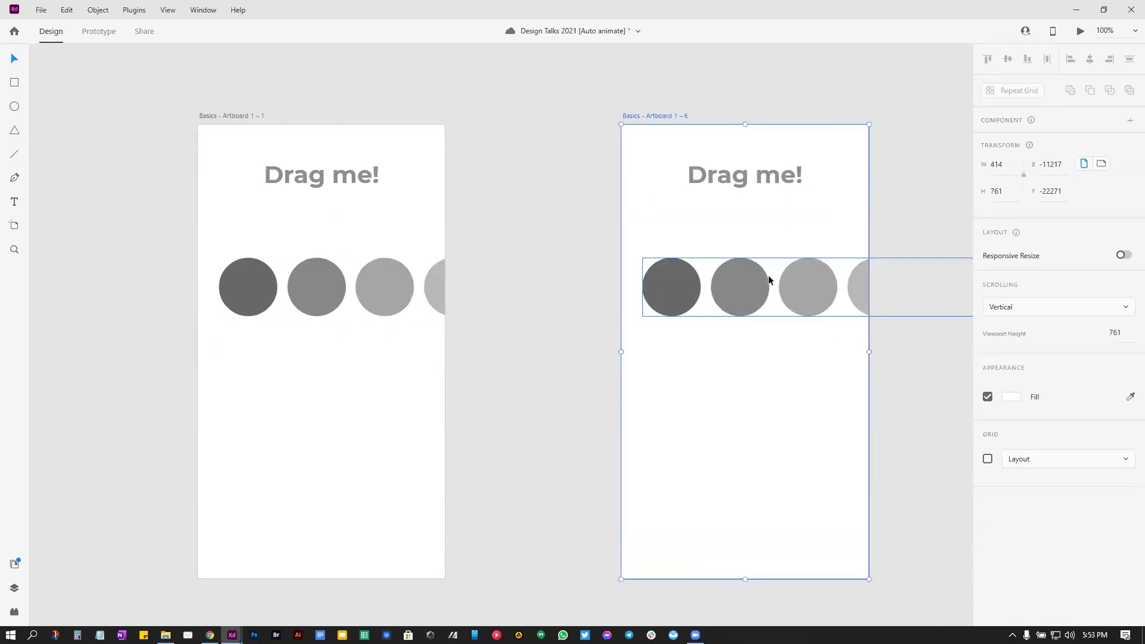
# Step: Shift the row of circles on the duplicated "Drag me!" artboard horizontally to X -207, keeping its height on the artboard
pyautogui.click(802, 285)
pyautogui.moveTo(802, 288); pyautogui.dragTo(666, 275)
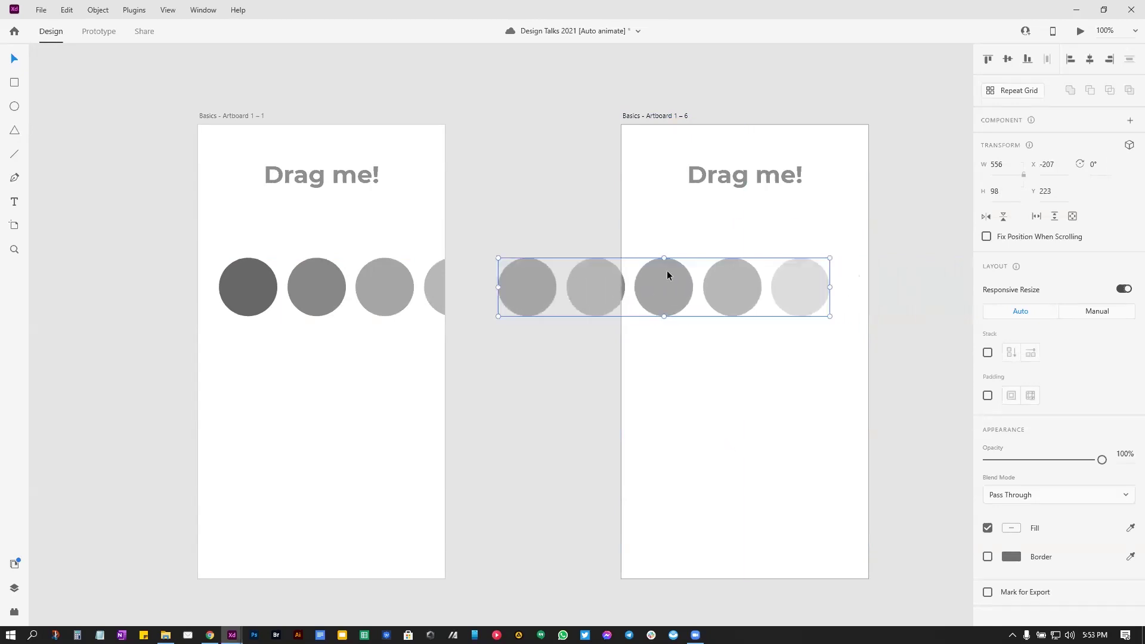
pyautogui.click(540, 173)
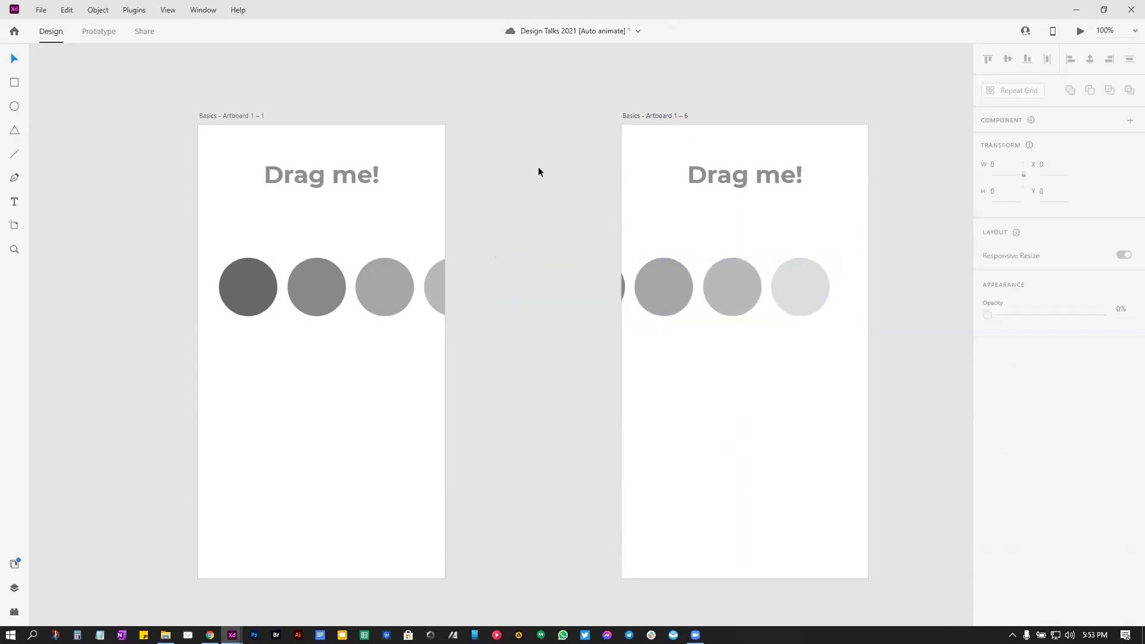
# Step: Link the circle row on each "Drag me!" artboard to the other artboard, using the Drag trigger with Auto-Animate
pyautogui.click(241, 116)
pyautogui.click(365, 289)
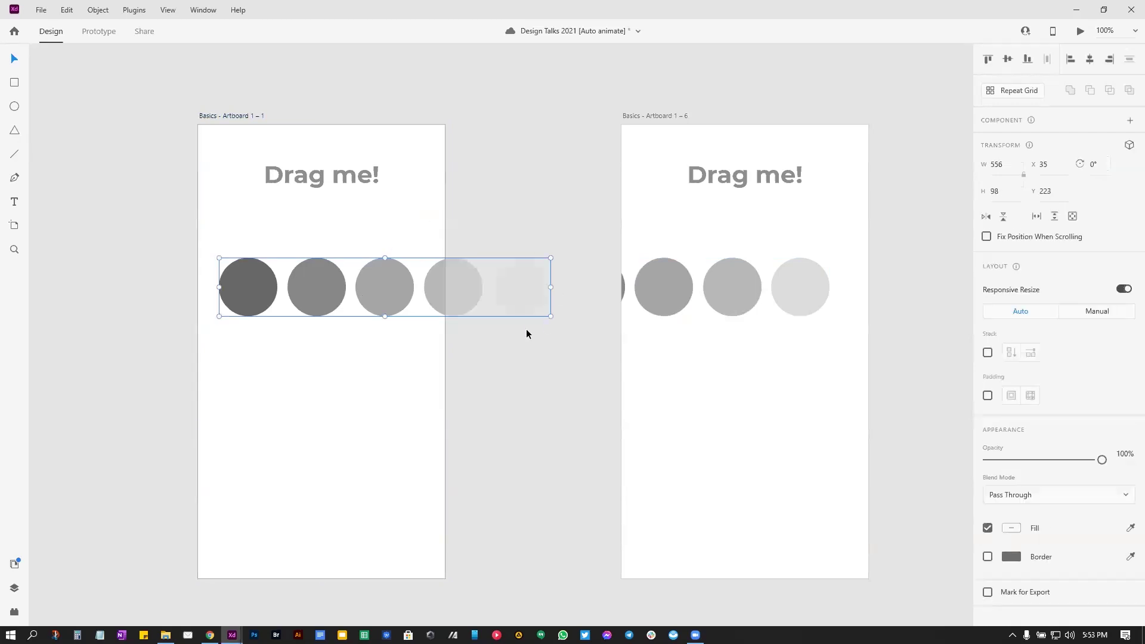
pyautogui.click(96, 34)
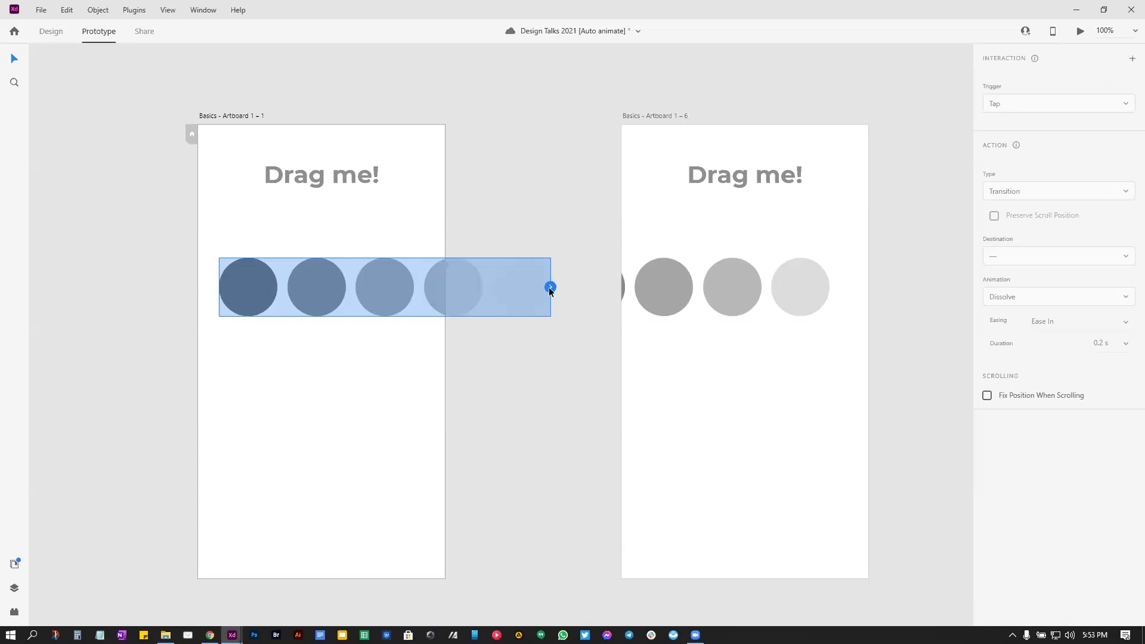
pyautogui.moveTo(550, 287); pyautogui.dragTo(626, 352)
pyautogui.click(1002, 104)
pyautogui.click(1008, 129)
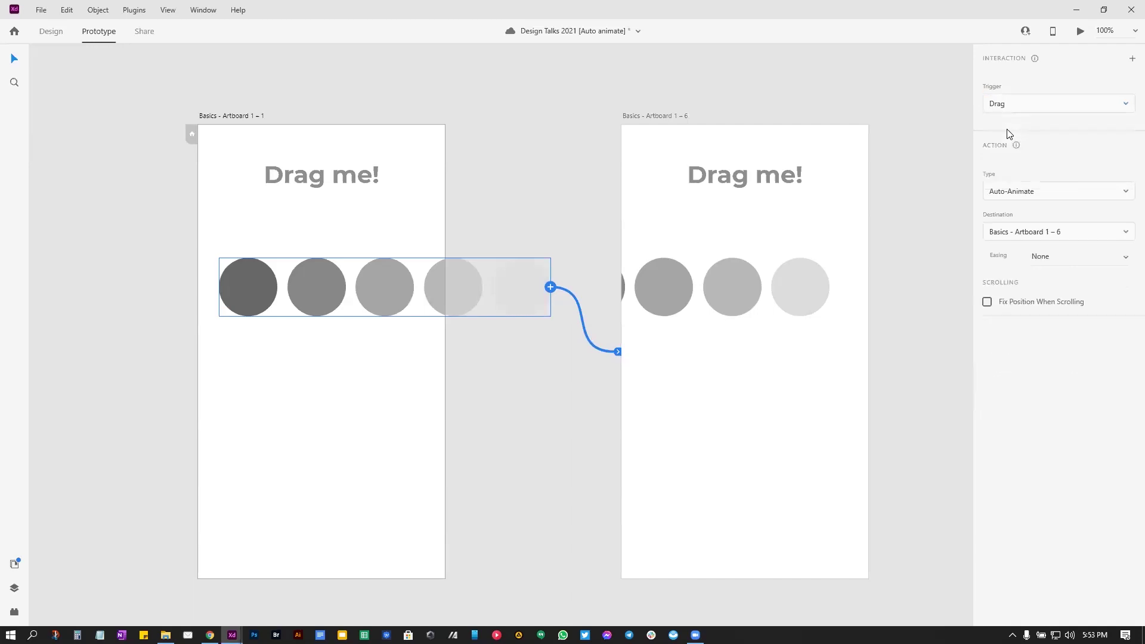
pyautogui.click(814, 293)
pyautogui.moveTo(830, 287); pyautogui.dragTo(438, 348)
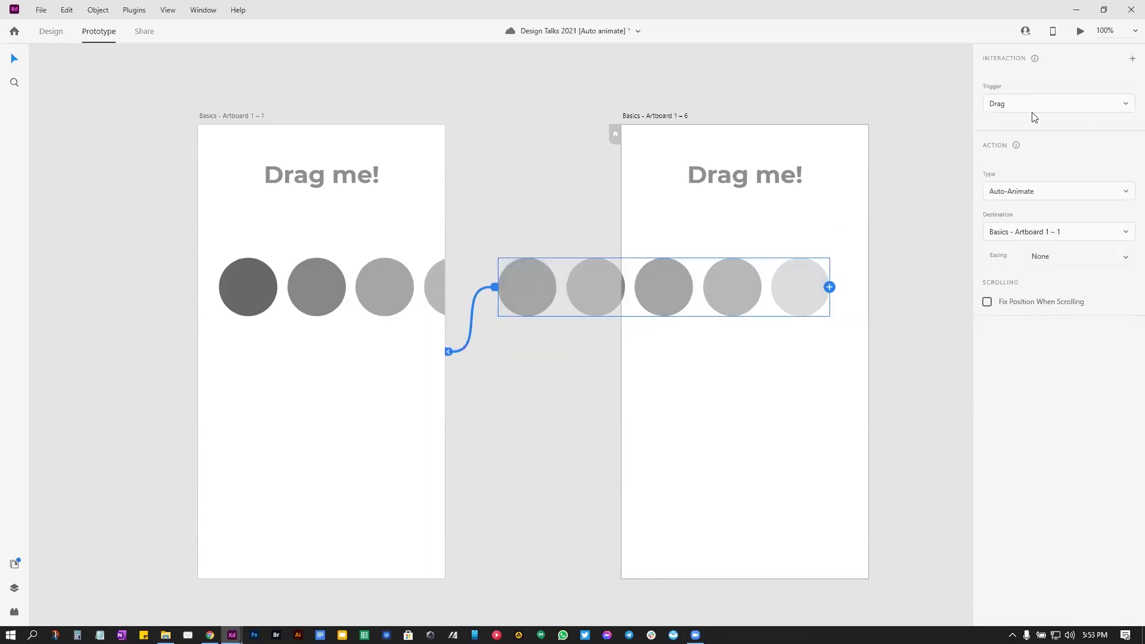
# Step: Preview the prototype from the original "Drag me!" artboard and swipe the circle row back and forth
pyautogui.click(227, 116)
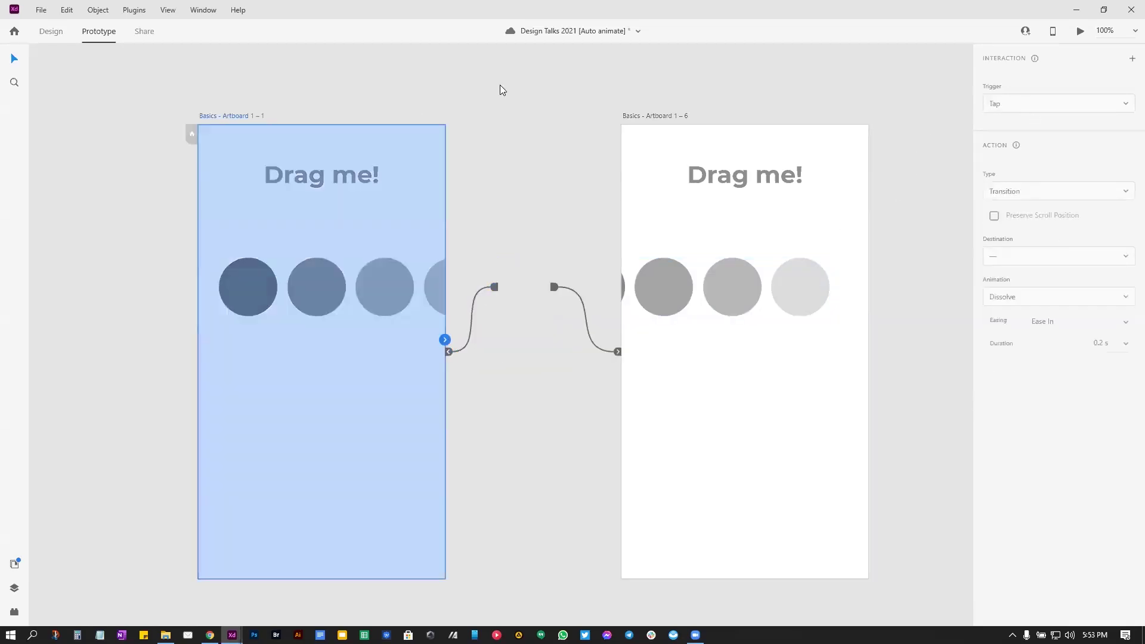
pyautogui.click(1079, 31)
pyautogui.click(629, 69)
pyautogui.click(1079, 32)
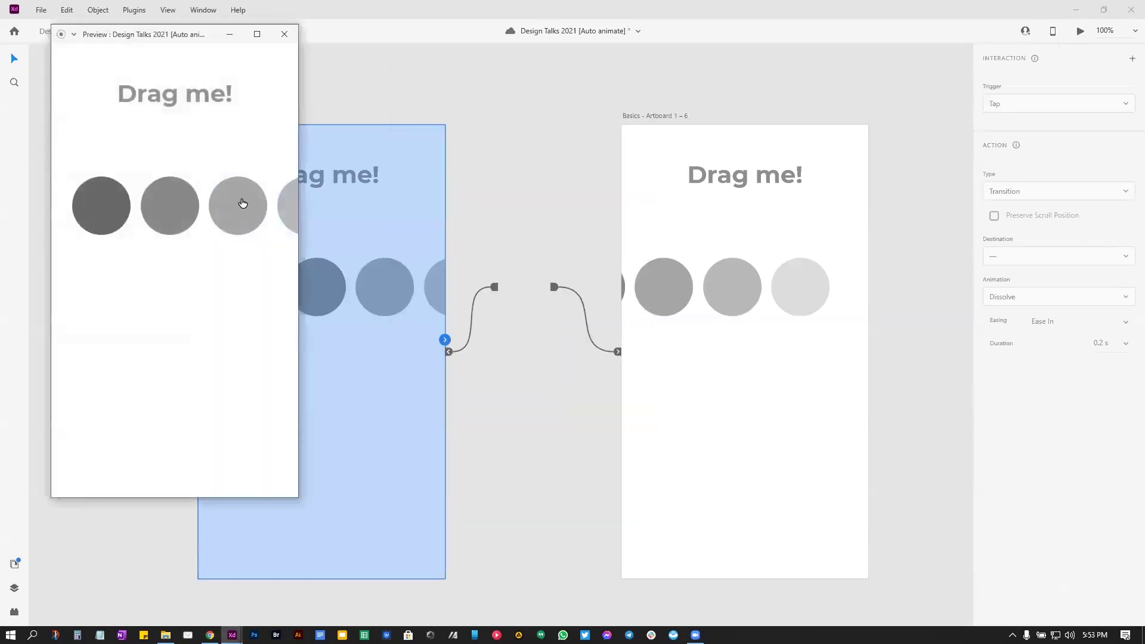
pyautogui.moveTo(191, 34); pyautogui.dragTo(527, 94)
pyautogui.moveTo(544, 277); pyautogui.dragTo(590, 273)
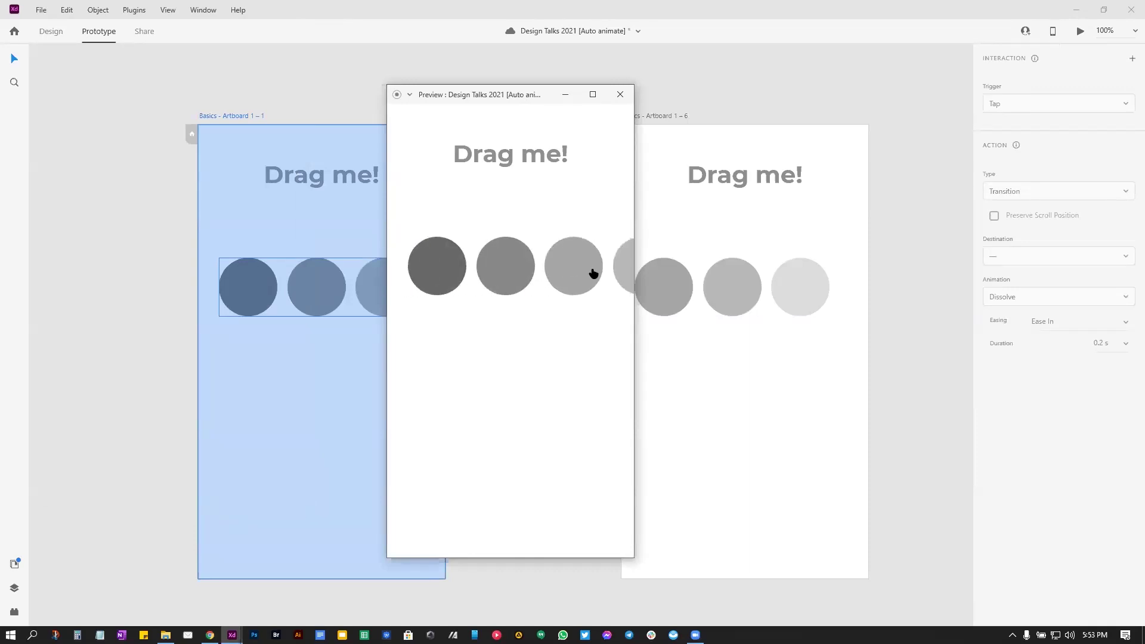
pyautogui.click(620, 96)
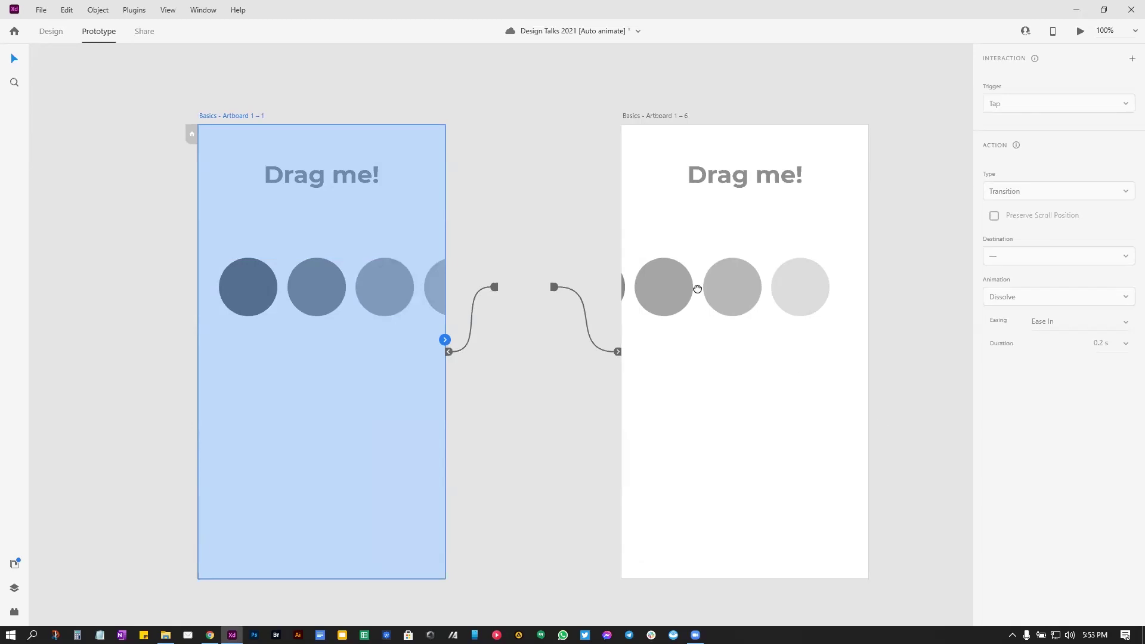
# Step: Link the "1 second" Time trigger artboard to the "2 seconds" artboard
pyautogui.scroll(-3, 698, 289)
pyautogui.moveTo(698, 289); pyautogui.dragTo(721, 154)
pyautogui.moveTo(626, 215); pyautogui.dragTo(656, 141)
pyautogui.moveTo(557, 145); pyautogui.dragTo(525, 133)
pyautogui.scroll(3, 525, 133)
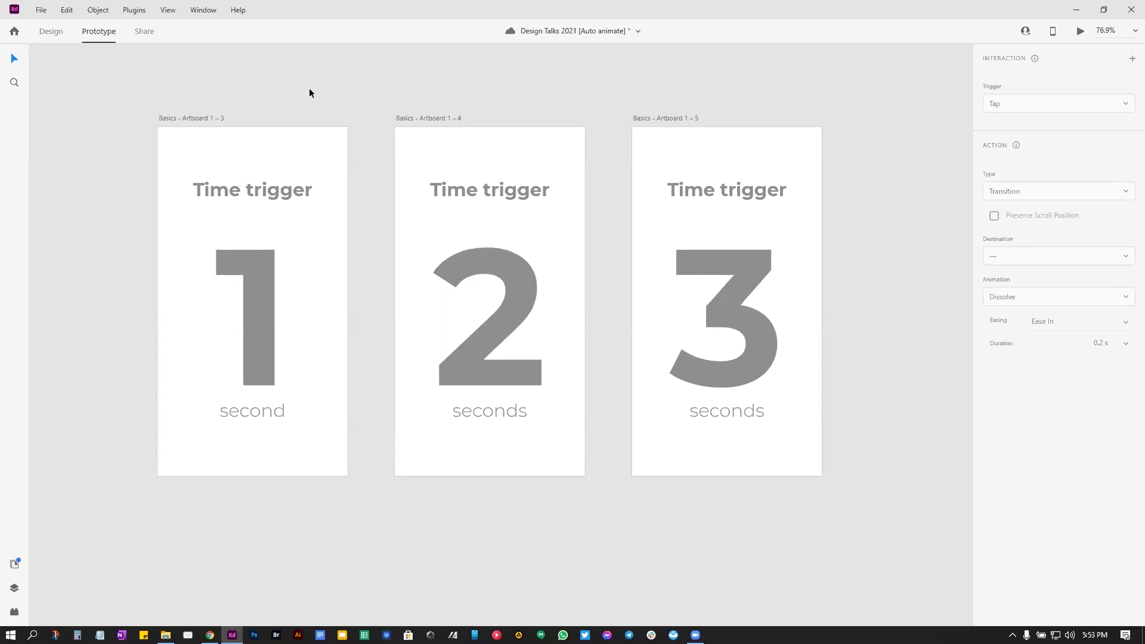
pyautogui.click(201, 118)
pyautogui.click(259, 99)
pyautogui.click(213, 117)
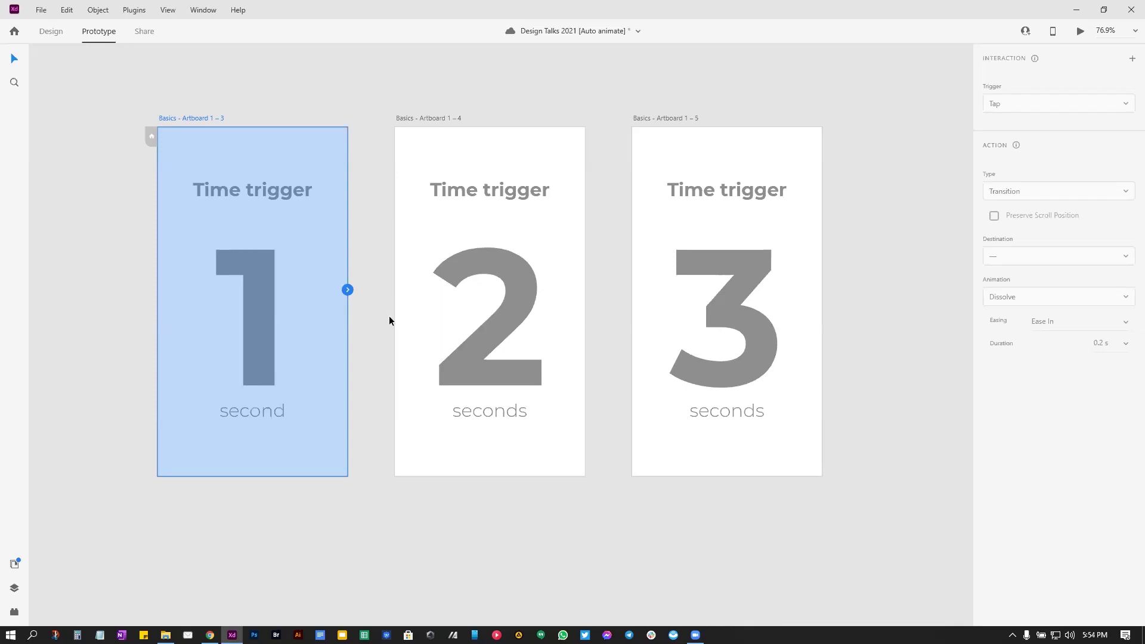
pyautogui.moveTo(347, 290); pyautogui.dragTo(417, 302)
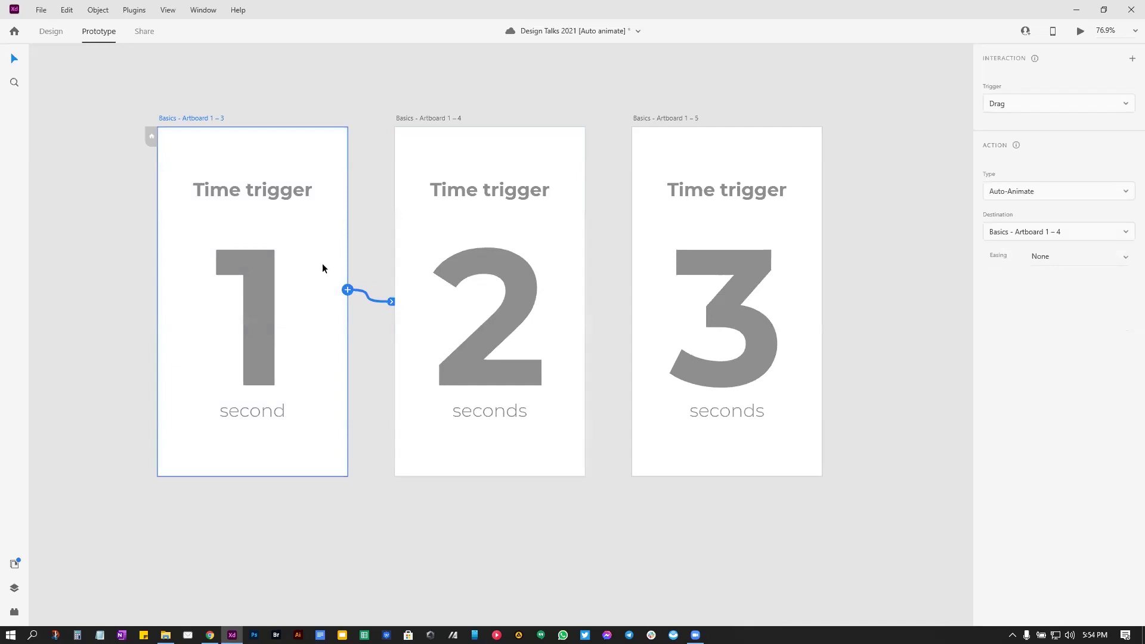
# Step: Change the trigger of the "1 second" artboard's link to Time with a delay of 1 s
pyautogui.click(1037, 105)
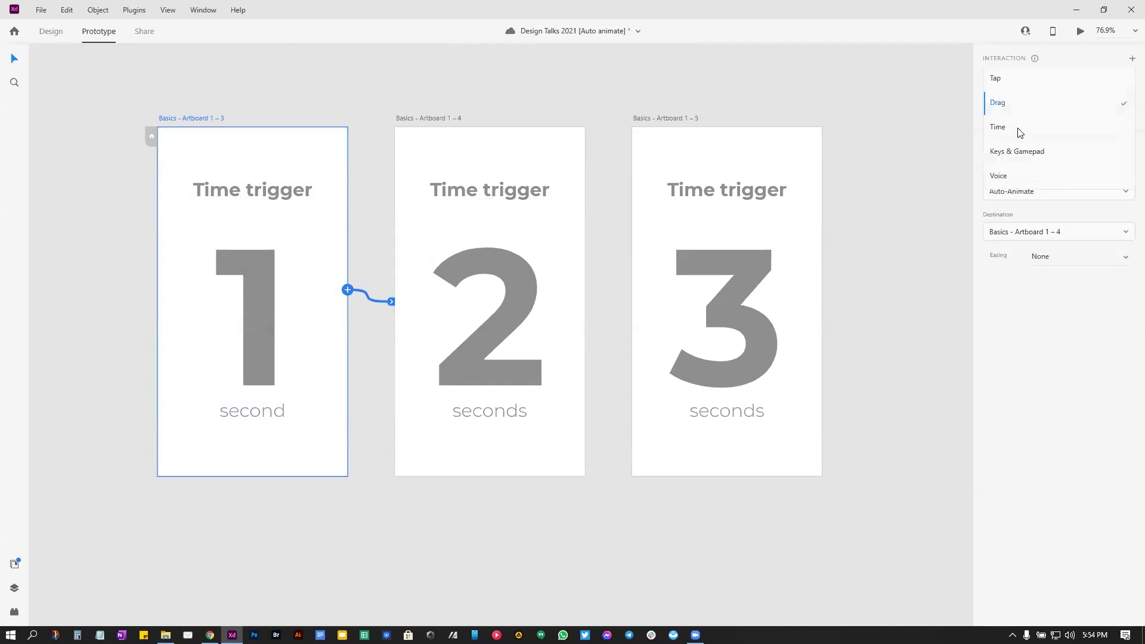
pyautogui.click(998, 127)
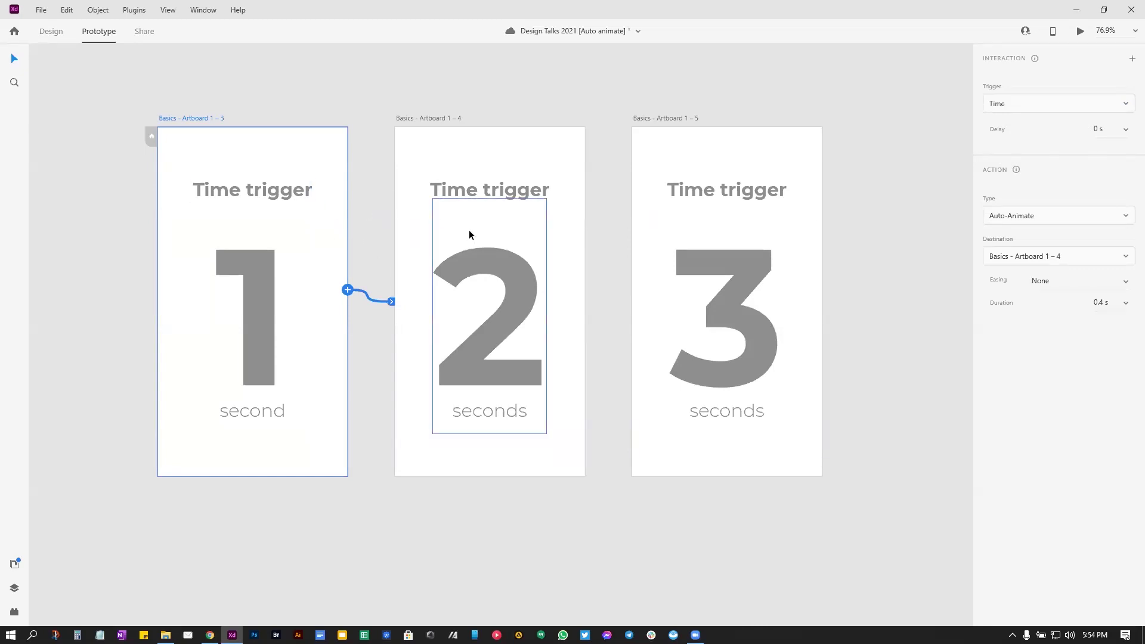
pyautogui.click(1107, 129)
pyautogui.write('1')
pyautogui.press('Return')
# Step: Link the "2 seconds" artboard to "3 seconds" and "3 seconds" back to "1 second" with the same timed Auto-Animate
pyautogui.click(447, 119)
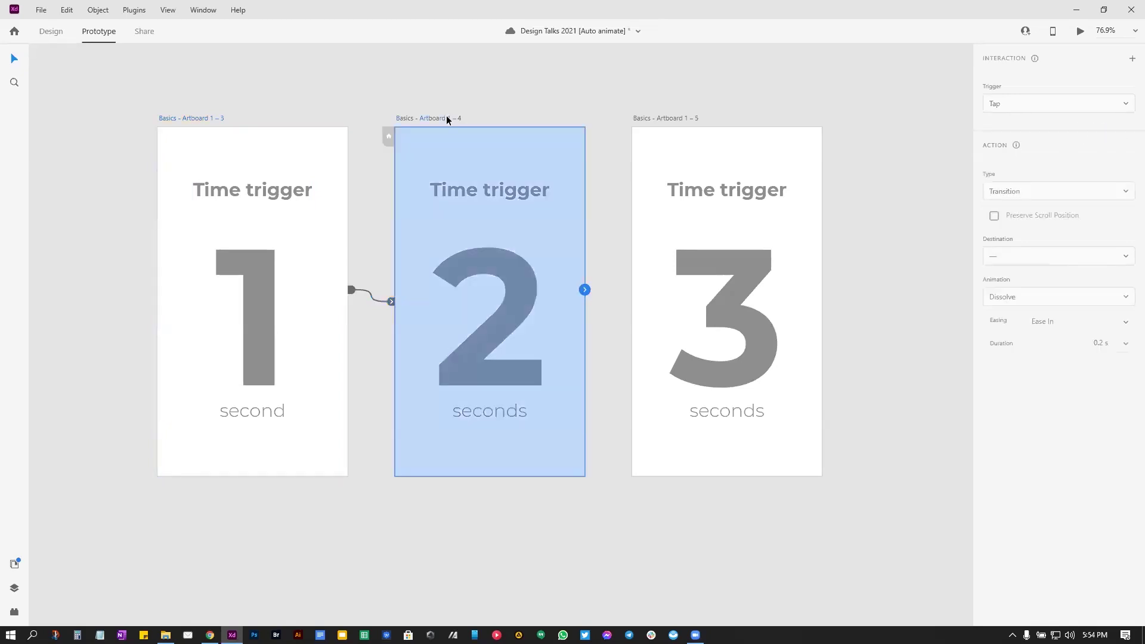
pyautogui.moveTo(584, 289); pyautogui.dragTo(656, 285)
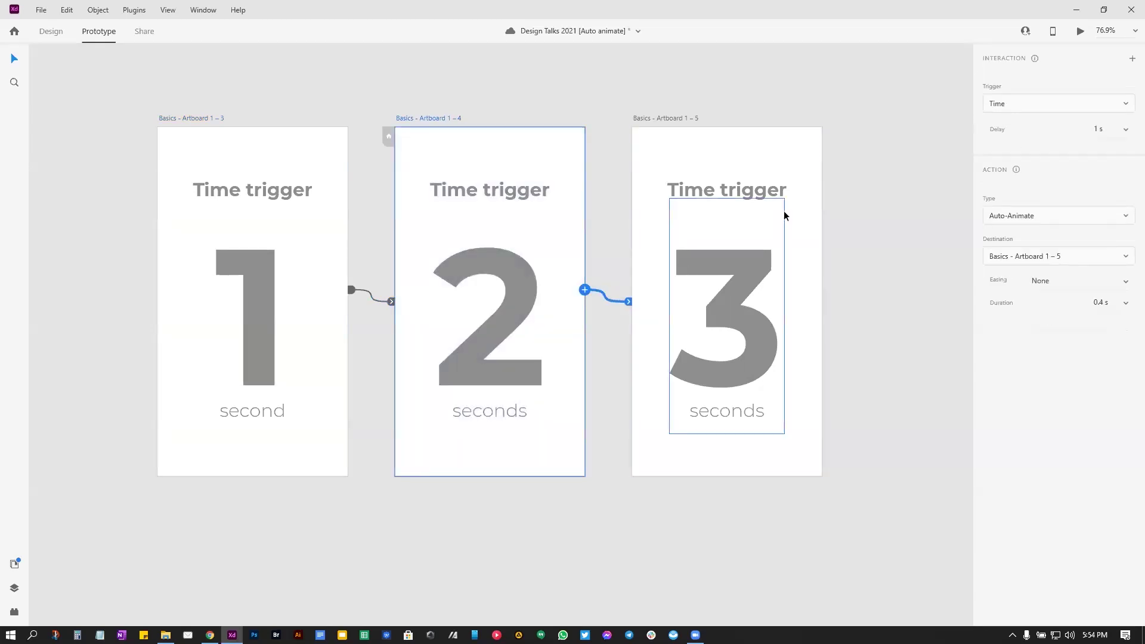
pyautogui.click(758, 155)
pyautogui.moveTo(822, 289); pyautogui.dragTo(258, 366)
# Step: Preview the timed loop starting from the "1 second" artboard
pyautogui.click(198, 117)
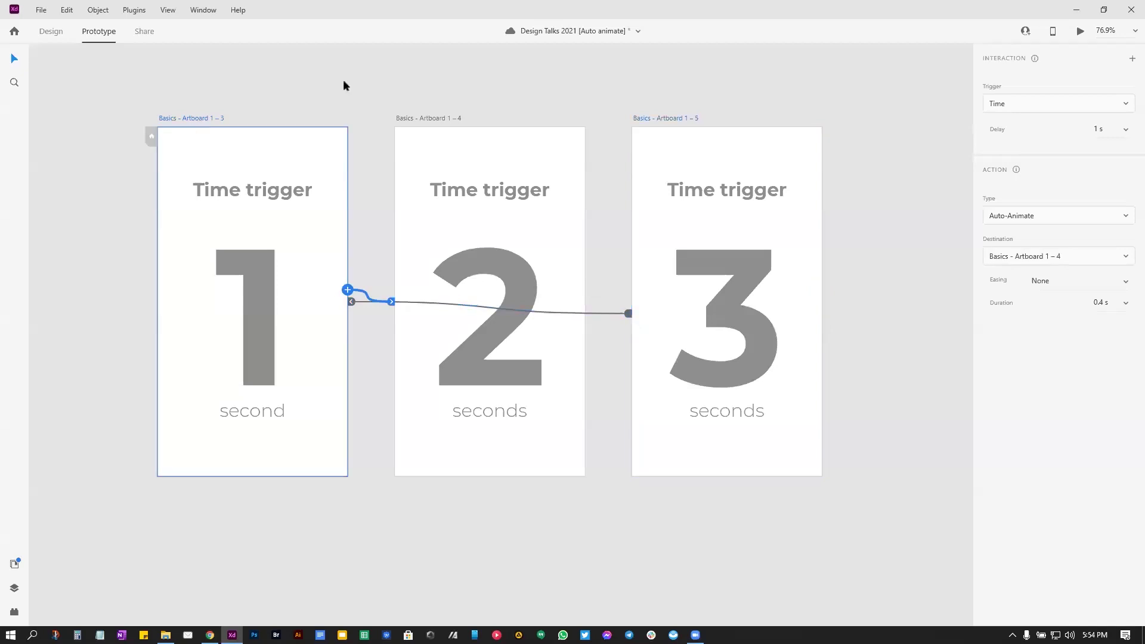
pyautogui.click(1080, 30)
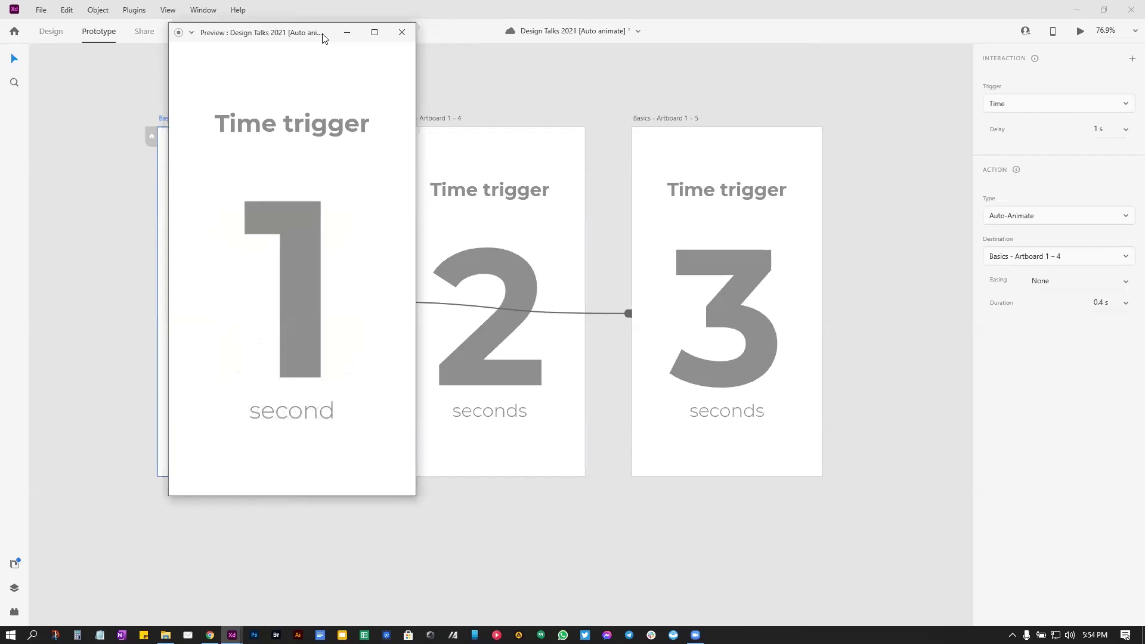
pyautogui.click(403, 31)
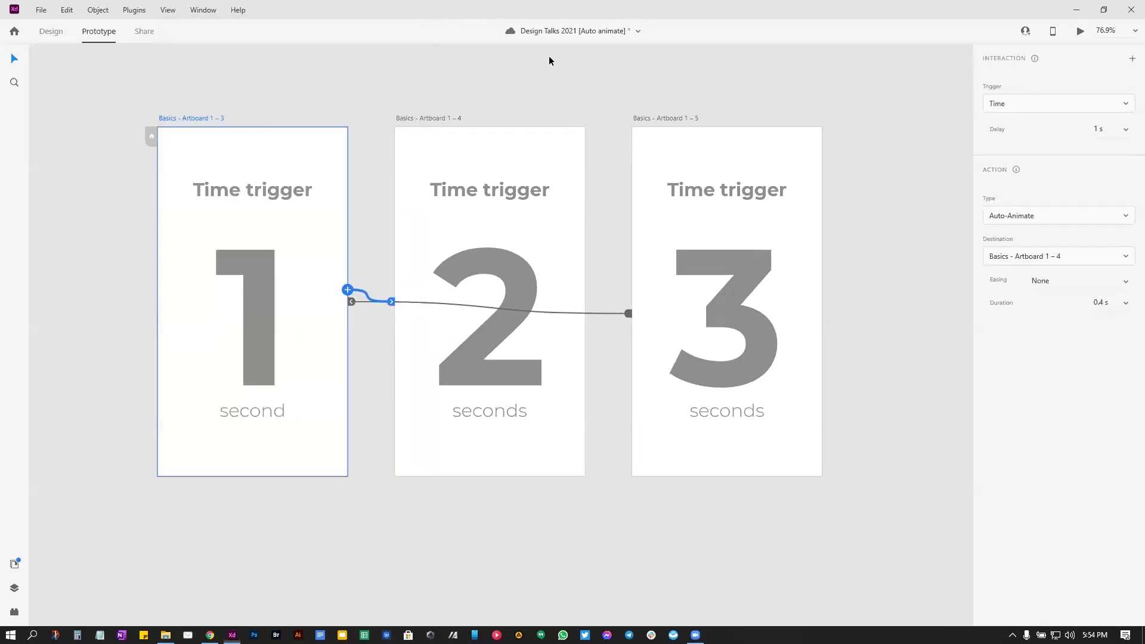
# Step: Look over the music app artboards under "Simple changing shapes" in the Examples section
pyautogui.scroll(-4, 563, 124)
pyautogui.moveTo(512, 268); pyautogui.dragTo(411, 533)
pyautogui.scroll(5, 573, 365)
pyautogui.hscroll(10, 682, 360)
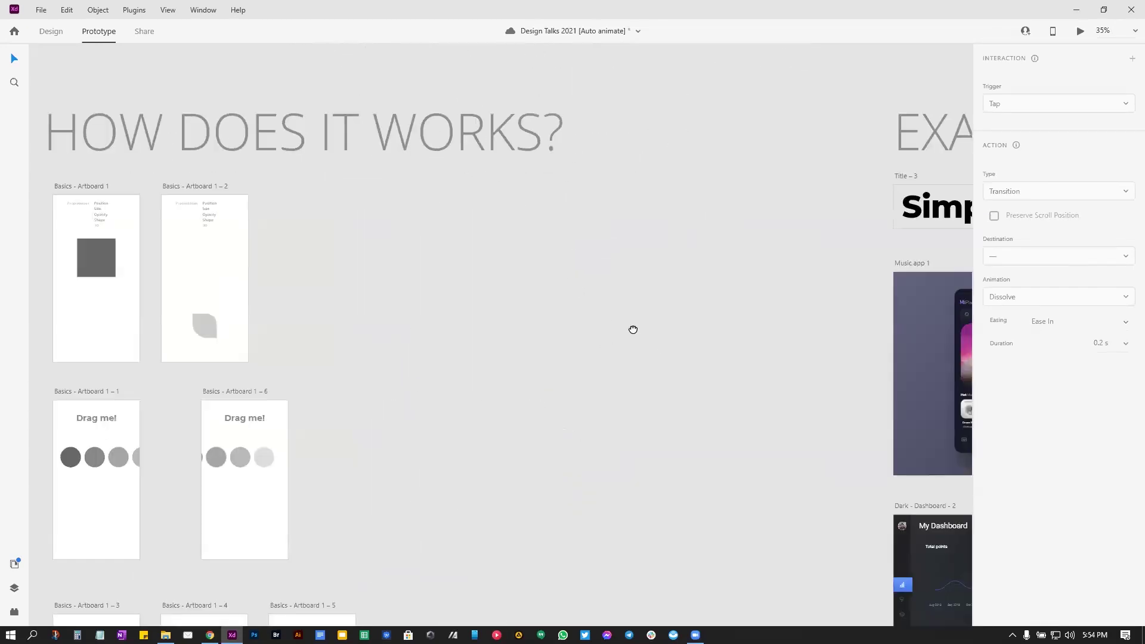
pyautogui.hscroll(8, 569, 341)
pyautogui.scroll(-2, 569, 342)
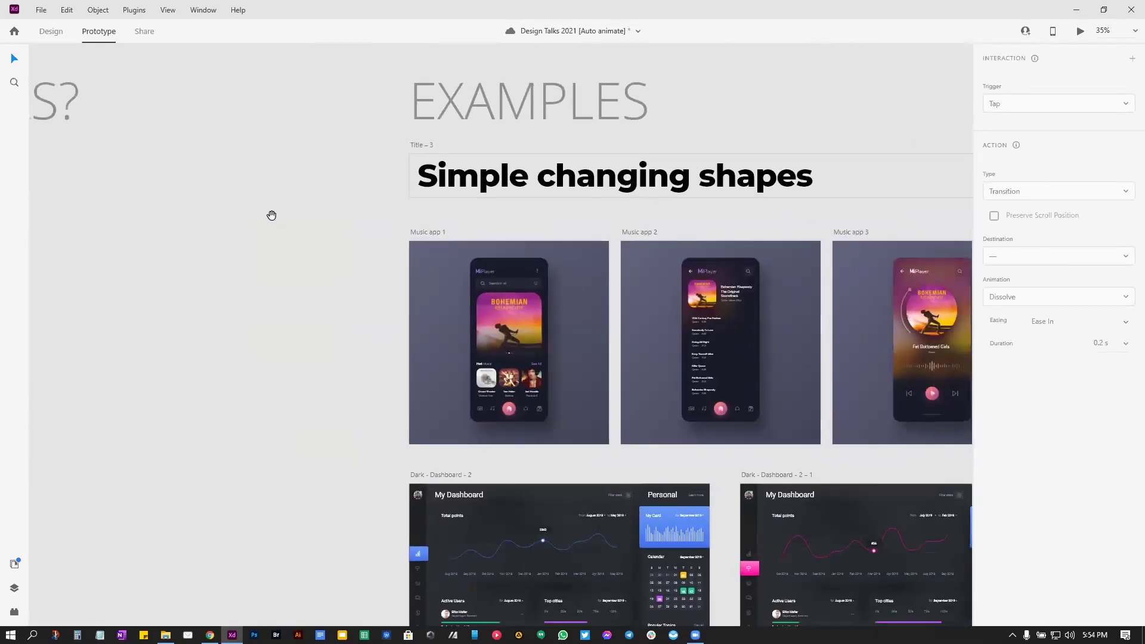
pyautogui.hscroll(2, 272, 216)
pyautogui.scroll(4, 272, 216)
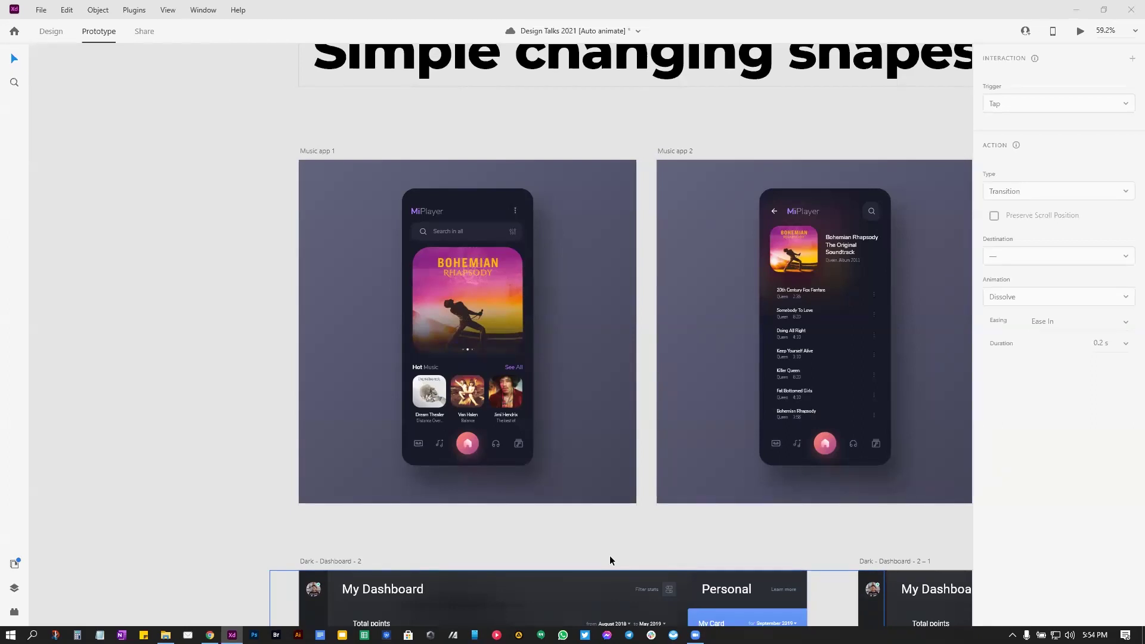
pyautogui.moveTo(593, 127); pyautogui.dragTo(477, 118)
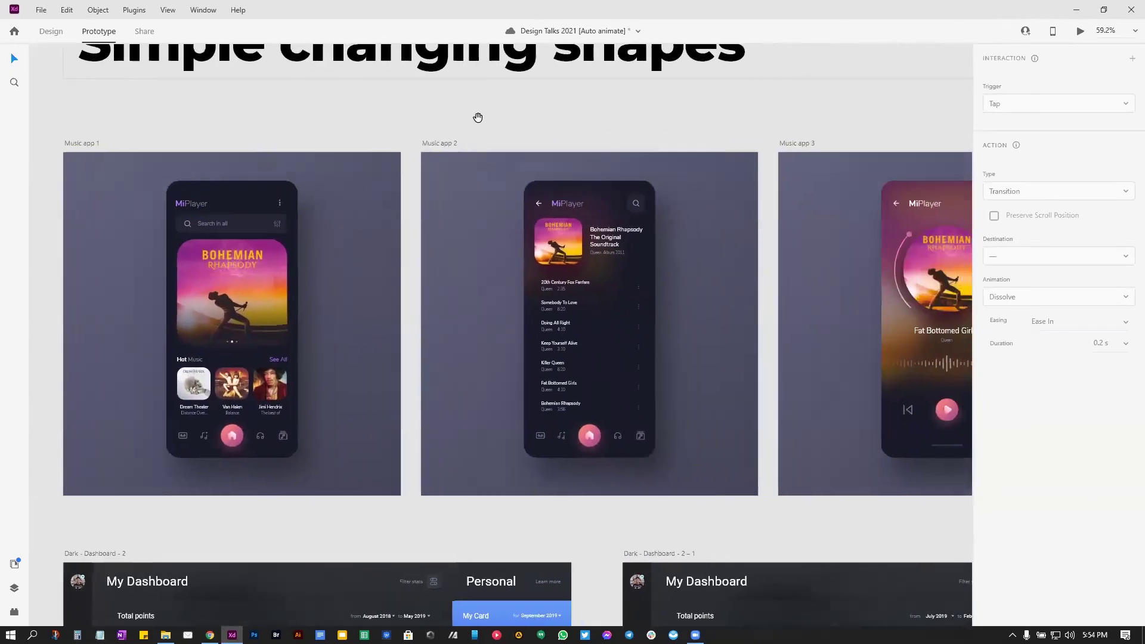
pyautogui.hscroll(-3, 511, 102)
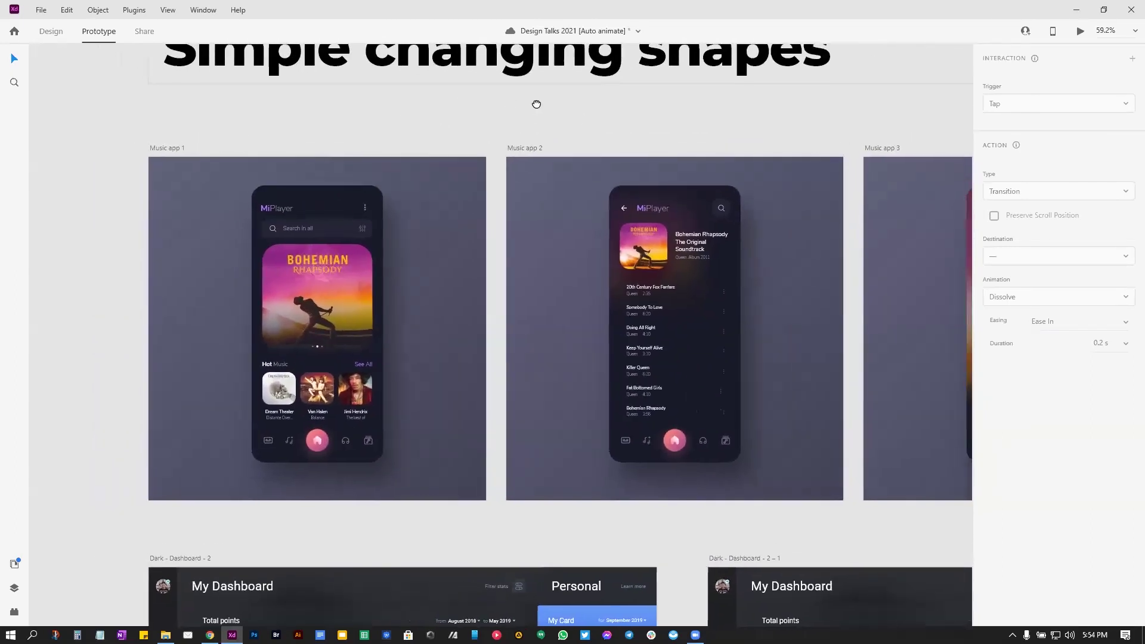
pyautogui.moveTo(610, 97); pyautogui.dragTo(582, 99)
# Step: Preview the prototype from Music app 1 and step back and forth through the music player screens
pyautogui.click(142, 149)
pyautogui.click(51, 31)
pyautogui.click(1079, 31)
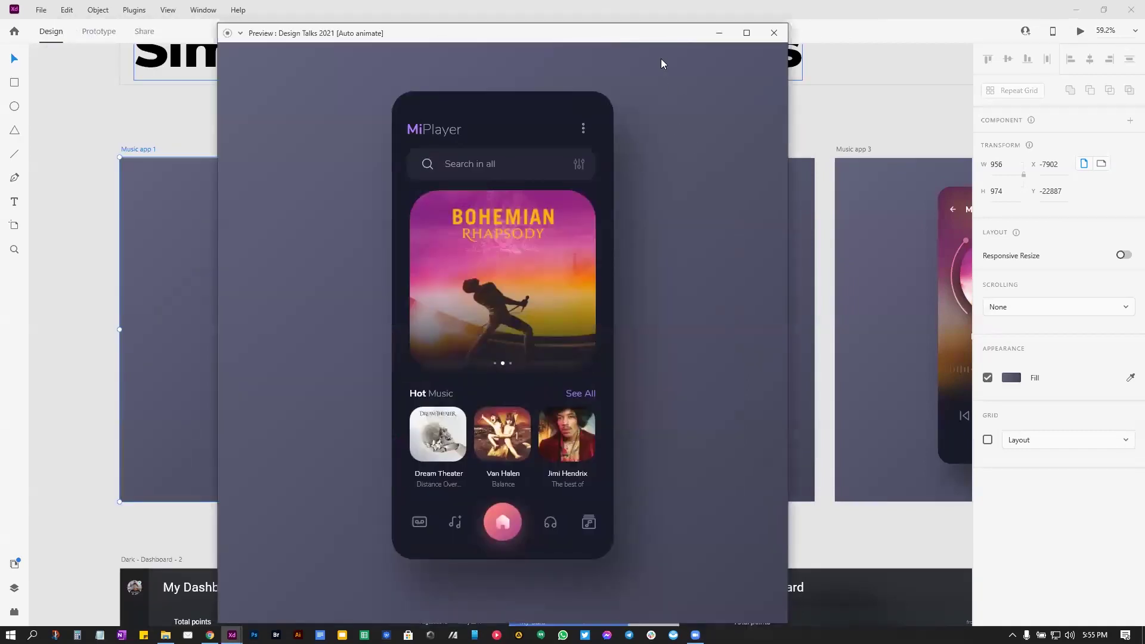
pyautogui.moveTo(664, 36); pyautogui.dragTo(699, 32)
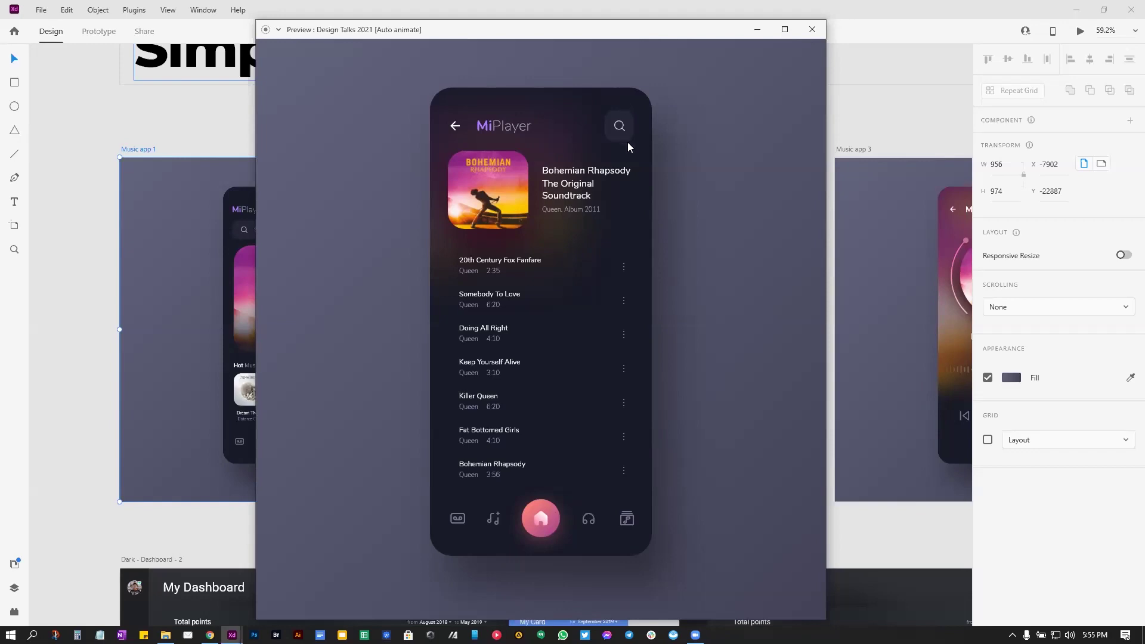
pyautogui.press('Left')
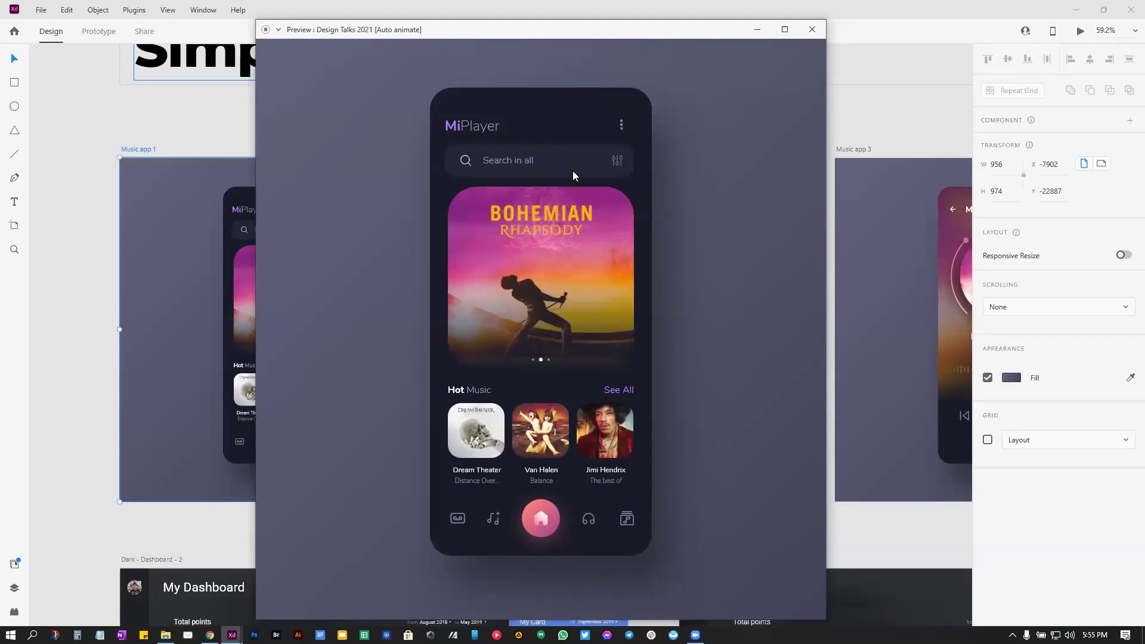
pyautogui.press('Right')
pyautogui.press('Right')
pyautogui.press('Left')
pyautogui.press('Left')
pyautogui.click(809, 31)
# Step: Compare the Bohemian Rhapsody cover on Music app 1 with the smaller cover on Music app 2 by selecting each
pyautogui.click(284, 274)
pyautogui.doubleClick(286, 274)
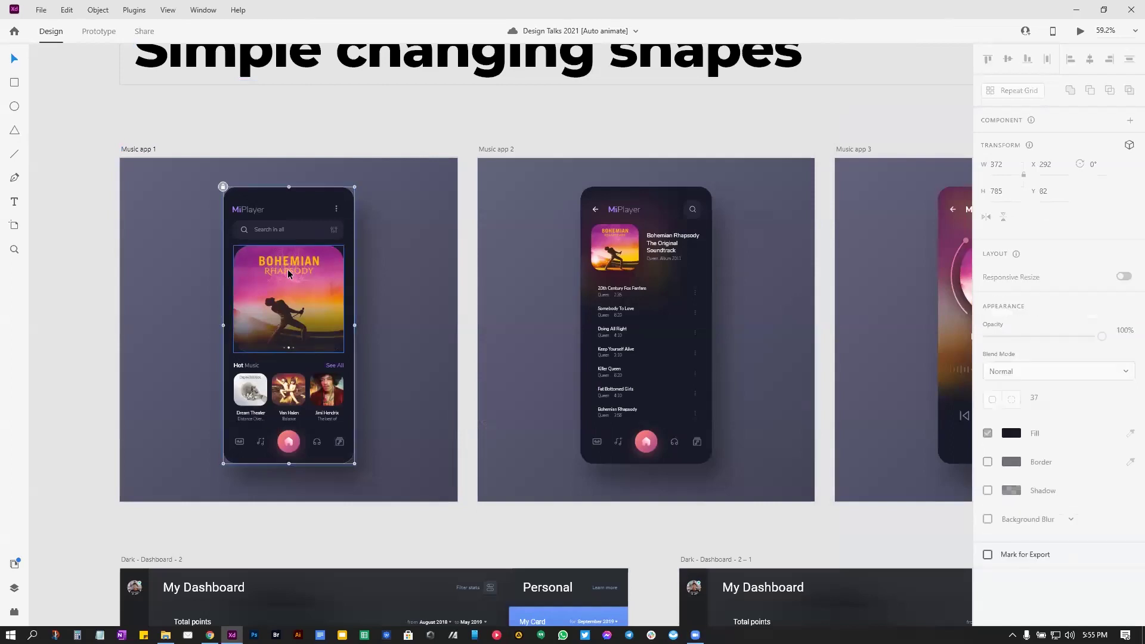
pyautogui.click(618, 238)
pyautogui.doubleClick(617, 239)
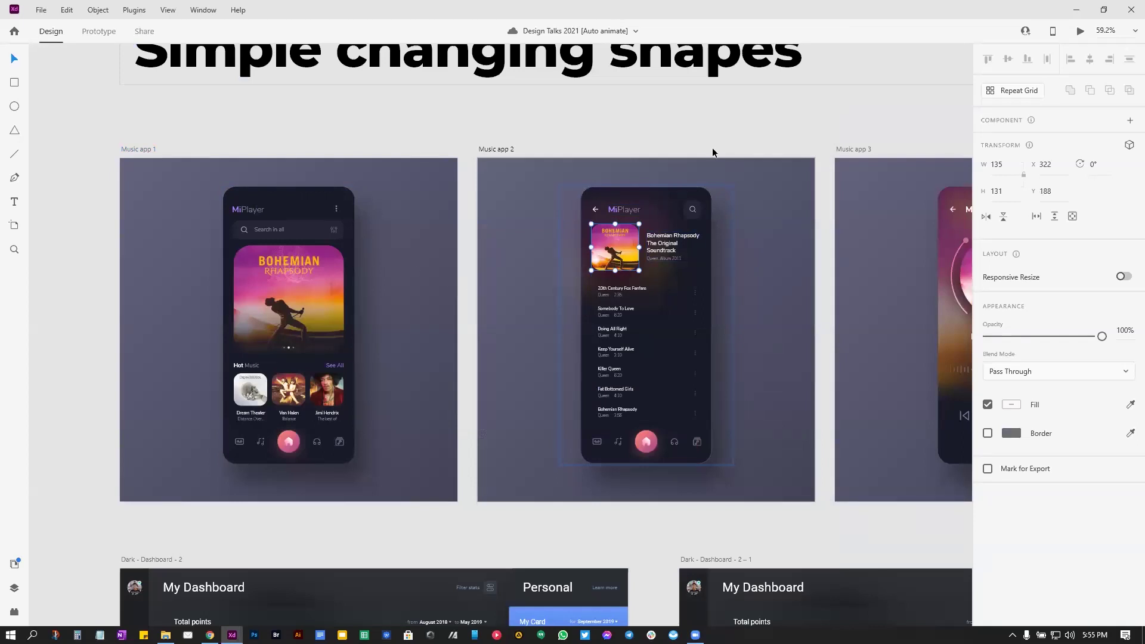
# Step: Preview the prototype from Music app 1 and switch repeatedly between the home screen and the Bohemian Rhapsody album screen
pyautogui.click(712, 166)
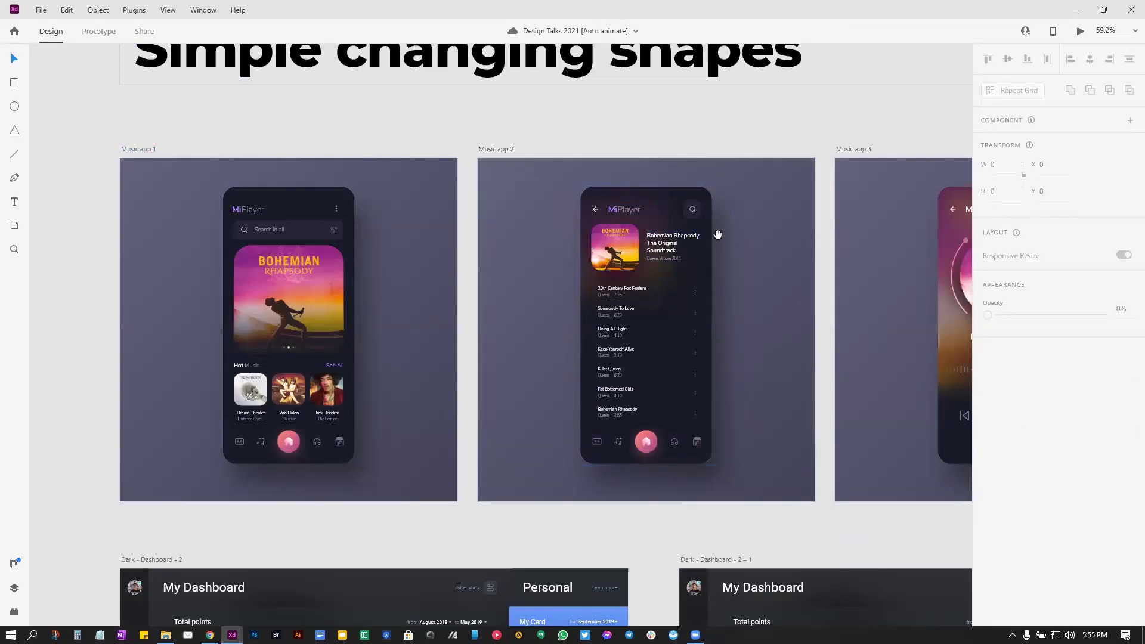
pyautogui.moveTo(740, 266); pyautogui.dragTo(638, 254)
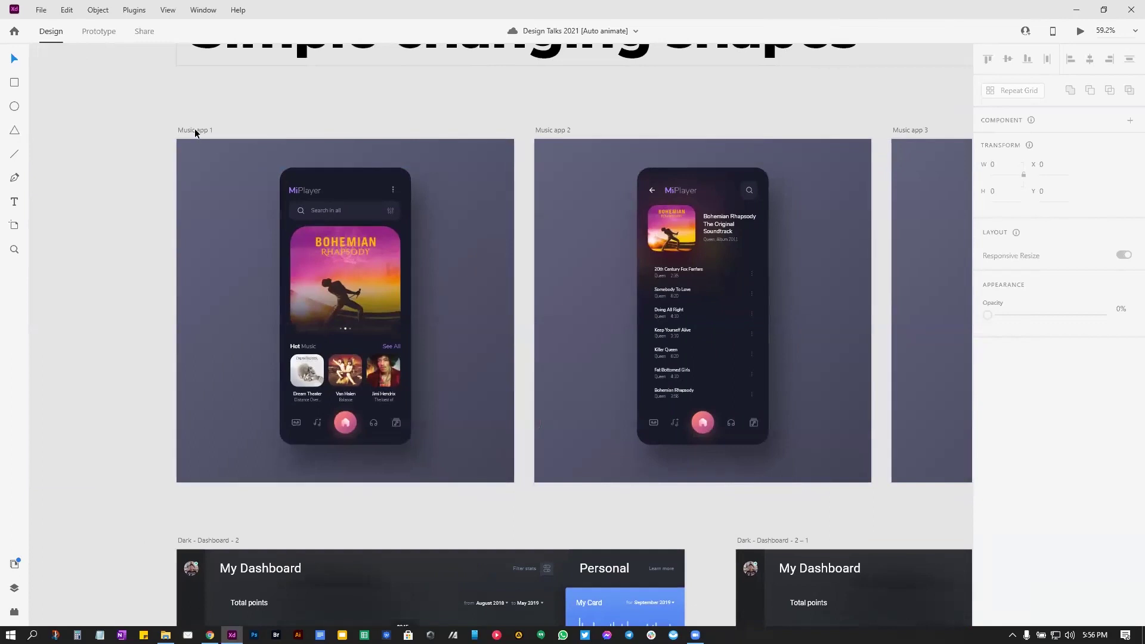
pyautogui.click(195, 128)
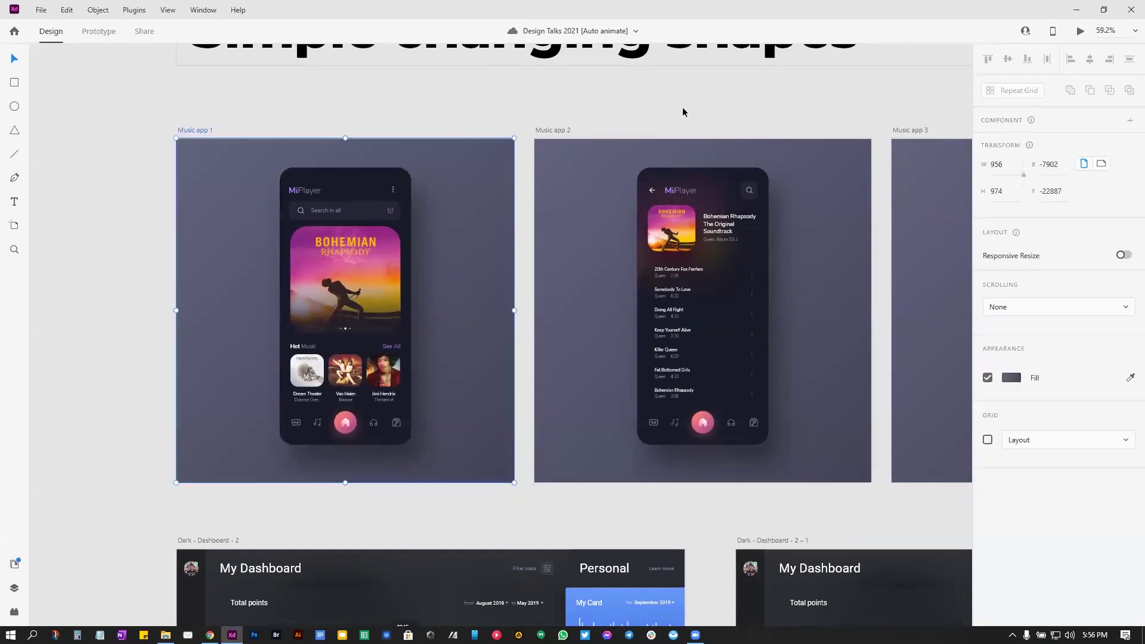
pyautogui.click(1079, 30)
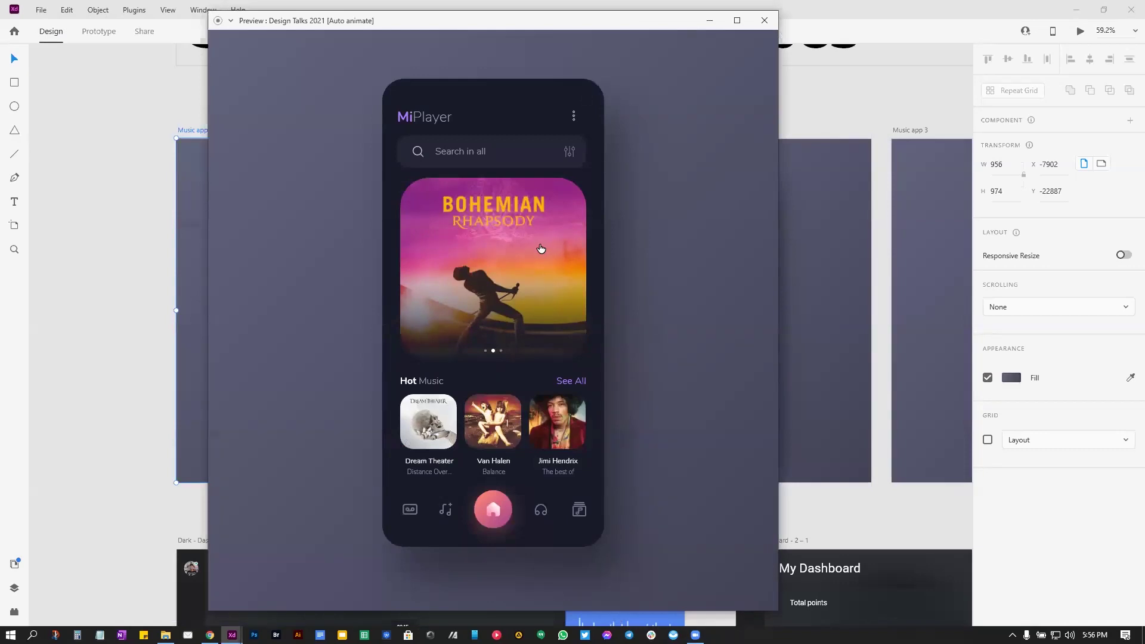
pyautogui.click(541, 249)
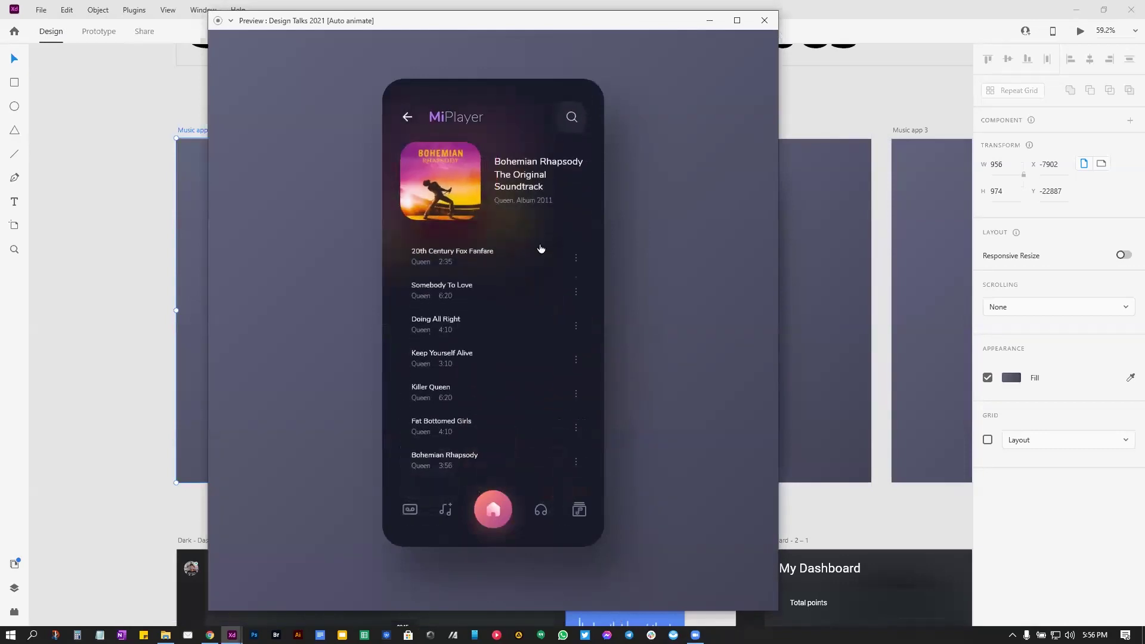
pyautogui.click(407, 118)
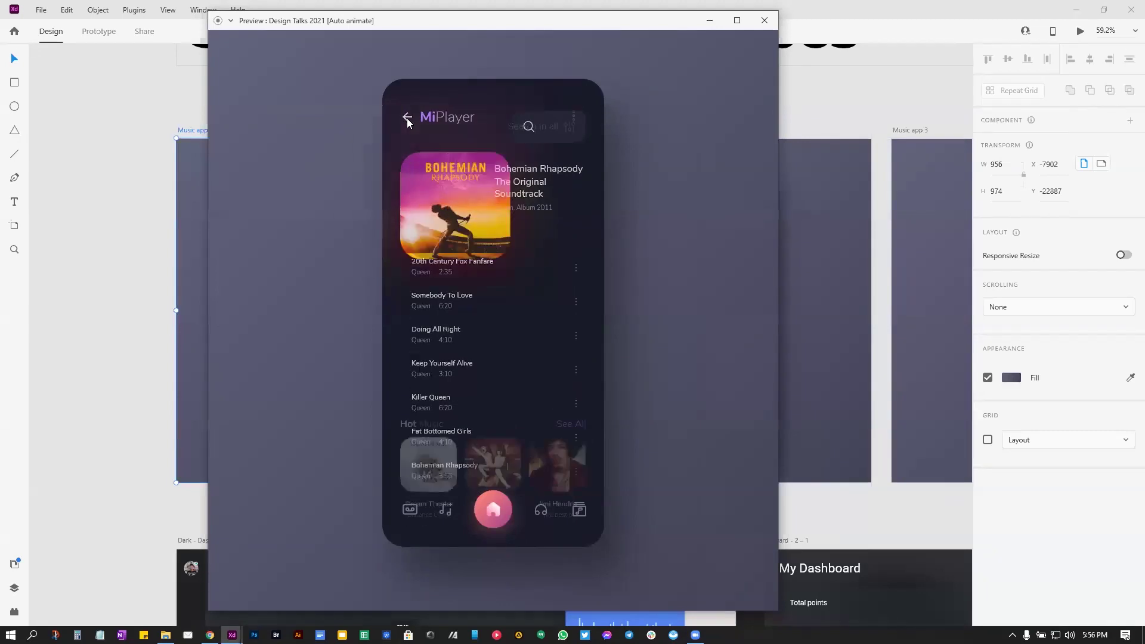
pyautogui.click(467, 233)
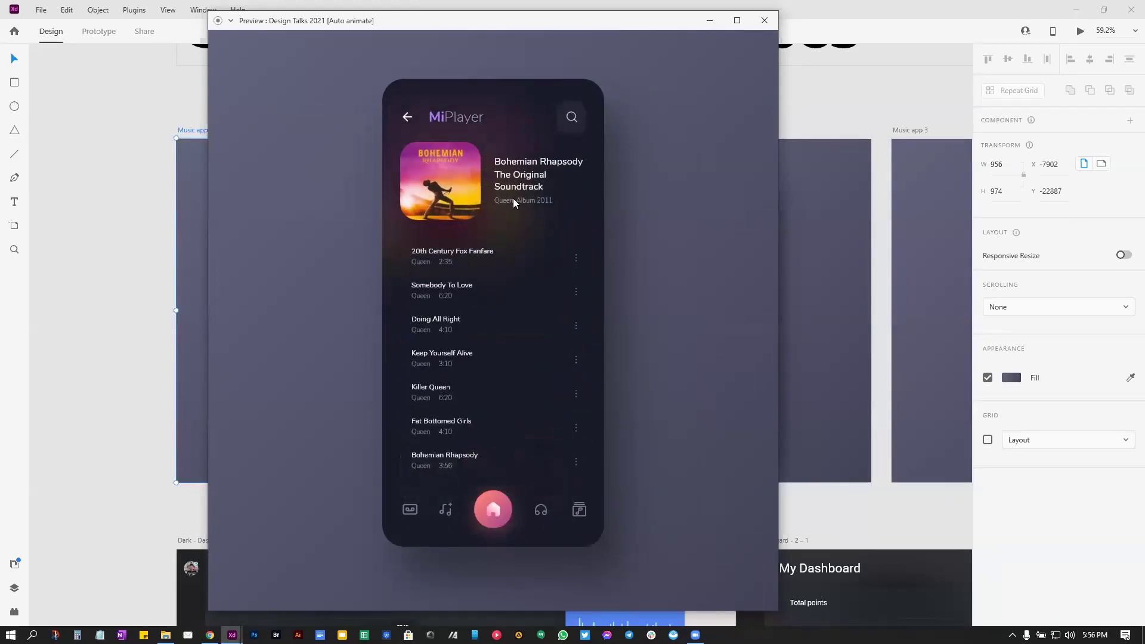
pyautogui.click(408, 117)
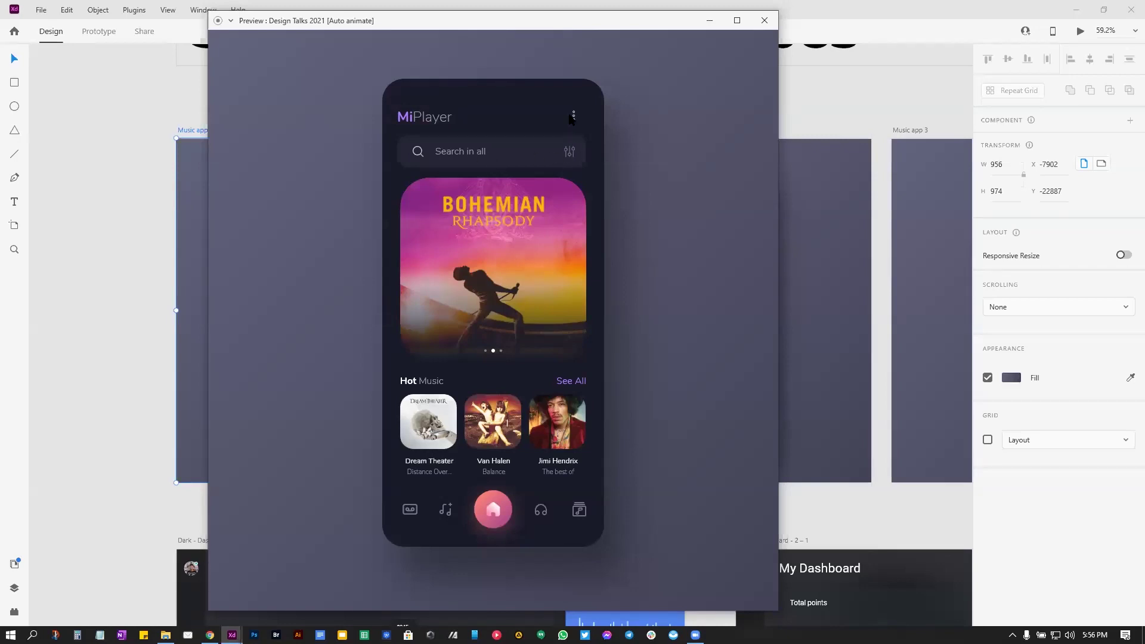
pyautogui.click(496, 243)
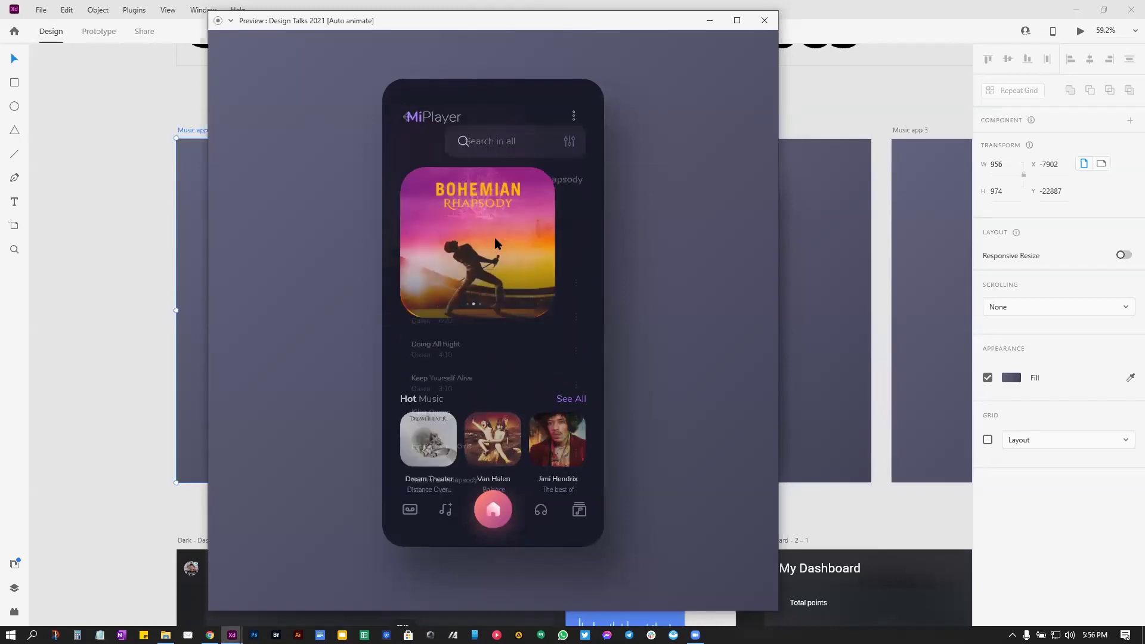
pyautogui.click(407, 117)
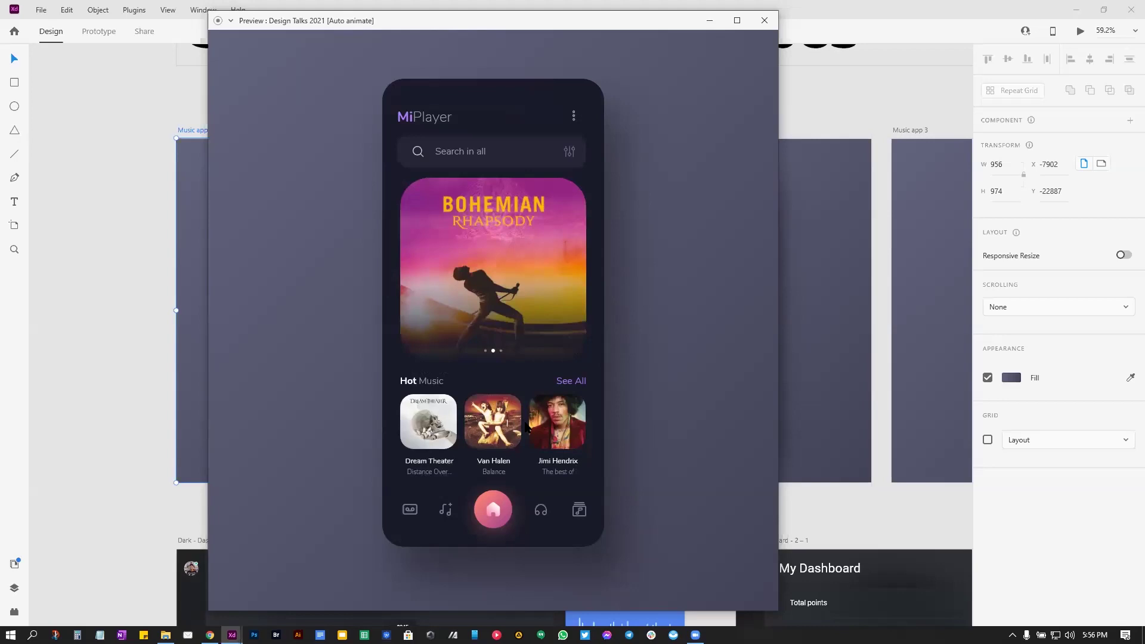
# Step: Open songs from the album's track list in the preview, return through the album and home screens, and close the preview
pyautogui.click(552, 334)
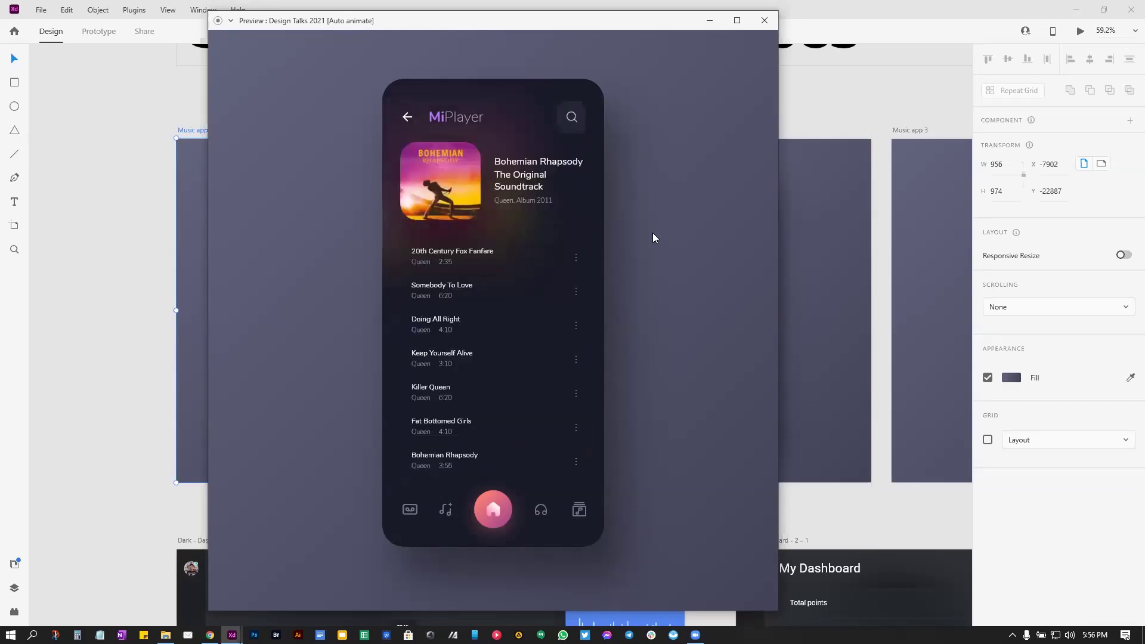
pyautogui.click(444, 324)
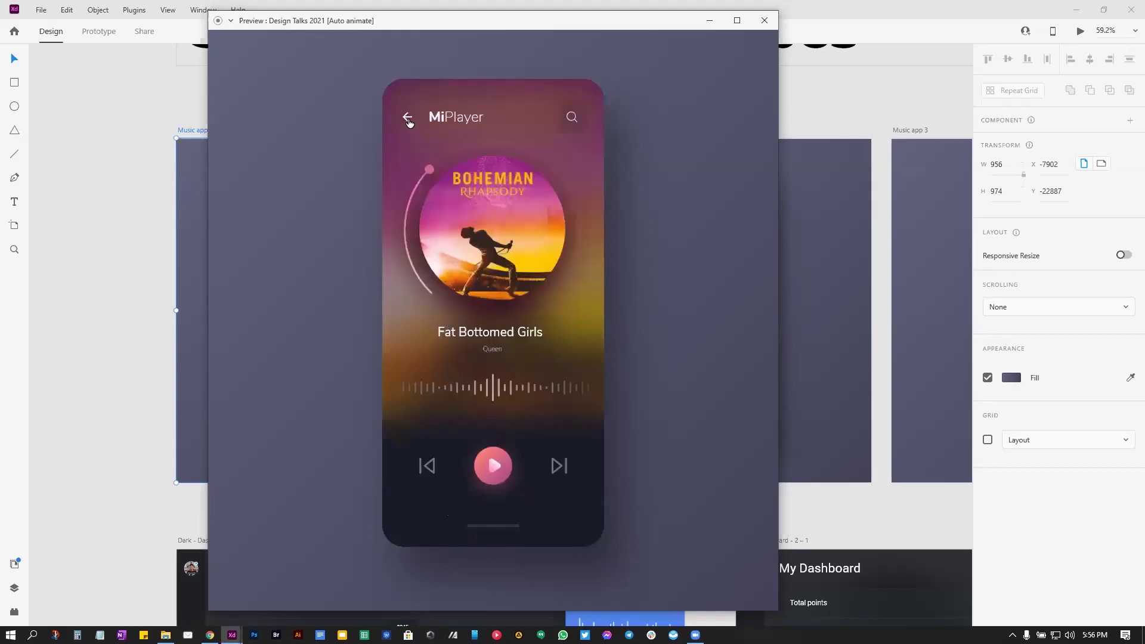
pyautogui.click(408, 116)
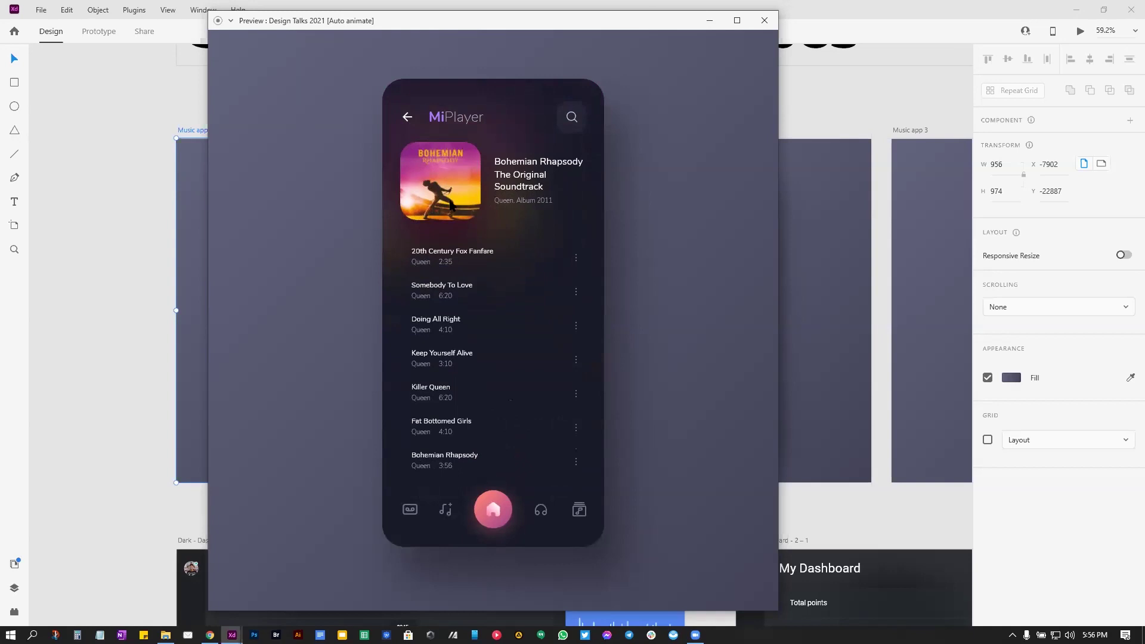
pyautogui.click(408, 118)
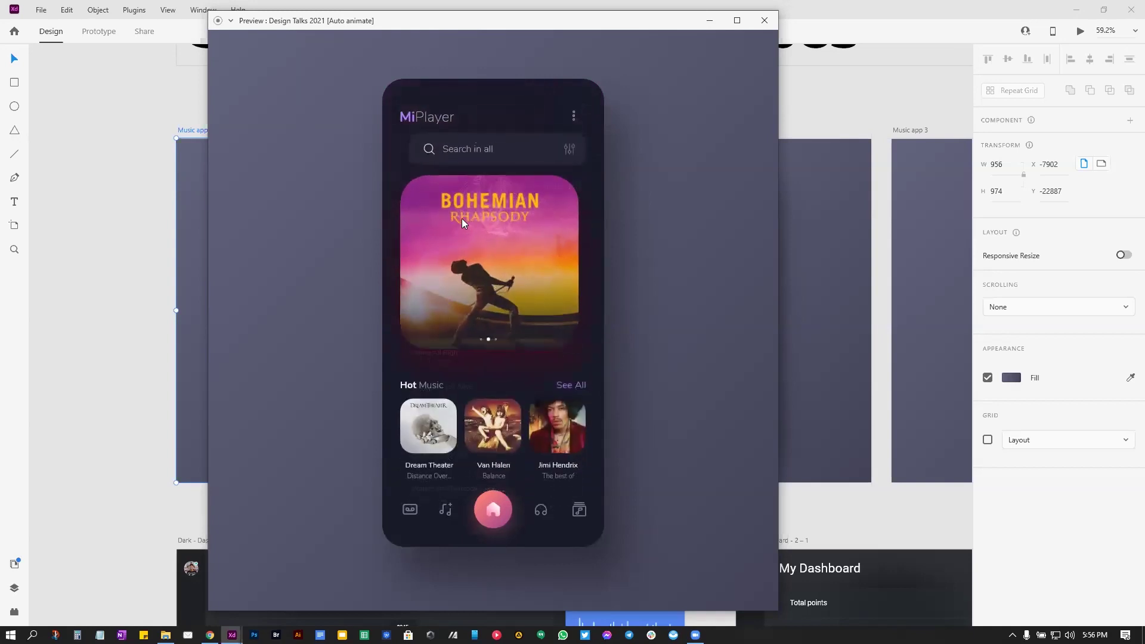
pyautogui.click(465, 223)
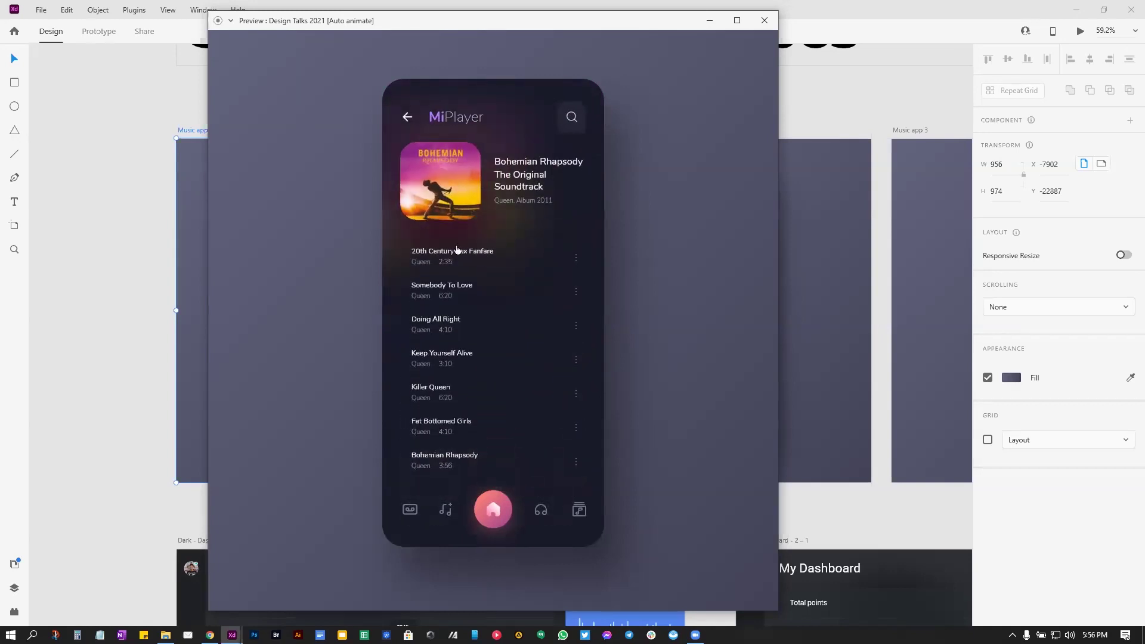
pyautogui.click(447, 328)
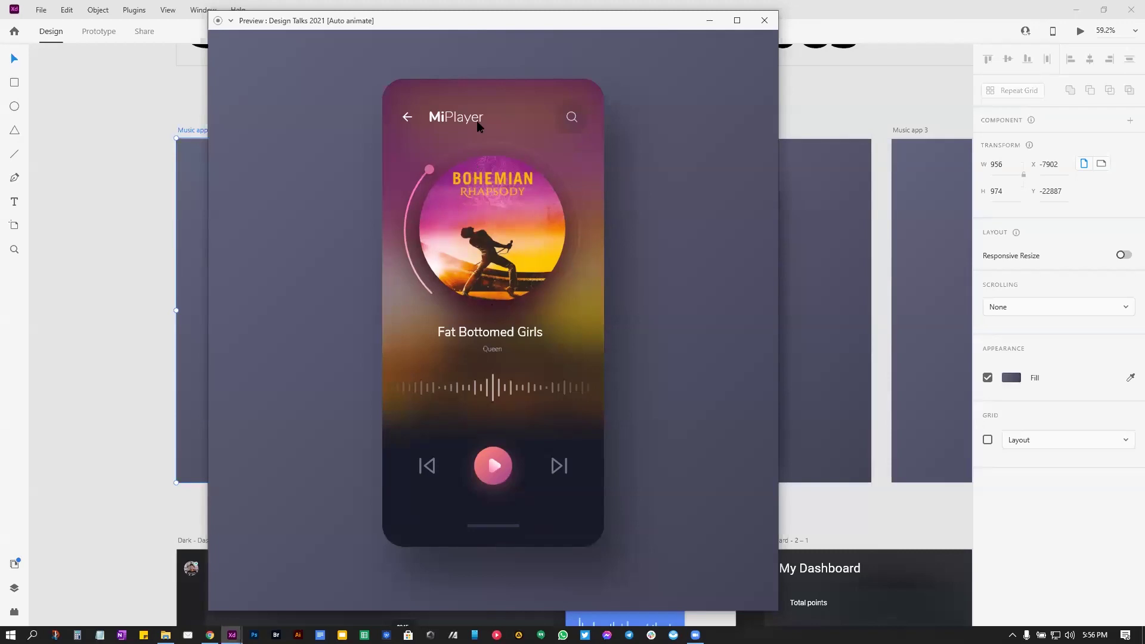
pyautogui.click(408, 118)
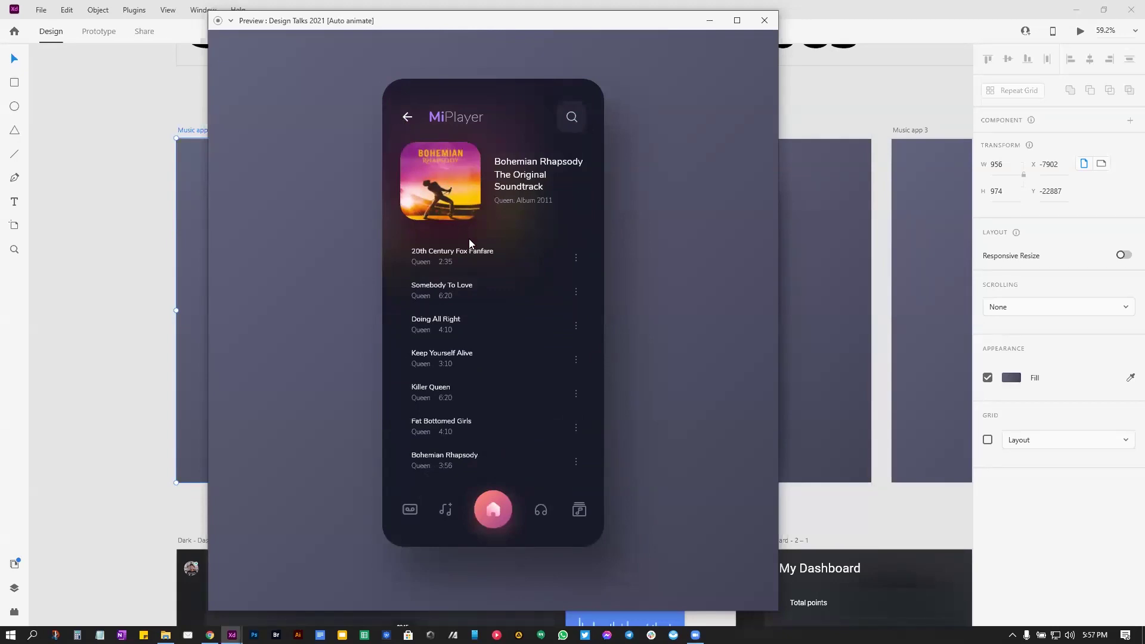
pyautogui.click(450, 287)
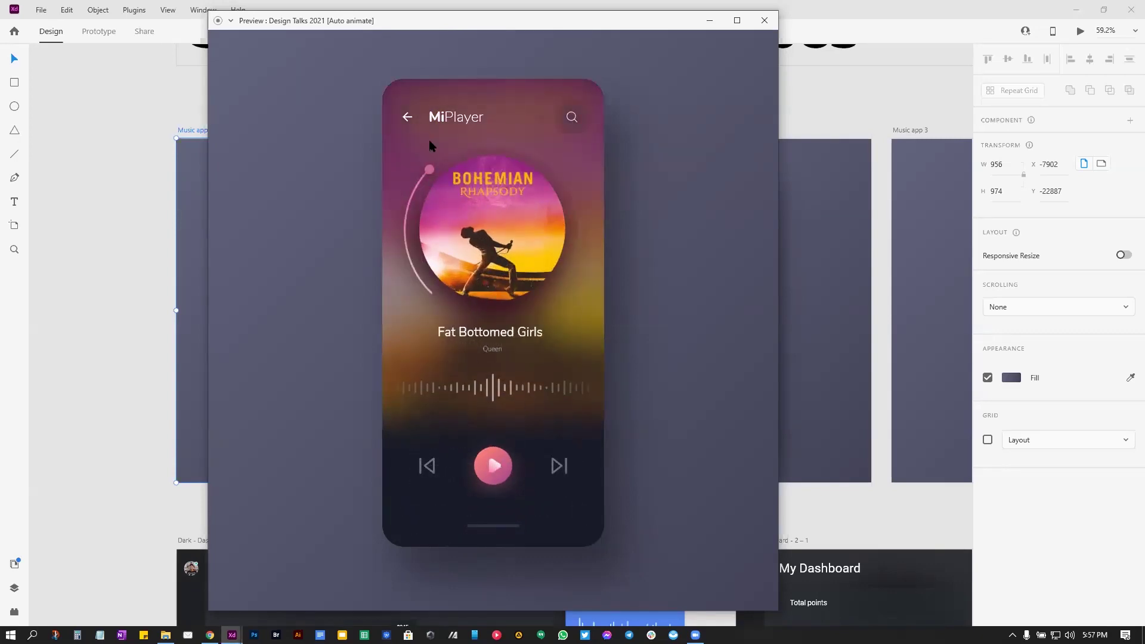
pyautogui.click(414, 115)
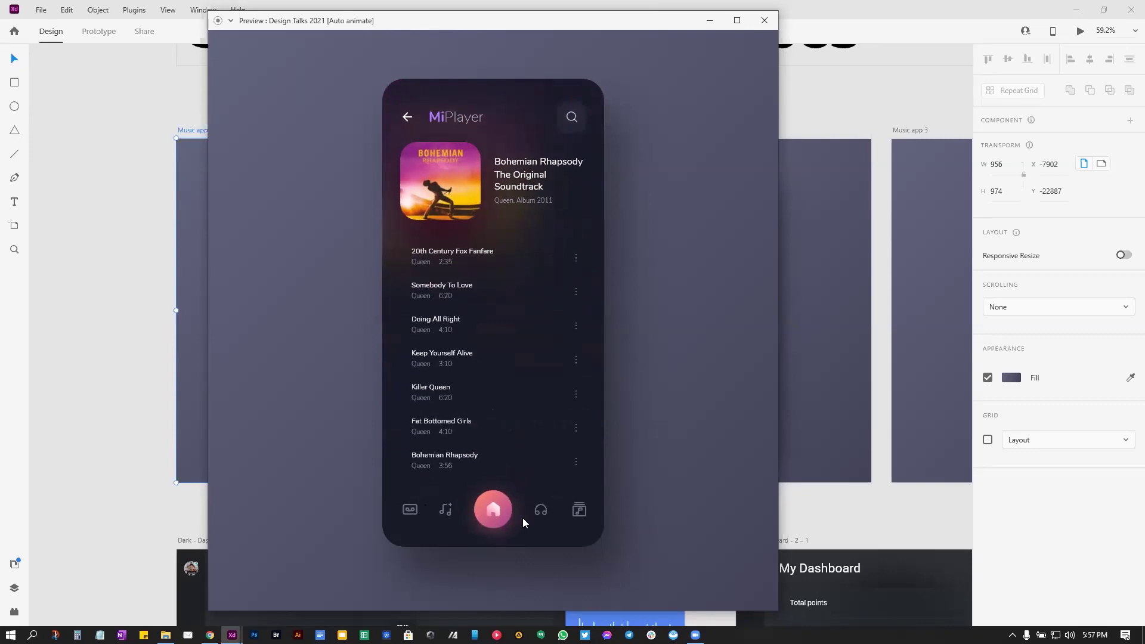
pyautogui.click(415, 121)
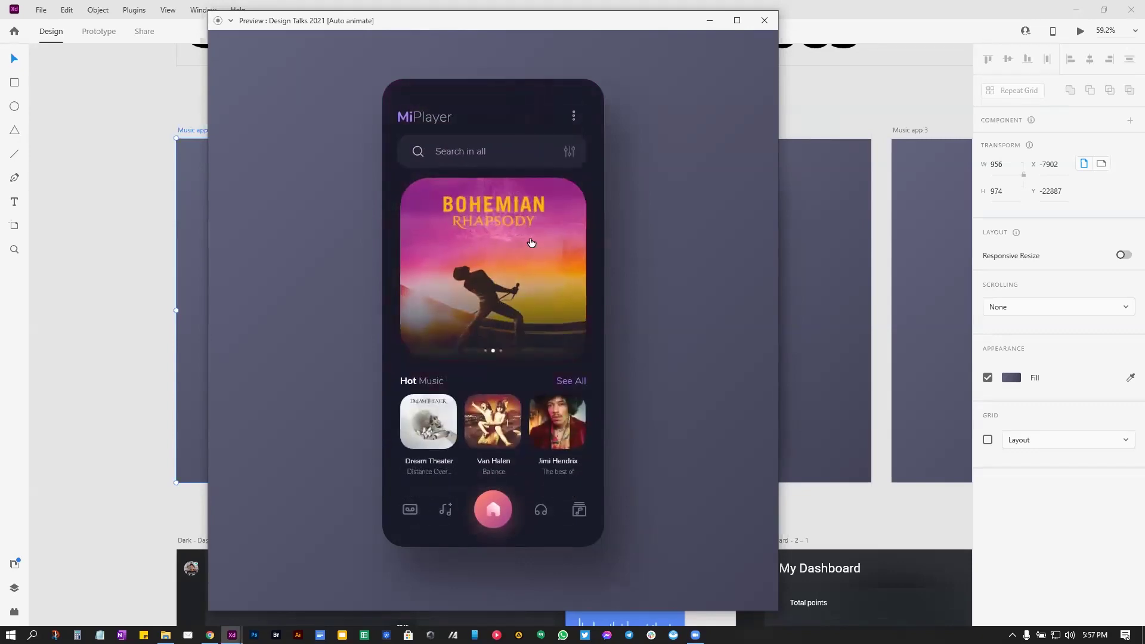
pyautogui.click(534, 272)
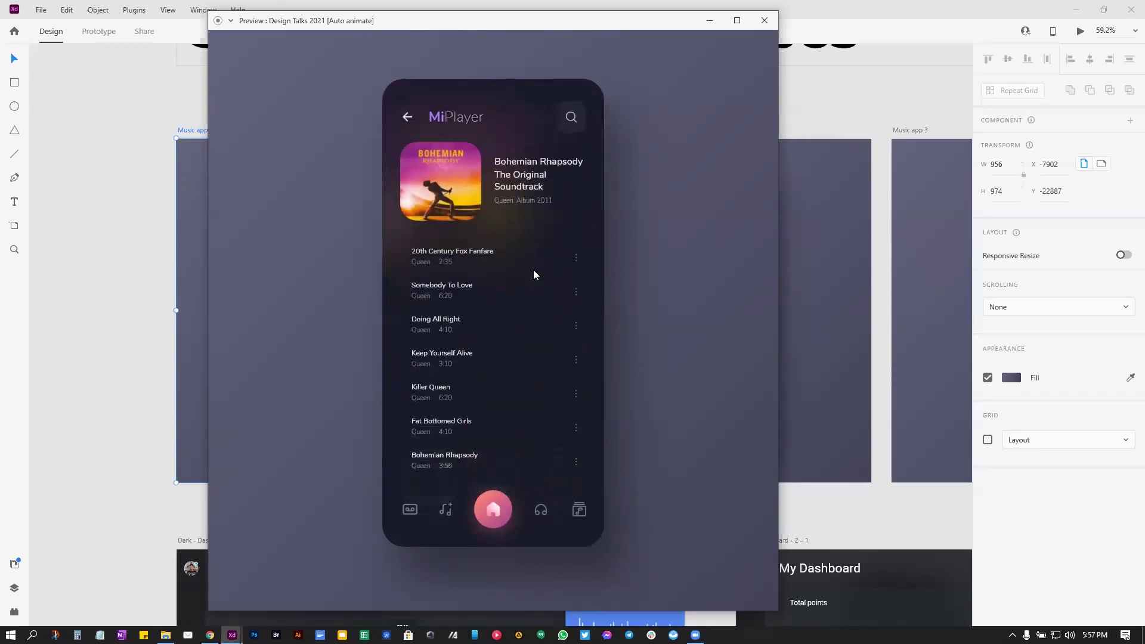
pyautogui.click(464, 285)
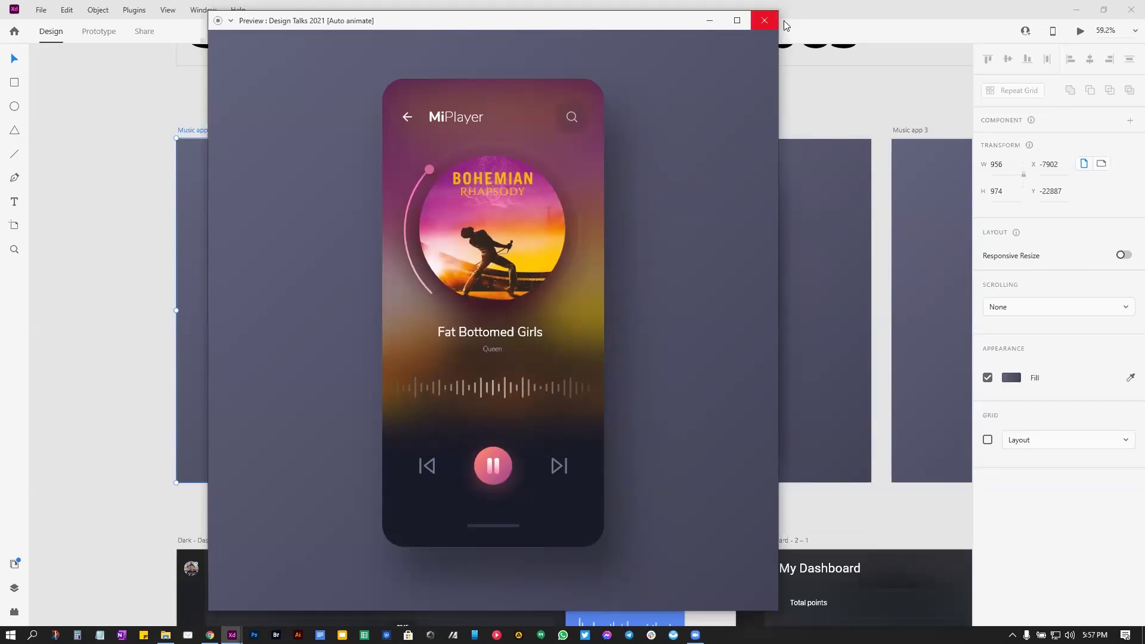
pyautogui.click(765, 21)
# Step: Try shrinking the Bohemian Rhapsody cover on Music app 1 to about 143 × 140 and moving it up
pyautogui.click(115, 213)
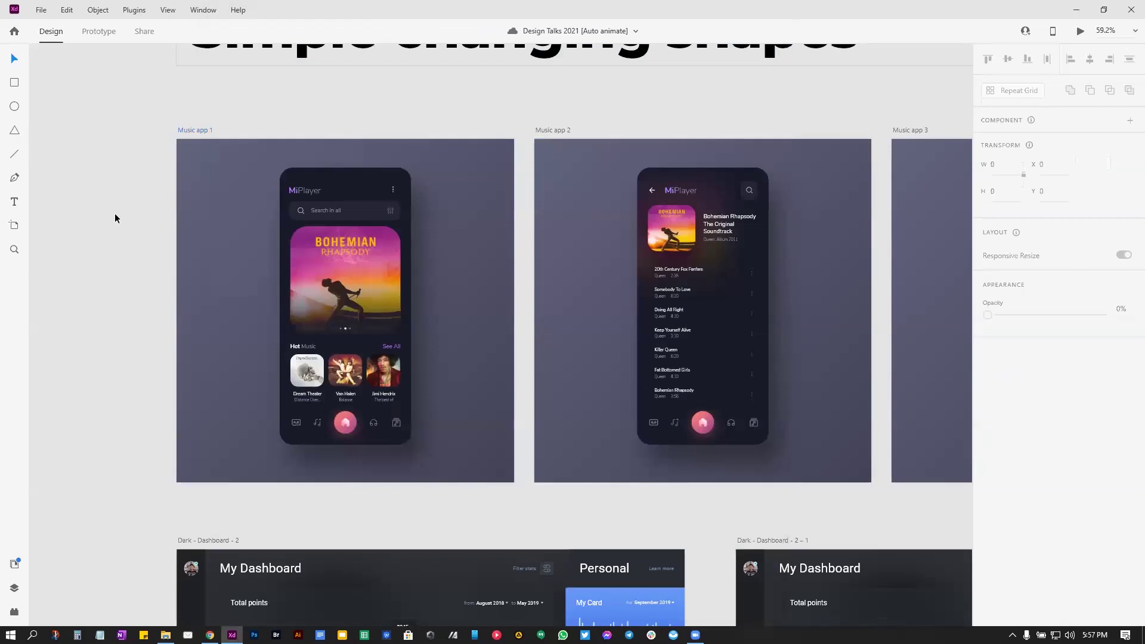
pyautogui.click(326, 260)
pyautogui.doubleClick(360, 252)
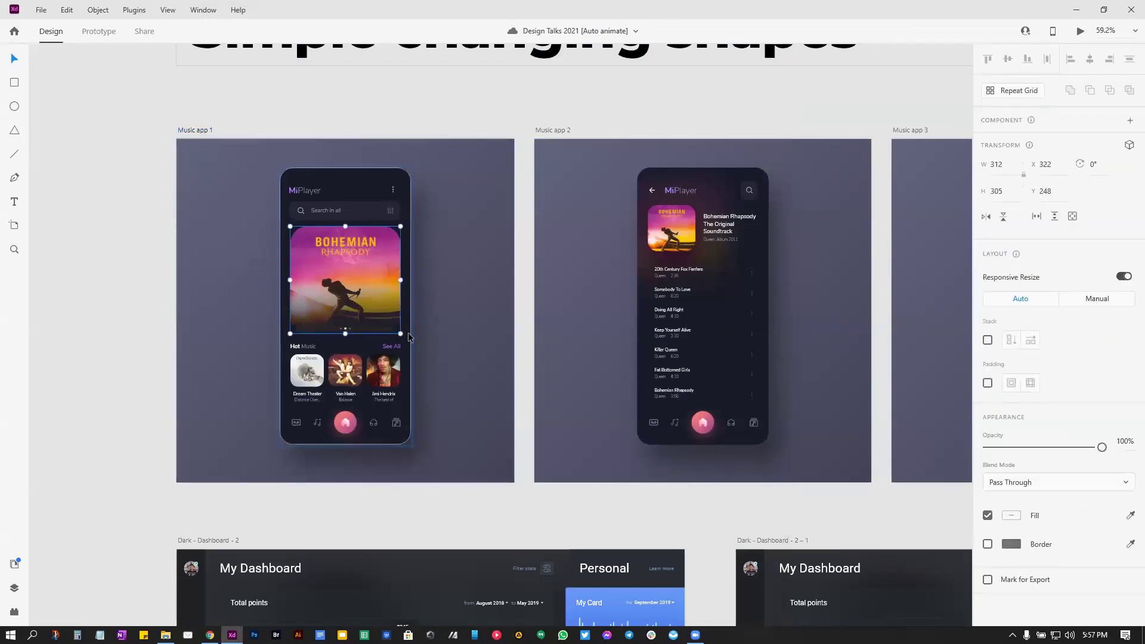
pyautogui.moveTo(403, 334); pyautogui.dragTo(437, 209)
# Step: Try narrowing the Music app 1 search bar to about 110 wide and shifting its text, and undo the search bar and cover changes
pyautogui.click(373, 215)
pyautogui.scroll(4, 300, 210)
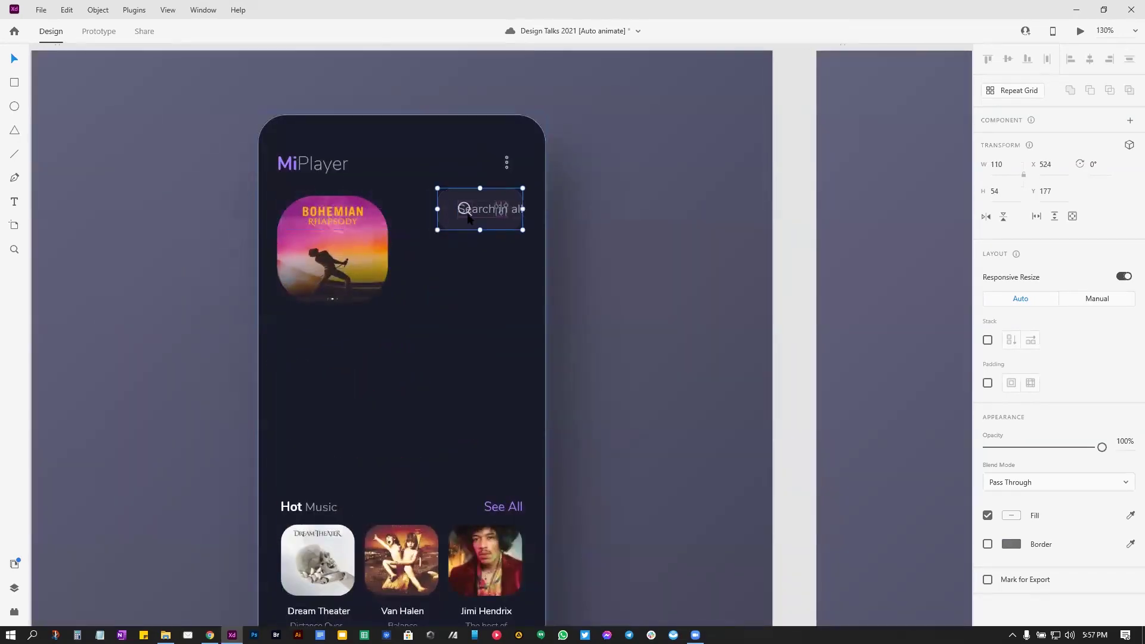
pyautogui.doubleClick(484, 213)
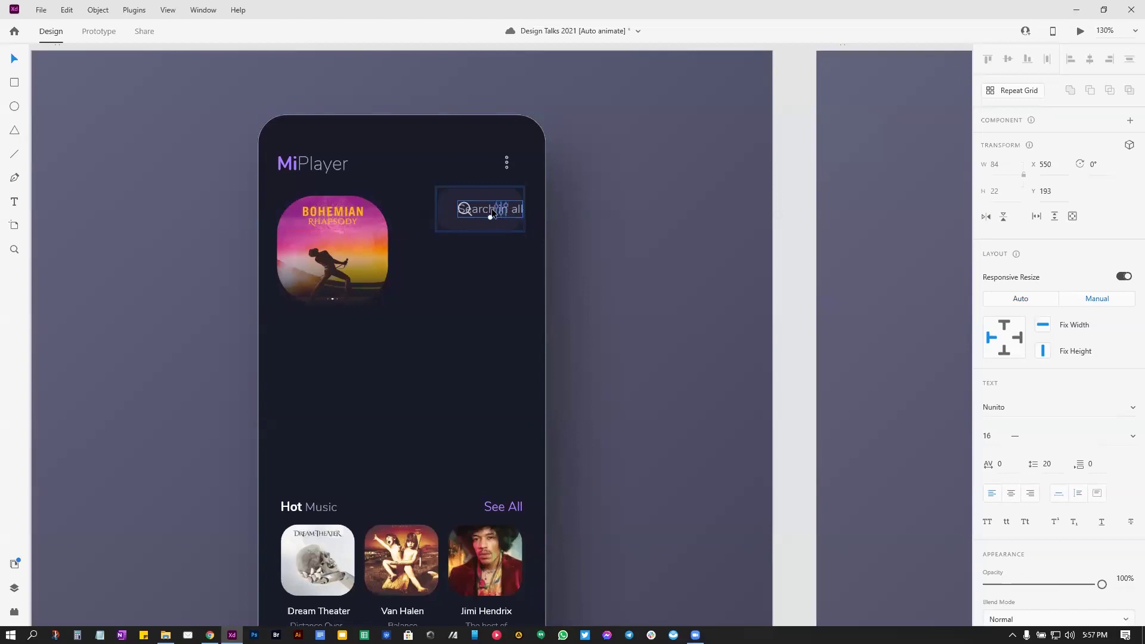
pyautogui.moveTo(489, 213); pyautogui.dragTo(489, 245)
pyautogui.hotkey('ctrl', 'z')
pyautogui.hotkey('ctrl', 'z')
pyautogui.hotkey('ctrl', 'z')
pyautogui.hotkey('ctrl', 'z')
pyautogui.hotkey('ctrl', 'z')
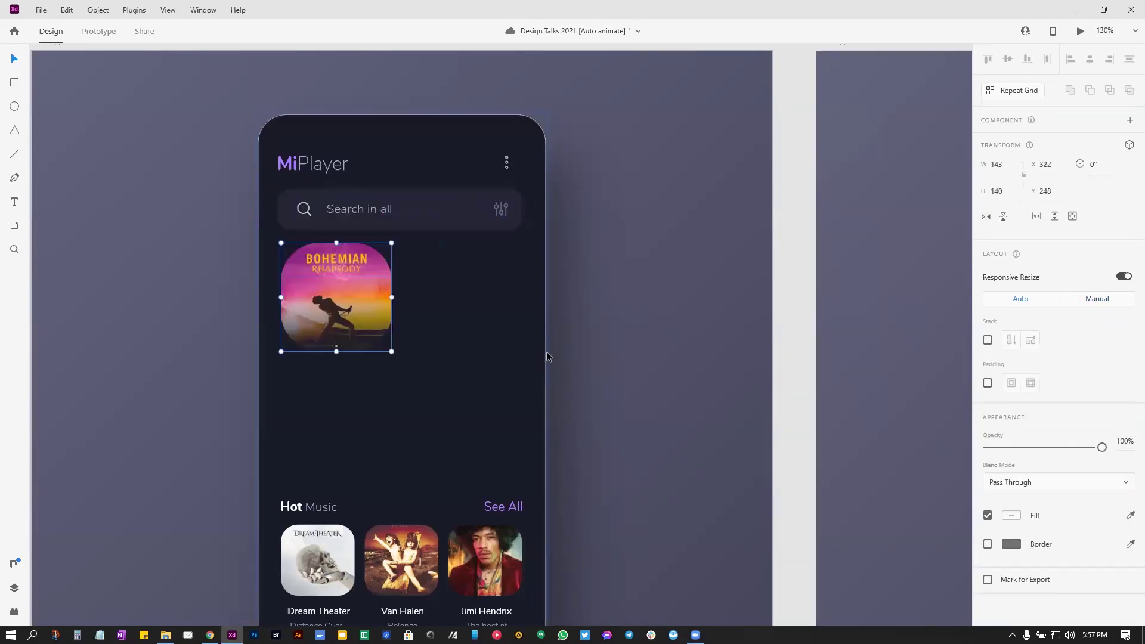
pyautogui.scroll(-5, 608, 407)
# Step: Try moving the Hot Music group down over the bottom navigation and fading out its opacity, and undo both changes
pyautogui.click(351, 310)
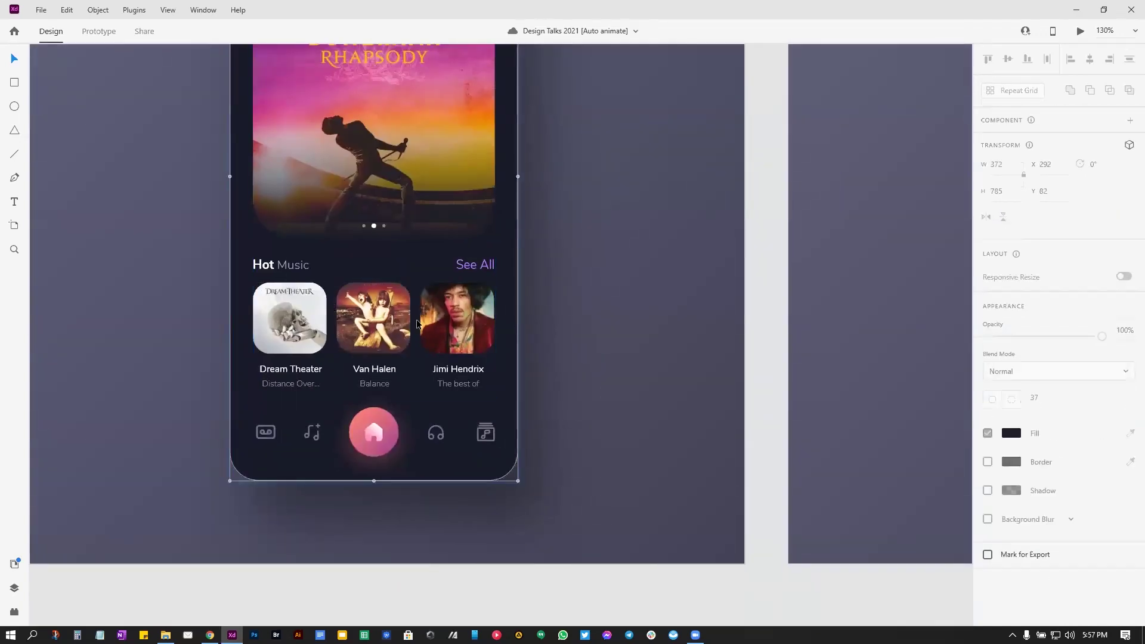
pyautogui.scroll(-2, 418, 324)
pyautogui.moveTo(380, 316); pyautogui.dragTo(304, 300)
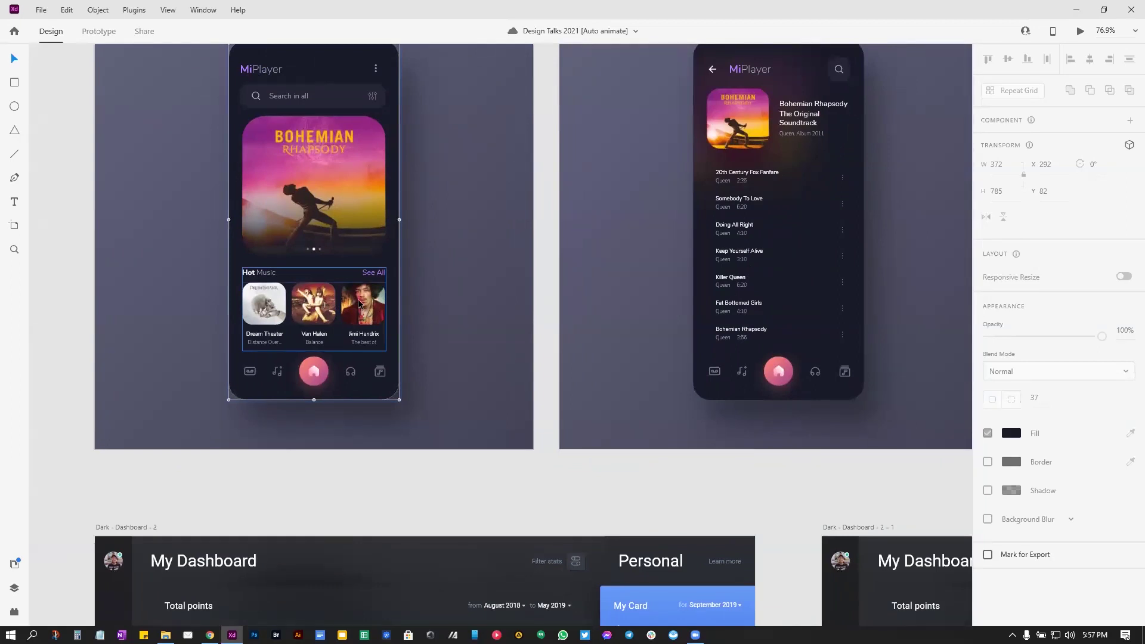
pyautogui.moveTo(360, 304); pyautogui.dragTo(360, 360)
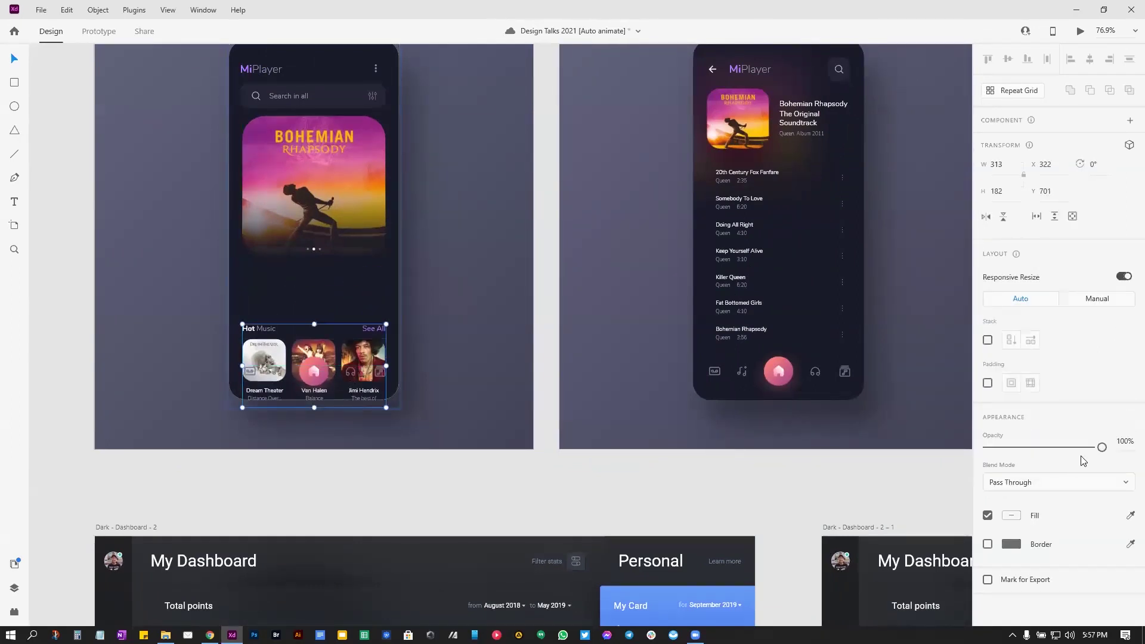
pyautogui.moveTo(1100, 448); pyautogui.dragTo(979, 449)
pyautogui.hotkey('ctrl', 'z')
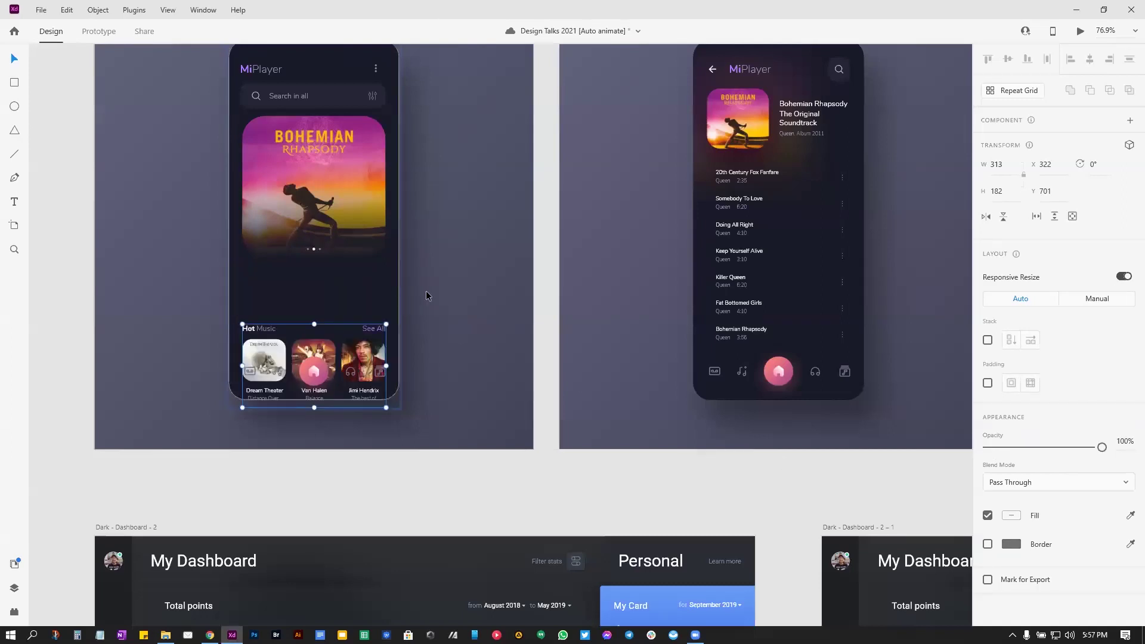
pyautogui.hotkey('ctrl', 'z')
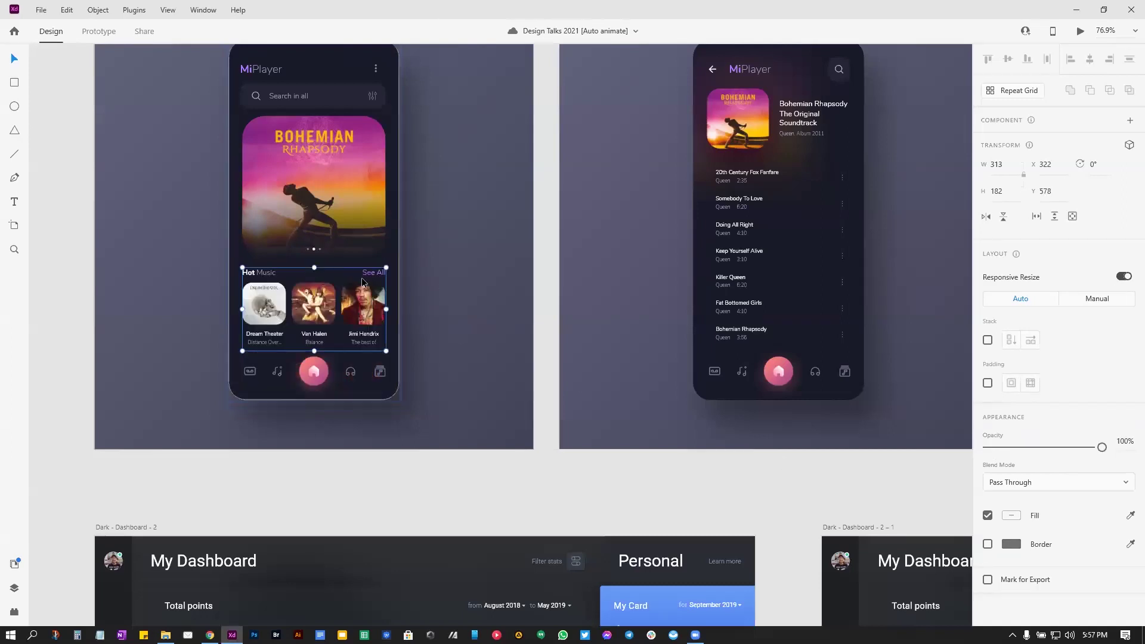
# Step: Select the play list on Music app 2 and compare its layers with the layers of Music app 1
pyautogui.click(733, 260)
pyautogui.doubleClick(731, 259)
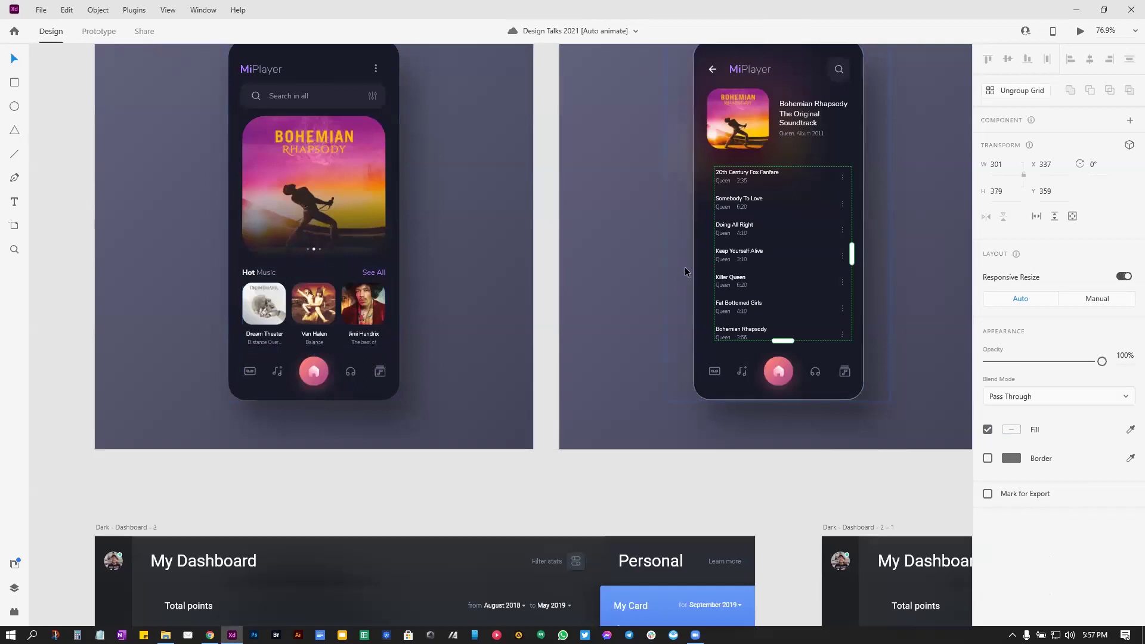
pyautogui.click(14, 587)
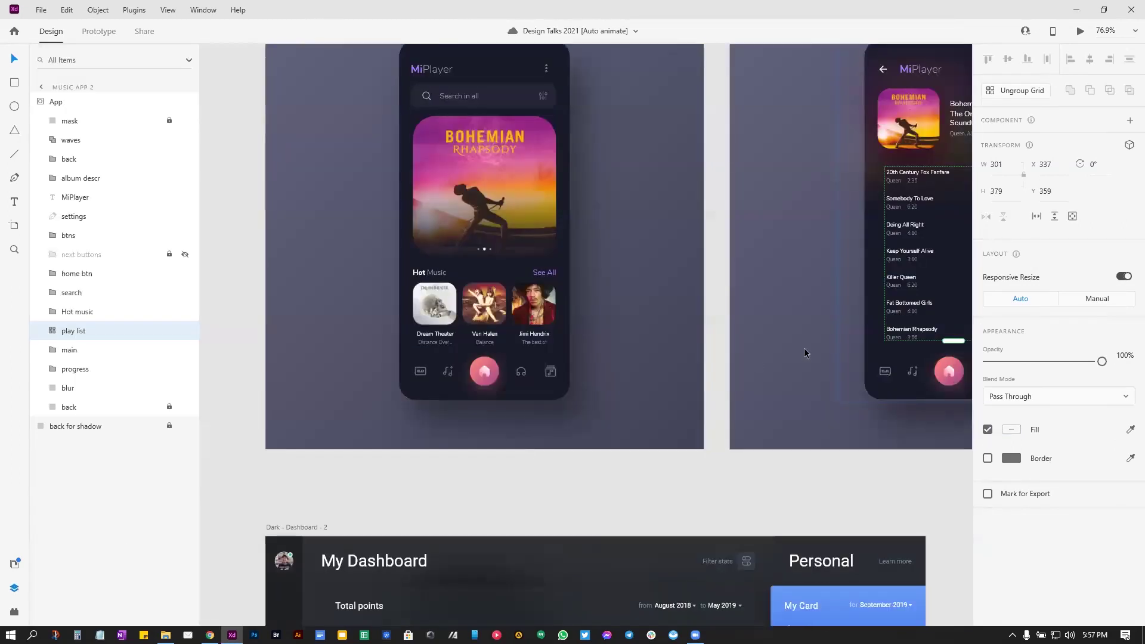
pyautogui.moveTo(792, 317); pyautogui.dragTo(597, 365)
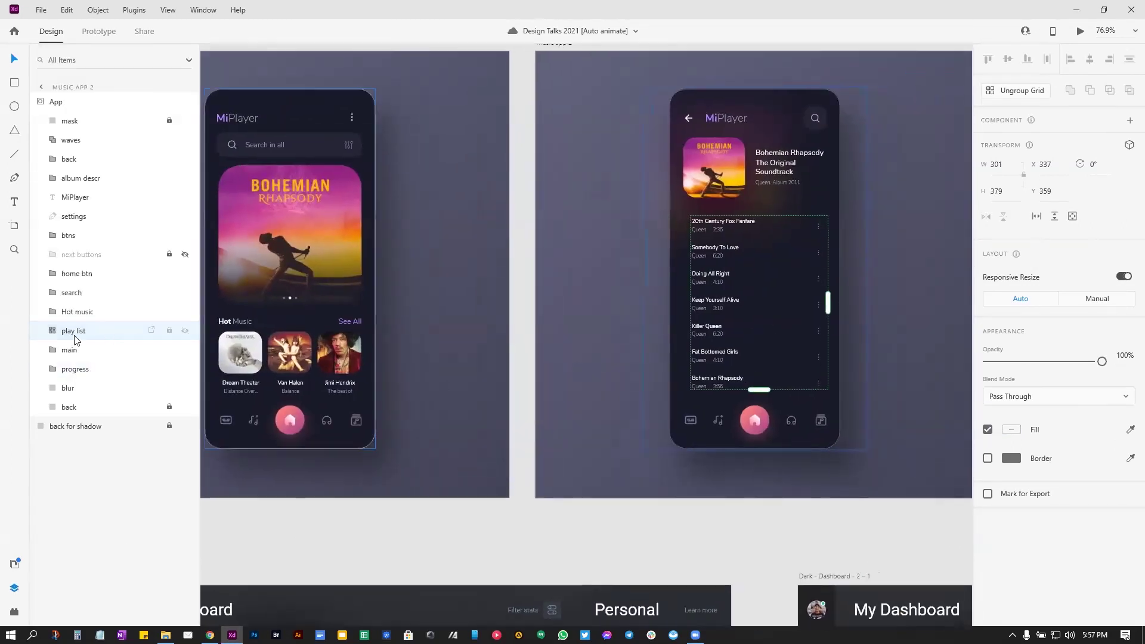
pyautogui.click(307, 299)
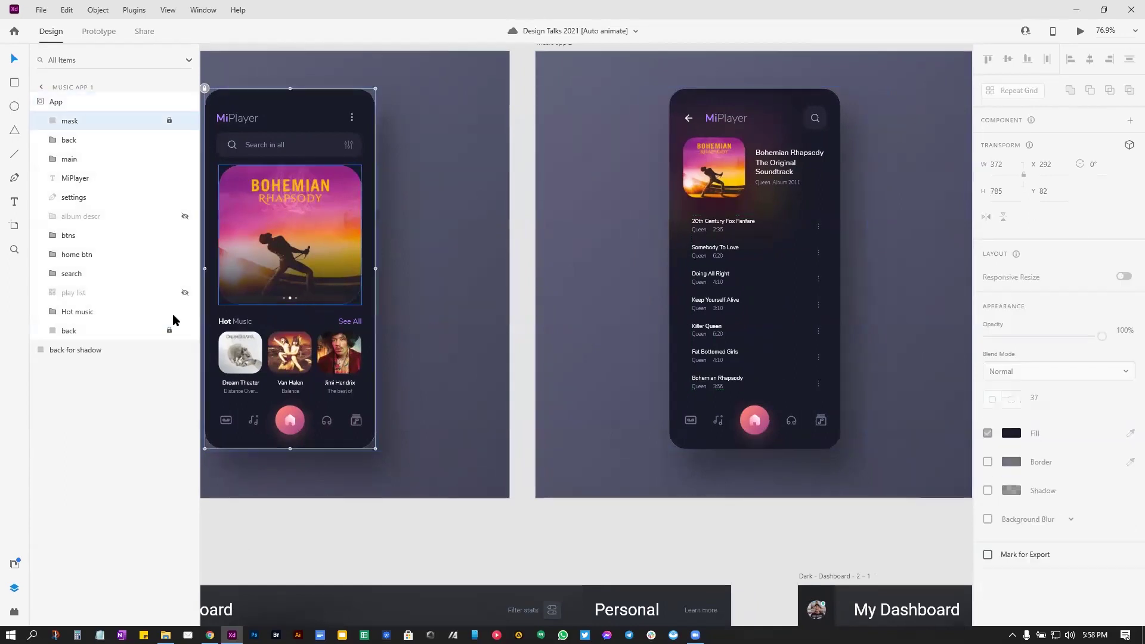
# Step: Select the hidden play list on Music app 1 and look over the Music app 3 player artboards
pyautogui.click(94, 292)
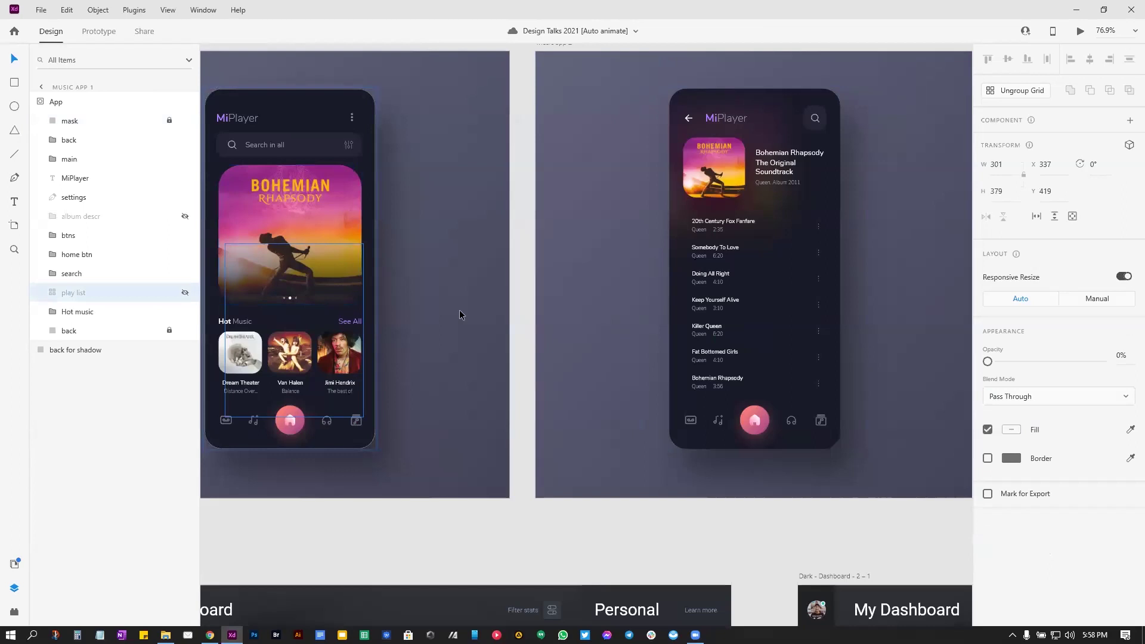
pyautogui.hscroll(10, 670, 299)
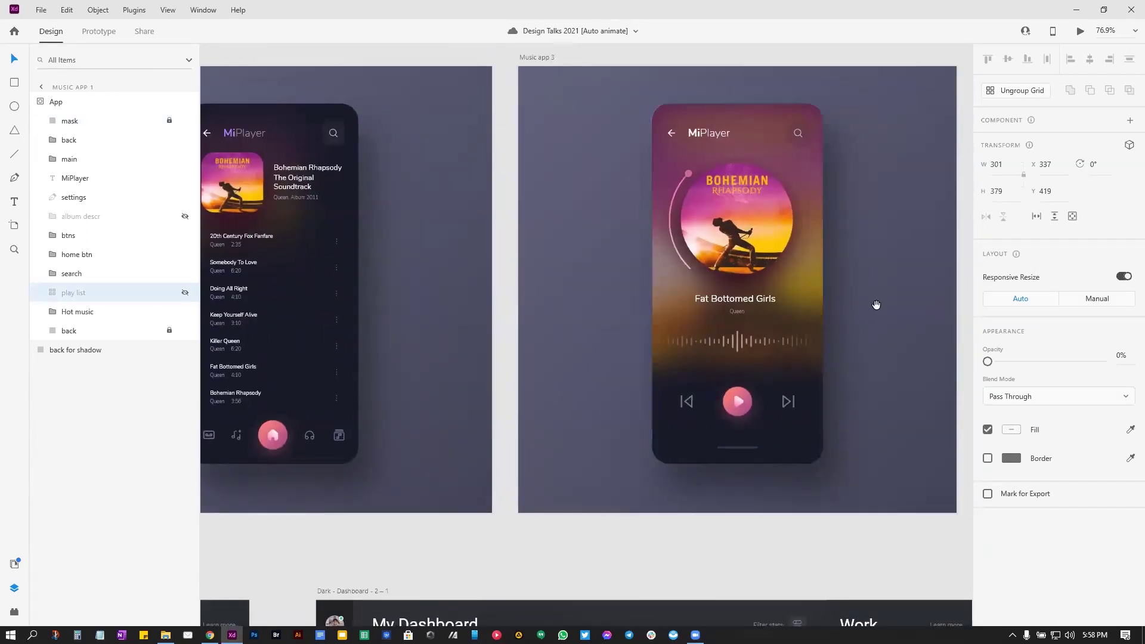
pyautogui.hscroll(11, 874, 304)
pyautogui.hscroll(6, 613, 360)
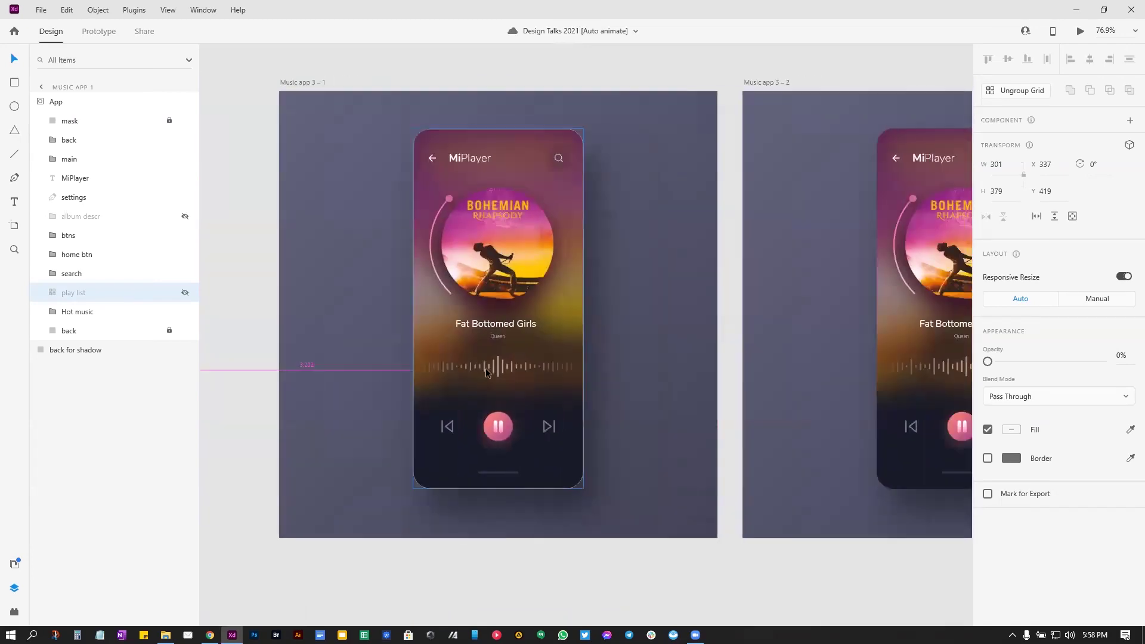
pyautogui.scroll(-3, 489, 345)
pyautogui.hscroll(3, 598, 384)
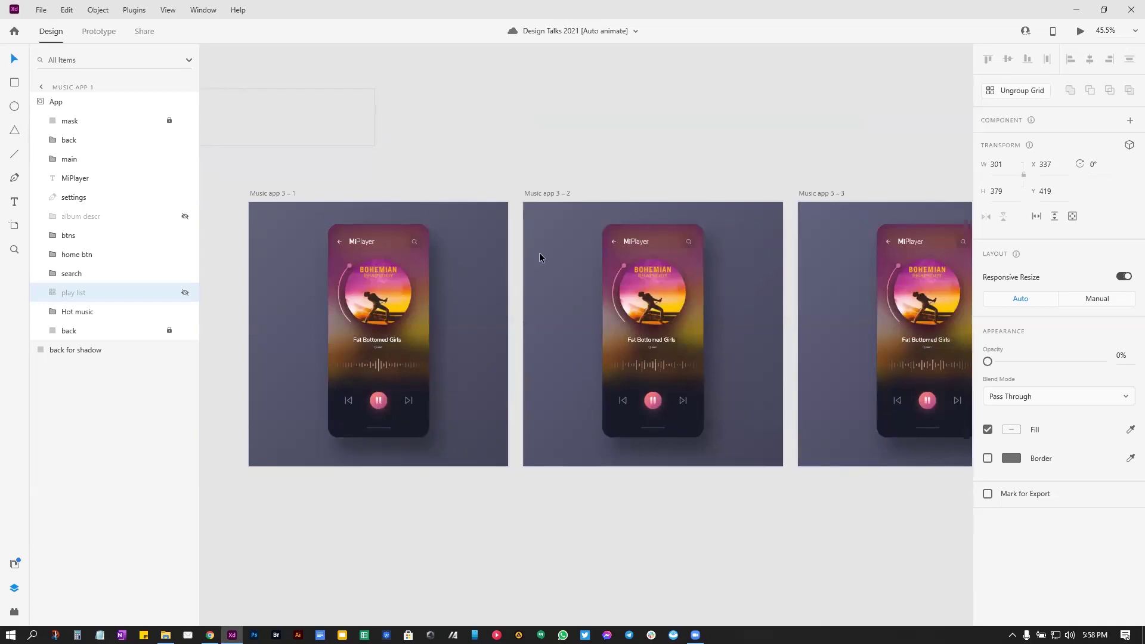
pyautogui.scroll(5, 412, 361)
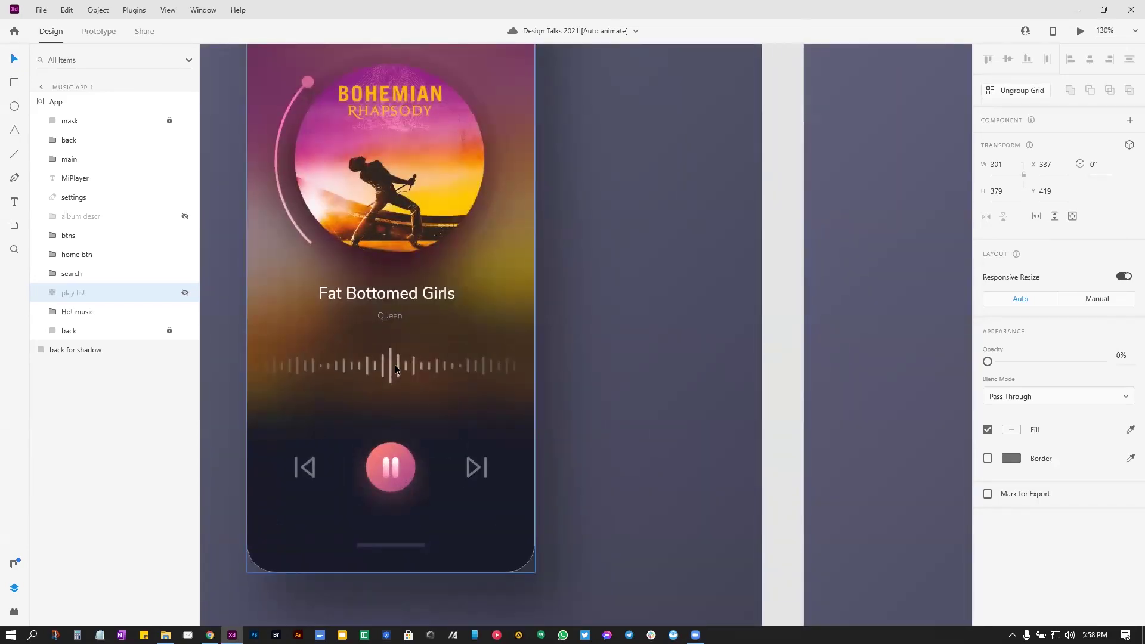
# Step: Select the waves shape on Music app 3 – 1 and compare the wave pattern across the neighbouring Music app 3 artboards
pyautogui.click(396, 370)
pyautogui.doubleClick(395, 369)
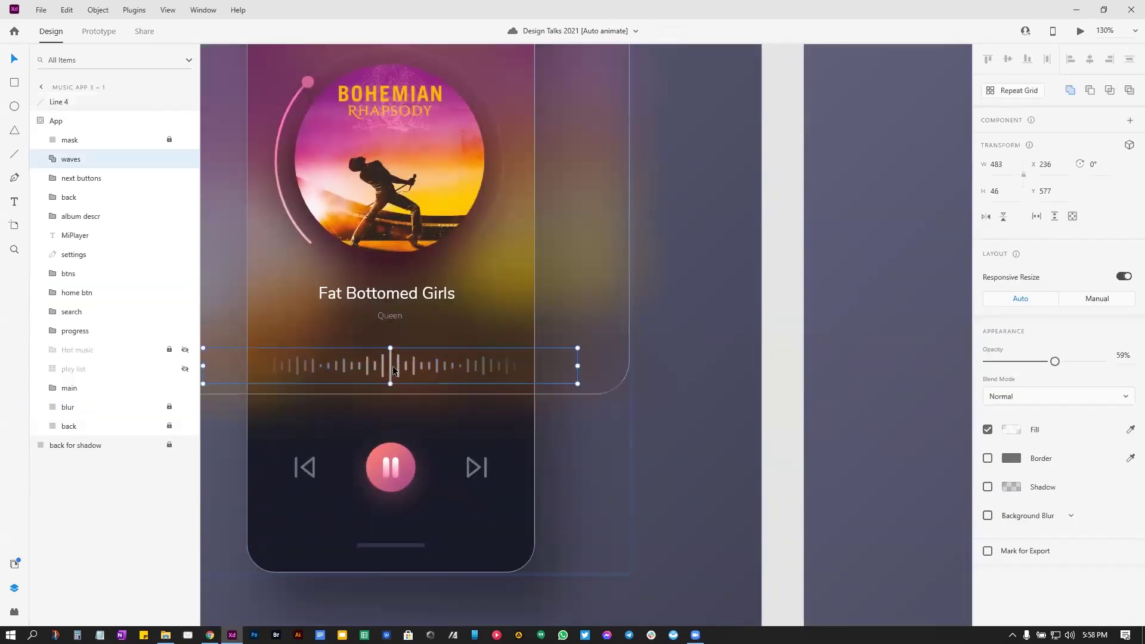
pyautogui.moveTo(893, 395); pyautogui.dragTo(511, 391)
pyautogui.moveTo(757, 381); pyautogui.dragTo(444, 367)
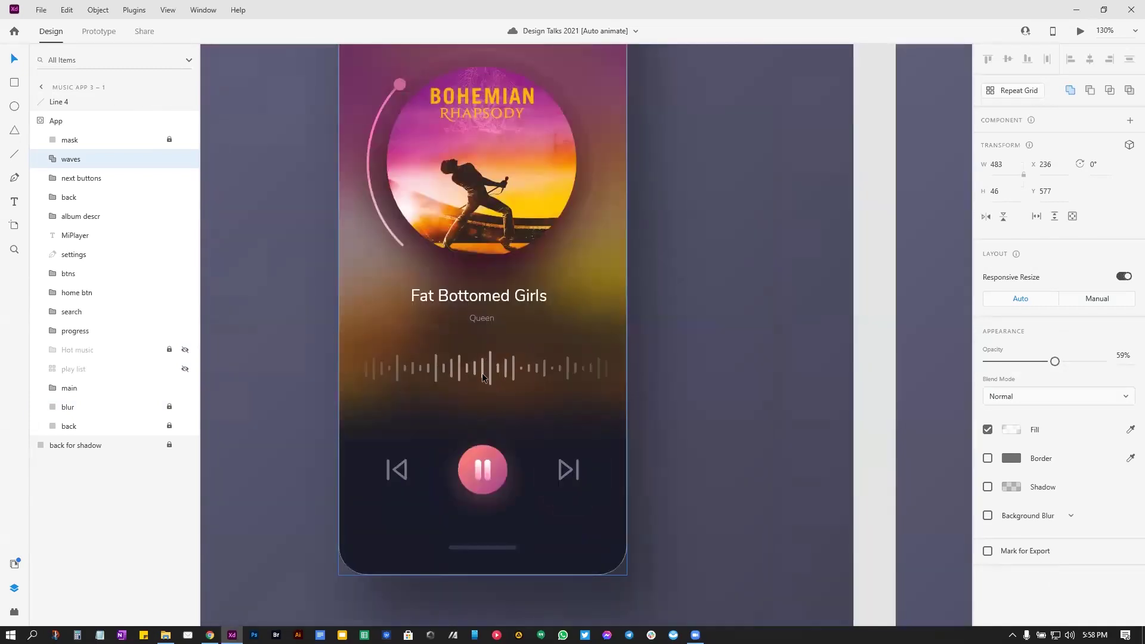
pyautogui.moveTo(919, 380); pyautogui.dragTo(494, 363)
pyautogui.moveTo(833, 345); pyautogui.dragTo(639, 353)
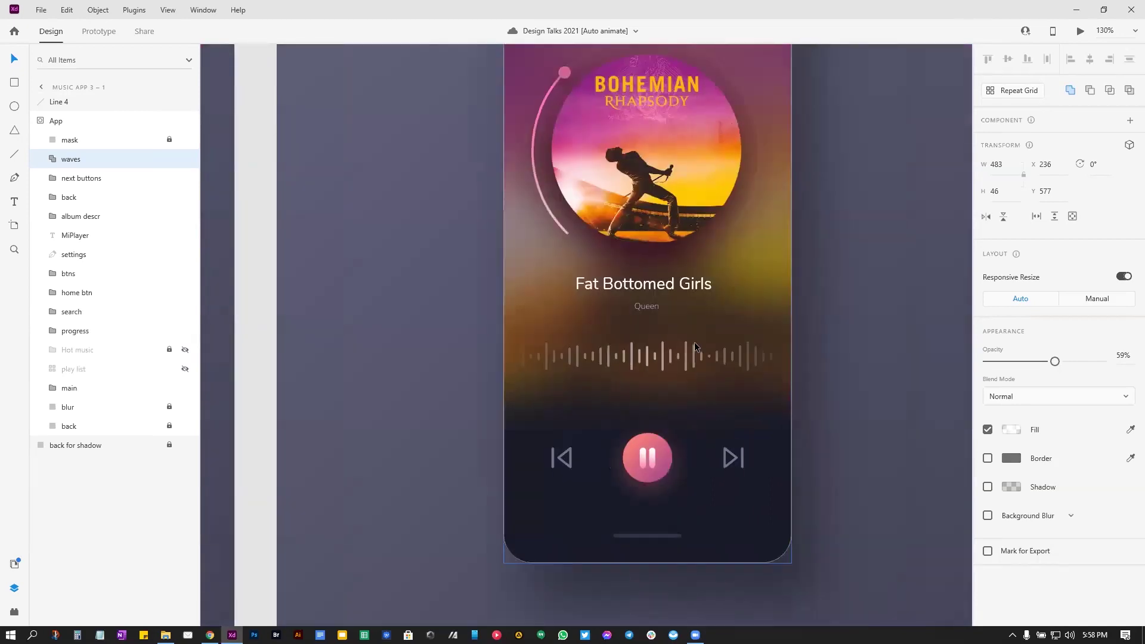
# Step: Select the Music app 3 – 1 artboard and inspect its prototype interaction settings
pyautogui.scroll(-3, 639, 353)
pyautogui.scroll(-4, 639, 353)
pyautogui.moveTo(567, 343); pyautogui.dragTo(693, 340)
pyautogui.scroll(3, 495, 312)
pyautogui.click(293, 205)
pyautogui.click(294, 205)
pyautogui.click(99, 31)
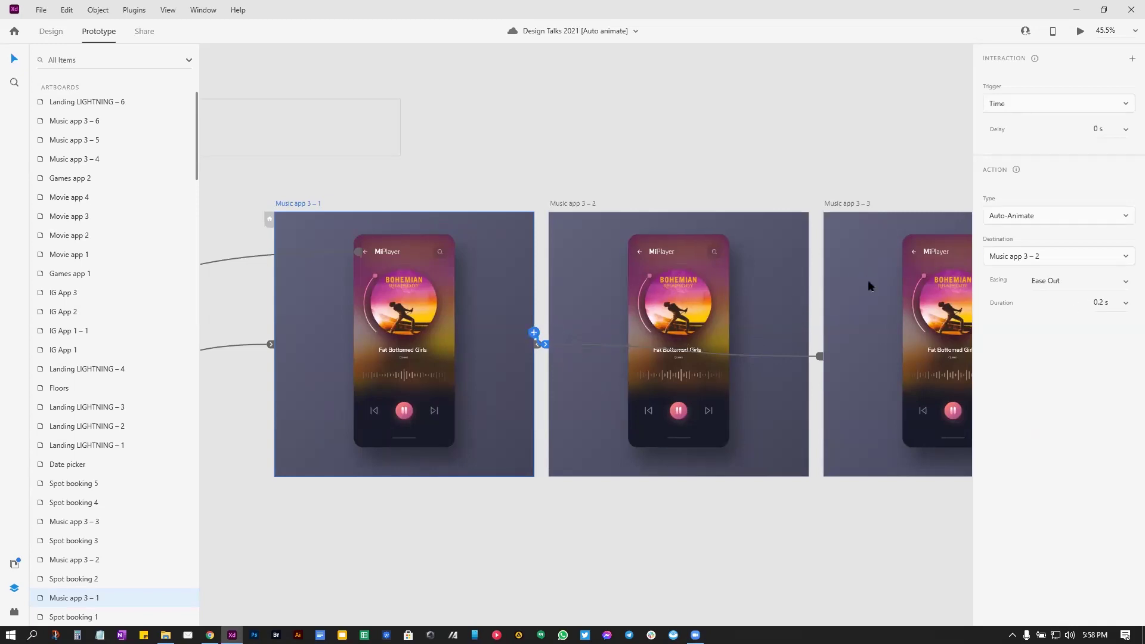
pyautogui.moveTo(865, 307); pyautogui.dragTo(779, 316)
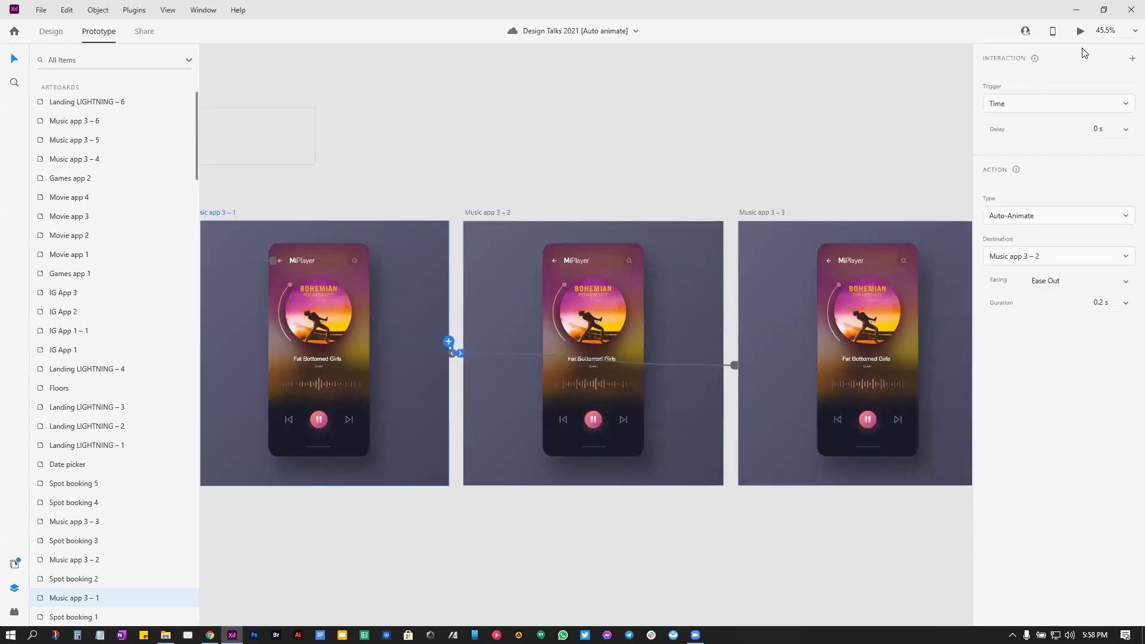
# Step: Preview the player from Music app 3 – 1, go back through the track list to the home screen, and close the preview
pyautogui.hotkey('ctrl', 'Return')
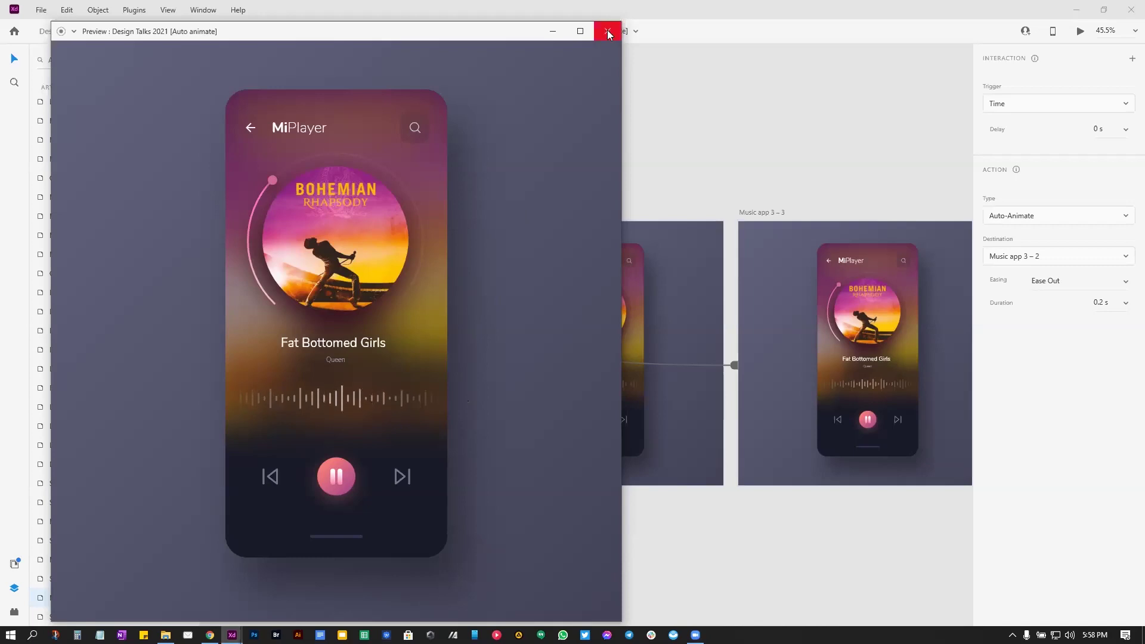
pyautogui.click(249, 130)
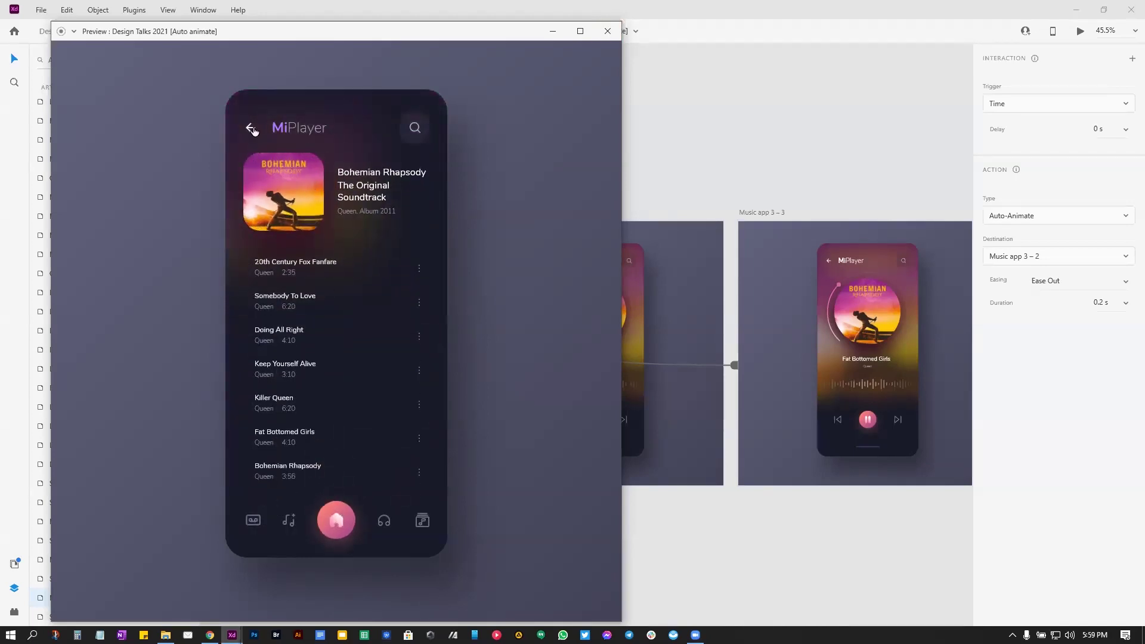
pyautogui.click(332, 520)
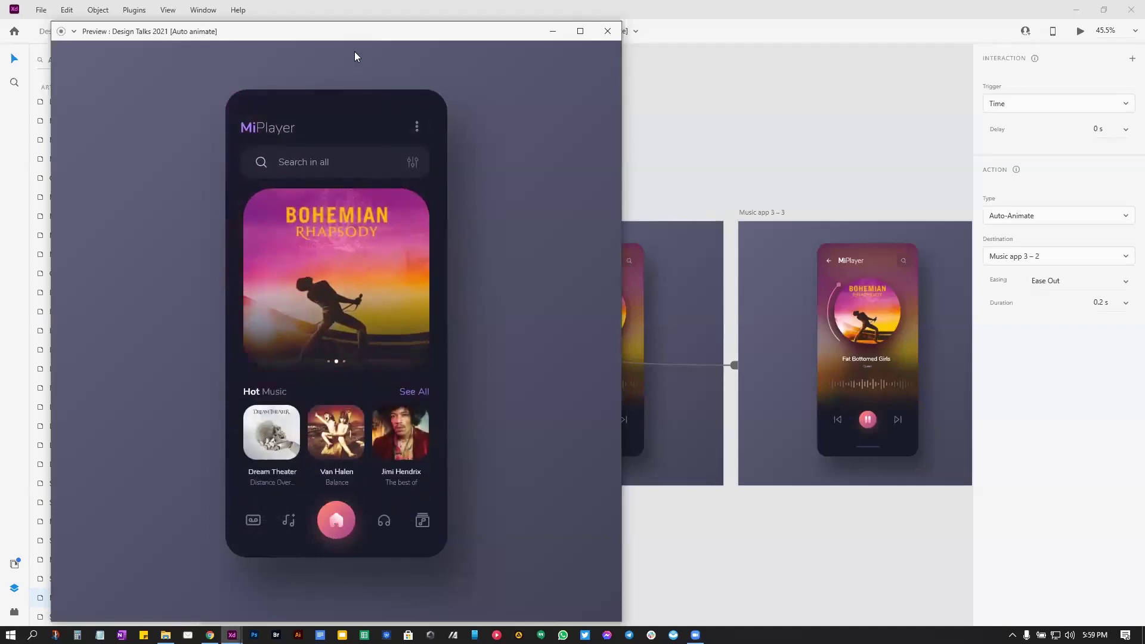
pyautogui.moveTo(422, 40); pyautogui.dragTo(486, 45)
pyautogui.click(671, 34)
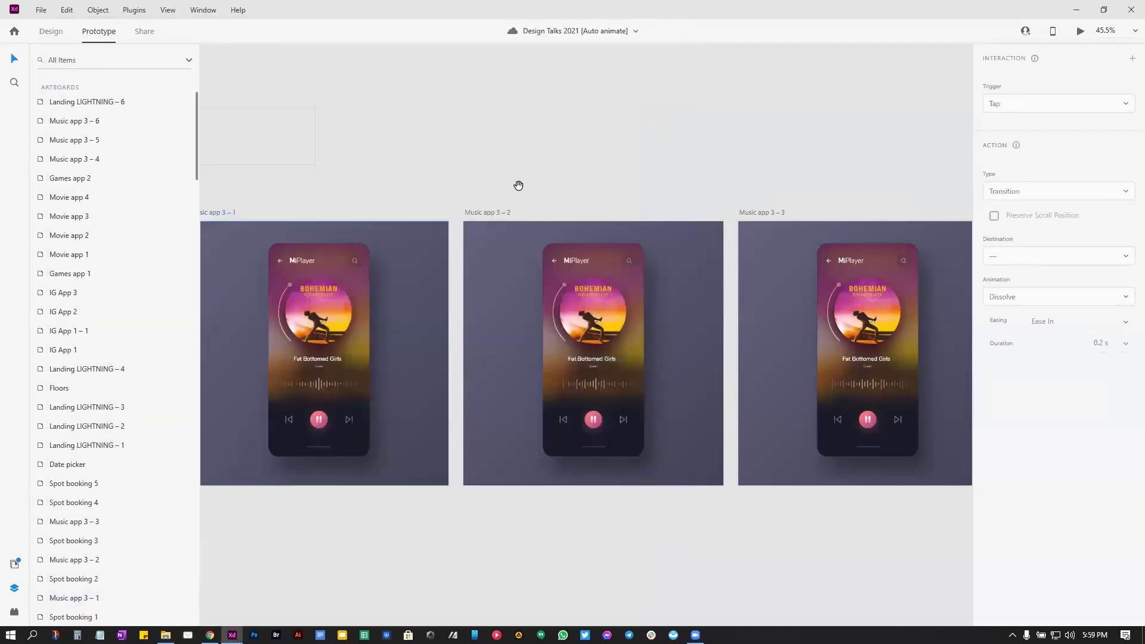
# Step: Select the Dark - Dashboard - 2 artboard and open its preview
pyautogui.scroll(-8, 521, 268)
pyautogui.moveTo(525, 366); pyautogui.dragTo(597, 353)
pyautogui.scroll(3, 393, 354)
pyautogui.moveTo(359, 365); pyautogui.dragTo(572, 310)
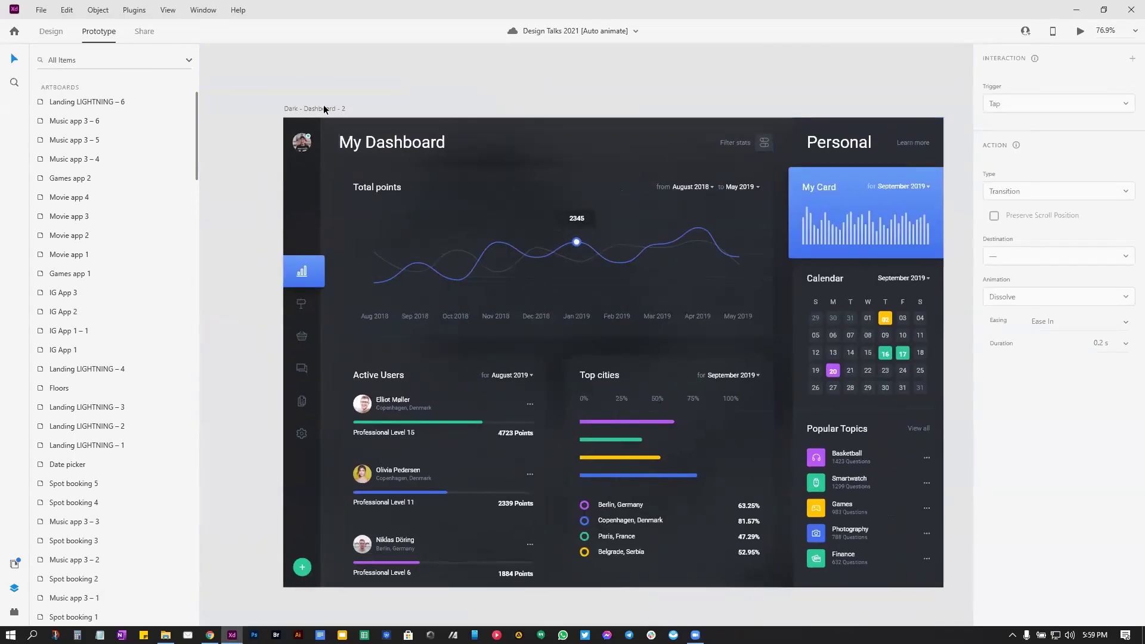
pyautogui.click(325, 109)
pyautogui.click(1080, 31)
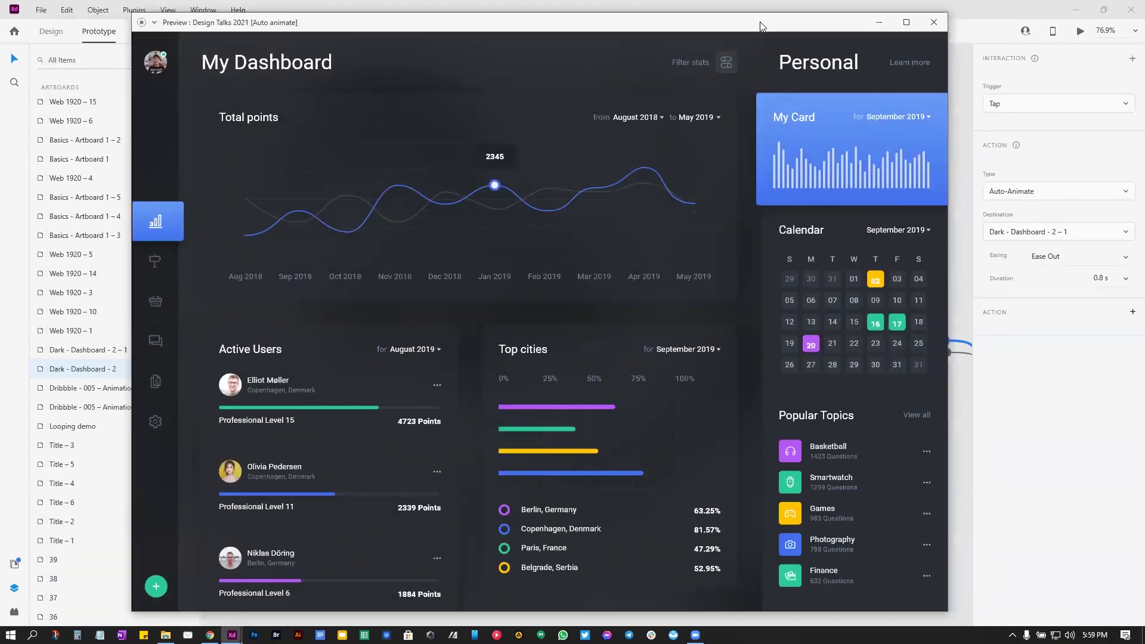
pyautogui.moveTo(802, 36); pyautogui.dragTo(842, 38)
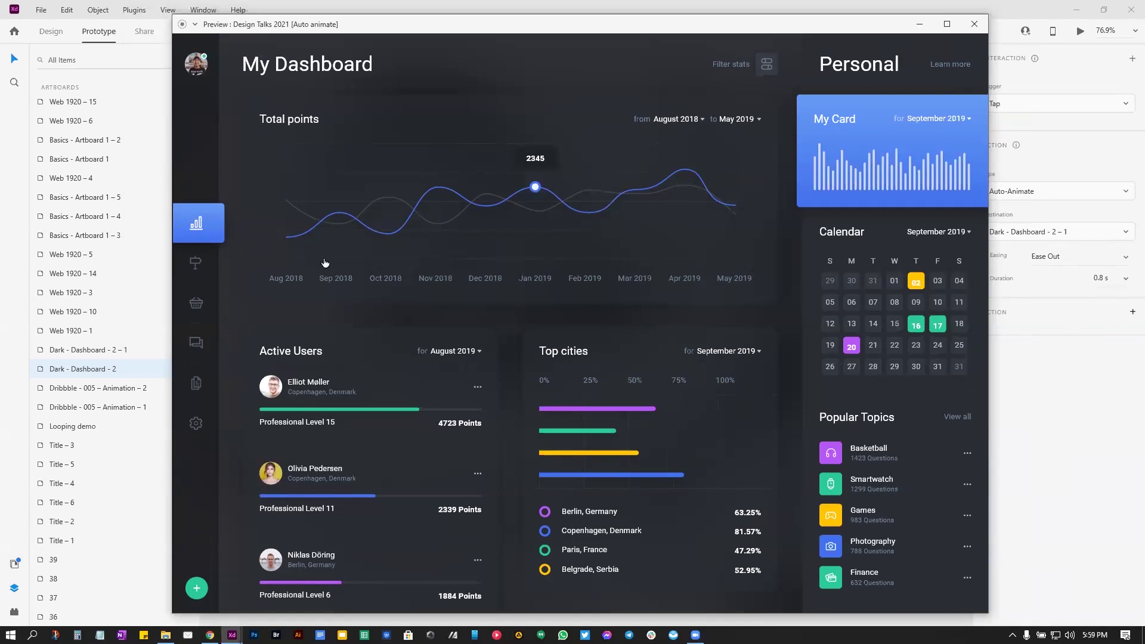
# Step: Play the transitions between the Personal and Work dashboard states in the preview and close it
pyautogui.click(636, 272)
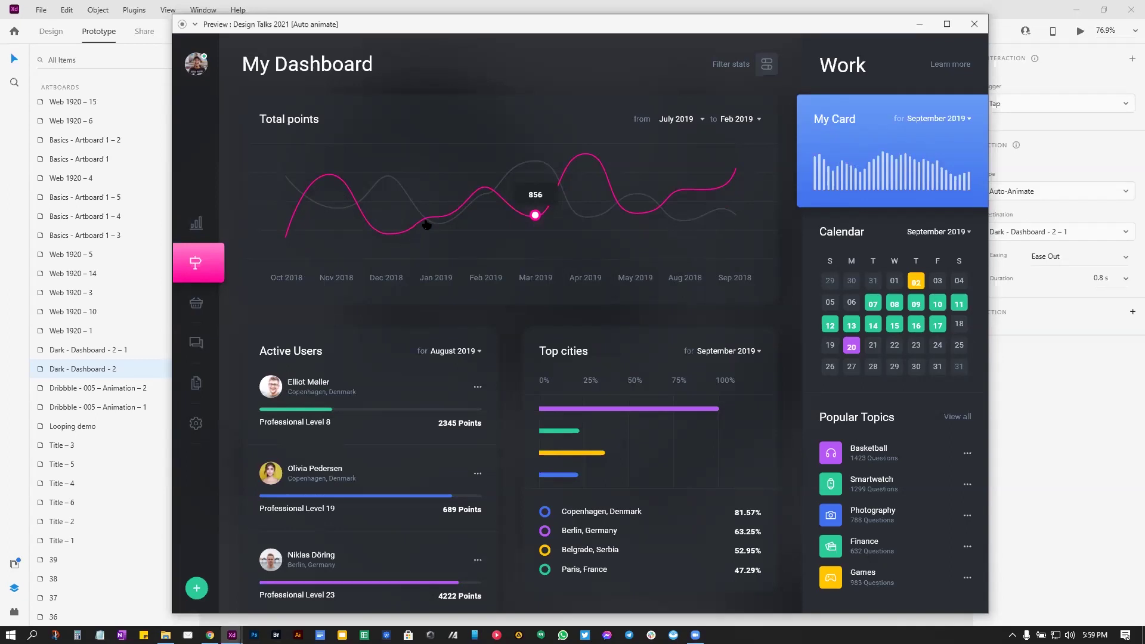
pyautogui.click(679, 225)
pyautogui.click(620, 203)
pyautogui.click(875, 180)
pyautogui.click(890, 169)
pyautogui.click(874, 312)
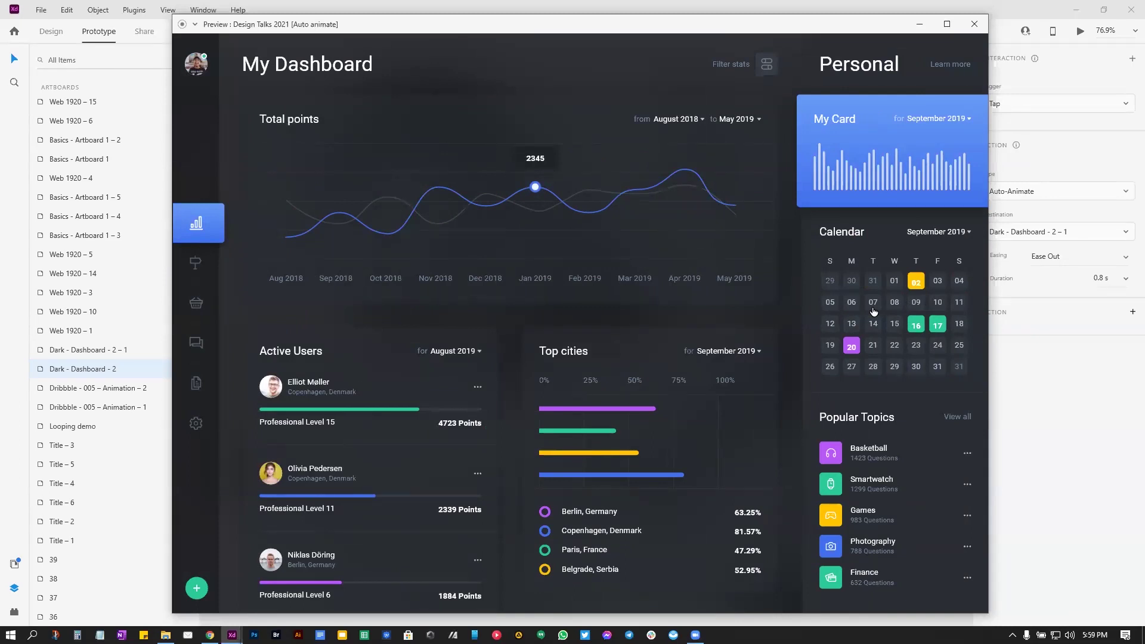
pyautogui.click(973, 25)
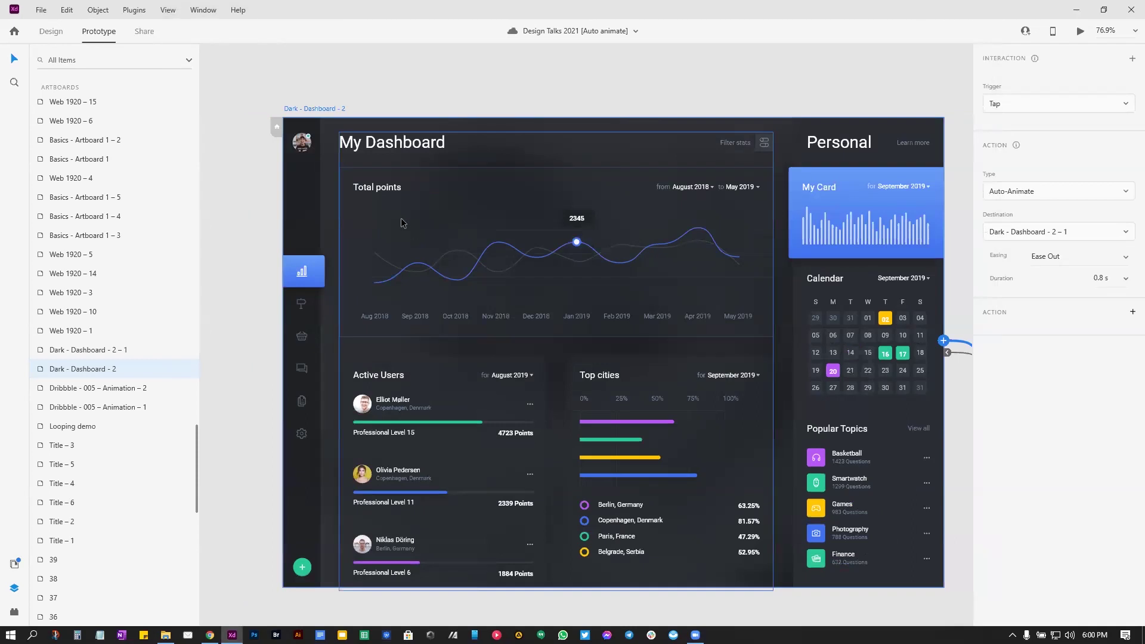
# Step: Inspect the auto-animate interaction linking Dark - Dashboard - 2 to Dark - Dashboard - 2 – 1
pyautogui.moveTo(696, 158); pyautogui.dragTo(485, 164)
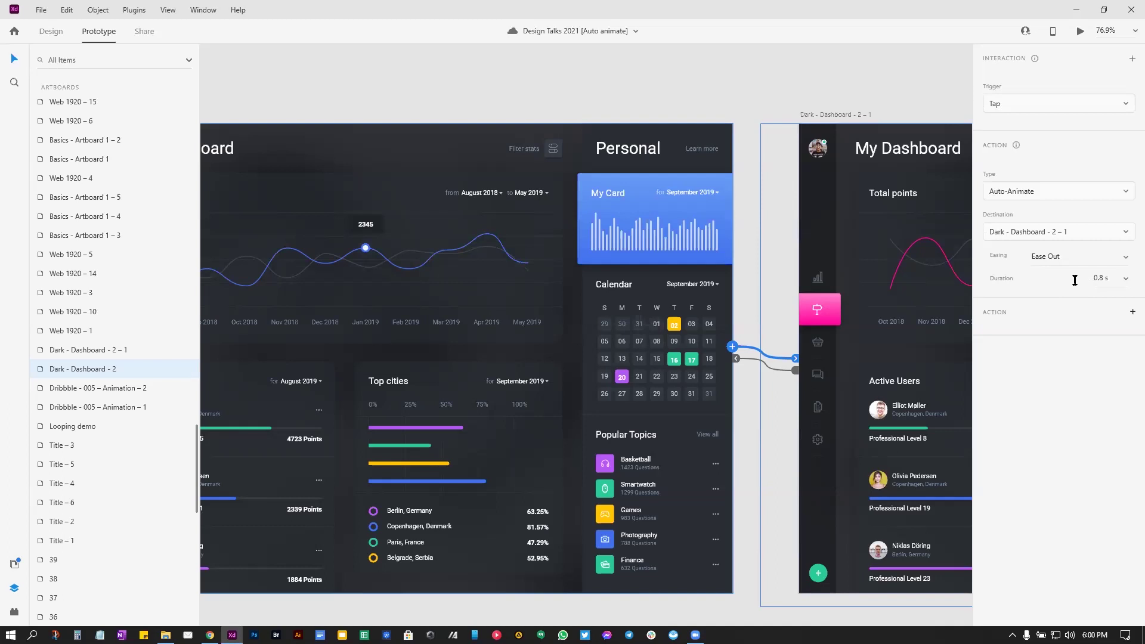
pyautogui.moveTo(453, 105); pyautogui.dragTo(484, 104)
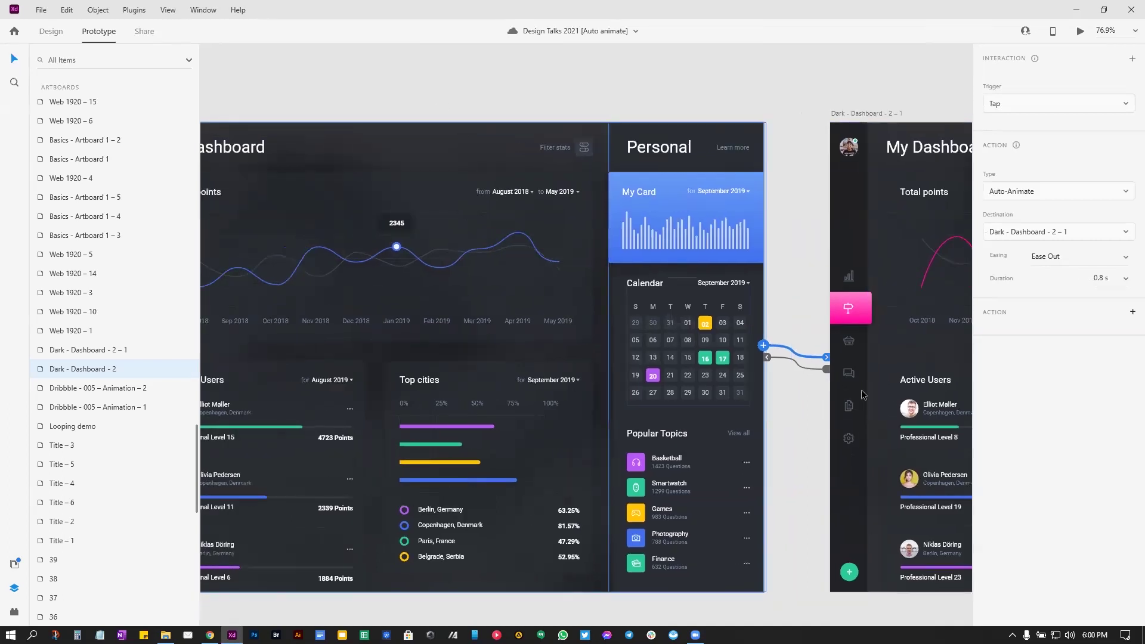
pyautogui.hscroll(-10, 553, 318)
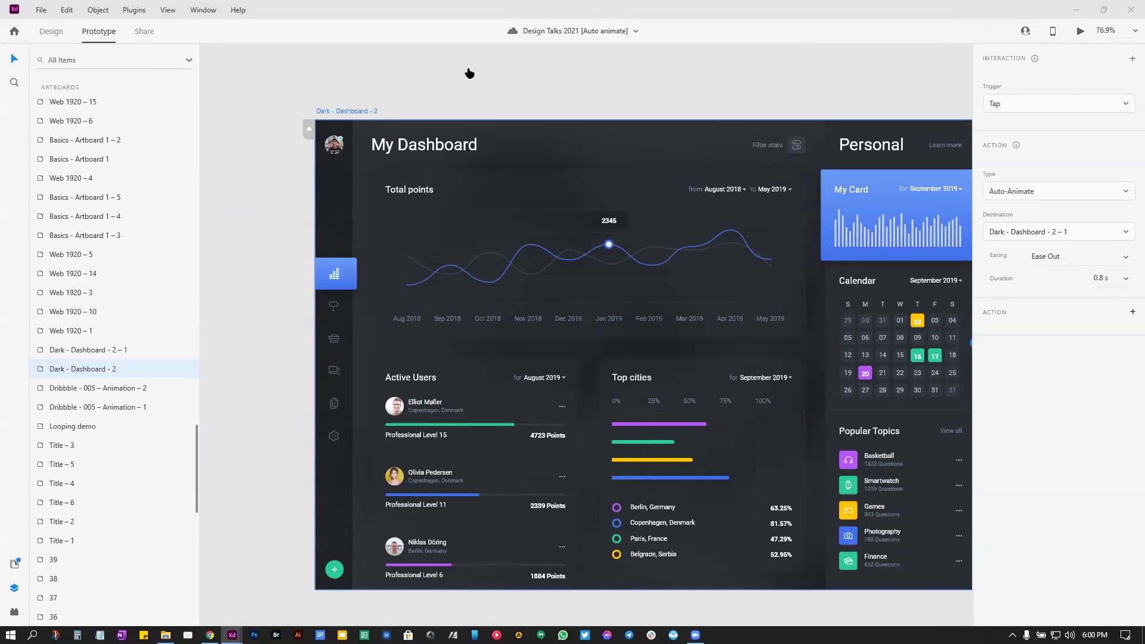
# Step: Preview the dashboard again, alternate between its sidebar's chart and signpost sections, close the preview, and deselect the artboard
pyautogui.hotkey('ctrl', 'Return')
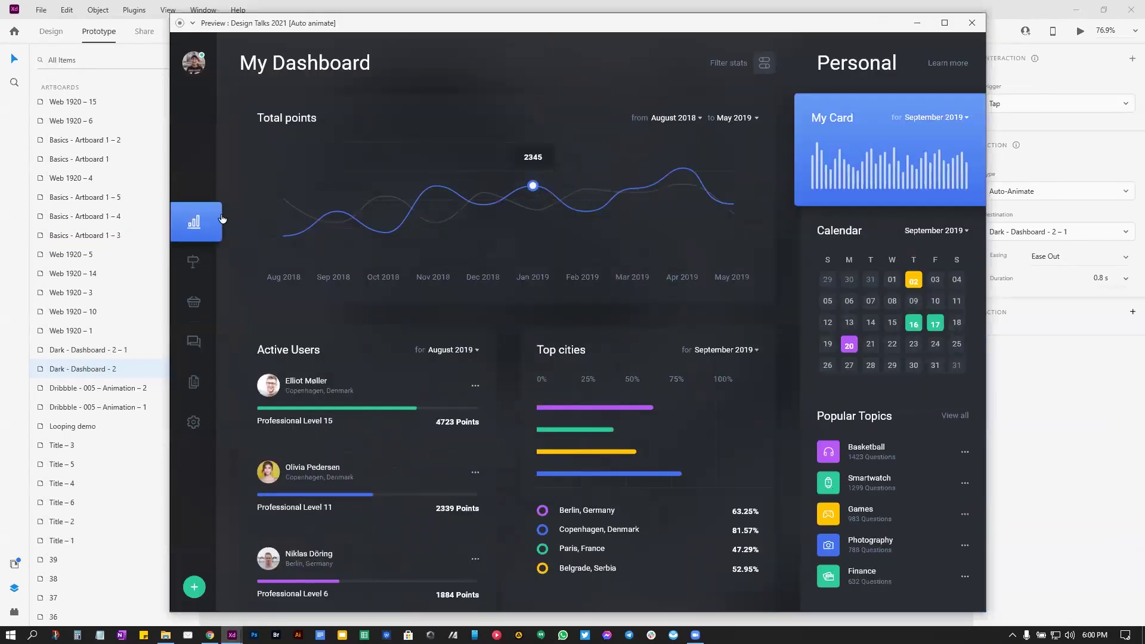
pyautogui.click(192, 266)
pyautogui.click(197, 228)
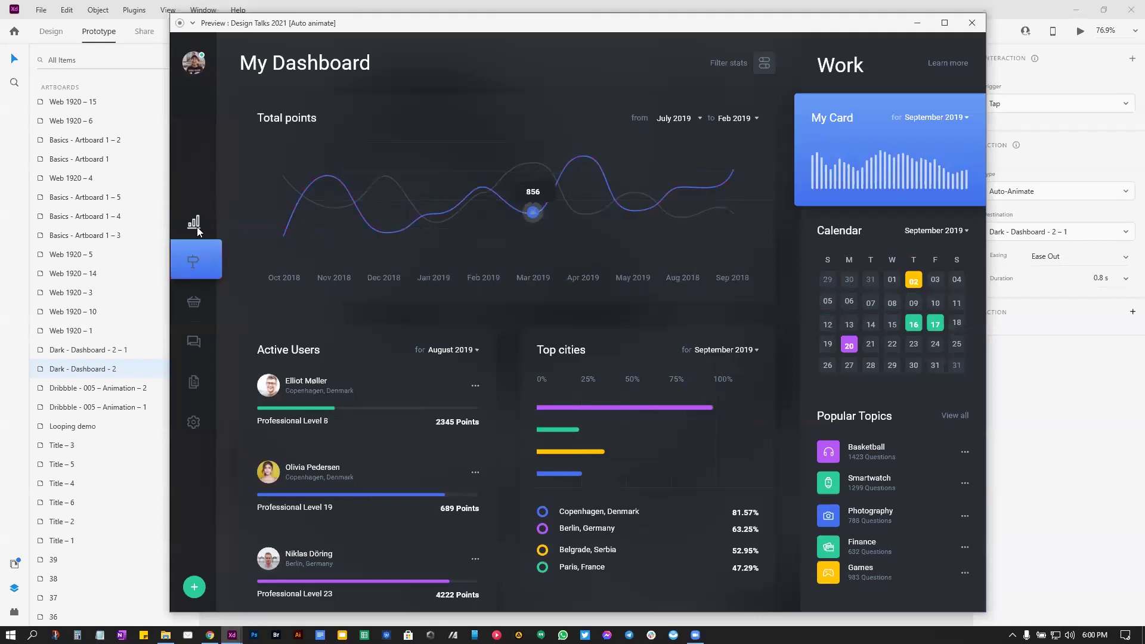
pyautogui.click(197, 263)
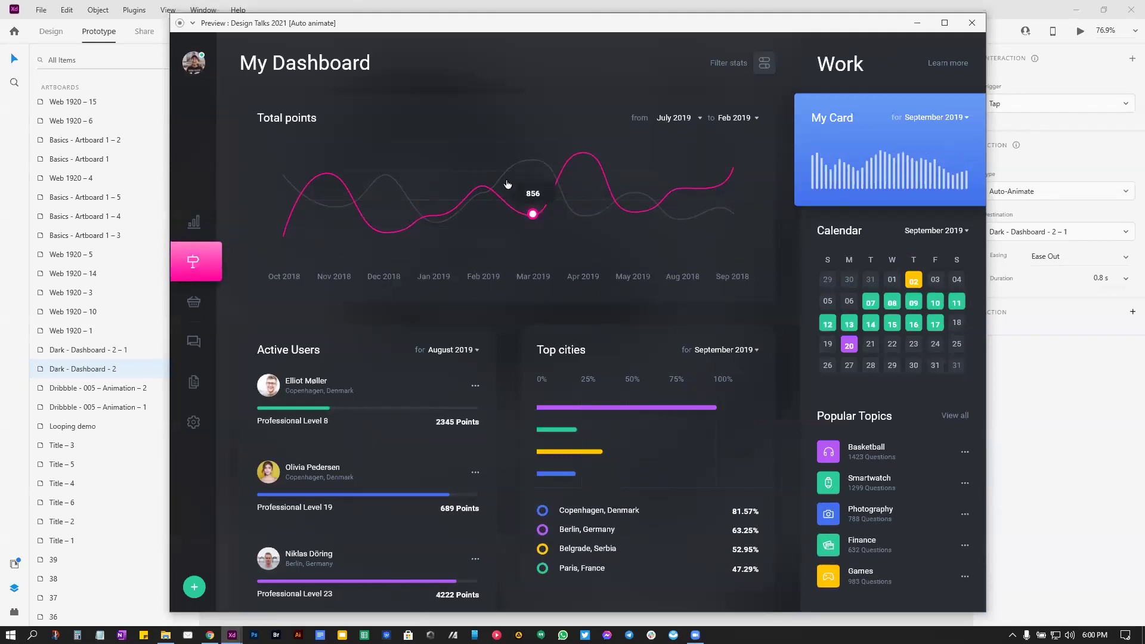
pyautogui.click(195, 223)
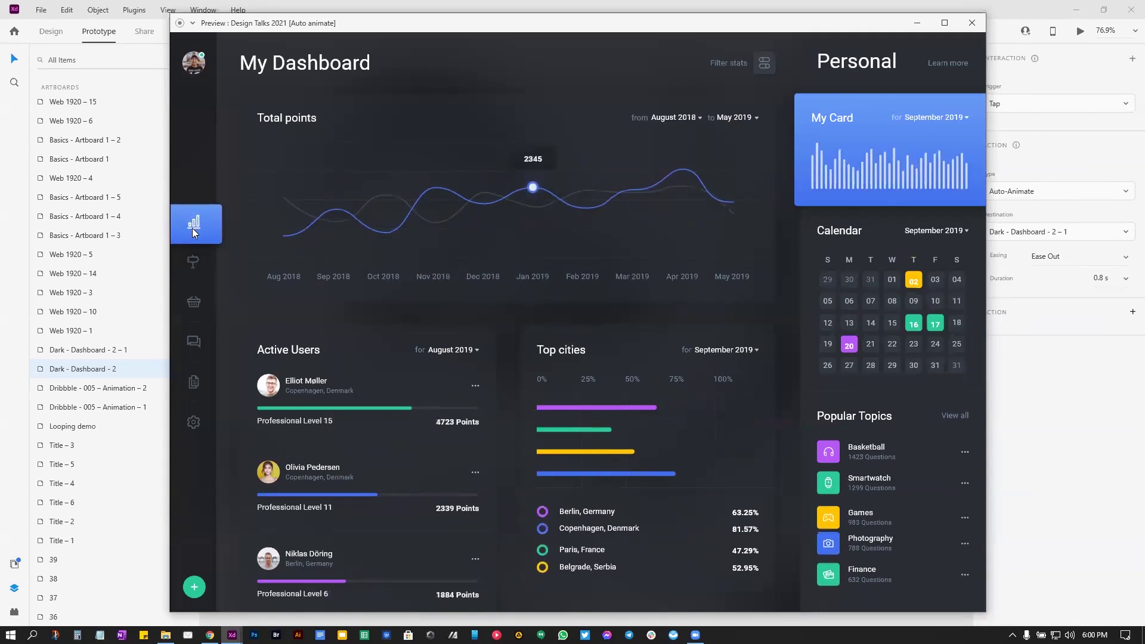
pyautogui.click(196, 262)
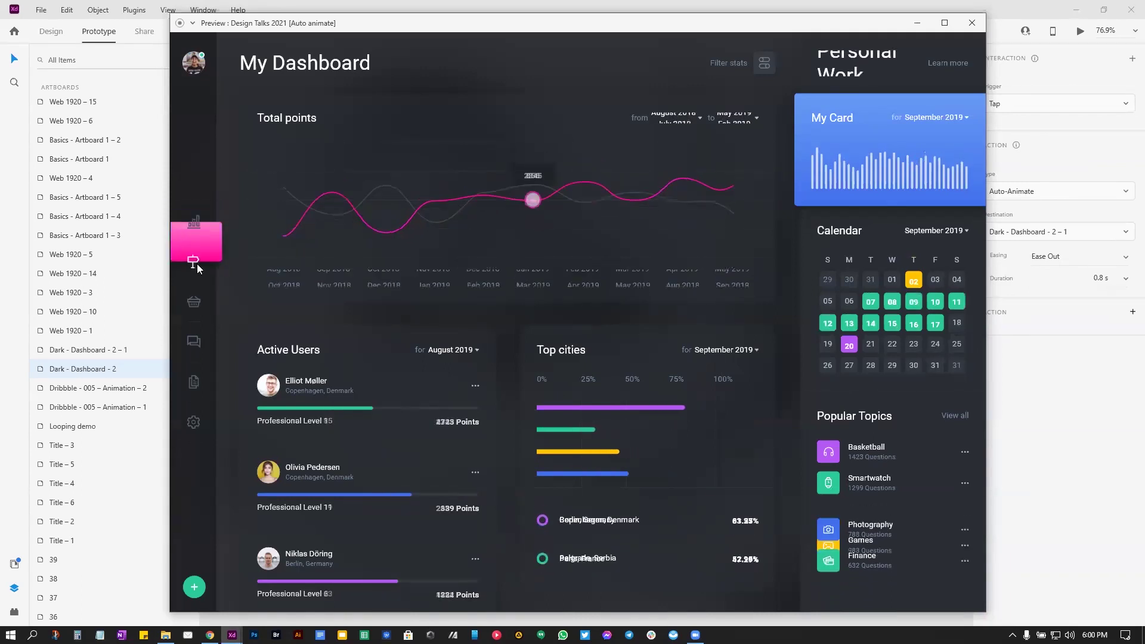
pyautogui.click(202, 227)
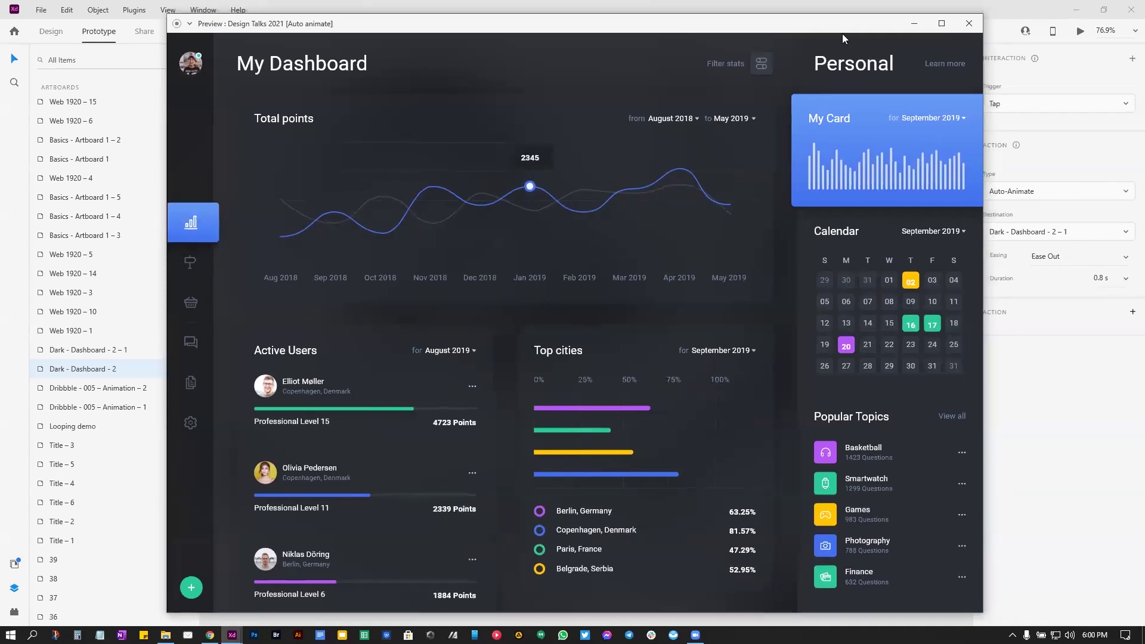
pyautogui.click(972, 23)
pyautogui.click(792, 106)
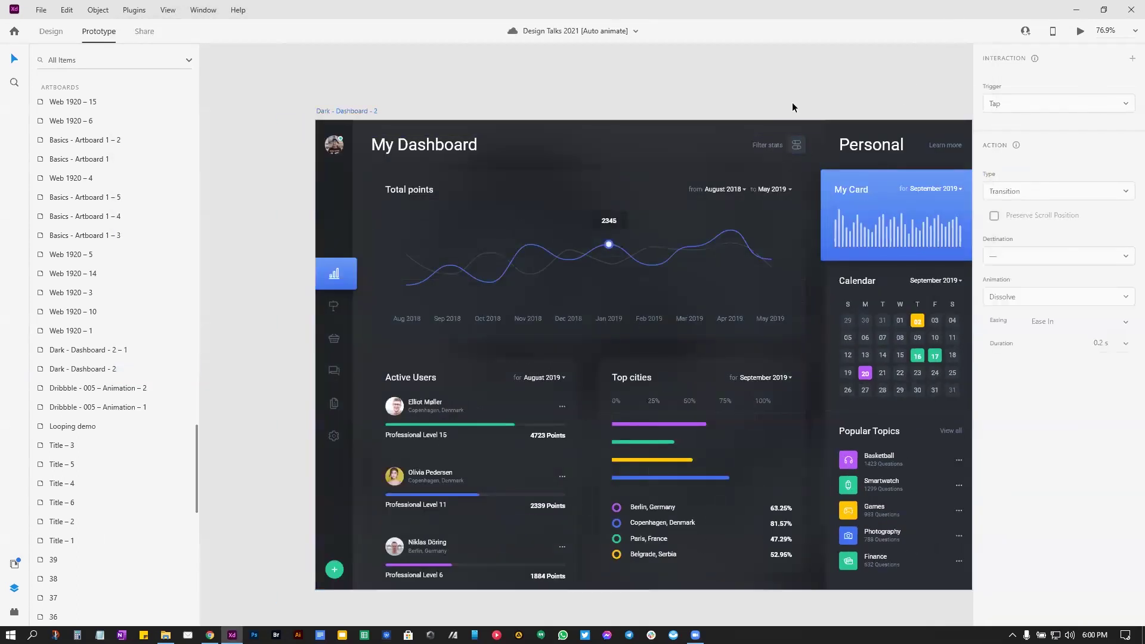
# Step: Find the Games app 1 and Games app 2 artboards below the dashboards and compare their layouts
pyautogui.moveTo(826, 98); pyautogui.dragTo(541, 94)
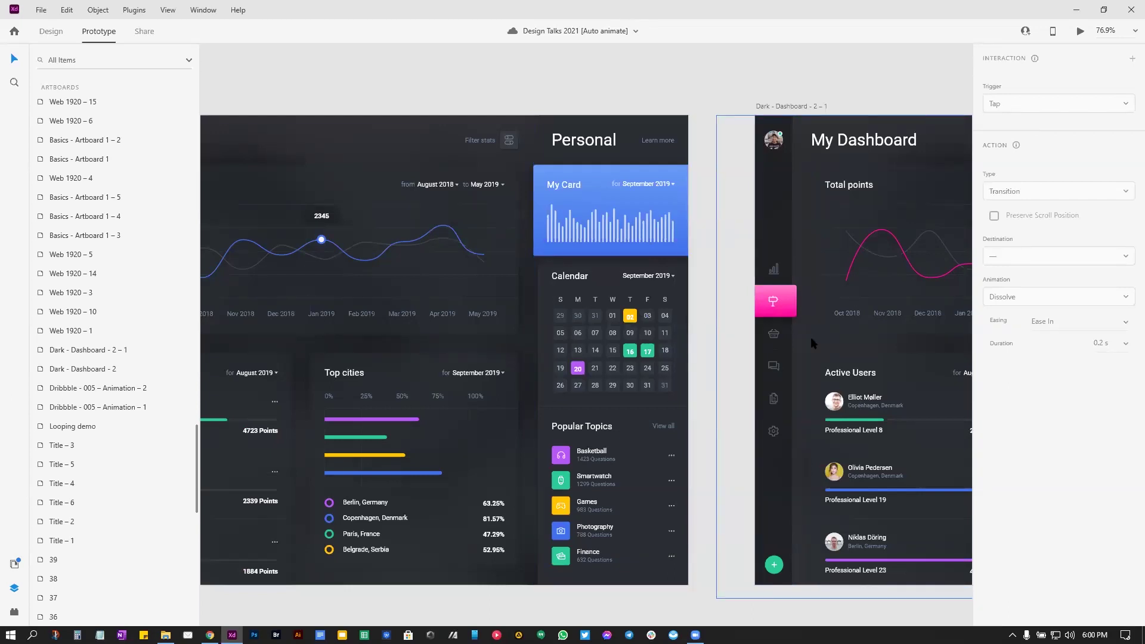
pyautogui.scroll(-5, 688, 328)
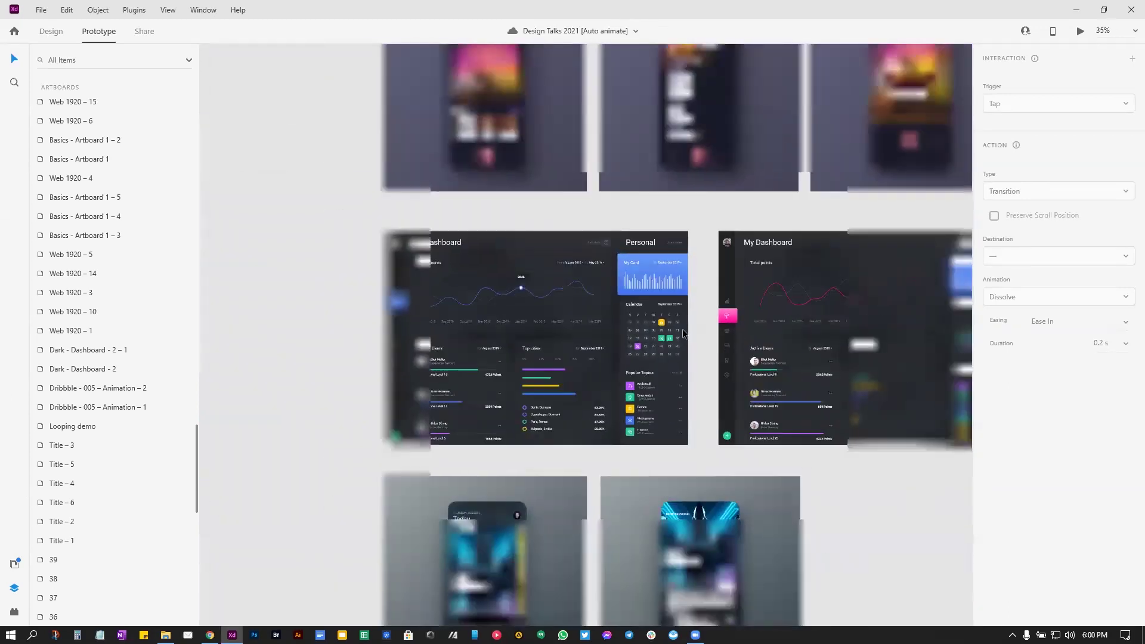
pyautogui.scroll(-3, 570, 383)
pyautogui.scroll(3, 570, 383)
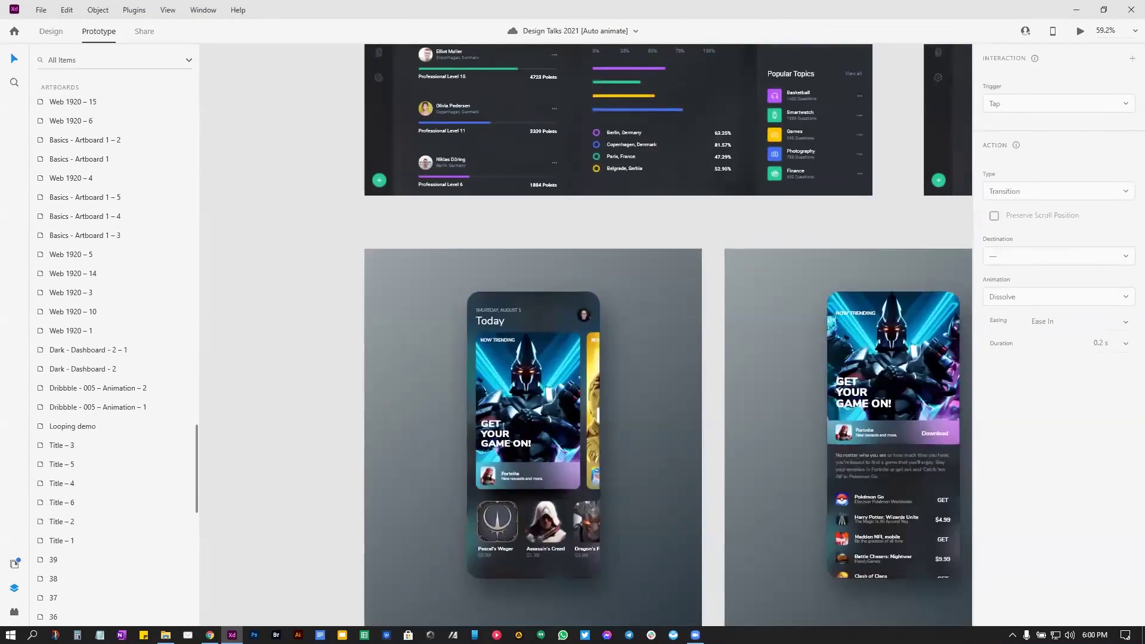
pyautogui.hscroll(-1, 543, 306)
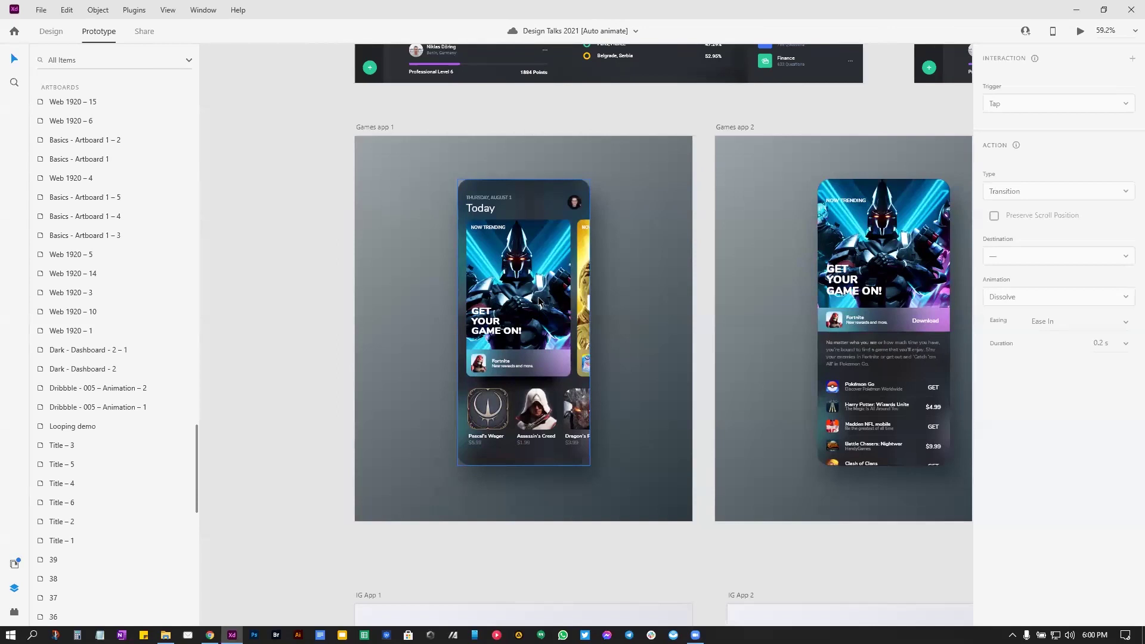
pyautogui.scroll(2, 515, 307)
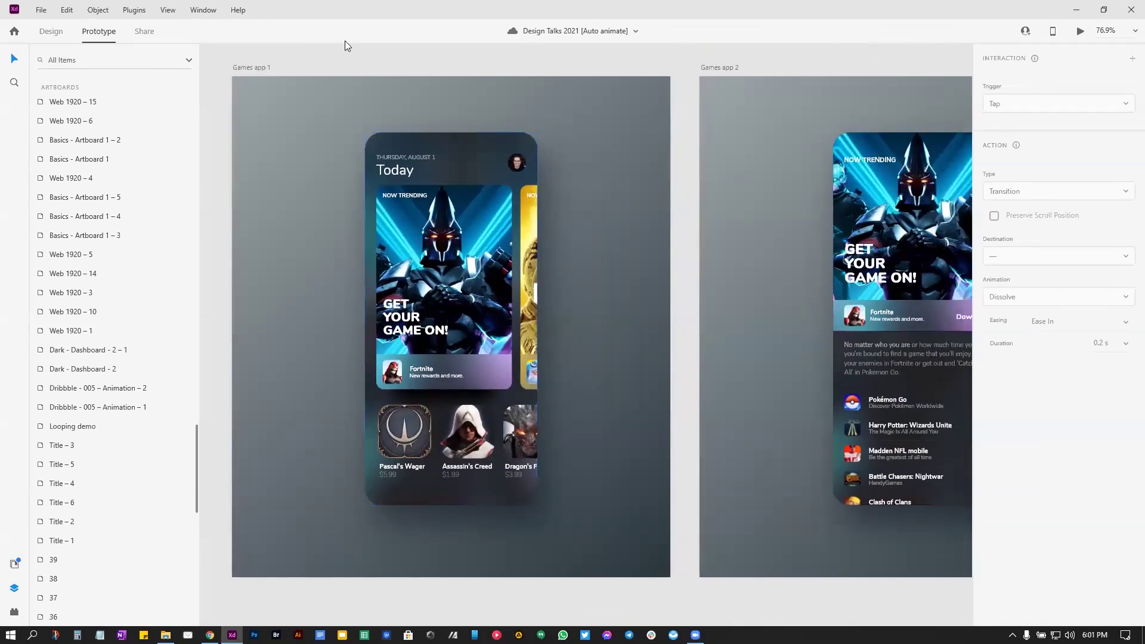
pyautogui.moveTo(606, 348); pyautogui.dragTo(539, 326)
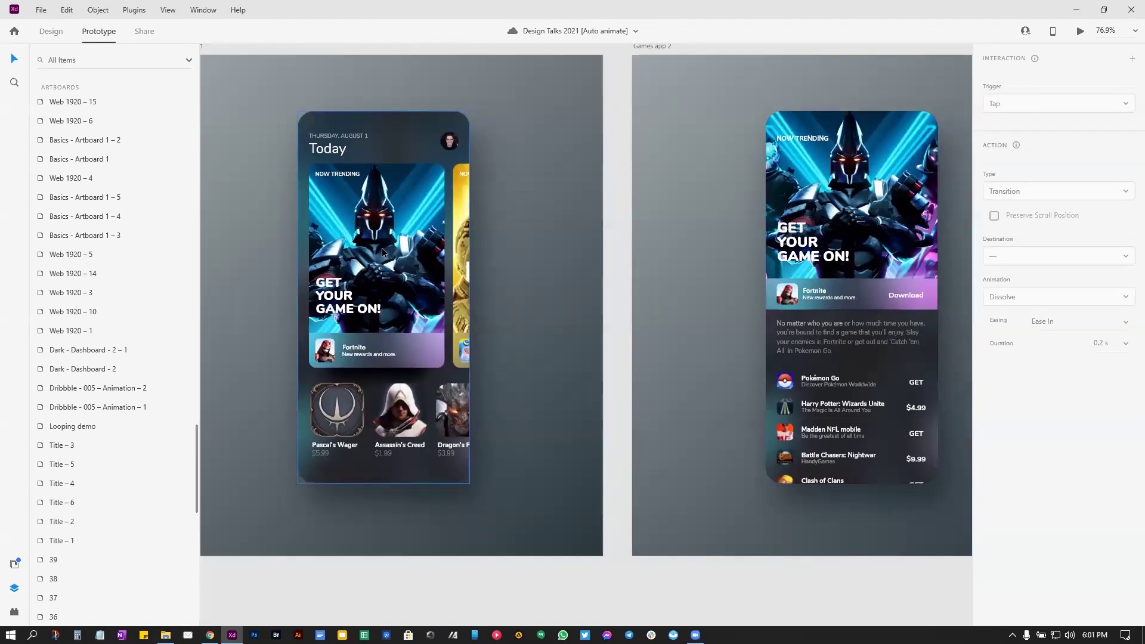
# Step: Select the Games app 1 artboard and open its preview beside the Games app 2 artboard
pyautogui.moveTo(395, 261); pyautogui.dragTo(362, 268)
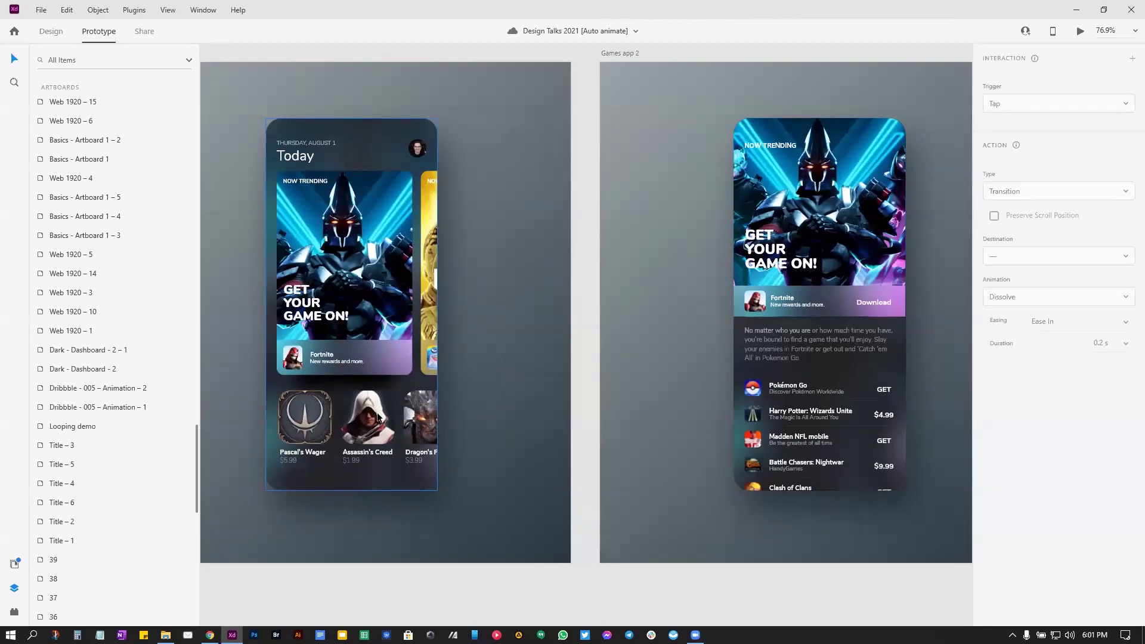
pyautogui.click(790, 388)
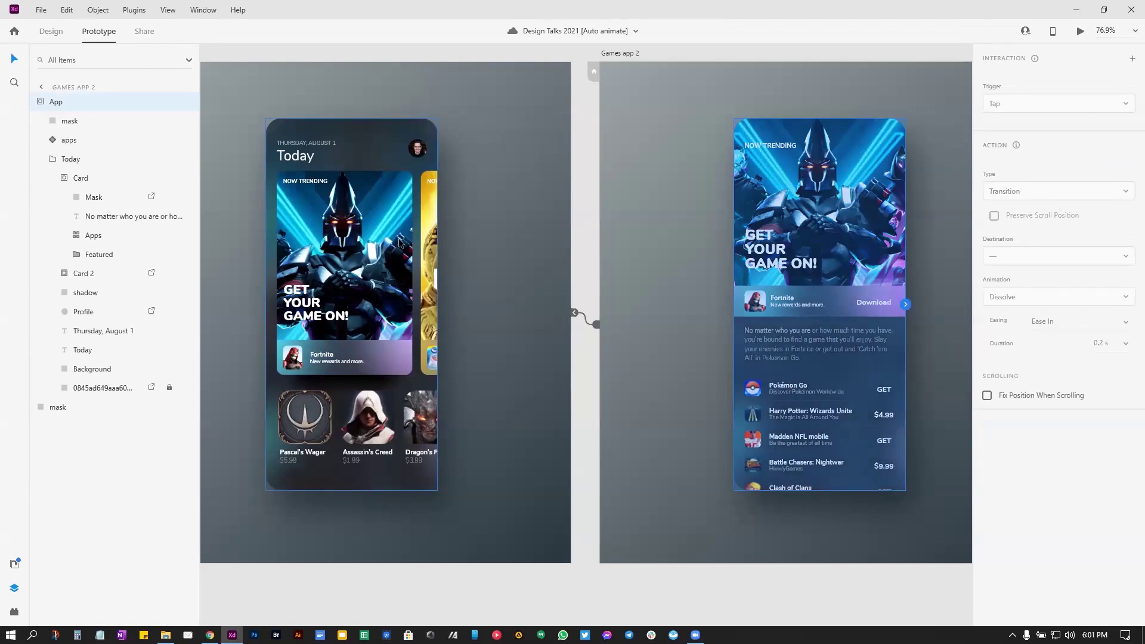
pyautogui.moveTo(363, 96); pyautogui.dragTo(473, 104)
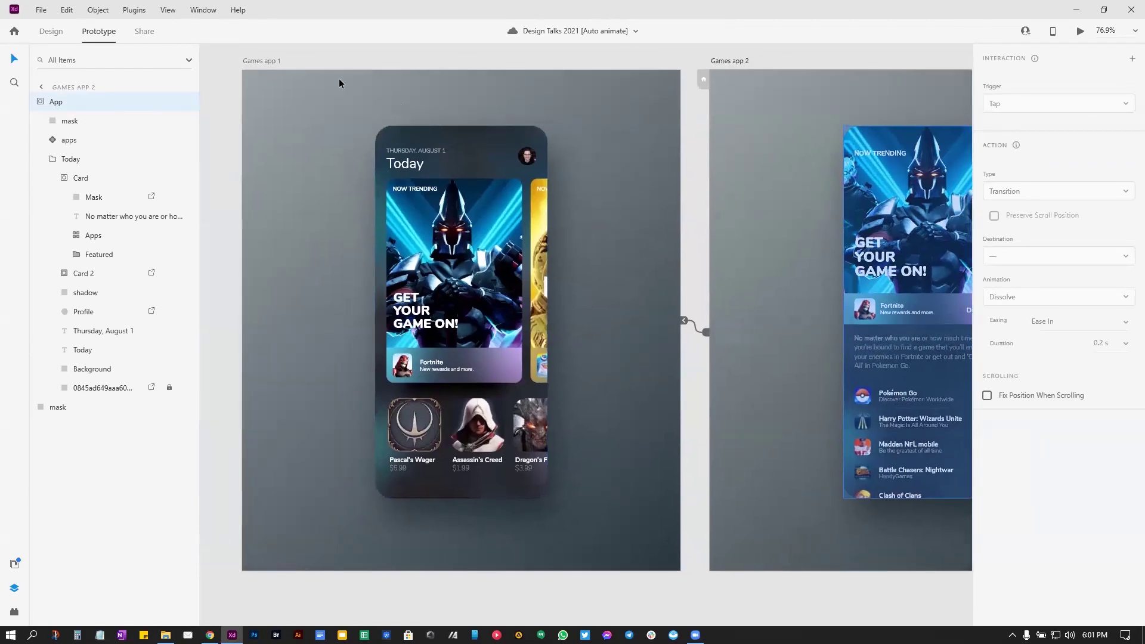
pyautogui.click(275, 62)
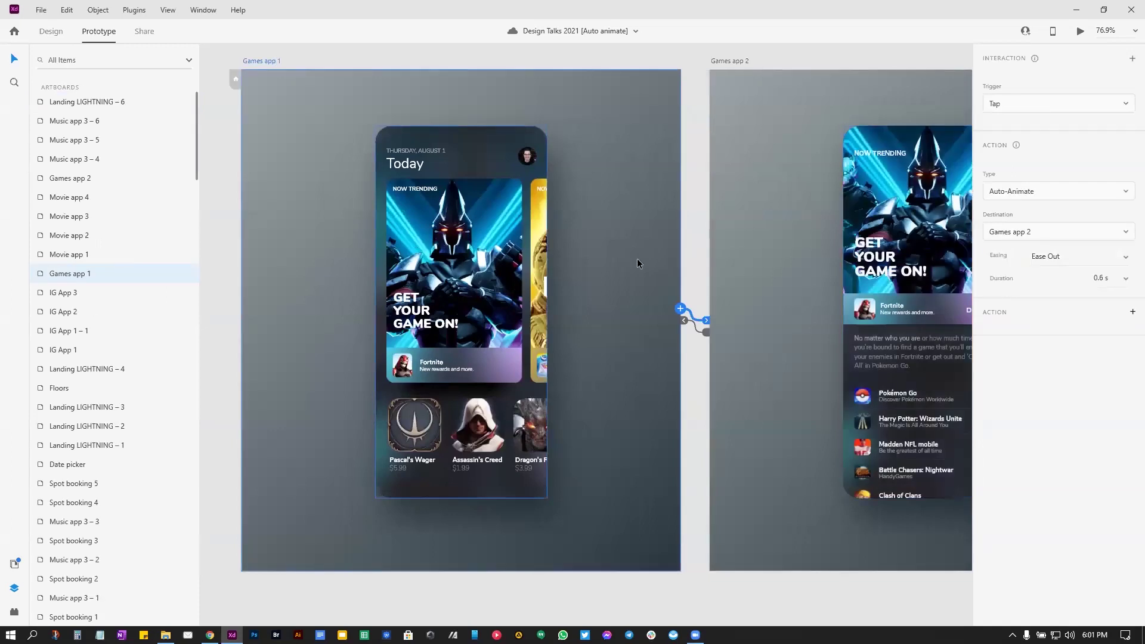
pyautogui.click(1079, 30)
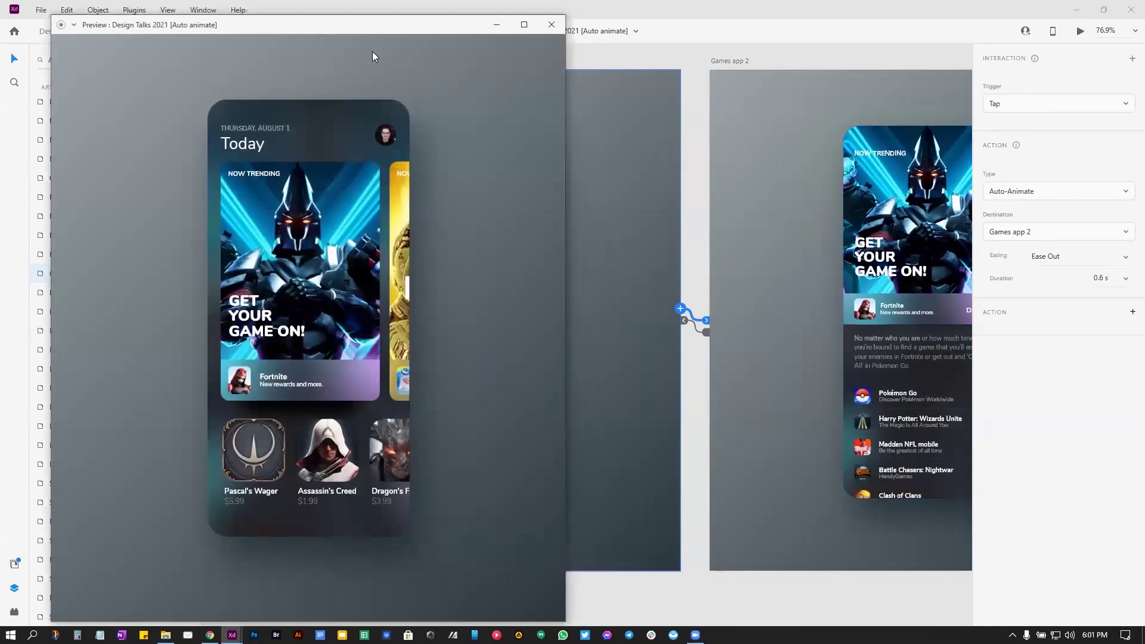
pyautogui.moveTo(326, 25); pyautogui.dragTo(427, 26)
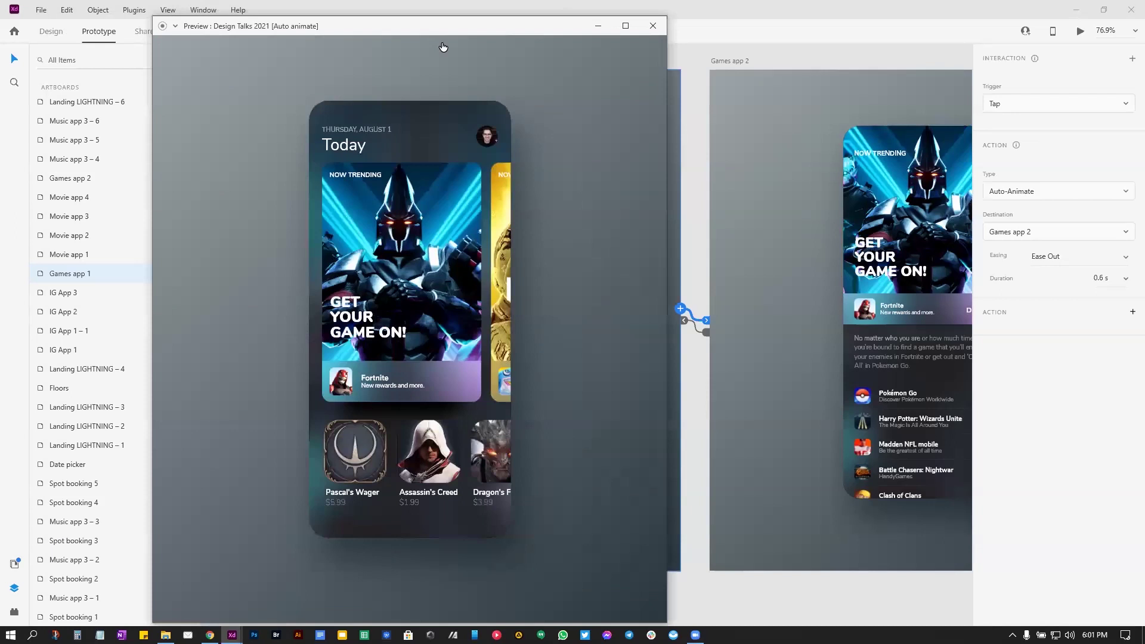
# Step: Play the transition between the Today screen's Fortnite card and its expanded detail screen several times, and close the preview
pyautogui.click(412, 288)
pyautogui.click(452, 266)
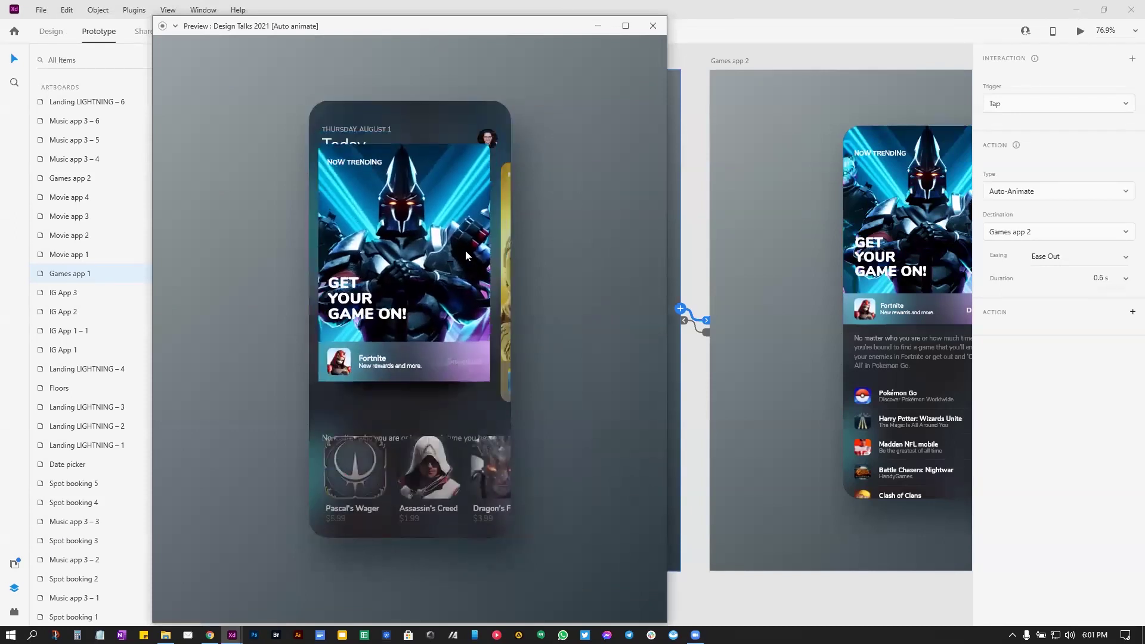
pyautogui.click(428, 281)
pyautogui.click(455, 247)
pyautogui.click(420, 266)
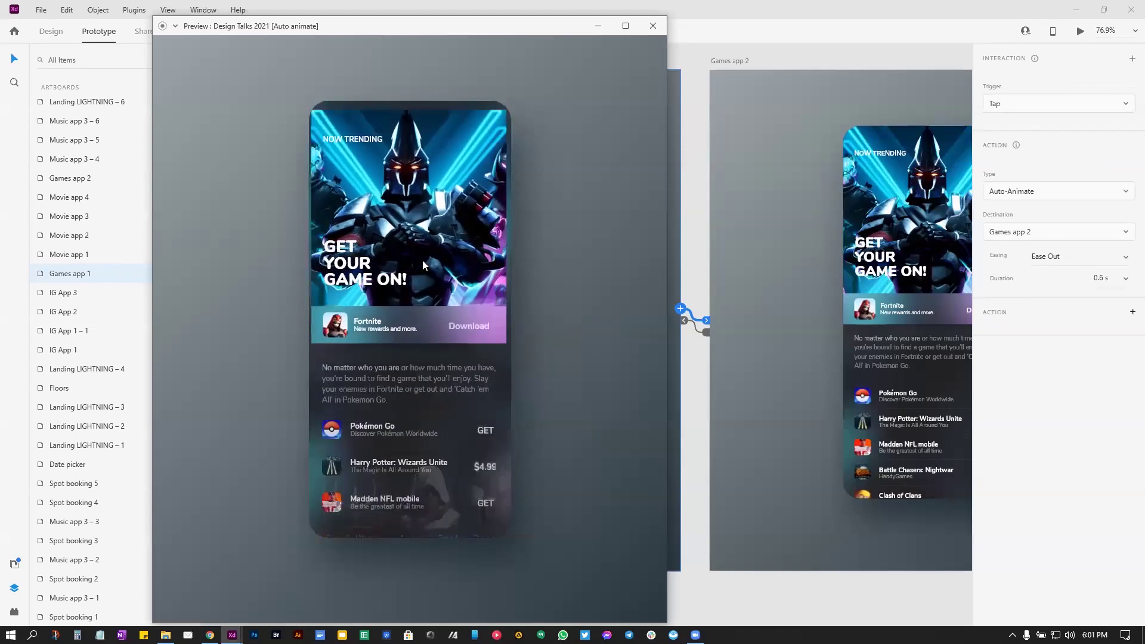
pyautogui.click(422, 251)
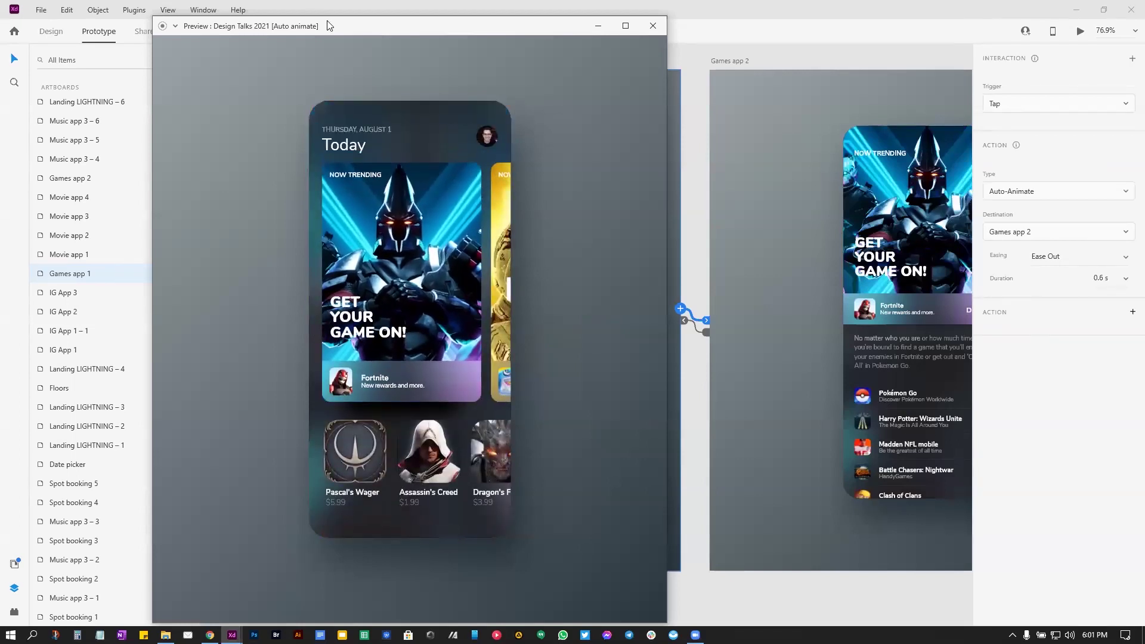
pyautogui.moveTo(308, 25); pyautogui.dragTo(365, 34)
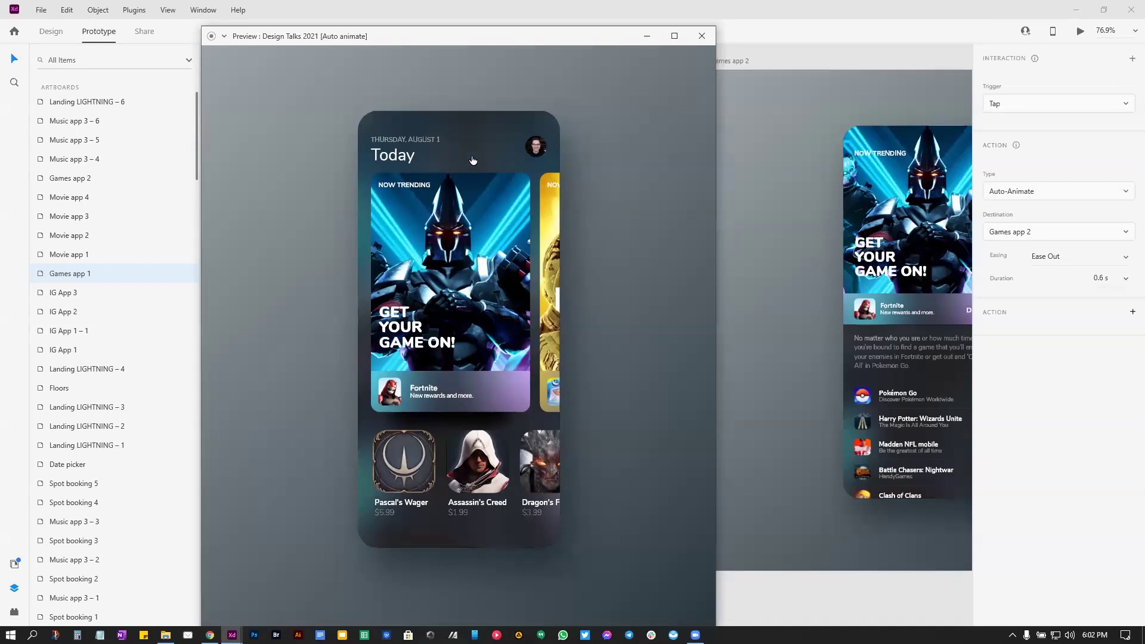
pyautogui.click(475, 375)
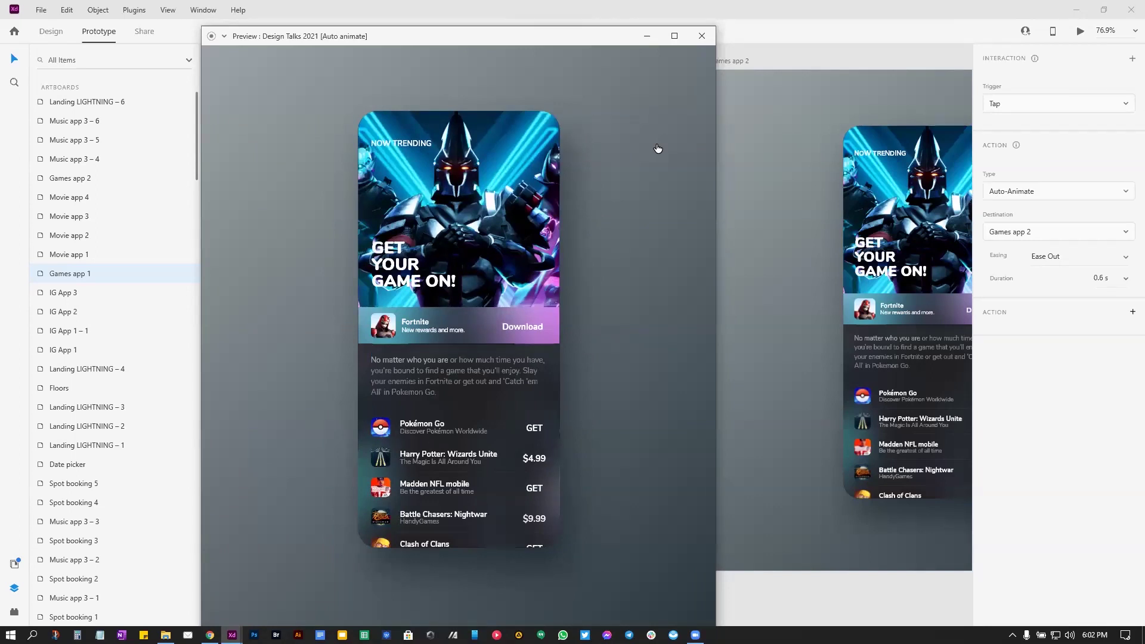
pyautogui.press('Escape')
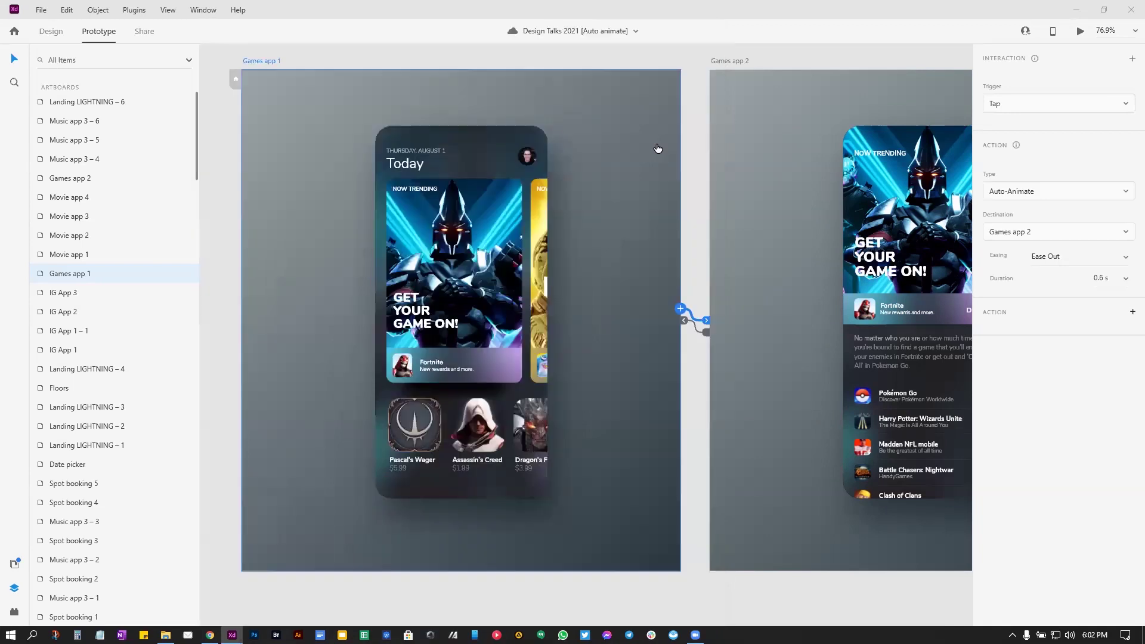
# Step: Examine the IG App 1, IG App 2 and IG App 3 artboards below the games app and compare their feed, profile and post layouts
pyautogui.click(631, 52)
pyautogui.scroll(-8, 606, 289)
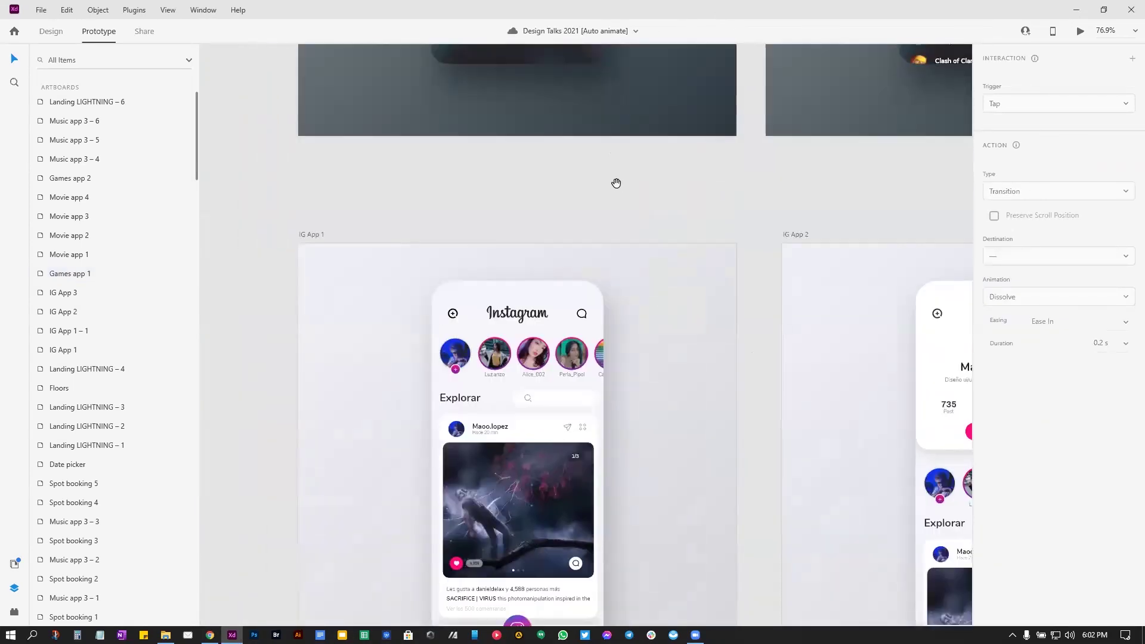
pyautogui.scroll(-3, 616, 183)
pyautogui.scroll(-3, 641, 216)
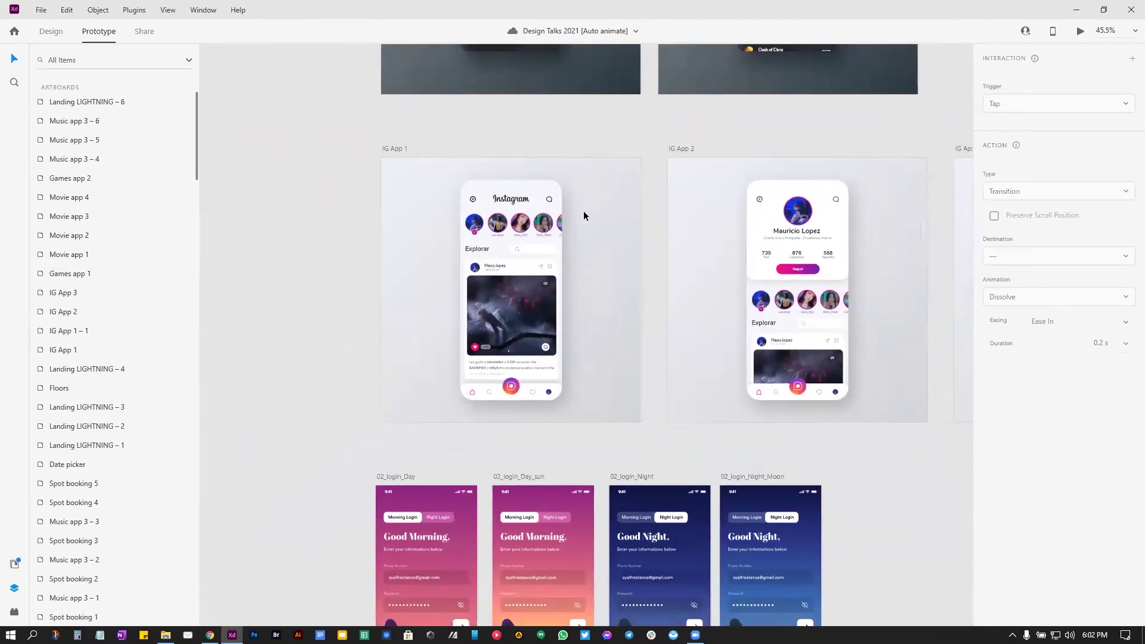
pyautogui.scroll(3, 584, 213)
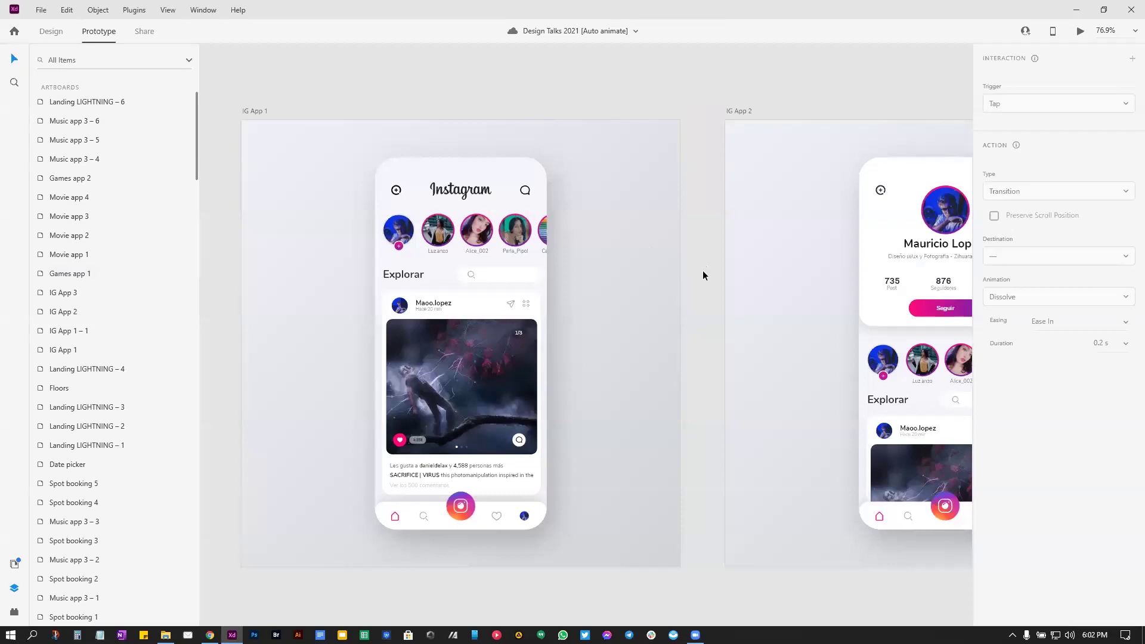
pyautogui.scroll(-3, 703, 270)
pyautogui.hscroll(3, 819, 279)
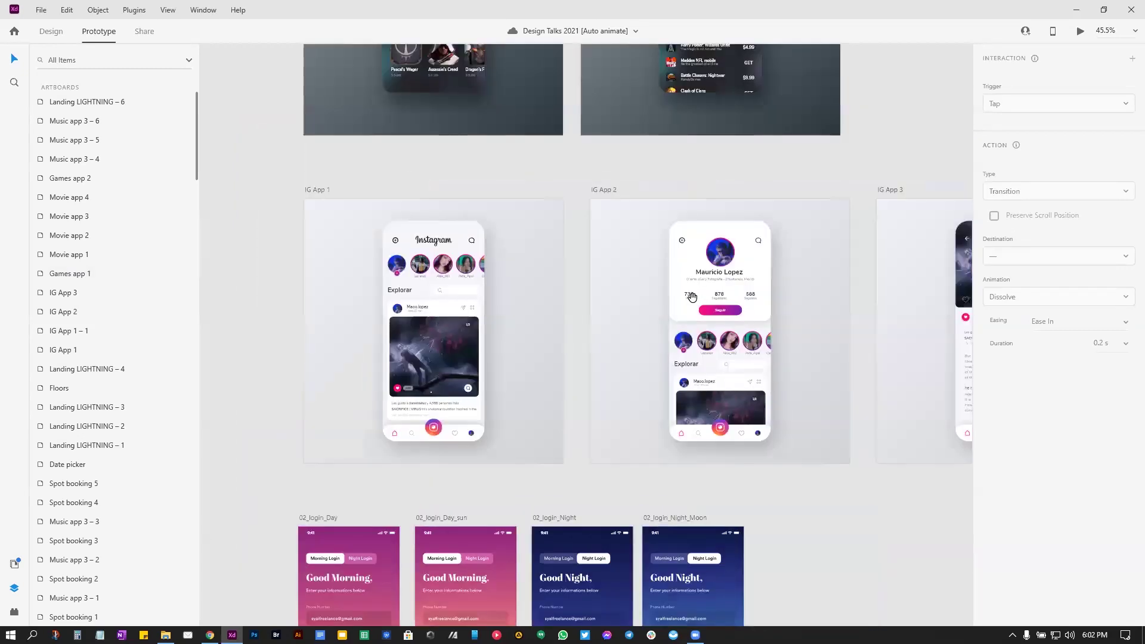
pyautogui.scroll(3, 511, 278)
pyautogui.moveTo(806, 306); pyautogui.dragTo(915, 246)
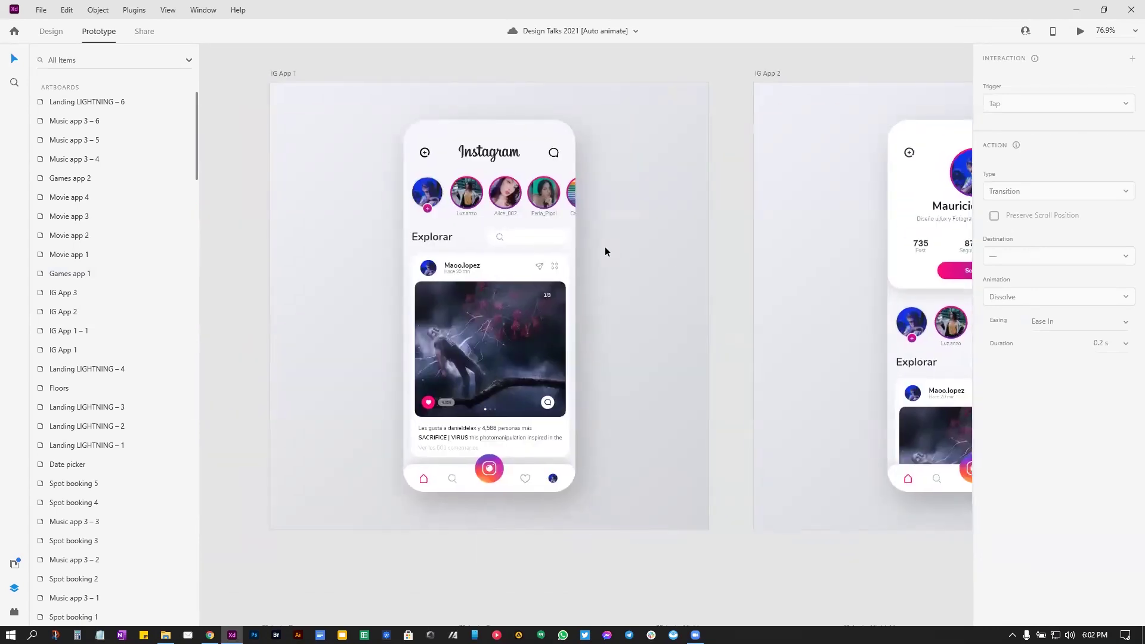
pyautogui.scroll(1, 605, 251)
pyautogui.scroll(3, 804, 275)
pyautogui.moveTo(804, 274); pyautogui.dragTo(385, 254)
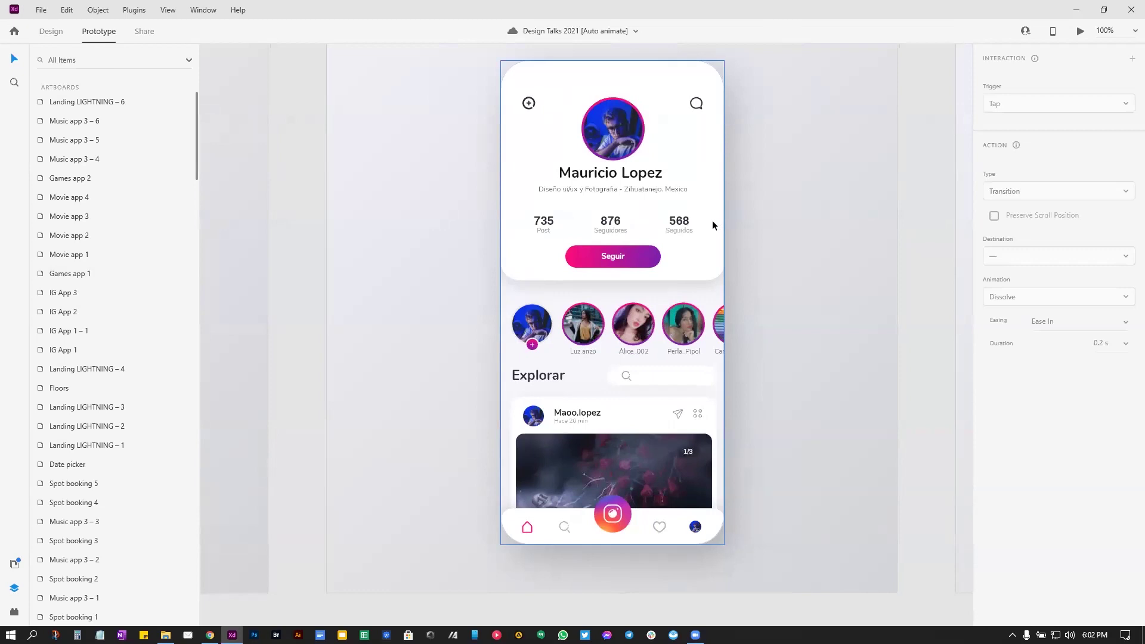
pyautogui.hscroll(8, 731, 235)
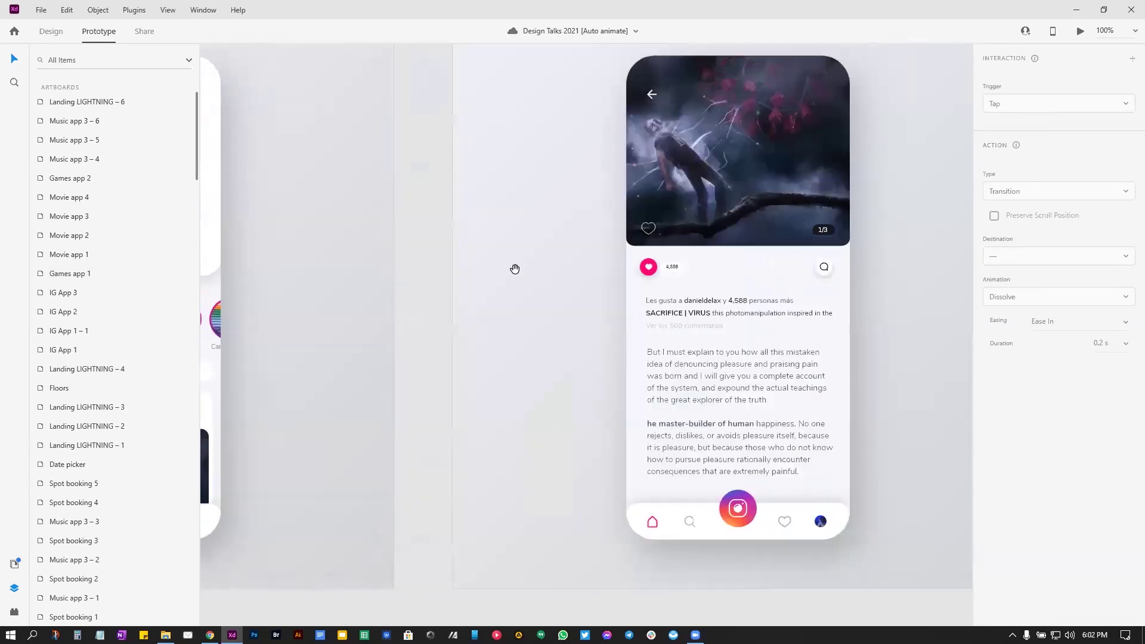
pyautogui.scroll(-7, 703, 249)
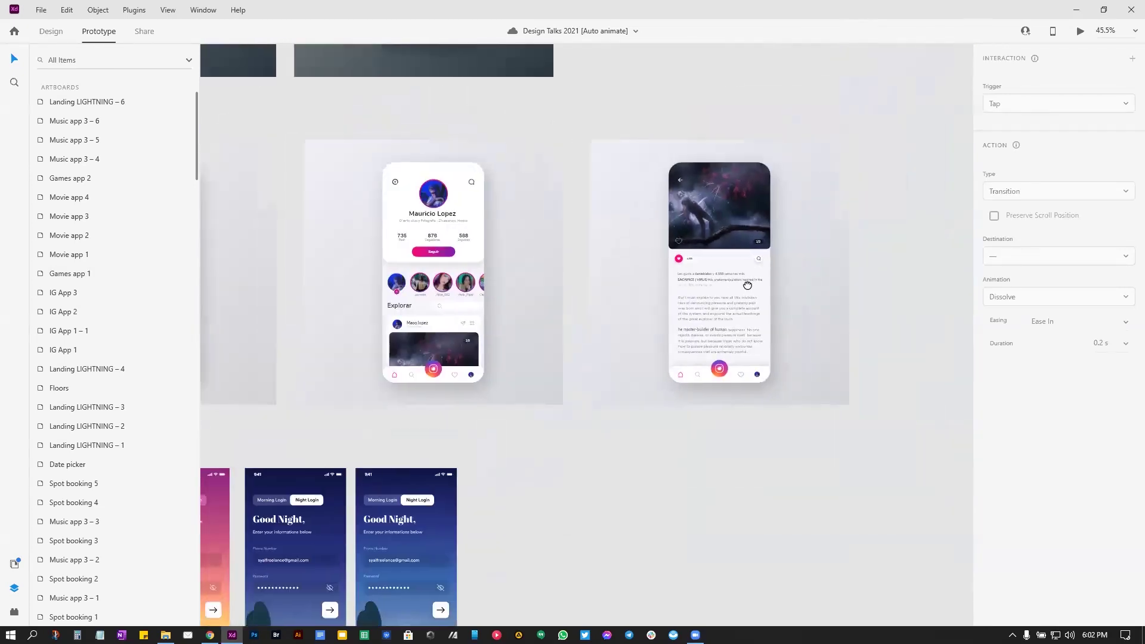
pyautogui.scroll(4, 476, 248)
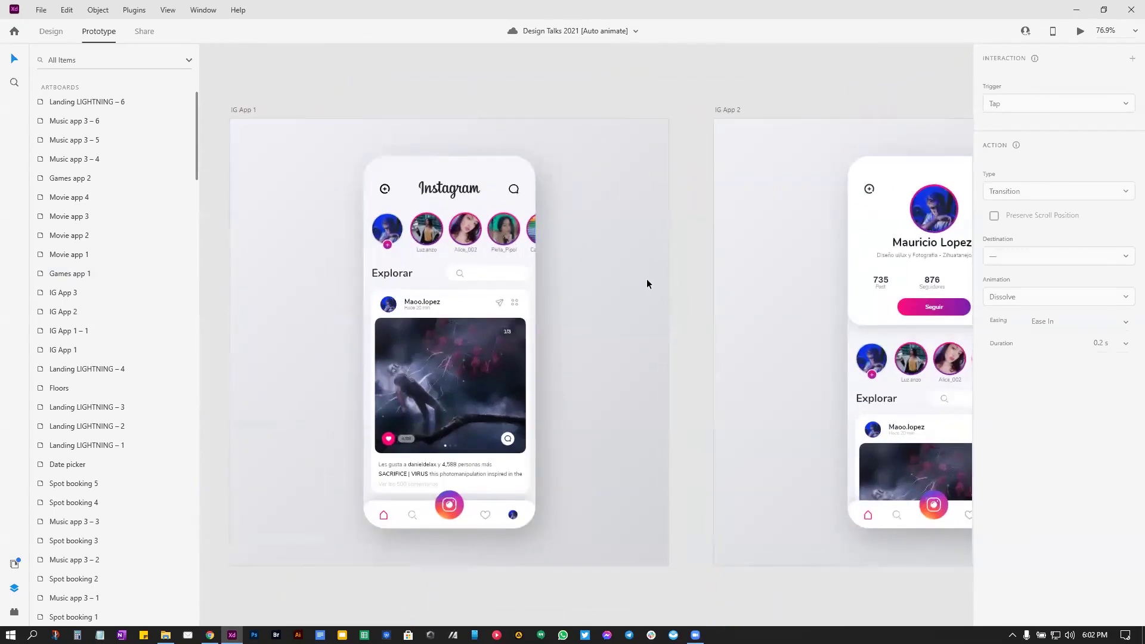
# Step: Preview IG App 1 and repeatedly expand the profile header from the first story avatar and collapse it again
pyautogui.click(245, 111)
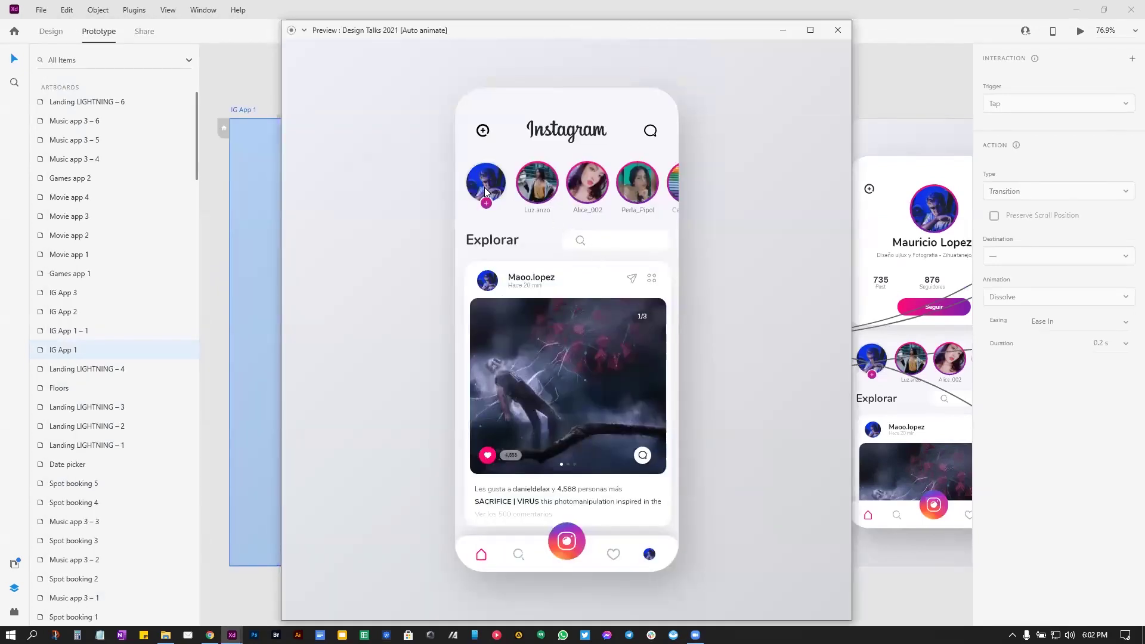
pyautogui.click(485, 192)
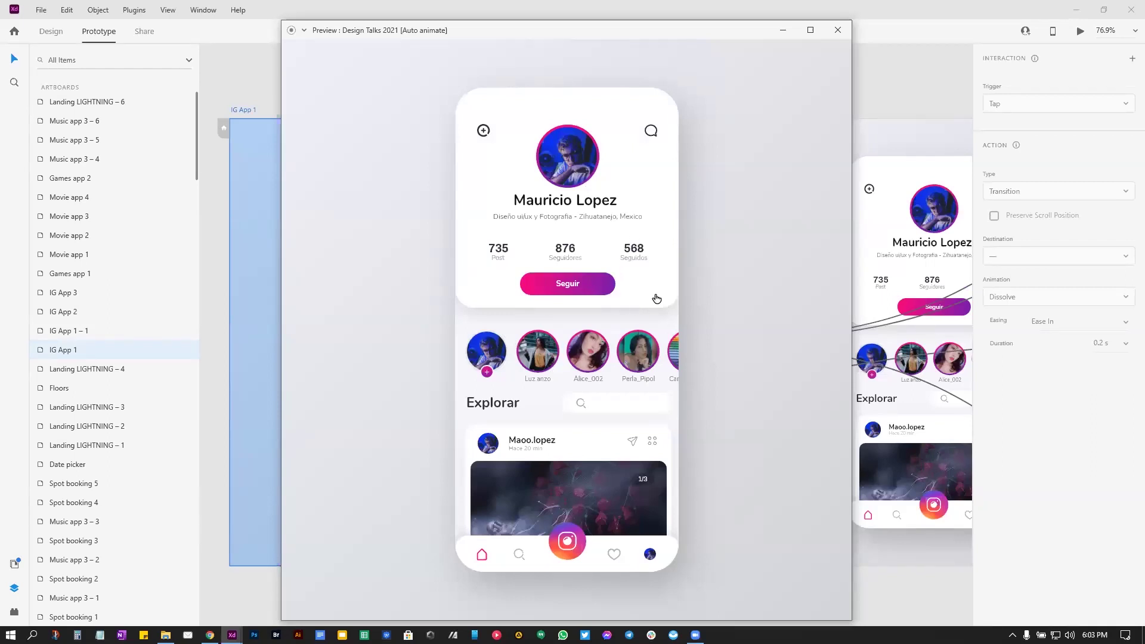
pyautogui.moveTo(649, 296); pyautogui.dragTo(535, 146)
pyautogui.click(481, 182)
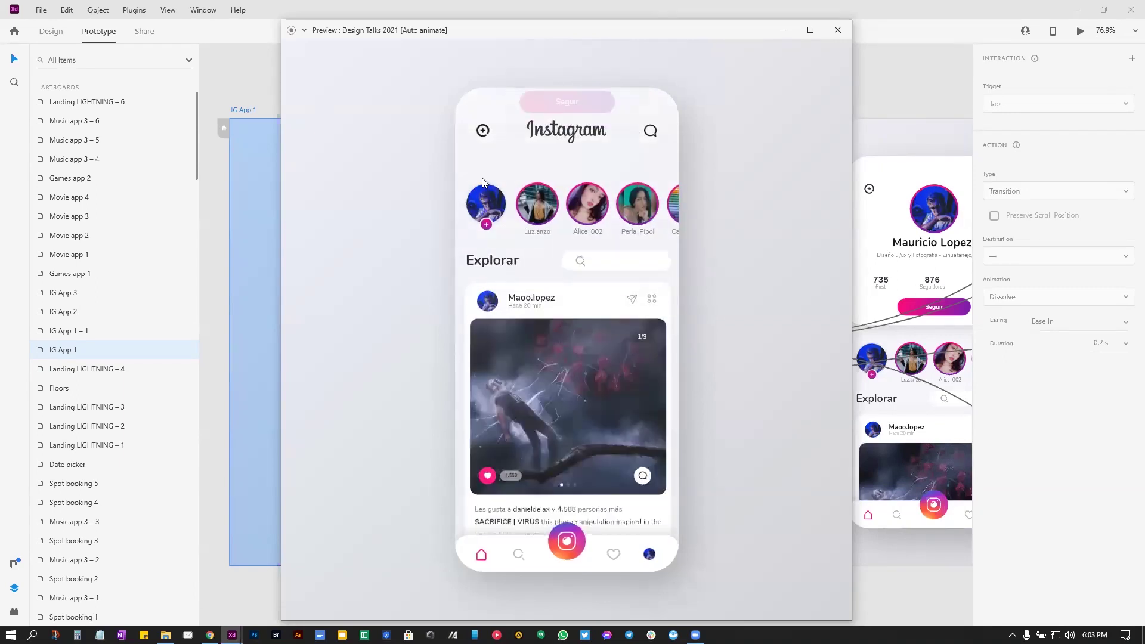
pyautogui.moveTo(653, 274); pyautogui.dragTo(624, 141)
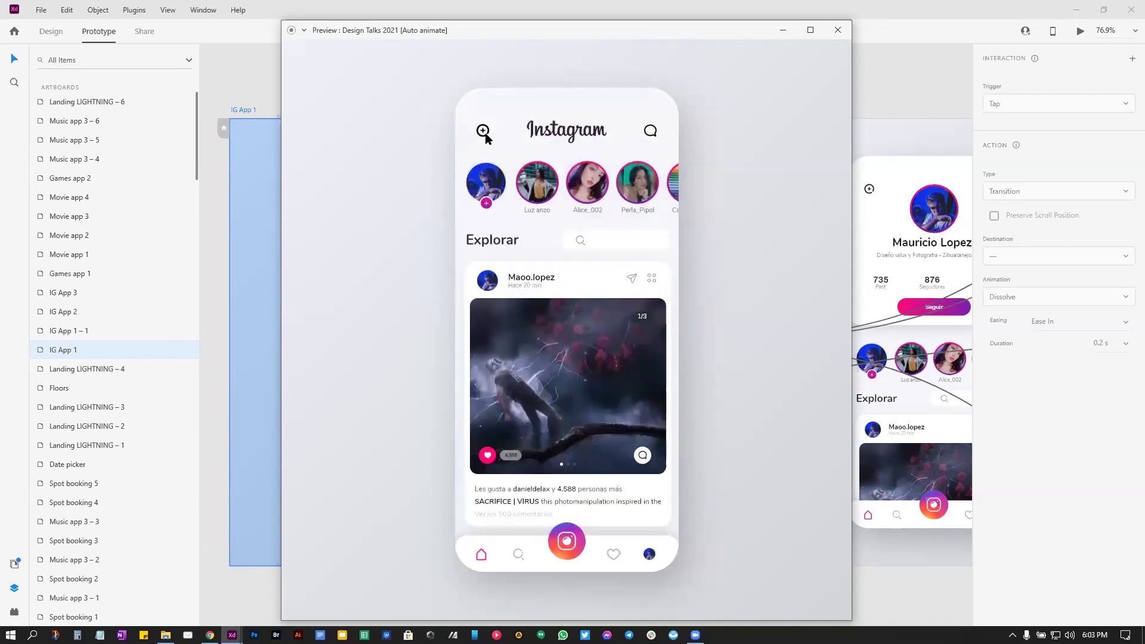
pyautogui.click(483, 165)
pyautogui.moveTo(639, 289); pyautogui.dragTo(639, 169)
# Step: Open the feed post's detail screen in the Instagram preview, and close the preview
pyautogui.click(575, 343)
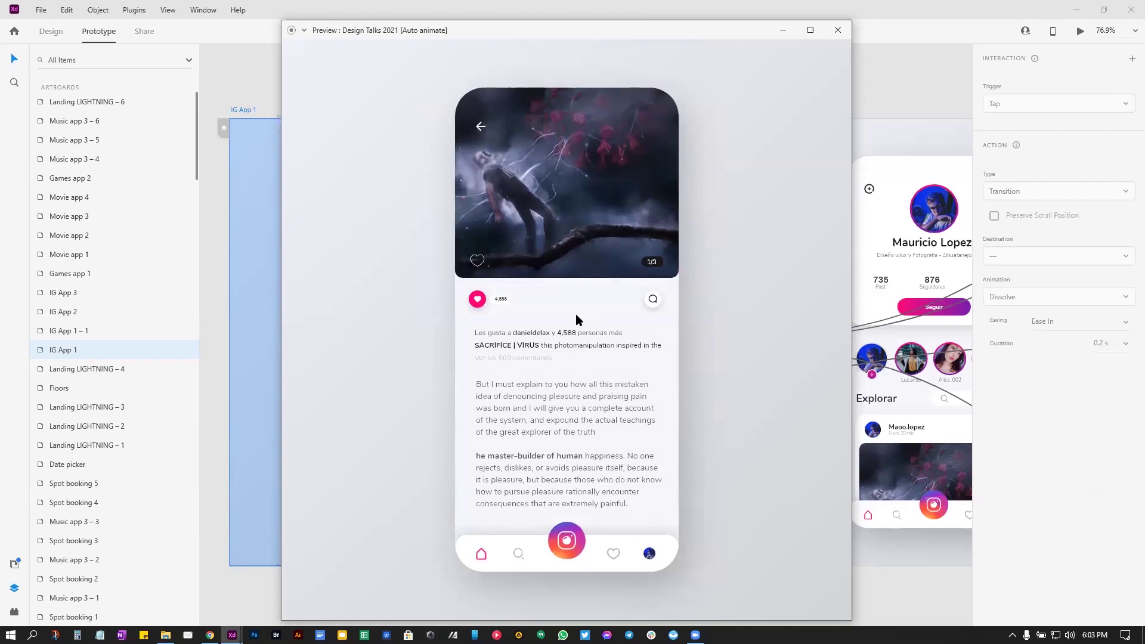
pyautogui.moveTo(622, 28); pyautogui.dragTo(607, 24)
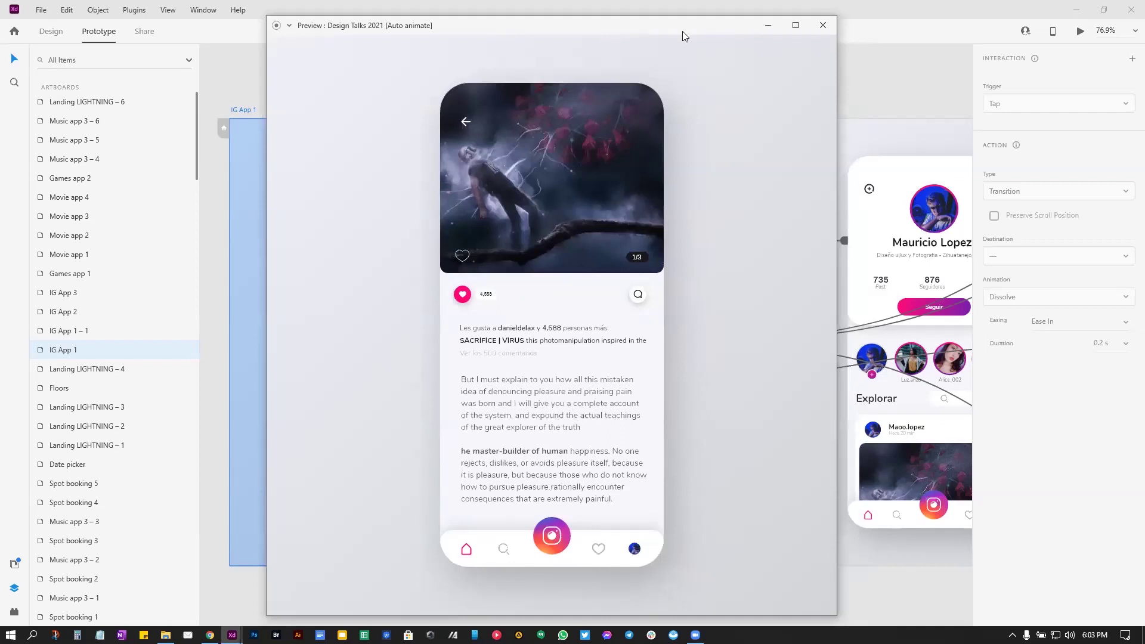
pyautogui.moveTo(682, 32); pyautogui.dragTo(646, 36)
pyautogui.click(786, 29)
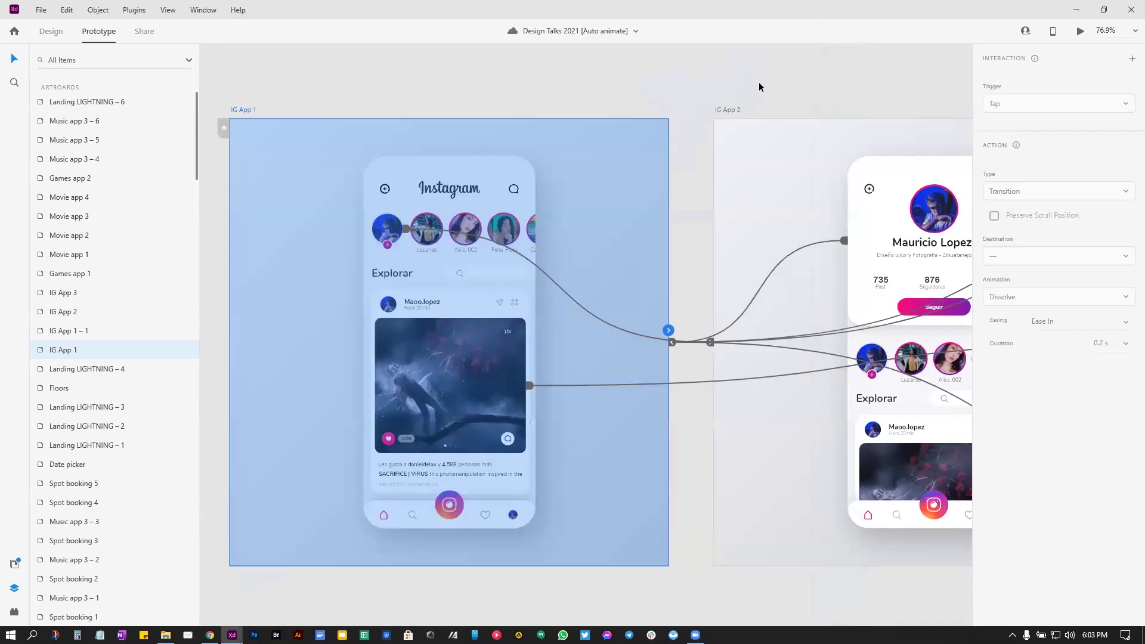
# Step: In Design mode, duplicate the IG App 1 – 1 artboard and place the copy to its right
pyautogui.click(55, 32)
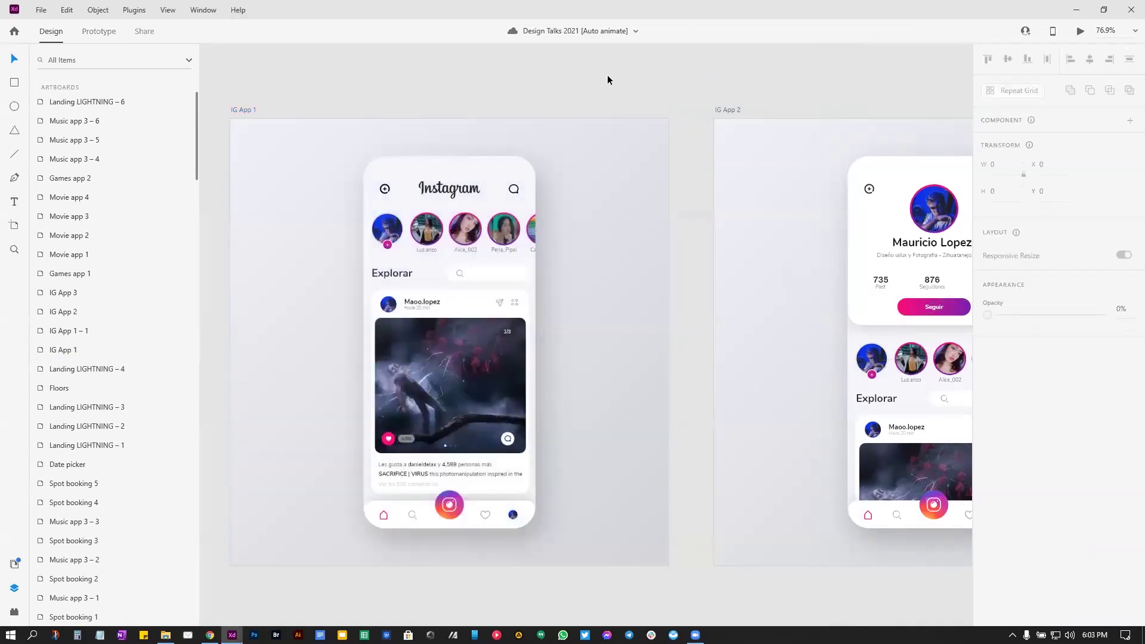
pyautogui.scroll(-3, 607, 81)
pyautogui.moveTo(932, 211); pyautogui.dragTo(549, 251)
pyautogui.hscroll(8, 549, 252)
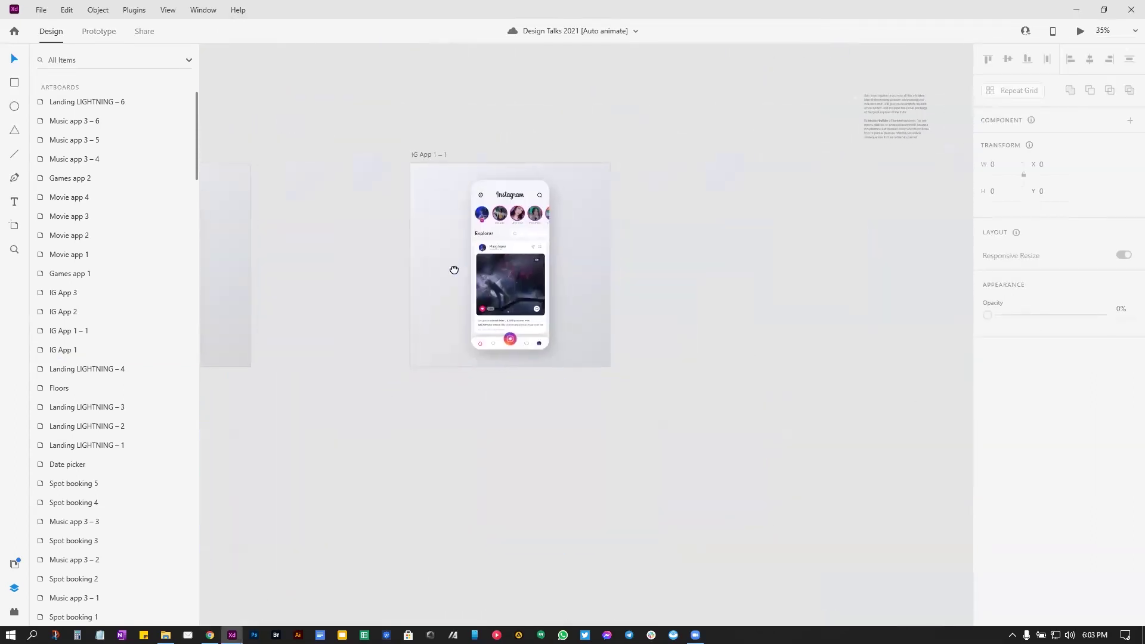
pyautogui.scroll(4, 499, 238)
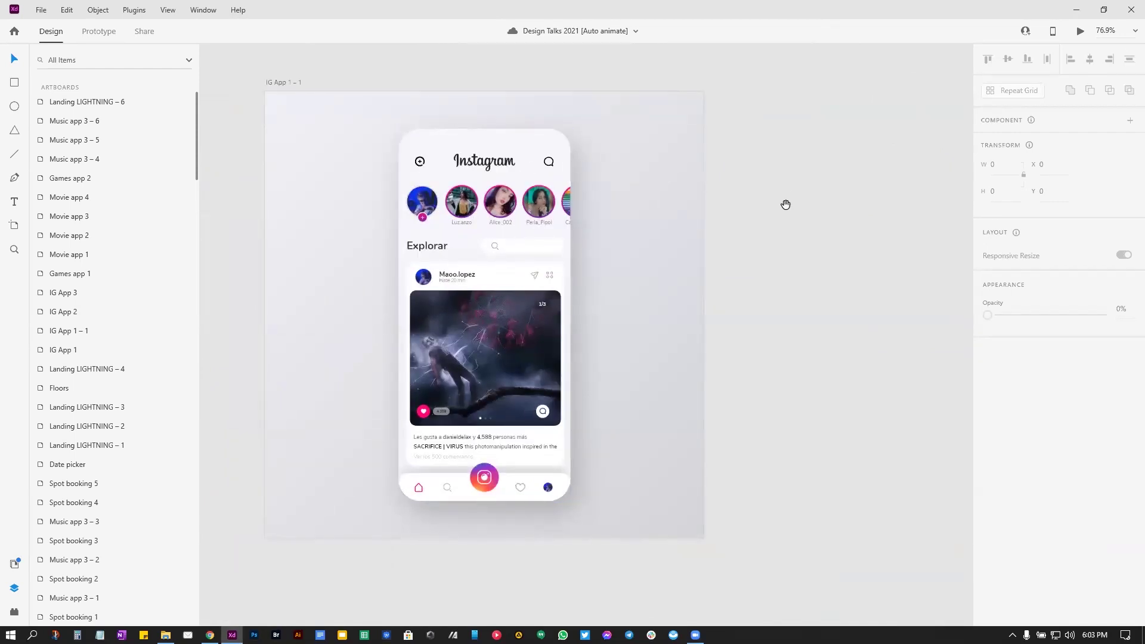
pyautogui.moveTo(785, 204); pyautogui.dragTo(768, 198)
pyautogui.moveTo(266, 79); pyautogui.dragTo(741, 91)
# Step: Move the History row and the posts group on IG App 1 – 2 down together to Y 529, clearing the upper phone area
pyautogui.hscroll(4, 528, 160)
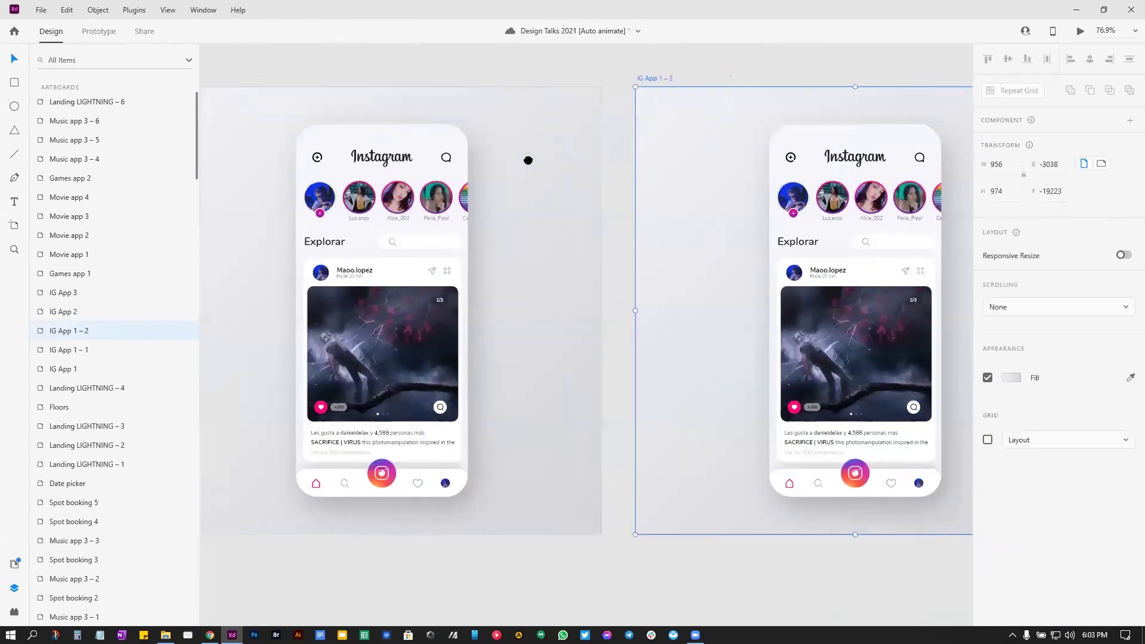
pyautogui.moveTo(528, 160); pyautogui.dragTo(493, 157)
pyautogui.moveTo(460, 199); pyautogui.dragTo(525, 212)
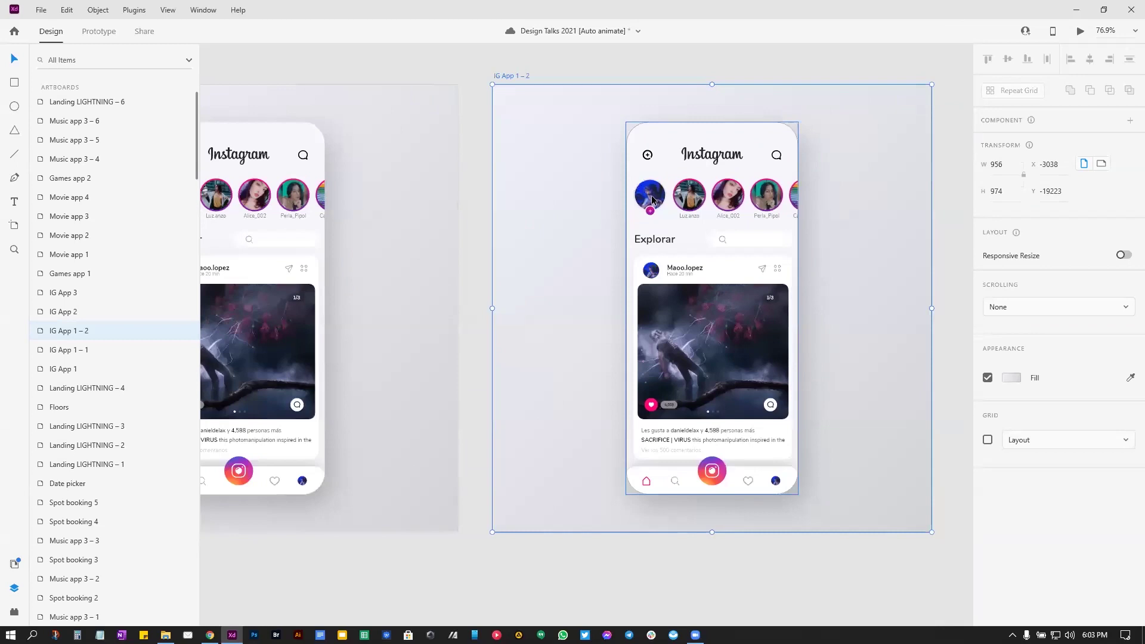
pyautogui.press('alt')
pyautogui.hscroll(1, 677, 188)
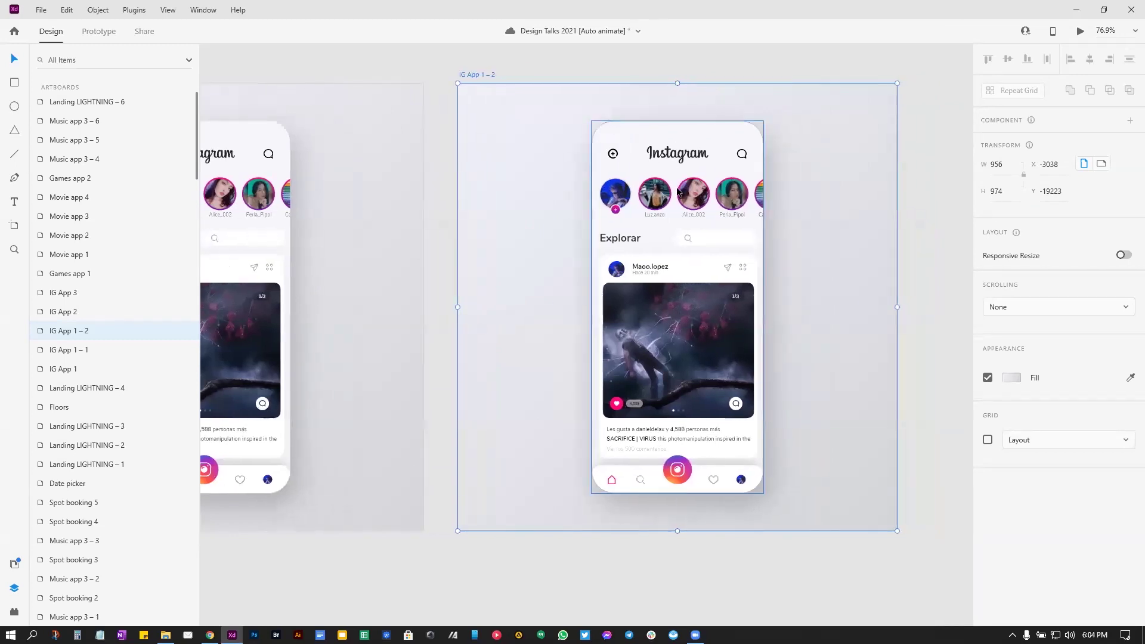
pyautogui.doubleClick(630, 202)
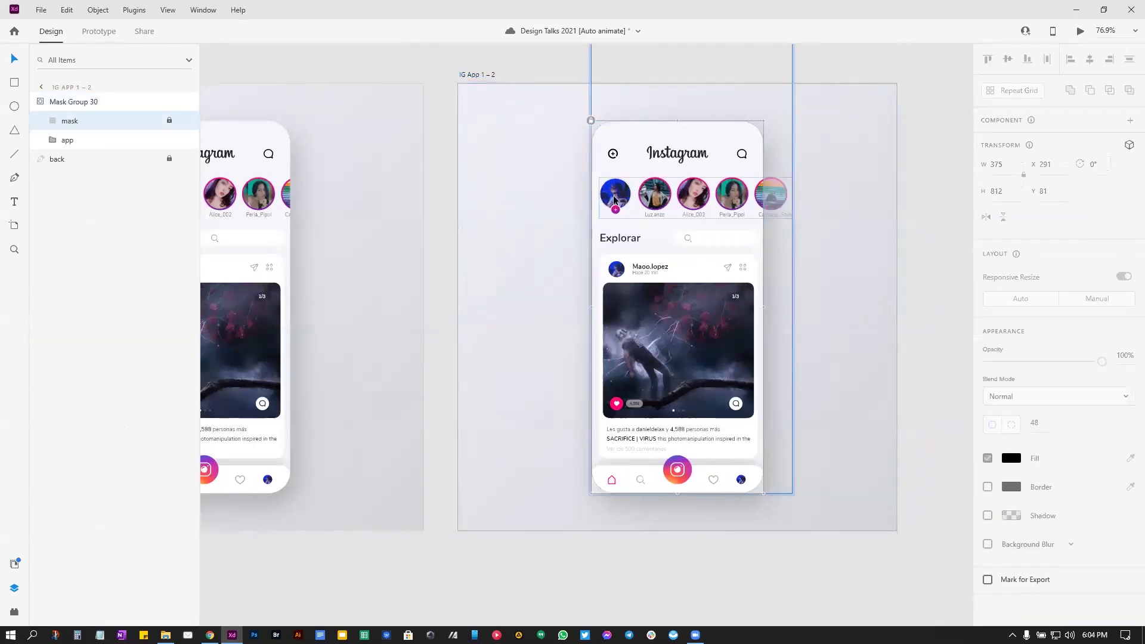
pyautogui.click(615, 199)
pyautogui.doubleClick(617, 200)
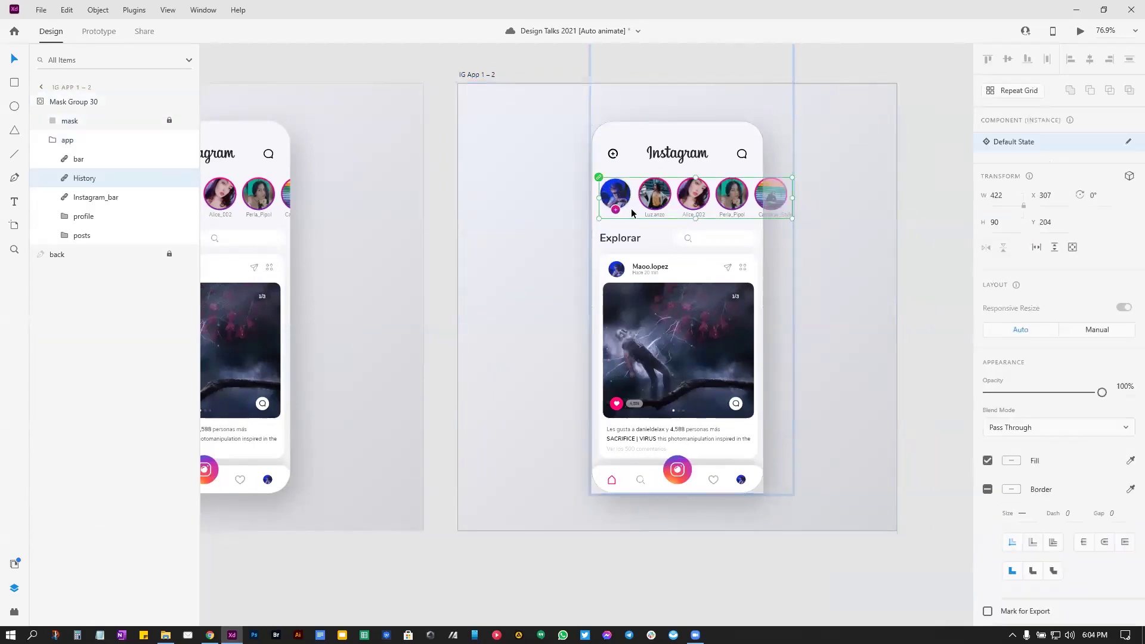
pyautogui.keyDown('shift'); pyautogui.click(615, 238); pyautogui.keyUp('shift')
pyautogui.moveTo(614, 238); pyautogui.dragTo(614, 387)
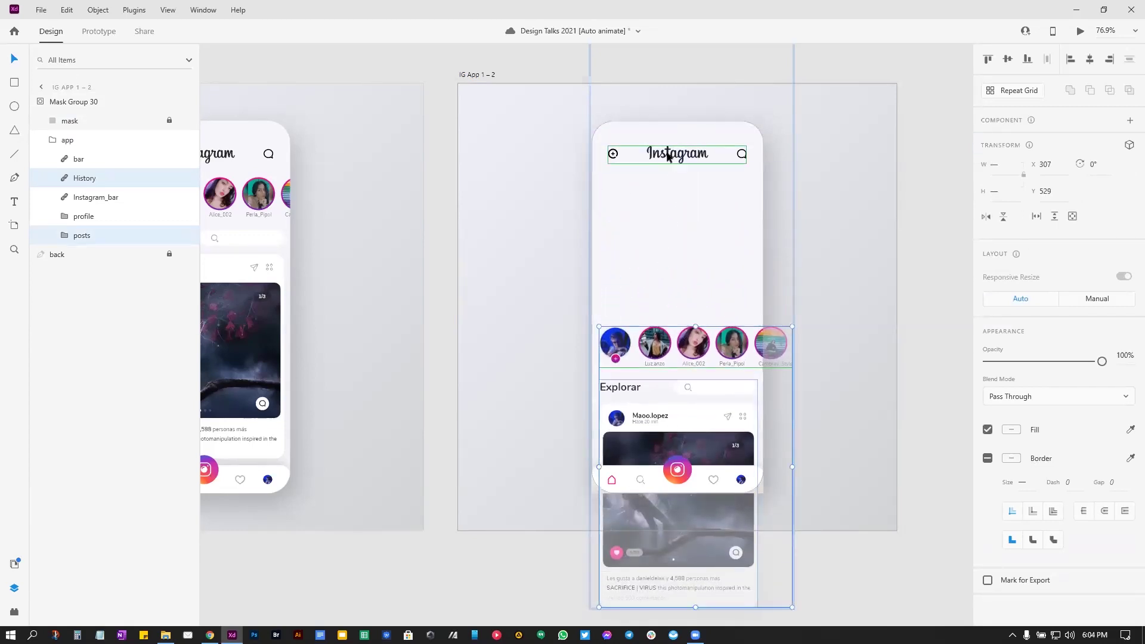
# Step: Make the hidden profile group on IG App 1 – 2 fully opaque and move it down to Y 78 at the phone's top
pyautogui.click(656, 128)
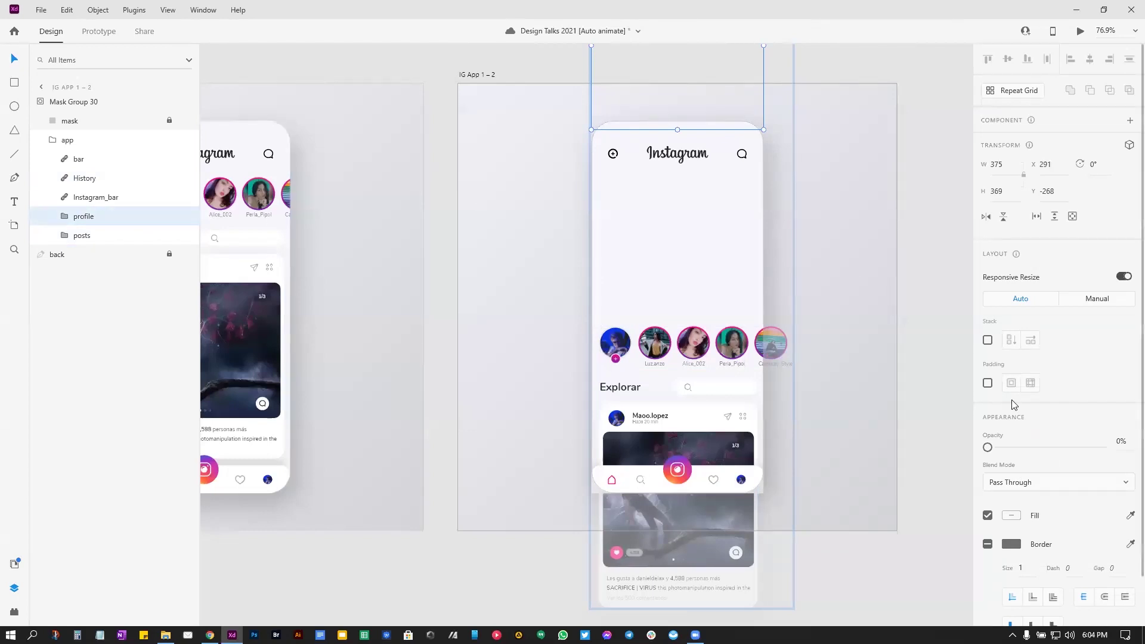
pyautogui.moveTo(858, 236); pyautogui.dragTo(821, 301)
pyautogui.moveTo(987, 448); pyautogui.dragTo(1105, 448)
pyautogui.moveTo(682, 192); pyautogui.dragTo(690, 352)
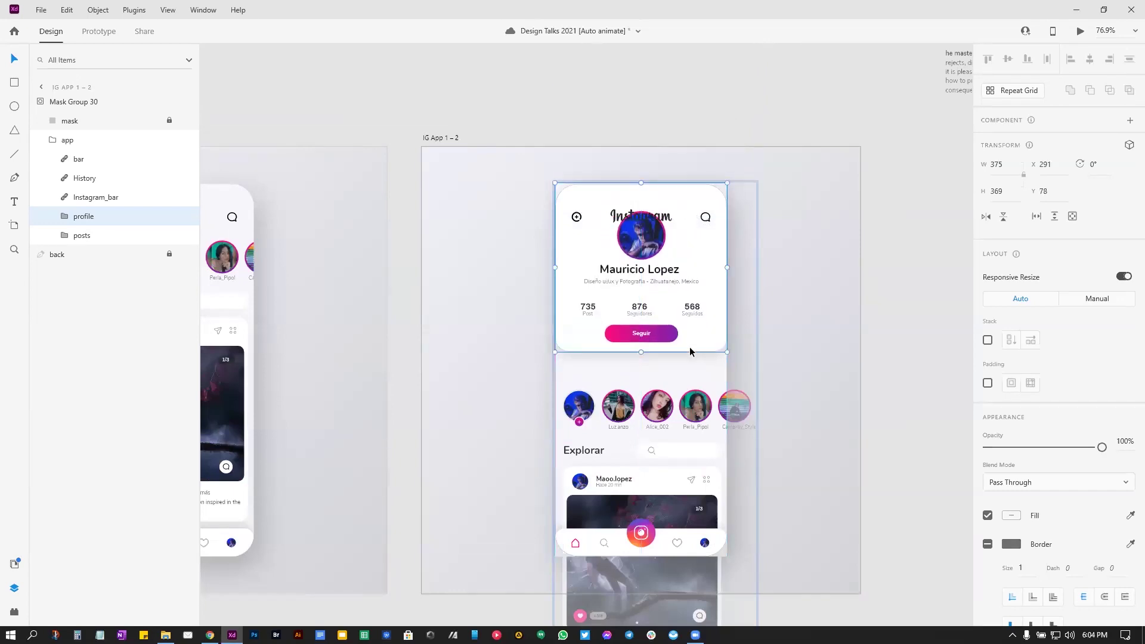
pyautogui.moveTo(757, 271); pyautogui.dragTo(717, 232)
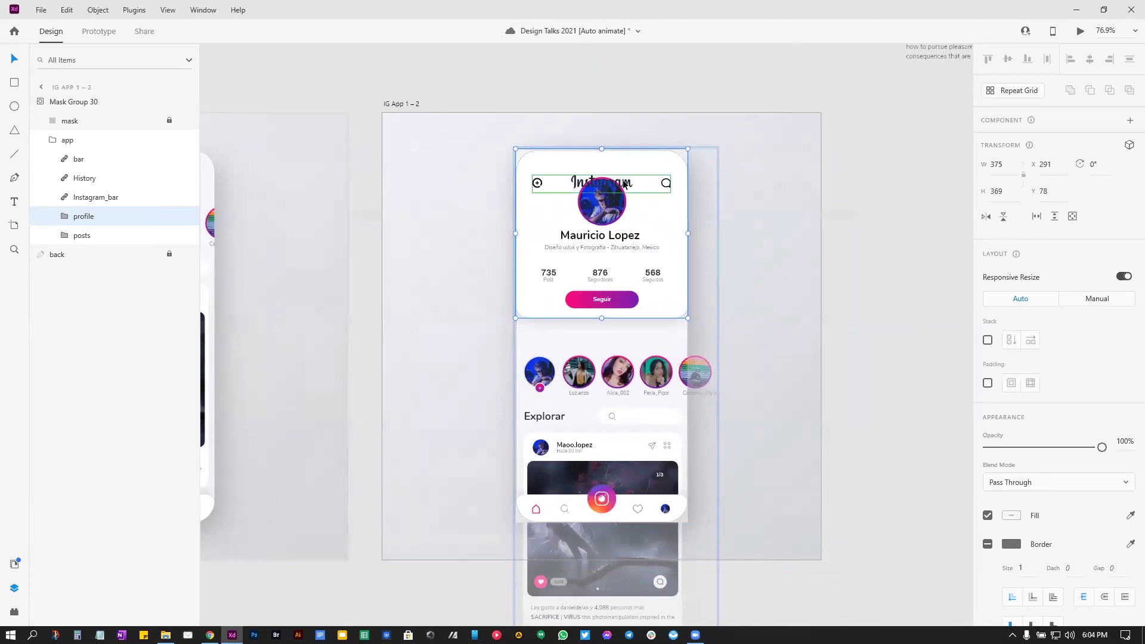
# Step: Hide the Instagram logo within IG App 1 – 2's header bar by setting its opacity to 0%
pyautogui.click(624, 185)
pyautogui.doubleClick(624, 185)
pyautogui.moveTo(1102, 413); pyautogui.dragTo(978, 413)
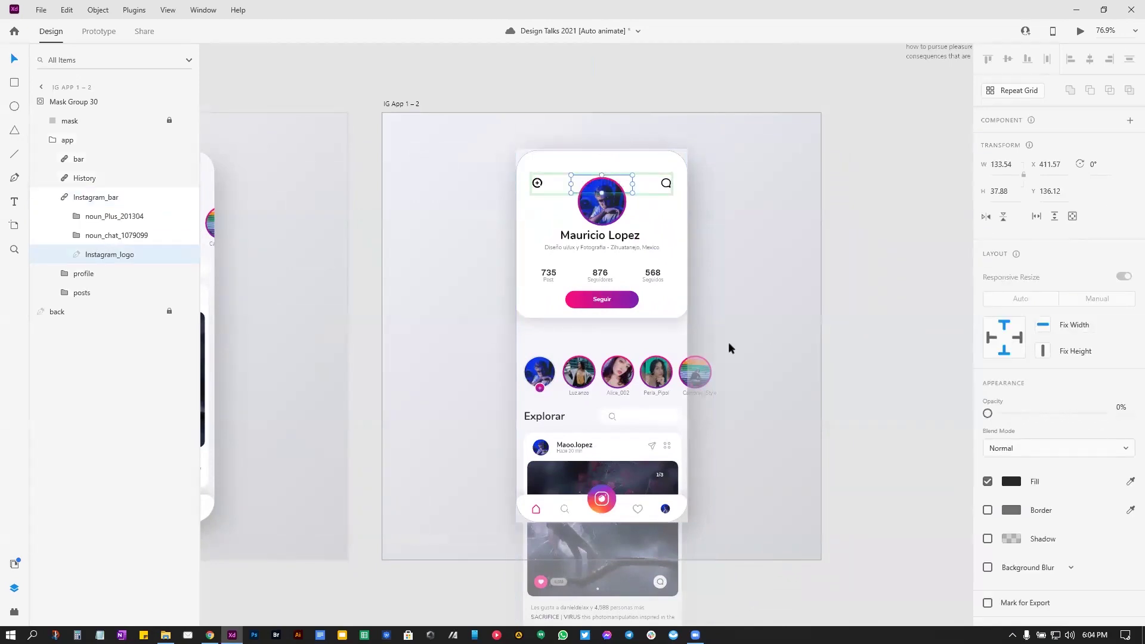
# Step: Move the story row and posts group on IG App 1 – 2 slightly up, closer to the profile card
pyautogui.click(668, 371)
pyautogui.keyDown('shift'); pyautogui.click(652, 445); pyautogui.keyUp('shift')
pyautogui.moveTo(649, 388); pyautogui.dragTo(649, 369)
pyautogui.click(820, 281)
pyautogui.moveTo(778, 312); pyautogui.dragTo(968, 308)
pyautogui.moveTo(721, 302); pyautogui.dragTo(767, 297)
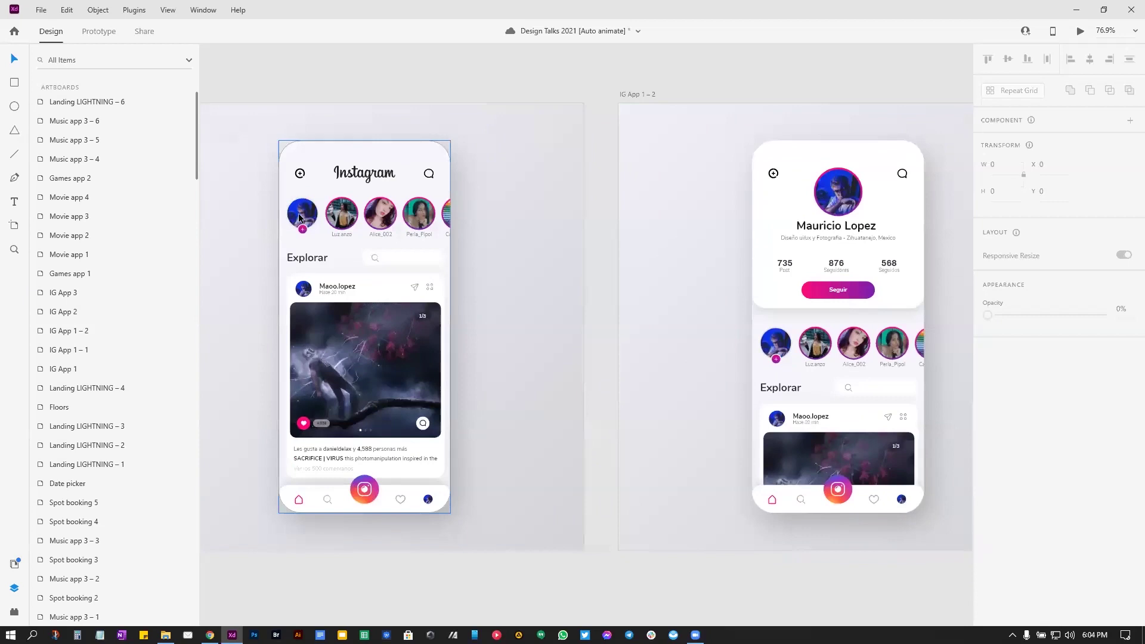
# Step: In Prototype mode, link the first story avatar on IG App 1 – 1 to IG App 1 – 2 using Tap, Auto-Animate and Ease Out
pyautogui.click(99, 31)
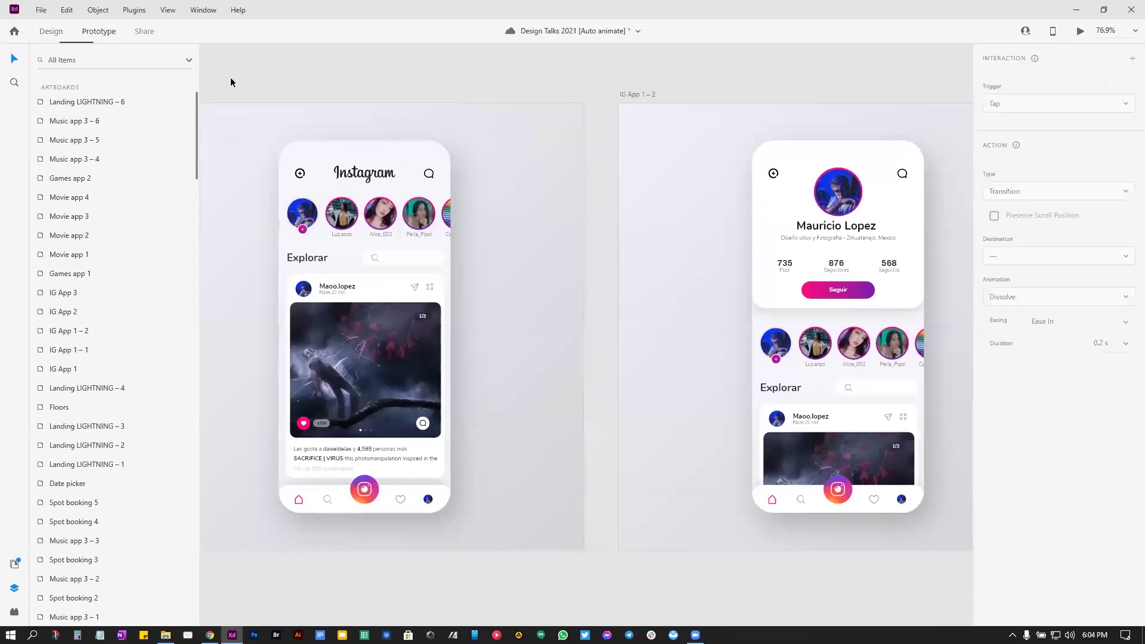
pyautogui.doubleClick(301, 218)
pyautogui.doubleClick(302, 218)
pyautogui.doubleClick(302, 217)
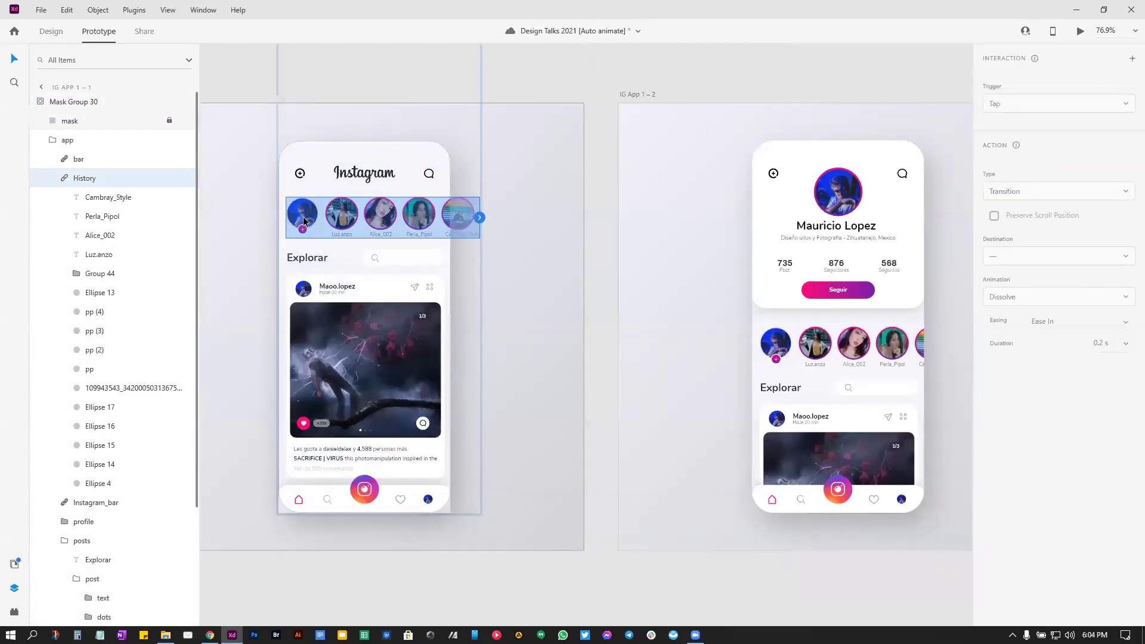
pyautogui.doubleClick(304, 217)
pyautogui.moveTo(317, 216); pyautogui.dragTo(668, 306)
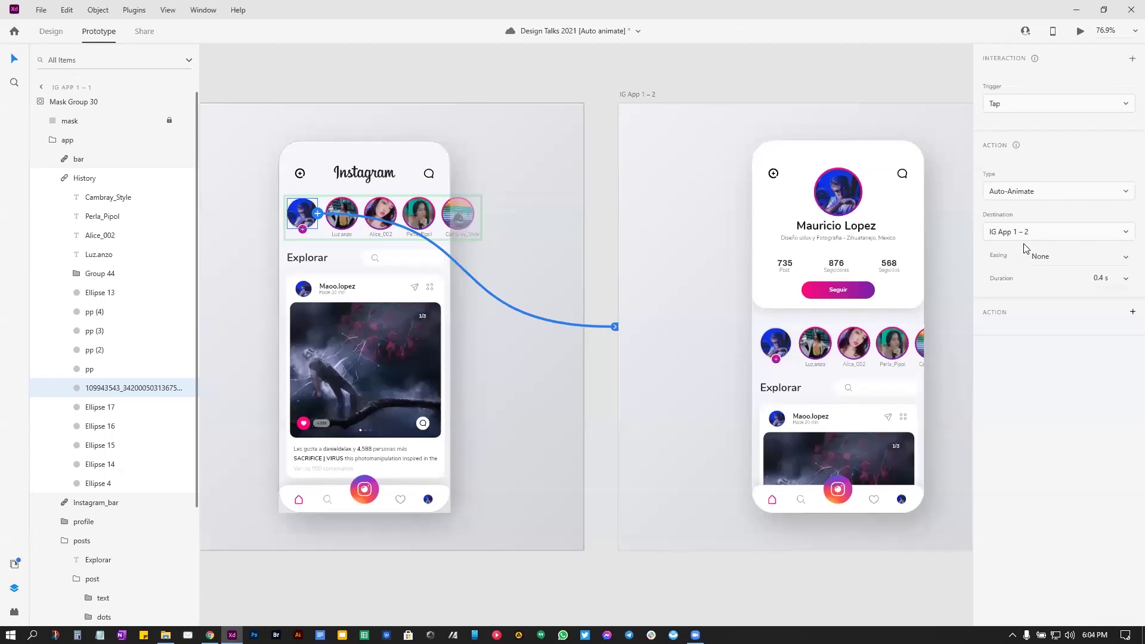
pyautogui.click(1126, 258)
pyautogui.click(1078, 257)
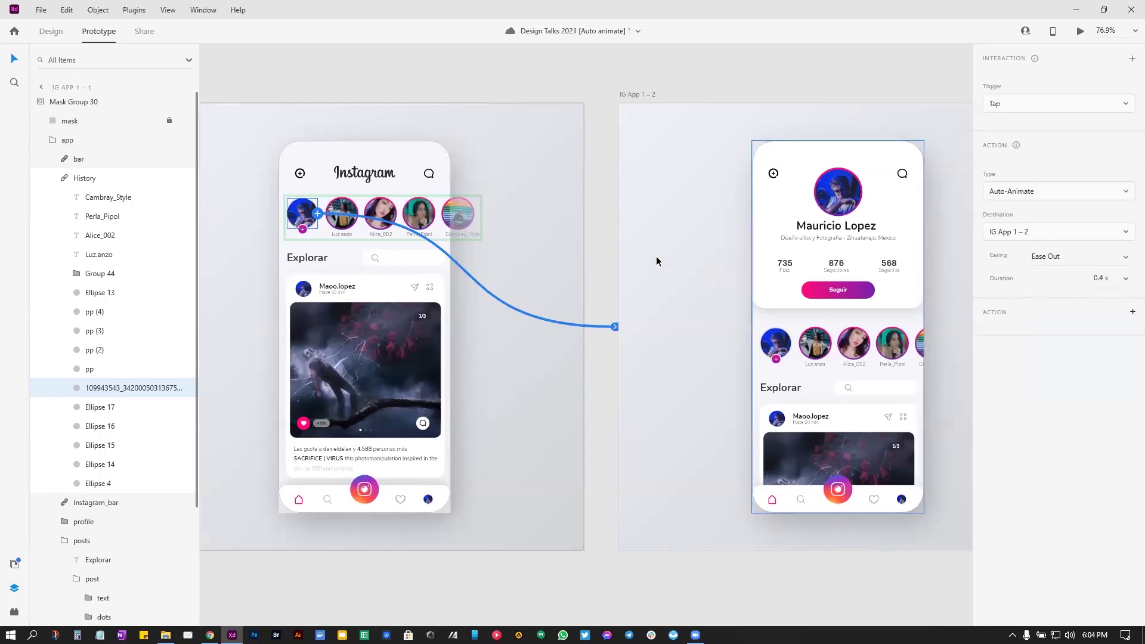
# Step: Link the profile group on IG App 1 – 2 back to IG App 1 – 1 using a Drag trigger with Auto-Animate
pyautogui.click(774, 285)
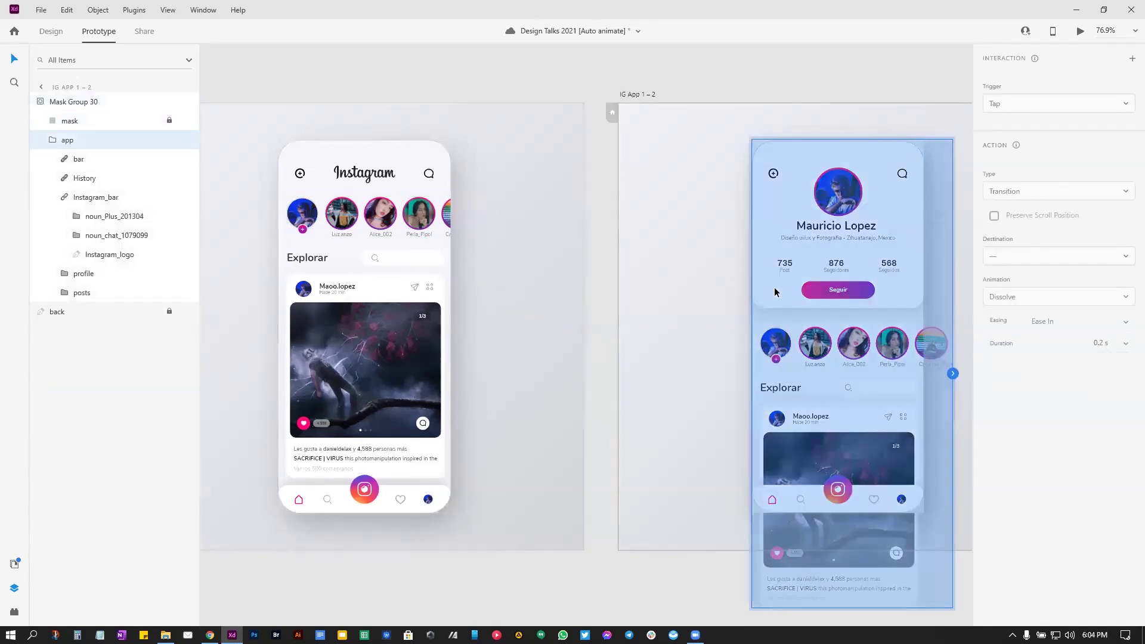
pyautogui.doubleClick(775, 291)
pyautogui.moveTo(924, 224); pyautogui.dragTo(536, 283)
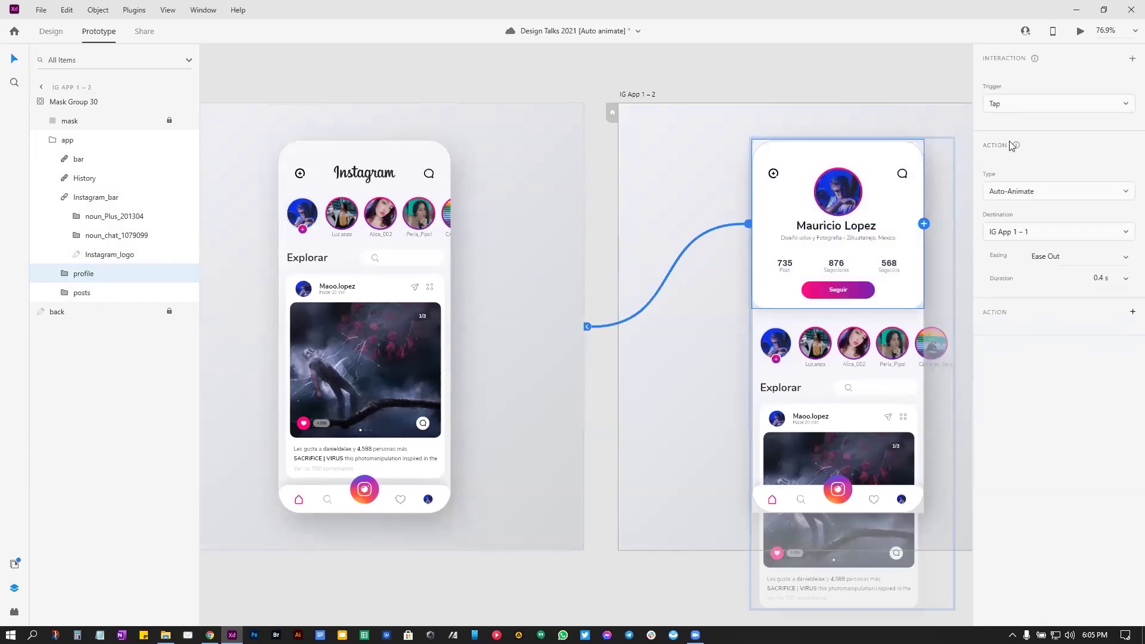
pyautogui.click(1009, 108)
pyautogui.click(1010, 131)
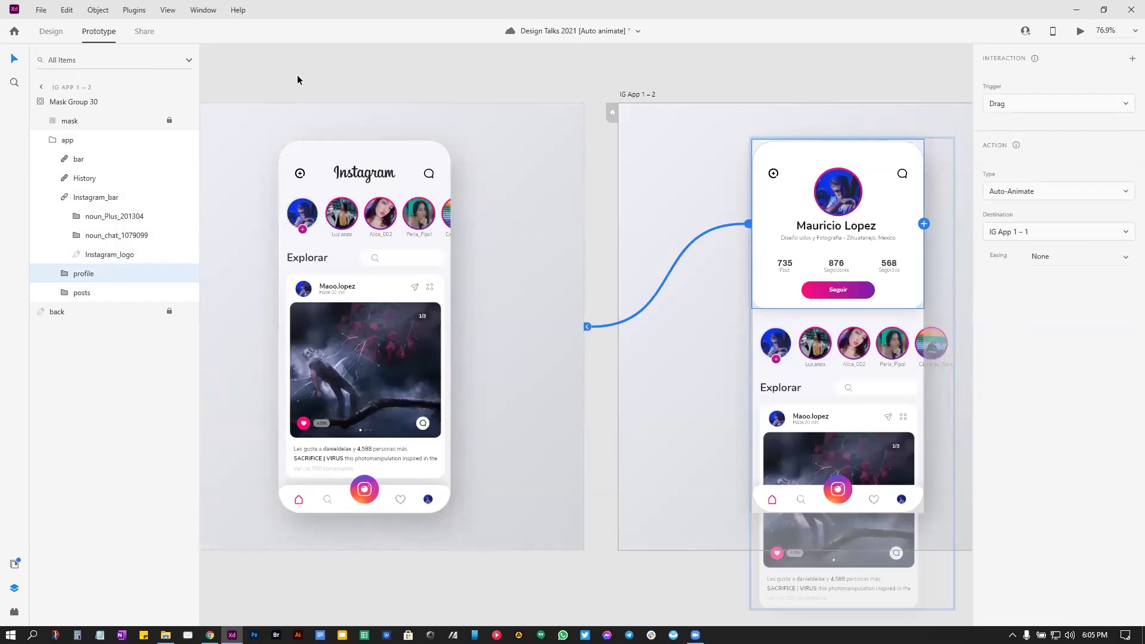
# Step: Preview IG App 1 – 1, repeatedly expand the profile from the first story avatar and drag it closed, and close the preview
pyautogui.click(316, 125)
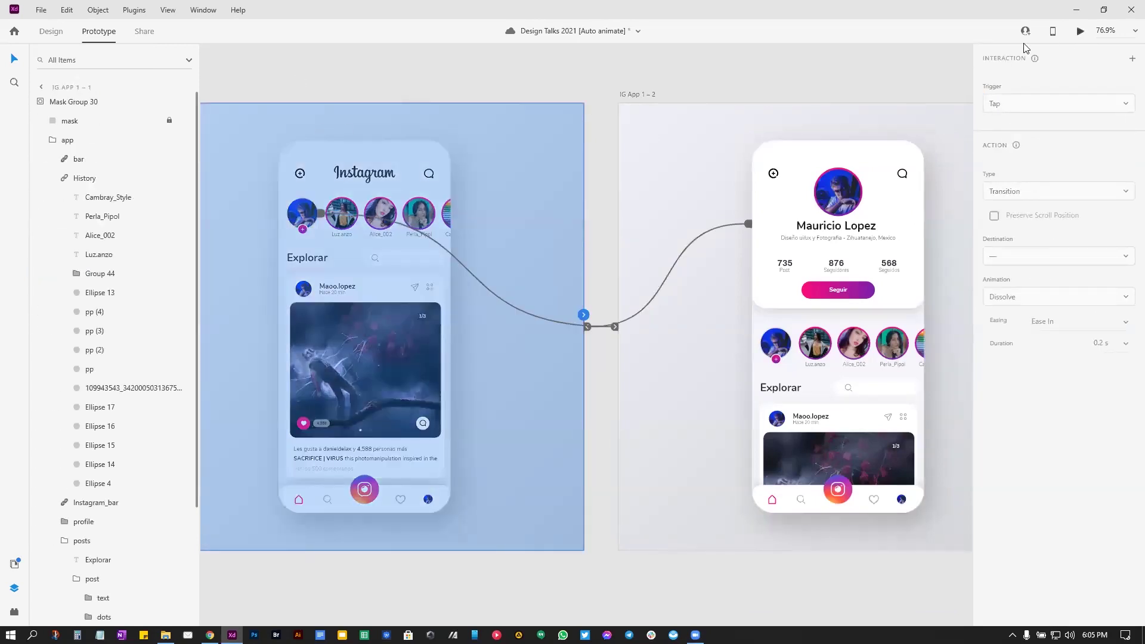
pyautogui.click(1079, 31)
pyautogui.moveTo(437, 34); pyautogui.dragTo(613, 42)
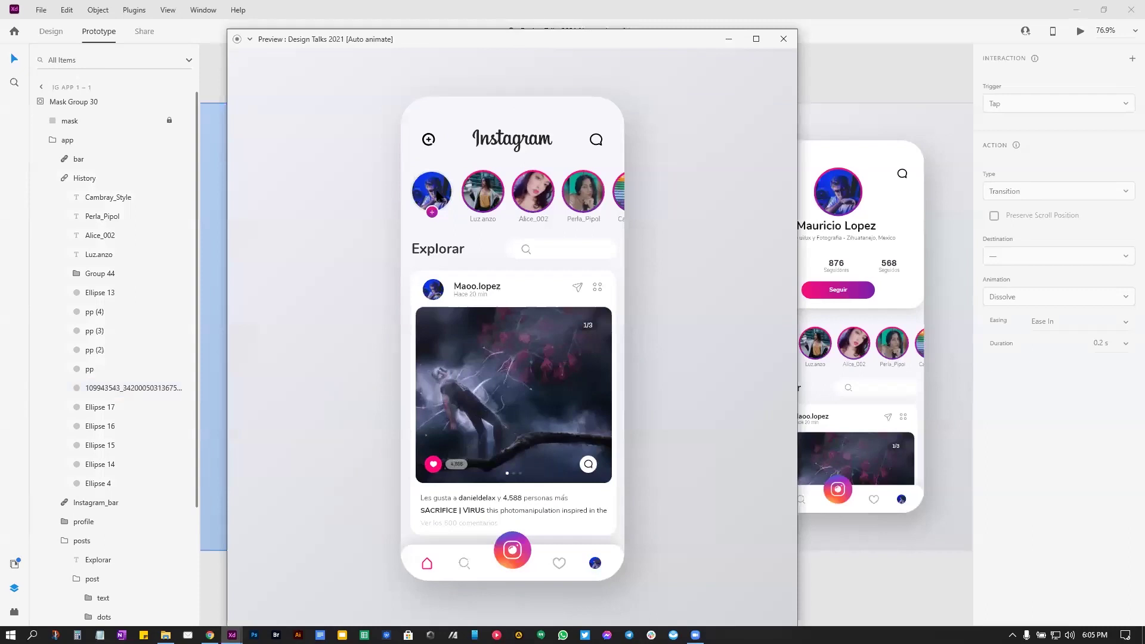
pyautogui.click(436, 193)
pyautogui.moveTo(445, 297); pyautogui.dragTo(465, 81)
pyautogui.click(439, 195)
pyautogui.moveTo(448, 293); pyautogui.dragTo(448, 239)
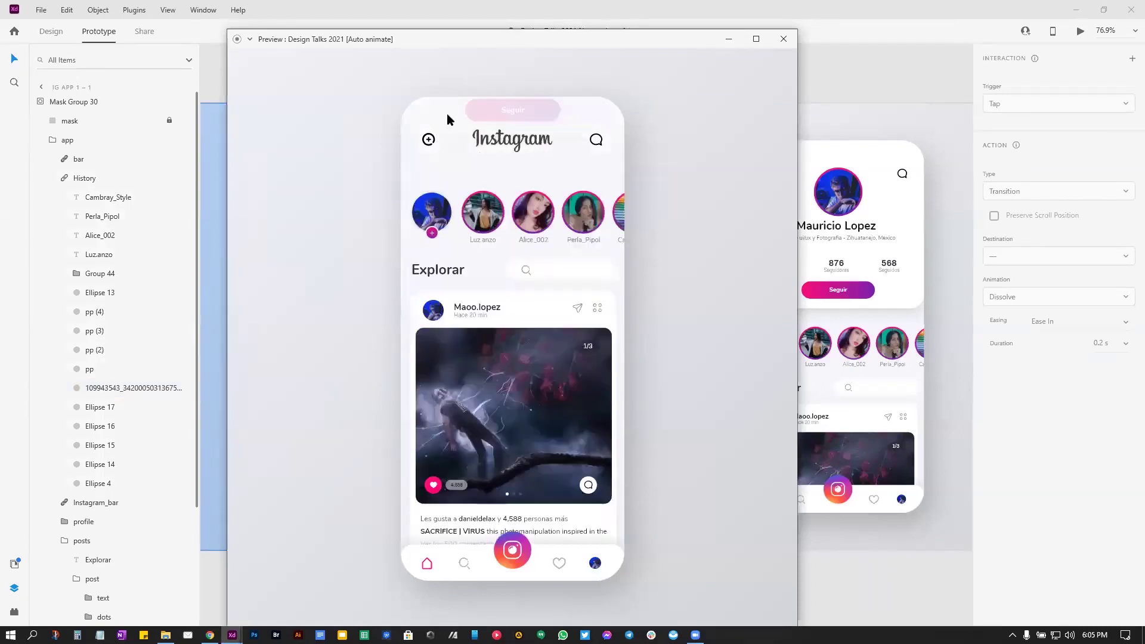
pyautogui.click(433, 203)
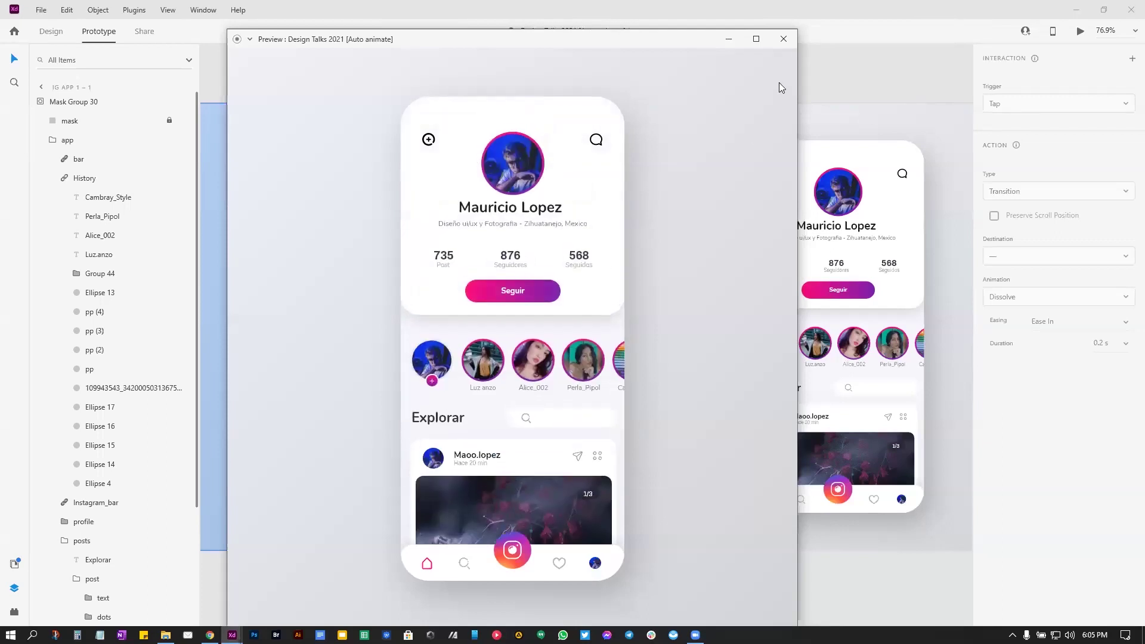
pyautogui.click(783, 38)
# Step: In Design mode, duplicate the IG App 1 – 1 artboard and place the copy to the right of IG App 1 – 2
pyautogui.scroll(-3, 664, 126)
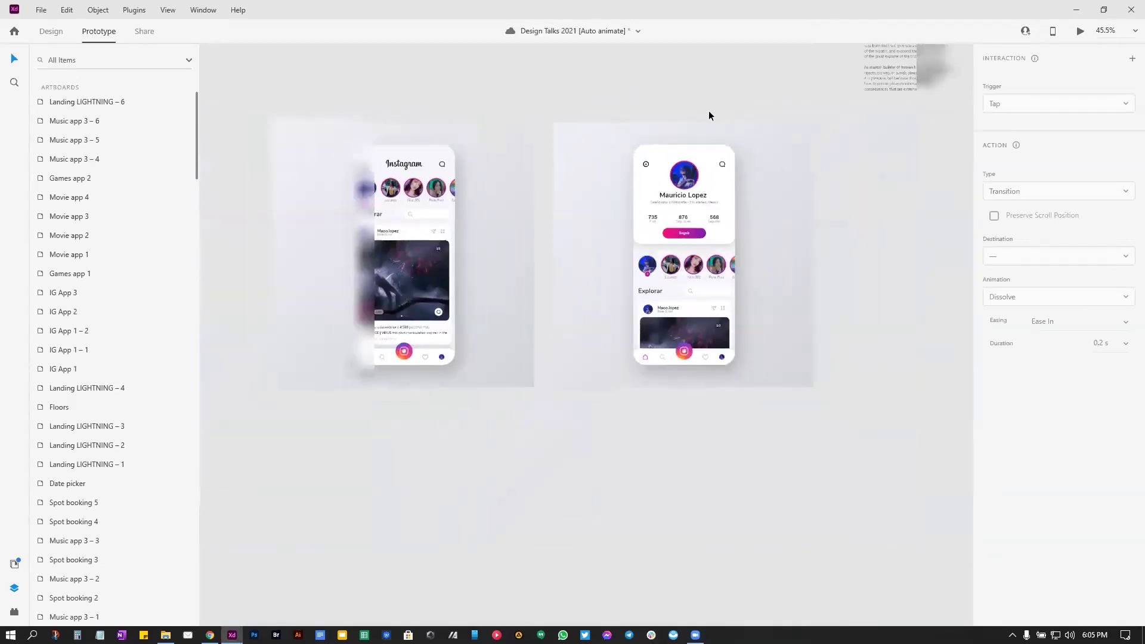
pyautogui.moveTo(611, 104); pyautogui.dragTo(535, 169)
pyautogui.click(228, 177)
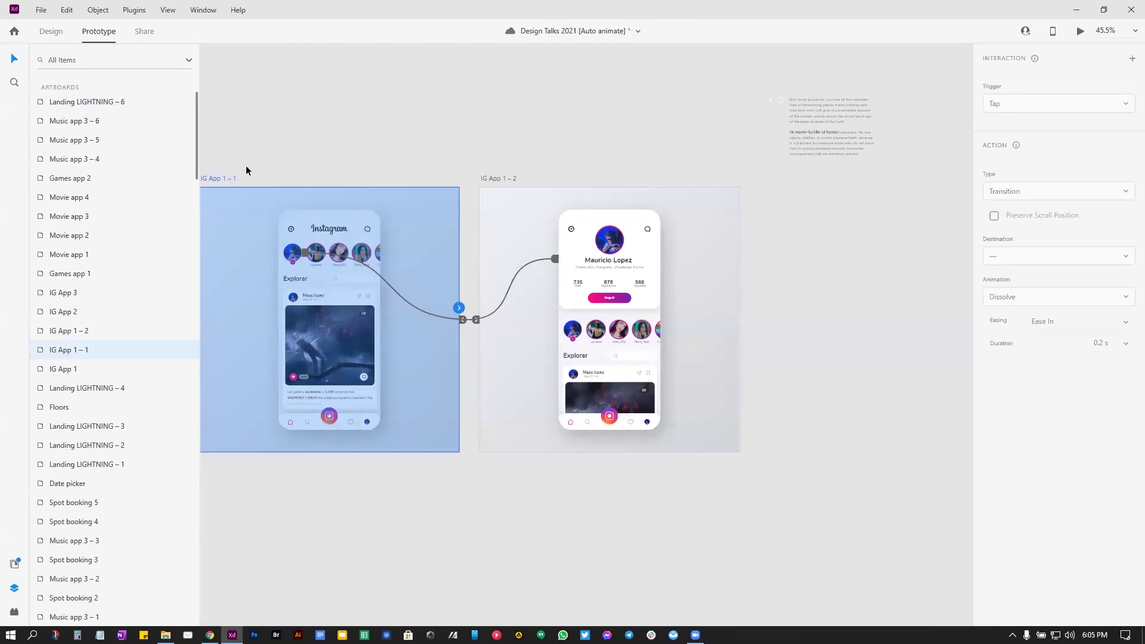
pyautogui.click(51, 31)
pyautogui.moveTo(219, 179); pyautogui.dragTo(781, 218)
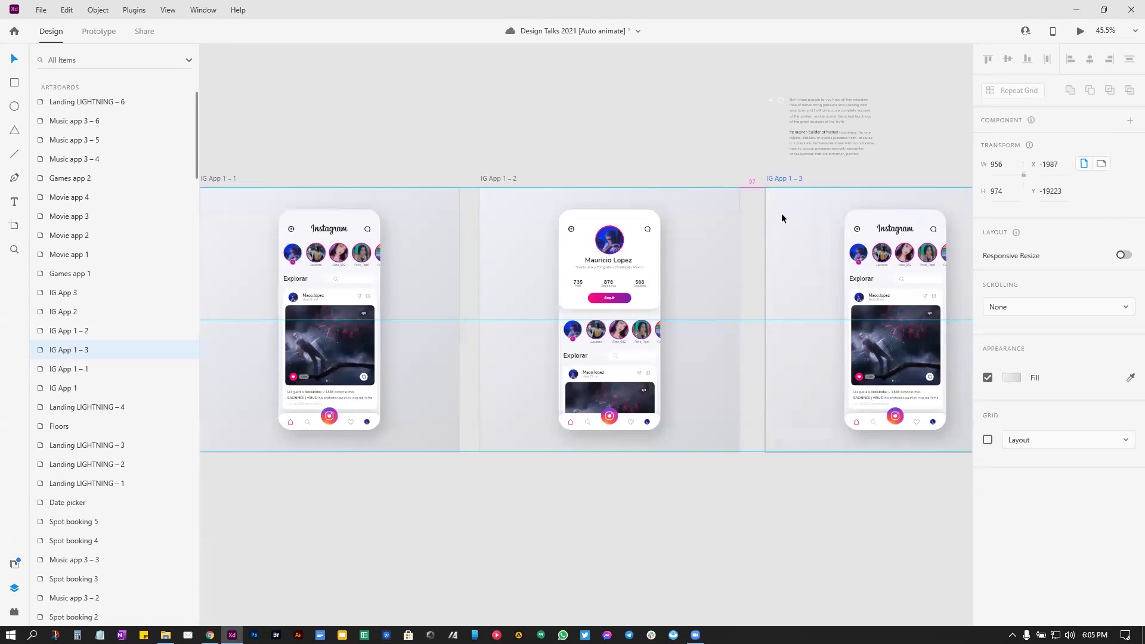
# Step: Move the loose paragraph text and its icons above the IG App 1 – 3 artboard left to X -2295 on the pasteboard
pyautogui.scroll(8, 600, 223)
pyautogui.moveTo(560, 148); pyautogui.dragTo(439, 44)
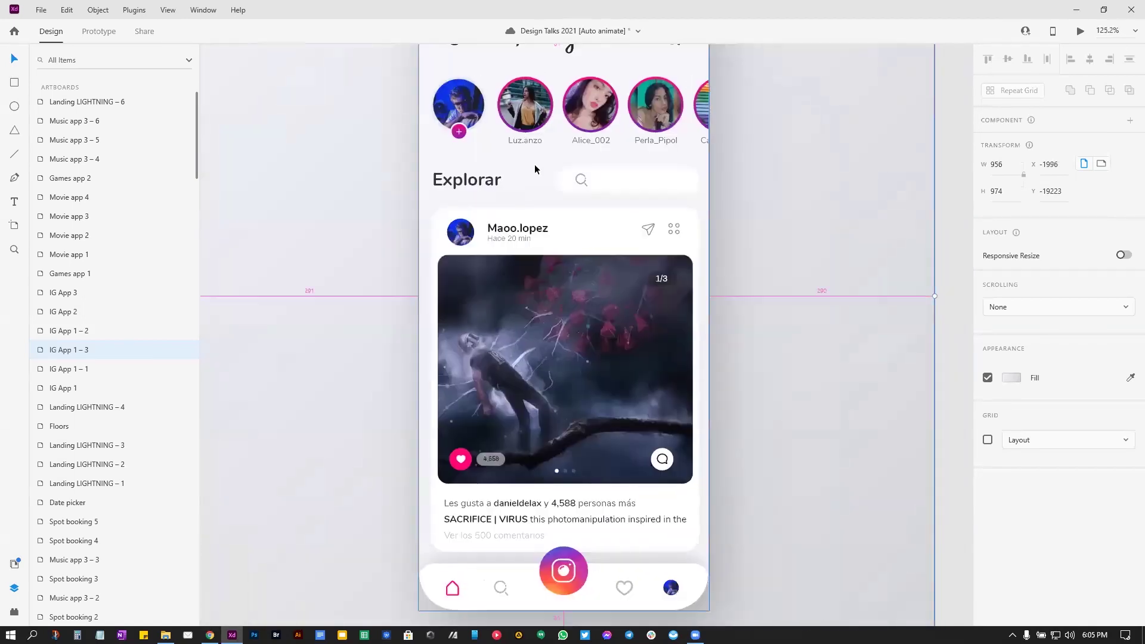
pyautogui.scroll(-2, 567, 213)
pyautogui.moveTo(567, 213); pyautogui.dragTo(637, 430)
pyautogui.moveTo(395, 76); pyautogui.dragTo(617, 220)
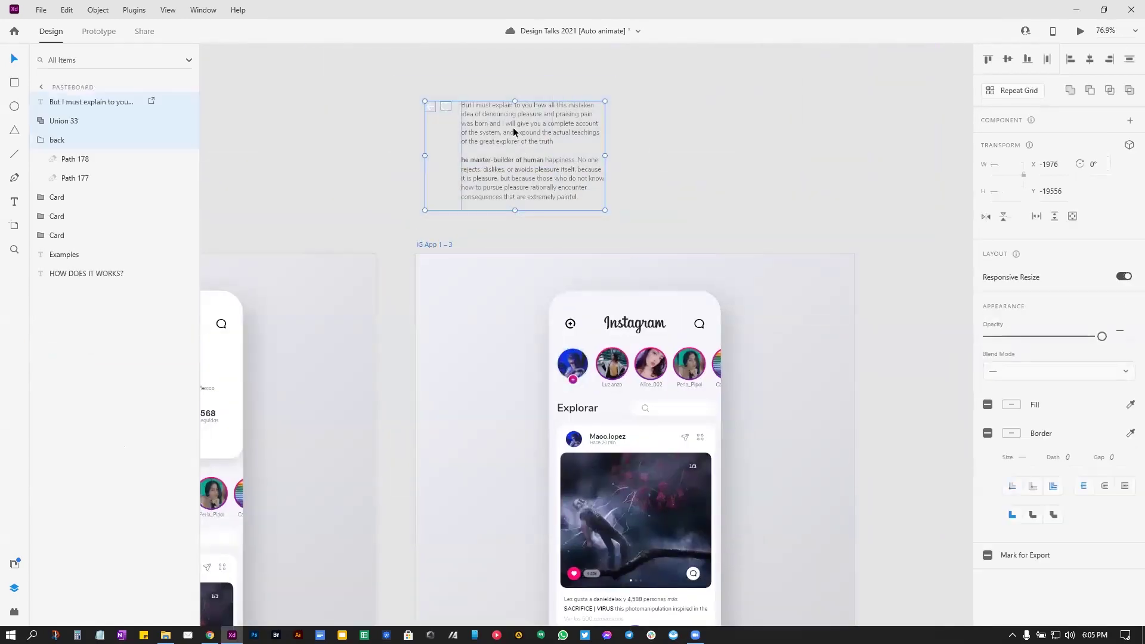
pyautogui.moveTo(461, 135); pyautogui.dragTo(314, 134)
# Step: Move the Instagram_bar header on IG App 1 – 3 straight up out of the phone to Y -63.88
pyautogui.scroll(-3, 609, 249)
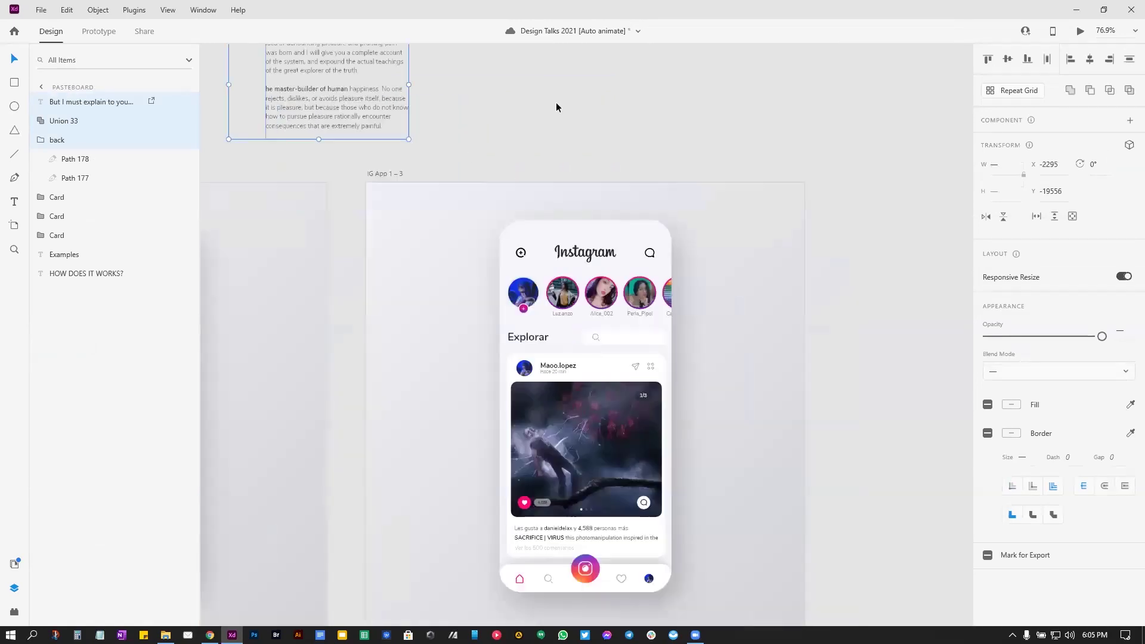
pyautogui.scroll(2, 571, 305)
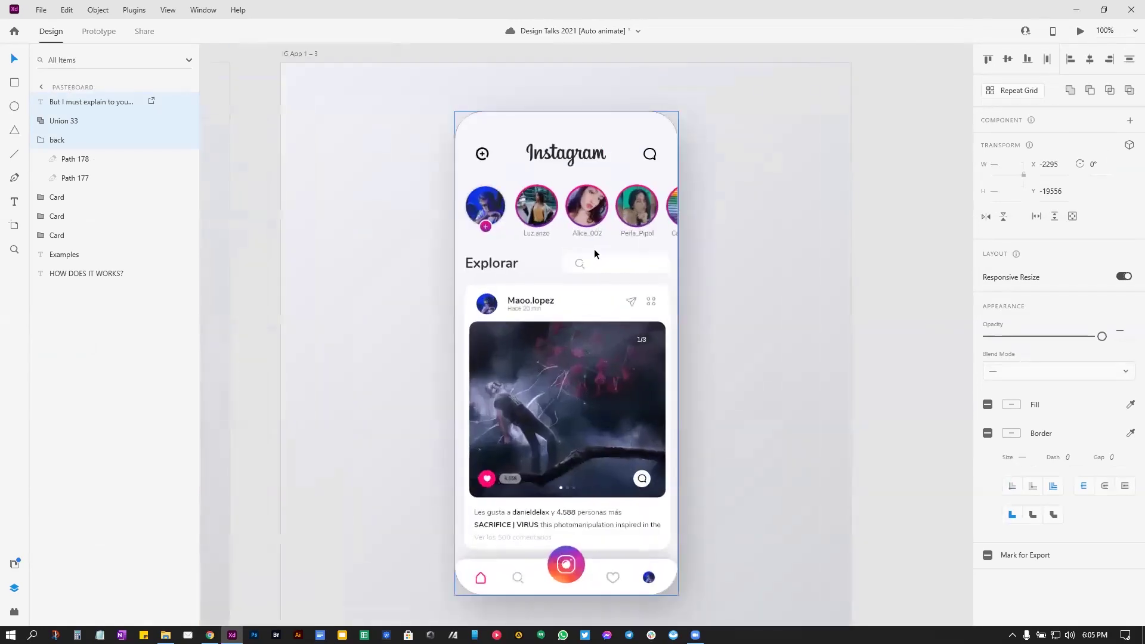
pyautogui.doubleClick(571, 155)
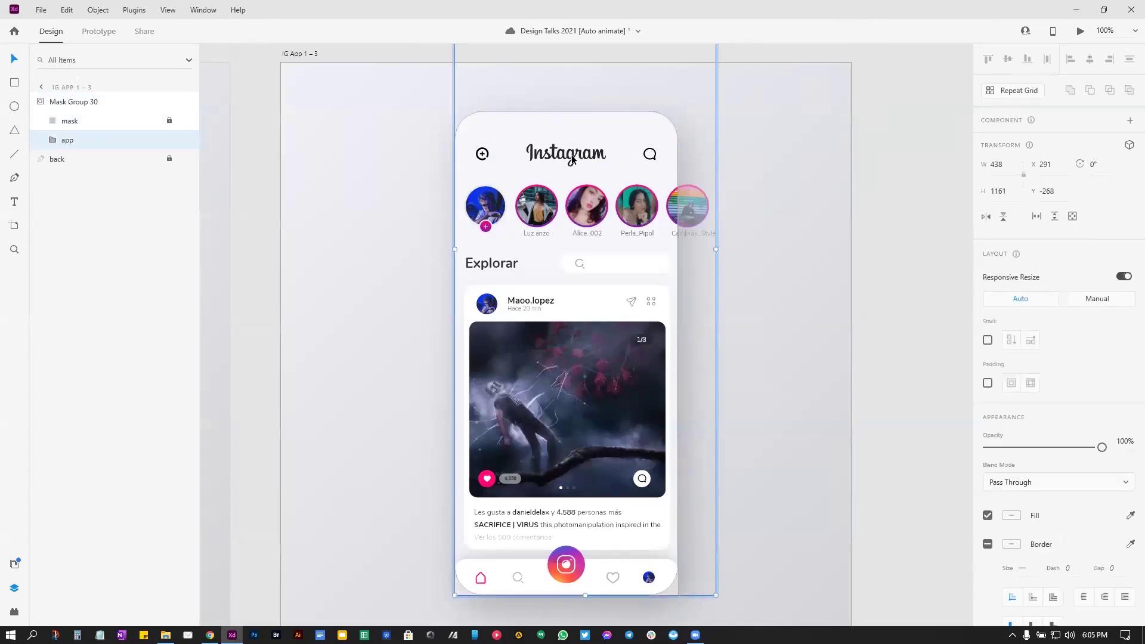
pyautogui.doubleClick(601, 153)
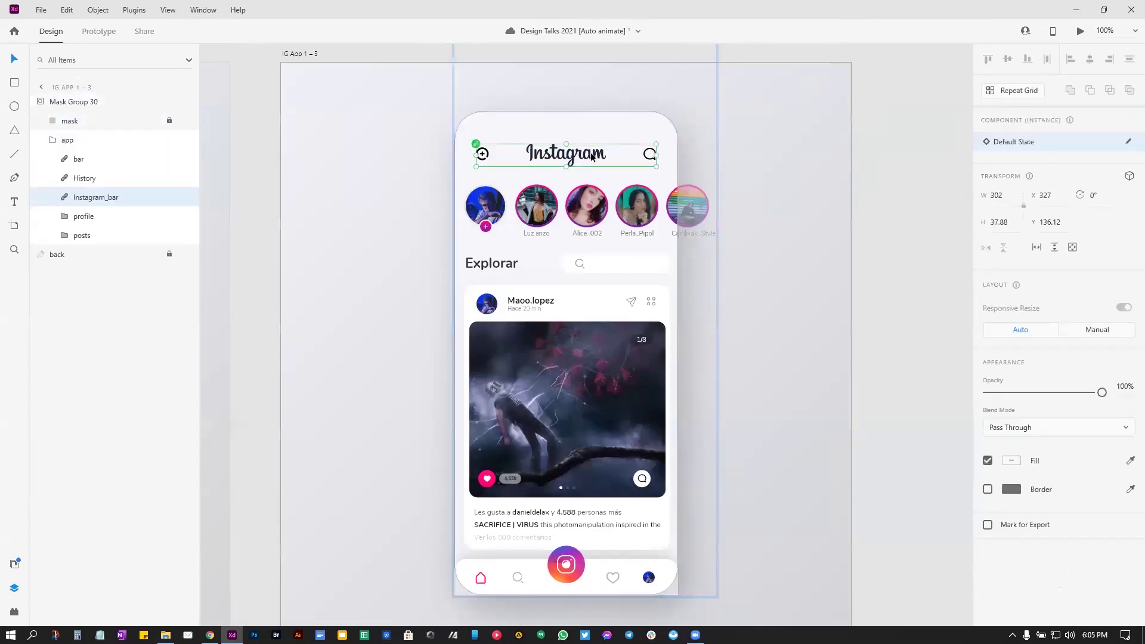
pyautogui.moveTo(465, 301); pyautogui.dragTo(452, 400)
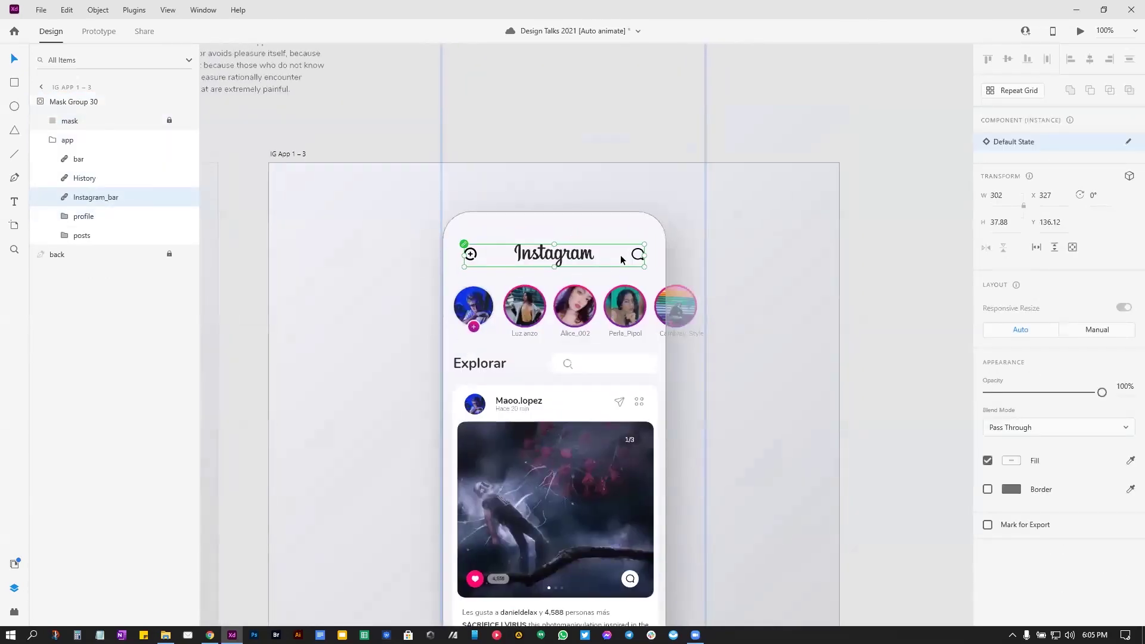
pyautogui.moveTo(588, 249); pyautogui.dragTo(582, 130)
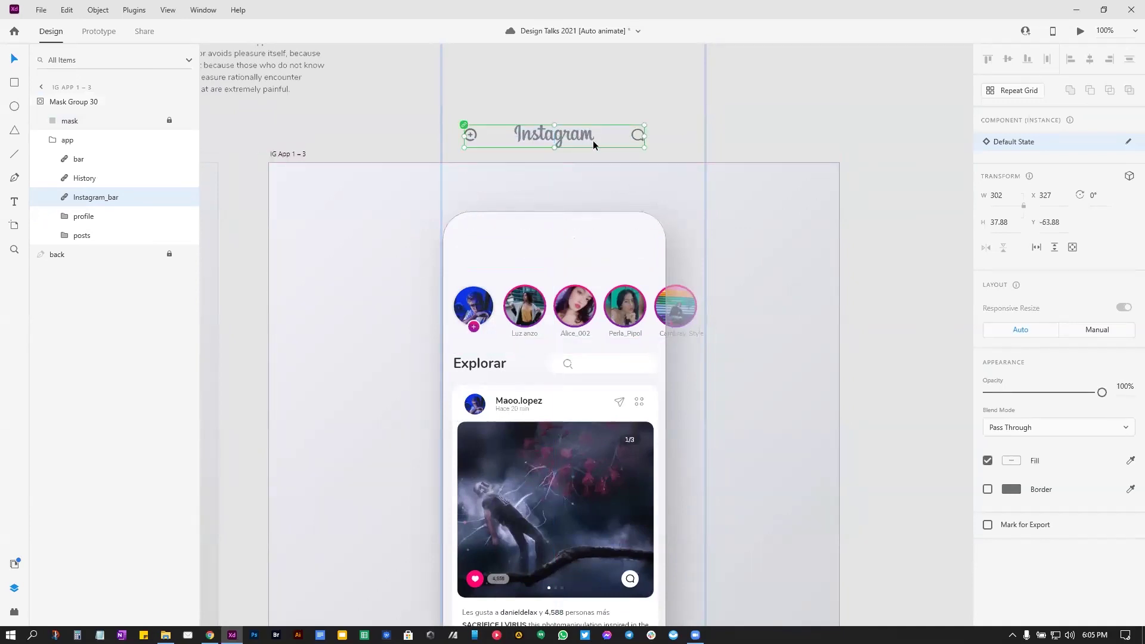
# Step: Move the History story row on IG App 1 – 3 straight up above the phone to Y -21
pyautogui.click(582, 314)
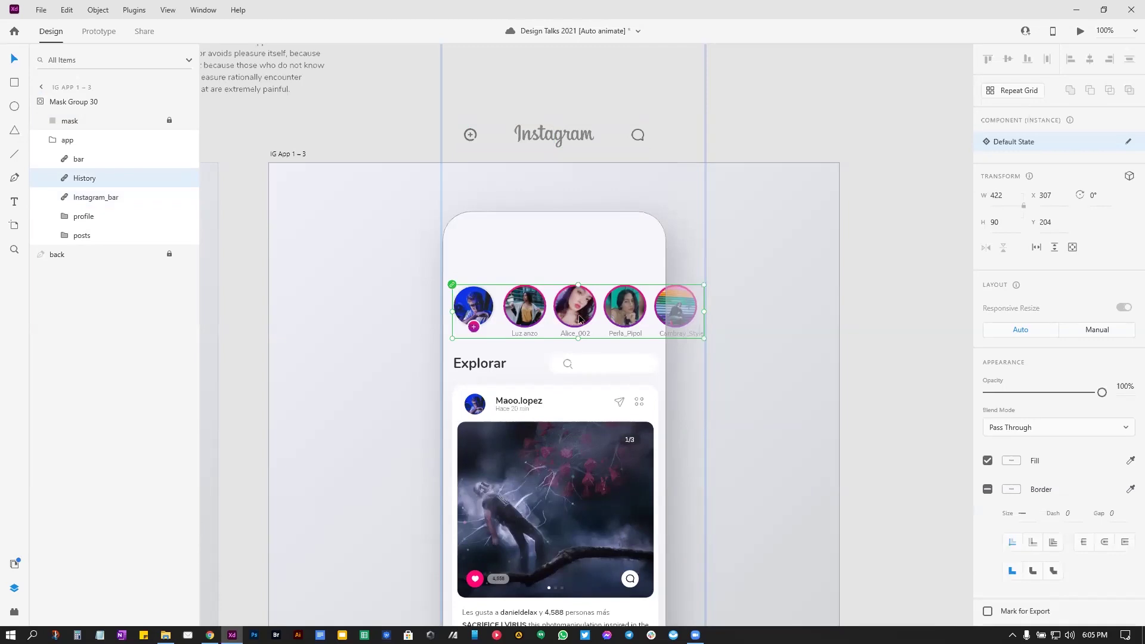
pyautogui.moveTo(579, 316); pyautogui.dragTo(611, 185)
pyautogui.moveTo(743, 285); pyautogui.dragTo(791, 185)
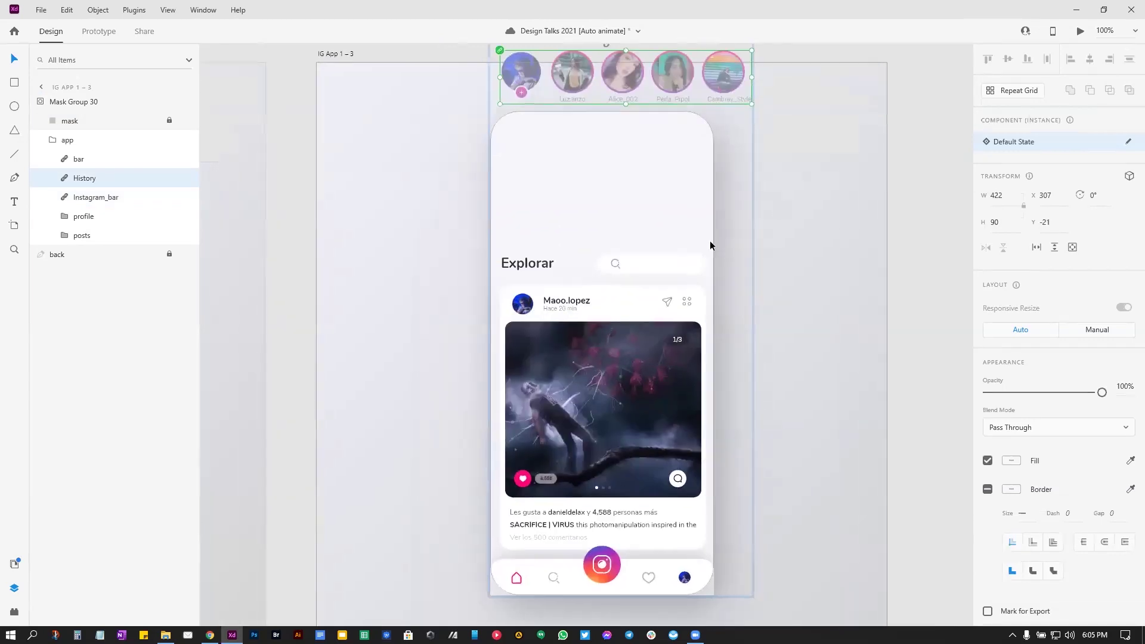
# Step: Set the opacity of the Explorar title and the search bar on IG App 1 – 3 to 0%
pyautogui.doubleClick(535, 265)
pyautogui.keyDown('shift'); pyautogui.click(649, 265); pyautogui.keyUp('shift')
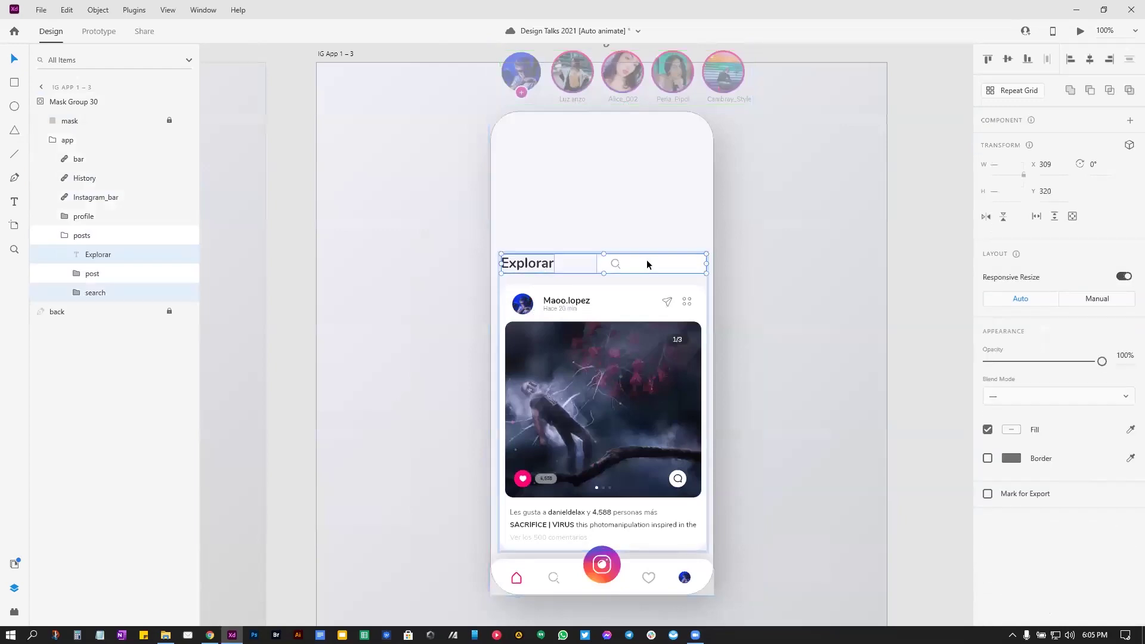
pyautogui.moveTo(1102, 361); pyautogui.dragTo(987, 362)
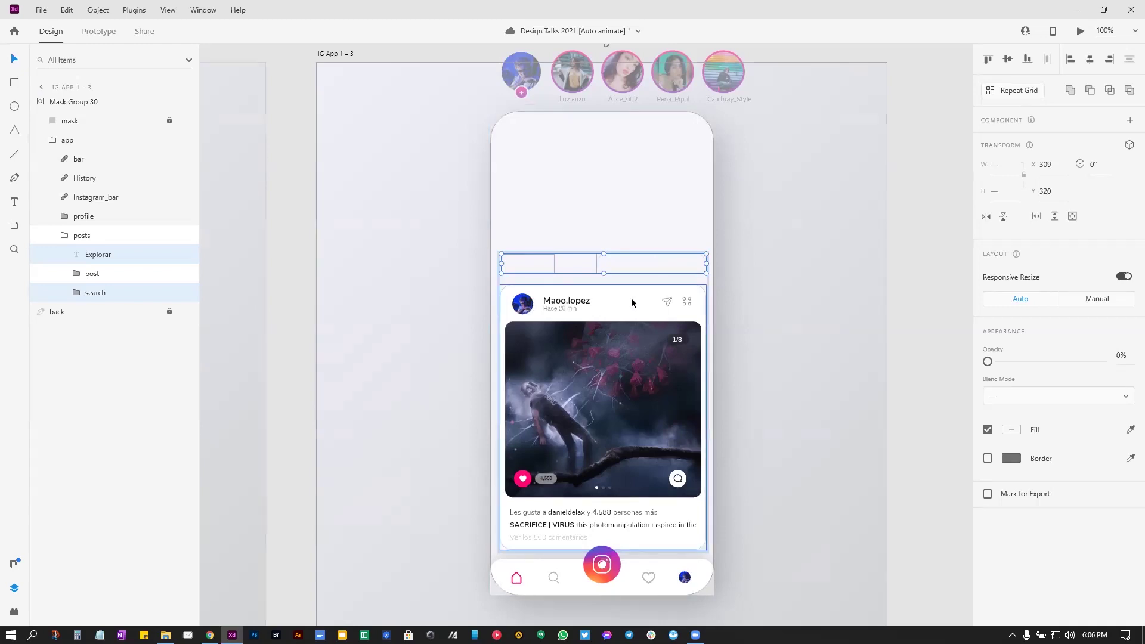
# Step: Fade the post's name and icons groups and its back post card on IG App 1 – 3 to 0% opacity
pyautogui.doubleClick(521, 306)
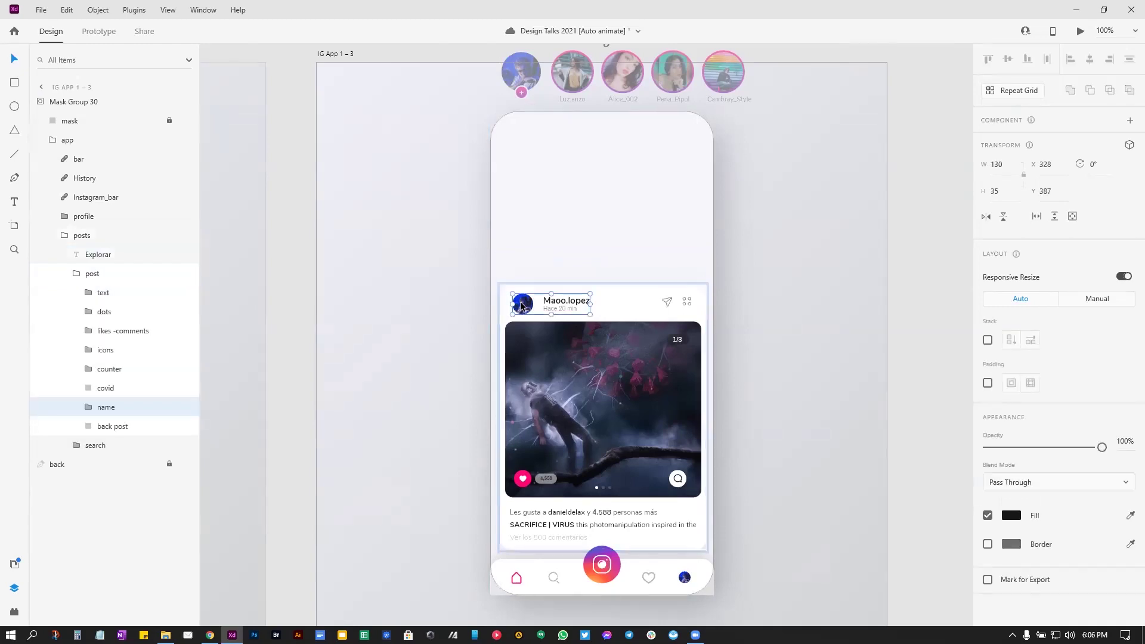
pyautogui.keyDown('shift'); pyautogui.click(667, 306); pyautogui.keyUp('shift')
pyautogui.moveTo(1104, 442); pyautogui.dragTo(894, 448)
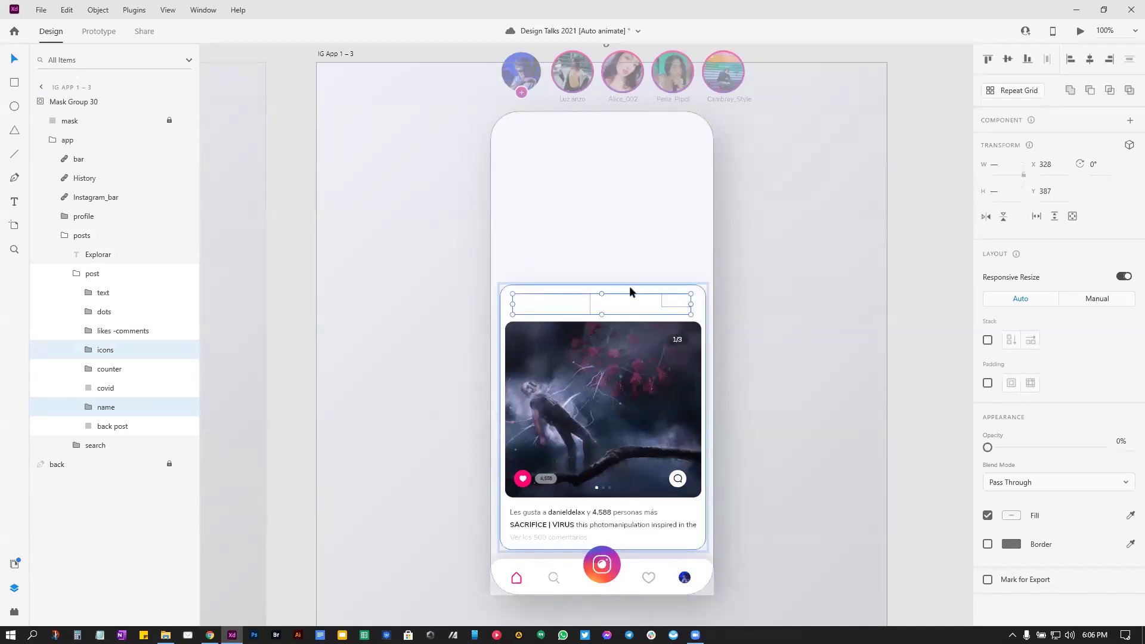
pyautogui.click(632, 291)
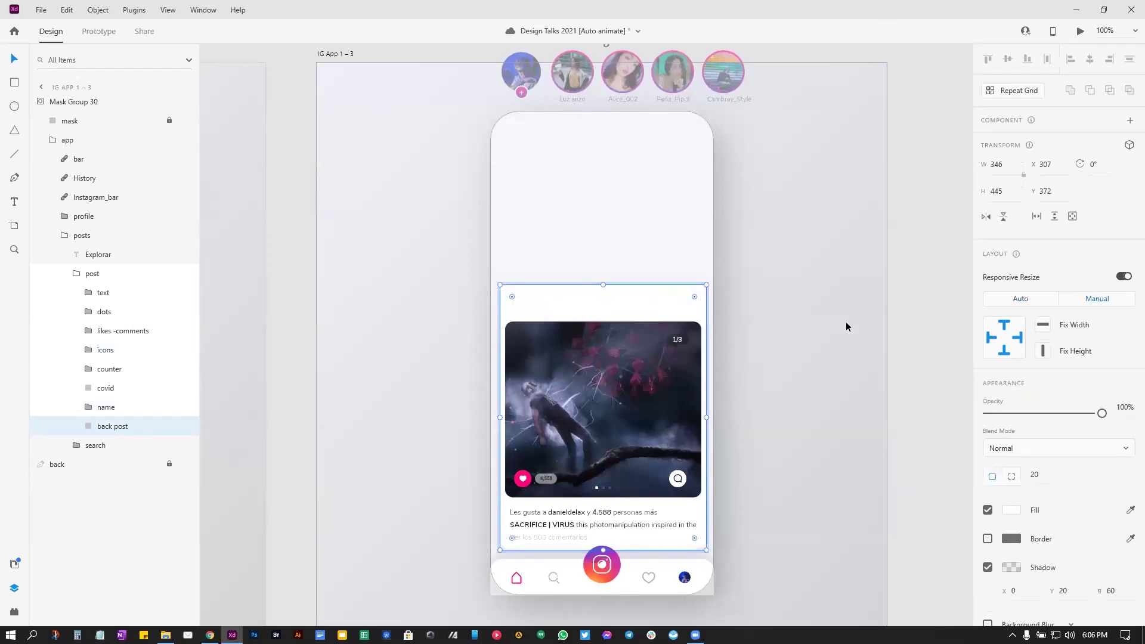
pyautogui.moveTo(1102, 416); pyautogui.dragTo(913, 412)
# Step: Enlarge the covid post image to the phone's full width, 375 by 336, and move it up to the phone's top edge at Y 81
pyautogui.click(624, 335)
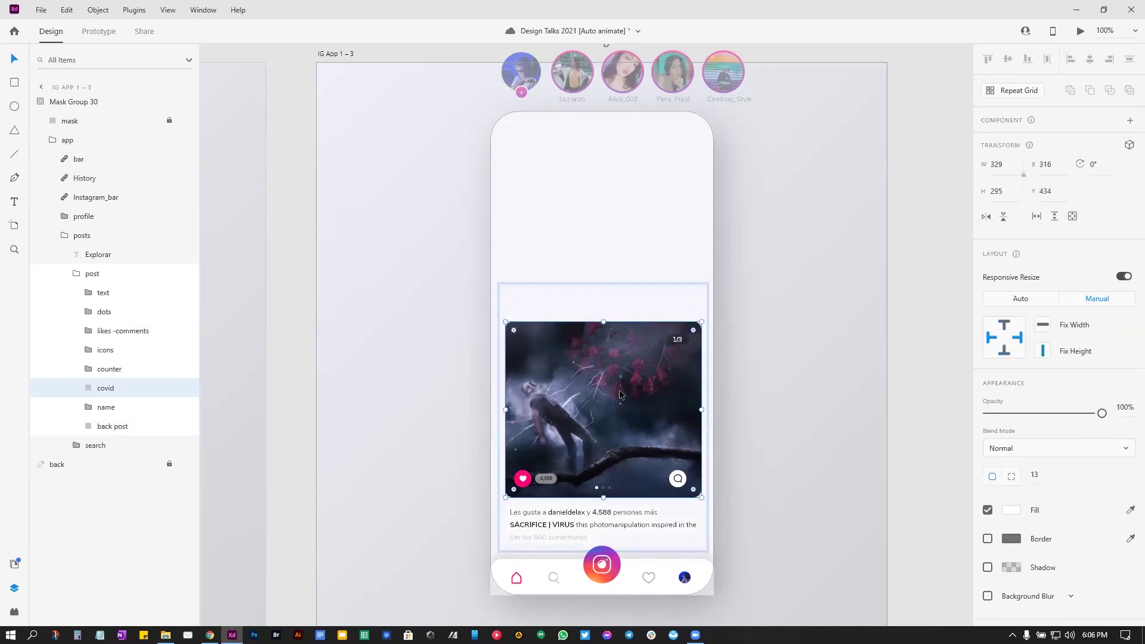
pyautogui.moveTo(702, 320); pyautogui.dragTo(713, 308)
pyautogui.moveTo(499, 306); pyautogui.dragTo(476, 294)
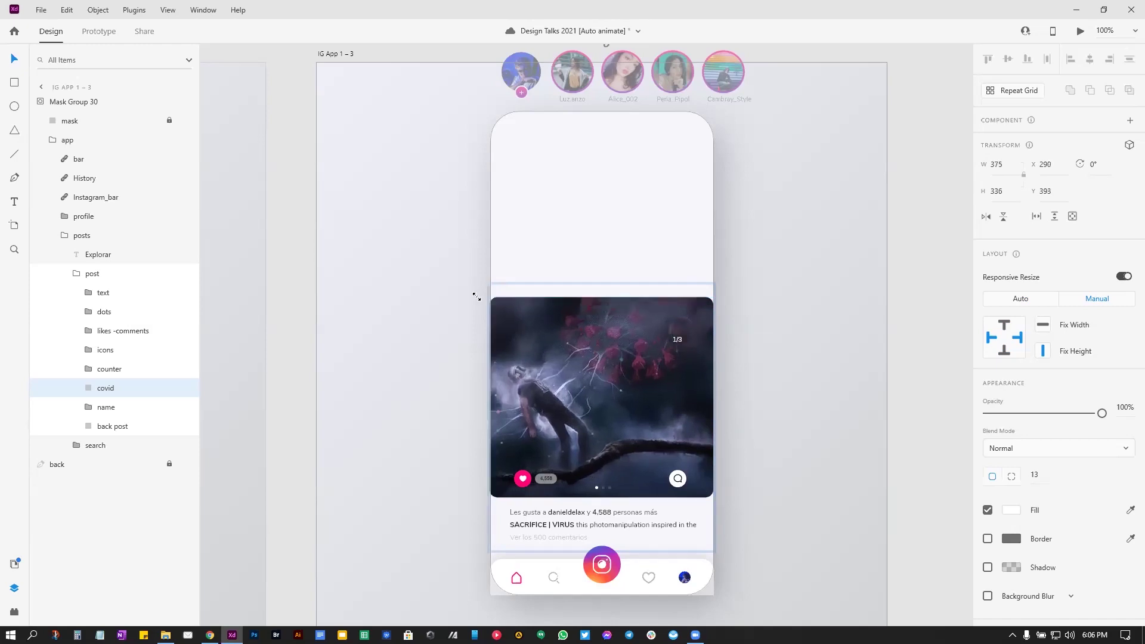
pyautogui.moveTo(614, 383); pyautogui.dragTo(611, 214)
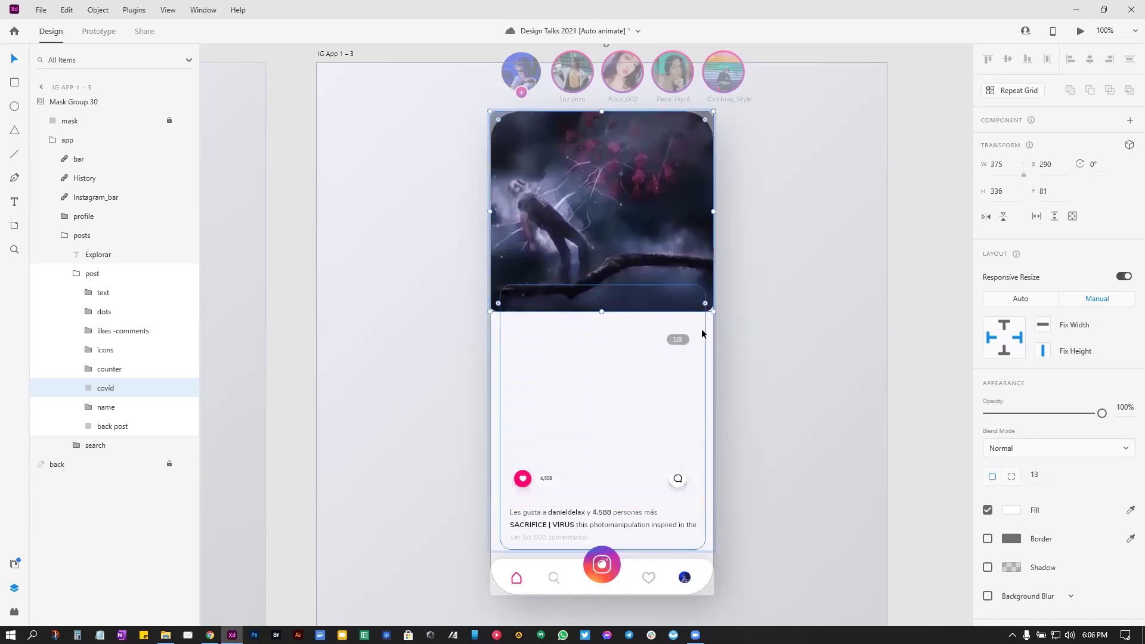
# Step: Move the 1/3 counter onto the image's lower corner at Y 378 and the likes-comments row just below the image at Y 443
pyautogui.moveTo(679, 339); pyautogui.dragTo(681, 297)
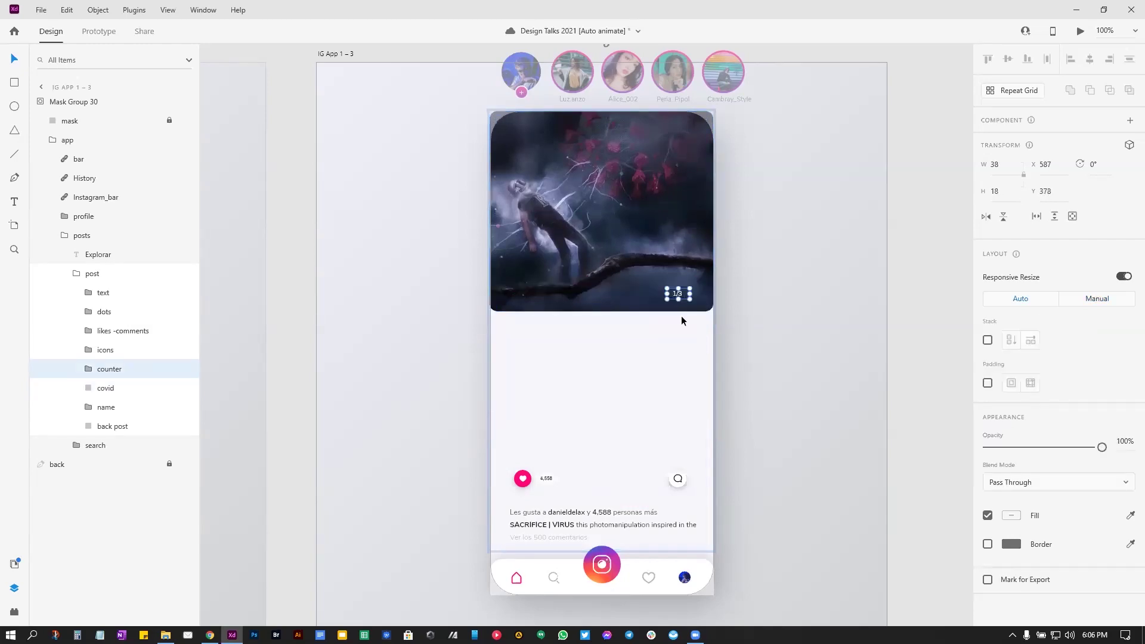
pyautogui.click(678, 480)
pyautogui.moveTo(678, 480); pyautogui.dragTo(679, 337)
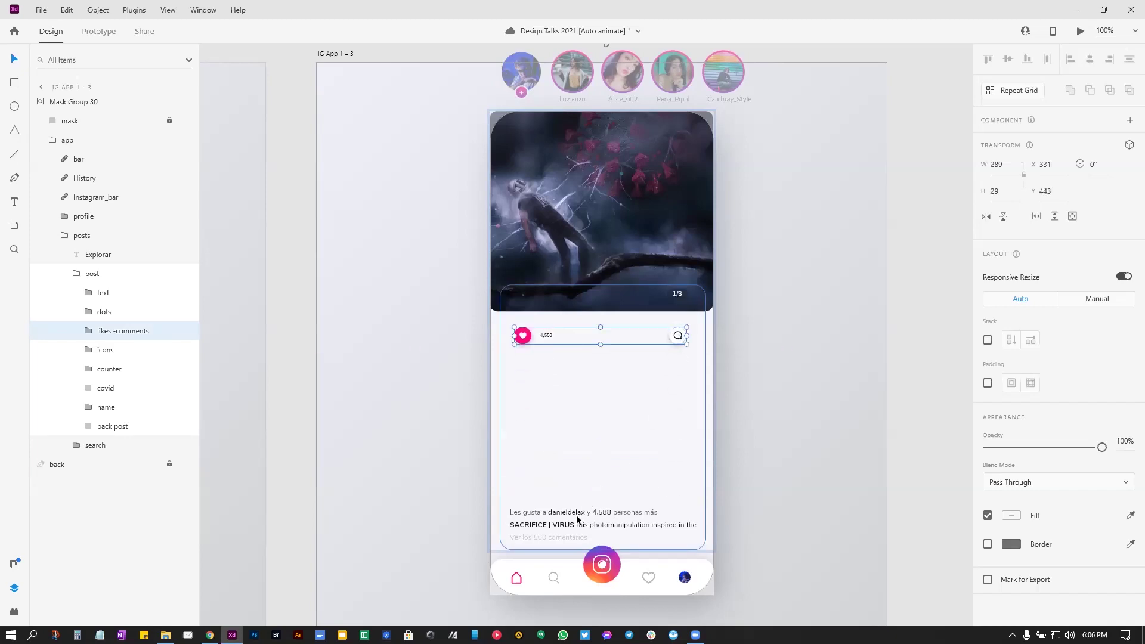
# Step: Move the carousel dots group up onto the lower part of the post image at Y 385
pyautogui.click(601, 488)
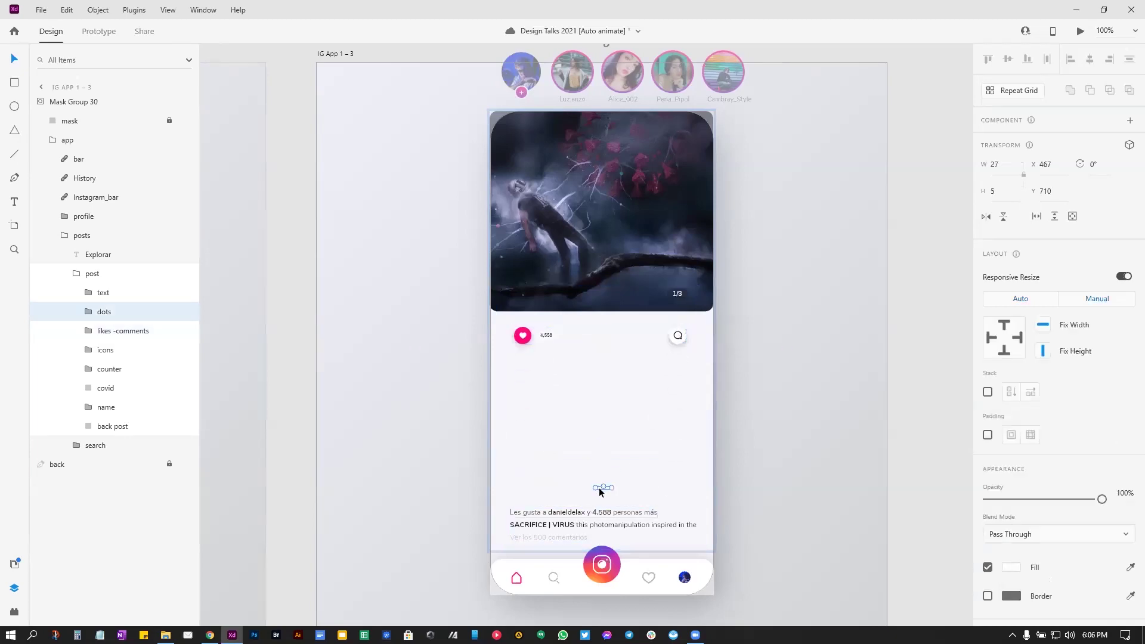
pyautogui.scroll(3, 594, 480)
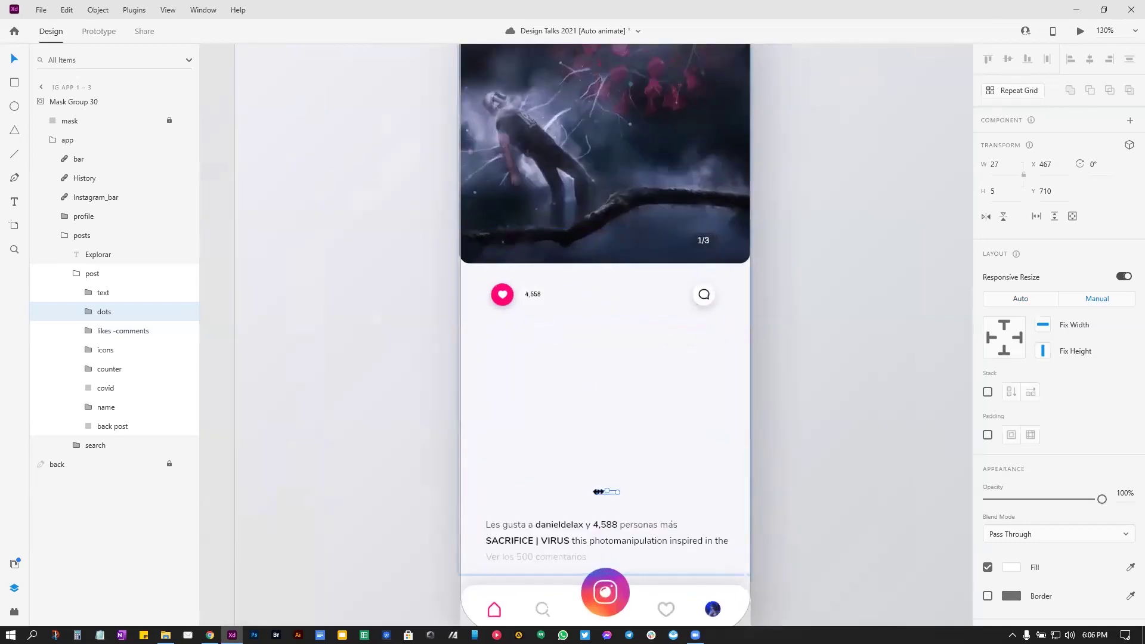
pyautogui.scroll(5, 609, 492)
pyautogui.moveTo(589, 489); pyautogui.dragTo(616, 71)
pyautogui.hotkey('ctrl', '1')
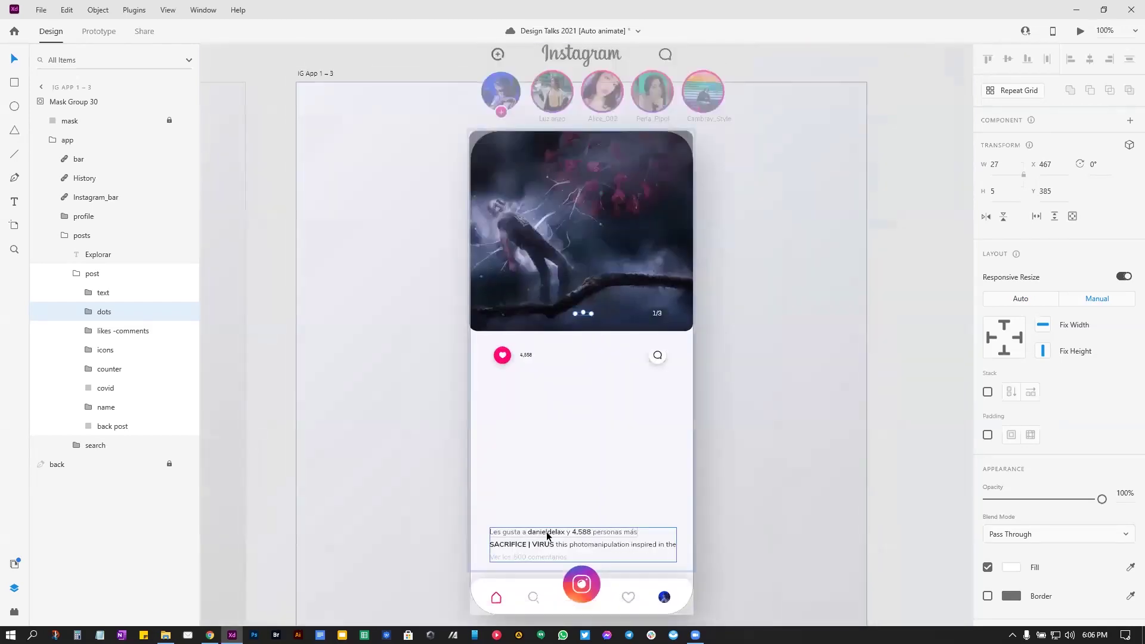
# Step: Move the post's text group up beneath the likes-comments row to Y 501
pyautogui.click(546, 536)
pyautogui.moveTo(546, 535); pyautogui.dragTo(554, 389)
pyautogui.moveTo(580, 427); pyautogui.dragTo(617, 410)
# Step: Bring the loose paragraph text from the pasteboard into the IG App 1 – 3 phone, aligned below the post's caption
pyautogui.scroll(-1, 662, 380)
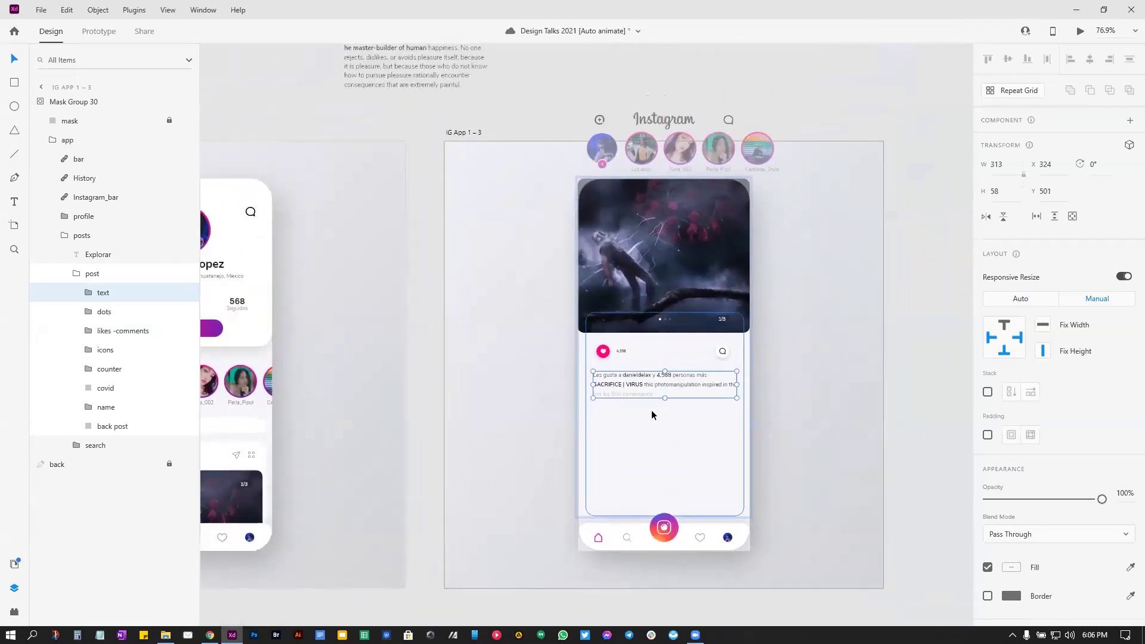
pyautogui.scroll(5, 401, 204)
pyautogui.click(397, 165)
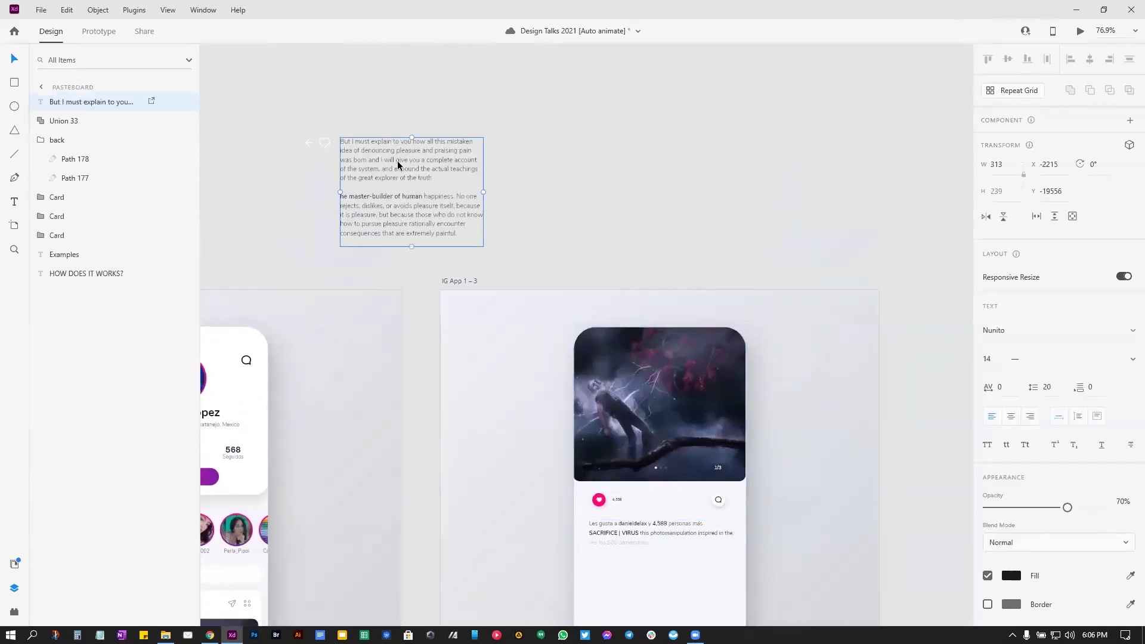
pyautogui.scroll(-1, 261, 314)
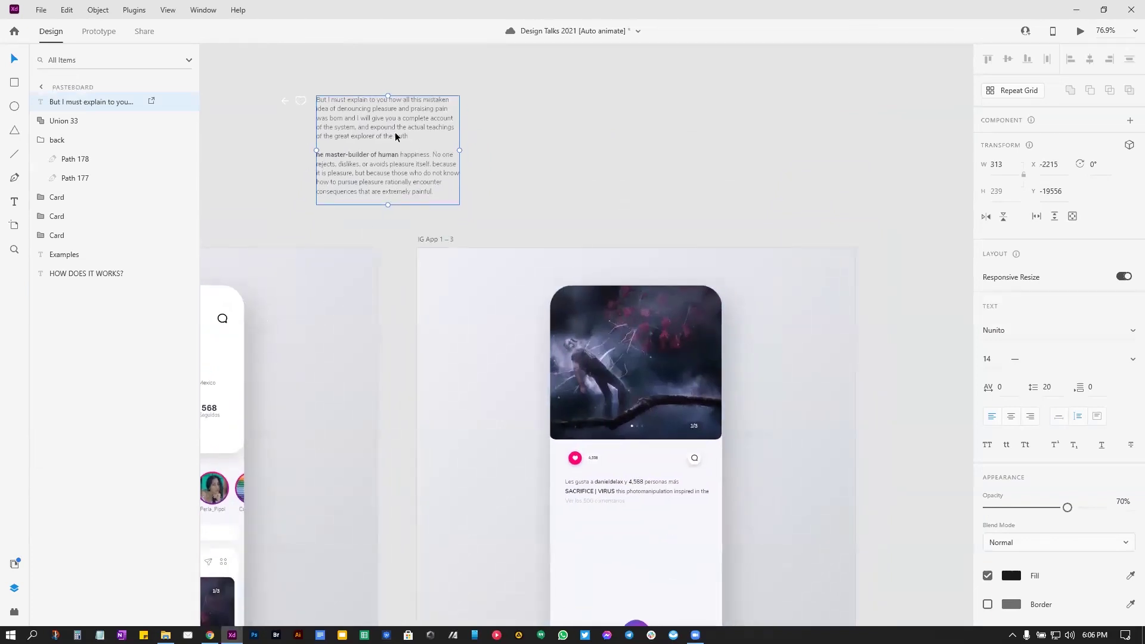
pyautogui.moveTo(390, 135); pyautogui.dragTo(634, 549)
pyautogui.scroll(-5, 634, 546)
pyautogui.moveTo(620, 369); pyautogui.dragTo(622, 371)
# Step: Place the loose heart icon on the image's lower left and the back arrow at its upper left, X 316, Y 118
pyautogui.scroll(5, 571, 321)
pyautogui.moveTo(301, 88); pyautogui.dragTo(573, 419)
pyautogui.moveTo(282, 89); pyautogui.dragTo(565, 296)
pyautogui.moveTo(621, 376); pyautogui.dragTo(752, 268)
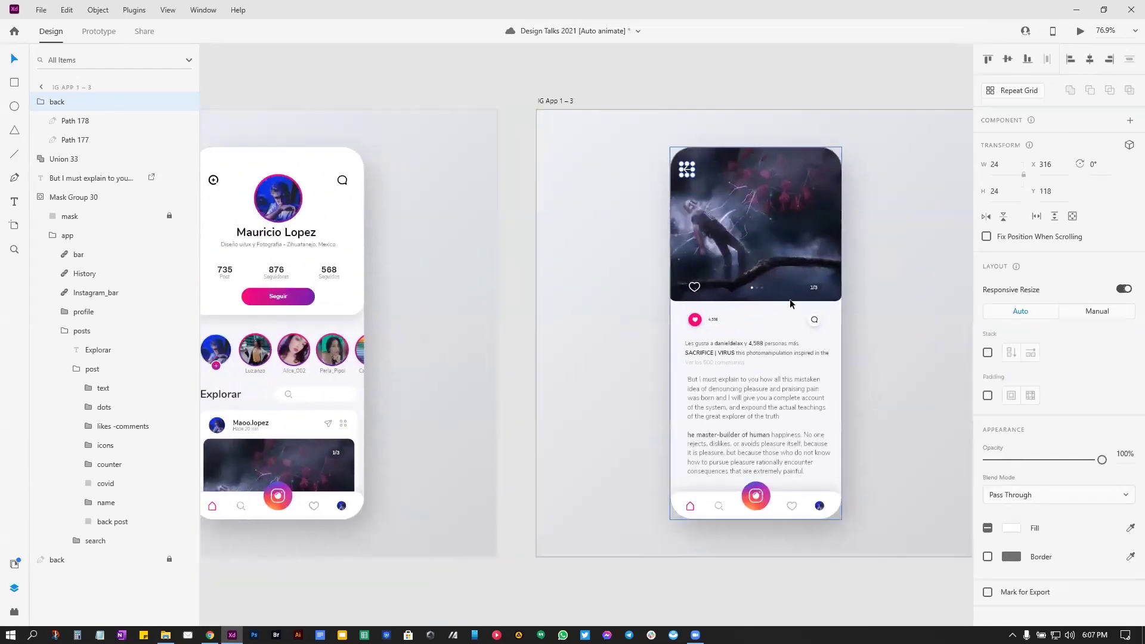
# Step: In Prototype mode, link the covid post image on IG App 1 – 1 to IG App 1 – 3 with a Tap trigger and Auto-Animate
pyautogui.scroll(2, 672, 409)
pyautogui.hscroll(-2, 672, 409)
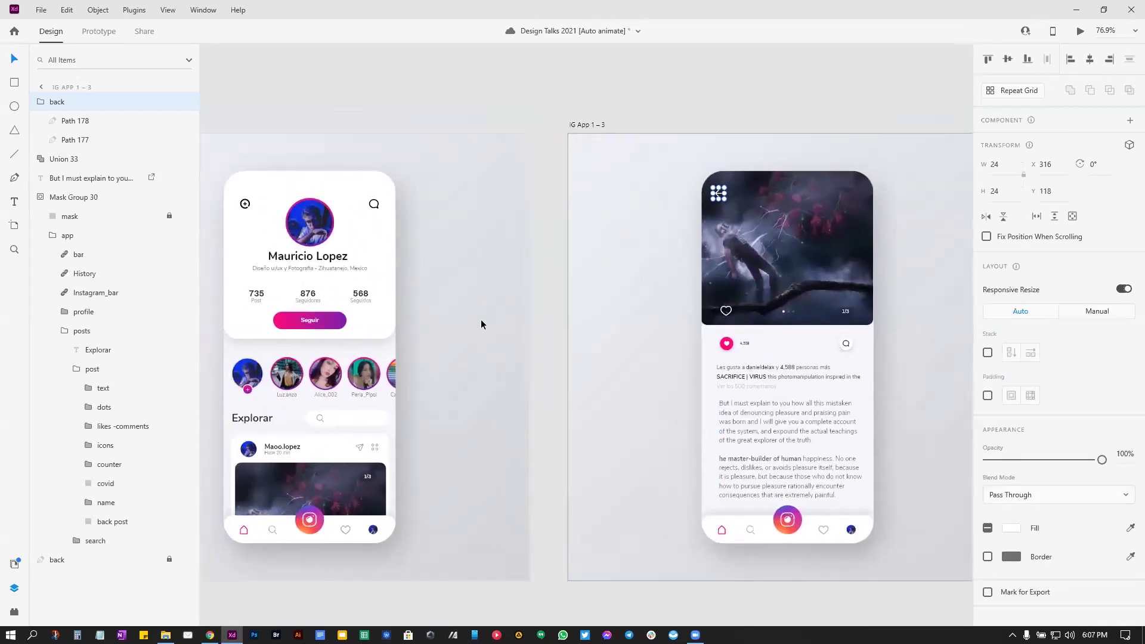
pyautogui.scroll(-4, 629, 366)
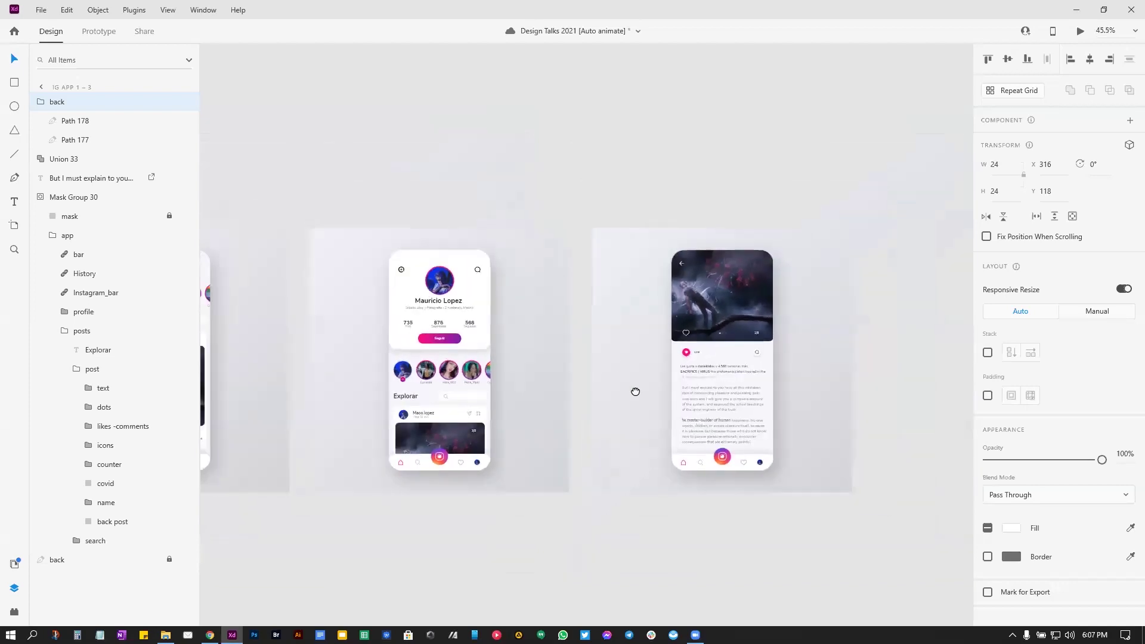
pyautogui.doubleClick(327, 404)
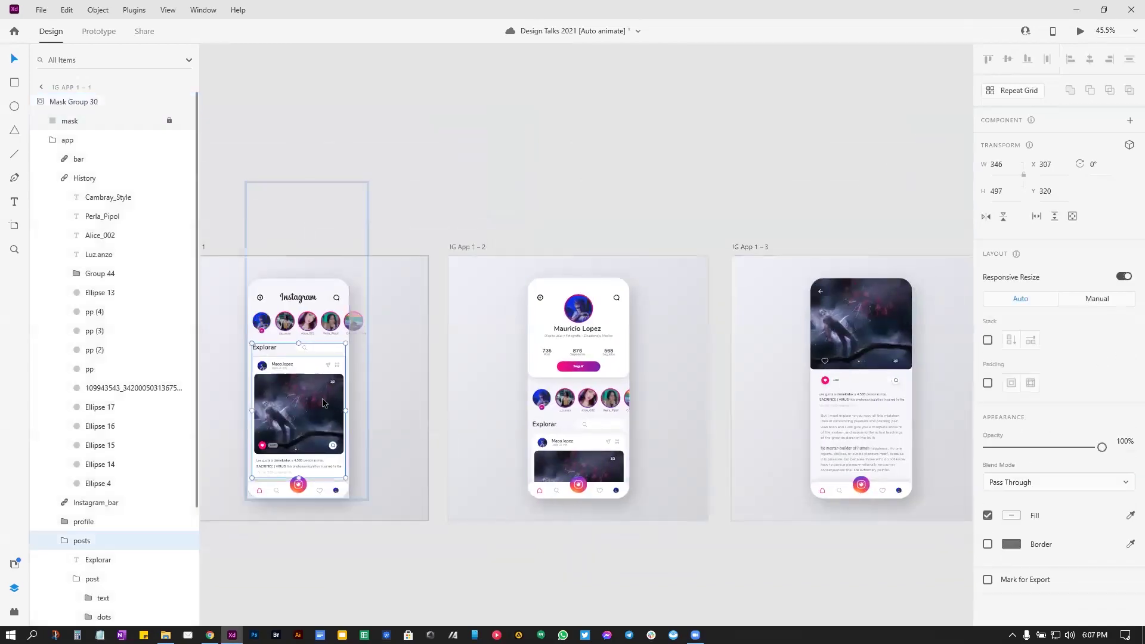
pyautogui.doubleClick(322, 399)
pyautogui.doubleClick(322, 398)
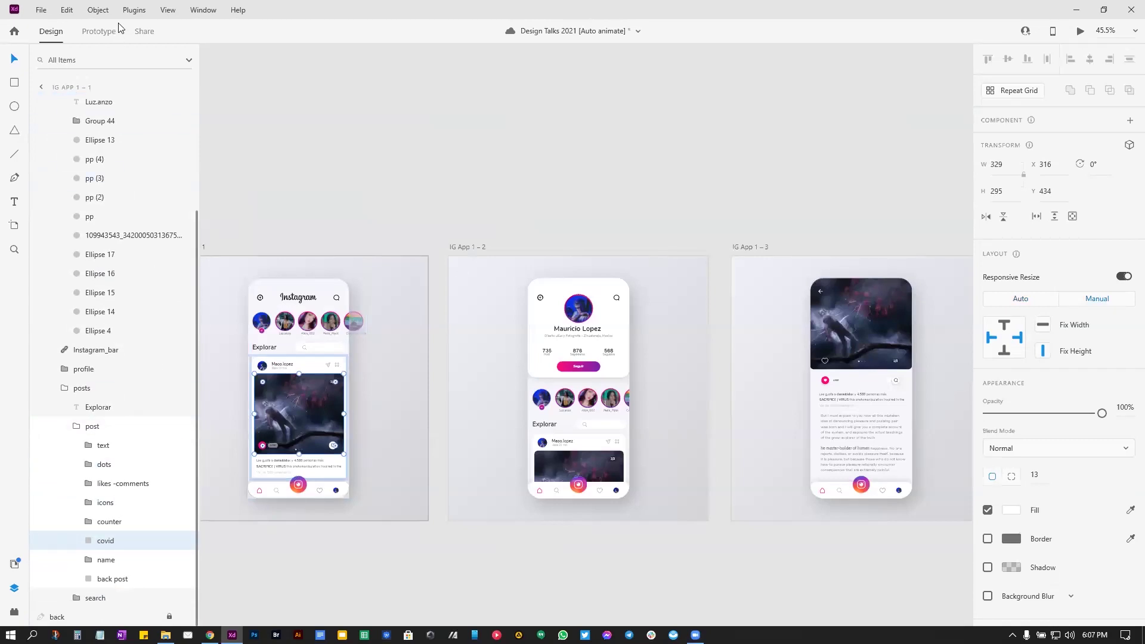
pyautogui.click(100, 32)
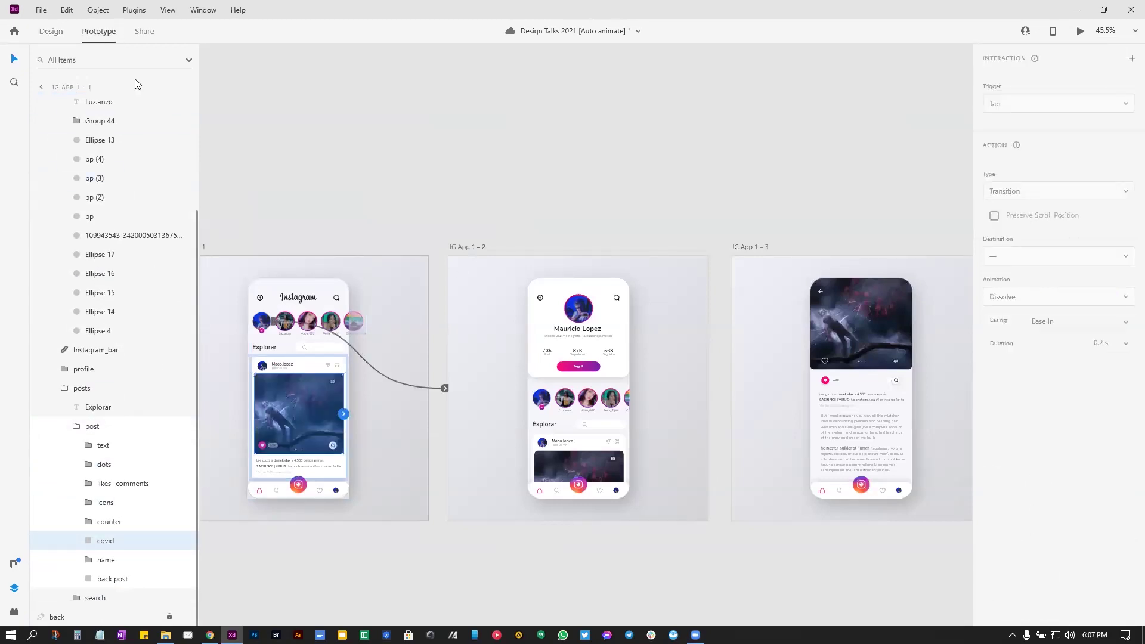
pyautogui.moveTo(344, 414); pyautogui.dragTo(756, 352)
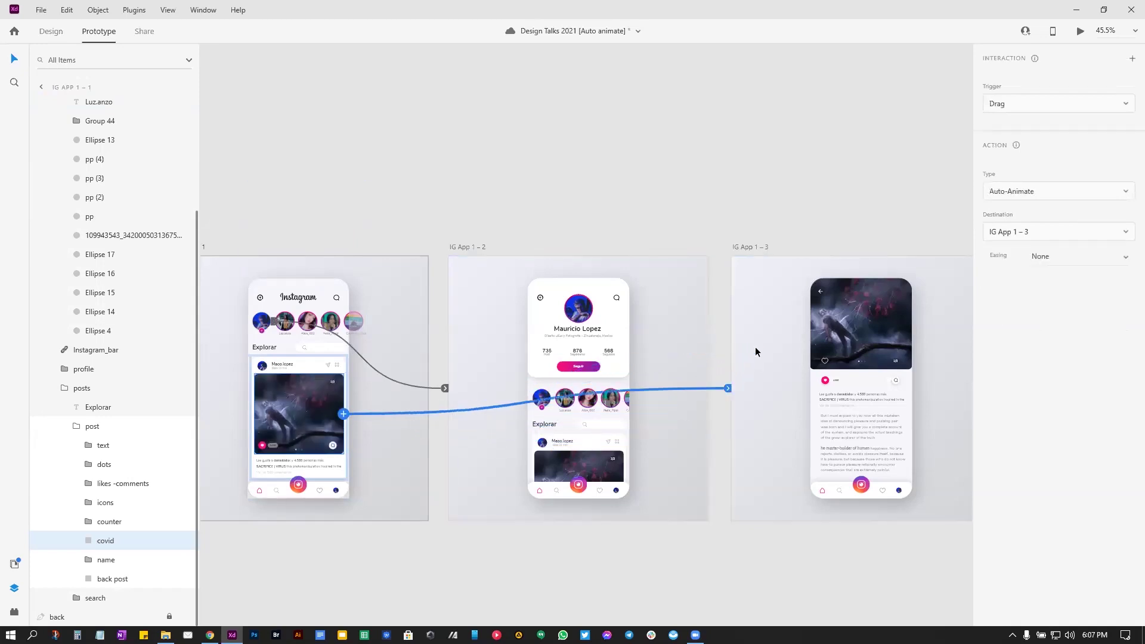
pyautogui.click(1034, 111)
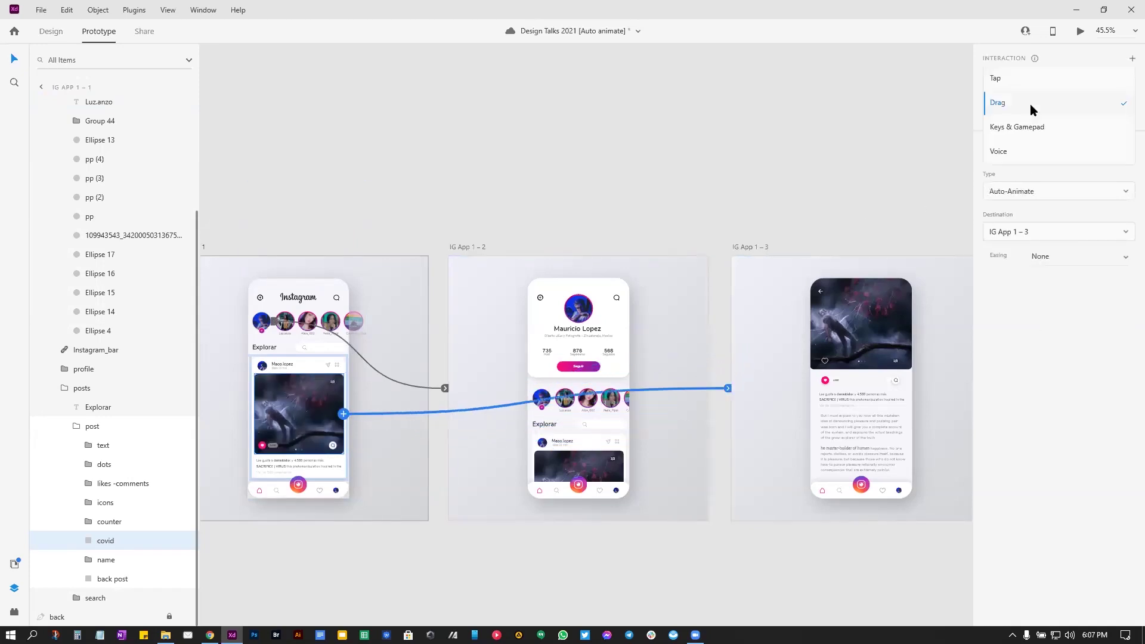
pyautogui.click(1028, 82)
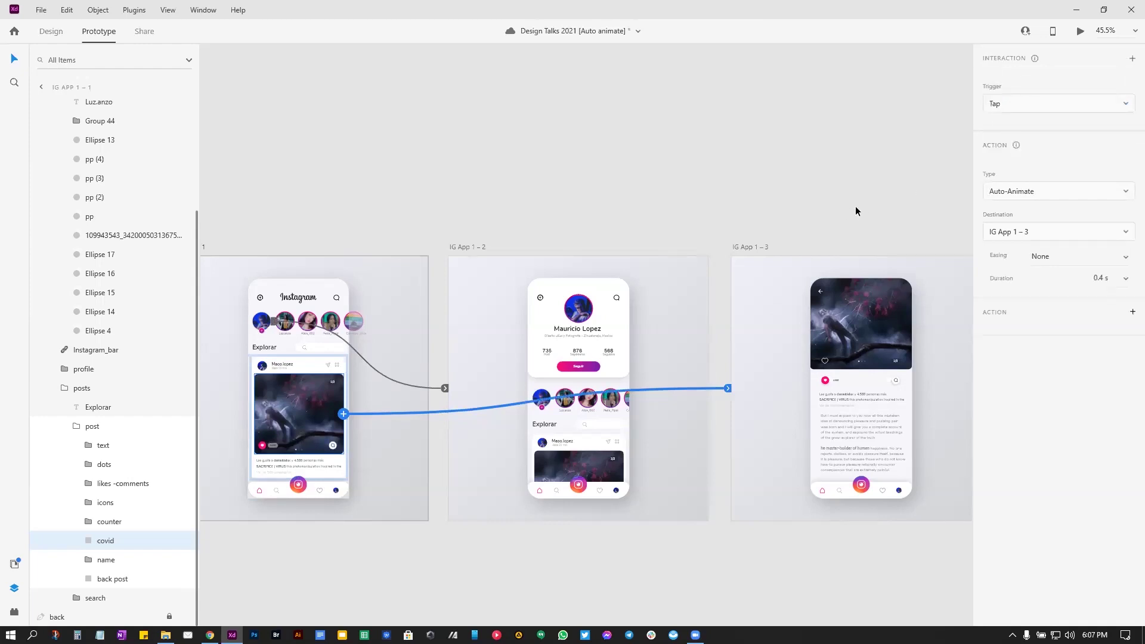
# Step: Link the back arrow on IG App 1 – 3 to IG App 1 – 1 with Tap and Auto-Animate, using Ease Out easing
pyautogui.click(822, 292)
pyautogui.scroll(3, 818, 299)
pyautogui.moveTo(758, 338); pyautogui.dragTo(859, 242)
pyautogui.scroll(-2, 821, 260)
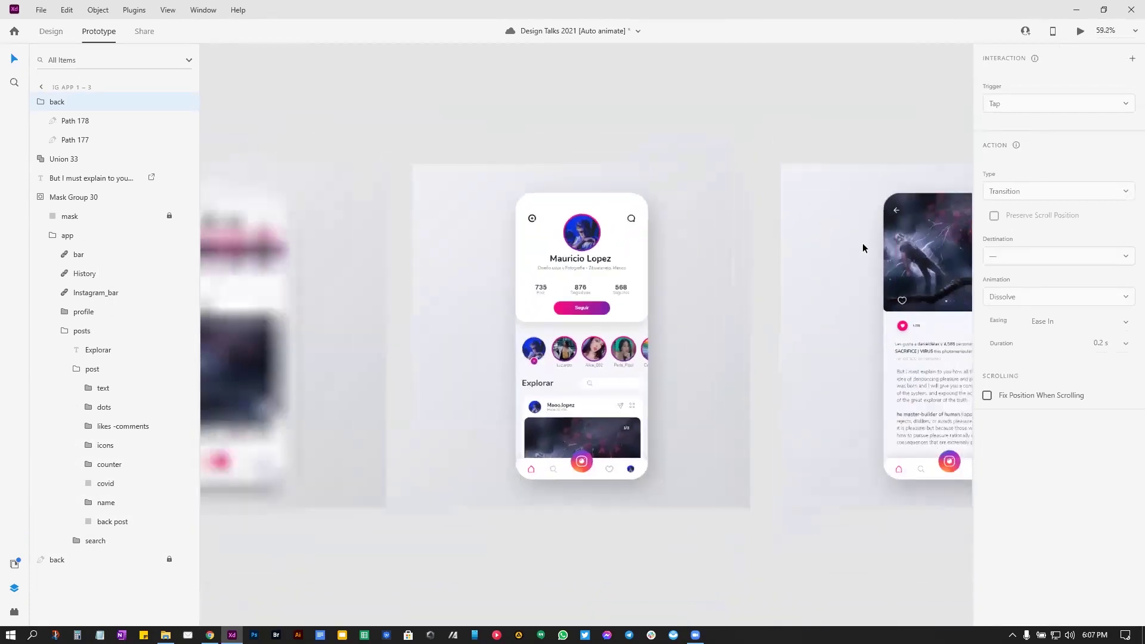
pyautogui.moveTo(393, 353); pyautogui.dragTo(377, 346)
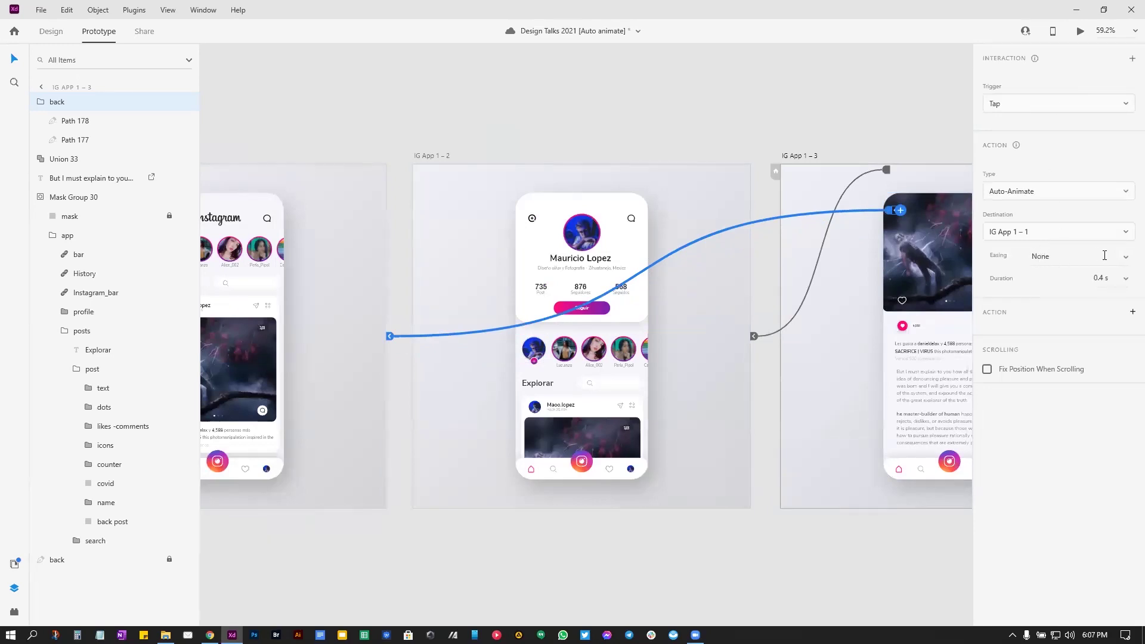
pyautogui.click(1127, 260)
pyautogui.click(1095, 264)
# Step: Set the easing of the post image's link to IG App 1 – 3 to Ease Out
pyautogui.click(255, 355)
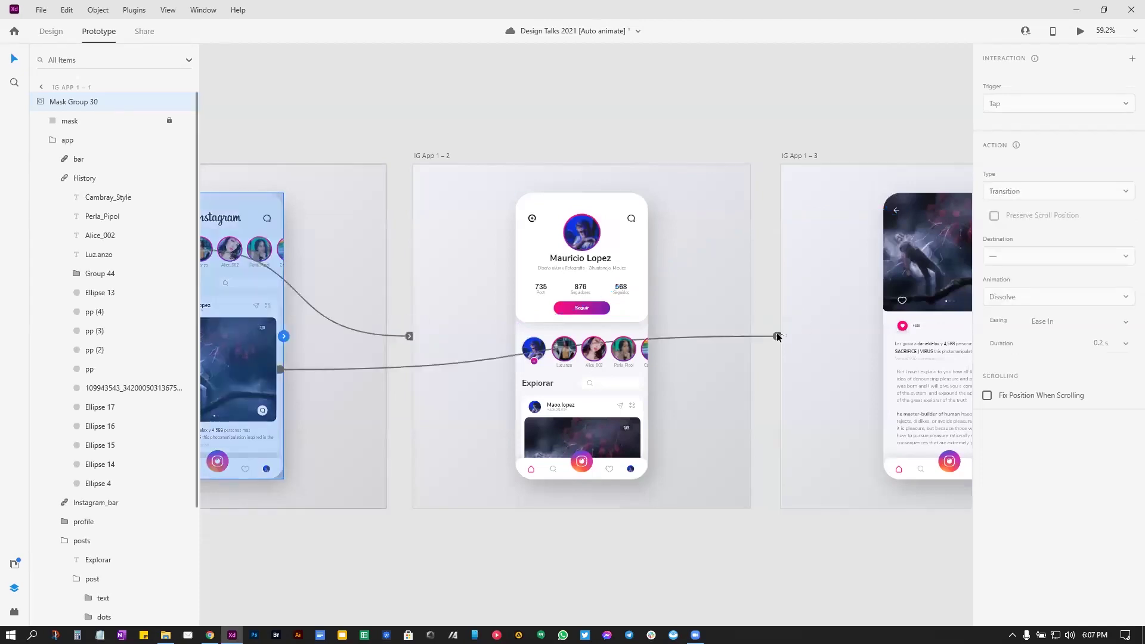
pyautogui.moveTo(777, 336); pyautogui.dragTo(778, 336)
pyautogui.click(1126, 260)
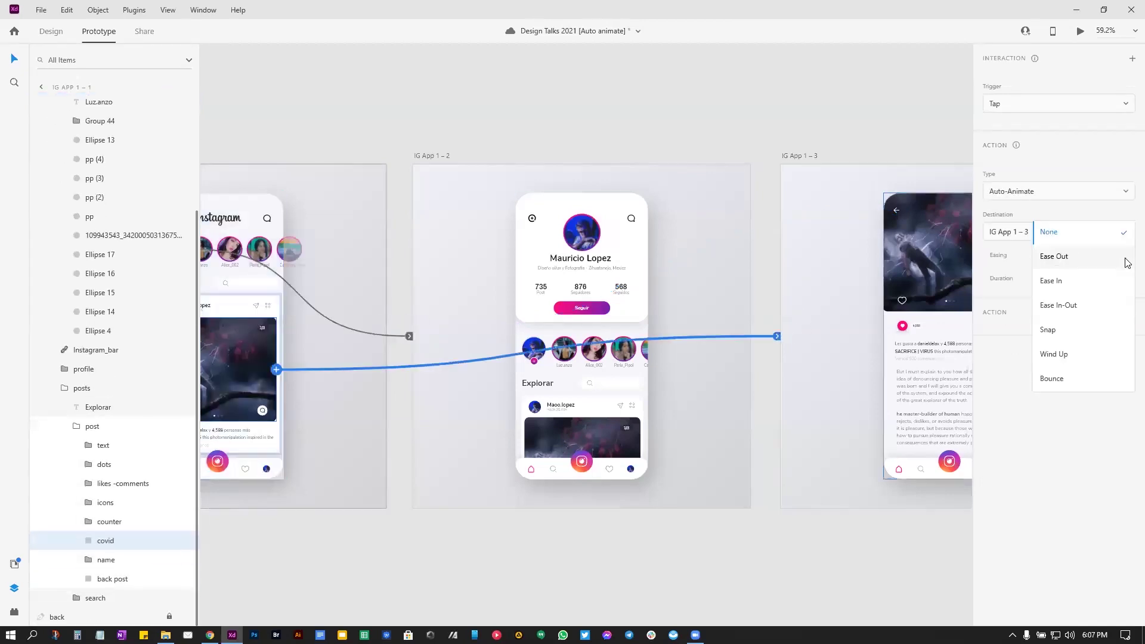
pyautogui.click(1089, 257)
# Step: Preview the prototype from IG App 1 – 1, opening the post detail from its image and returning with the back arrow several times
pyautogui.click(552, 141)
pyautogui.moveTo(552, 141); pyautogui.dragTo(711, 141)
pyautogui.click(231, 156)
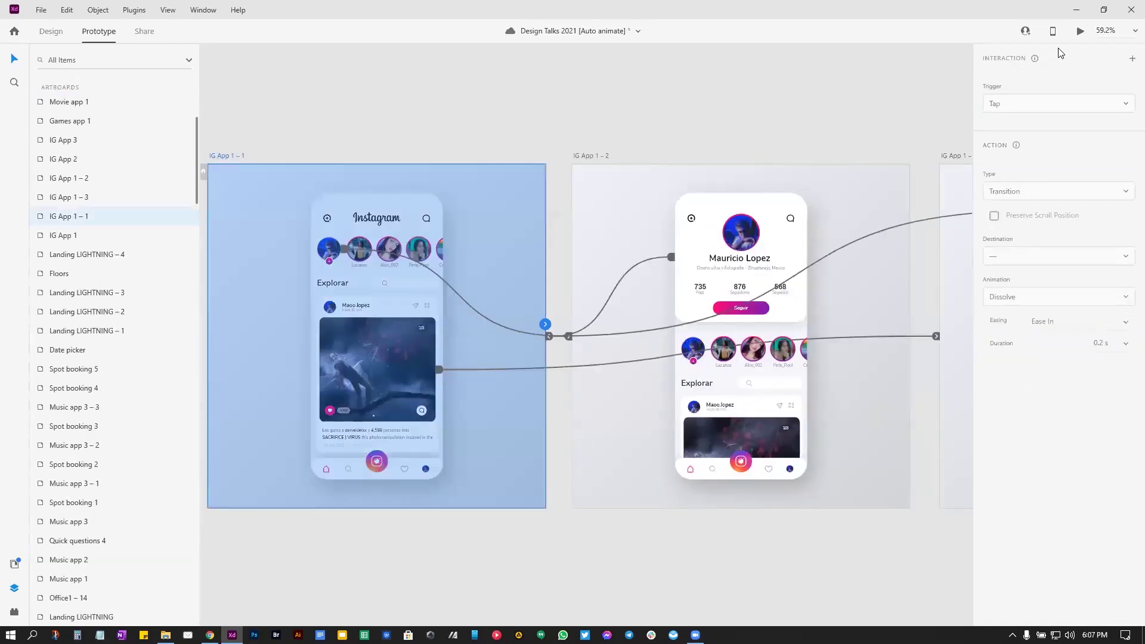
pyautogui.click(1080, 31)
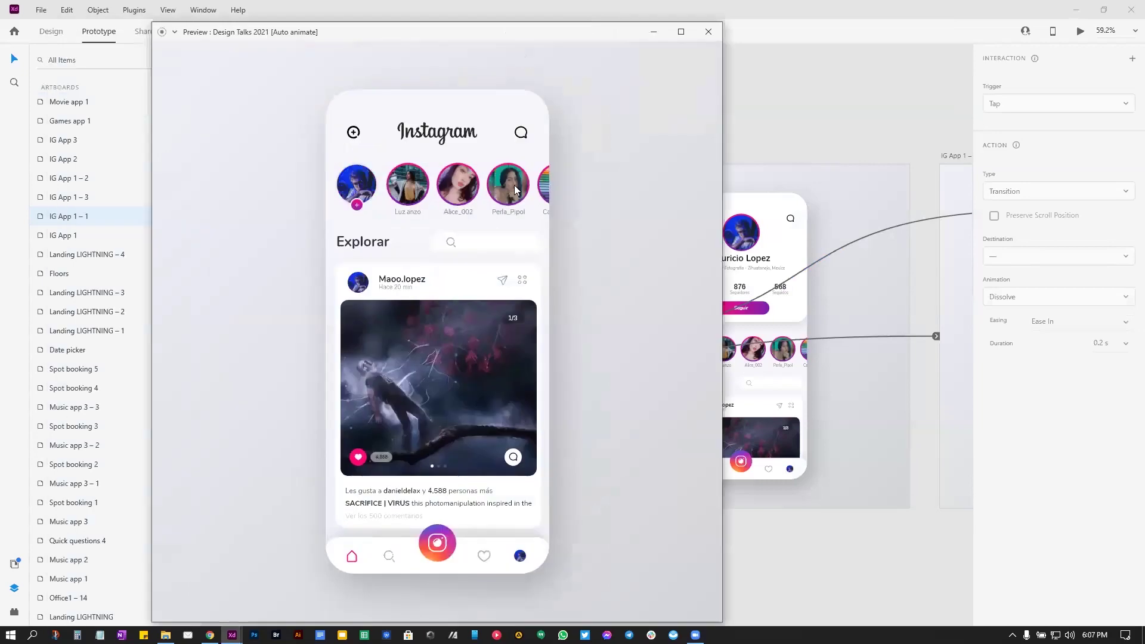
pyautogui.click(460, 351)
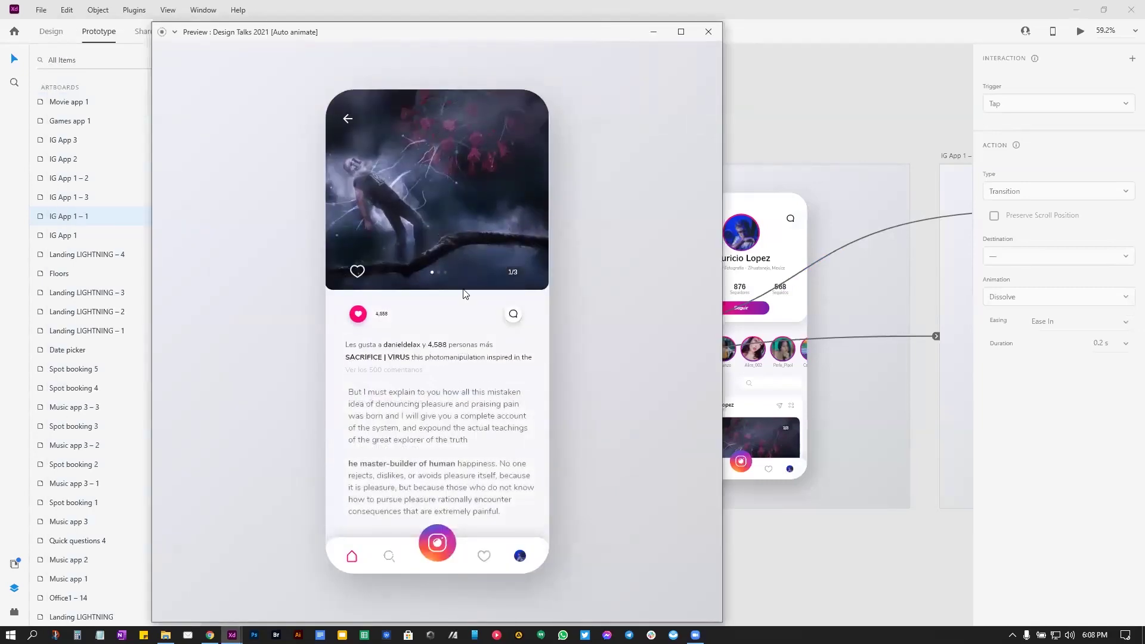
pyautogui.click(349, 121)
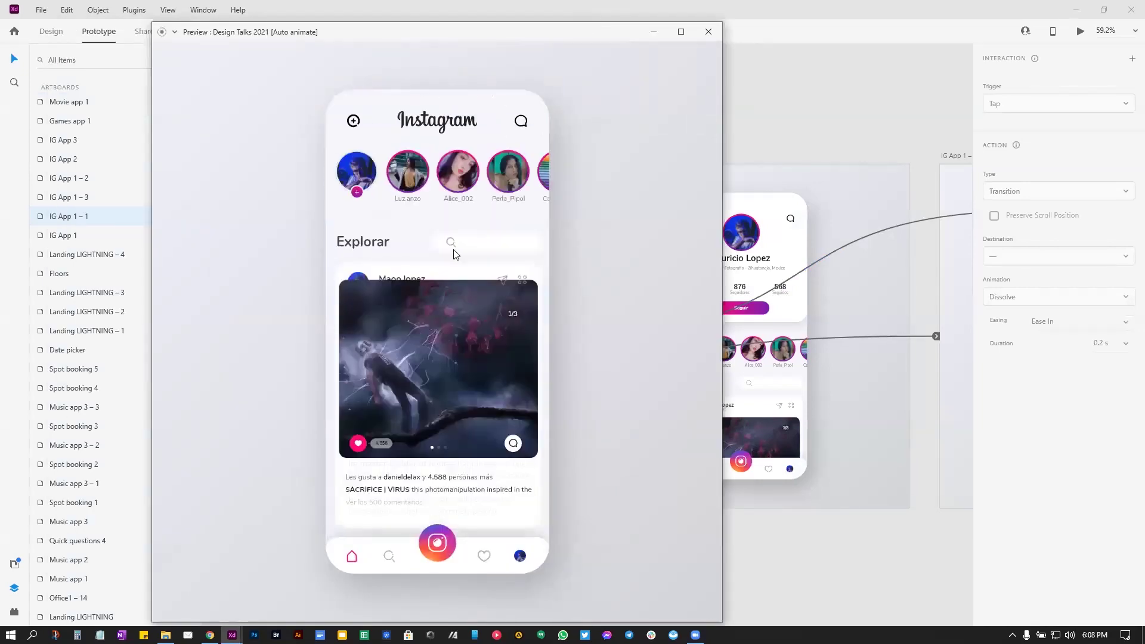
pyautogui.click(471, 349)
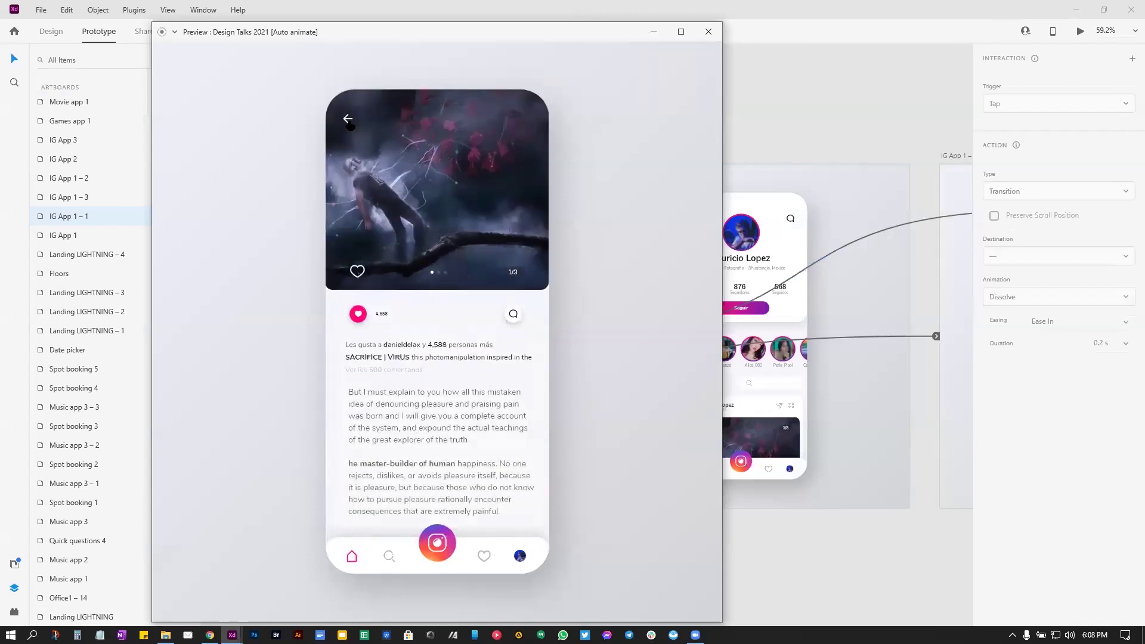
pyautogui.click(349, 122)
pyautogui.click(436, 375)
pyautogui.click(347, 122)
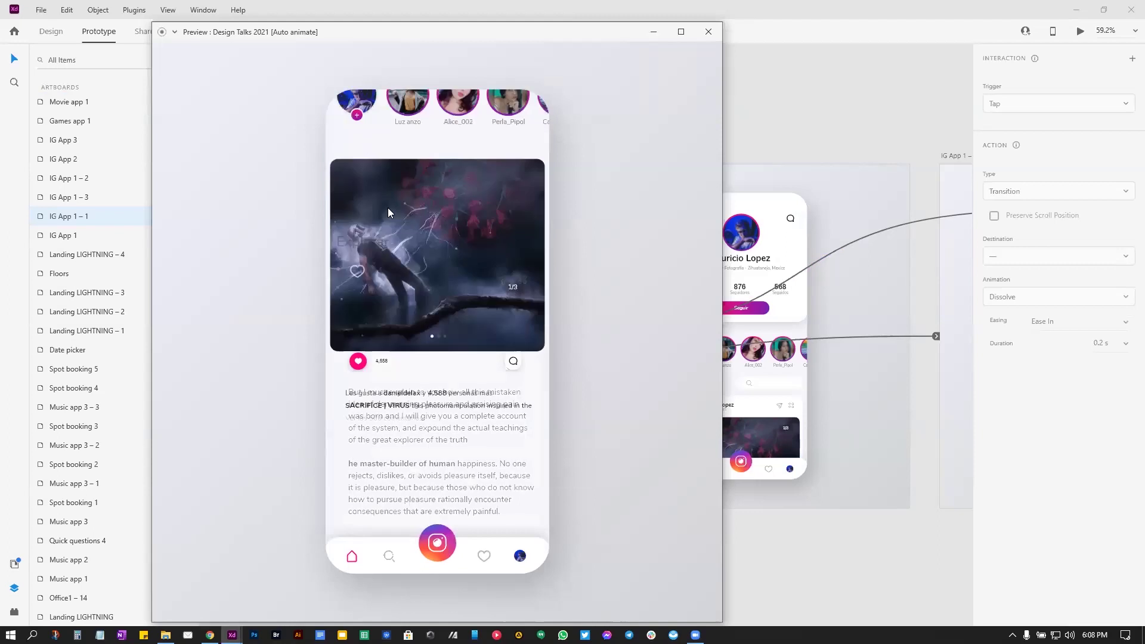
# Step: Check the post image's transition to the detail screen and back once more, and close the preview
pyautogui.click(445, 434)
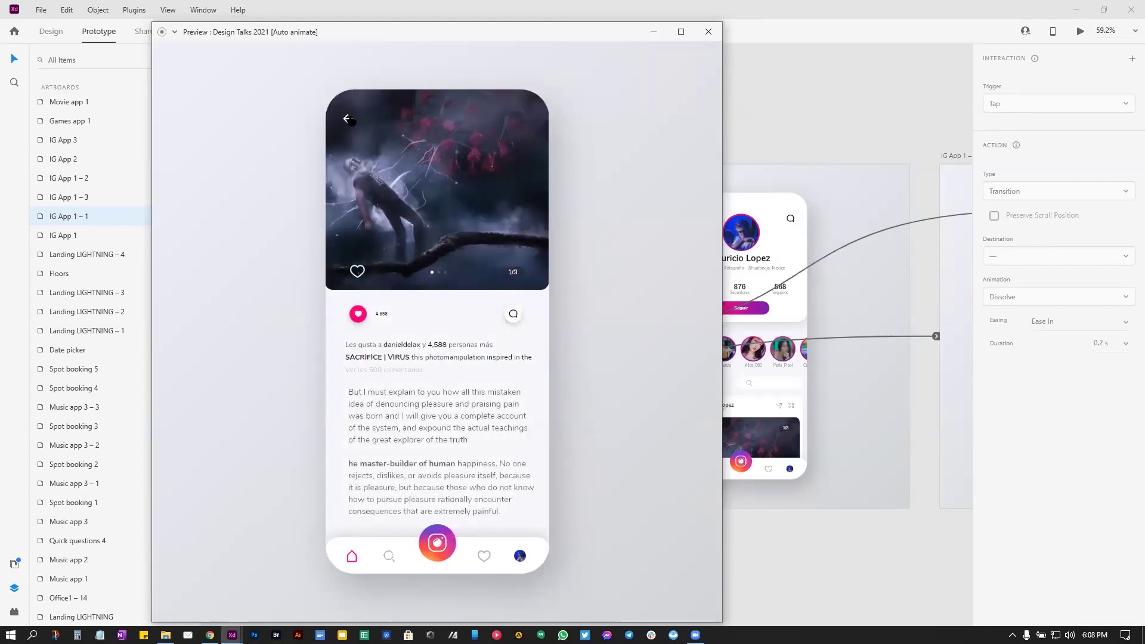
pyautogui.click(352, 122)
pyautogui.click(447, 431)
pyautogui.click(765, 113)
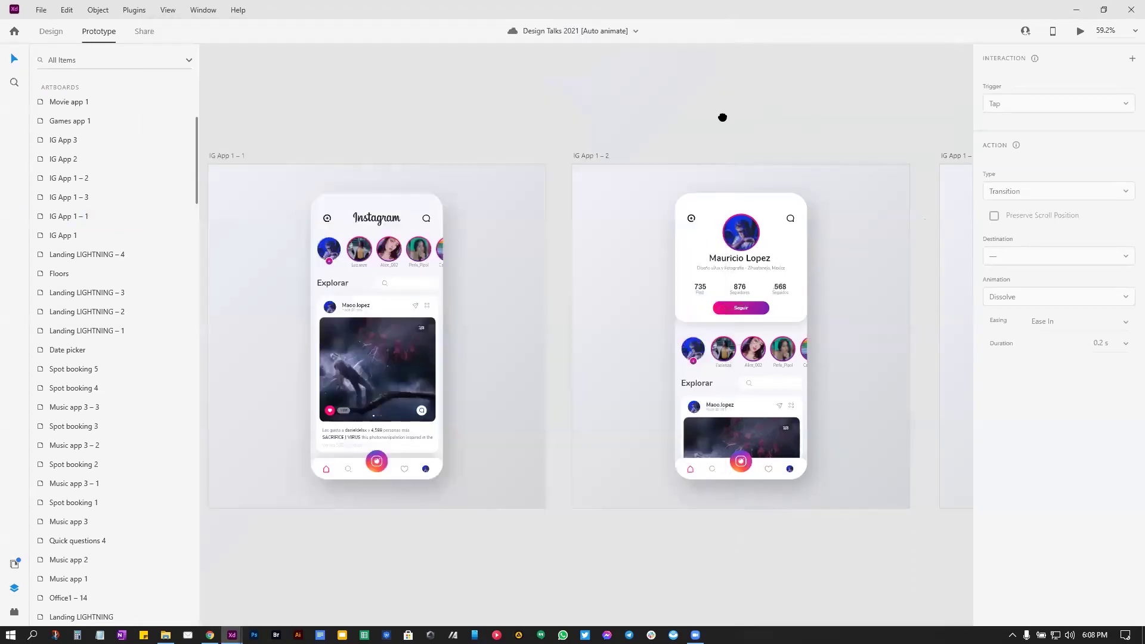
# Step: Copy the long paragraph below the caption on IG App 1 – 3 and return to Design mode
pyautogui.hscroll(4, 864, 306)
pyautogui.click(865, 357)
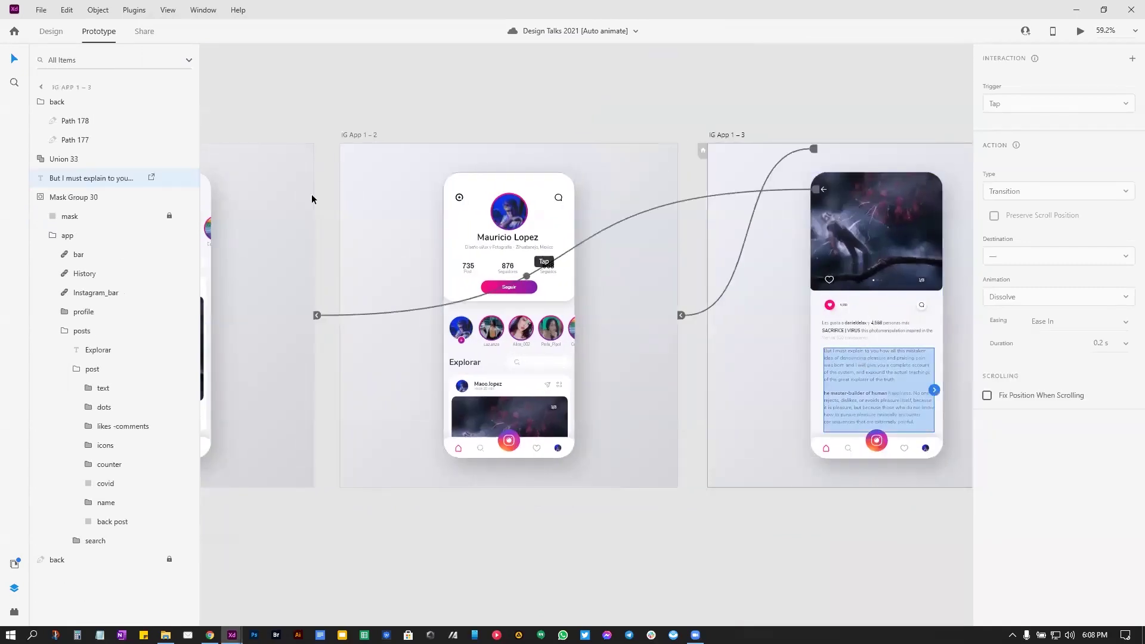
pyautogui.click(55, 34)
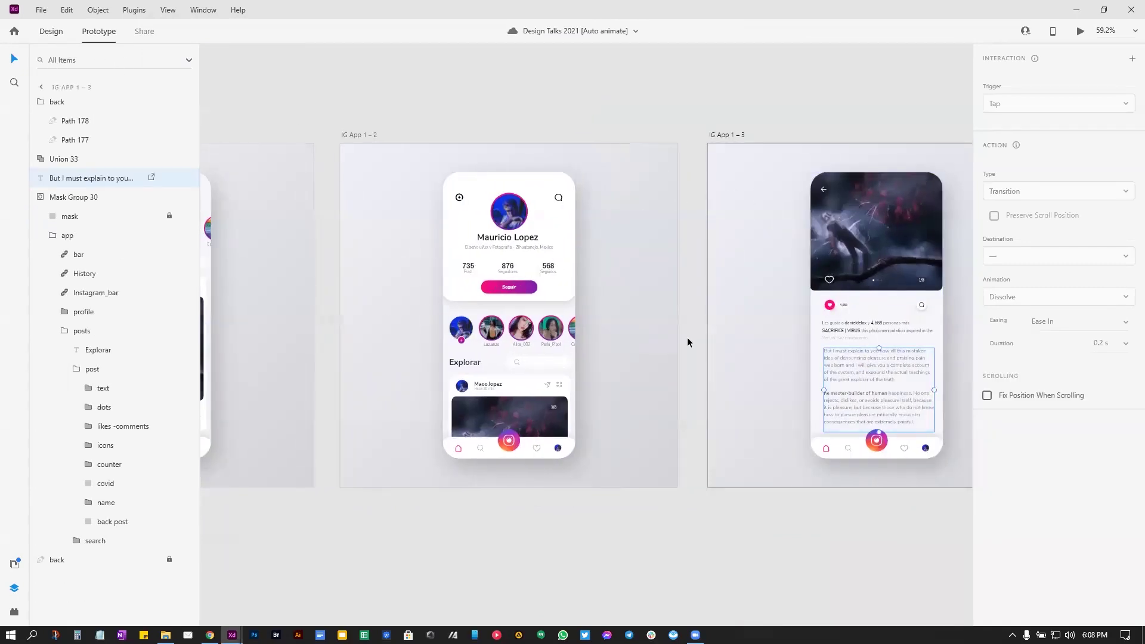
pyautogui.click(519, 411)
pyautogui.doubleClick(519, 411)
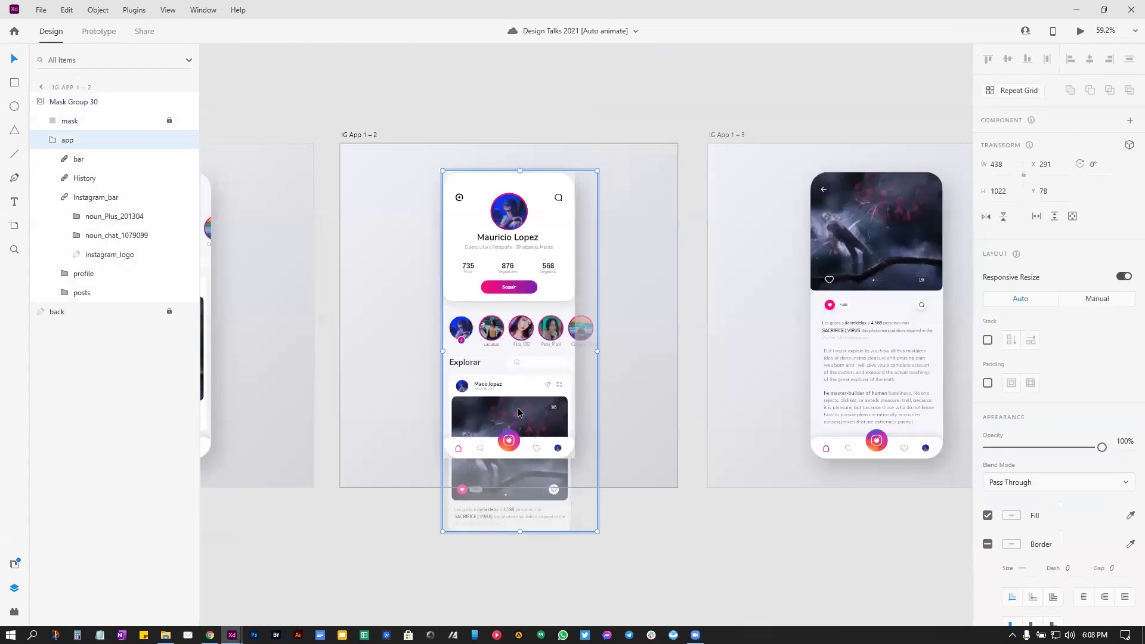
pyautogui.doubleClick(504, 512)
pyautogui.click(334, 520)
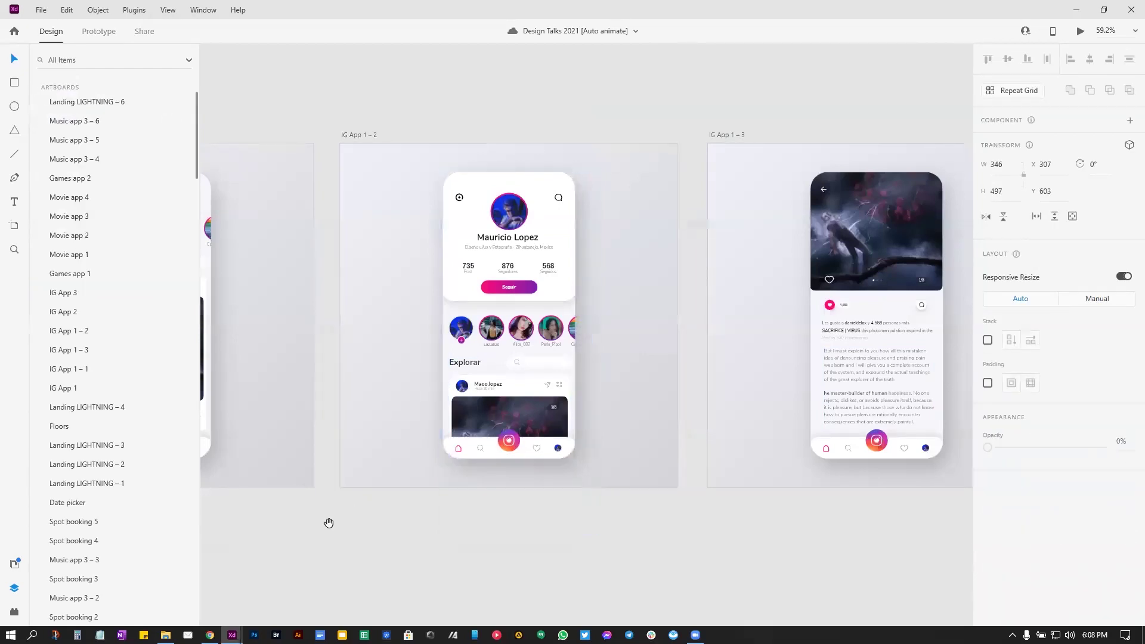
# Step: Paste the copied paragraph inside the nested post group on IG App 1 – 1
pyautogui.moveTo(328, 524); pyautogui.dragTo(667, 512)
pyautogui.click(471, 400)
pyautogui.doubleClick(471, 400)
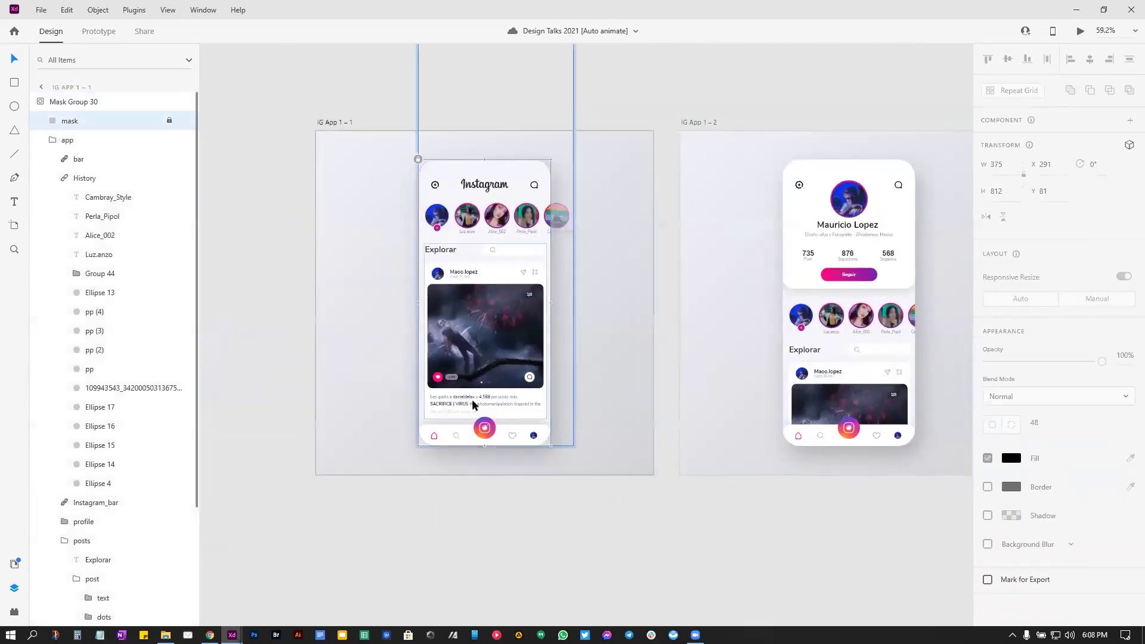
pyautogui.doubleClick(471, 400)
pyautogui.doubleClick(468, 404)
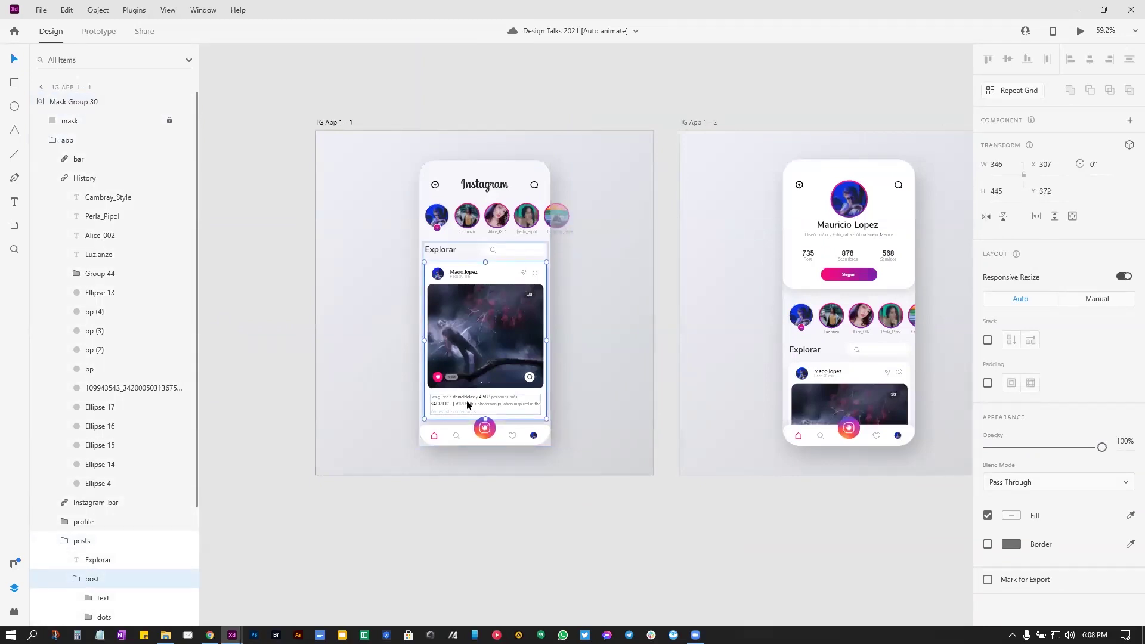
pyautogui.doubleClick(473, 403)
pyautogui.doubleClick(475, 405)
# Step: Move the pasted paragraph on IG App 1 – 1 down to Y 899 and set its opacity to 0%
pyautogui.hotkey('shift', 'Down')
pyautogui.hotkey('shift', 'Down')
pyautogui.hotkey('shift', 'Down')
pyautogui.hotkey('shift', 'Down')
pyautogui.hotkey('shift', 'Down')
pyautogui.hotkey('shift', 'Down')
pyautogui.hotkey('shift', 'Down')
pyautogui.hotkey('shift', 'Down')
pyautogui.hotkey('shift', 'Down')
pyautogui.hotkey('shift', 'Down')
pyautogui.hotkey('shift', 'Down')
pyautogui.hotkey('shift', 'Down')
pyautogui.hotkey('shift', 'Down')
pyautogui.hotkey('shift', 'Down')
pyautogui.hotkey('shift', 'Down')
pyautogui.hotkey('shift', 'Down')
pyautogui.hotkey('shift', 'Down')
pyautogui.hotkey('shift', 'Down')
pyautogui.hotkey('shift', 'Down')
pyautogui.hotkey('shift', 'Down')
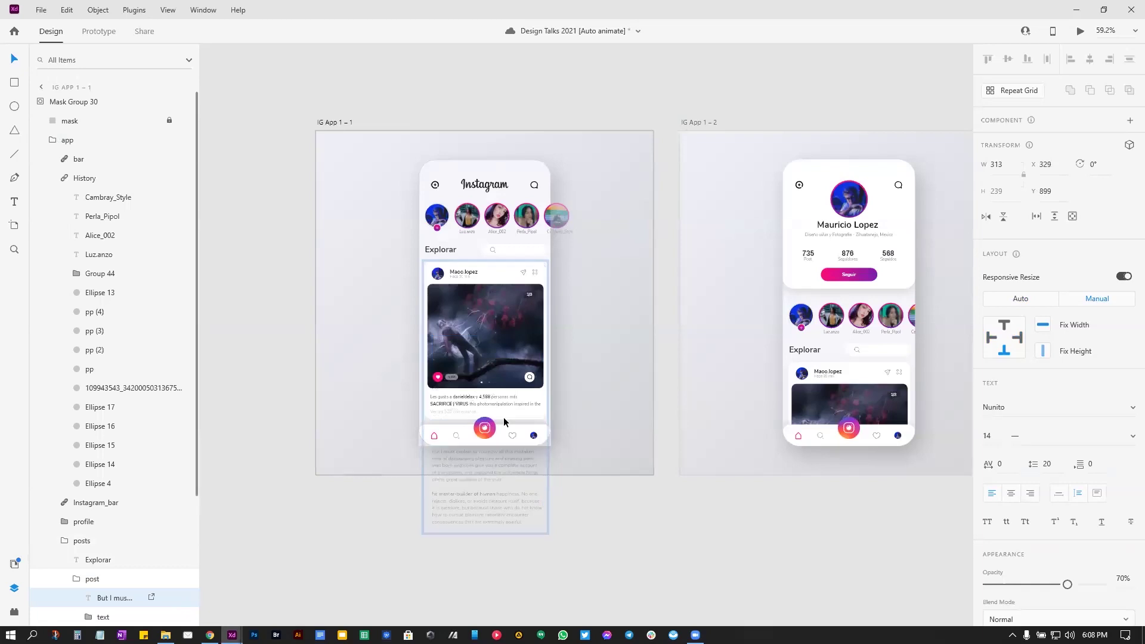
pyautogui.moveTo(1068, 585); pyautogui.dragTo(857, 591)
pyautogui.click(705, 522)
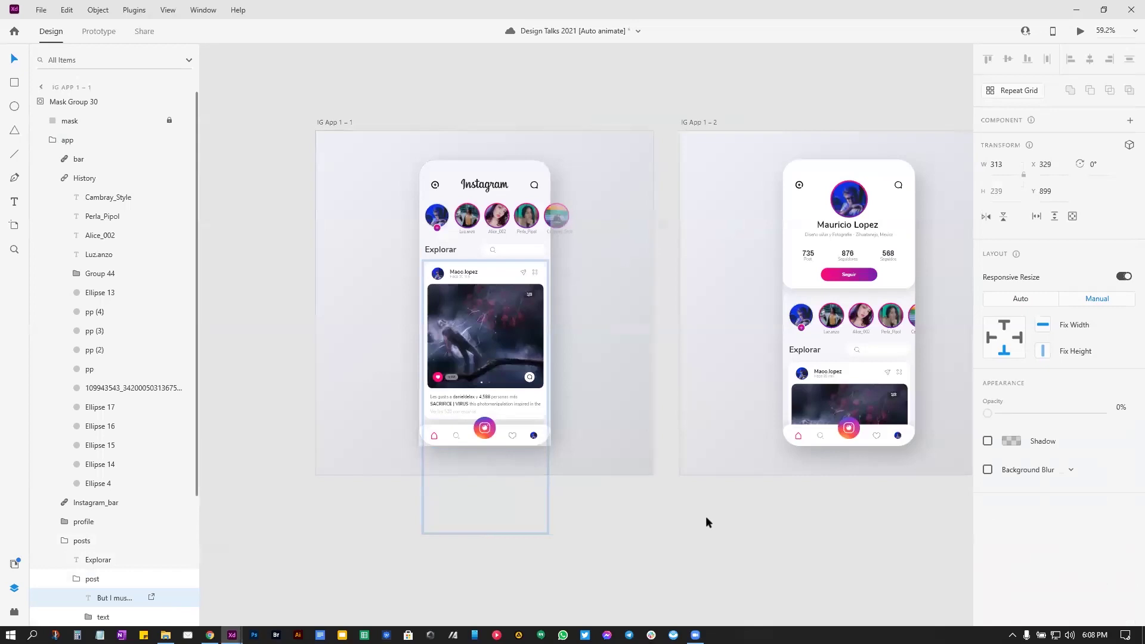
# Step: Preview the prototype from IG App 1 – 1, opening the post detail and returning to check the paragraph's animation
pyautogui.click(349, 123)
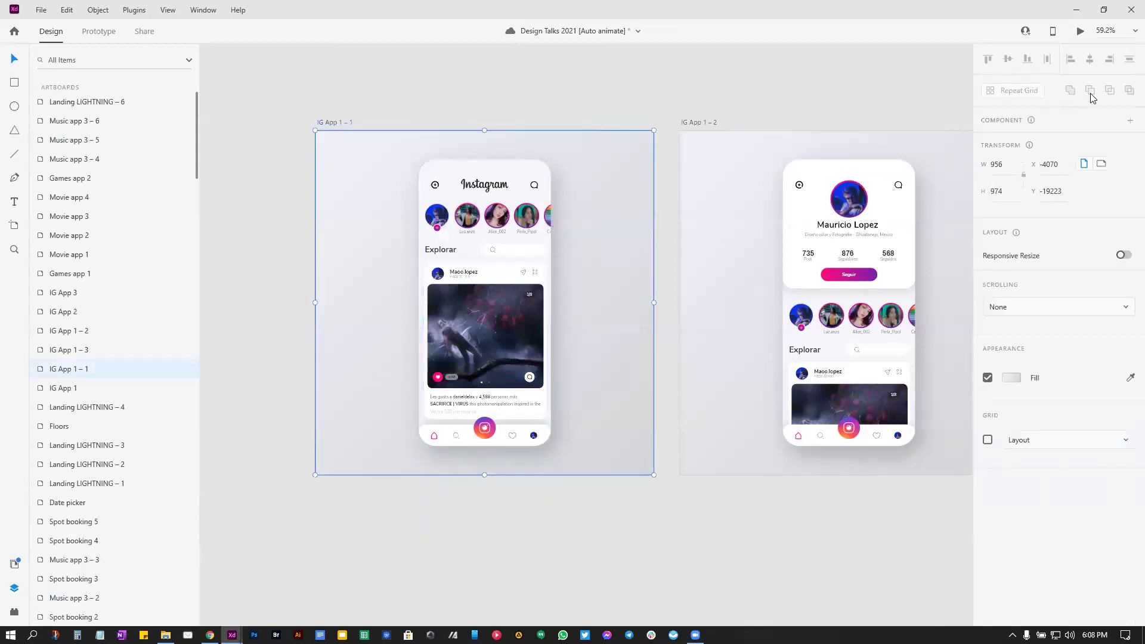
pyautogui.click(1080, 30)
pyautogui.moveTo(601, 37); pyautogui.dragTo(652, 25)
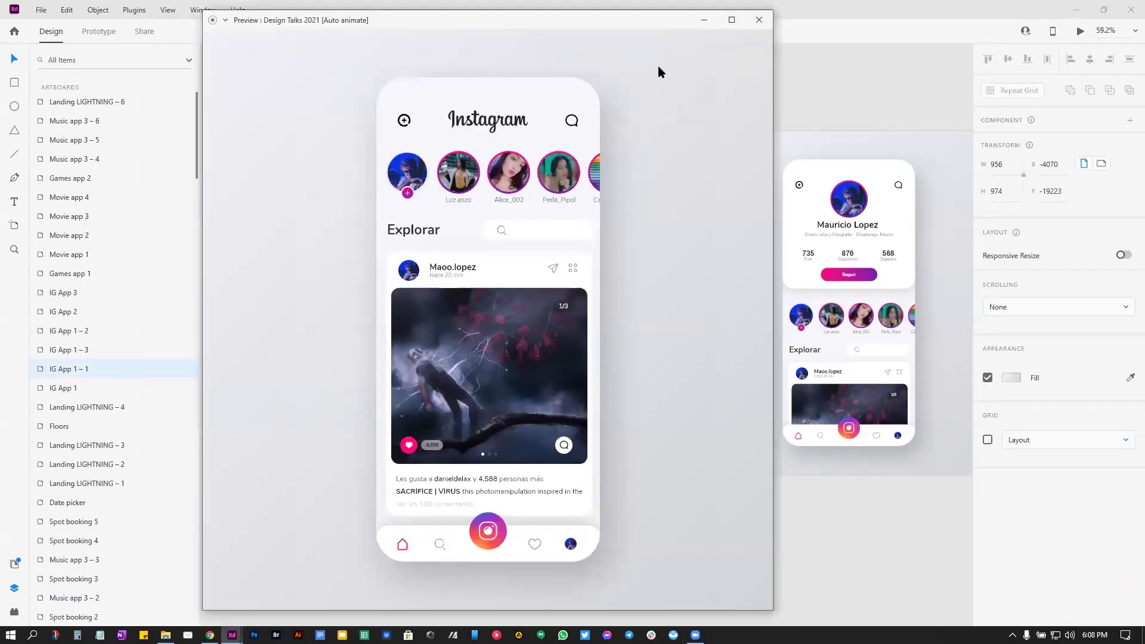
pyautogui.click(545, 394)
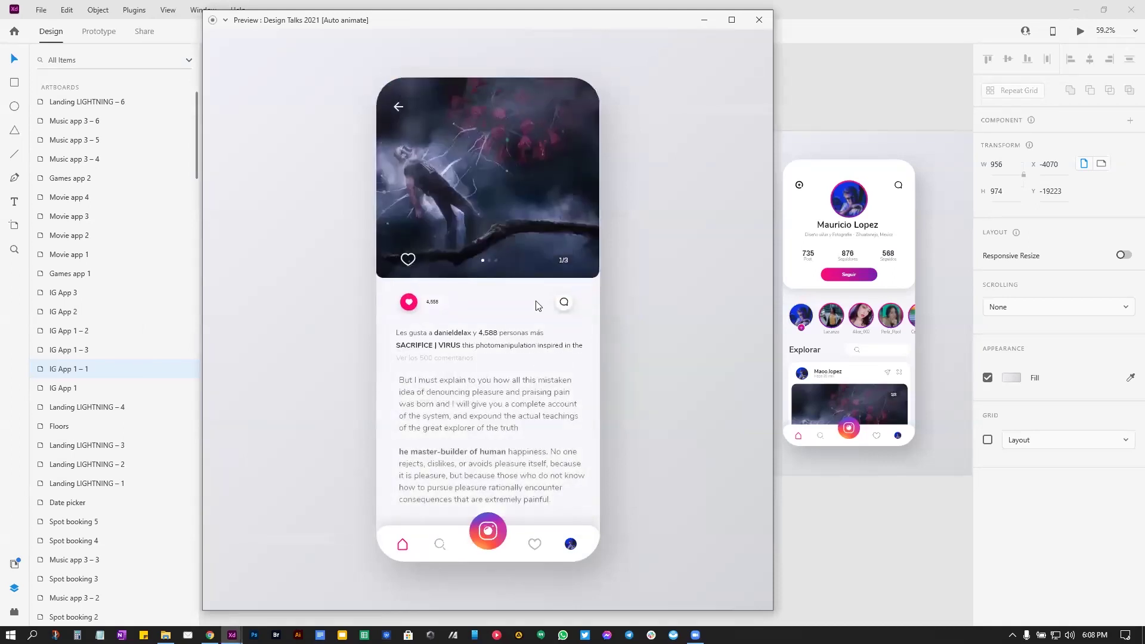
pyautogui.click(399, 107)
pyautogui.click(504, 349)
pyautogui.click(794, 549)
# Step: Remove the standalone paragraph from IG App 1 – 3
pyautogui.click(466, 402)
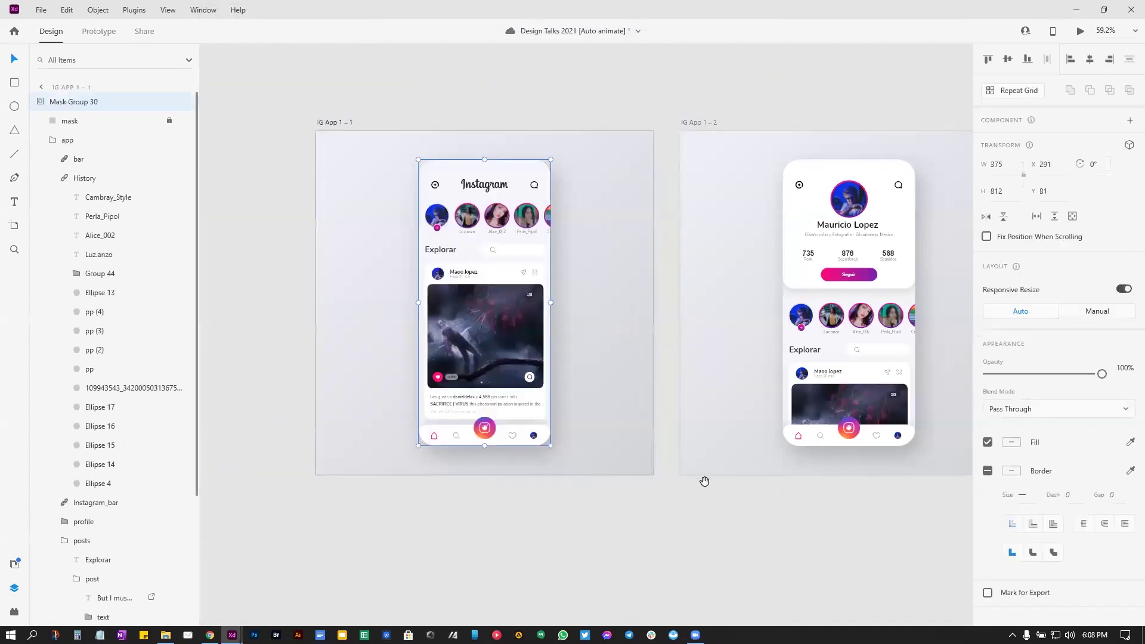
pyautogui.moveTo(774, 517); pyautogui.dragTo(561, 496)
pyautogui.moveTo(388, 488); pyautogui.dragTo(453, 485)
pyautogui.moveTo(690, 481); pyautogui.dragTo(381, 469)
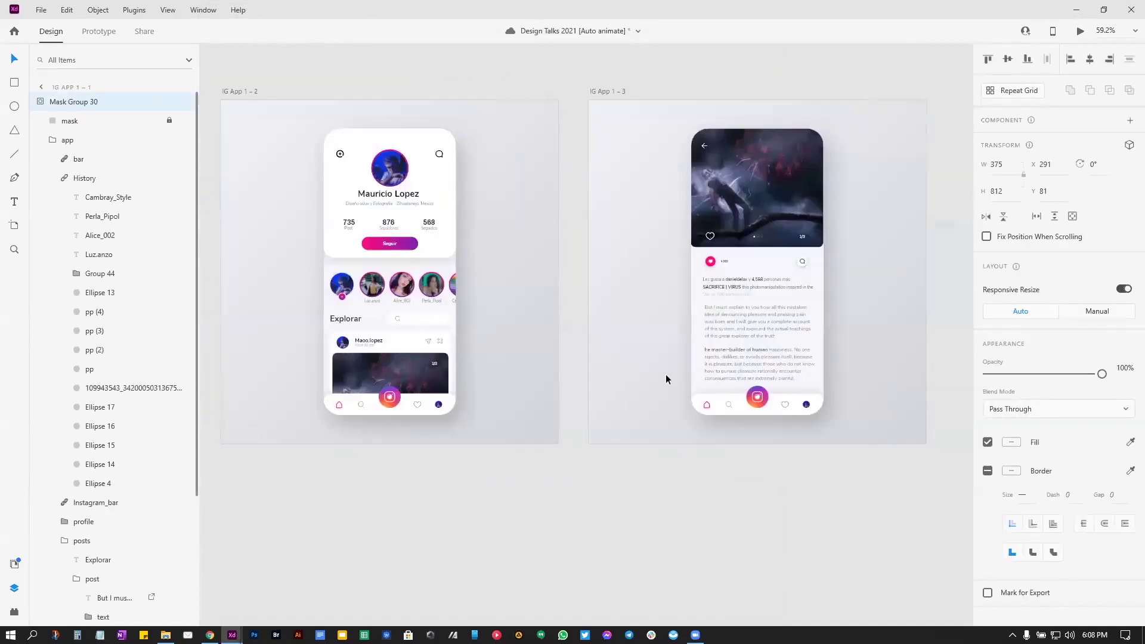
pyautogui.click(746, 322)
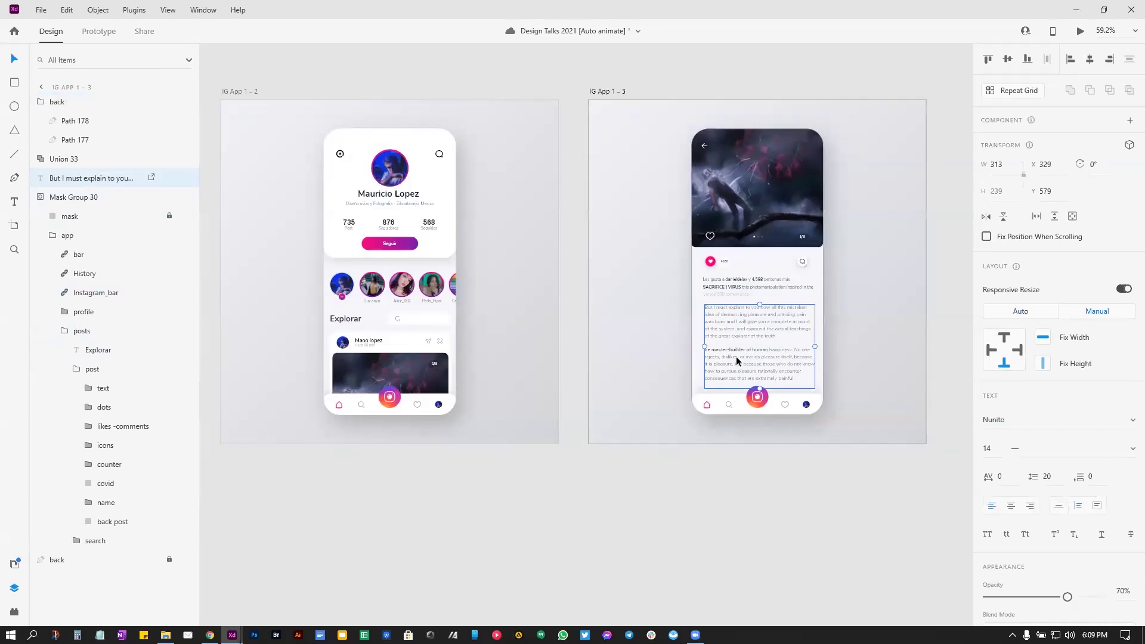
pyautogui.moveTo(365, 493); pyautogui.dragTo(547, 493)
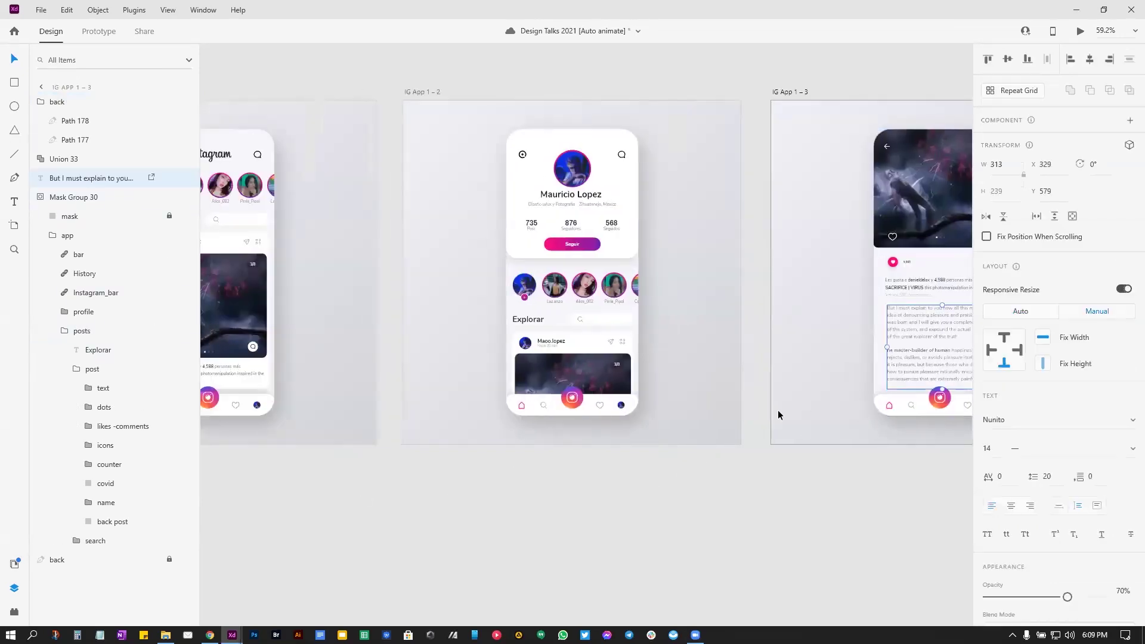
pyautogui.press('Delete')
# Step: Examine where the paragraph layer sits inside the post group on IG App 1 – 1
pyautogui.moveTo(384, 499); pyautogui.dragTo(564, 511)
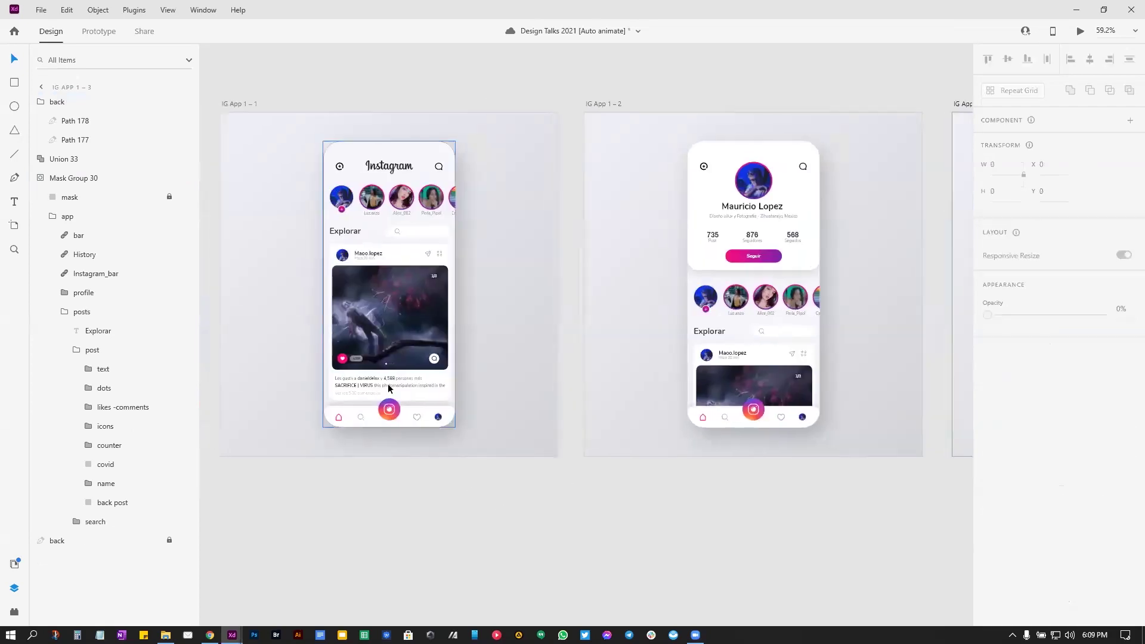
pyautogui.click(383, 385)
pyautogui.doubleClick(371, 381)
pyautogui.doubleClick(369, 382)
pyautogui.doubleClick(369, 382)
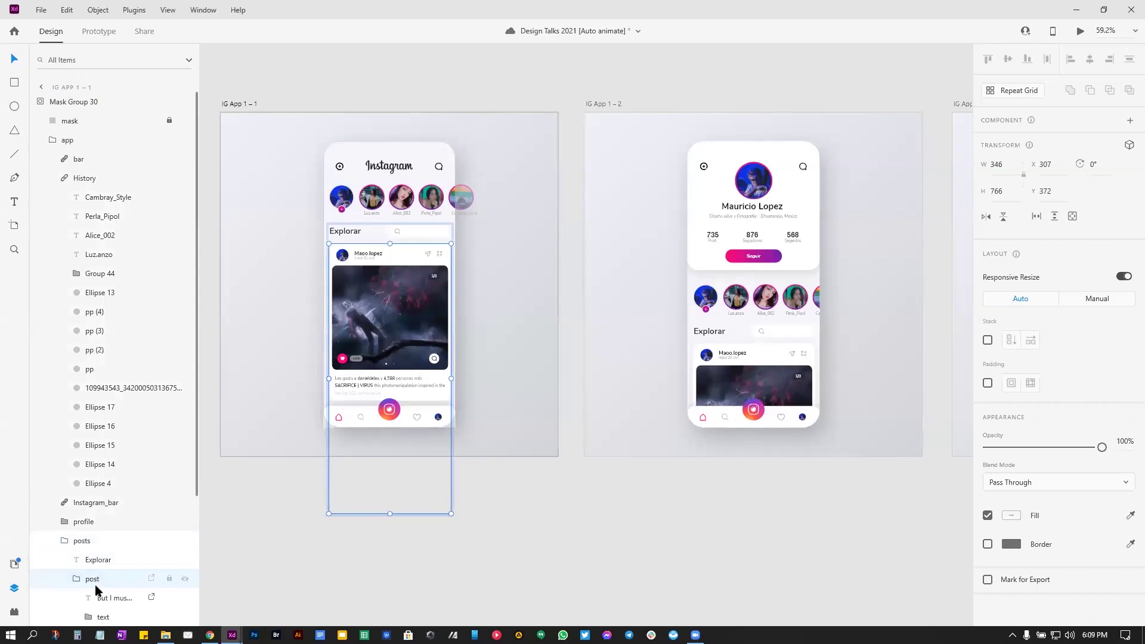
pyautogui.click(622, 531)
# Step: Enter the nested posts group inside the masked app group on IG App 1 – 3
pyautogui.hscroll(5, 775, 358)
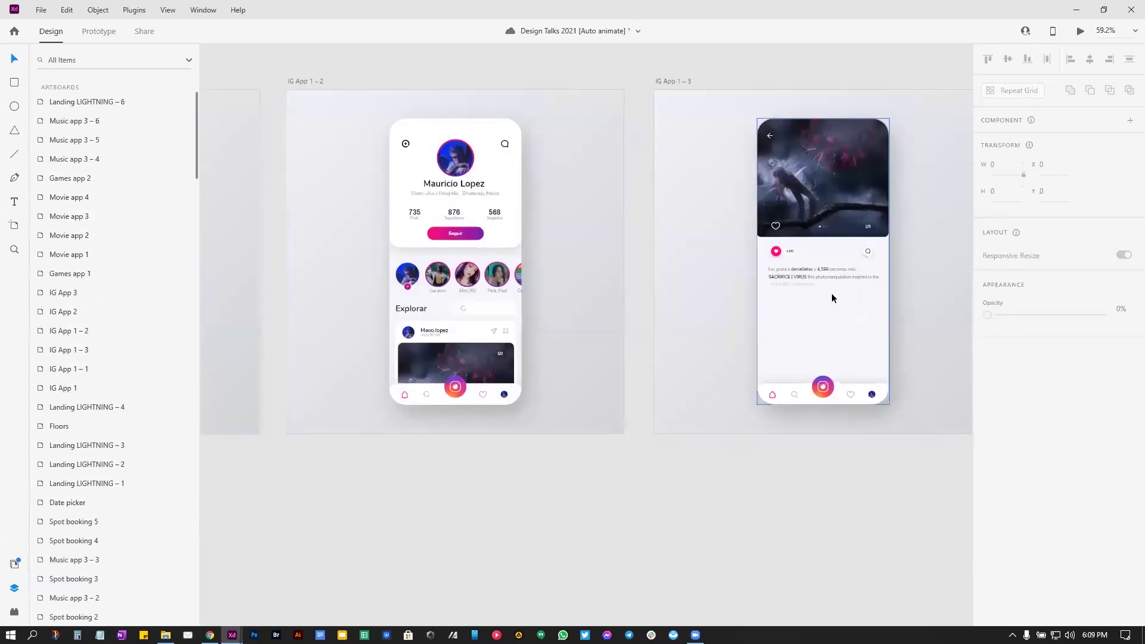
pyautogui.click(798, 277)
pyautogui.doubleClick(798, 274)
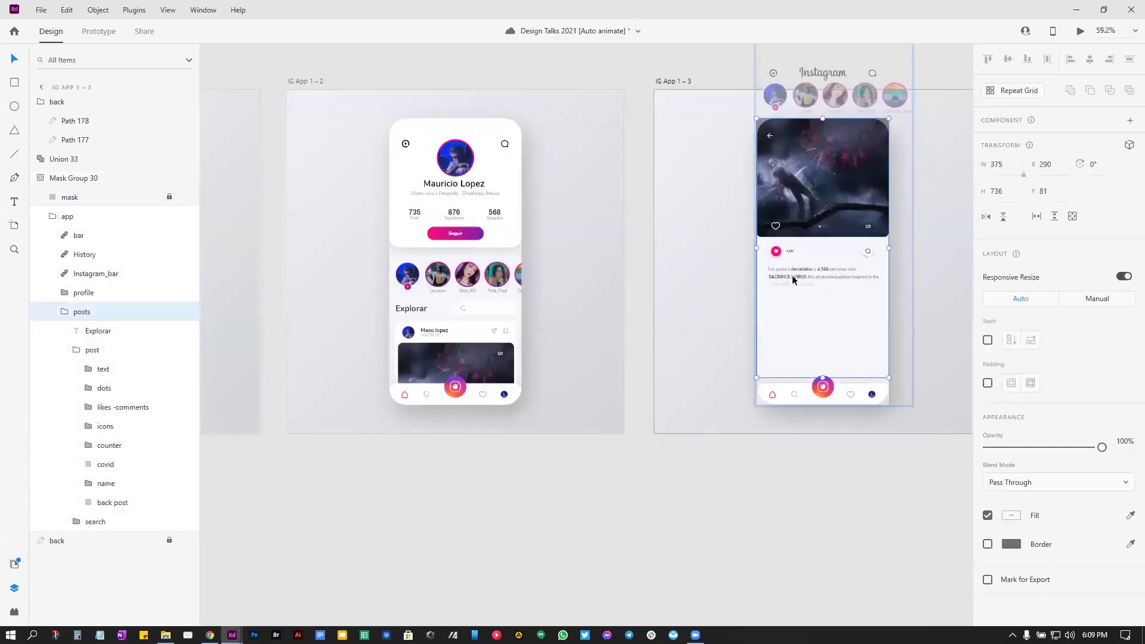
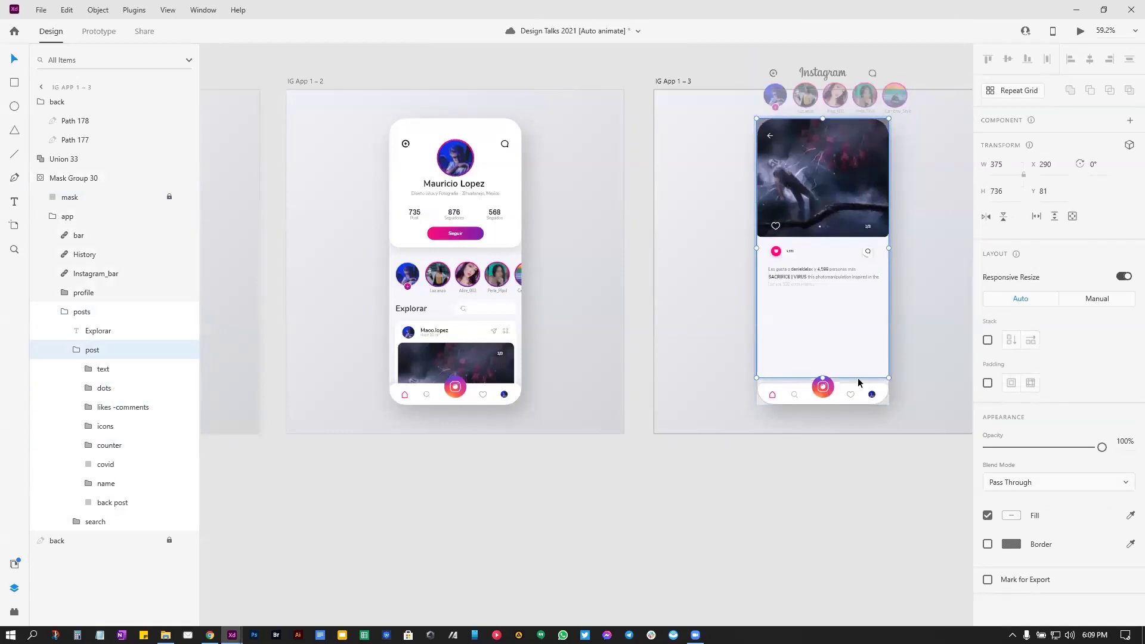
pyautogui.click(841, 366)
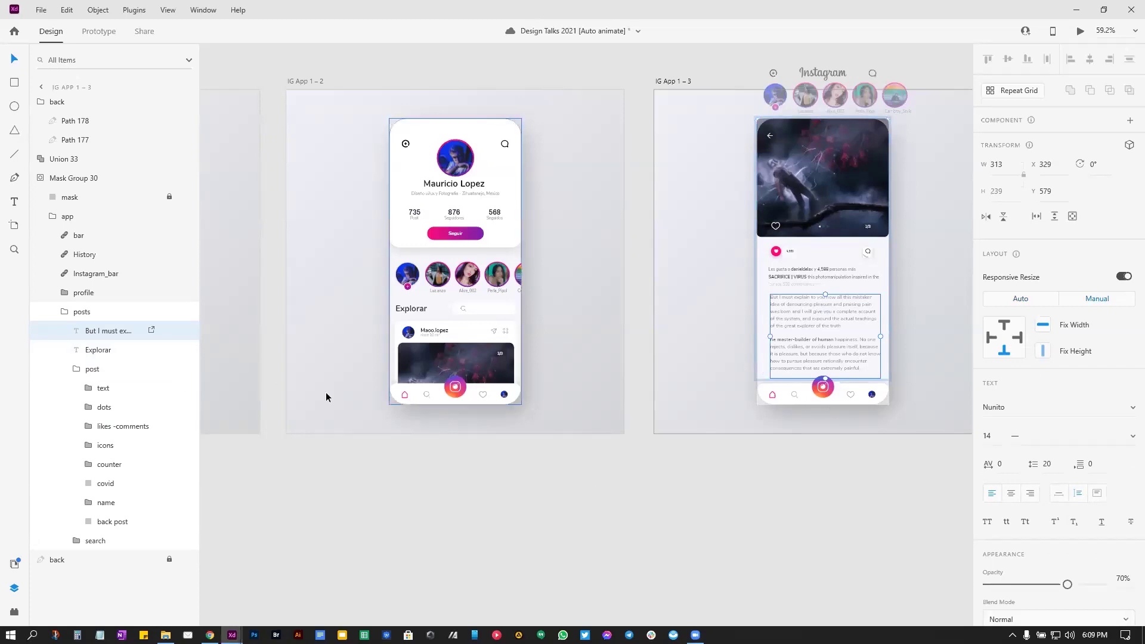
pyautogui.moveTo(109, 331); pyautogui.dragTo(383, 450)
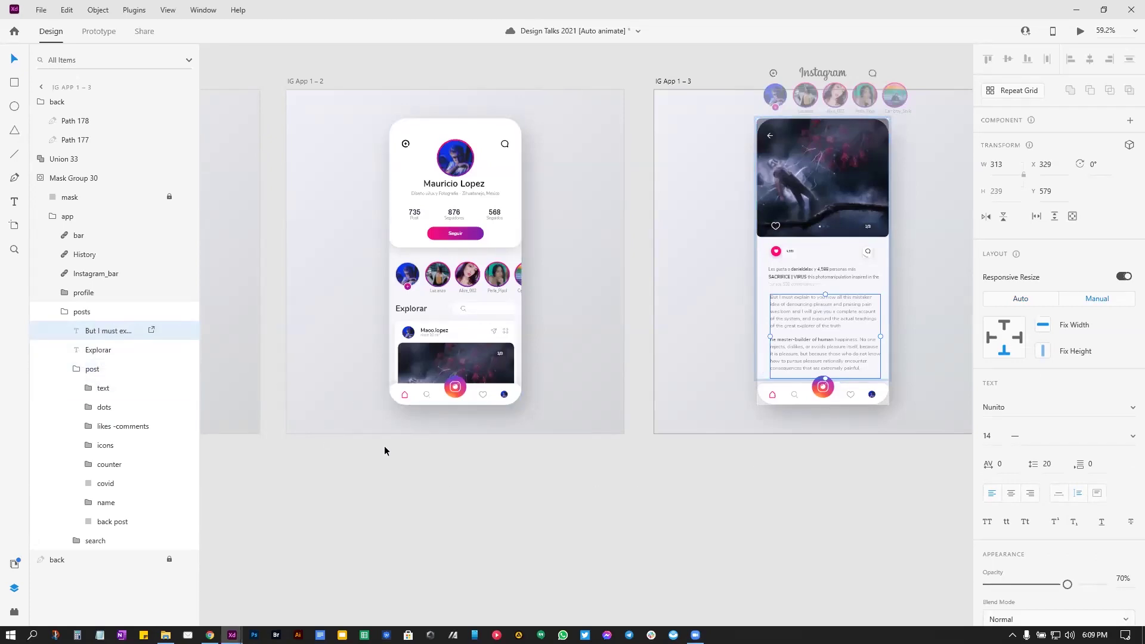
pyautogui.press('Delete')
# Step: Paste the paragraph inside the post group on IG App 1 – 3, directly above its text group
pyautogui.click(789, 278)
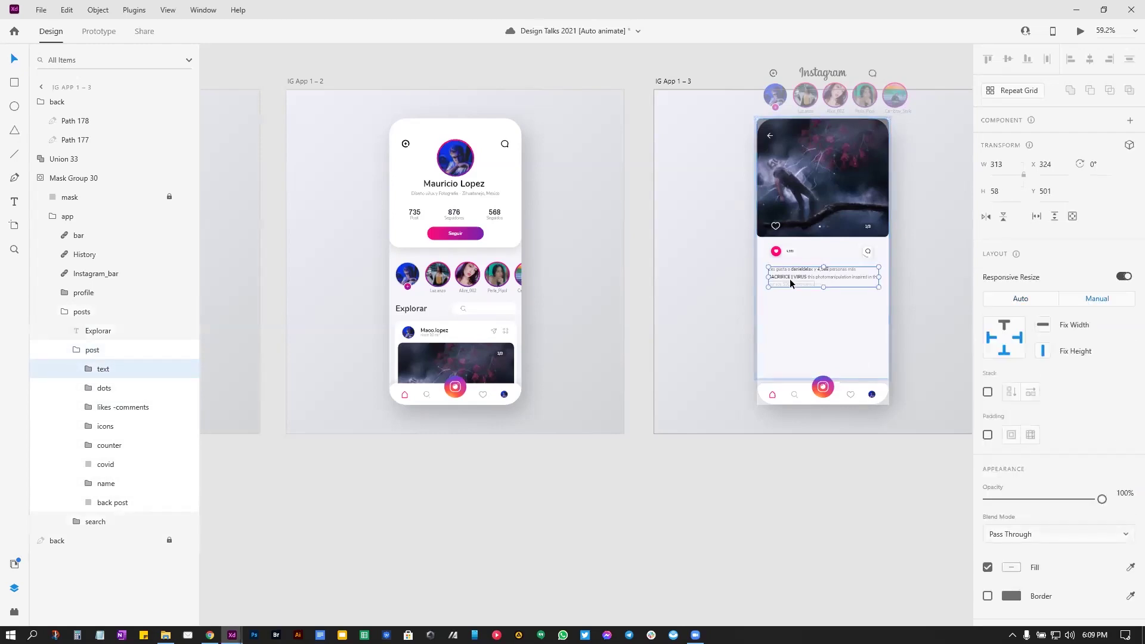
pyautogui.hotkey('ctrl', 'v')
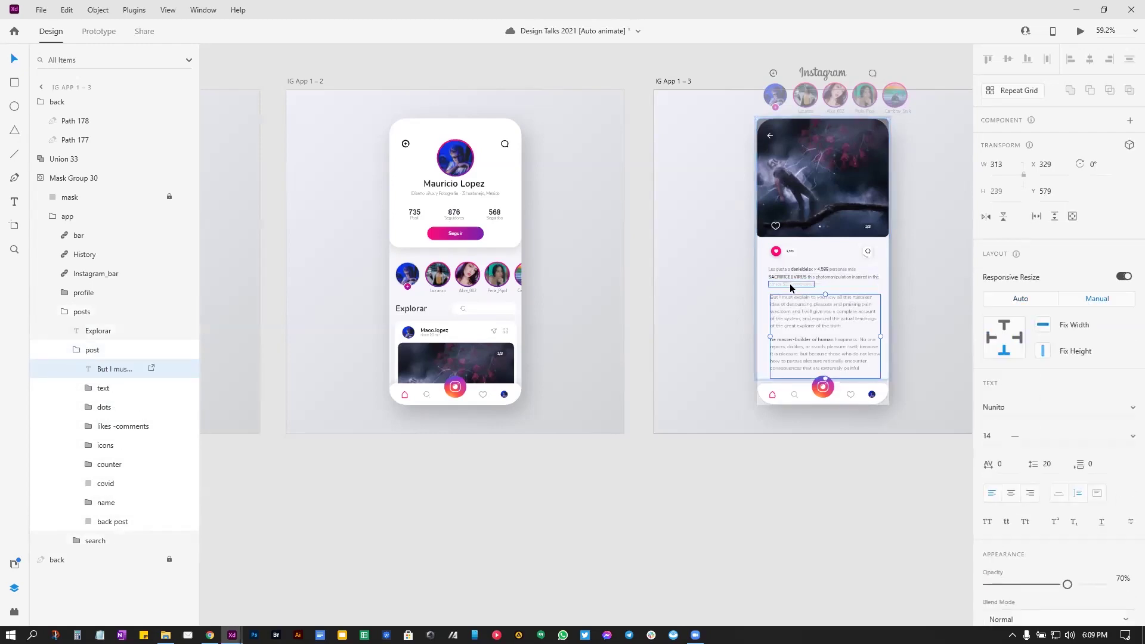
pyautogui.click(595, 470)
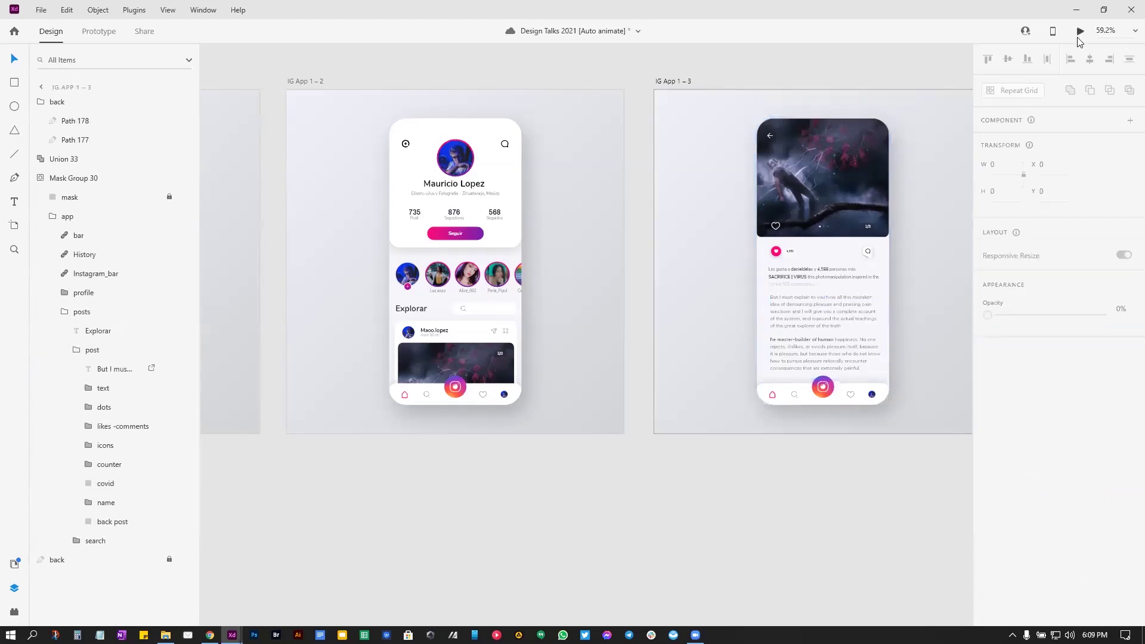
# Step: Preview the prototype from IG App 1 – 3, moving between the post detail and the feed to check the paragraph's animation
pyautogui.click(1079, 35)
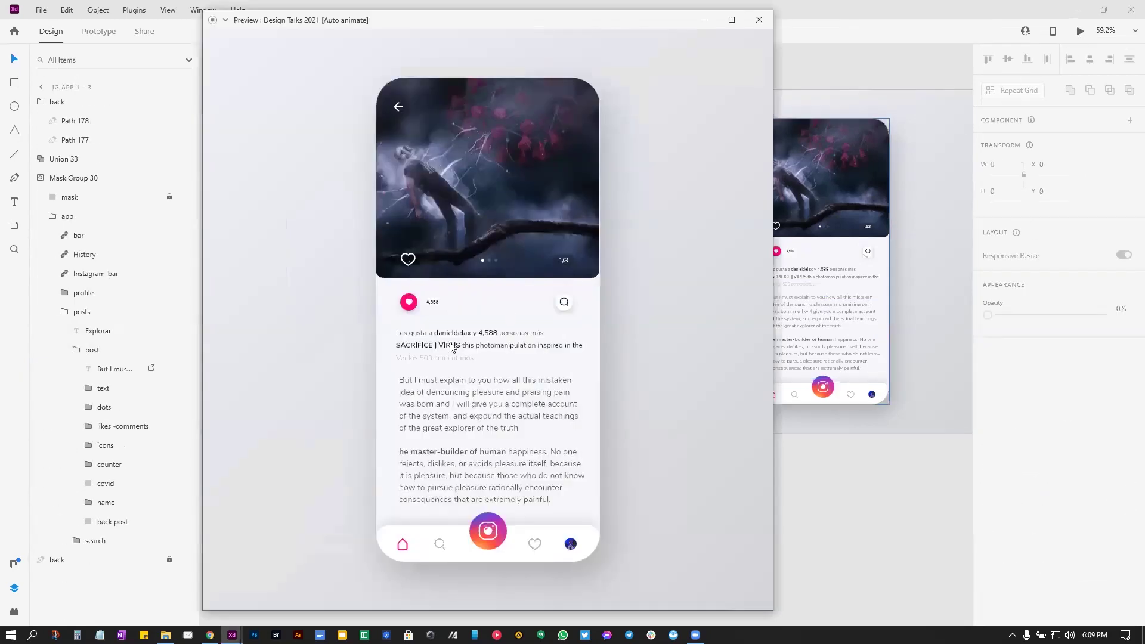
pyautogui.click(399, 108)
pyautogui.click(451, 338)
pyautogui.click(398, 108)
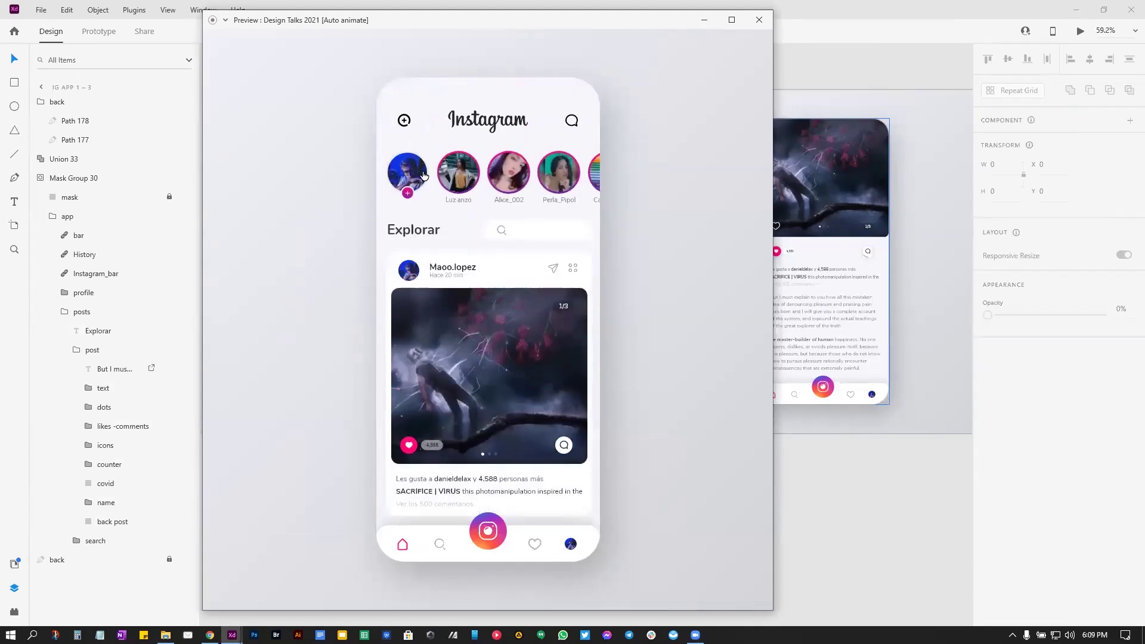
pyautogui.click(456, 331)
pyautogui.click(813, 486)
# Step: Save the document after the Instagram edits and go to the 02_login artboards
pyautogui.scroll(-2, 644, 460)
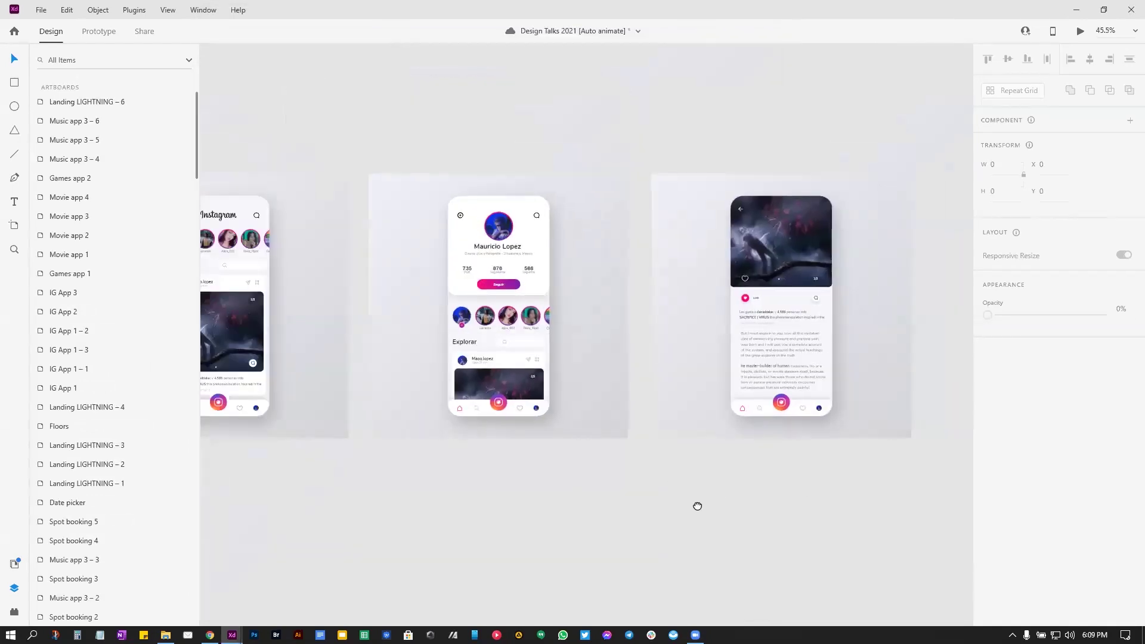
pyautogui.moveTo(695, 506); pyautogui.dragTo(909, 518)
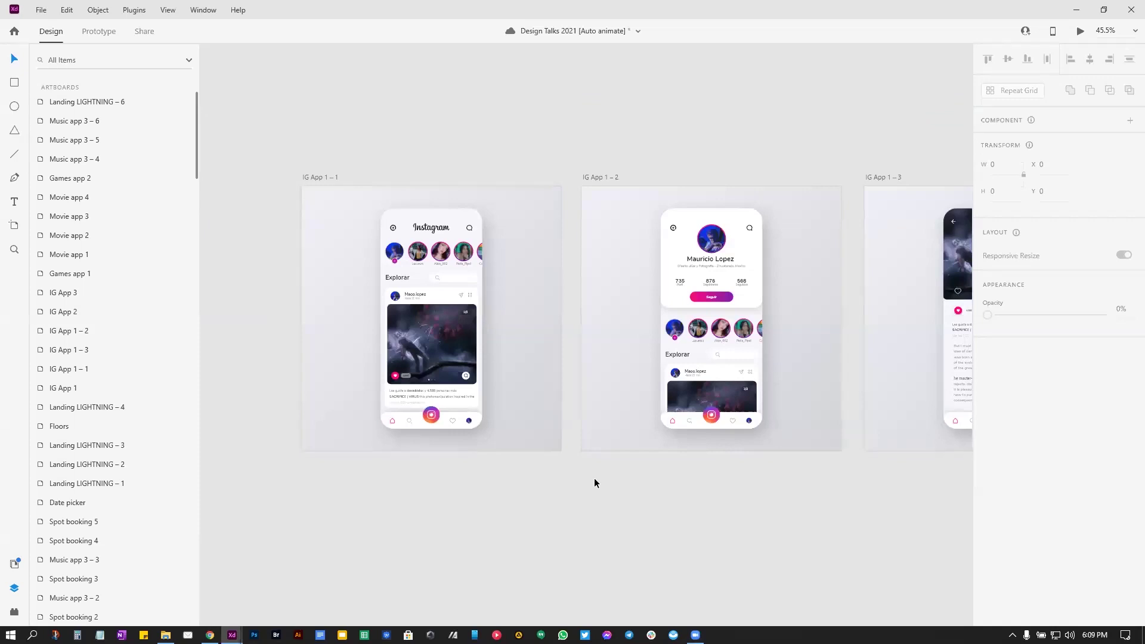
pyautogui.moveTo(593, 535); pyautogui.dragTo(973, 258)
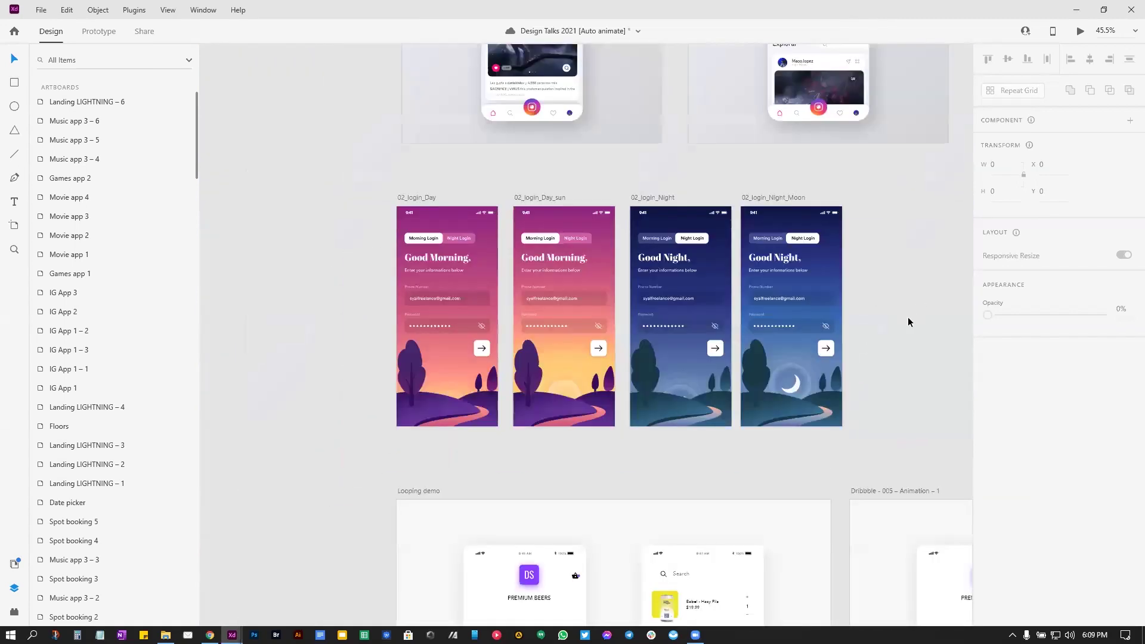
pyautogui.scroll(-2, 375, 194)
pyautogui.hscroll(-2, 394, 217)
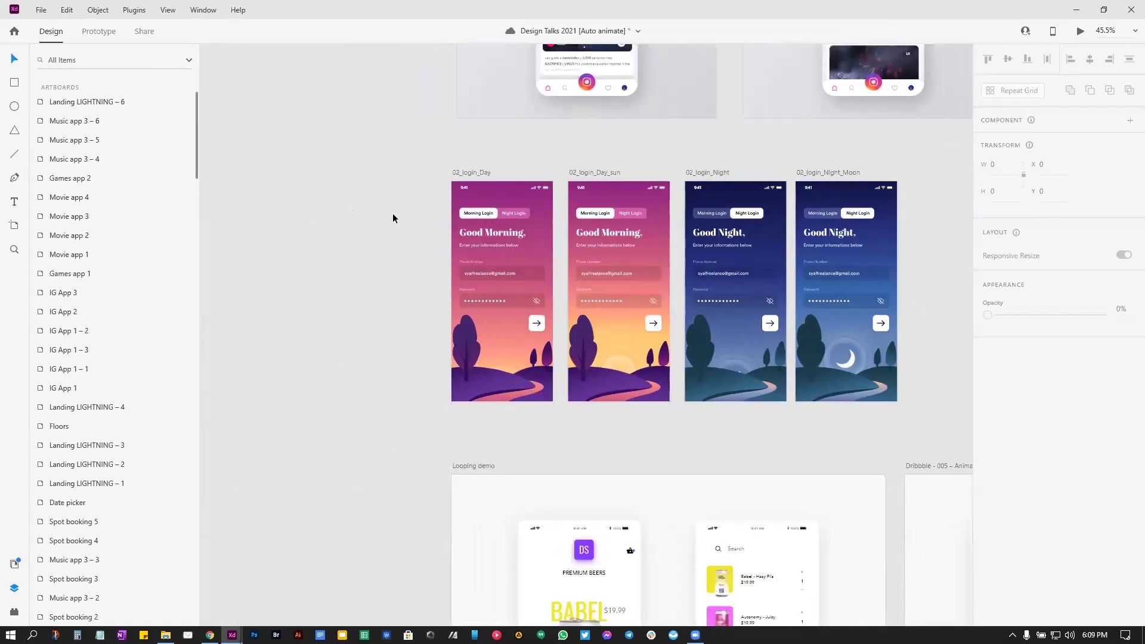
pyautogui.scroll(5, 373, 284)
pyautogui.moveTo(319, 266); pyautogui.dragTo(268, 268)
pyautogui.hotkey('ctrl', 's')
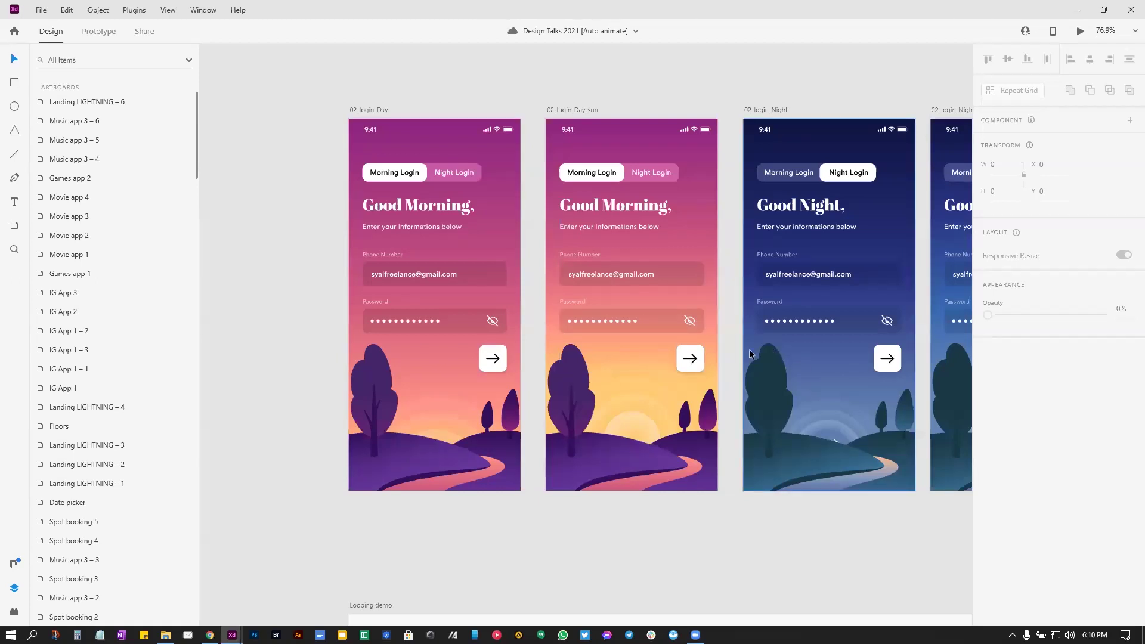
# Step: Preview the prototype from 02_login_Day, switching to Night Login and back to Morning Login
pyautogui.moveTo(615, 388); pyautogui.dragTo(655, 372)
pyautogui.click(428, 116)
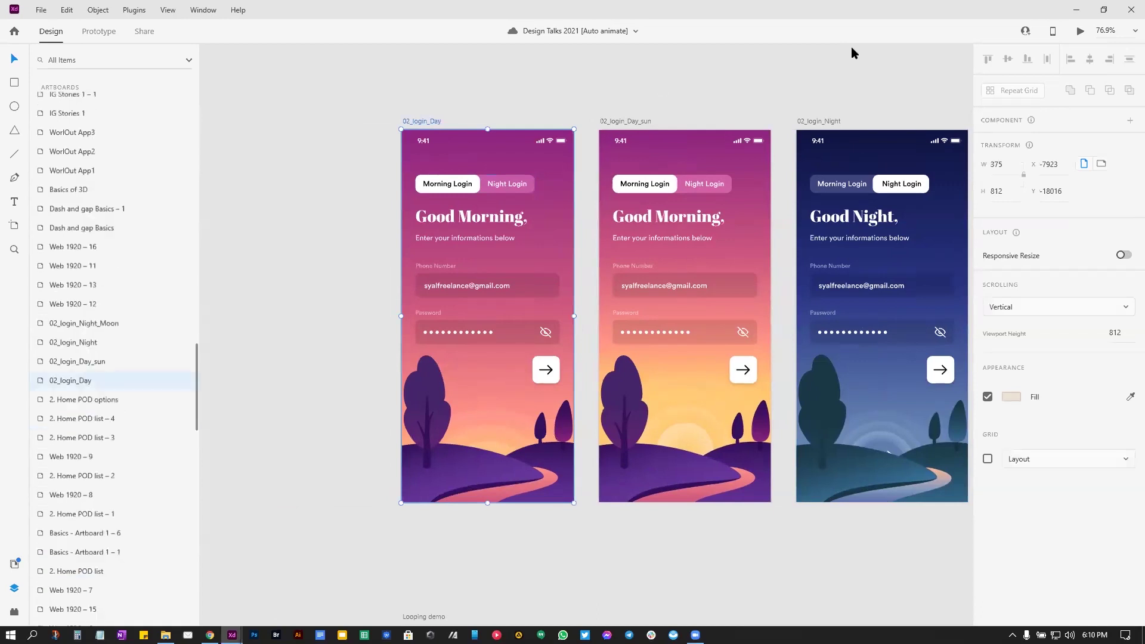
pyautogui.moveTo(523, 242); pyautogui.dragTo(841, 241)
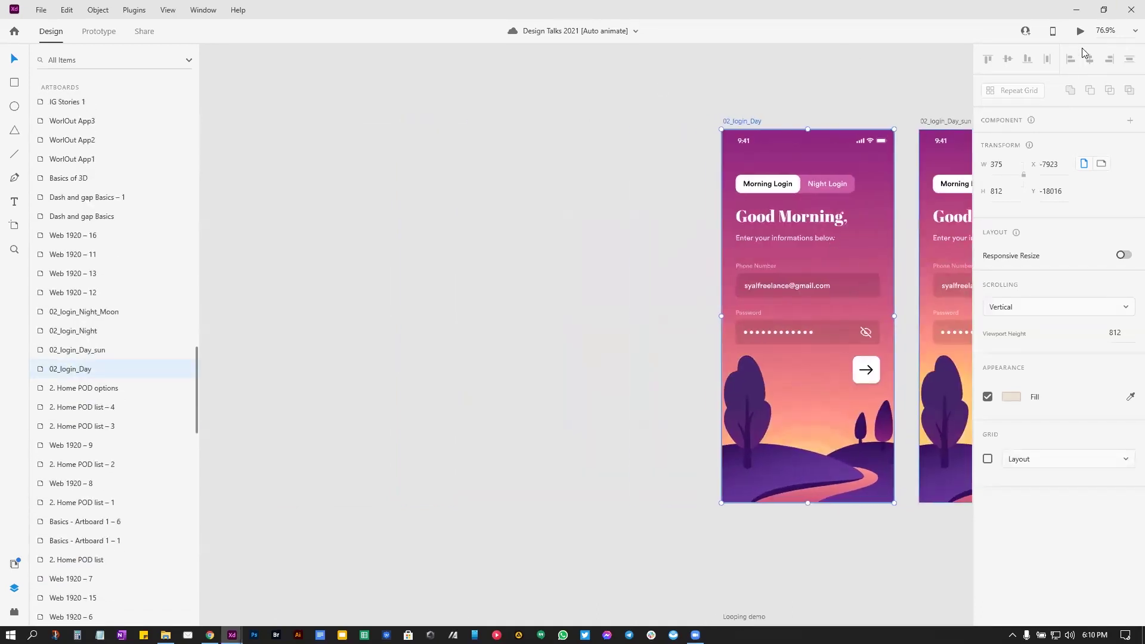
pyautogui.click(1081, 37)
pyautogui.click(766, 14)
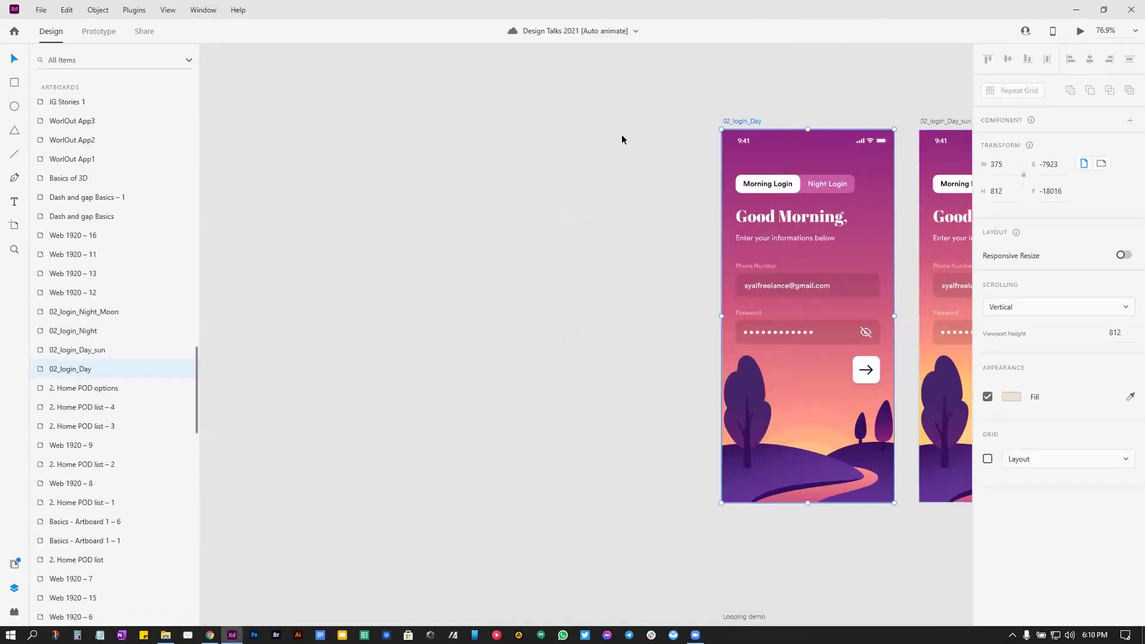
pyautogui.click(1081, 31)
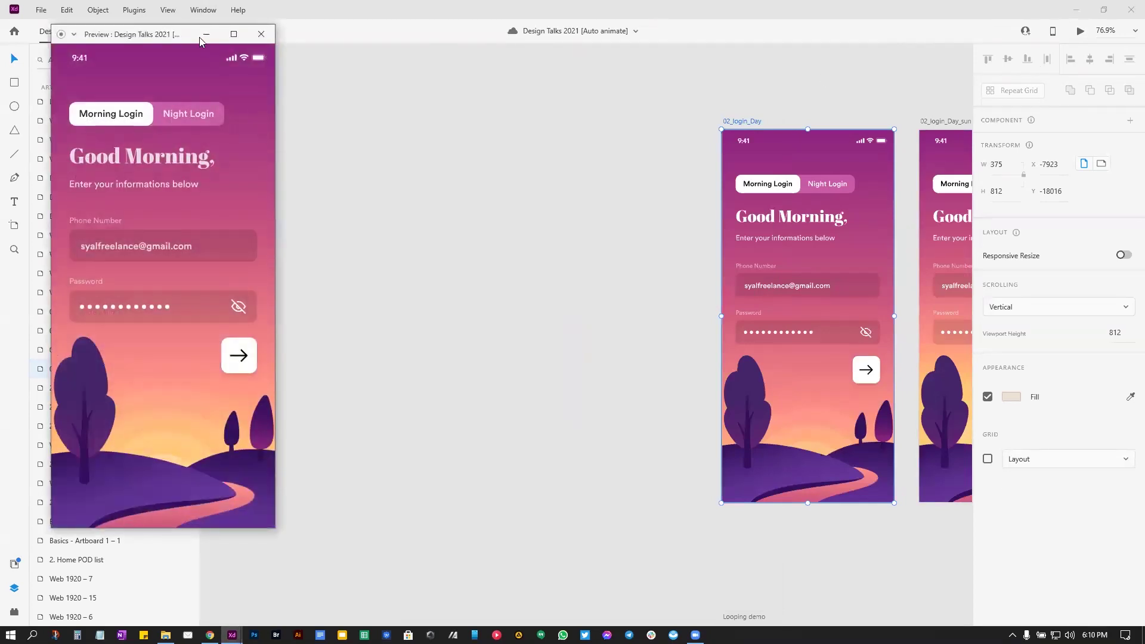
pyautogui.moveTo(203, 40); pyautogui.dragTo(408, 65)
pyautogui.click(469, 148)
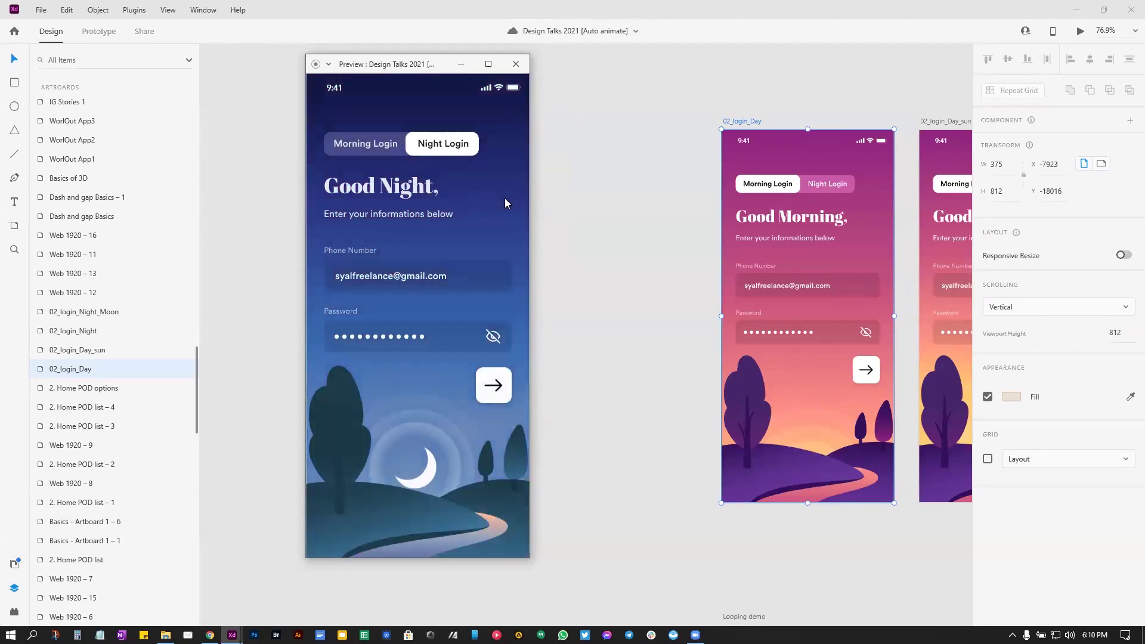
pyautogui.click(369, 147)
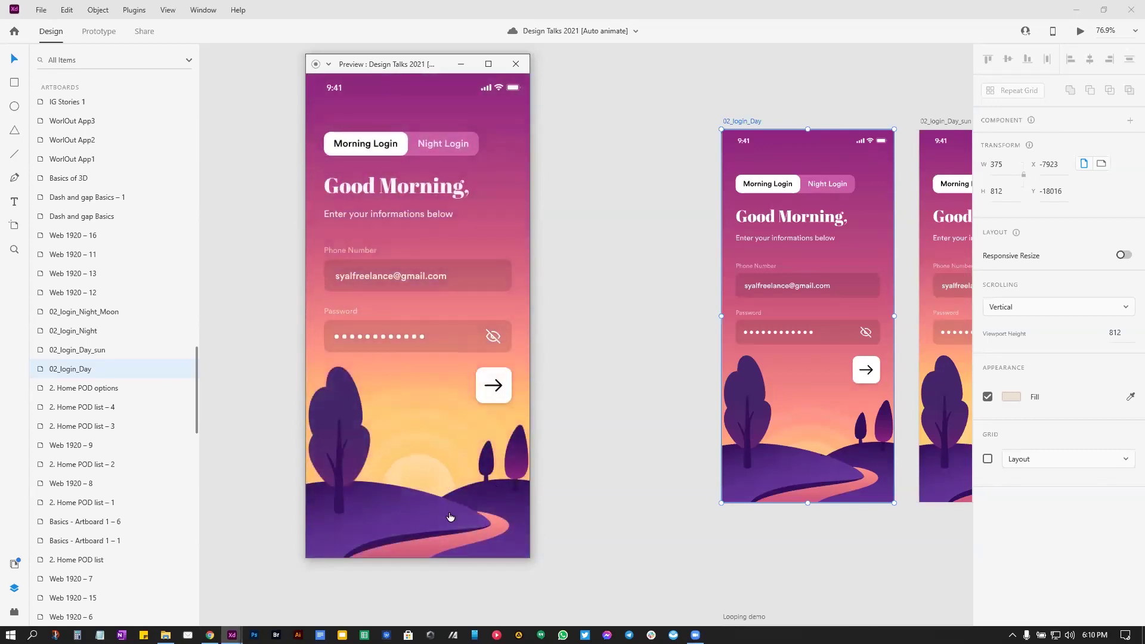
pyautogui.click(593, 352)
# Step: Compare the login artboards and replay the opening animation of 02_login_Day in the preview
pyautogui.moveTo(603, 378); pyautogui.dragTo(181, 360)
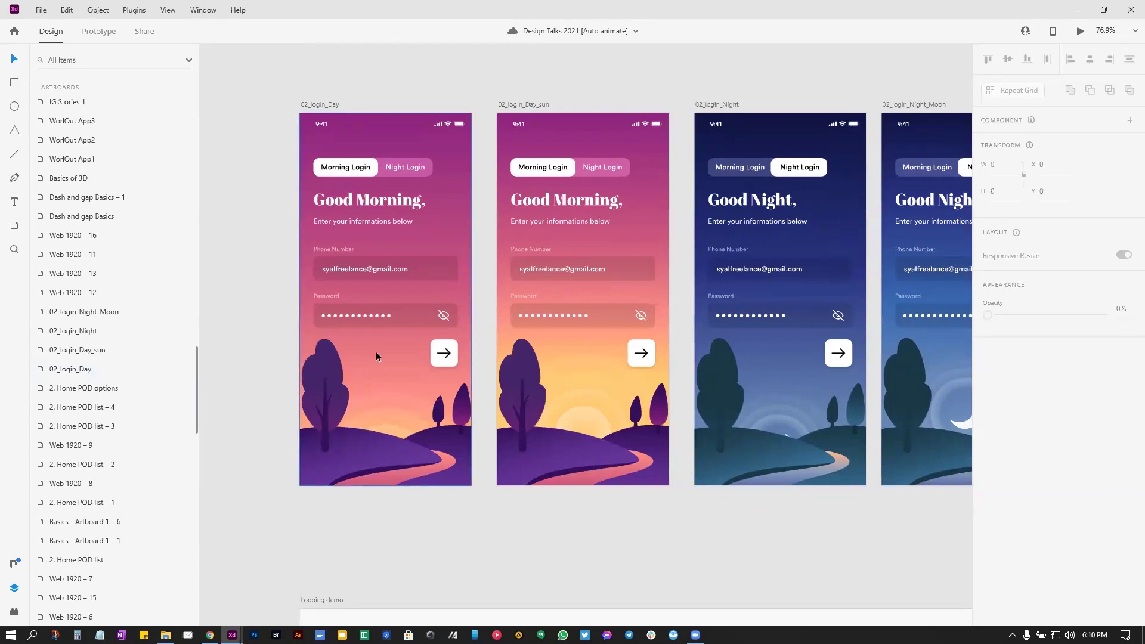
pyautogui.moveTo(292, 79); pyautogui.dragTo(700, 532)
pyautogui.press('Escape')
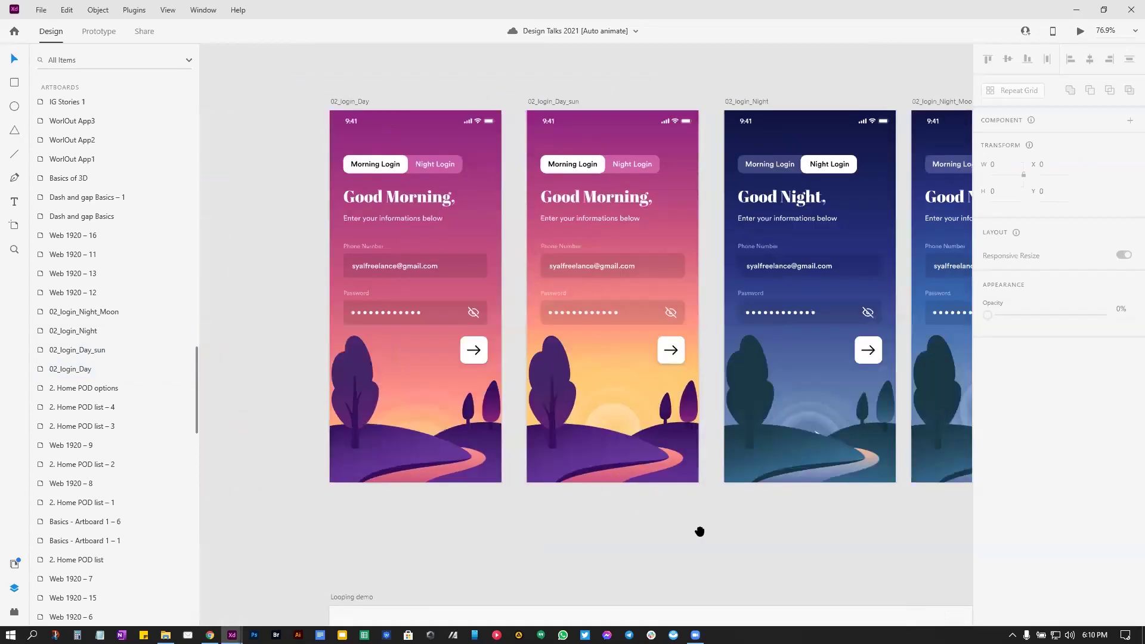
pyautogui.click(438, 414)
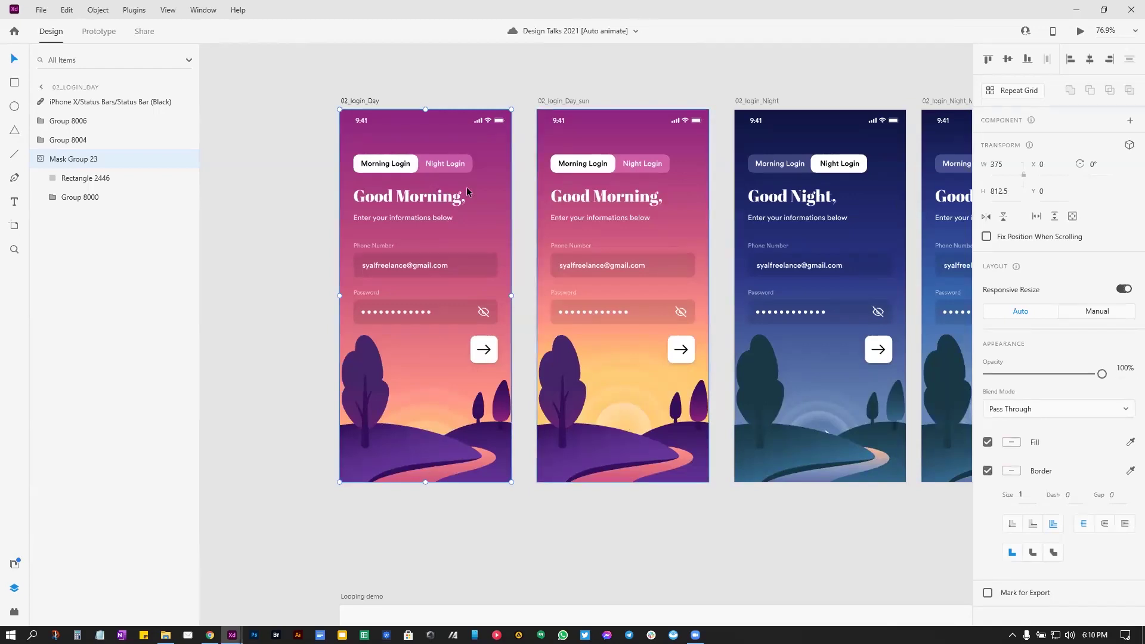
pyautogui.click(363, 100)
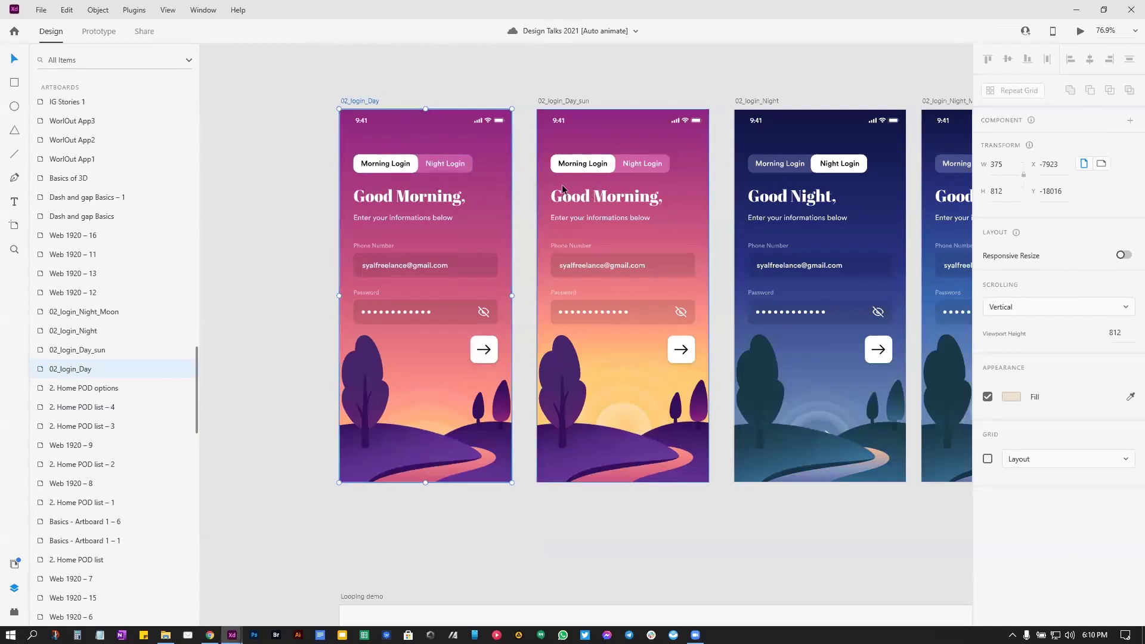
pyautogui.click(1080, 33)
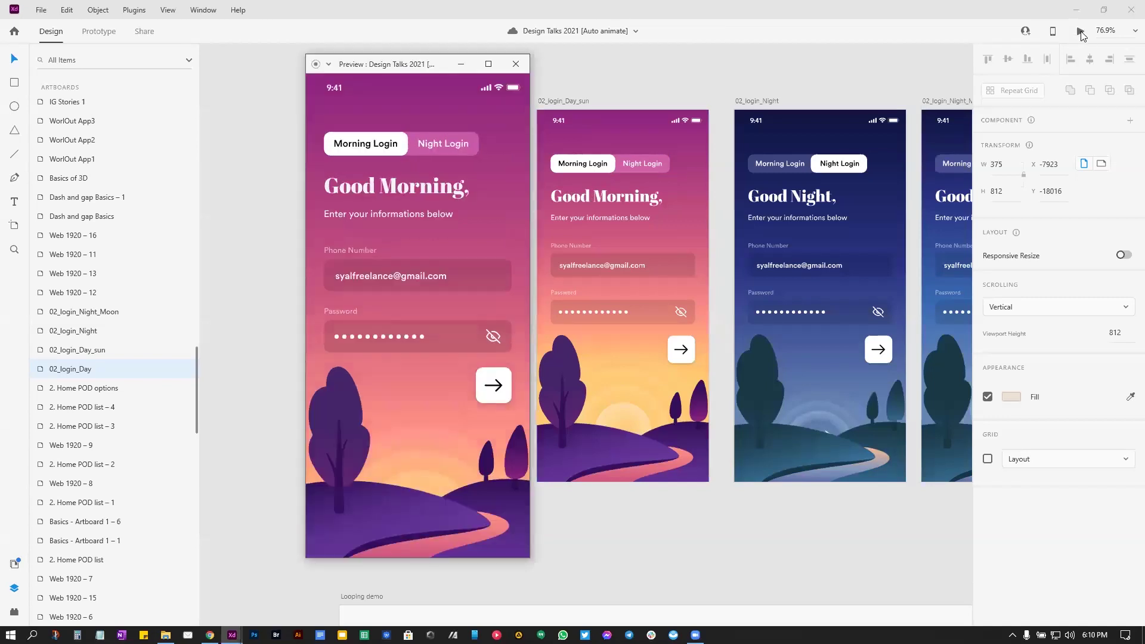
pyautogui.click(515, 64)
# Step: Examine the prototype interactions of 02_login_Day, the login toggle on 02_login_Day_sun and the landscapes on both night artboards
pyautogui.click(99, 32)
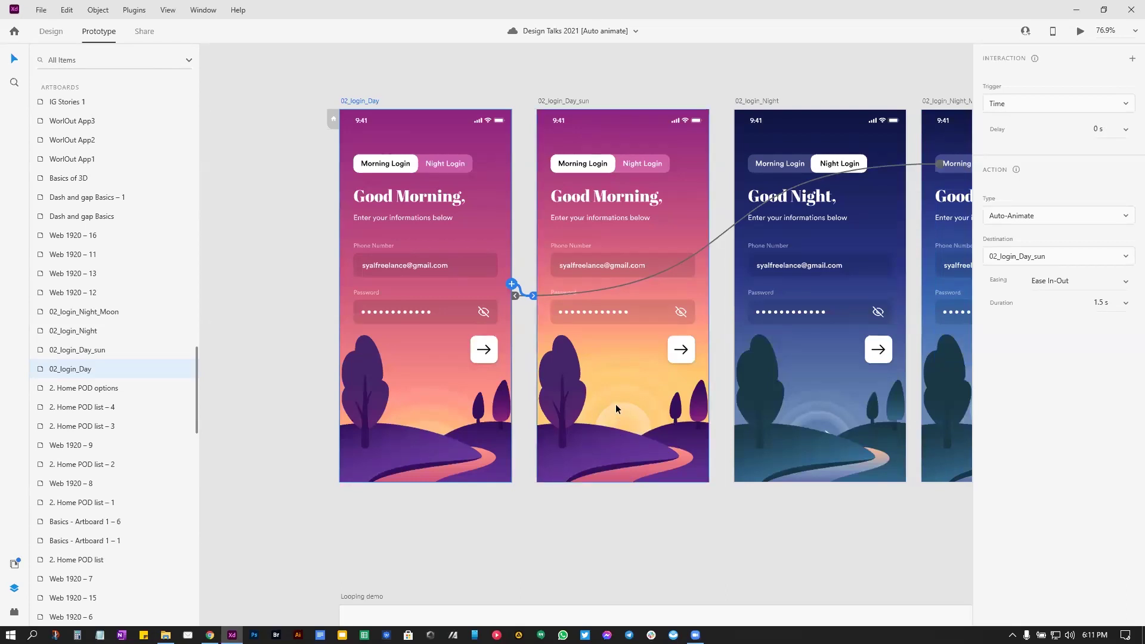
pyautogui.click(652, 497)
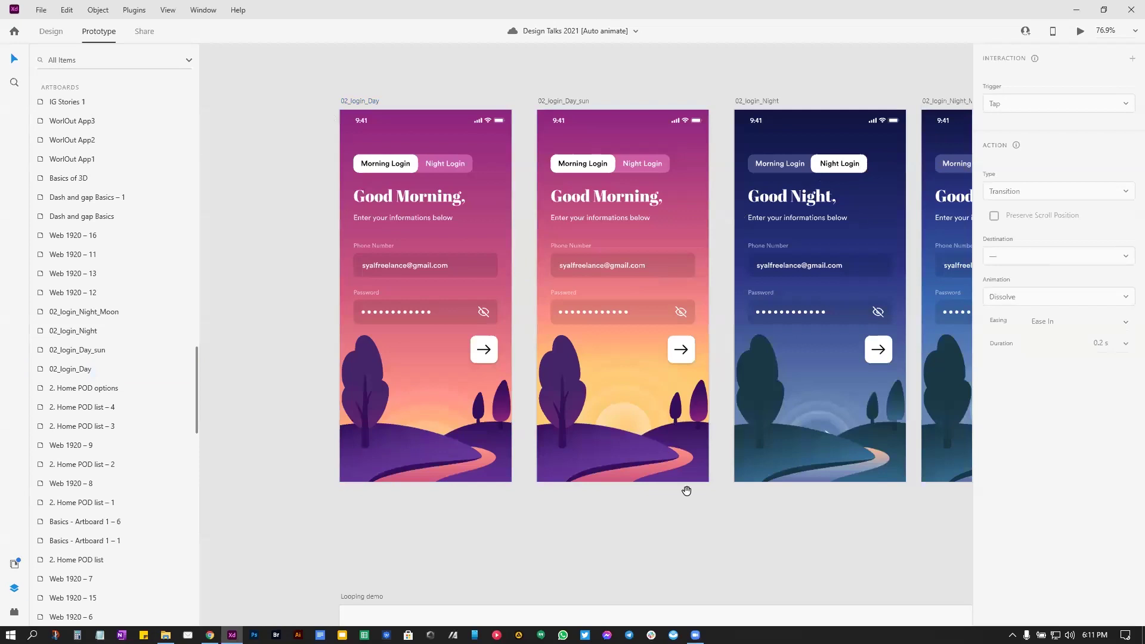
pyautogui.moveTo(687, 490); pyautogui.dragTo(502, 506)
pyautogui.click(452, 177)
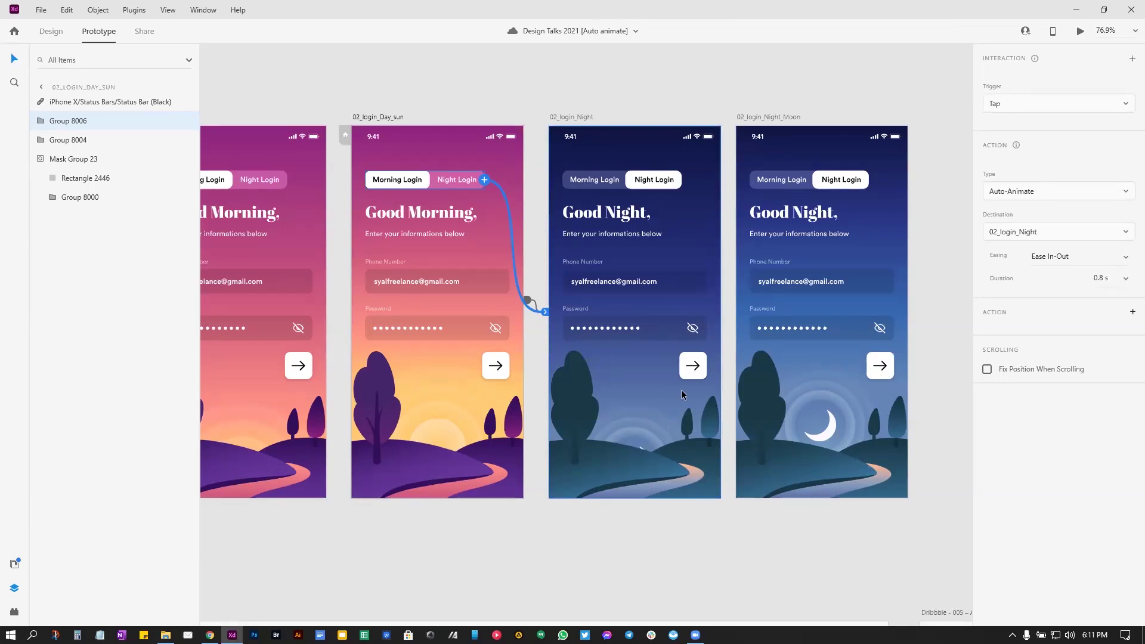
pyautogui.click(824, 436)
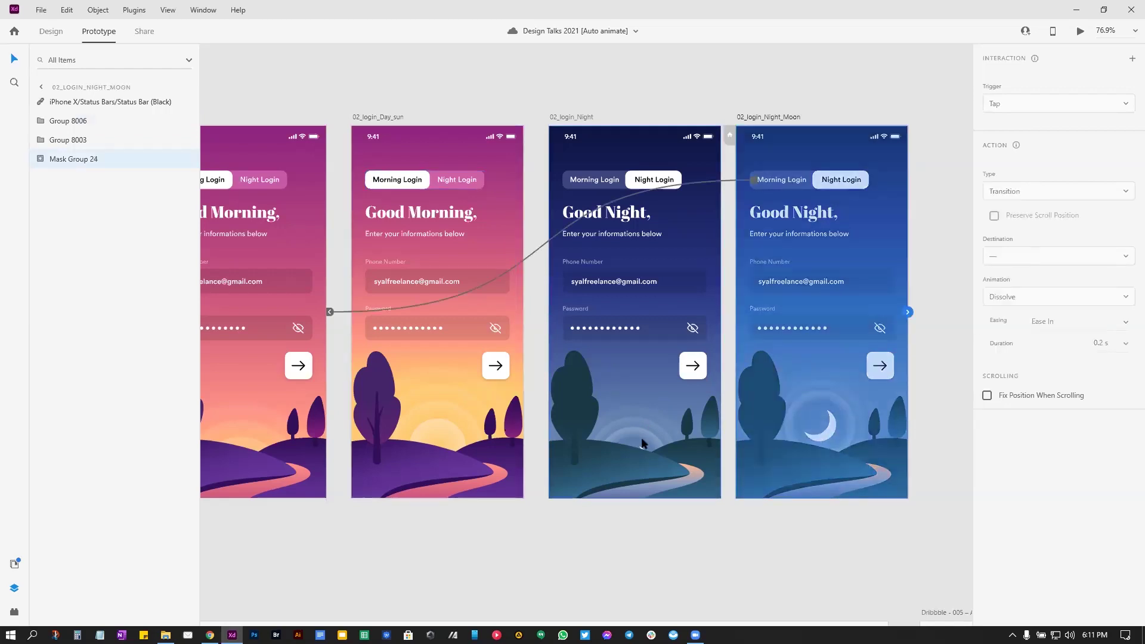
pyautogui.click(643, 443)
pyautogui.click(603, 499)
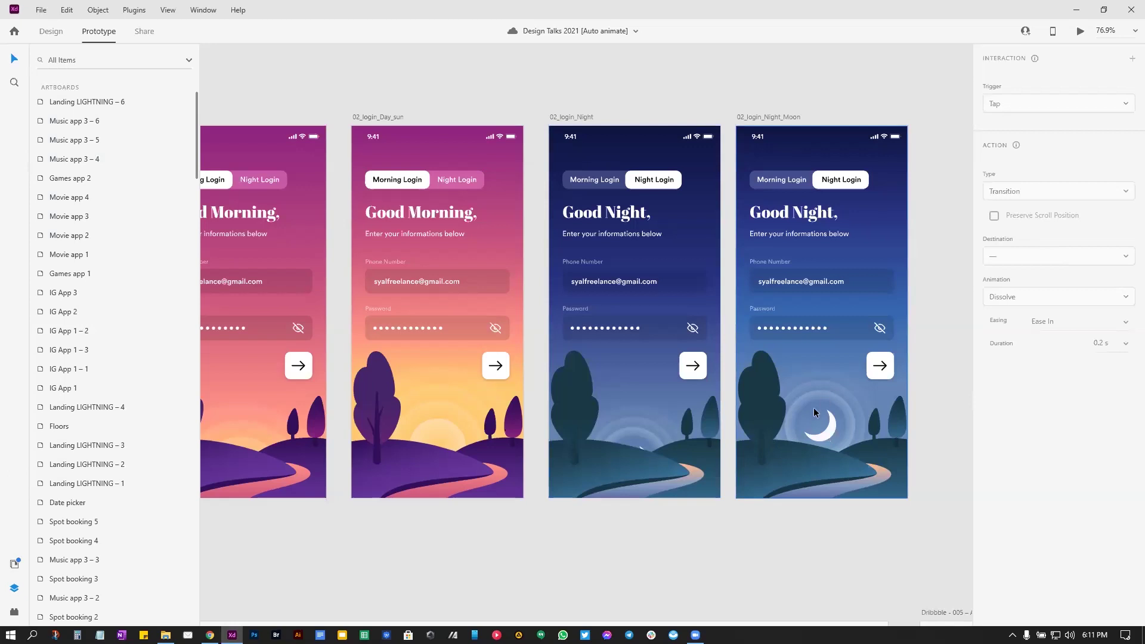
# Step: Preview the prototype from 02_login_Night_Moon, switching to Morning Login and back to Night Login
pyautogui.click(779, 114)
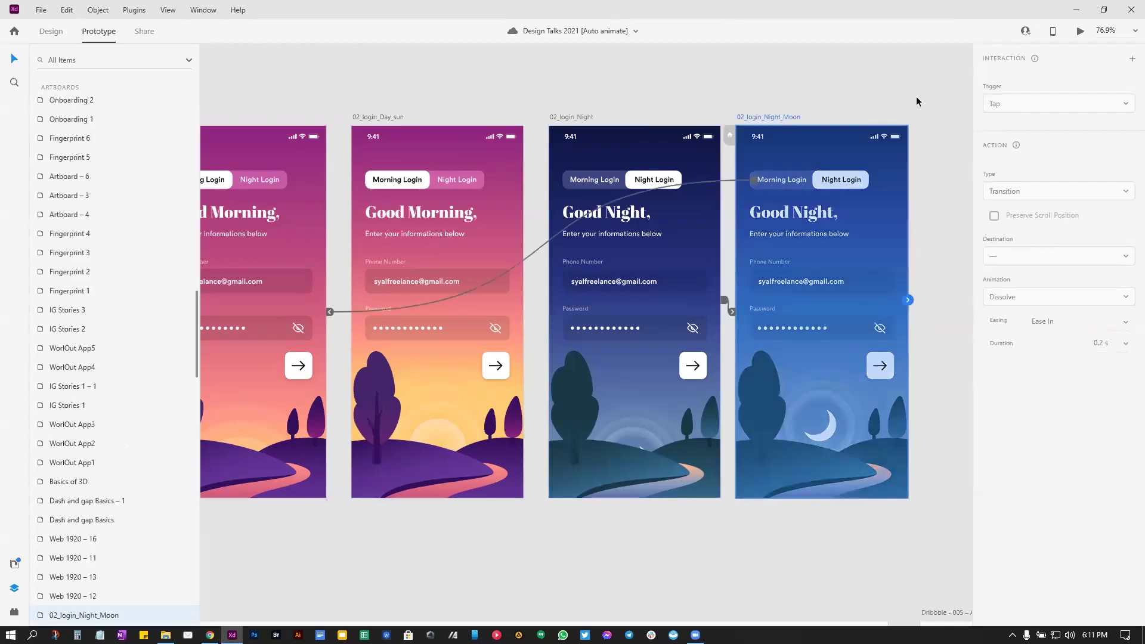
pyautogui.click(1080, 31)
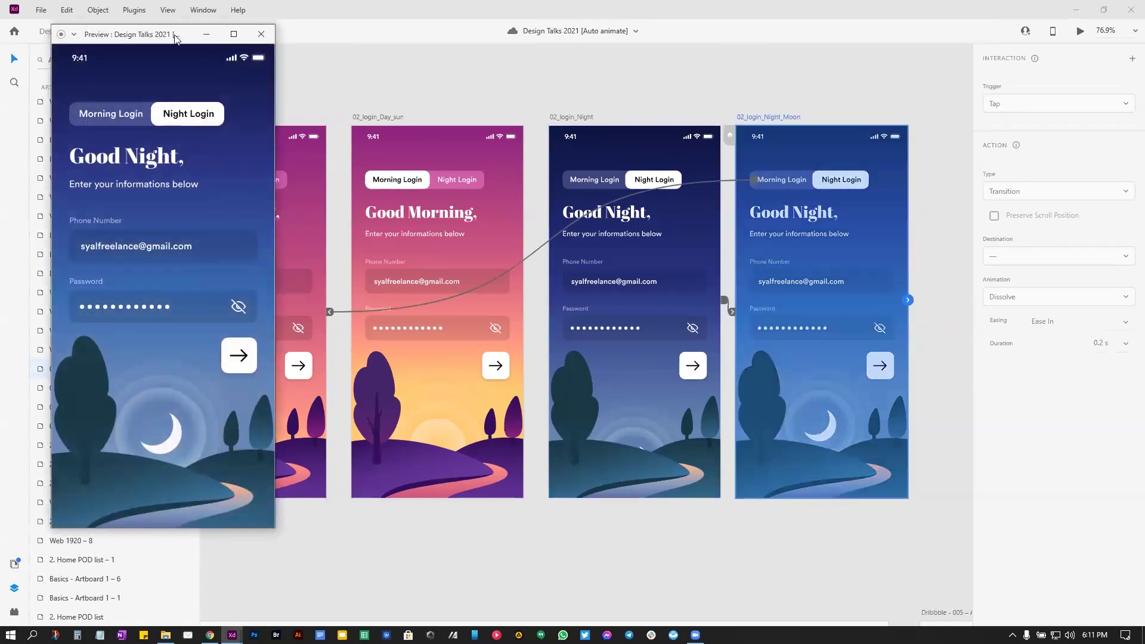
pyautogui.moveTo(176, 38); pyautogui.dragTo(481, 55)
pyautogui.click(427, 129)
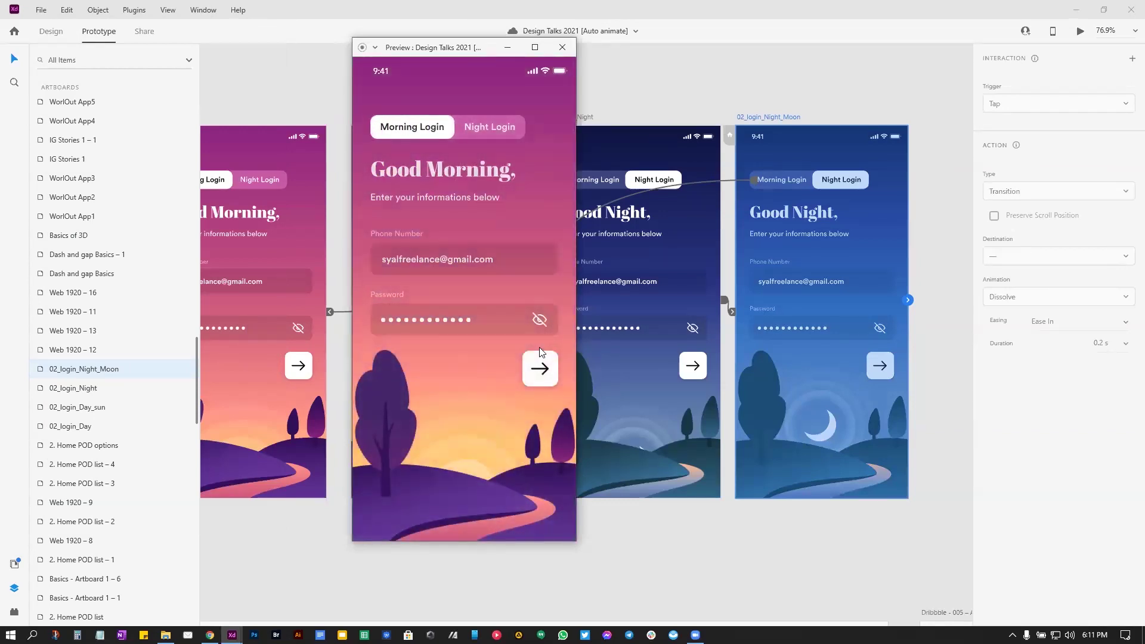
pyautogui.click(484, 123)
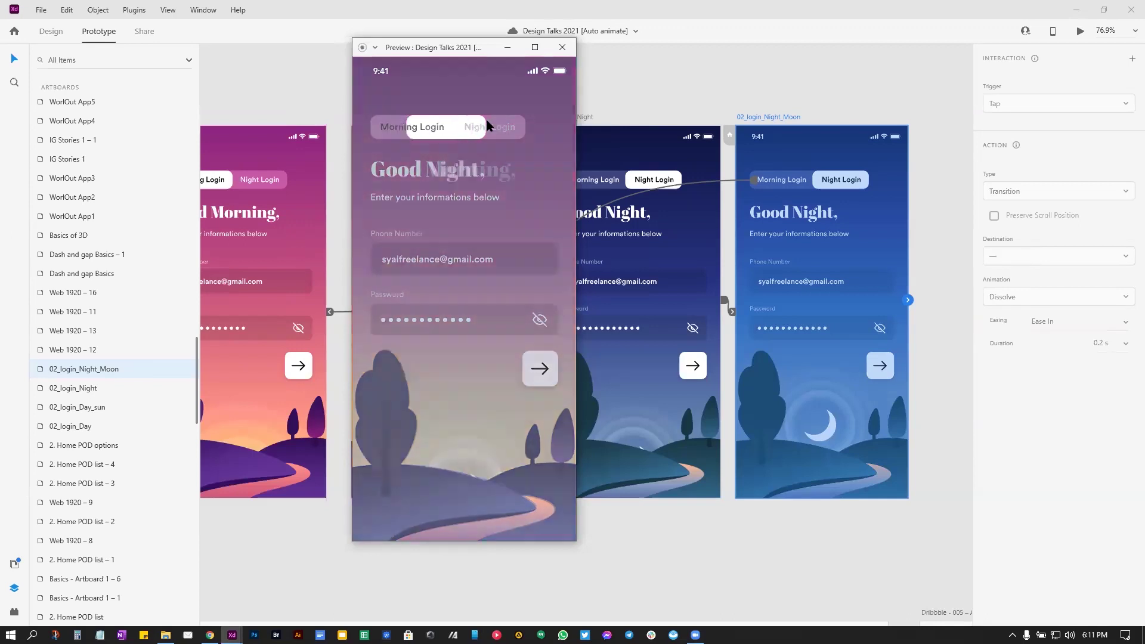
pyautogui.click(563, 47)
# Step: Examine the Looping demo artboard with its Premium Beers product and list screens
pyautogui.hscroll(-5, 494, 108)
pyautogui.scroll(-2, 493, 107)
pyautogui.scroll(-8, 476, 166)
pyautogui.hscroll(2, 476, 166)
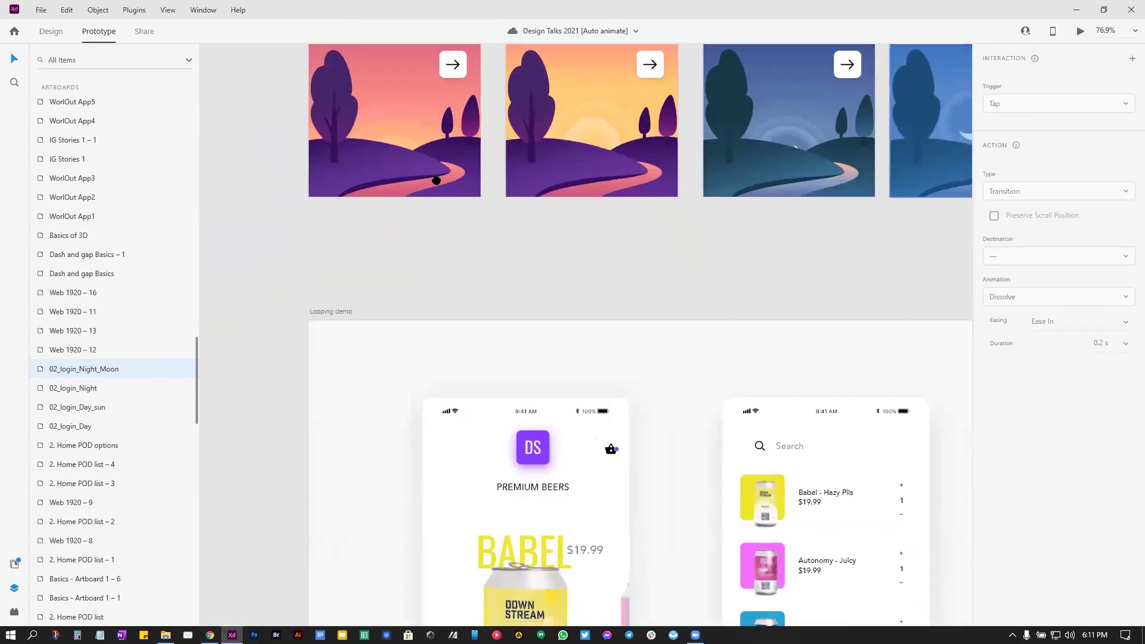
pyautogui.moveTo(497, 95); pyautogui.dragTo(496, 92)
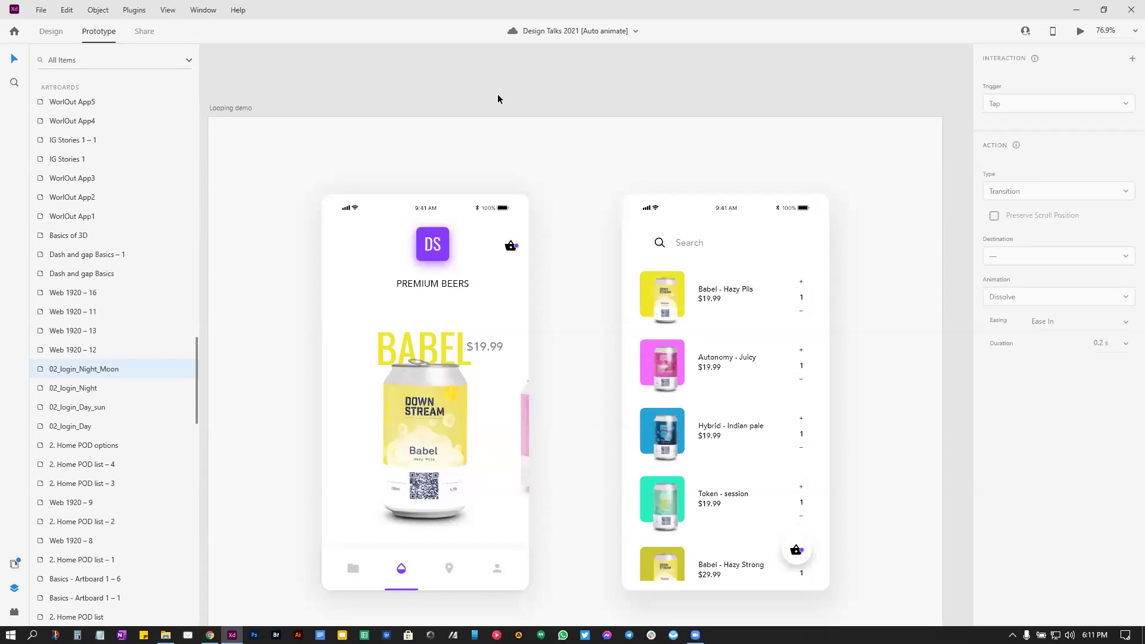
pyautogui.moveTo(512, 97); pyautogui.dragTo(538, 60)
pyautogui.scroll(-5, 483, 199)
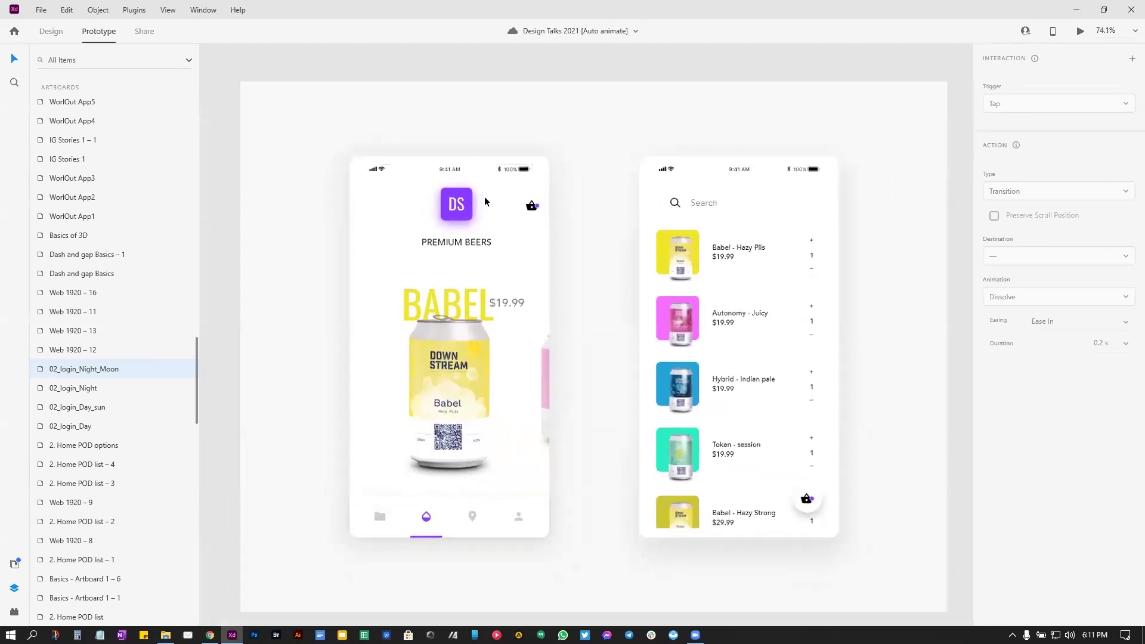
# Step: Examine the Looping demo artboard's timed auto-animate interaction and preview the looping beer animation
pyautogui.moveTo(631, 263); pyautogui.dragTo(358, 293)
pyautogui.moveTo(586, 274); pyautogui.dragTo(728, 288)
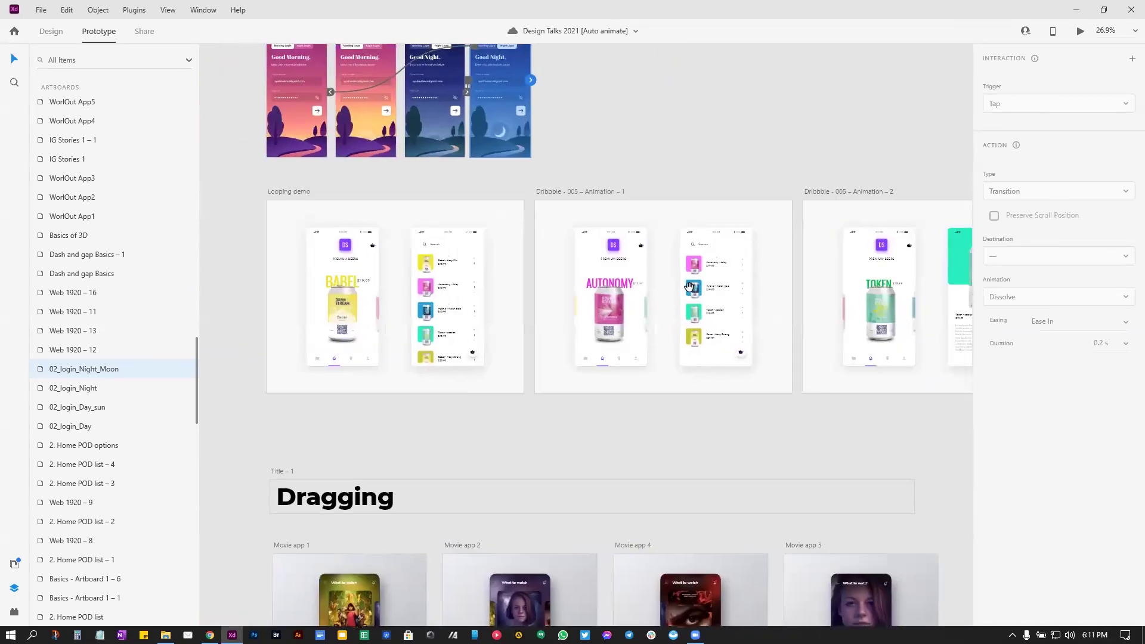
pyautogui.scroll(3, 348, 288)
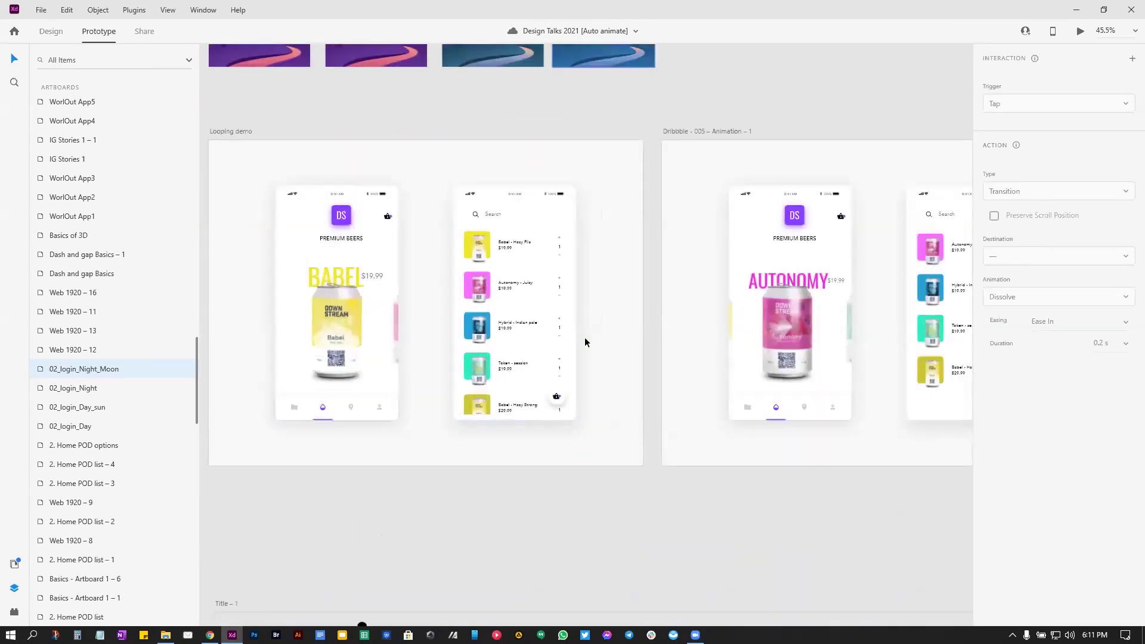
pyautogui.moveTo(526, 319); pyautogui.dragTo(630, 338)
pyautogui.click(362, 178)
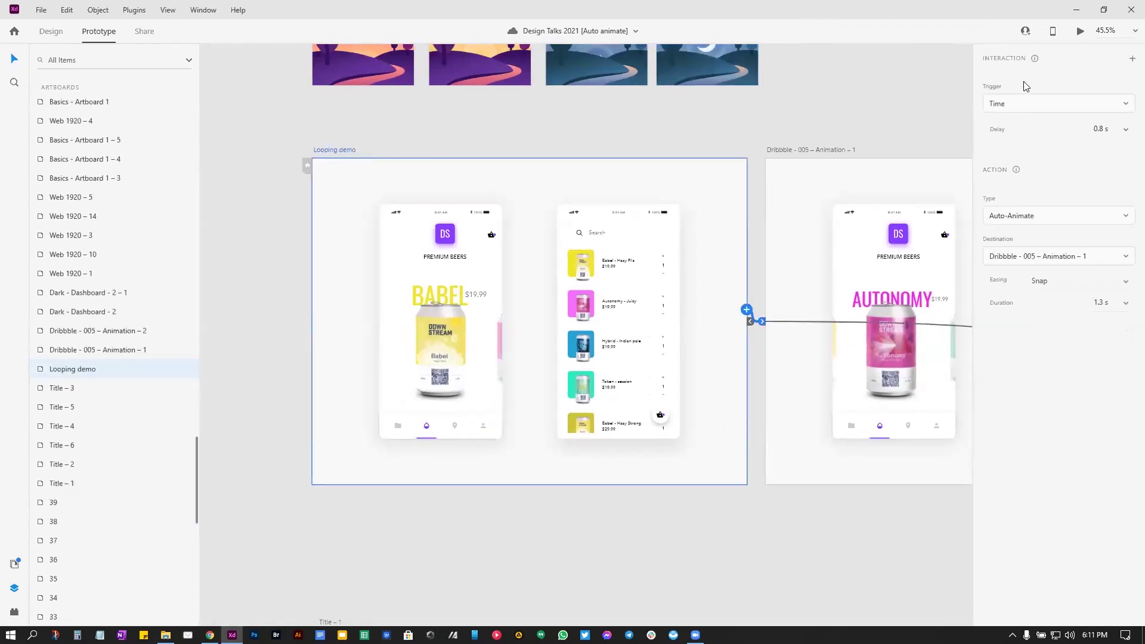
pyautogui.click(1083, 31)
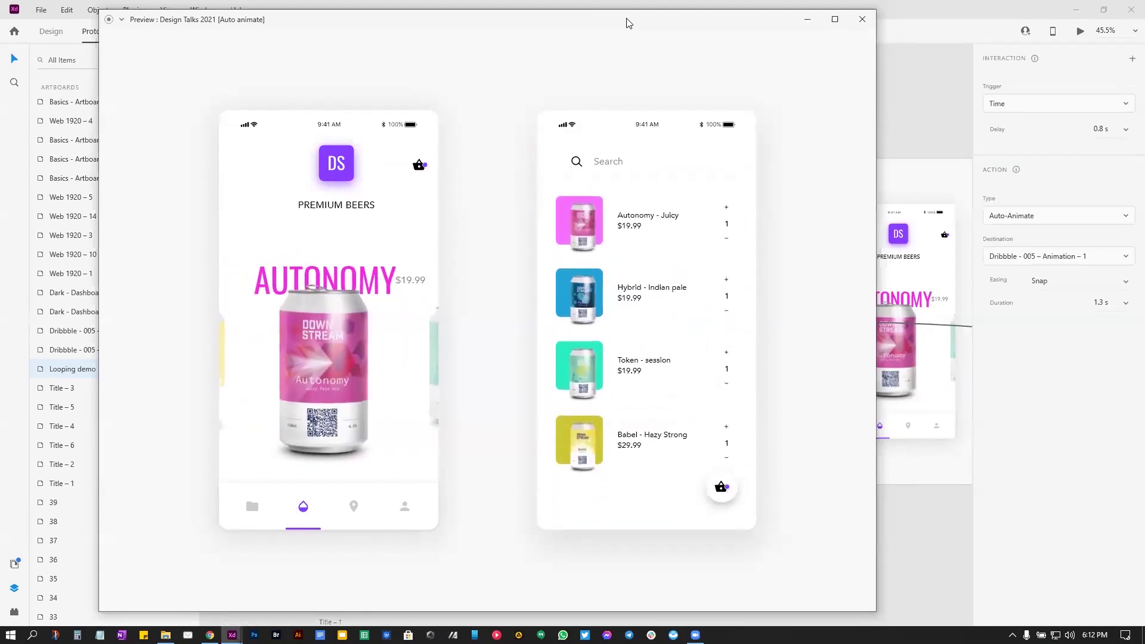
pyautogui.click(862, 19)
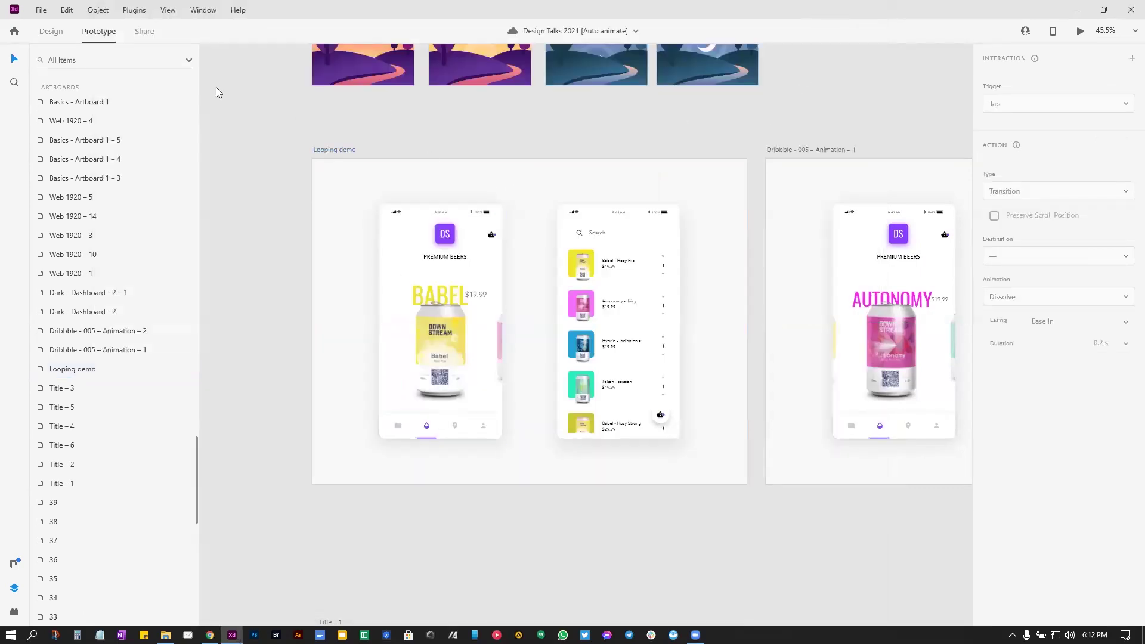
# Step: Inspect the masked beer carousel of Looping demo in Design mode, shifting its group of cans sideways and undoing the move
pyautogui.click(51, 32)
pyautogui.hscroll(3, 313, 177)
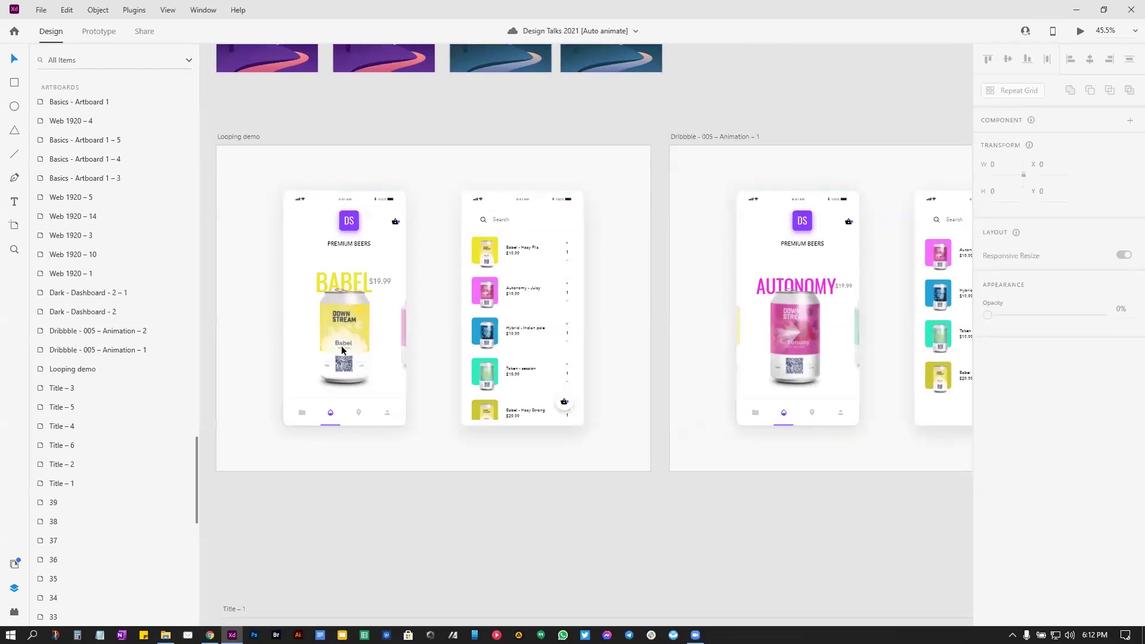
pyautogui.click(337, 323)
pyautogui.doubleClick(338, 327)
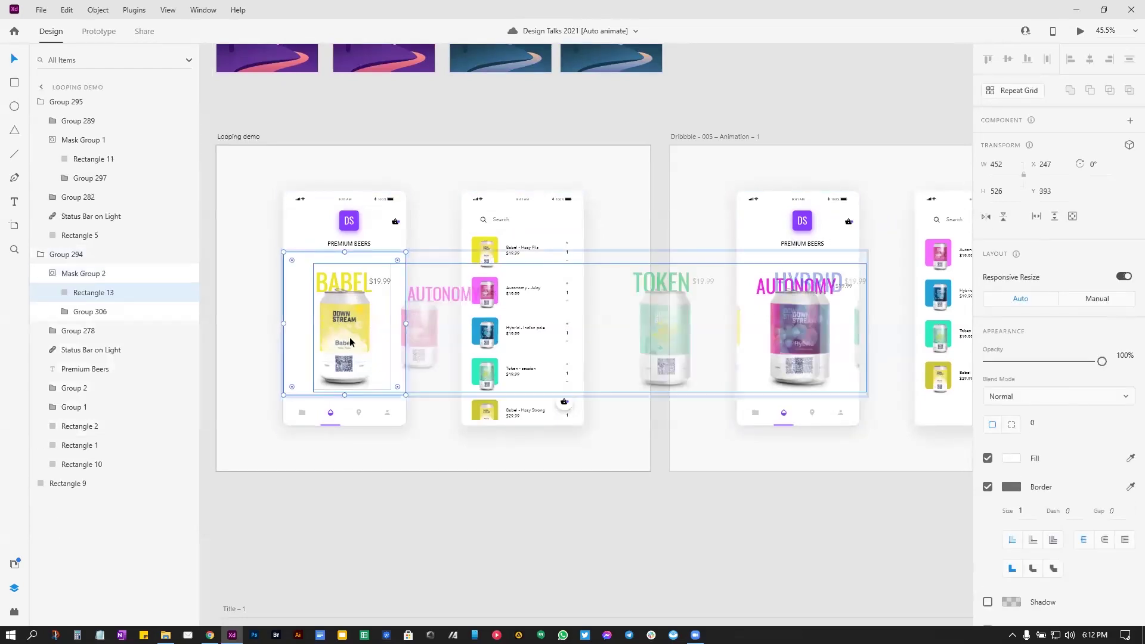
pyautogui.click(346, 330)
pyautogui.moveTo(344, 327)
pyautogui.mouseDown()
pyautogui.moveTo(288, 327)
pyautogui.moveTo(329, 328)
pyautogui.mouseUp()
pyautogui.hotkey('ctrl', 'z')
# Step: Examine the Babel can group inside Looping demo's carousel, then reselect the whole Premium Beers screen group
pyautogui.scroll(3, 338, 331)
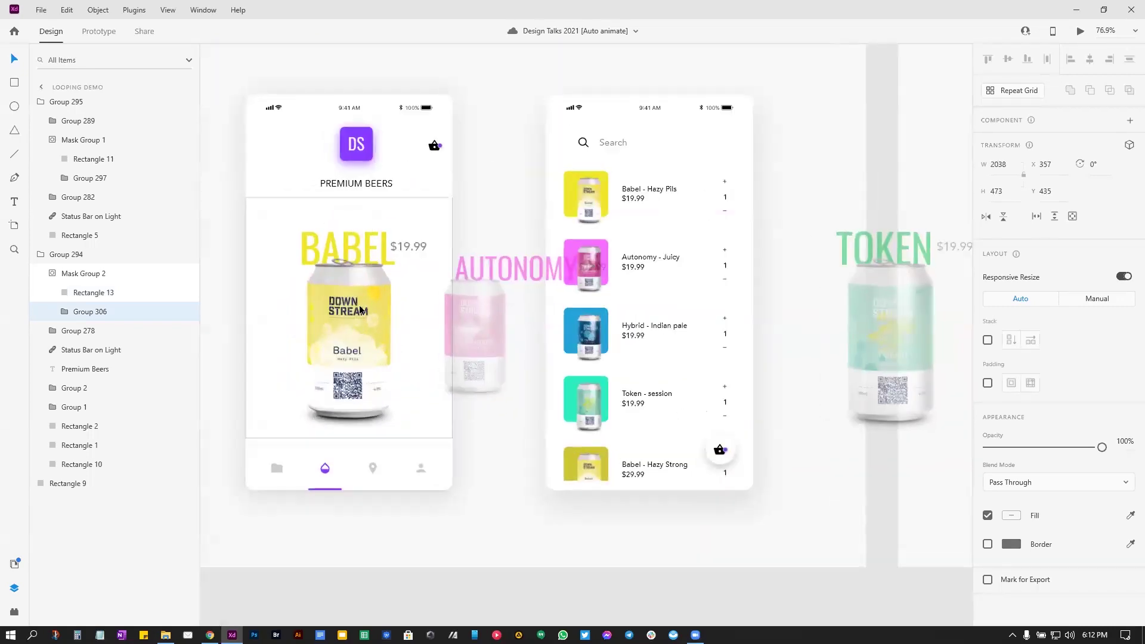
pyautogui.doubleClick(360, 309)
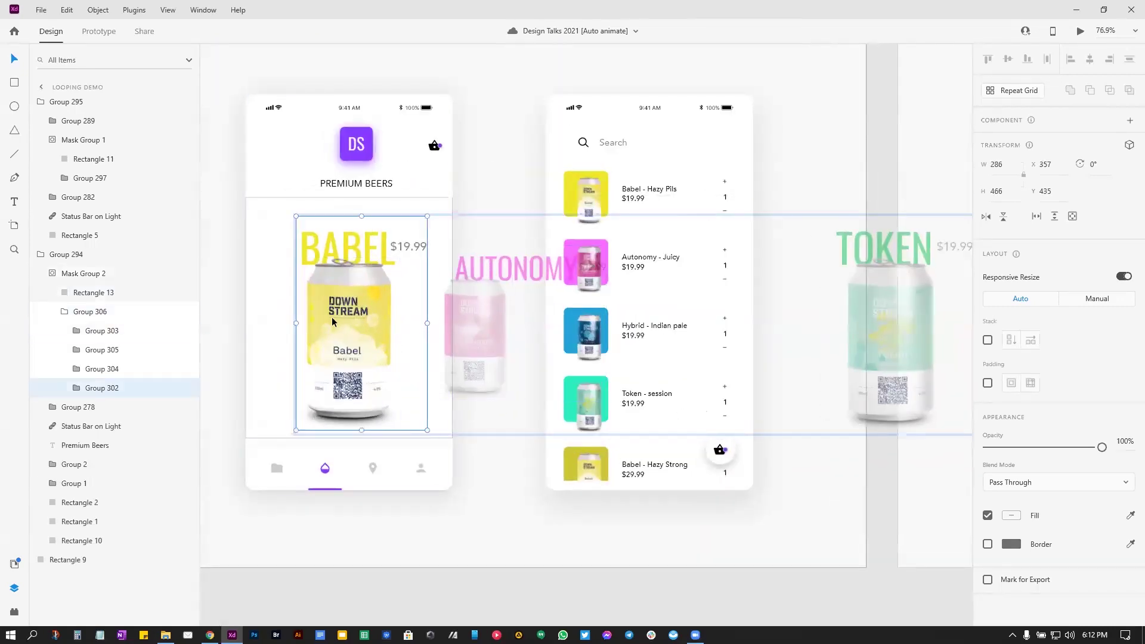
pyautogui.click(414, 519)
pyautogui.click(351, 317)
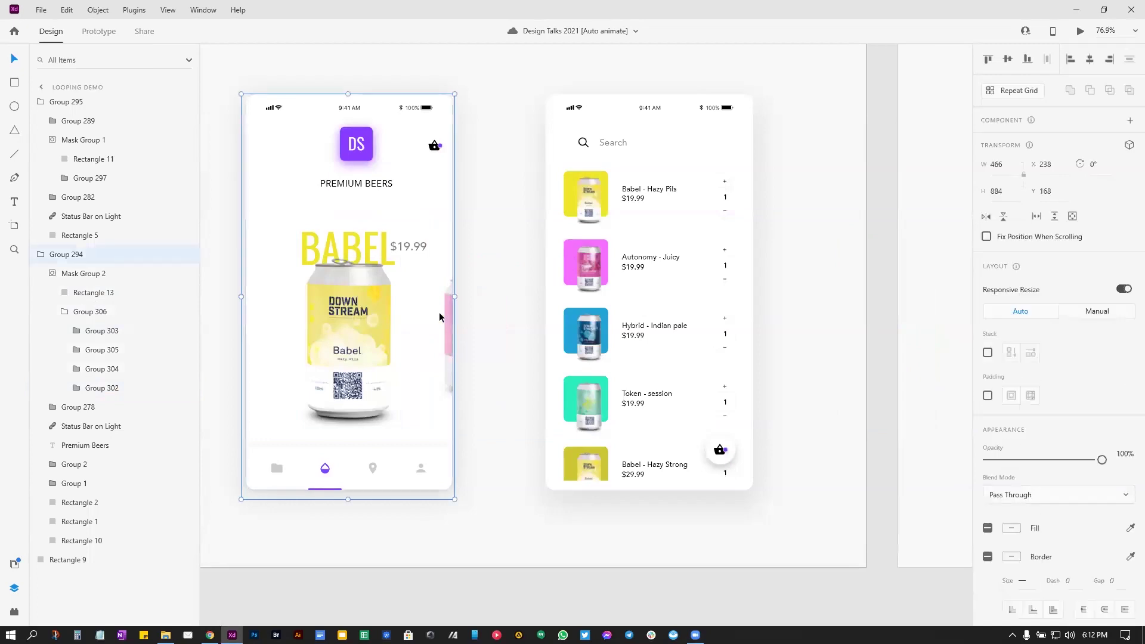
# Step: Examine the masked carousel group on Dribbble - 005 – Animation – 1 and how its cans are offset
pyautogui.scroll(-5, 449, 321)
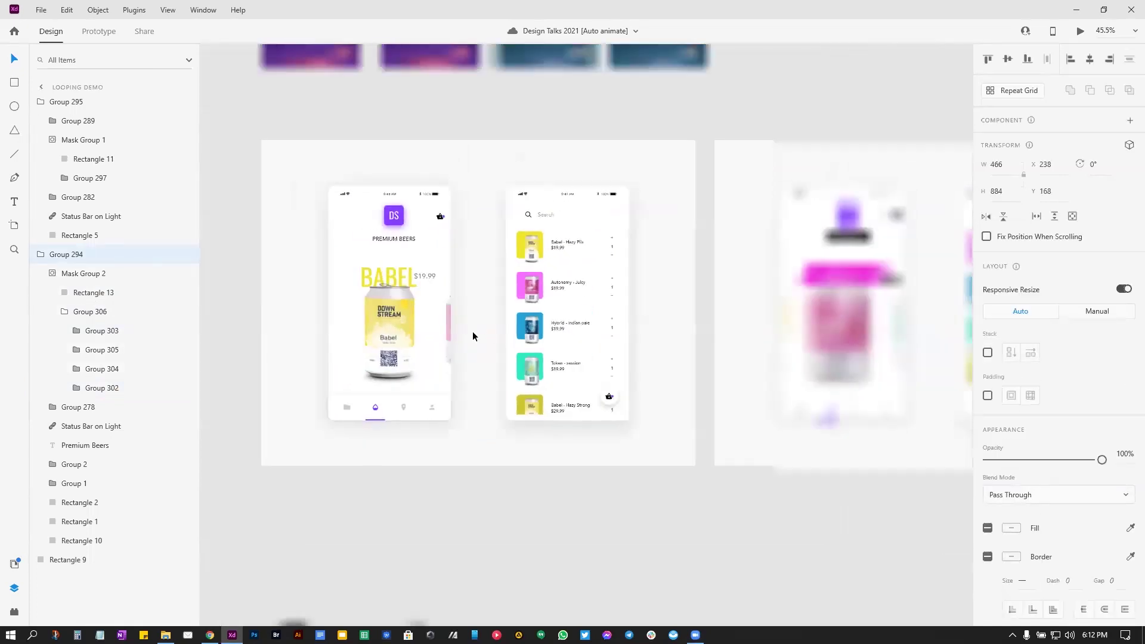
pyautogui.hscroll(3, 472, 331)
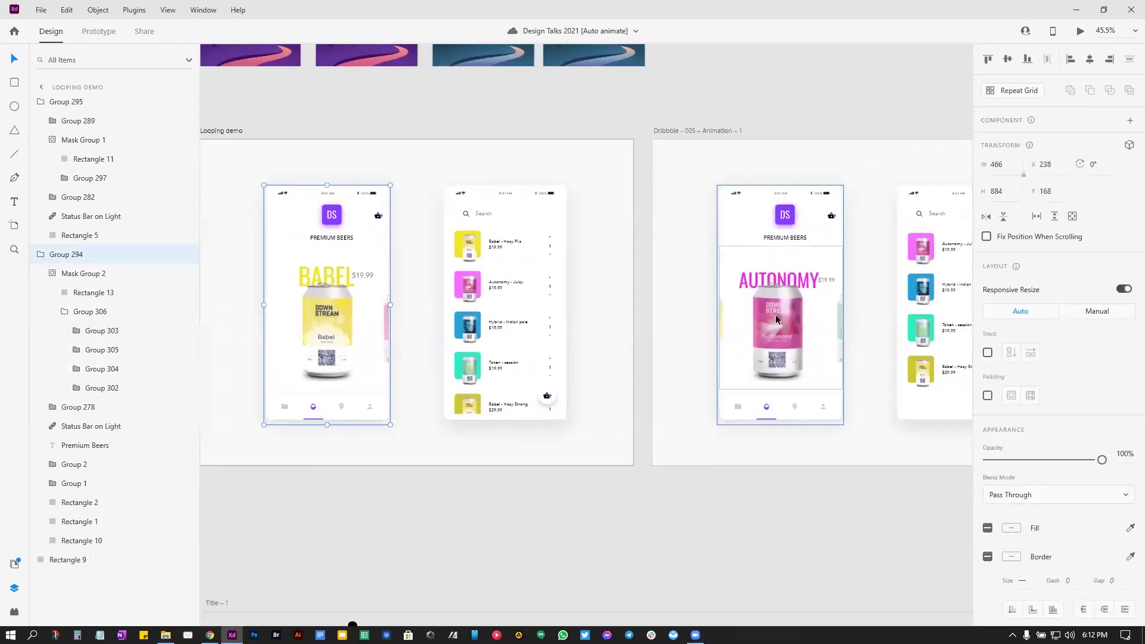
pyautogui.doubleClick(776, 319)
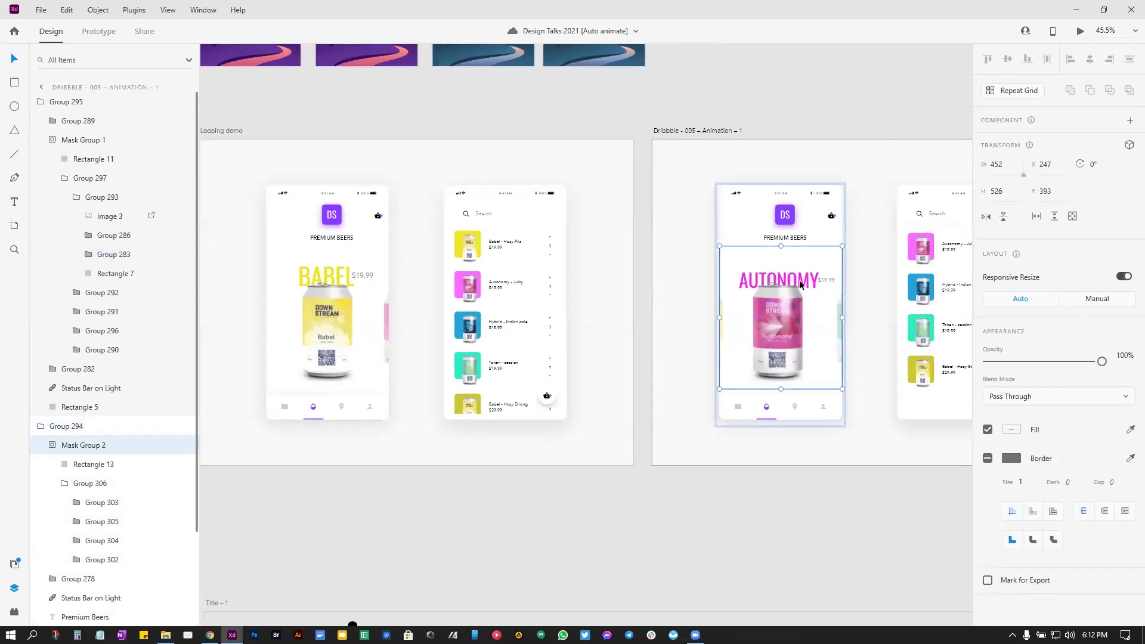
pyautogui.doubleClick(764, 310)
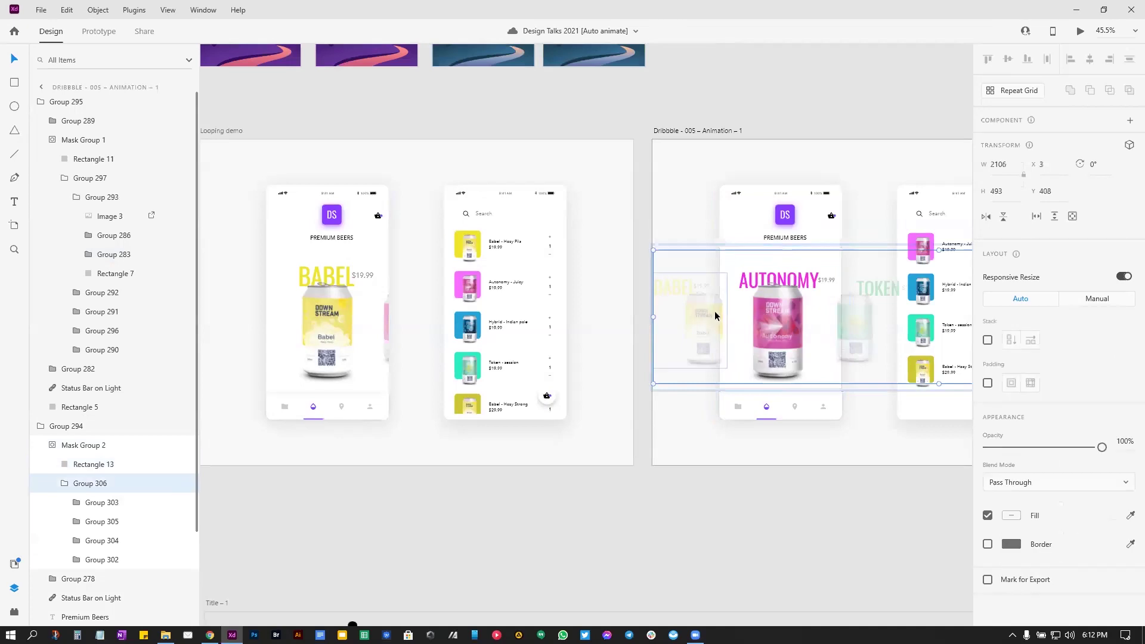
pyautogui.press('space')
pyautogui.moveTo(818, 335); pyautogui.dragTo(690, 343)
pyautogui.hscroll(4, 690, 344)
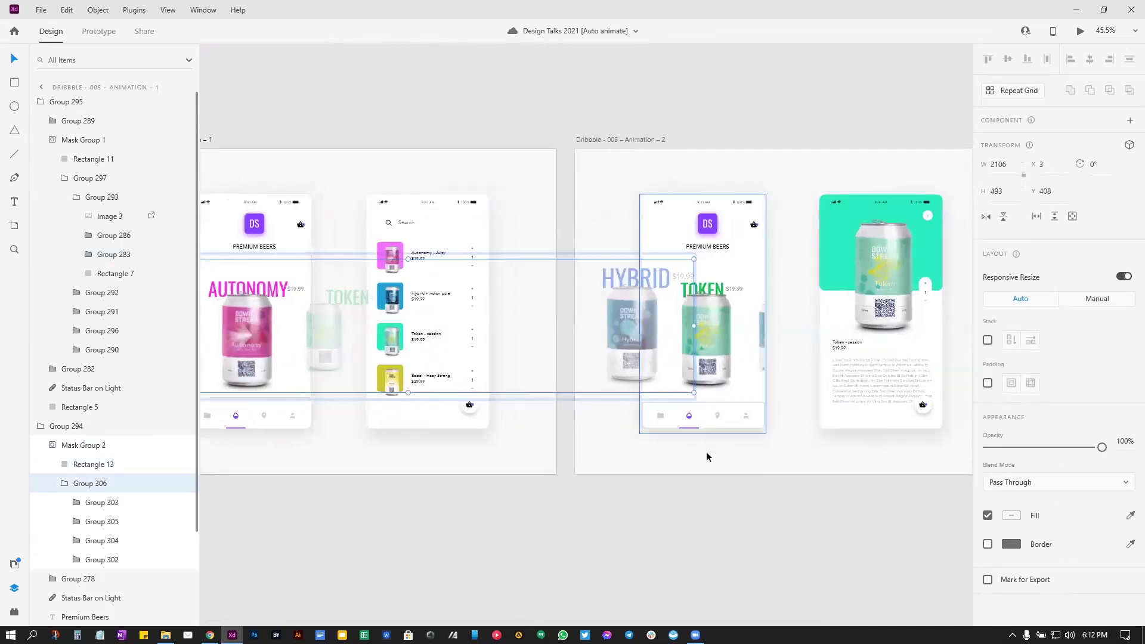
# Step: Examine the masked carousel group on Dribbble - 005 – Animation – 2, then deselect it
pyautogui.click(706, 455)
pyautogui.doubleClick(711, 338)
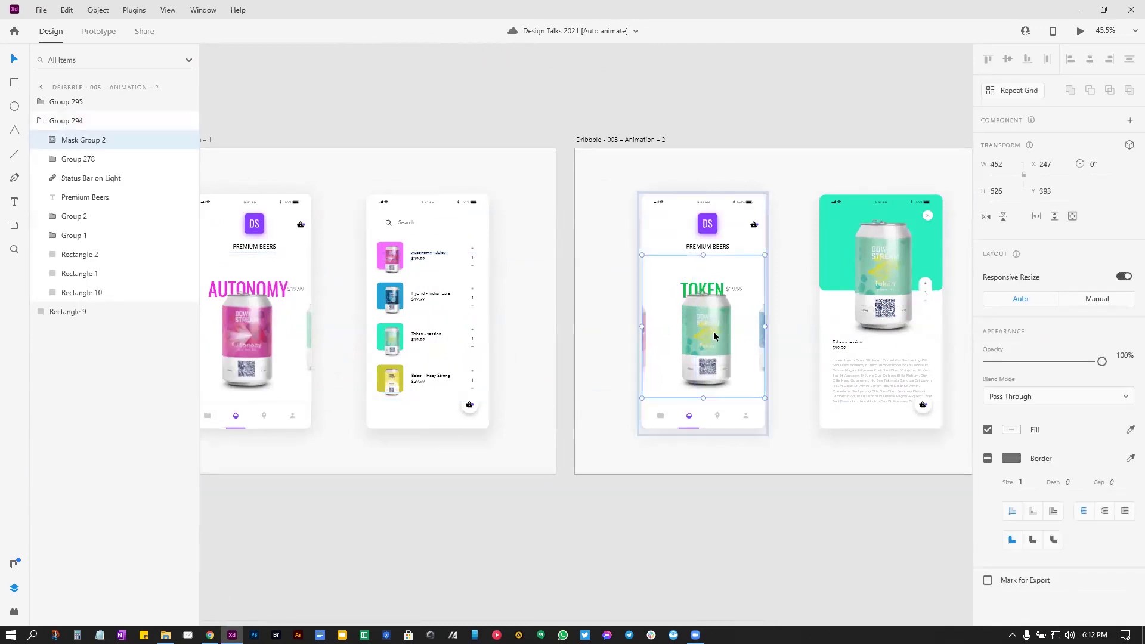
pyautogui.doubleClick(710, 331)
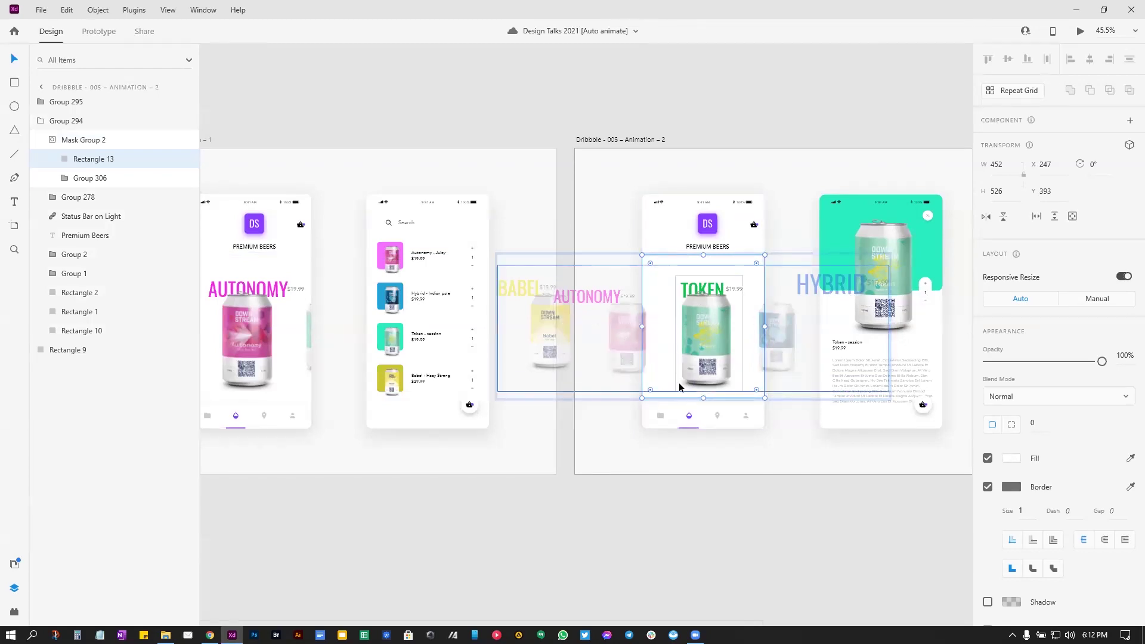
pyautogui.click(481, 489)
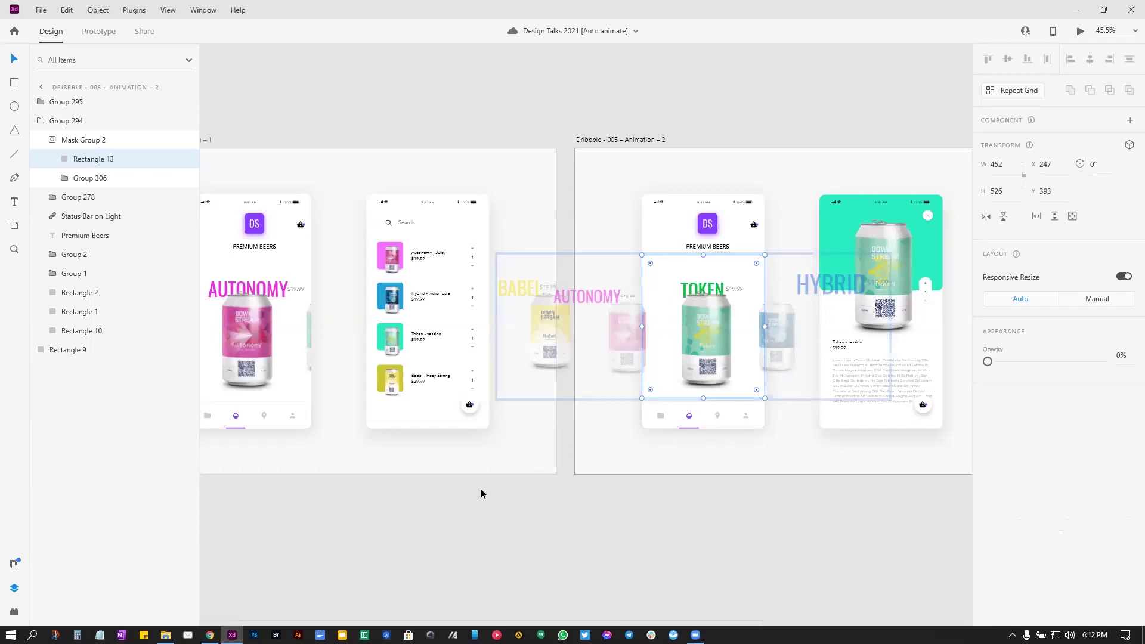
pyautogui.click(481, 494)
# Step: Compare the looping beer artboards and replay the animation from Looping demo in the preview
pyautogui.moveTo(328, 473); pyautogui.dragTo(597, 480)
pyautogui.moveTo(426, 495); pyautogui.dragTo(663, 493)
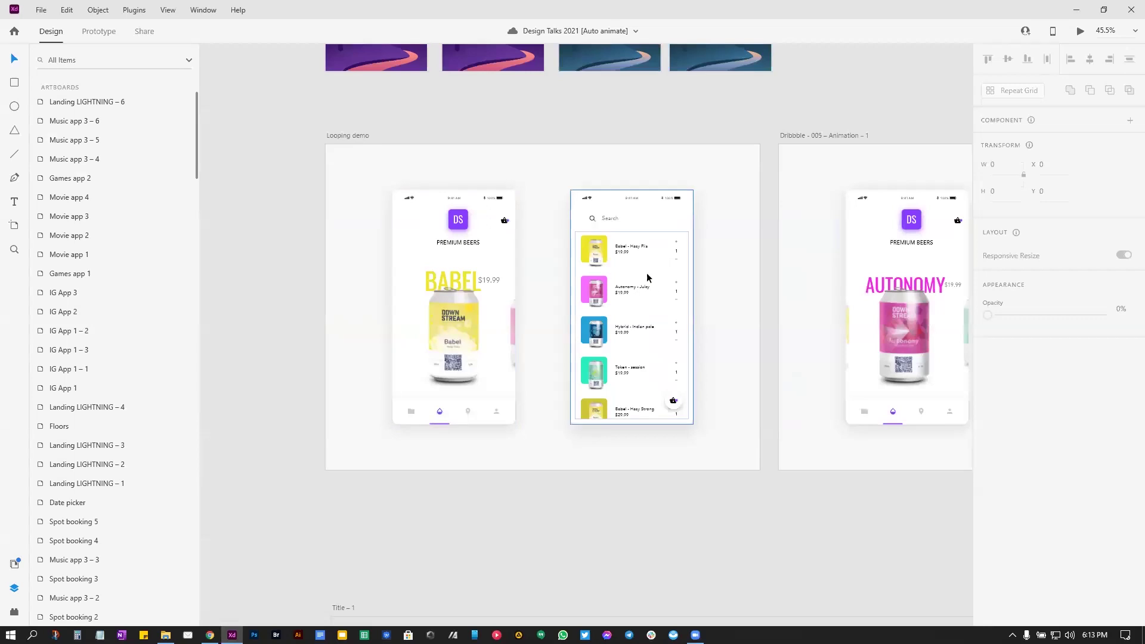
pyautogui.hscroll(7, 642, 290)
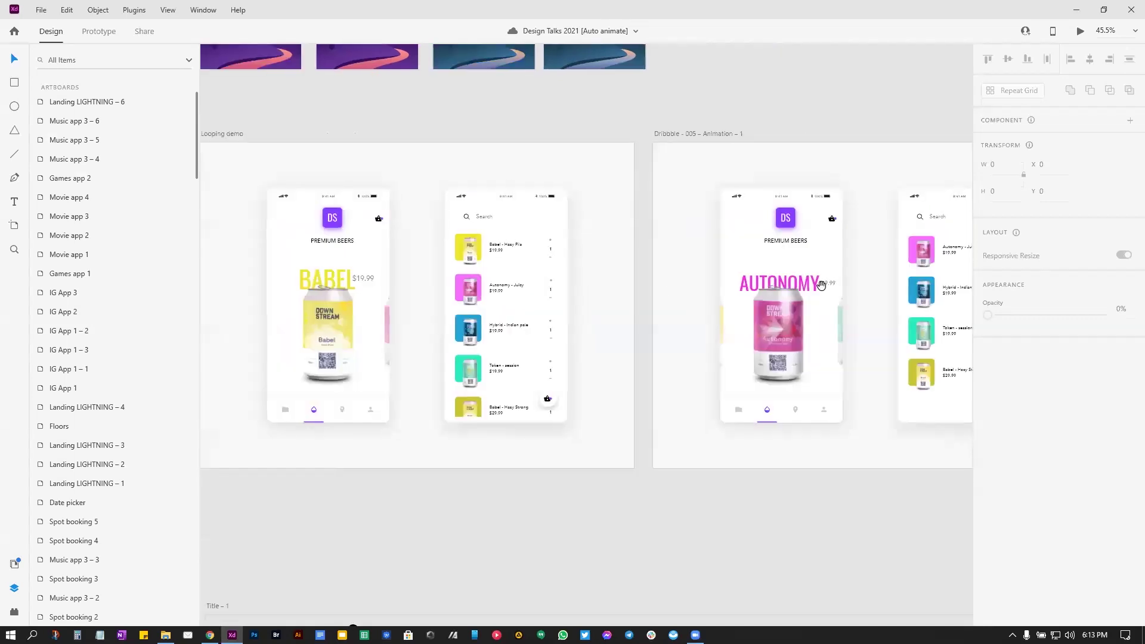
pyautogui.hscroll(-6, 545, 243)
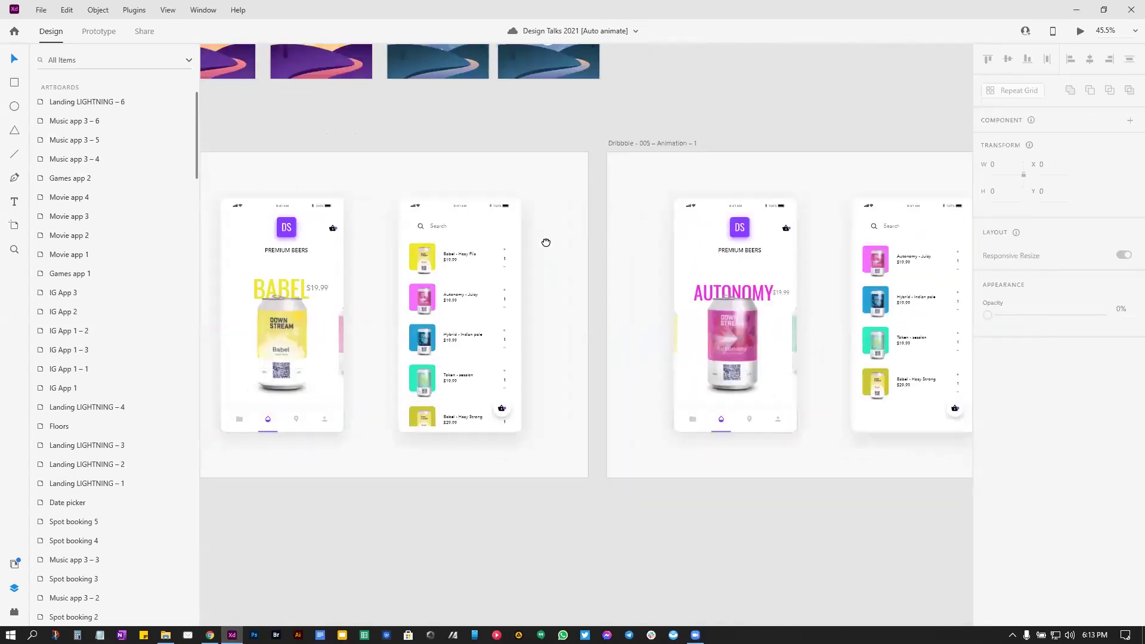
pyautogui.click(266, 146)
pyautogui.click(1081, 34)
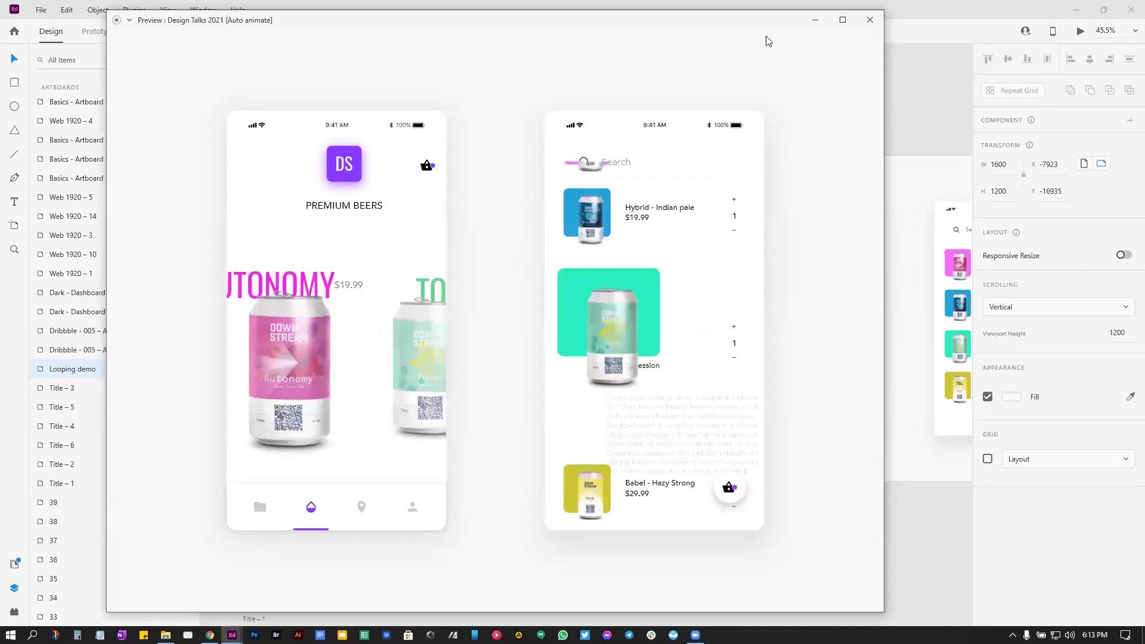
pyautogui.click(870, 20)
pyautogui.click(827, 103)
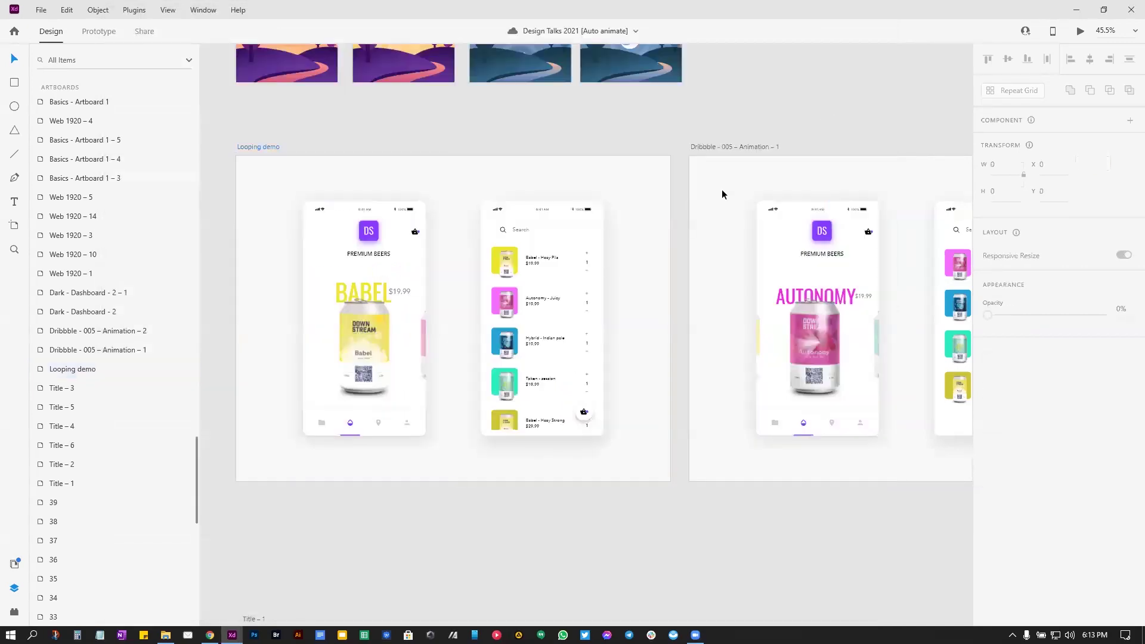
# Step: Examine the mask and the movies group on the Movie app 1 artboard in the Dragging section
pyautogui.moveTo(649, 503); pyautogui.dragTo(672, 289)
pyautogui.moveTo(597, 434)
pyautogui.mouseDown()
pyautogui.moveTo(675, 245)
pyautogui.moveTo(671, 196)
pyautogui.mouseUp()
pyautogui.moveTo(645, 334); pyautogui.dragTo(711, 202)
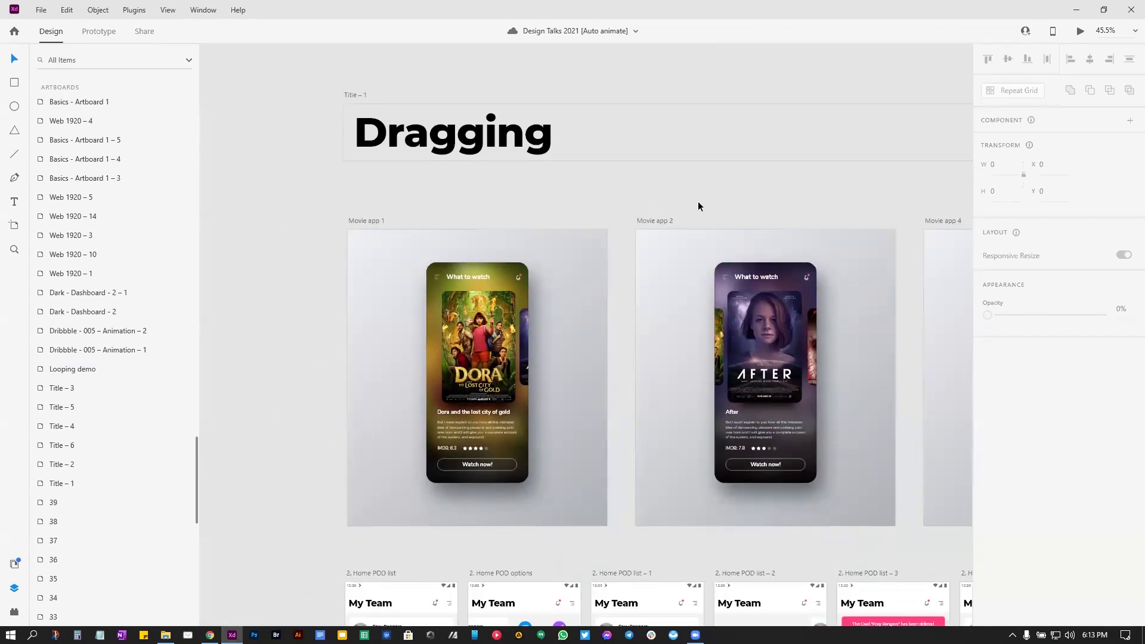
pyautogui.moveTo(705, 209)
pyautogui.mouseDown()
pyautogui.moveTo(699, 156)
pyautogui.moveTo(726, 133)
pyautogui.moveTo(468, 167)
pyautogui.moveTo(779, 173)
pyautogui.mouseUp()
pyautogui.keyDown('ctrl'); pyautogui.scroll(5, 483, 248); pyautogui.keyUp('ctrl')
pyautogui.keyDown('ctrl'); pyautogui.scroll(-3, 546, 306); pyautogui.keyUp('ctrl')
pyautogui.keyDown('ctrl'); pyautogui.scroll(3, 531, 321); pyautogui.keyUp('ctrl')
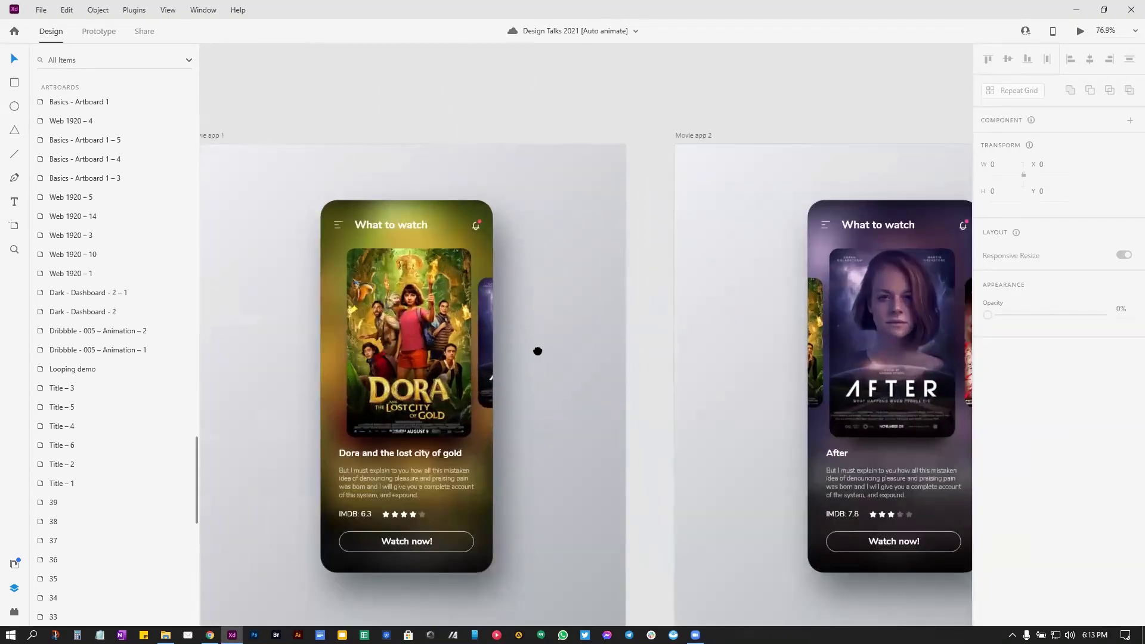
pyautogui.moveTo(538, 351); pyautogui.dragTo(577, 310)
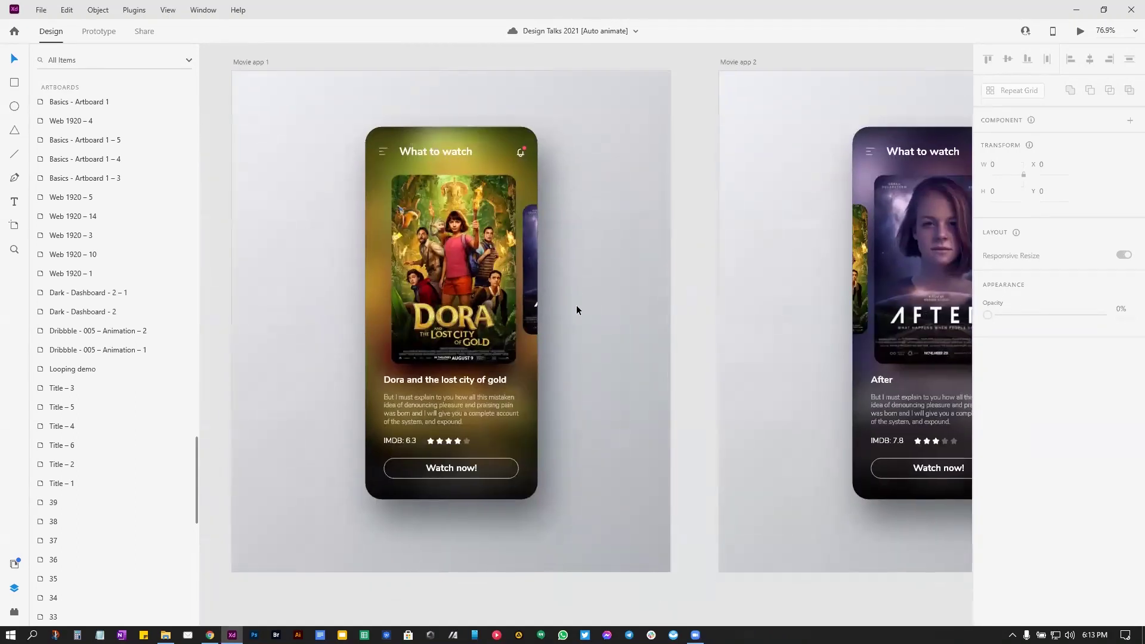
pyautogui.click(491, 295)
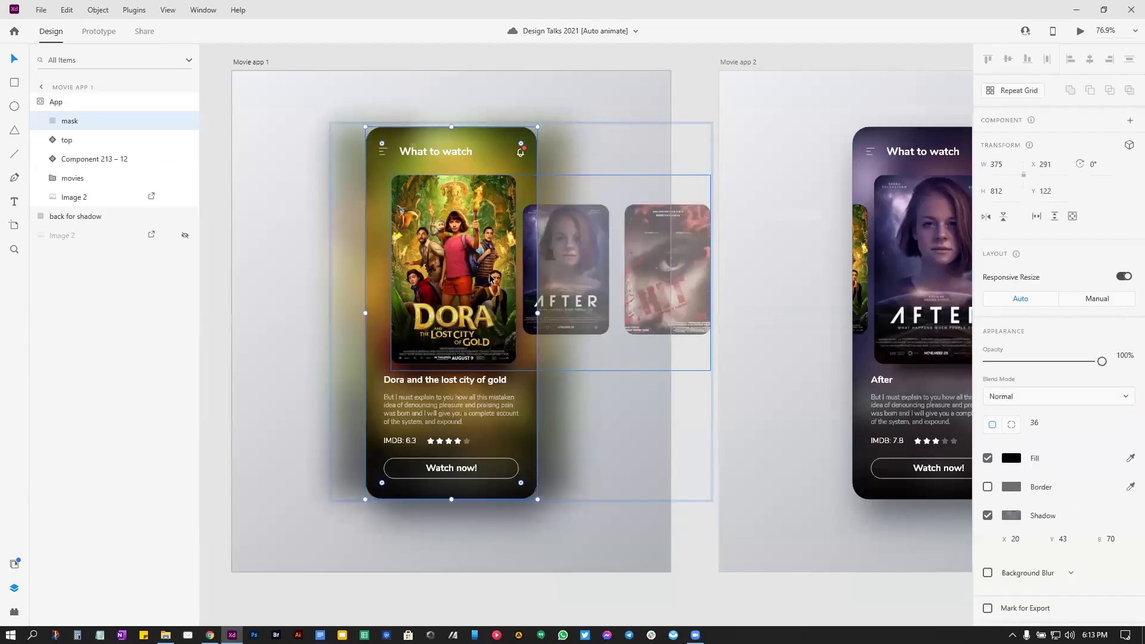
pyautogui.doubleClick(571, 257)
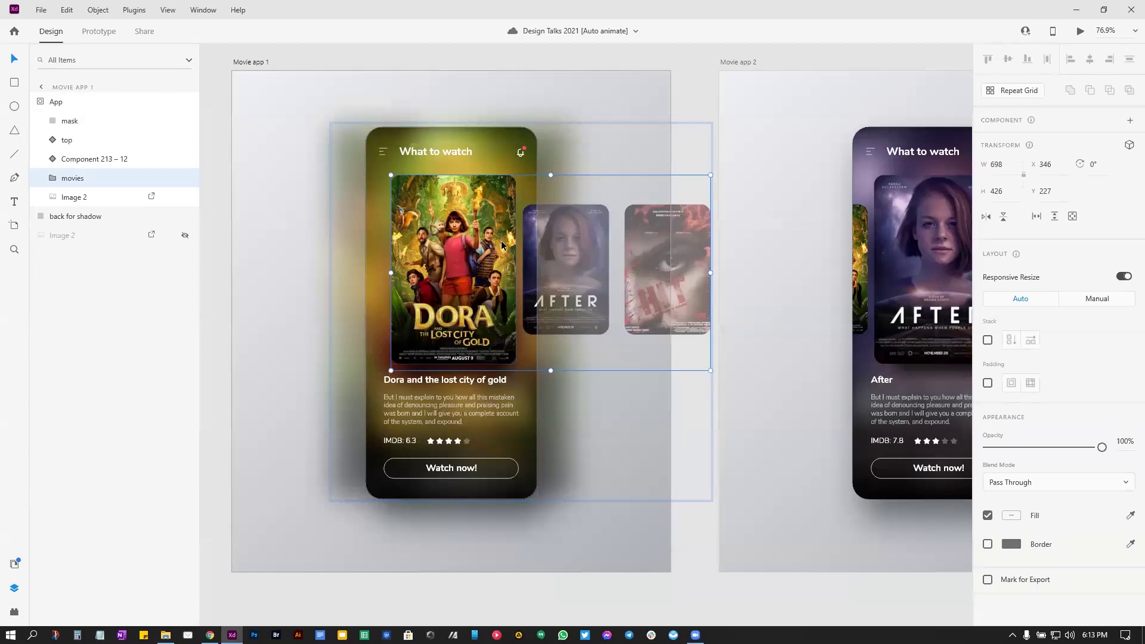
pyautogui.click(687, 527)
# Step: Examine the movies group and the blurred background image on the Movie app 2 artboard
pyautogui.scroll(-3, 647, 461)
pyautogui.moveTo(647, 440); pyautogui.dragTo(394, 409)
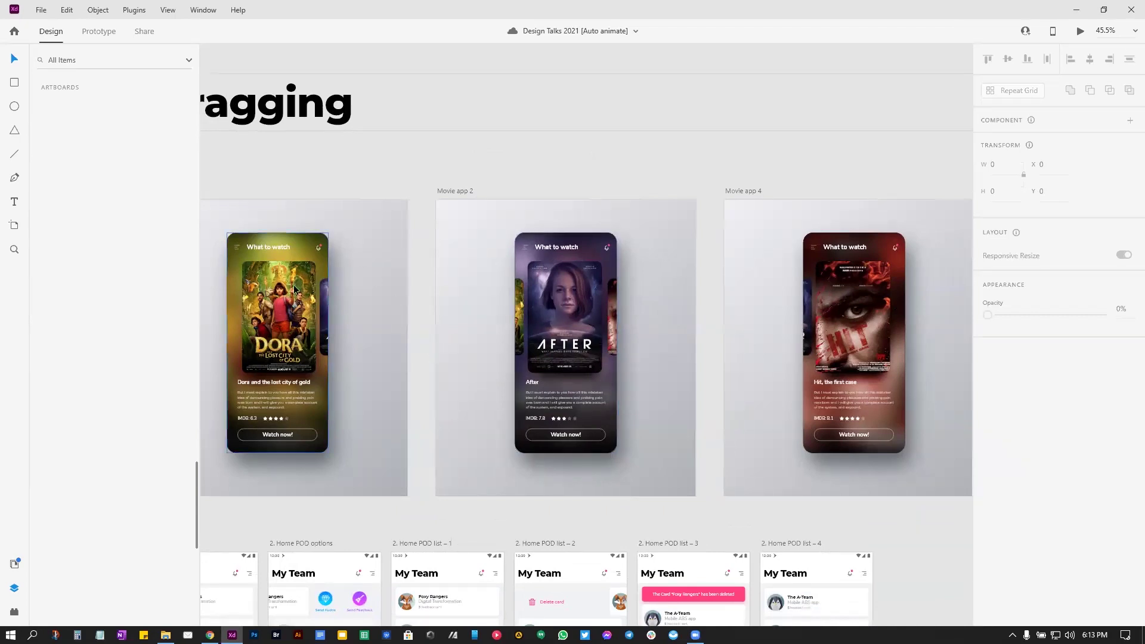
pyautogui.hscroll(-5, 398, 339)
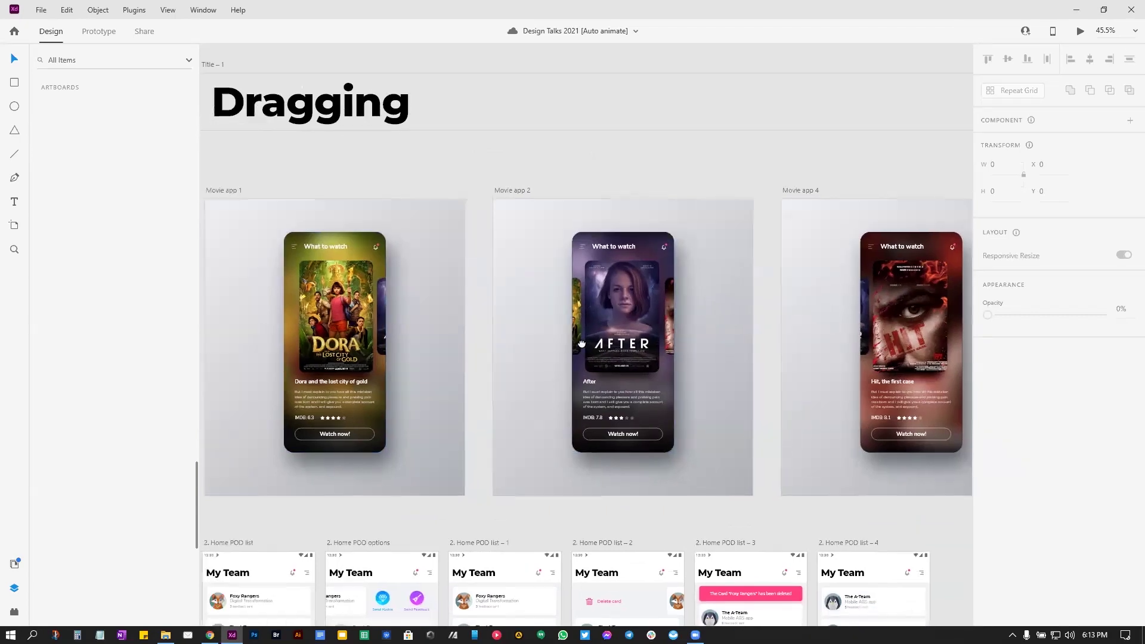
pyautogui.keyDown('ctrl'); pyautogui.scroll(3, 717, 312); pyautogui.keyUp('ctrl')
pyautogui.doubleClick(746, 288)
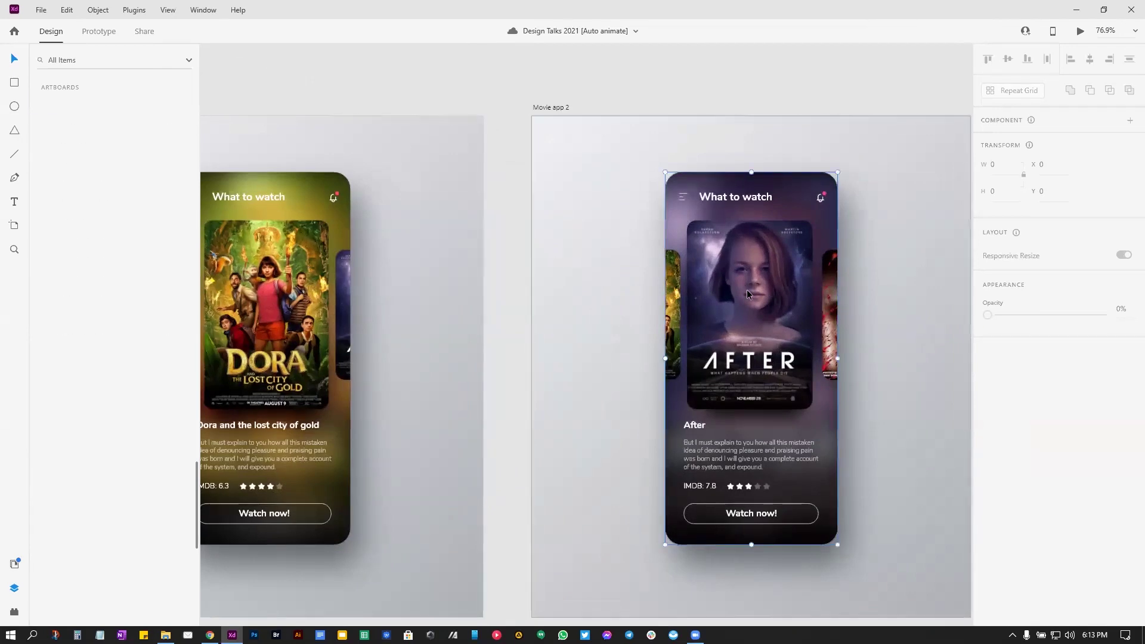
pyautogui.click(673, 286)
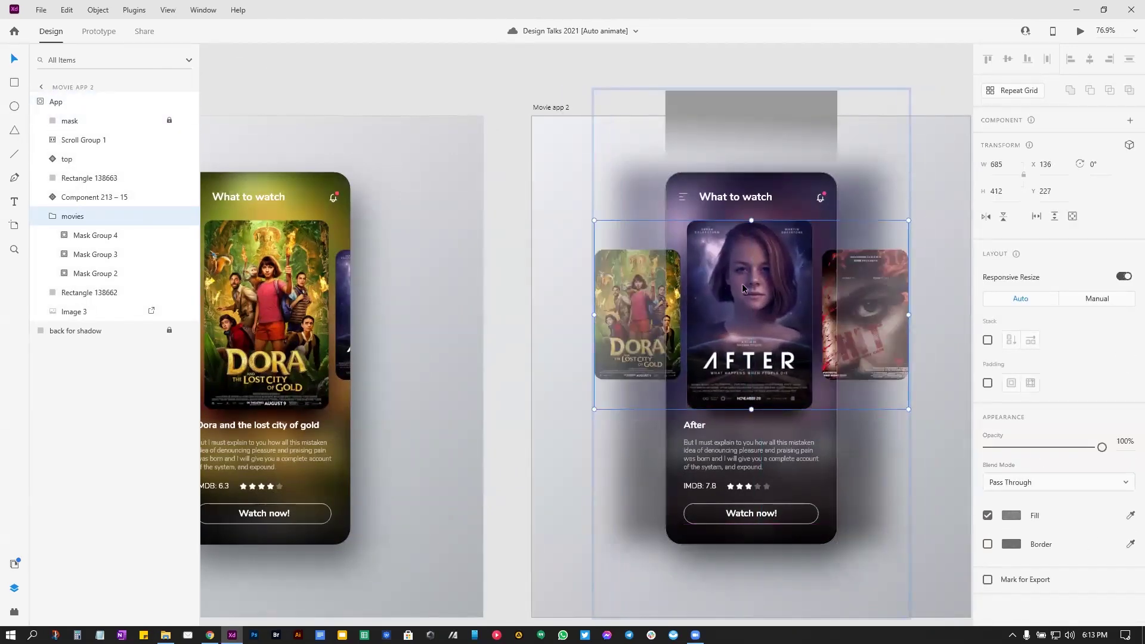
pyautogui.click(682, 213)
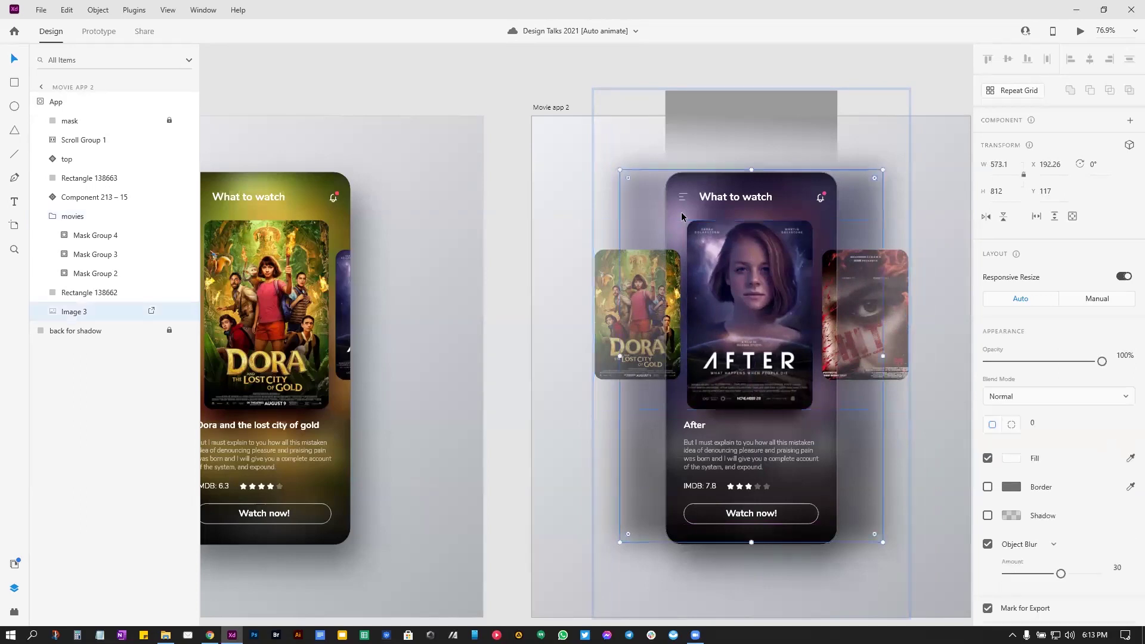
# Step: Select the App group on Movie app 1 to compare its layers and background with Movie app 2
pyautogui.hscroll(-3, 555, 263)
pyautogui.click(462, 213)
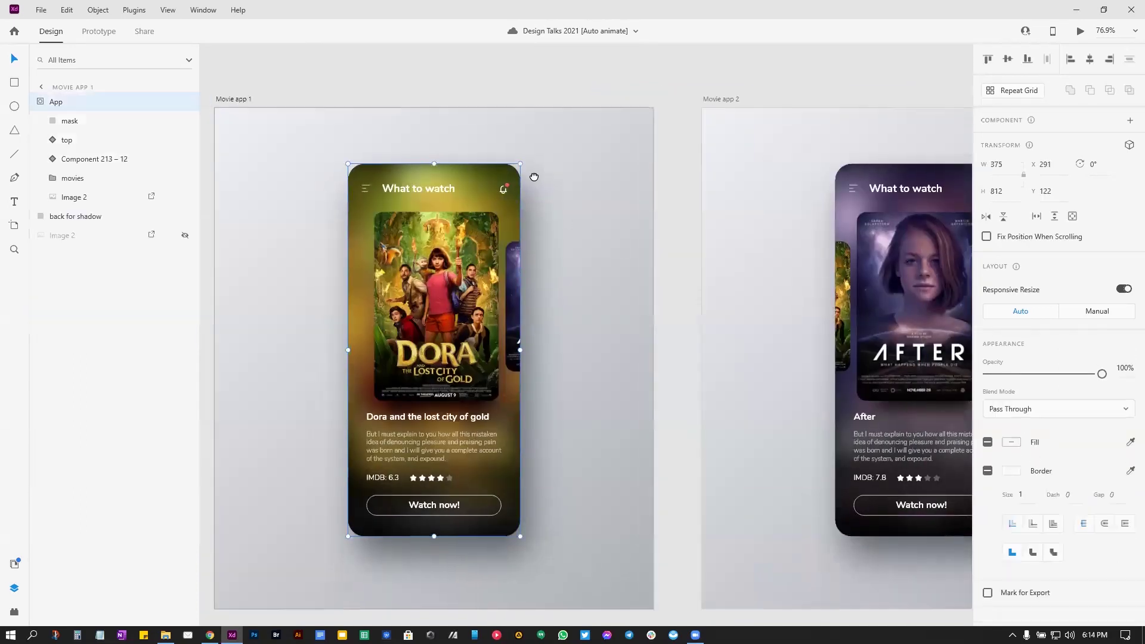
pyautogui.scroll(-2, 459, 216)
pyautogui.hscroll(-2, 459, 216)
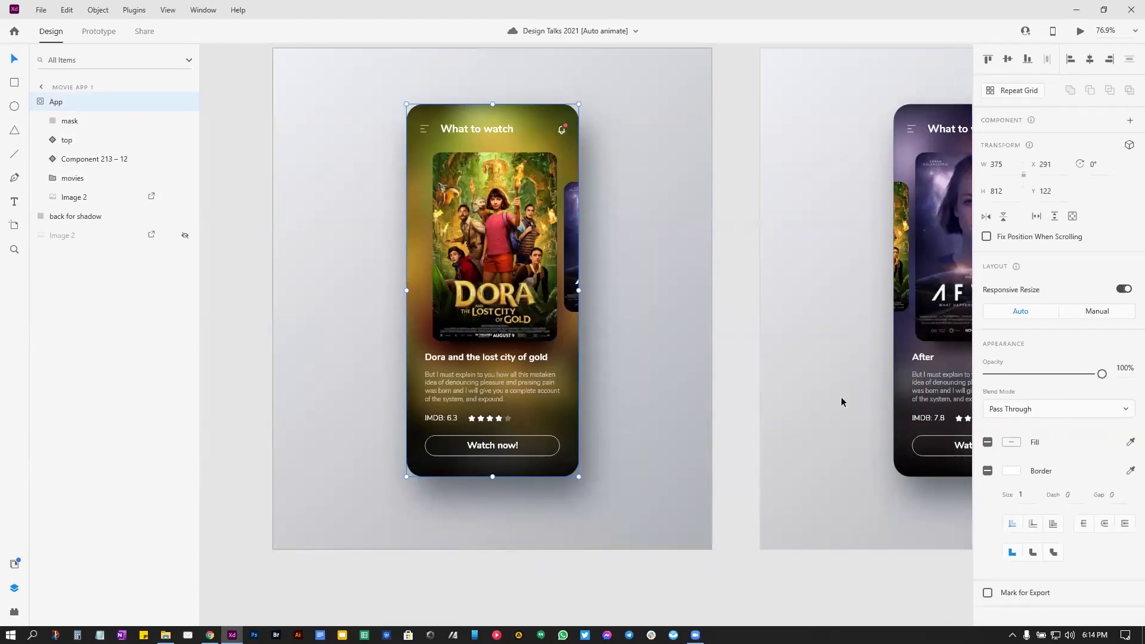
# Step: Examine the mask and the Object Blur amount of the background Image 2 in Movie app 1's App group
pyautogui.doubleClick(540, 144)
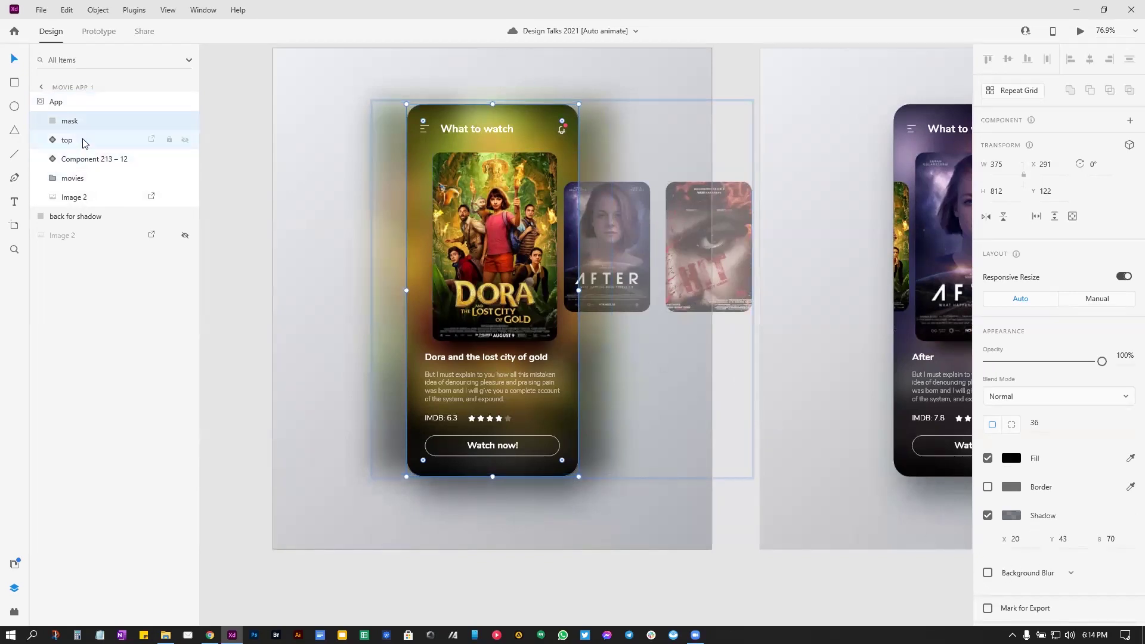
pyautogui.doubleClick(463, 139)
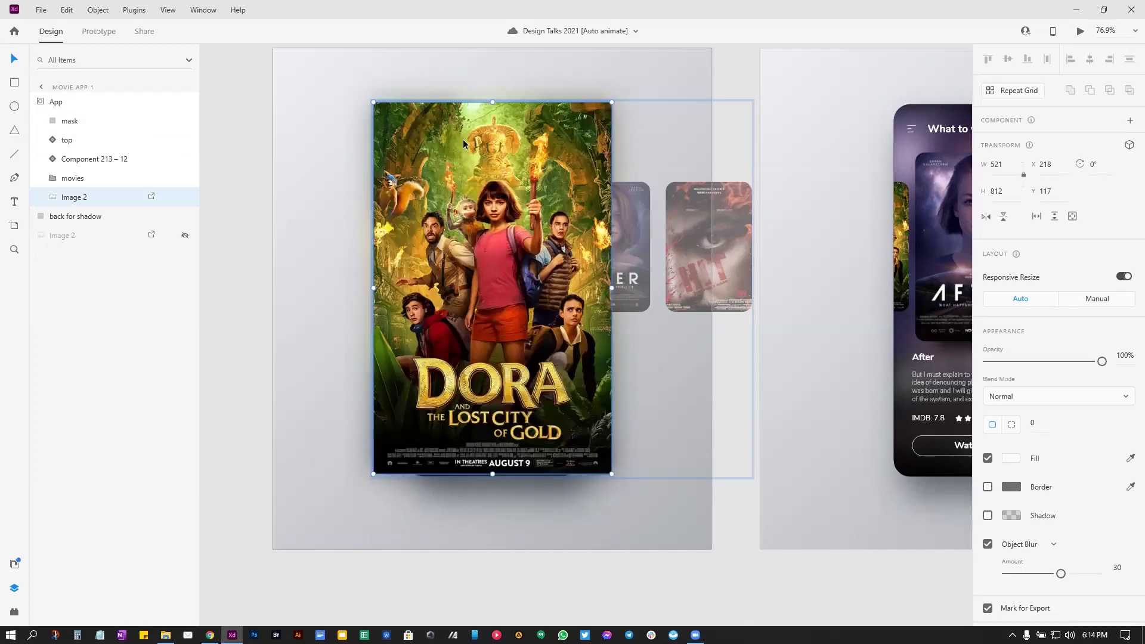
pyautogui.click(659, 79)
pyautogui.doubleClick(527, 140)
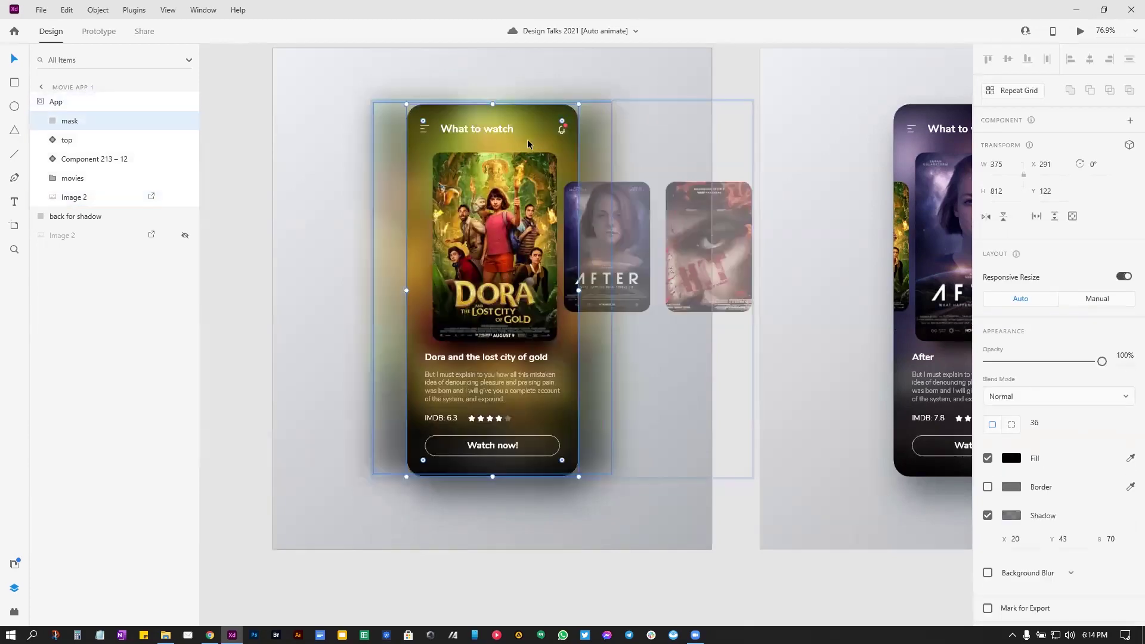
pyautogui.click(527, 139)
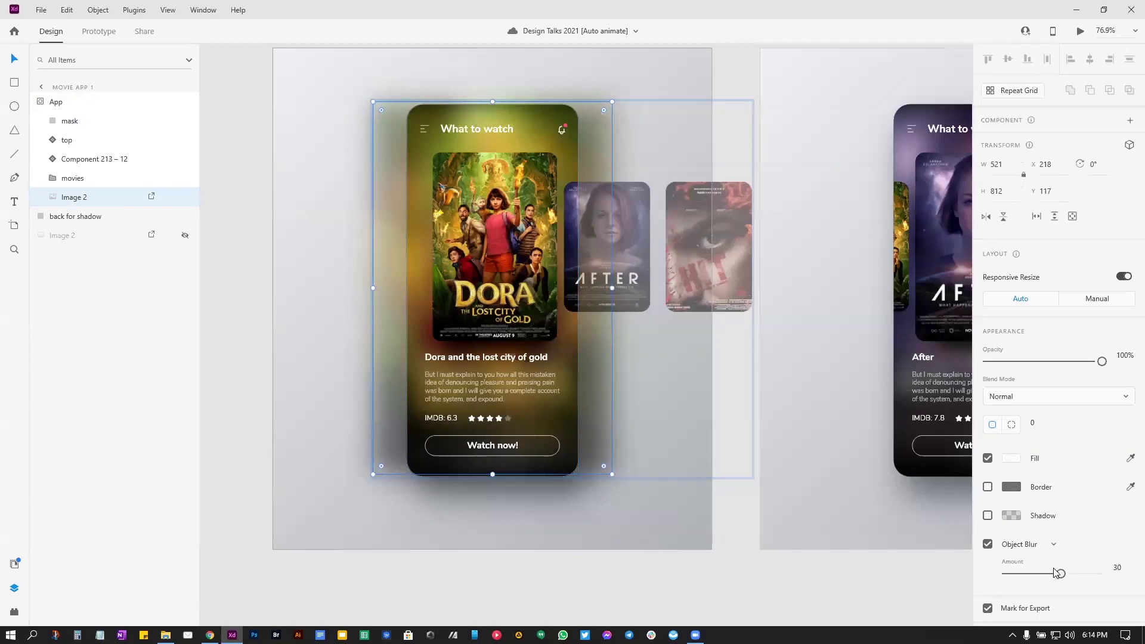
pyautogui.moveTo(1060, 574)
pyautogui.mouseDown()
pyautogui.moveTo(993, 575)
pyautogui.moveTo(1058, 574)
pyautogui.mouseUp()
pyautogui.click(729, 532)
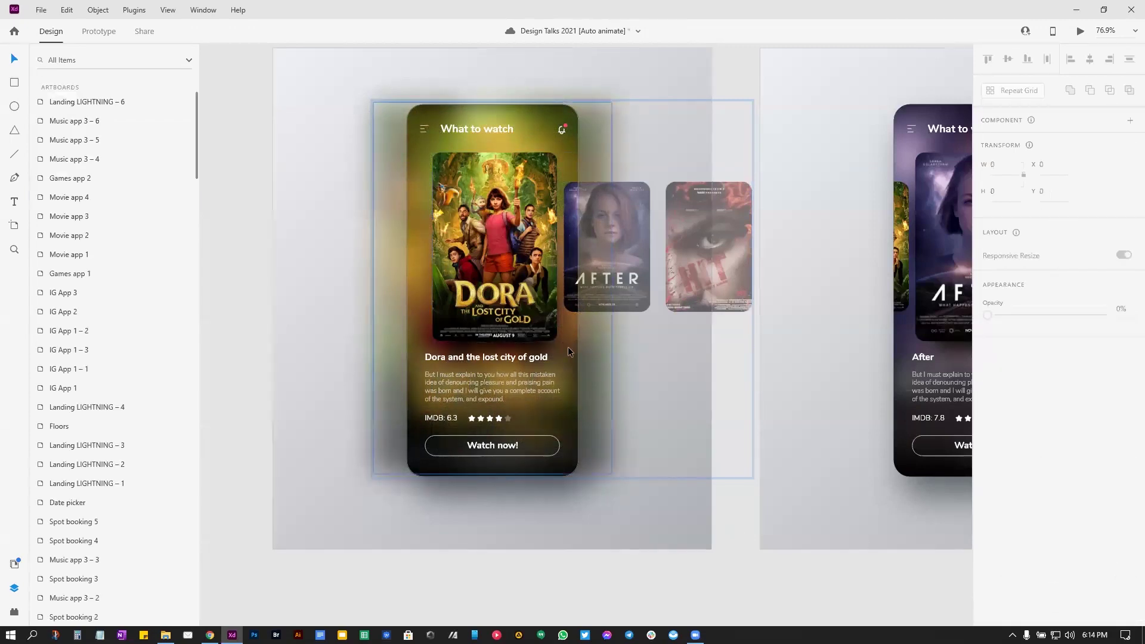
# Step: Compare the designs of the Movie app 1, 2, 4 and 3 artboards across the Dragging section
pyautogui.moveTo(667, 487); pyautogui.dragTo(509, 487)
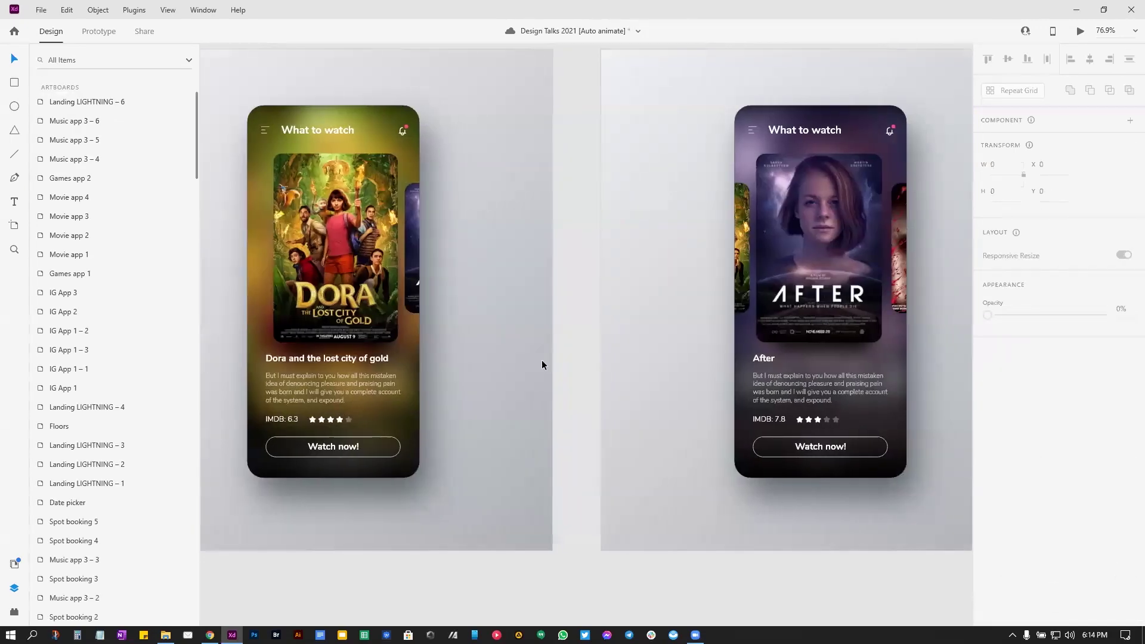
pyautogui.moveTo(636, 319); pyautogui.dragTo(592, 330)
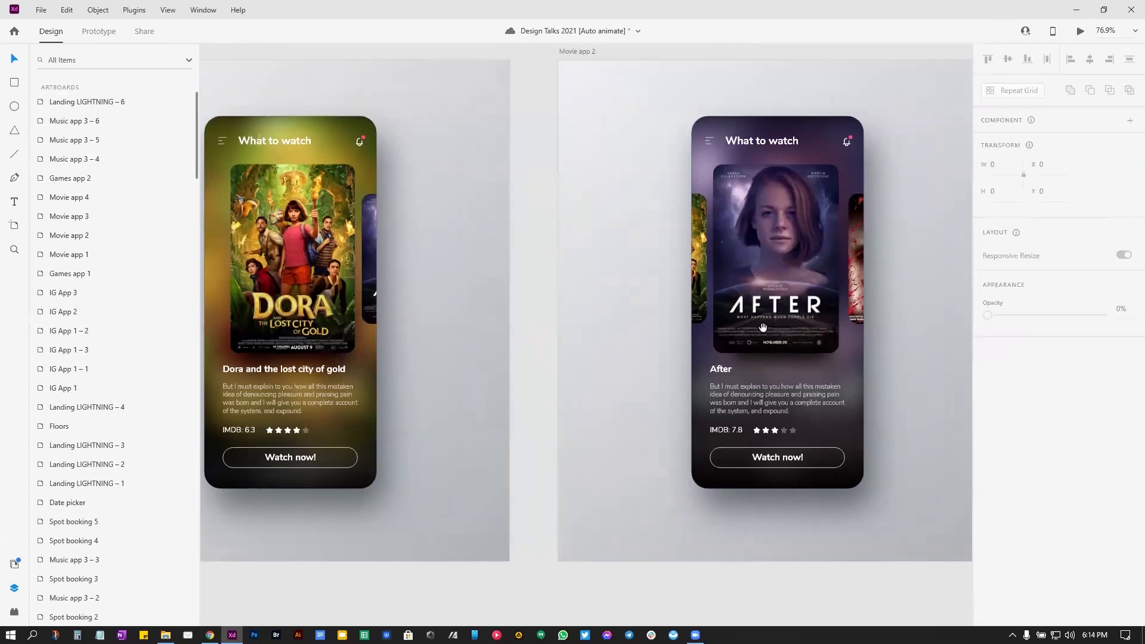
pyautogui.moveTo(789, 315); pyautogui.dragTo(374, 336)
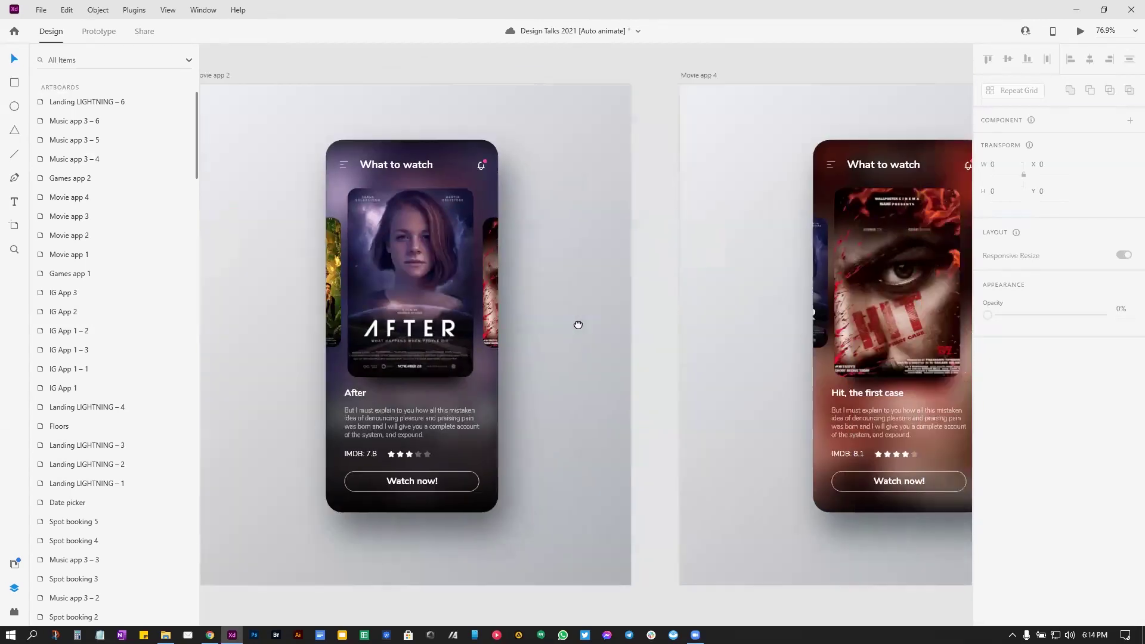
pyautogui.moveTo(764, 335); pyautogui.dragTo(463, 333)
pyautogui.moveTo(620, 335); pyautogui.dragTo(432, 335)
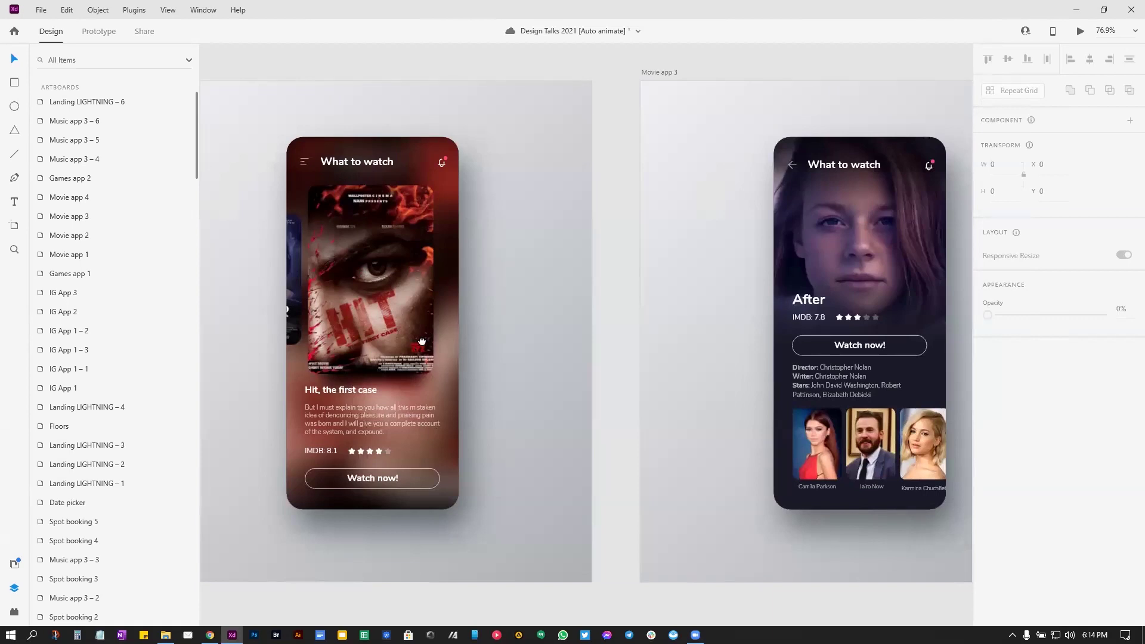
pyautogui.moveTo(291, 355); pyautogui.dragTo(734, 327)
pyautogui.moveTo(264, 331); pyautogui.dragTo(638, 331)
pyautogui.hscroll(-4, 549, 358)
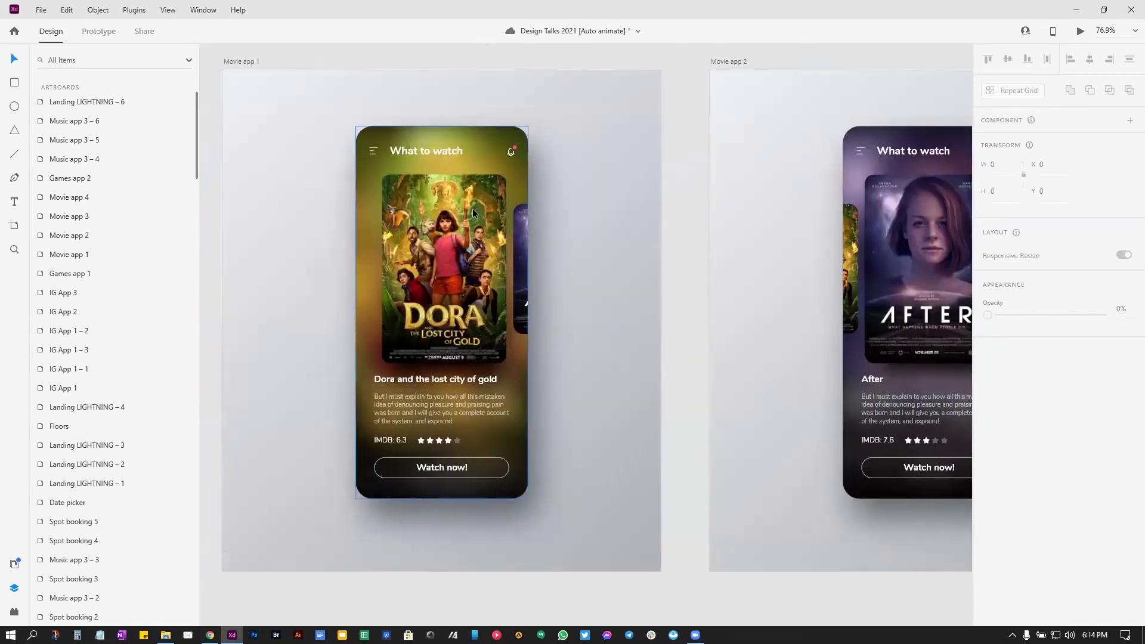
# Step: Switch to prototype mode and examine the interaction linking the movies group on Movie app 1 to Movie app 2
pyautogui.click(99, 31)
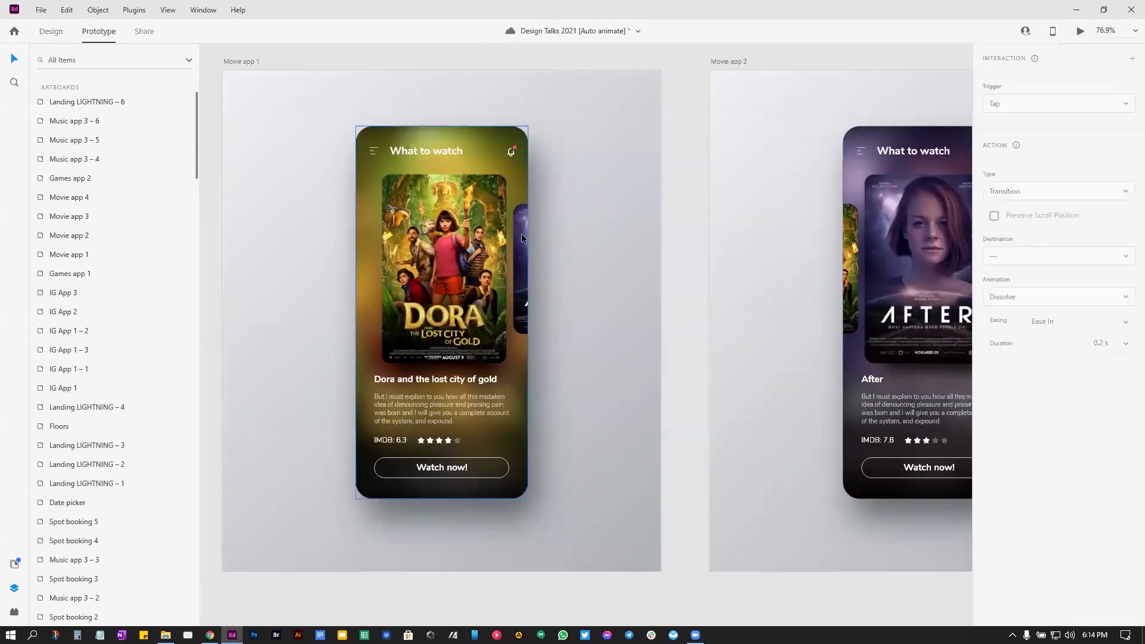
pyautogui.click(521, 234)
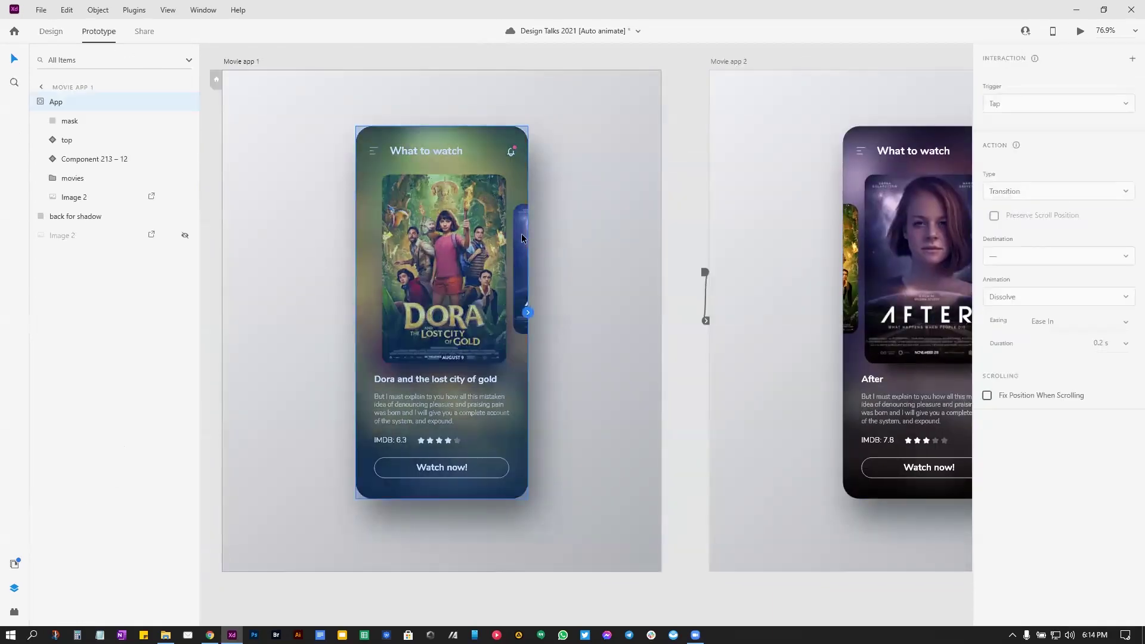
pyautogui.doubleClick(491, 260)
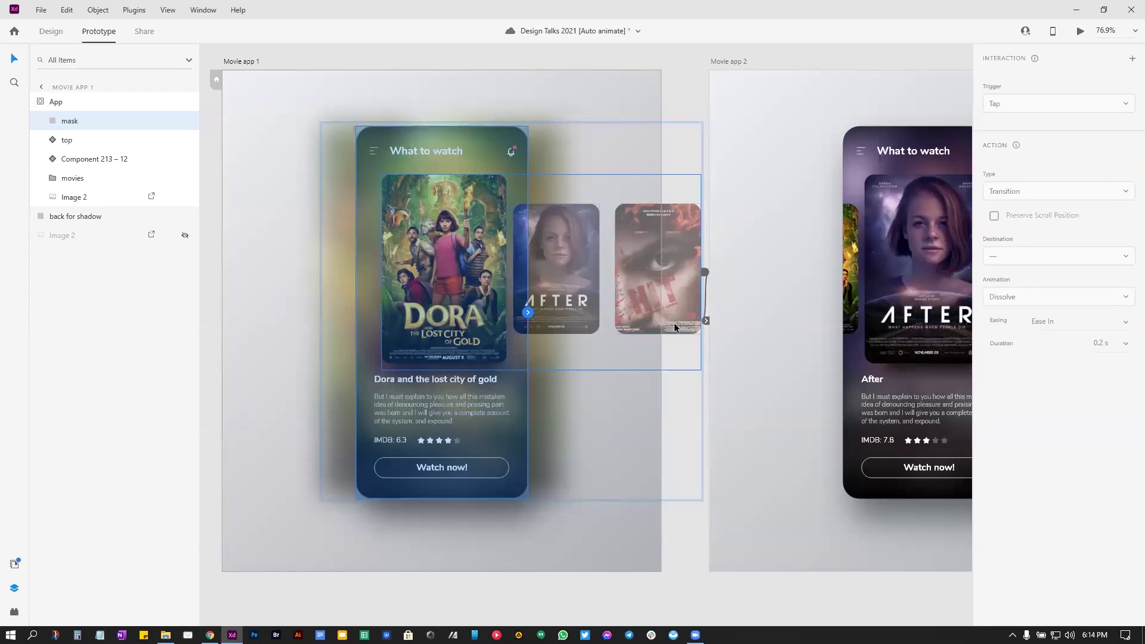
pyautogui.click(707, 321)
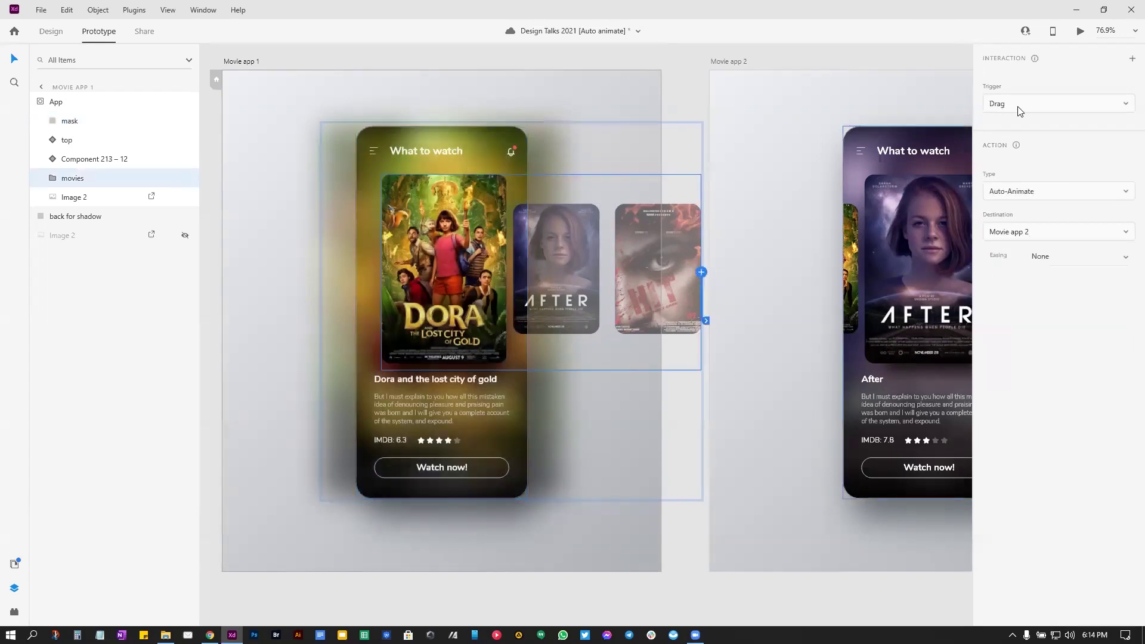
# Step: Select the App group on Movie app 2 and examine its connections to the neighbouring movie artboards
pyautogui.moveTo(798, 313); pyautogui.dragTo(556, 317)
pyautogui.click(718, 285)
pyautogui.moveTo(821, 270); pyautogui.dragTo(717, 283)
pyautogui.scroll(-5, 718, 283)
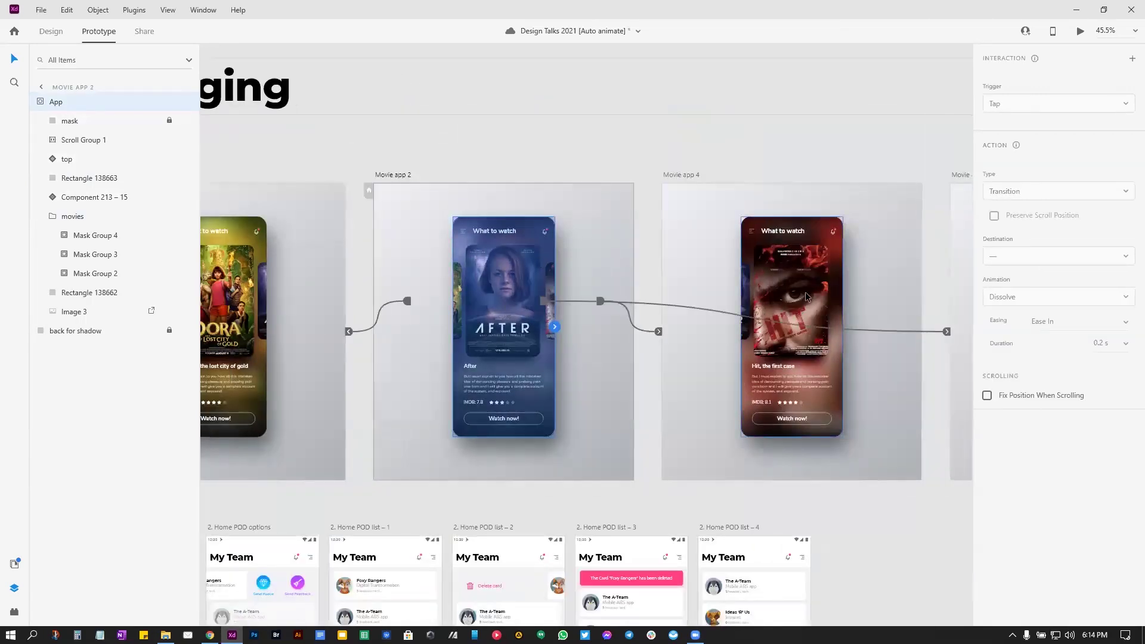
# Step: Preview the prototype from Movie app 1, swipe back and forth between the Dora and After posters, and close the preview
pyautogui.hscroll(-5, 435, 292)
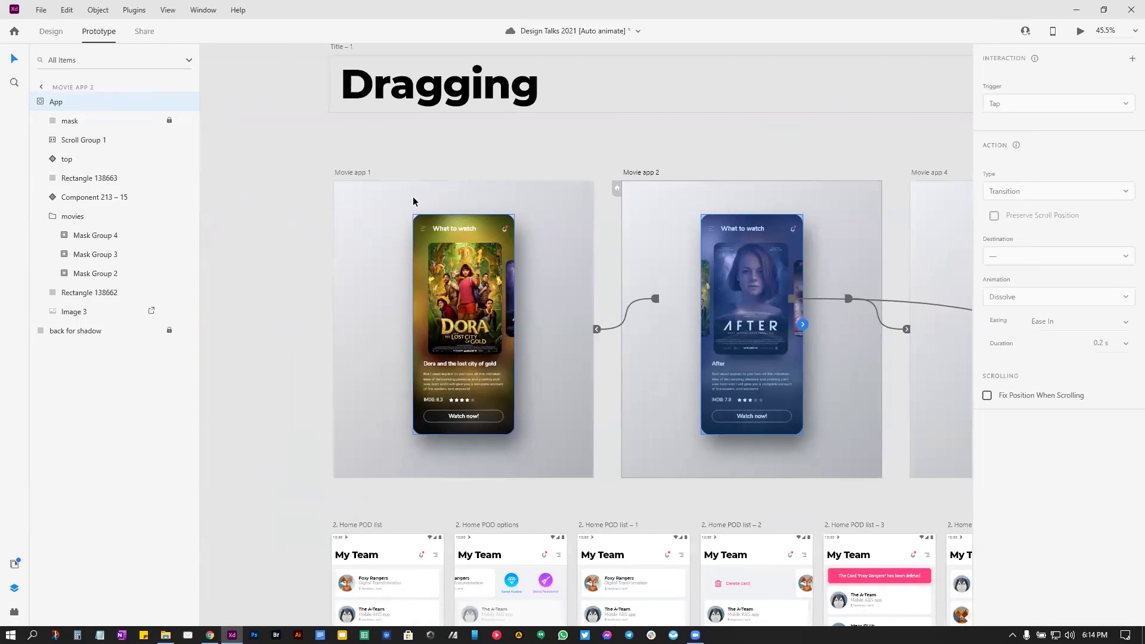
pyautogui.click(353, 173)
pyautogui.hotkey('ctrl', 'Return')
pyautogui.moveTo(456, 28); pyautogui.dragTo(700, 35)
pyautogui.moveTo(619, 261); pyautogui.dragTo(594, 263)
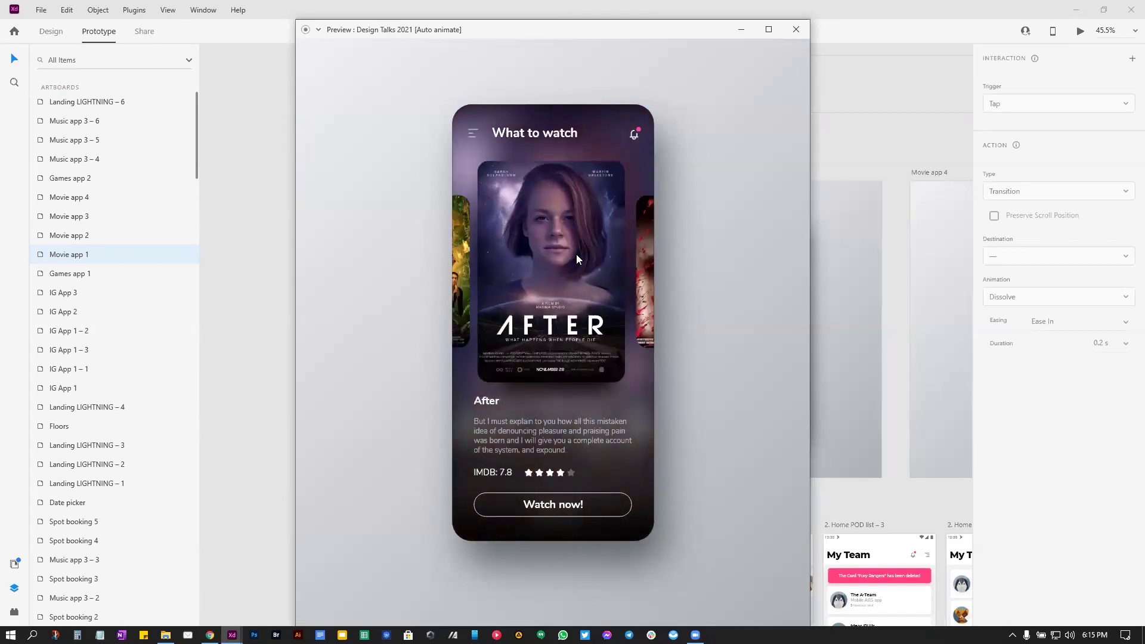
pyautogui.moveTo(468, 261); pyautogui.dragTo(634, 256)
pyautogui.moveTo(637, 37); pyautogui.dragTo(634, 28)
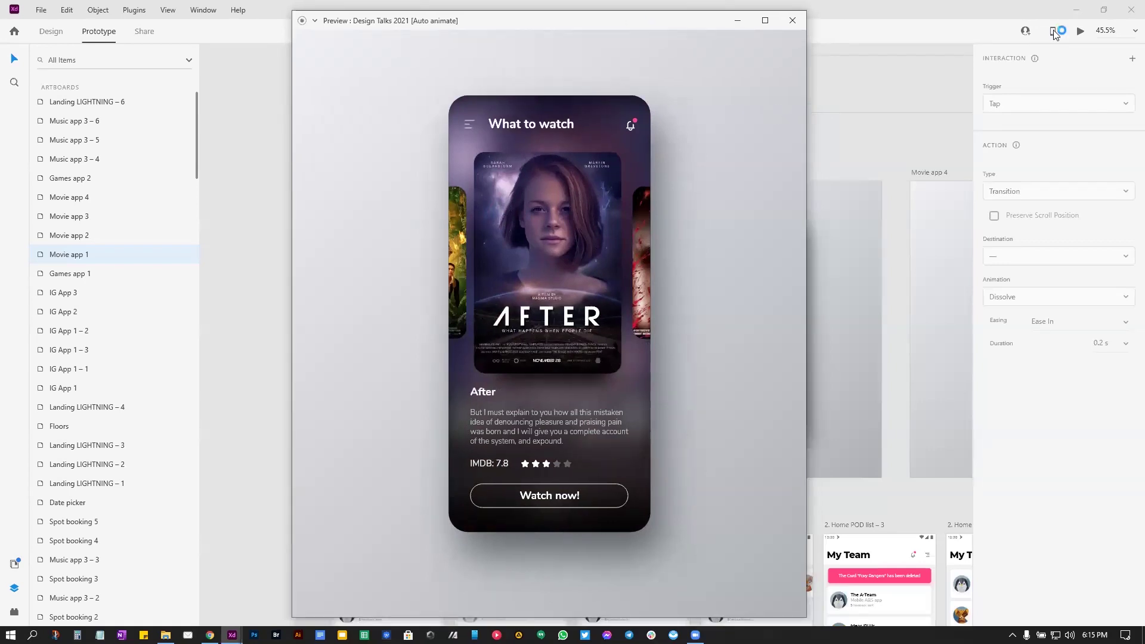
pyautogui.moveTo(1055, 32)
pyautogui.moveTo(598, 256); pyautogui.dragTo(609, 235)
pyautogui.moveTo(516, 240); pyautogui.dragTo(640, 192)
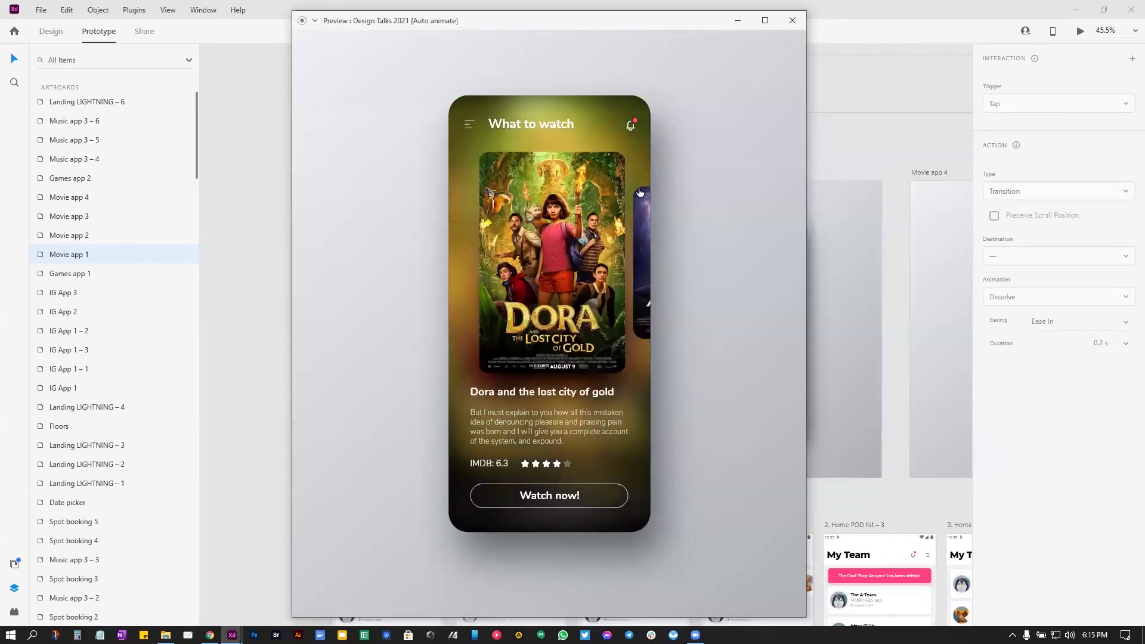
pyautogui.click(797, 22)
# Step: Examine how the App group on Movie app 2 connects to the Movie app 4 and Movie app 3 artboards
pyautogui.click(829, 151)
pyautogui.moveTo(828, 150); pyautogui.dragTo(618, 125)
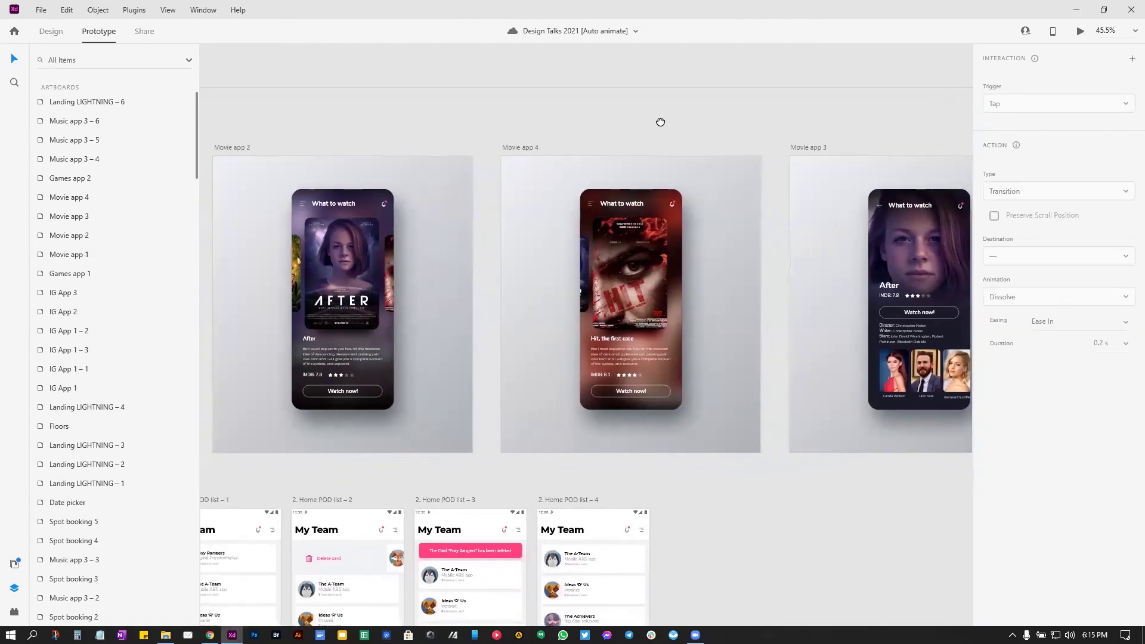
pyautogui.click(321, 262)
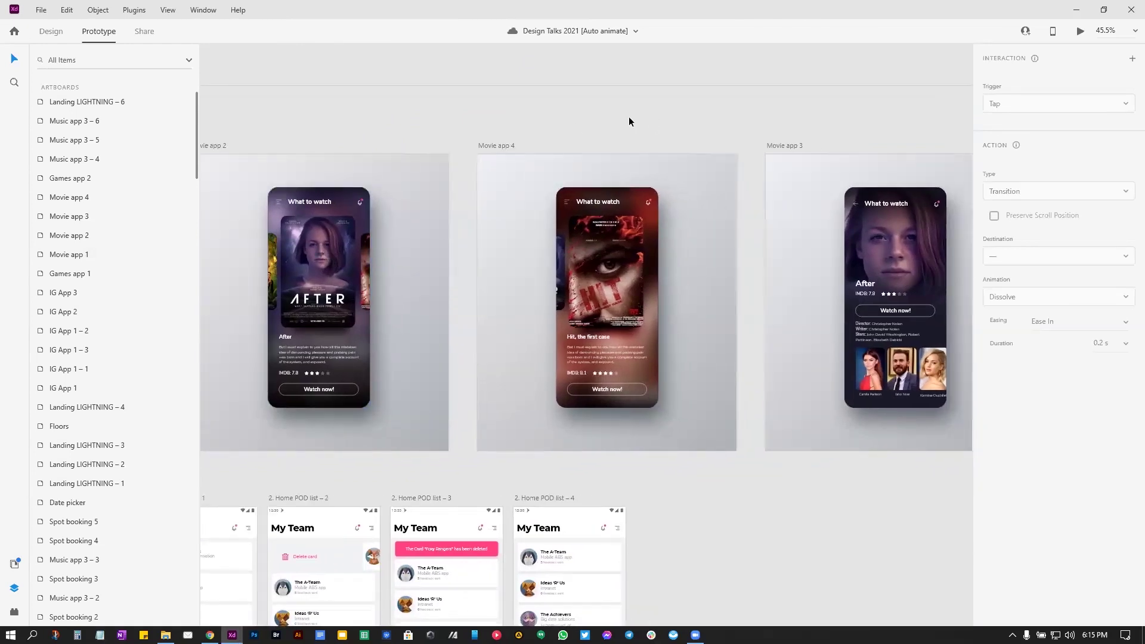
pyautogui.moveTo(452, 302); pyautogui.dragTo(691, 238)
pyautogui.moveTo(738, 156); pyautogui.dragTo(740, 131)
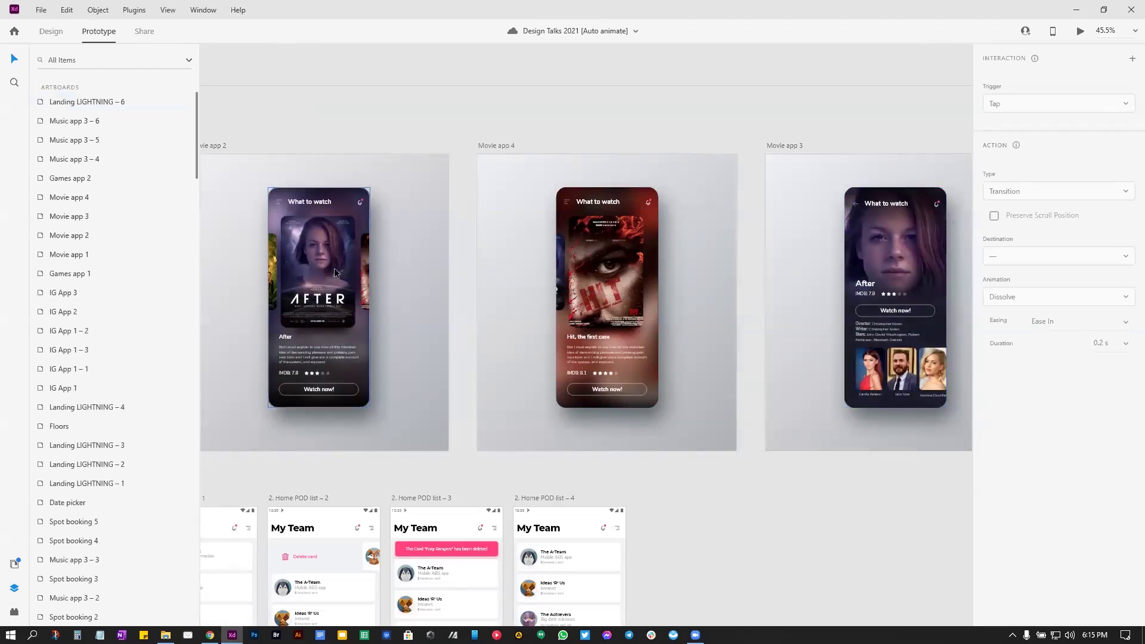
pyautogui.click(334, 248)
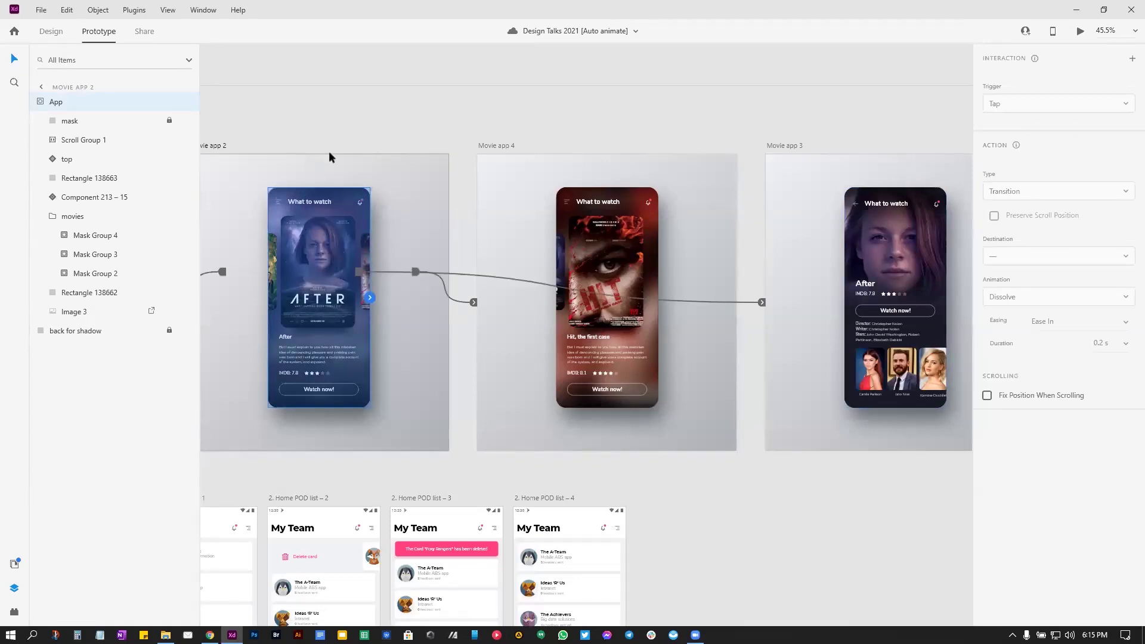
# Step: Return to design mode and examine the mask and the cast photos' Scroll Group 1 on Movie app 3
pyautogui.click(50, 32)
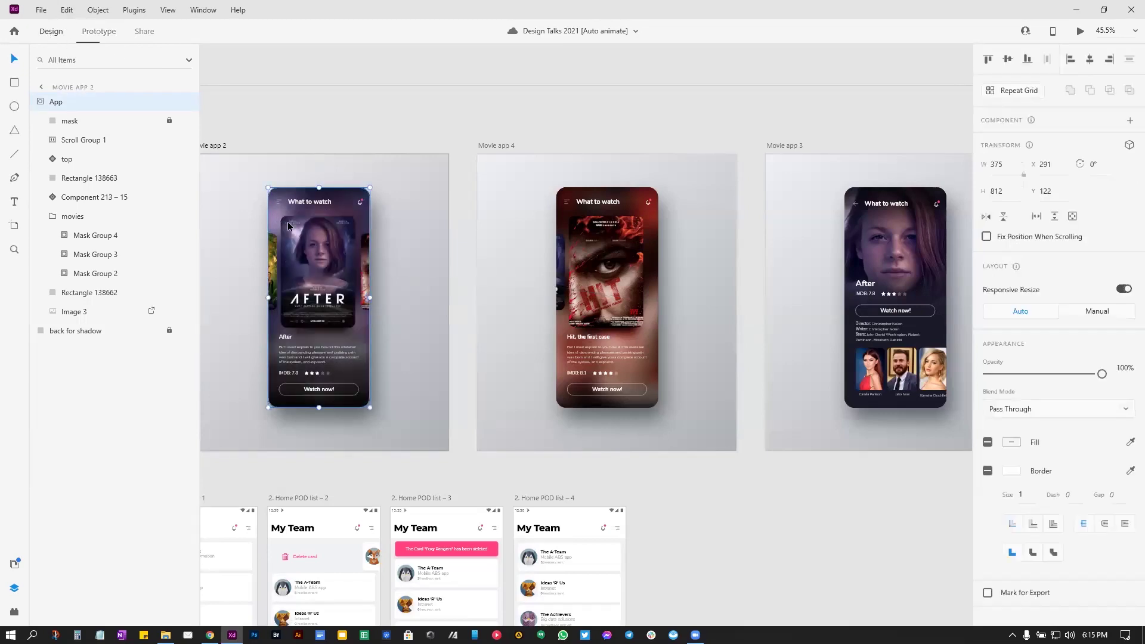
pyautogui.click(918, 247)
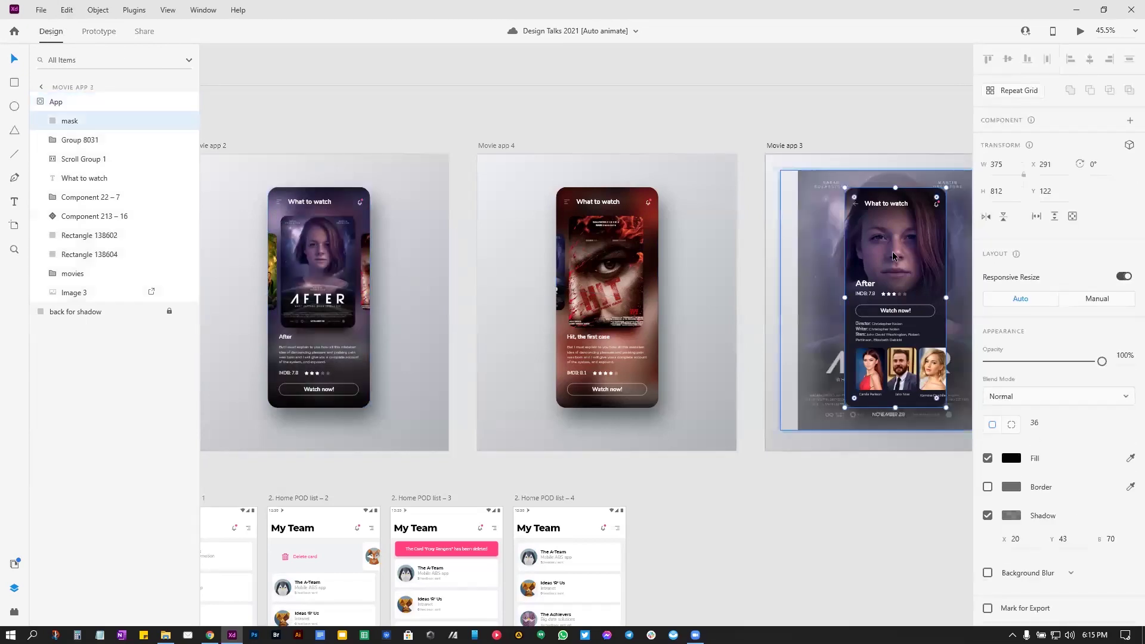
pyautogui.hscroll(3, 902, 257)
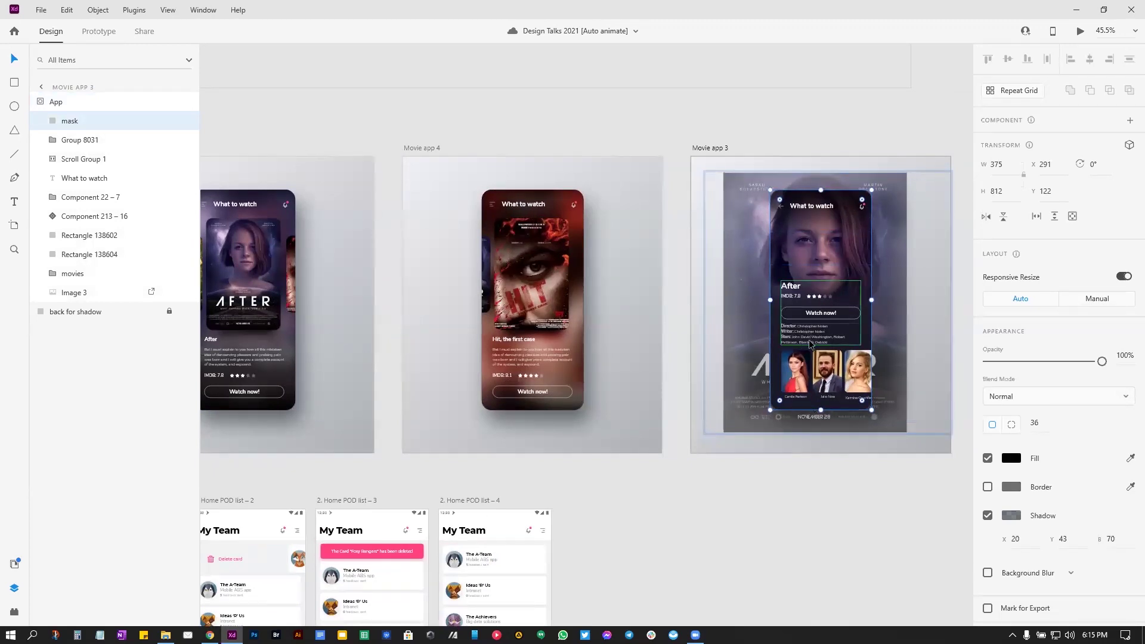
pyautogui.click(805, 375)
pyautogui.moveTo(807, 485); pyautogui.dragTo(673, 490)
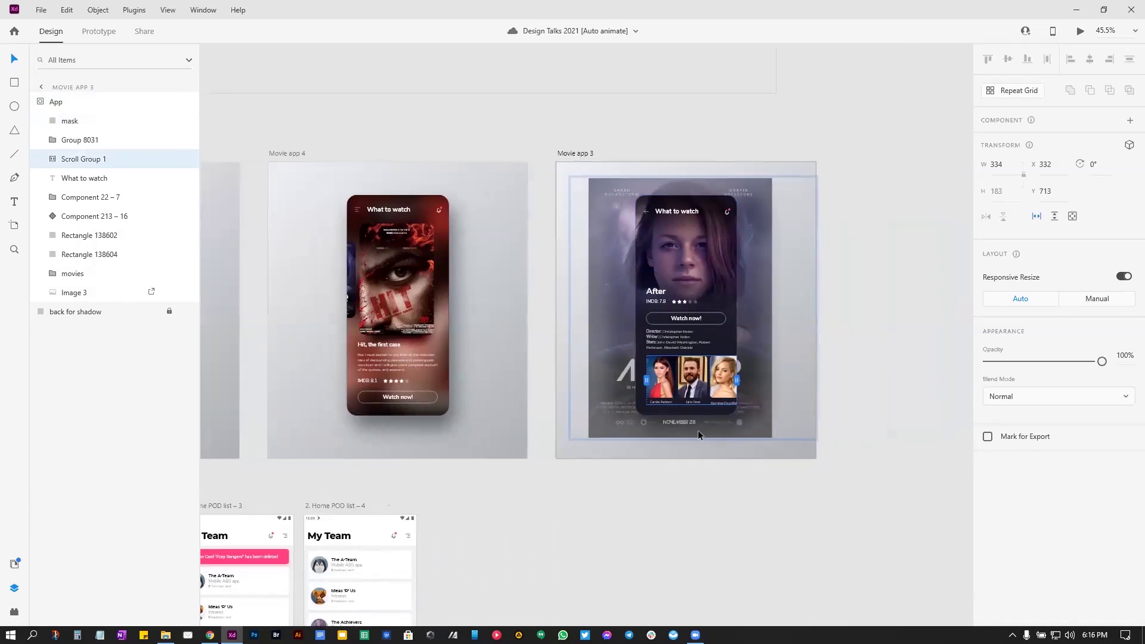
pyautogui.scroll(4, 702, 402)
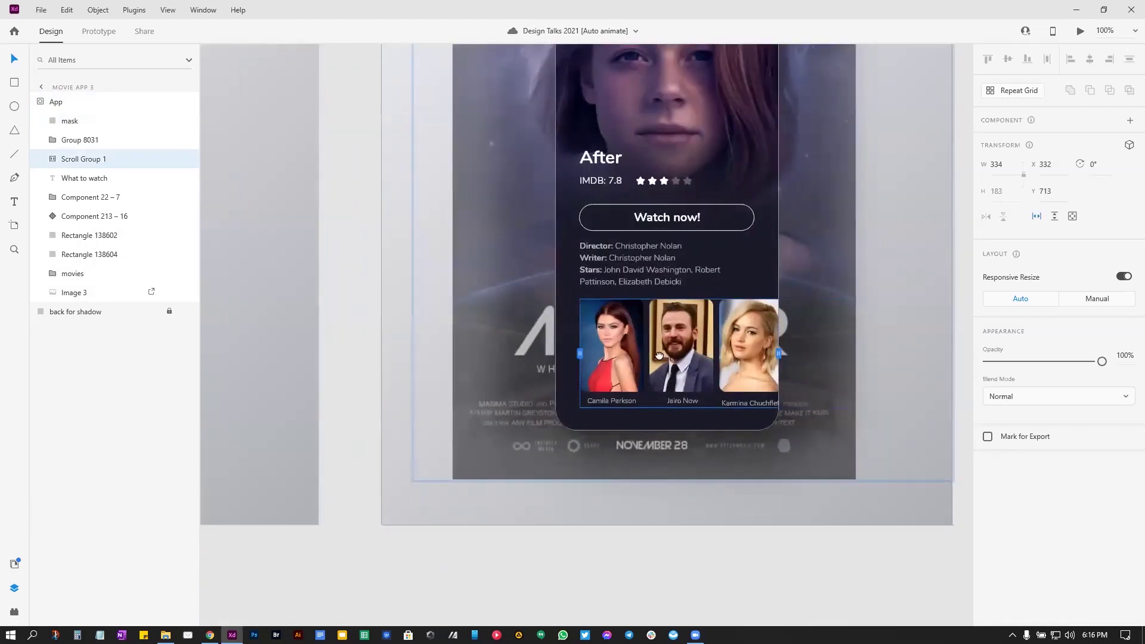
pyautogui.hscroll(3, 680, 358)
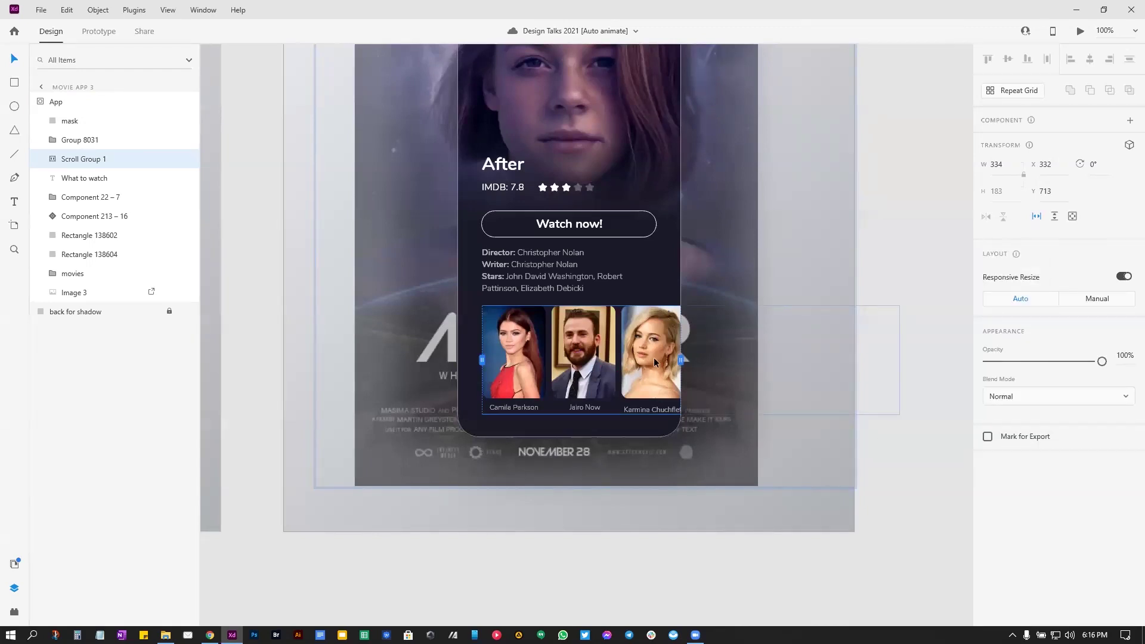
pyautogui.moveTo(681, 360)
pyautogui.mouseDown()
pyautogui.moveTo(912, 359)
pyautogui.moveTo(680, 351)
pyautogui.mouseUp()
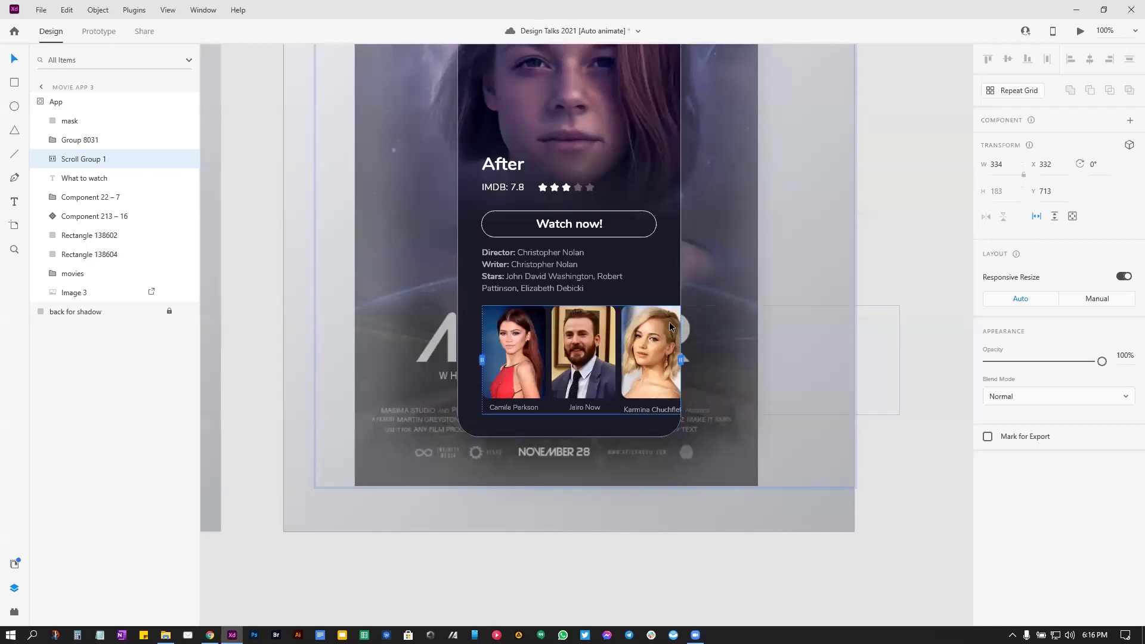
# Step: Preview the prototype from Movie app 2, open the After movie's detail screen, go back and open it again
pyautogui.scroll(-3, 569, 380)
pyautogui.moveTo(501, 389); pyautogui.dragTo(681, 415)
pyautogui.moveTo(523, 414); pyautogui.dragTo(683, 421)
pyautogui.click(237, 177)
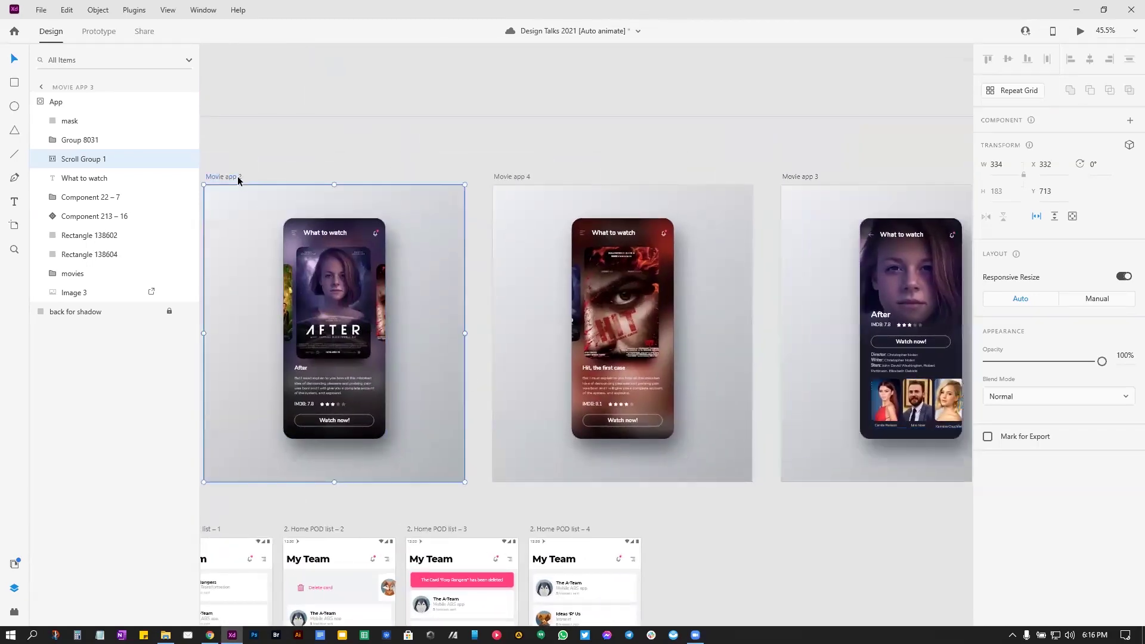
pyautogui.click(1080, 31)
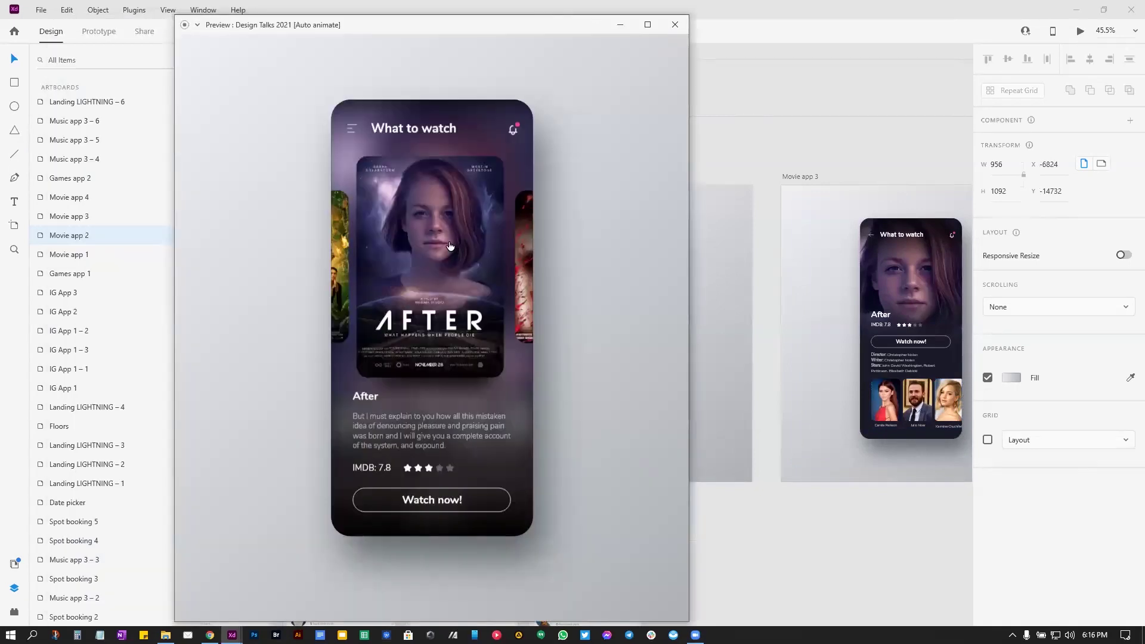
pyautogui.click(444, 250)
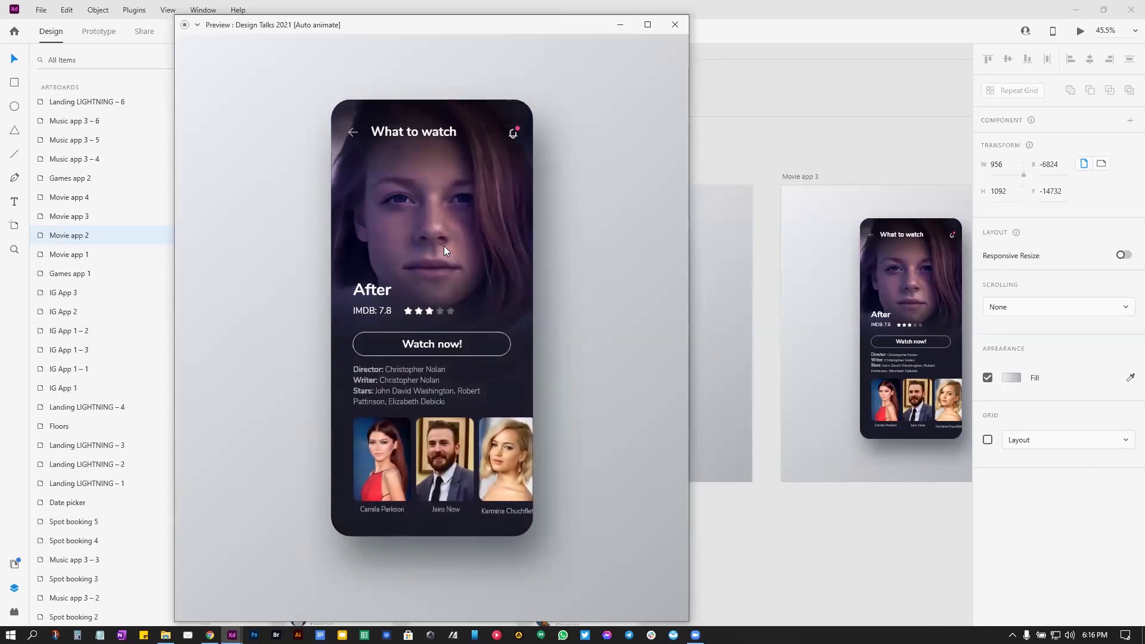
pyautogui.click(351, 132)
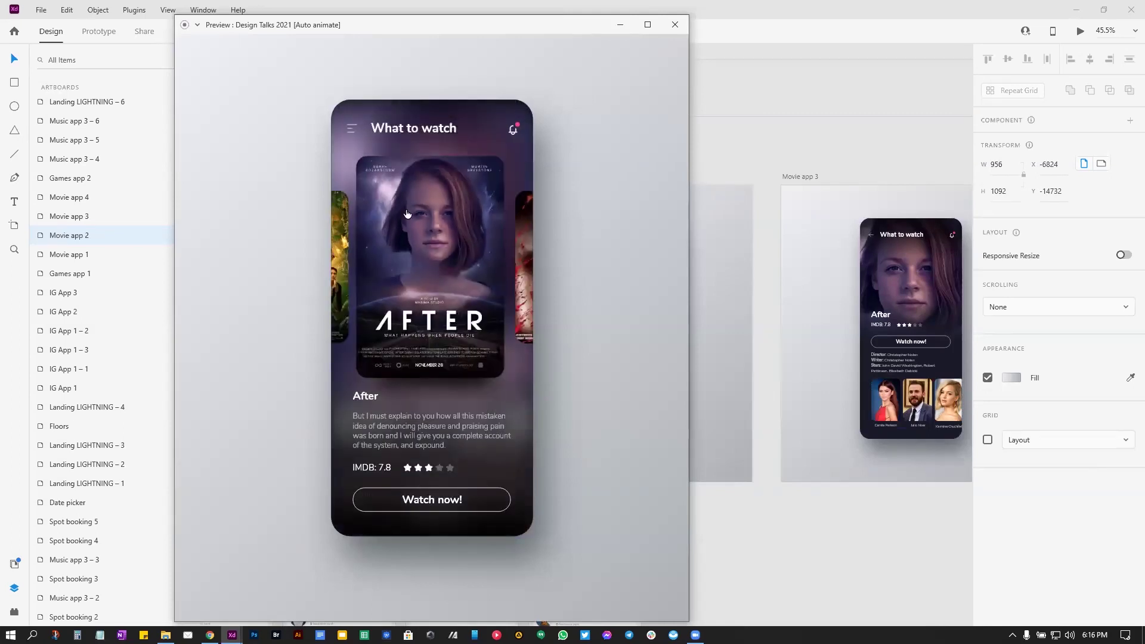
pyautogui.click(418, 221)
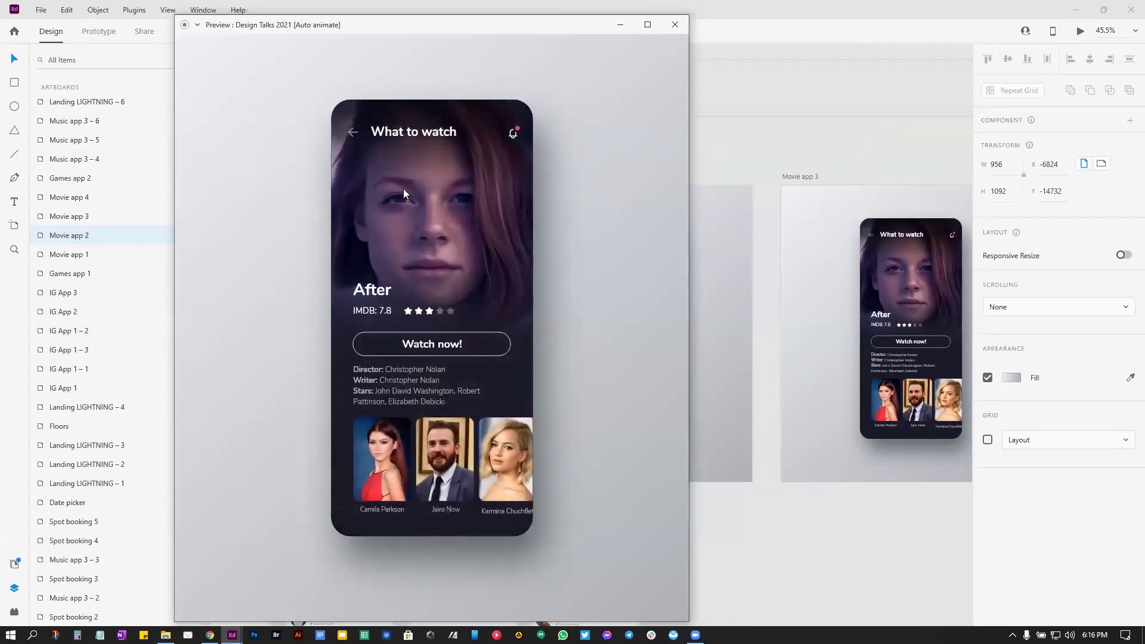
# Step: Leave and reopen the After movie's detail screen, go back, swipe to the Dora poster, and close the preview
pyautogui.click(353, 133)
pyautogui.click(446, 257)
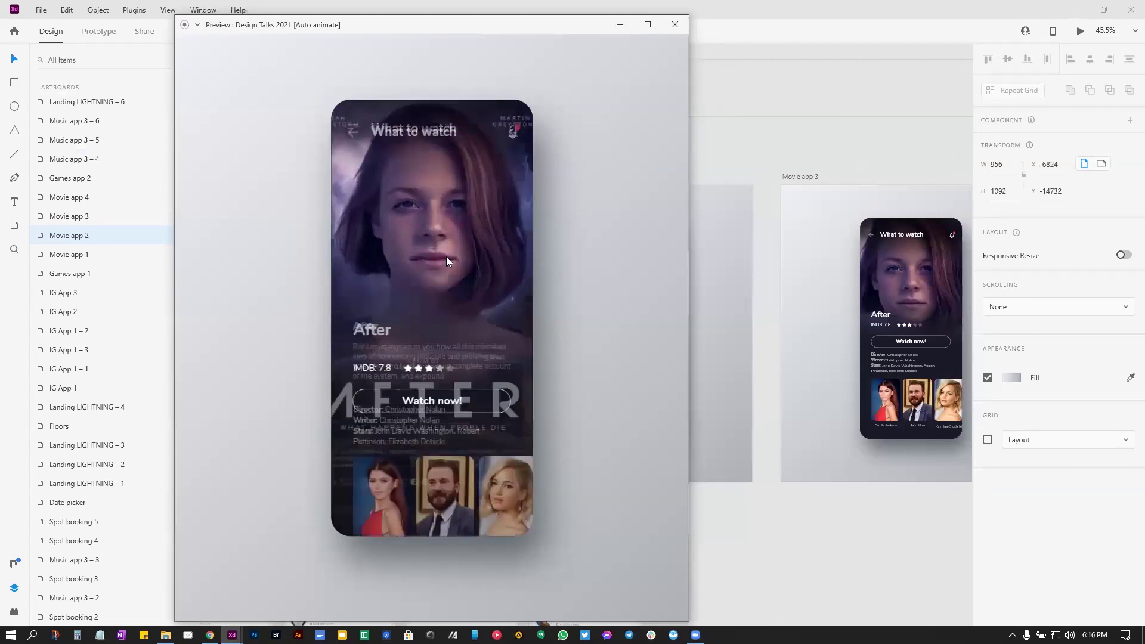
pyautogui.moveTo(480, 458); pyautogui.dragTo(396, 457)
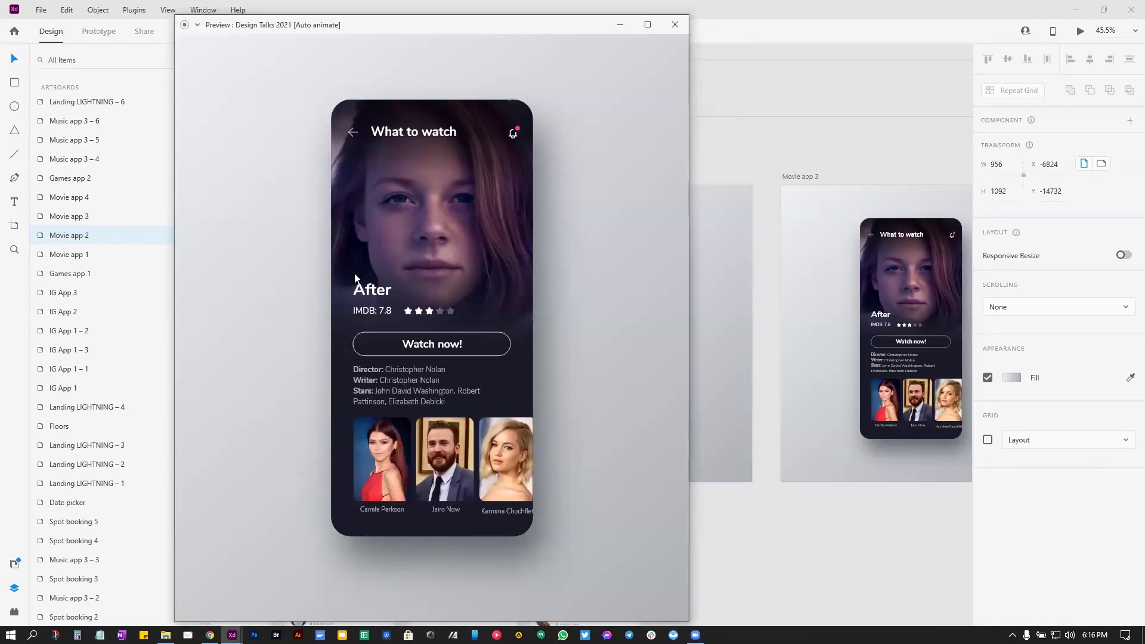
pyautogui.click(353, 132)
pyautogui.moveTo(434, 262); pyautogui.dragTo(433, 239)
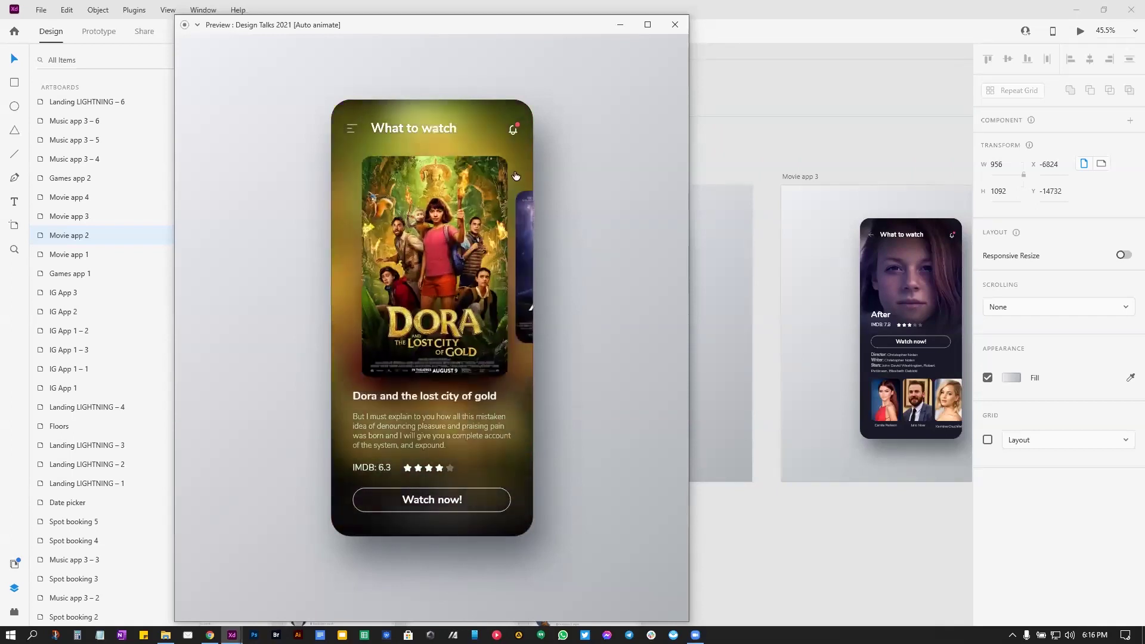
pyautogui.click(677, 33)
pyautogui.click(677, 145)
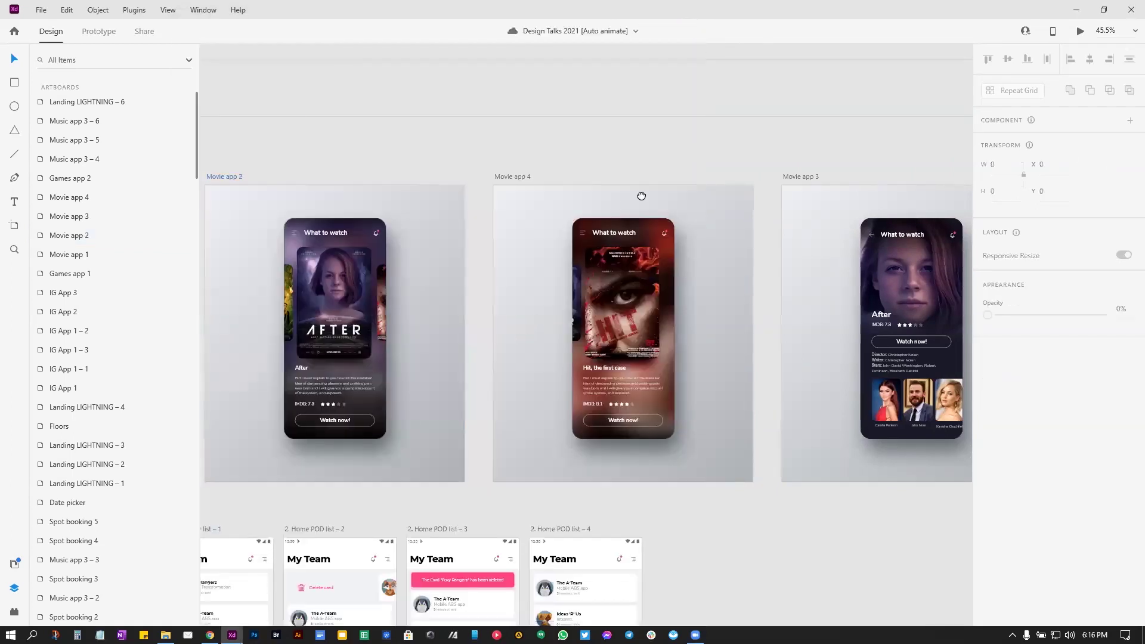
# Step: Locate the My Team artboards and select the Foxy Rangers card on 2. Home POD list
pyautogui.scroll(-5, 638, 194)
pyautogui.moveTo(752, 152); pyautogui.dragTo(972, 48)
pyautogui.moveTo(501, 182); pyautogui.dragTo(603, 158)
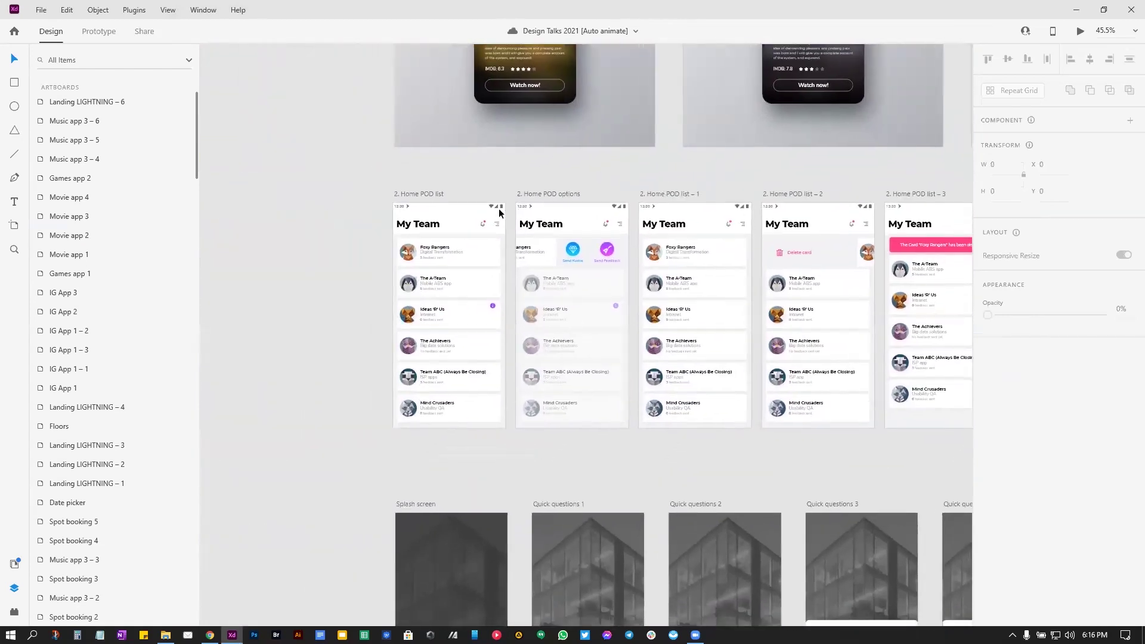
pyautogui.scroll(2, 437, 187)
pyautogui.scroll(2, 436, 191)
pyautogui.scroll(-1, 574, 176)
pyautogui.hscroll(1, 574, 177)
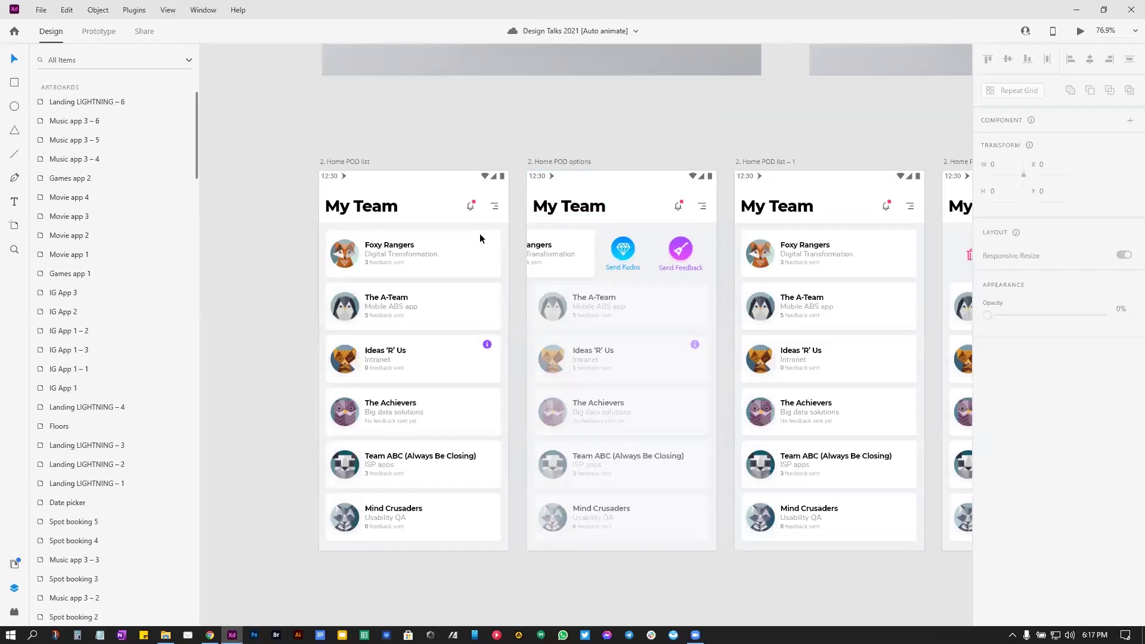
pyautogui.click(469, 252)
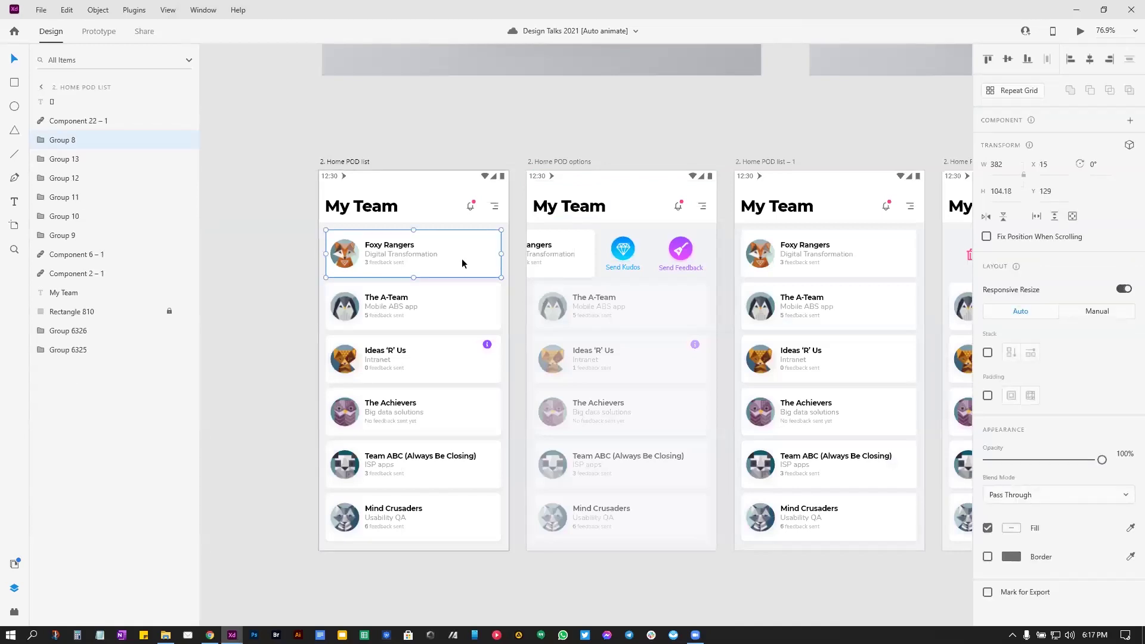
pyautogui.scroll(3, 463, 259)
pyautogui.moveTo(564, 273)
pyautogui.mouseDown()
pyautogui.moveTo(451, 274)
pyautogui.moveTo(579, 271)
pyautogui.mouseUp()
pyautogui.hotkey('ctrl', 'z')
pyautogui.hotkey('ctrl', 'z')
pyautogui.hotkey('ctrl', 'z')
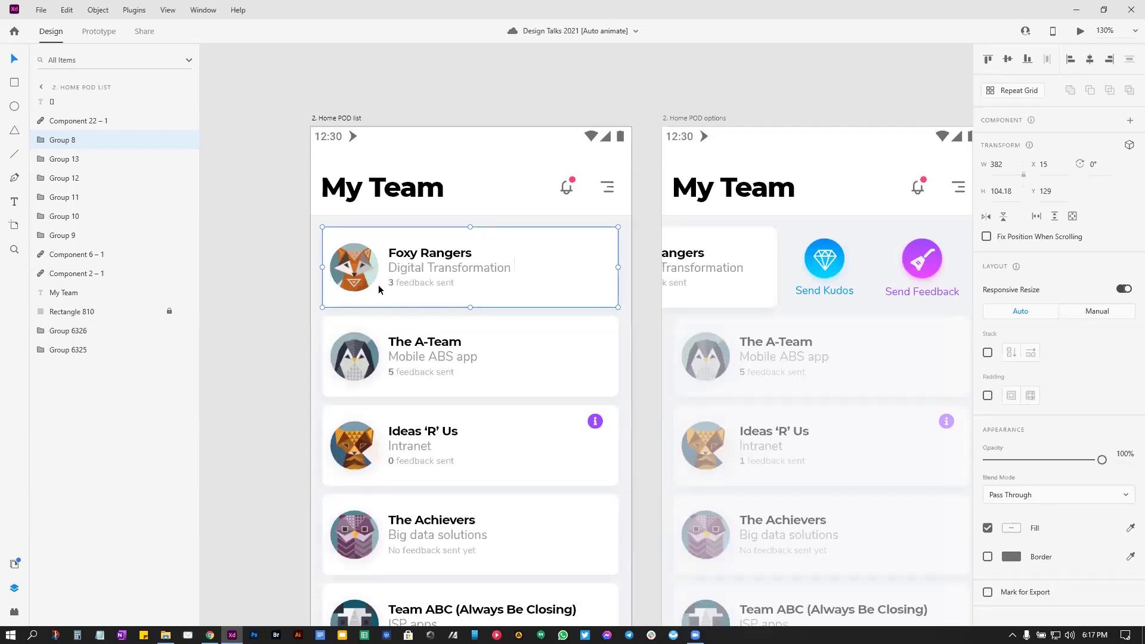
pyautogui.click(540, 103)
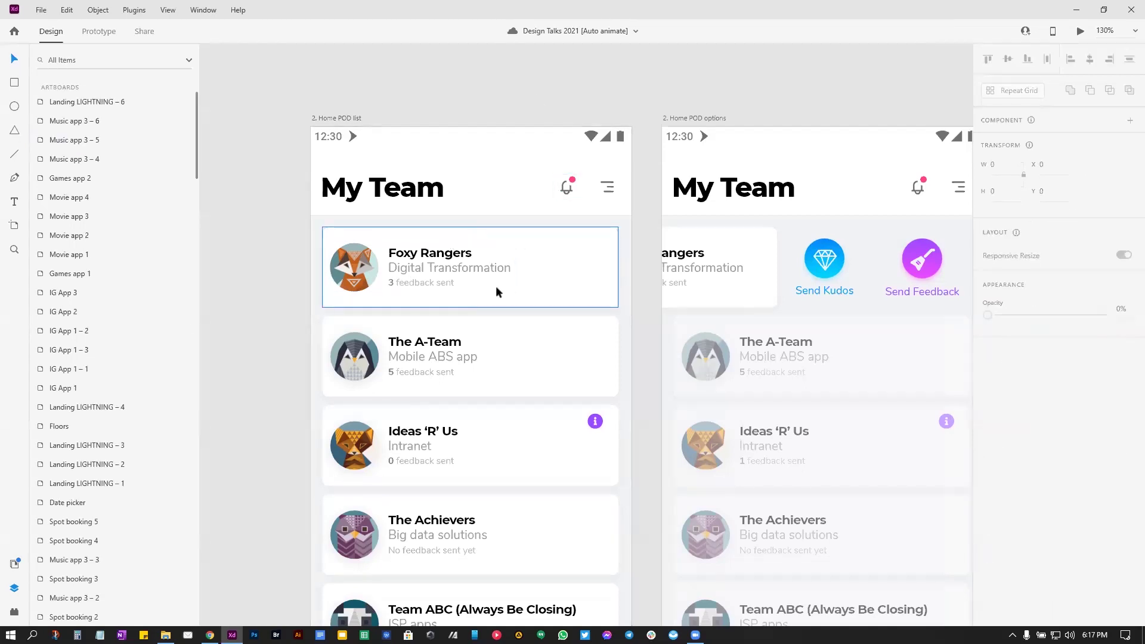
# Step: Open the preview from the 2. Home POD list artboard and place its window beside the artboard on the canvas
pyautogui.click(508, 111)
pyautogui.click(1079, 36)
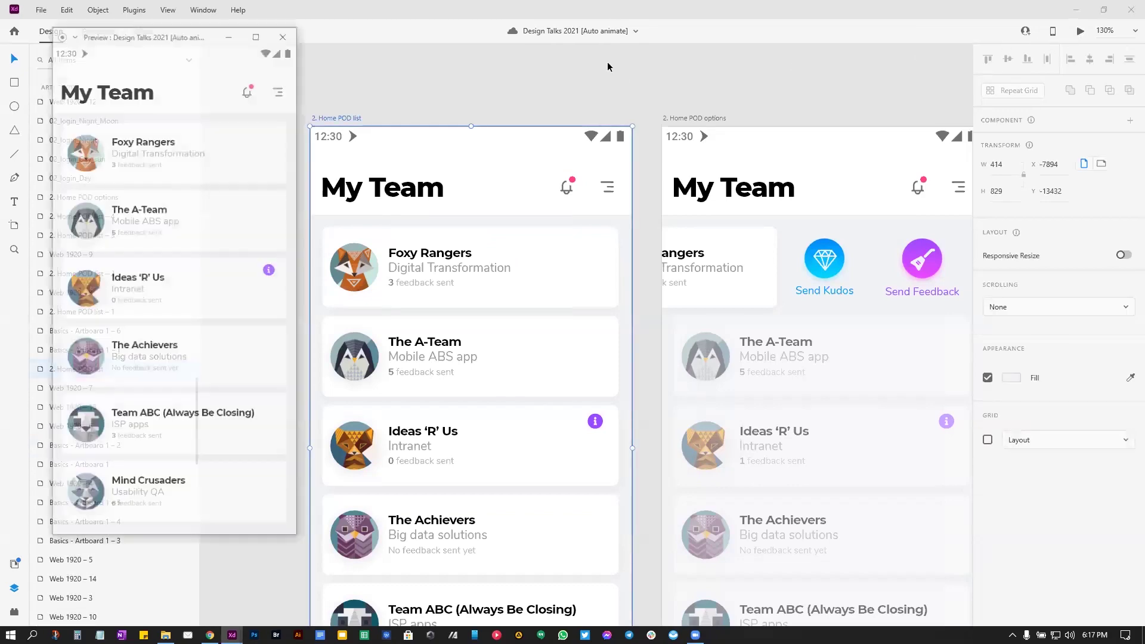
pyautogui.moveTo(143, 33); pyautogui.dragTo(560, 71)
pyautogui.click(341, 64)
pyautogui.moveTo(406, 108); pyautogui.dragTo(922, 101)
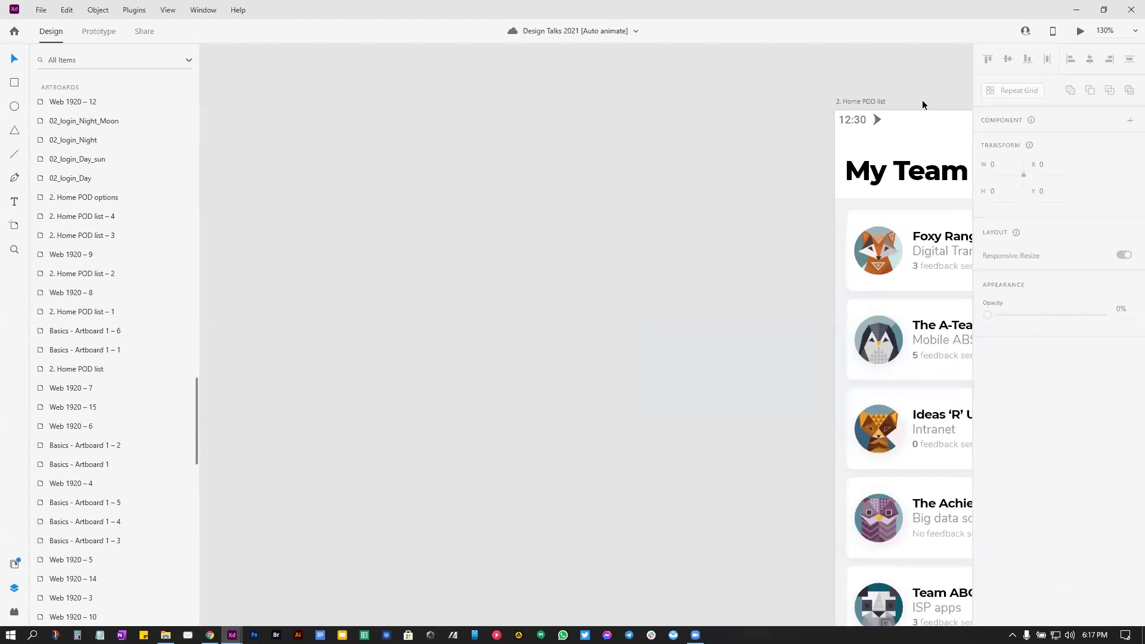
pyautogui.click(922, 103)
pyautogui.click(1080, 31)
pyautogui.moveTo(601, 72); pyautogui.dragTo(586, 73)
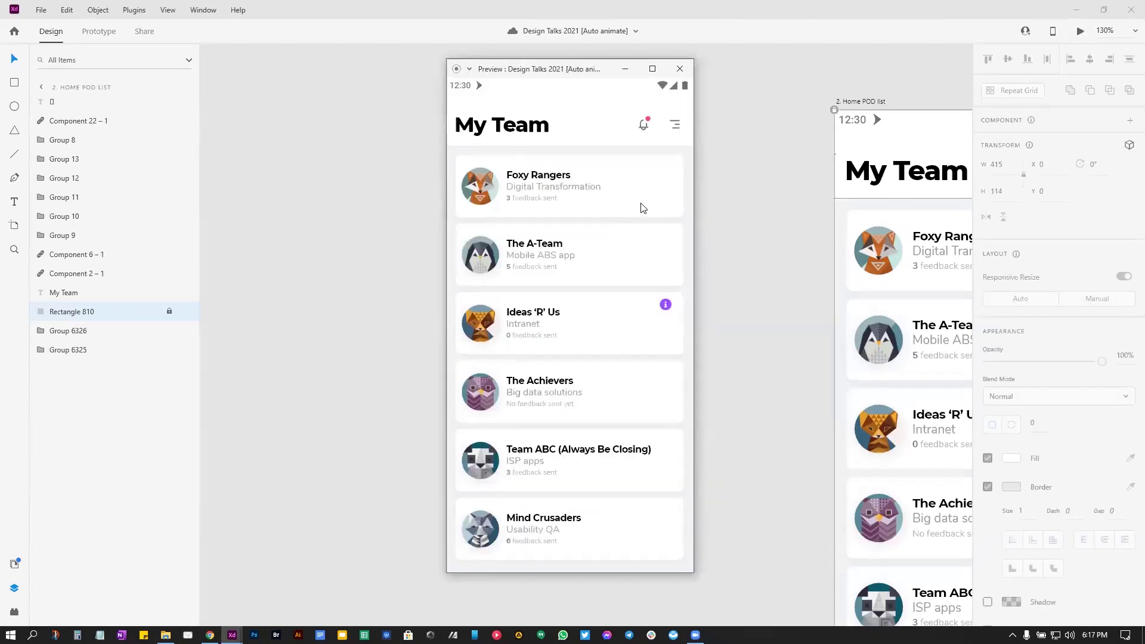
# Step: Swipe the Foxy Rangers card to its Send Kudos options and back, delete the card, and close the preview
pyautogui.moveTo(643, 207); pyautogui.dragTo(493, 205)
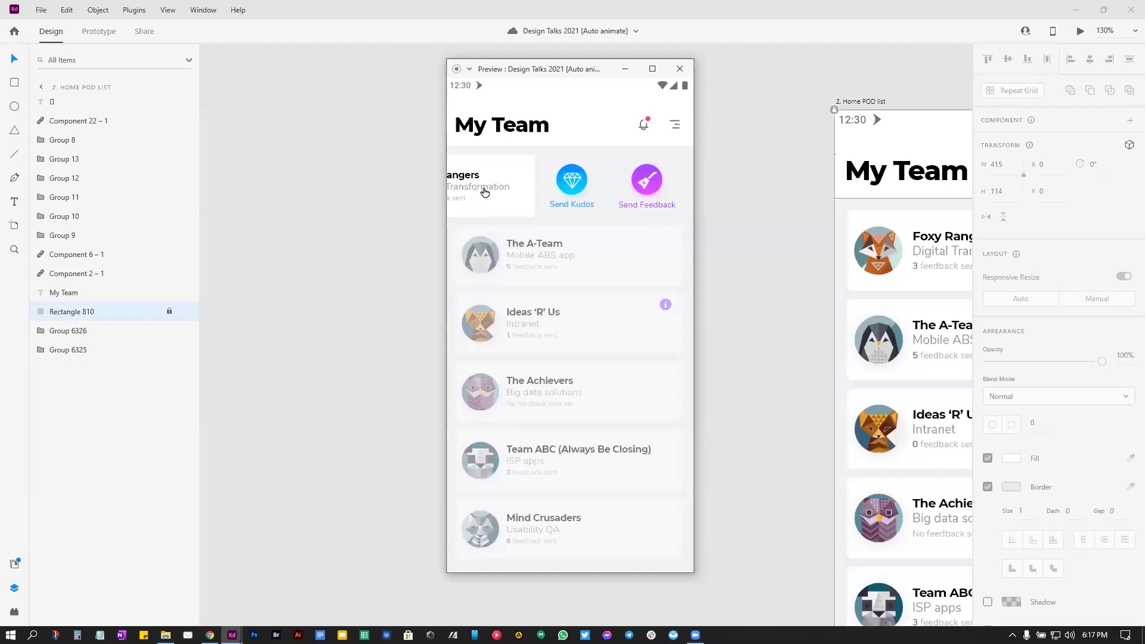
pyautogui.moveTo(475, 192); pyautogui.dragTo(604, 191)
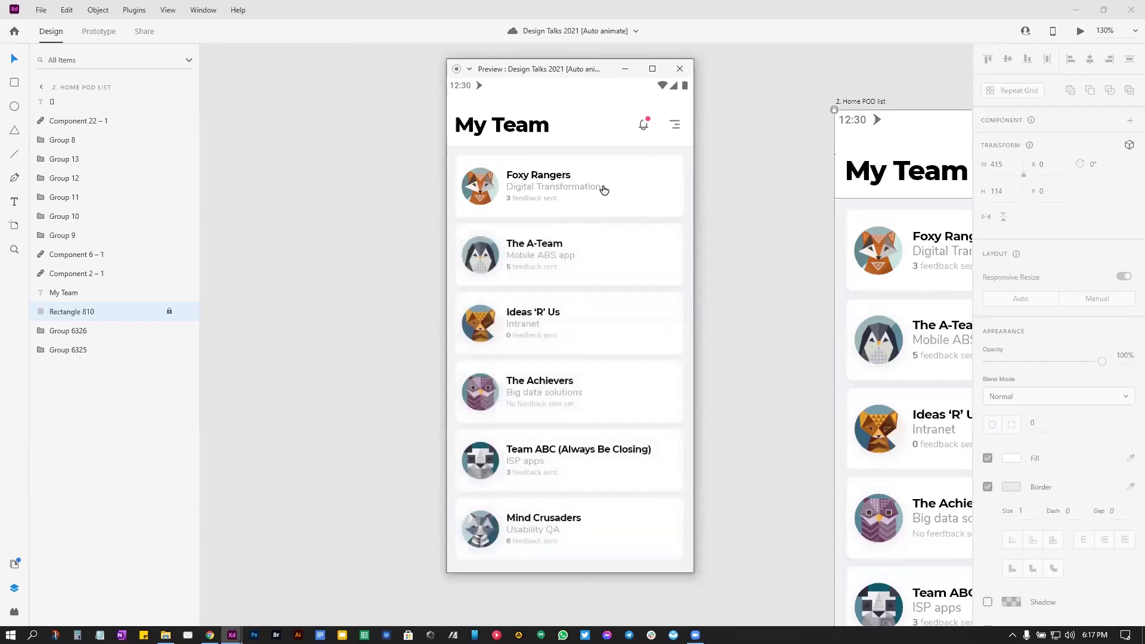
pyautogui.moveTo(490, 191); pyautogui.dragTo(915, 187)
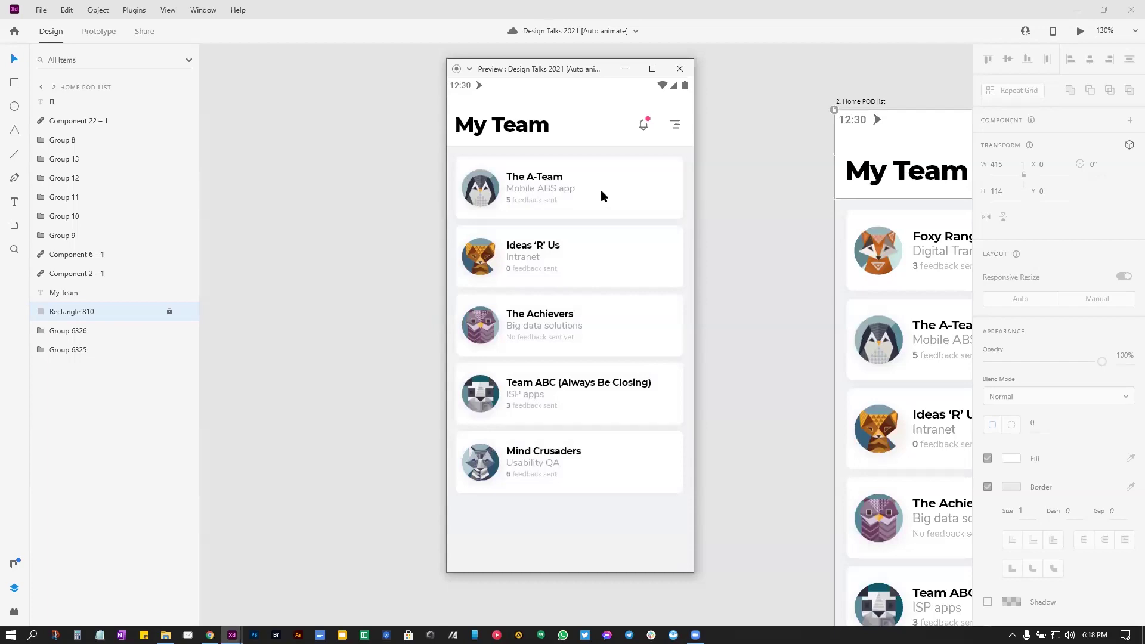
pyautogui.click(679, 69)
# Step: Examine the Foxy Rangers card's drag interaction on 2. Home POD list in prototype mode
pyautogui.moveTo(716, 212); pyautogui.dragTo(297, 181)
pyautogui.scroll(-2, 370, 205)
pyautogui.moveTo(390, 237); pyautogui.dragTo(355, 243)
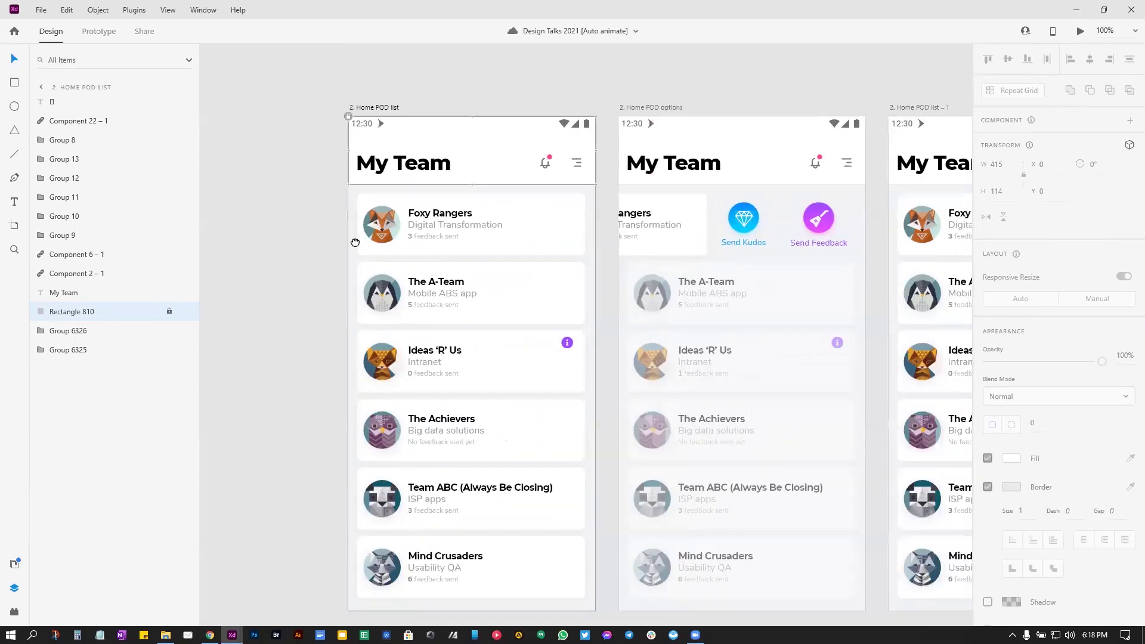
pyautogui.hscroll(5, 355, 243)
pyautogui.click(391, 223)
pyautogui.hscroll(-3, 417, 224)
pyautogui.hotkey('ctrl', 'Tab')
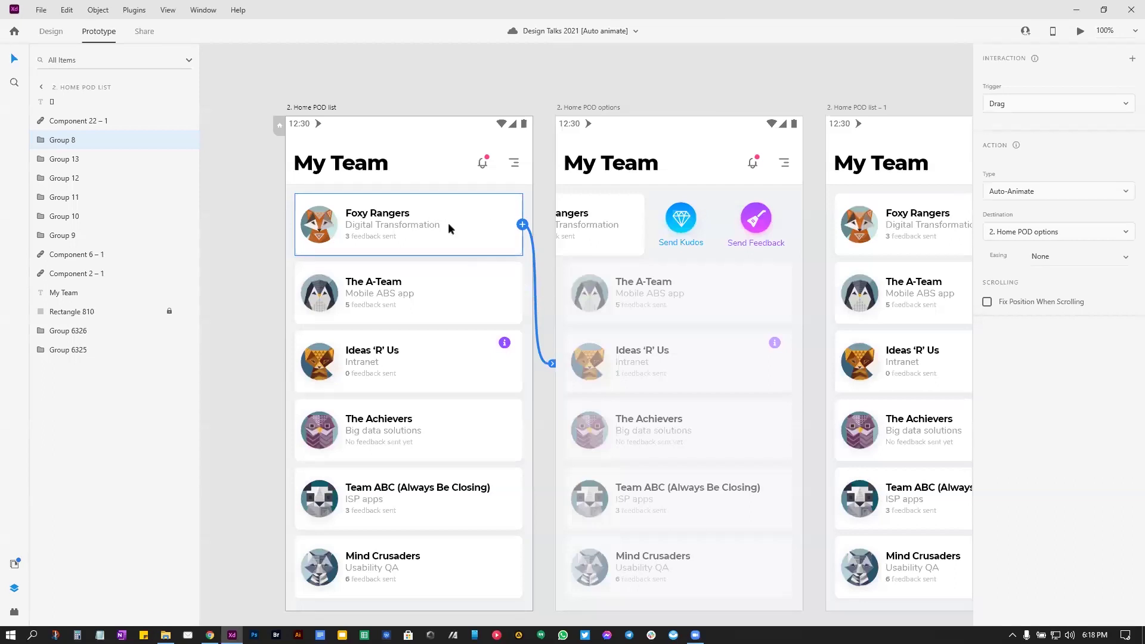
# Step: Examine how the shifted Foxy Rangers card on 2. Home POD options connects to the 2. Home POD list – 1 artboard
pyautogui.click(602, 112)
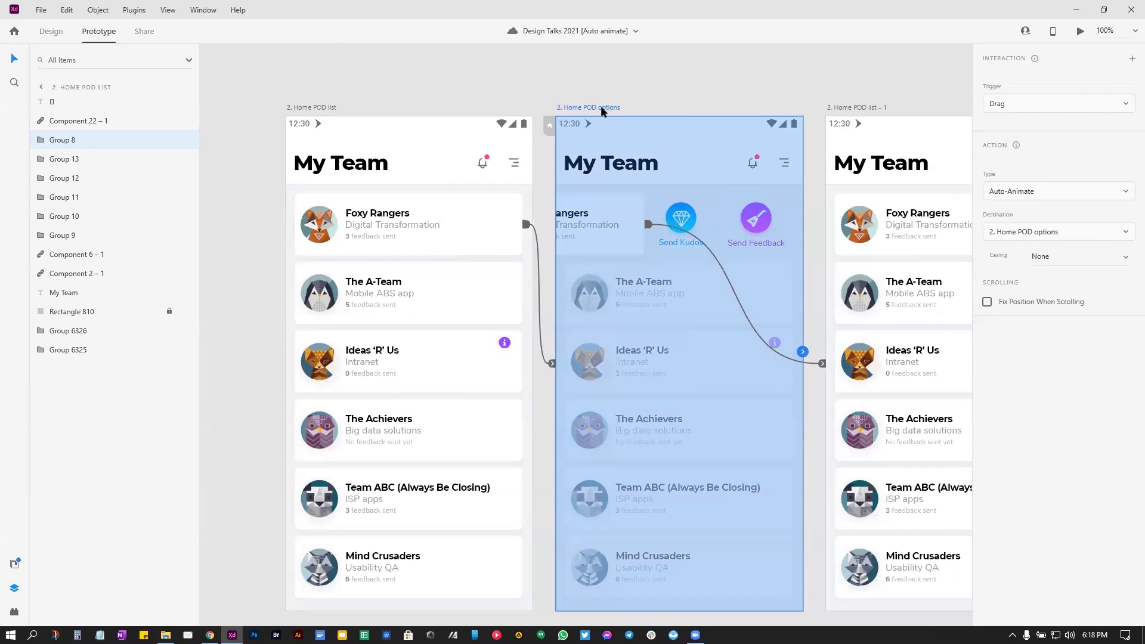
pyautogui.click(717, 239)
pyautogui.moveTo(693, 423); pyautogui.dragTo(656, 361)
pyautogui.click(579, 170)
pyautogui.hscroll(5, 578, 170)
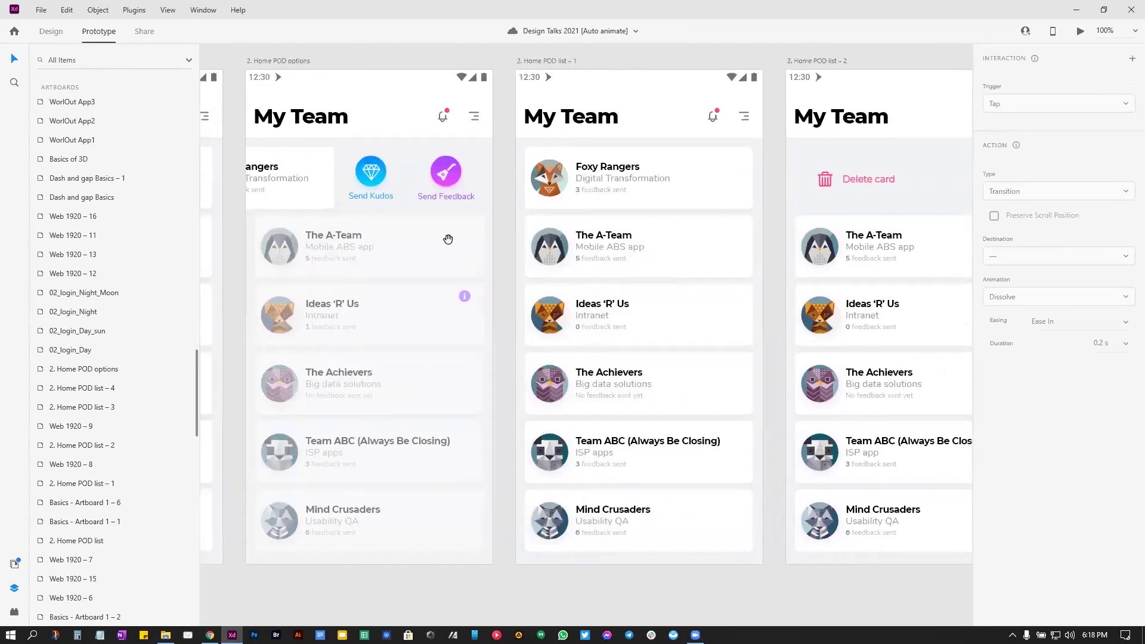
pyautogui.click(288, 172)
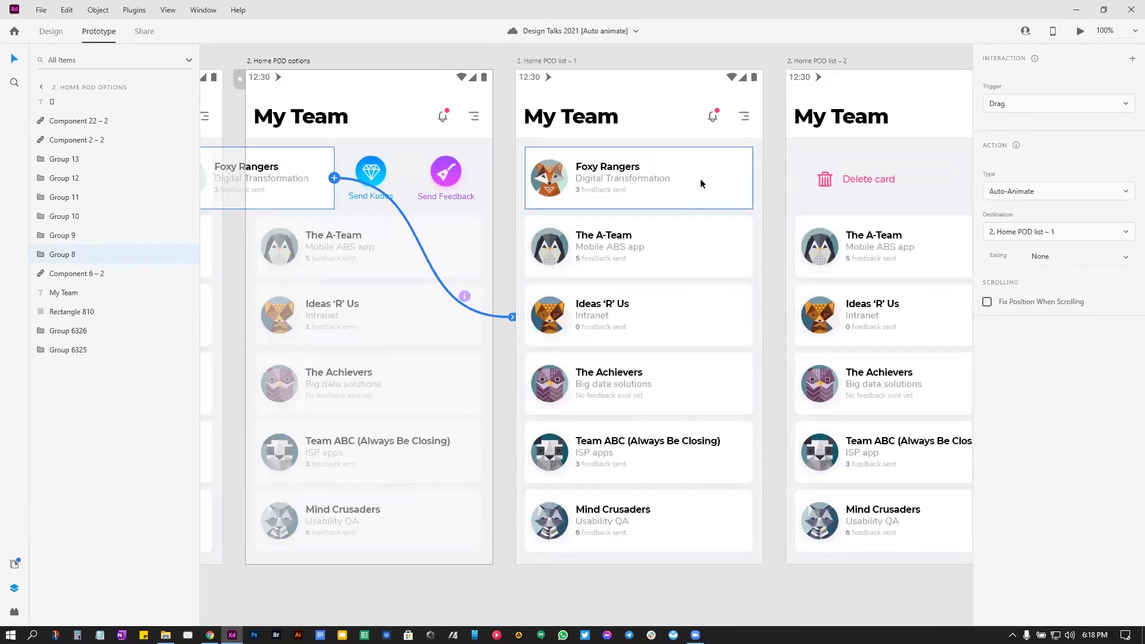
# Step: Examine the Foxy Rangers card's interactions on the 2. Home POD list – 1 and 2. Home POD list – 2 artboards
pyautogui.moveTo(727, 174); pyautogui.dragTo(455, 167)
pyautogui.click(455, 171)
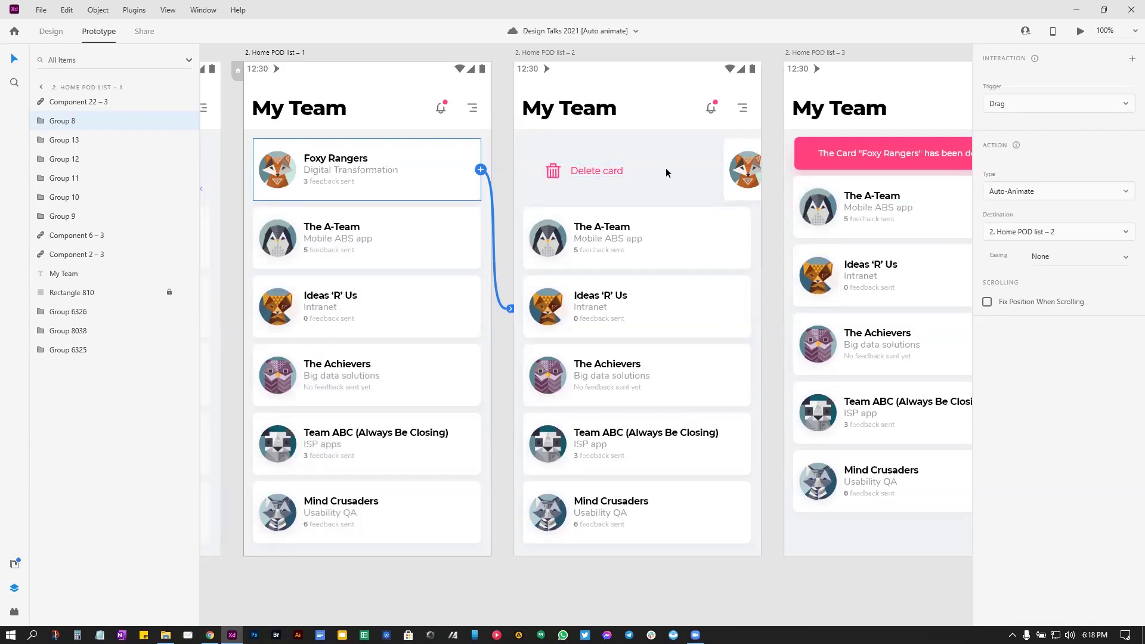
pyautogui.moveTo(668, 177); pyautogui.dragTo(410, 176)
pyautogui.click(465, 169)
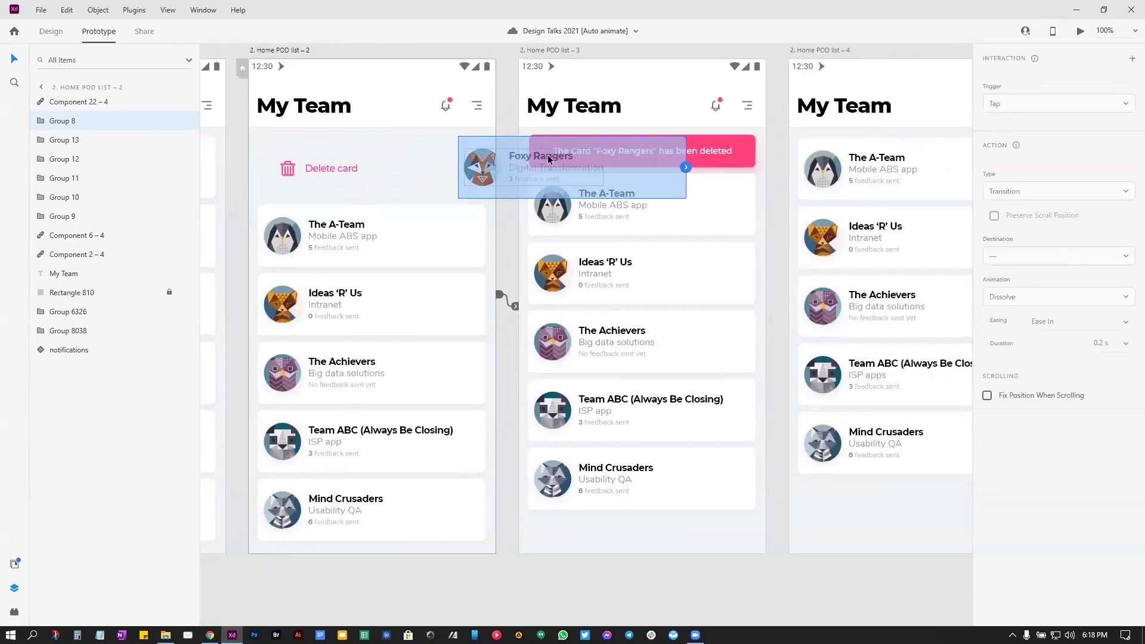
# Step: Examine the remaining team cards and the timed auto-animate link from 2. Home POD list – 3 to 2. Home POD list – 4
pyautogui.click(611, 117)
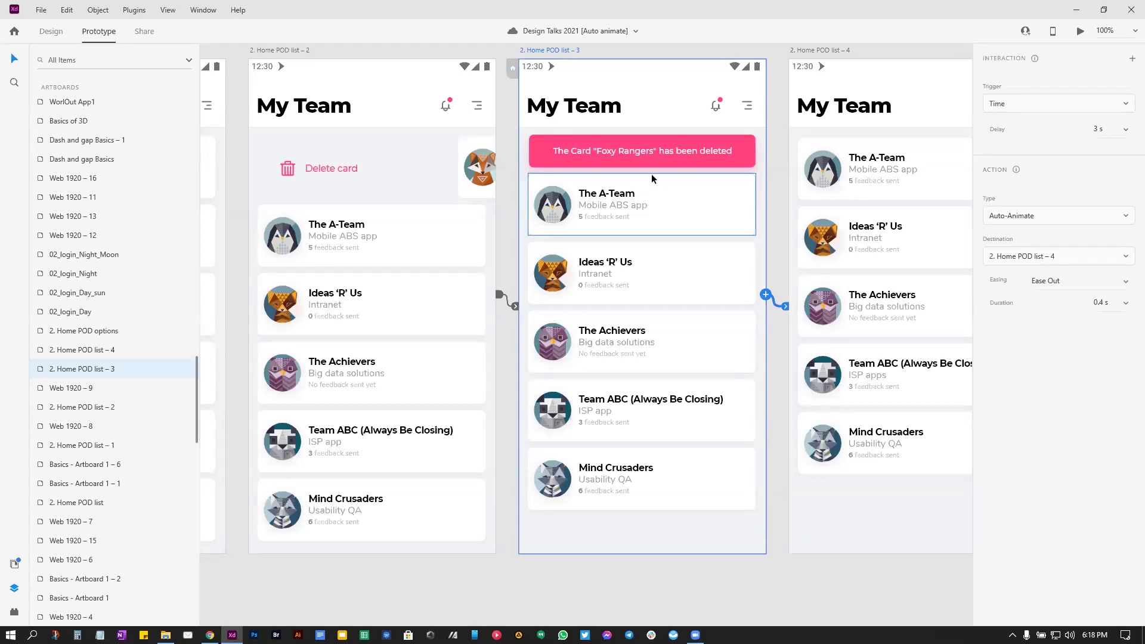
pyautogui.hscroll(5, 651, 173)
pyautogui.click(512, 200)
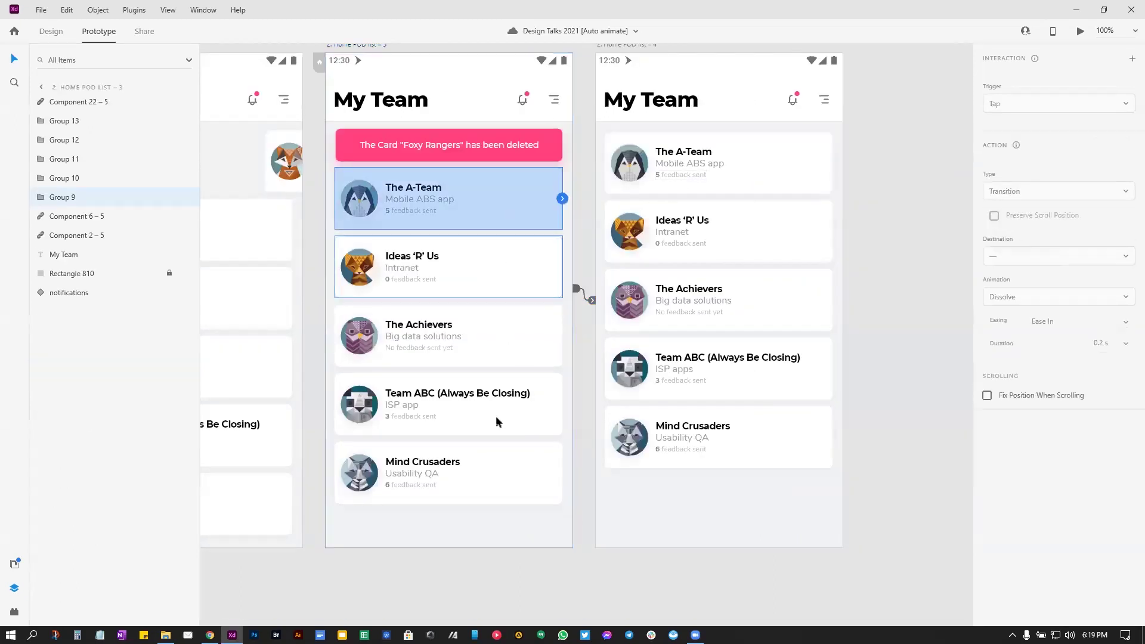
pyautogui.moveTo(497, 529); pyautogui.dragTo(395, 173)
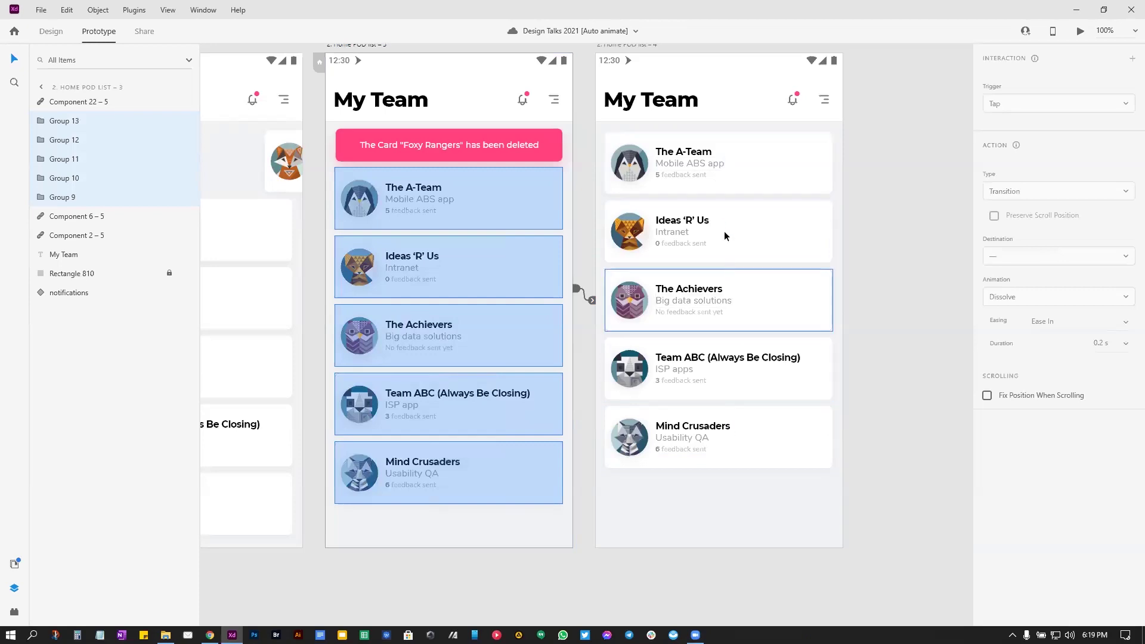
pyautogui.click(590, 309)
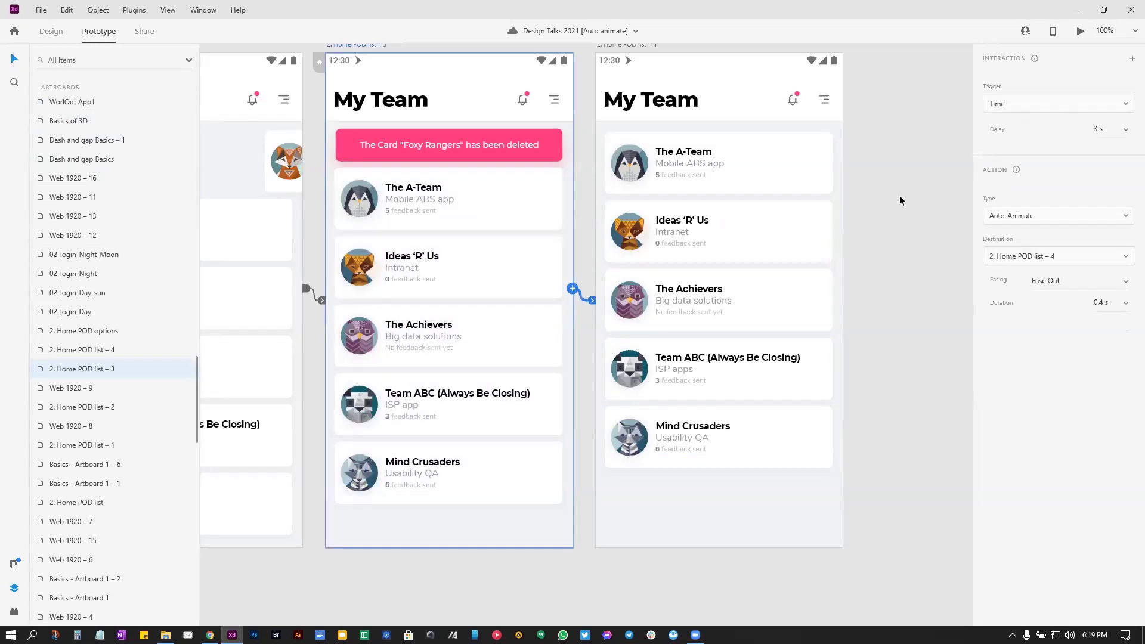
# Step: Return to the 2. Home POD list artboard, preview the prototype from it, and move the preview window over the empty canvas
pyautogui.scroll(-5, 844, 227)
pyautogui.hscroll(-3, 875, 281)
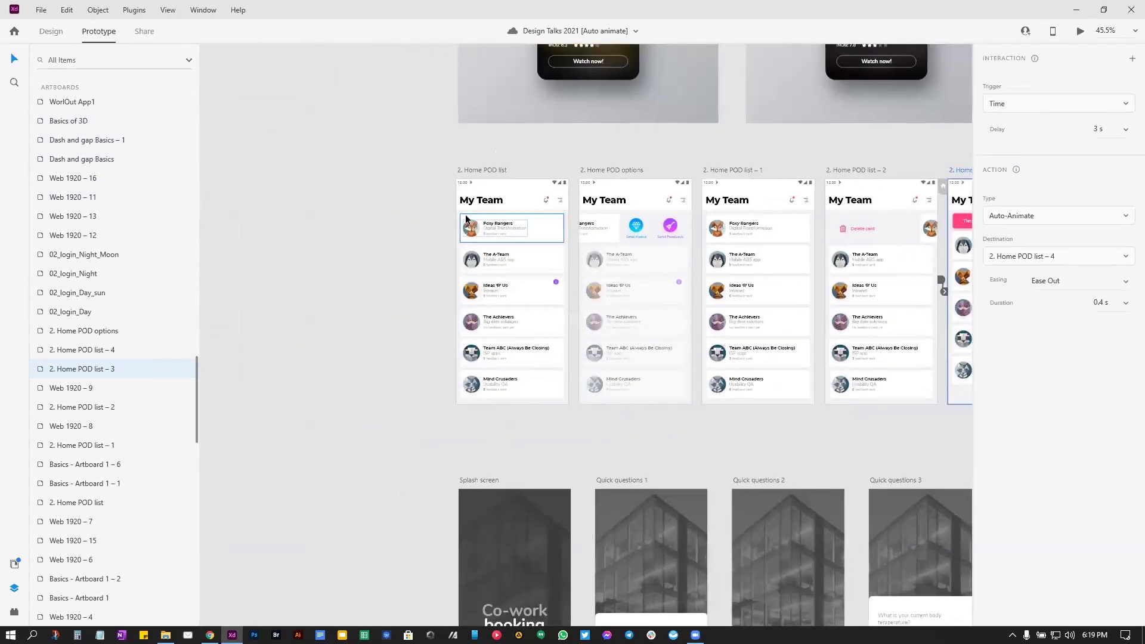
pyautogui.scroll(3, 466, 219)
pyautogui.moveTo(486, 146); pyautogui.dragTo(849, 135)
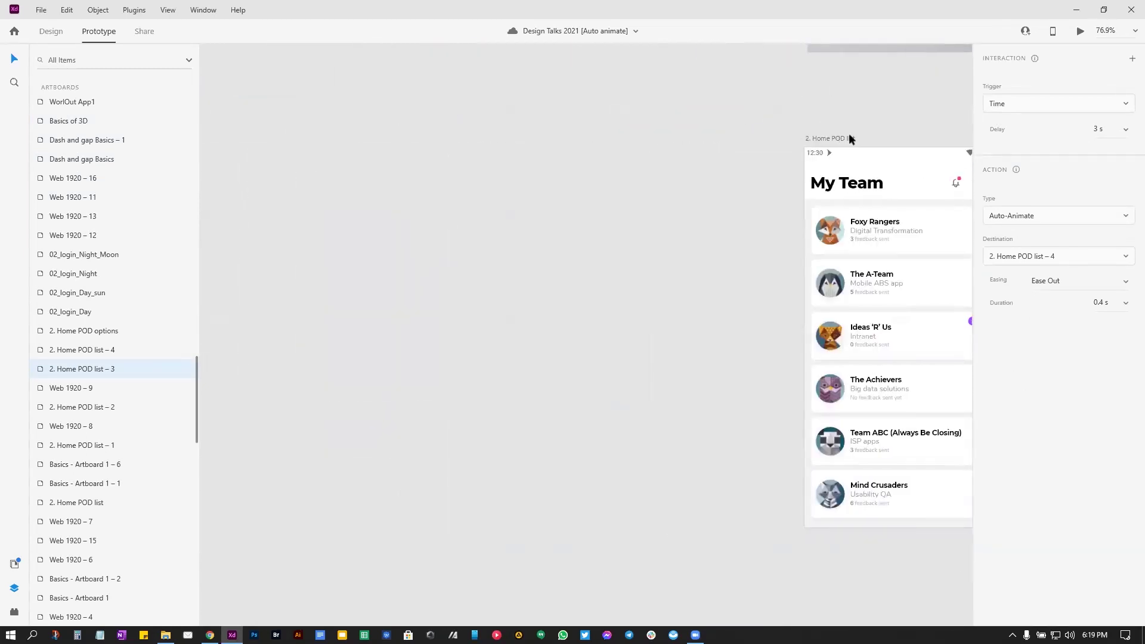
pyautogui.click(849, 137)
pyautogui.click(1079, 31)
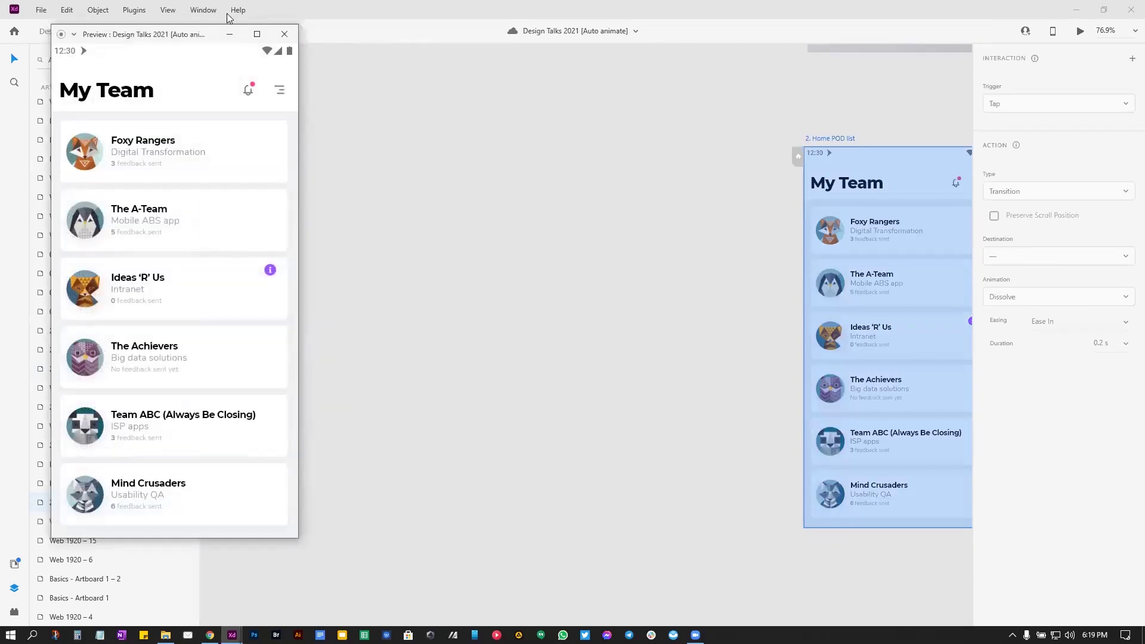
pyautogui.moveTo(161, 37); pyautogui.dragTo(481, 80)
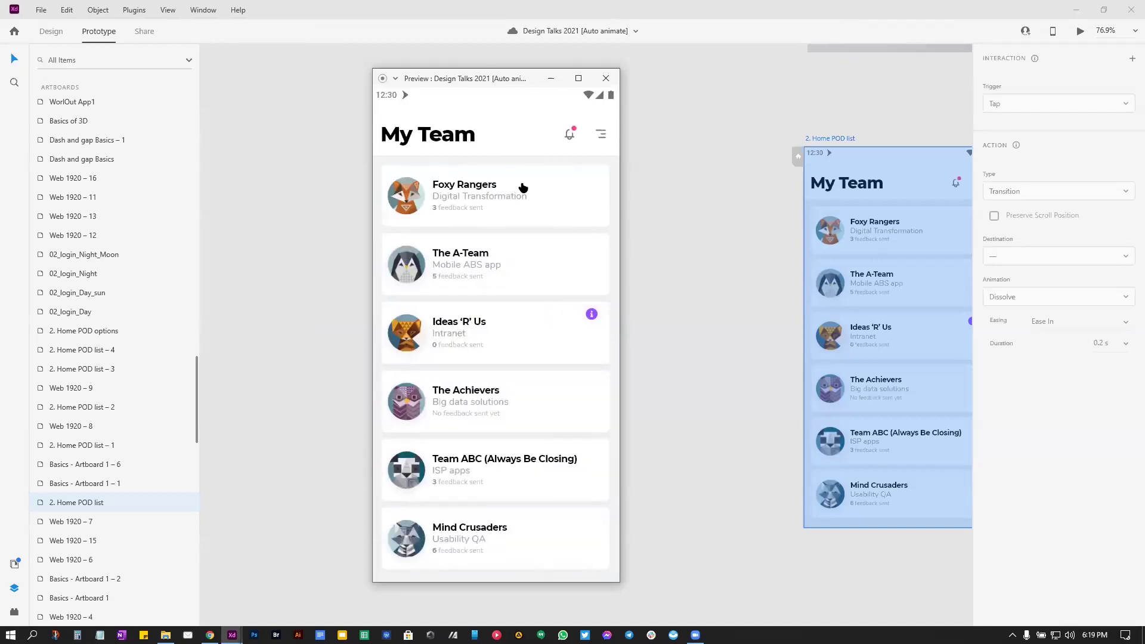
# Step: In the preview, swipe the Foxy Rangers card both ways to reveal its options and Delete card, and delete it
pyautogui.click(453, 204)
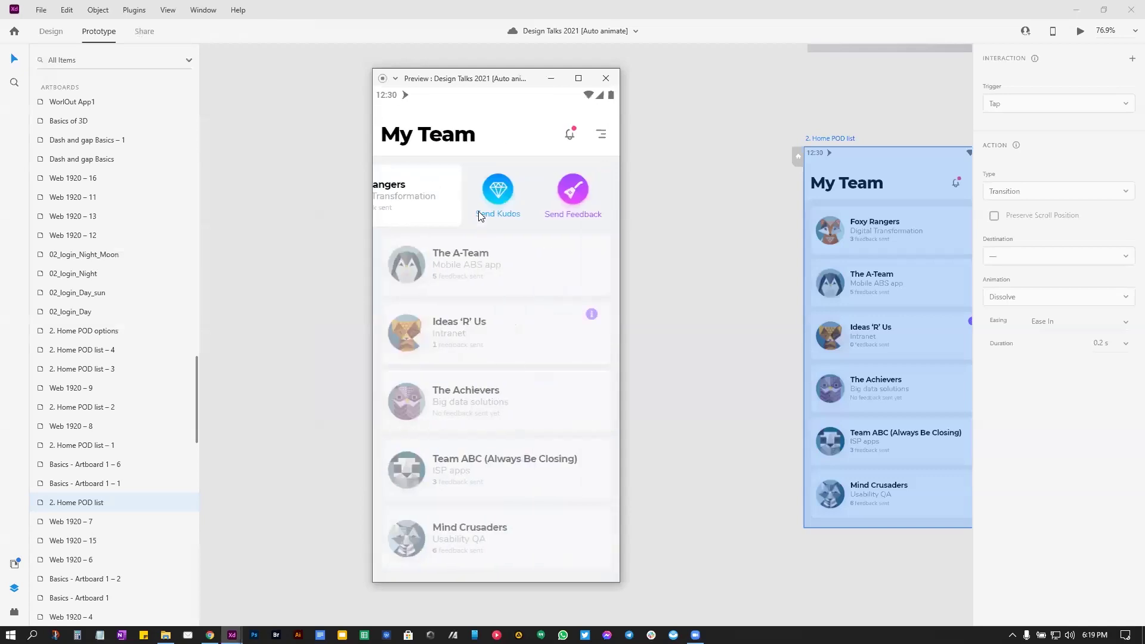
pyautogui.moveTo(434, 206); pyautogui.dragTo(528, 202)
pyautogui.moveTo(427, 195); pyautogui.dragTo(568, 202)
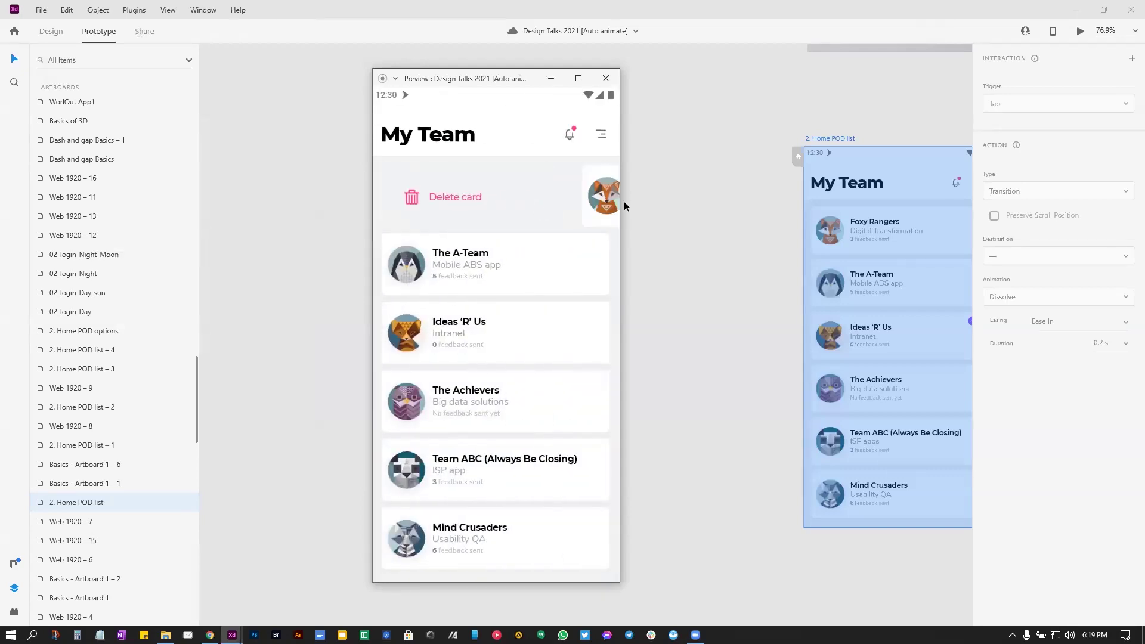
pyautogui.click(481, 209)
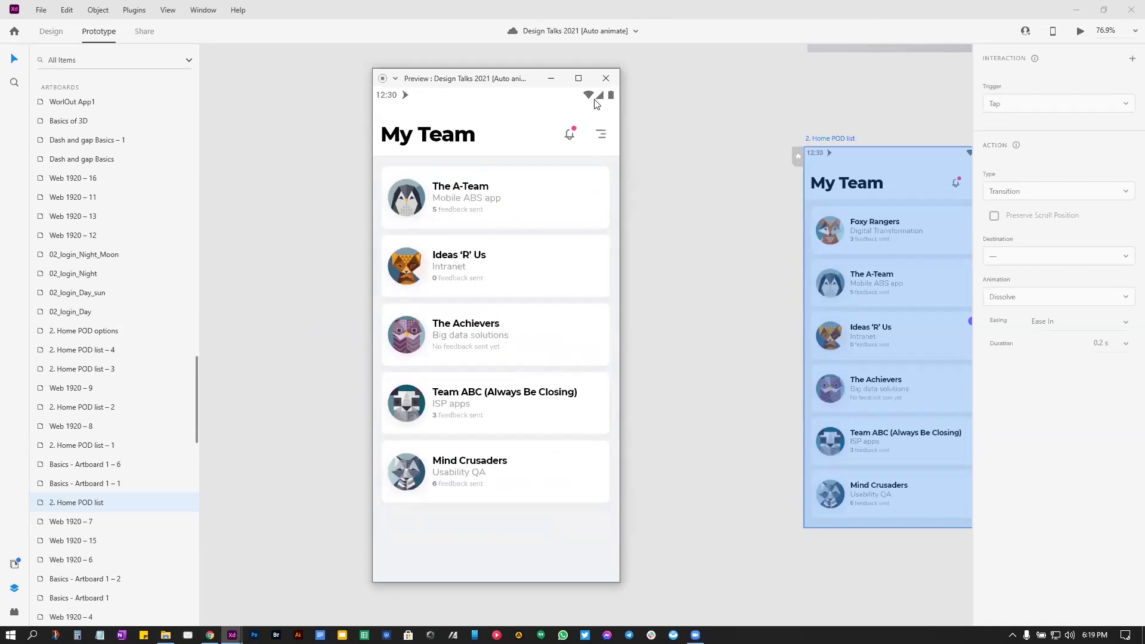
# Step: Return the preview to the full team list and repeat the Foxy Rangers card's swipe and deletion
pyautogui.click(428, 139)
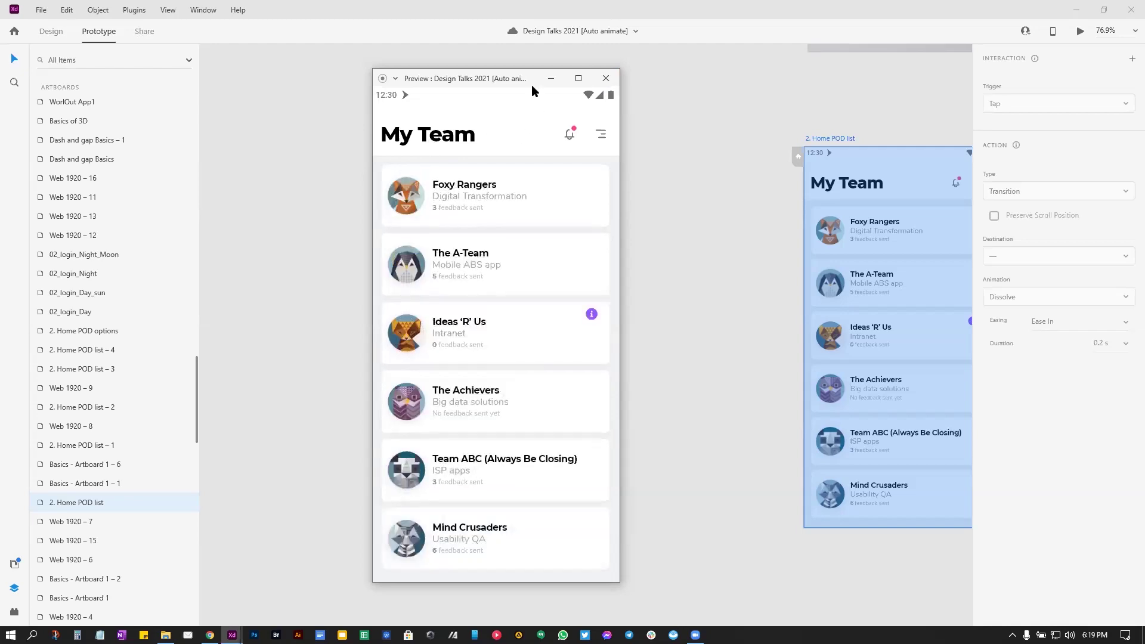
pyautogui.moveTo(532, 81); pyautogui.dragTo(555, 70)
pyautogui.moveTo(589, 199); pyautogui.dragTo(516, 176)
pyautogui.moveTo(426, 179); pyautogui.dragTo(579, 179)
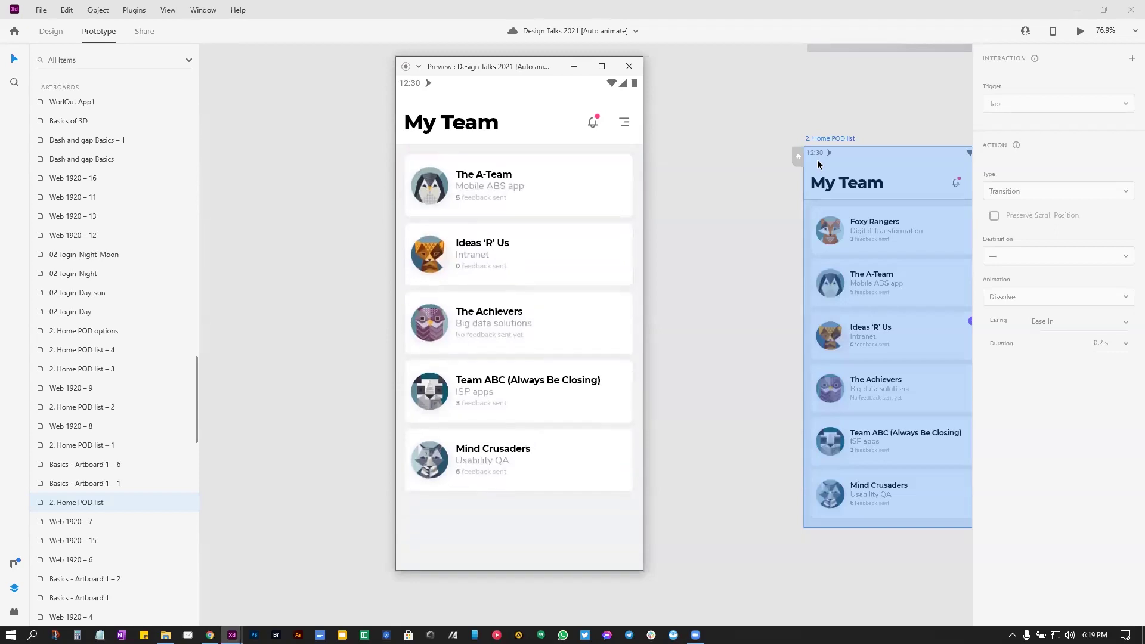
# Step: Close the My Team preview and examine the Co-work booking artboards starting with the Splash screen
pyautogui.click(719, 239)
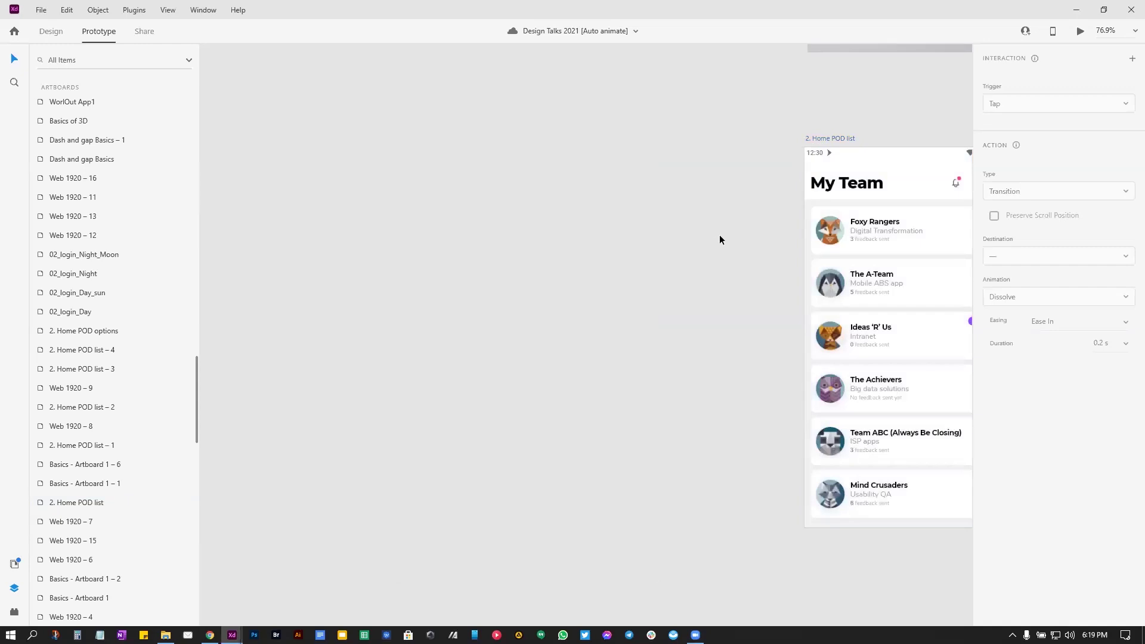
pyautogui.moveTo(667, 292); pyautogui.dragTo(369, 245)
pyautogui.moveTo(409, 296); pyautogui.dragTo(338, 300)
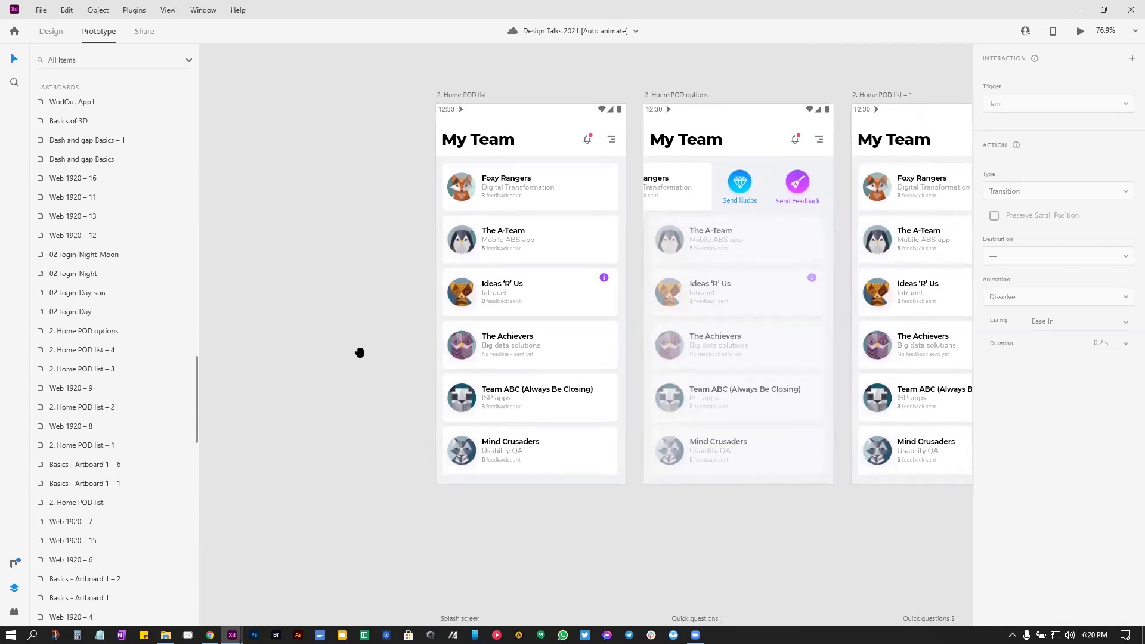
pyautogui.scroll(-9, 360, 353)
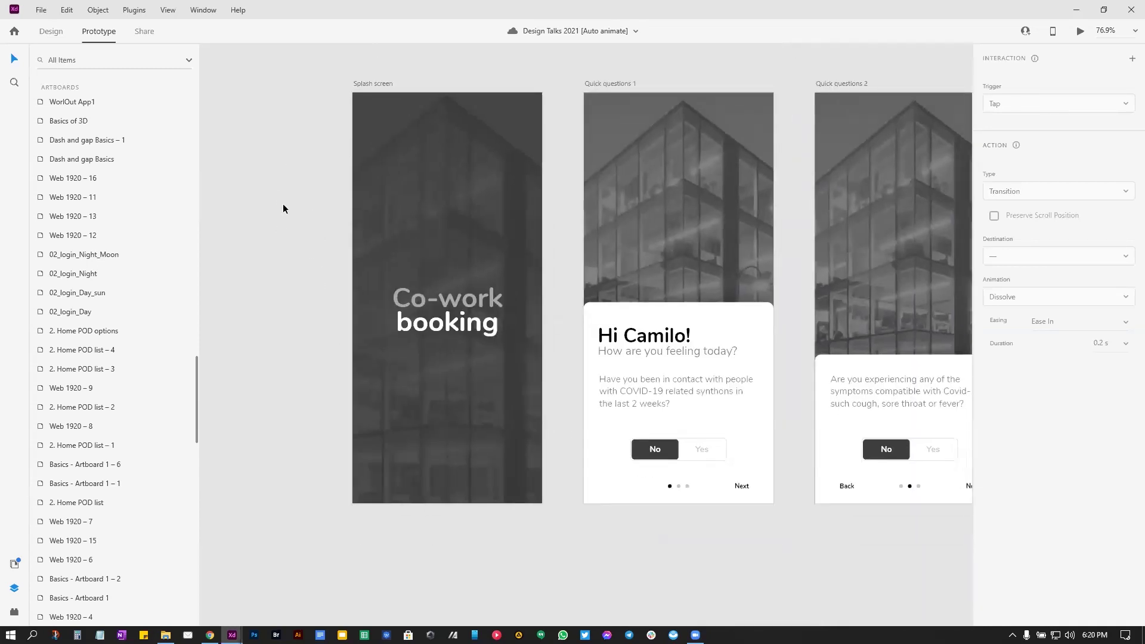
pyautogui.scroll(-5, 455, 529)
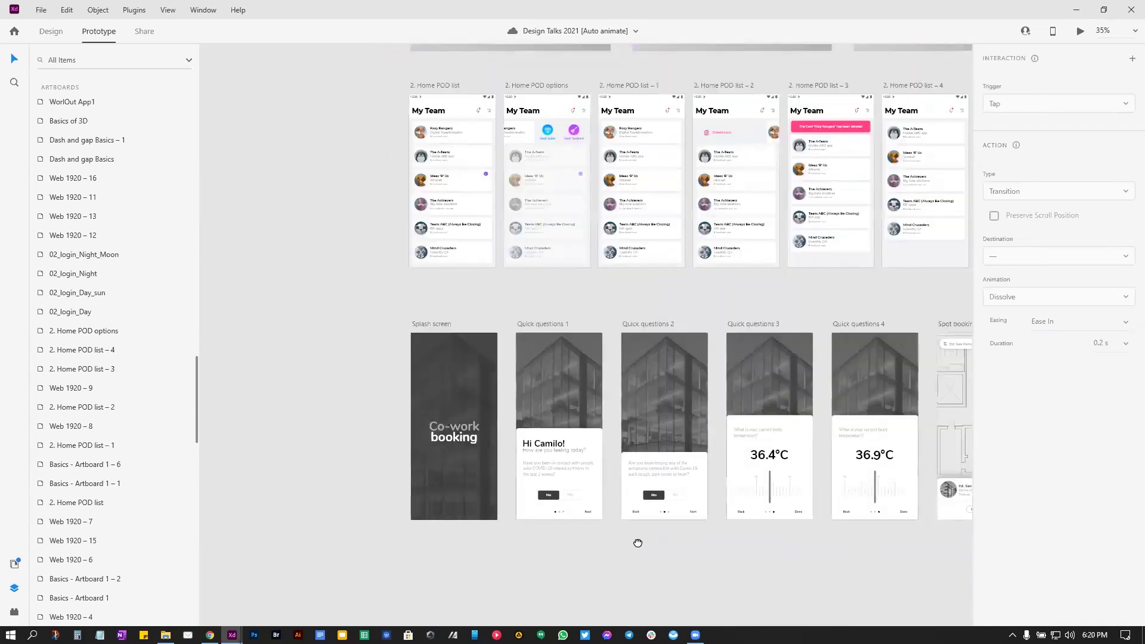
pyautogui.hscroll(5, 639, 542)
pyautogui.hscroll(5, 513, 557)
pyautogui.hscroll(-9, 657, 534)
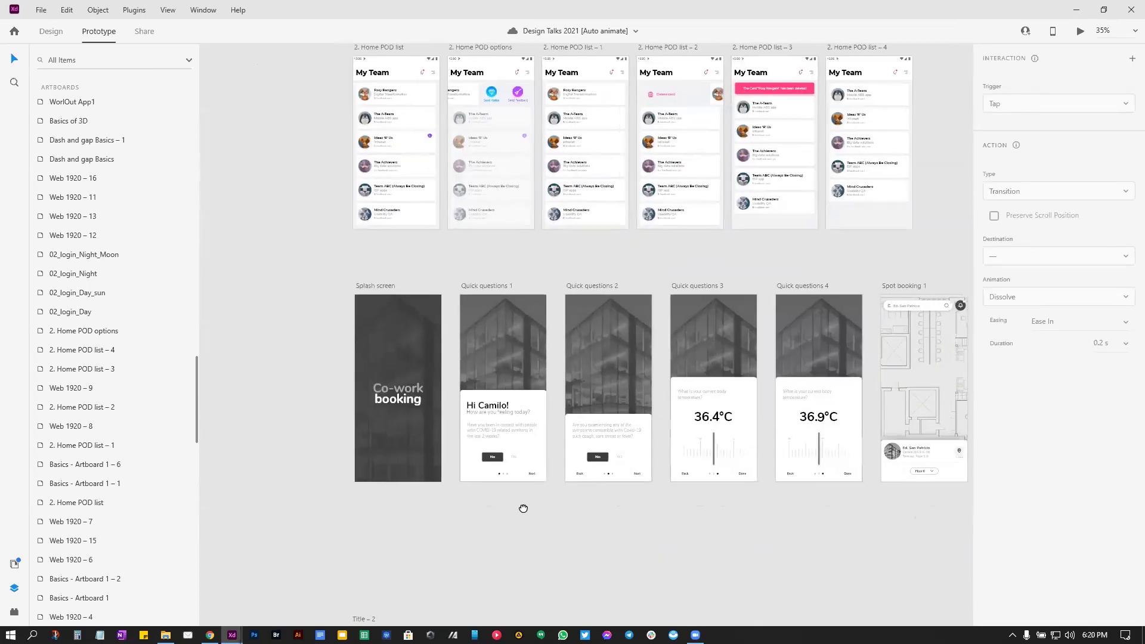
pyautogui.scroll(6, 498, 501)
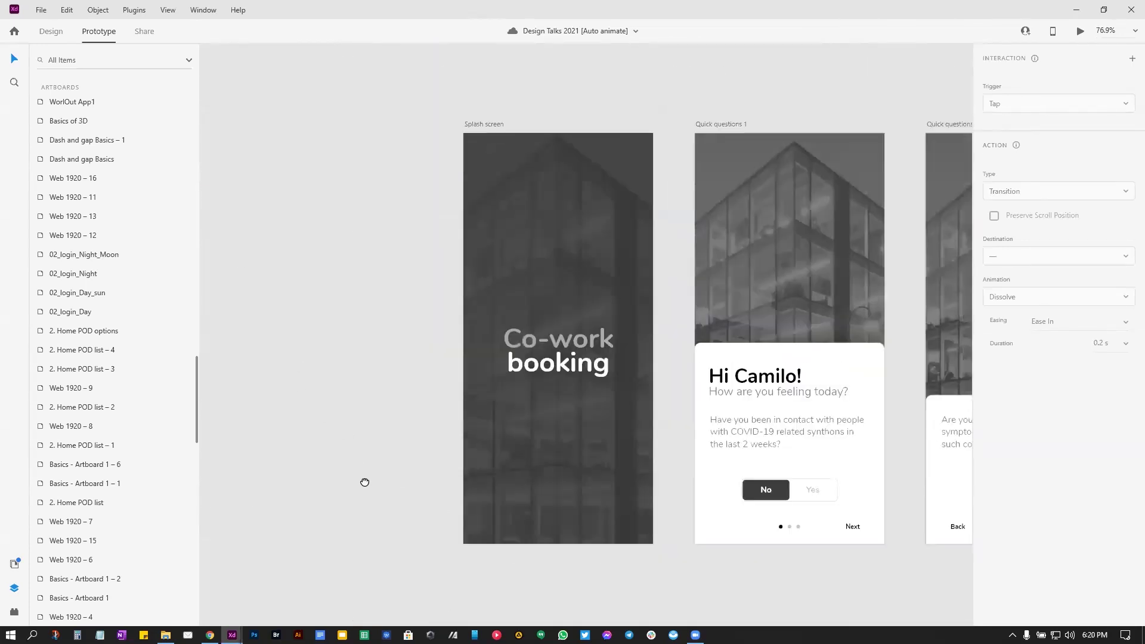
pyautogui.moveTo(384, 427); pyautogui.dragTo(299, 371)
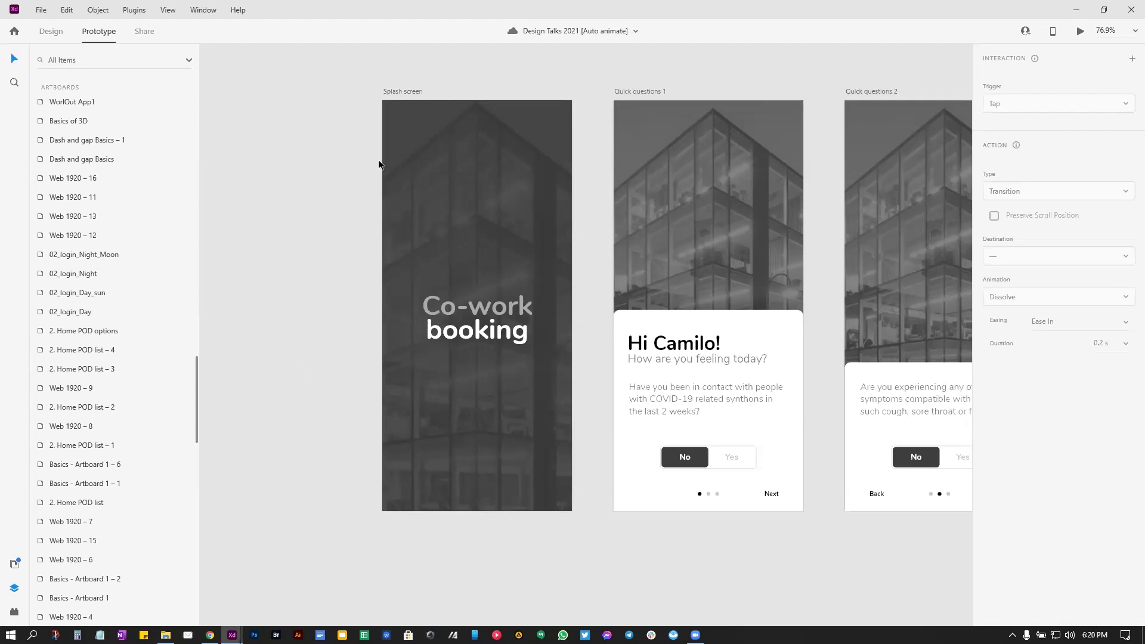
# Step: Start the prototype preview from the Splash screen artboard and move its window over the empty canvas
pyautogui.scroll(-5, 495, 169)
pyautogui.moveTo(612, 230); pyautogui.dragTo(148, 257)
pyautogui.moveTo(634, 255); pyautogui.dragTo(895, 269)
pyautogui.moveTo(392, 257); pyautogui.dragTo(746, 263)
pyautogui.moveTo(672, 250); pyautogui.dragTo(845, 284)
pyautogui.scroll(2, 818, 250)
pyautogui.click(775, 190)
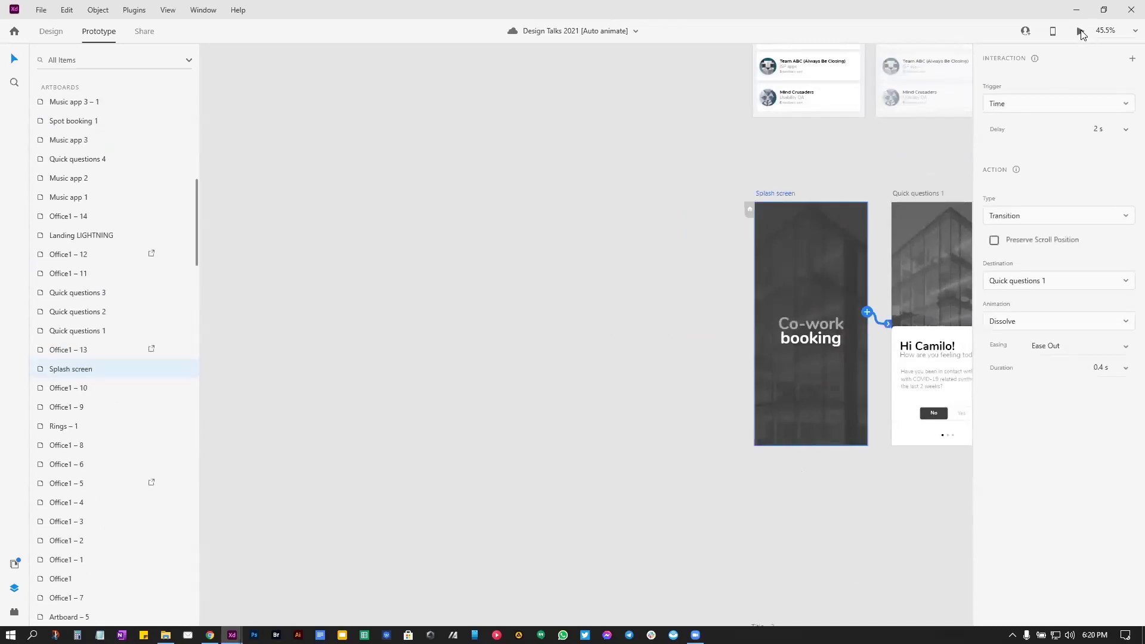
pyautogui.click(1080, 30)
pyautogui.click(628, 66)
pyautogui.click(1080, 31)
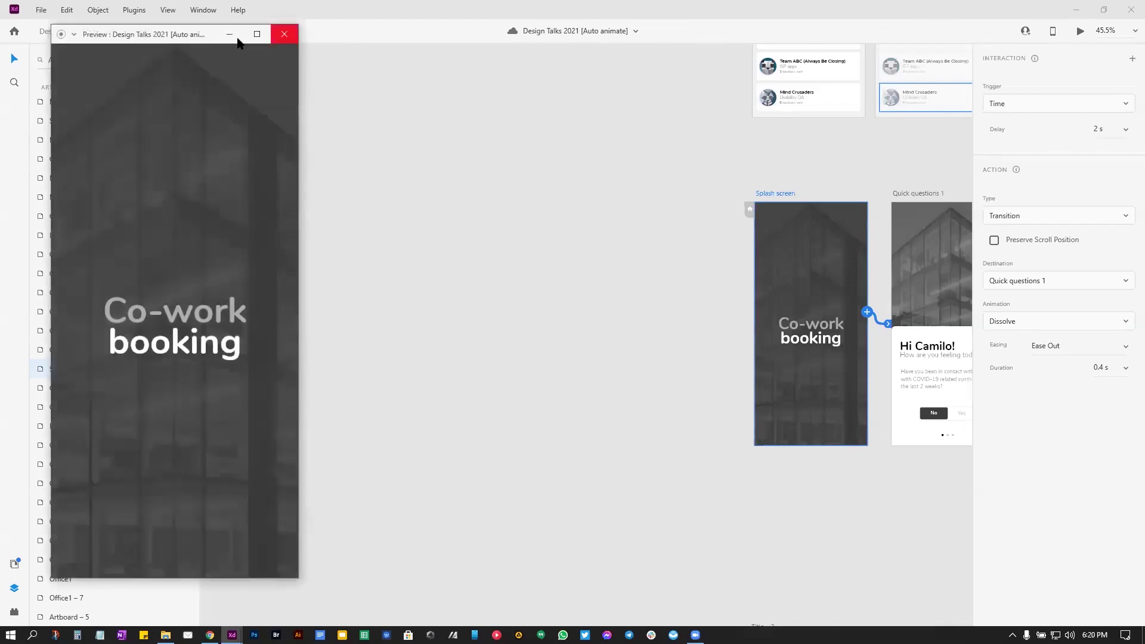
pyautogui.moveTo(199, 36); pyautogui.dragTo(457, 49)
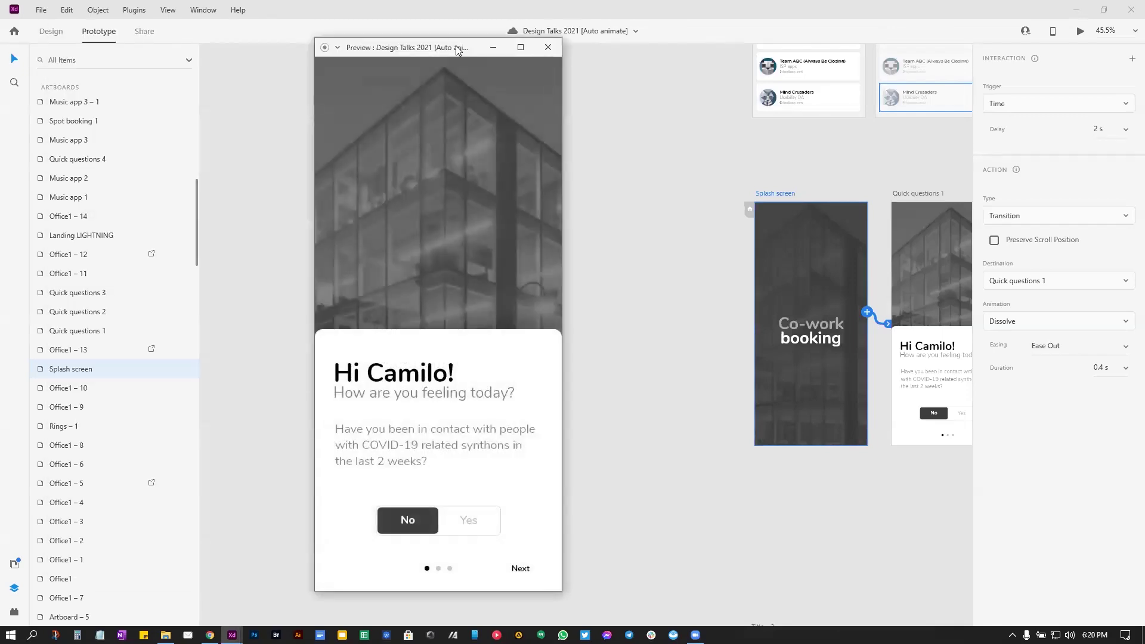
# Step: In the preview, advance through the health questions, adjust the body temperature slider, and finish the questionnaire to reach the floor plan
pyautogui.click(521, 570)
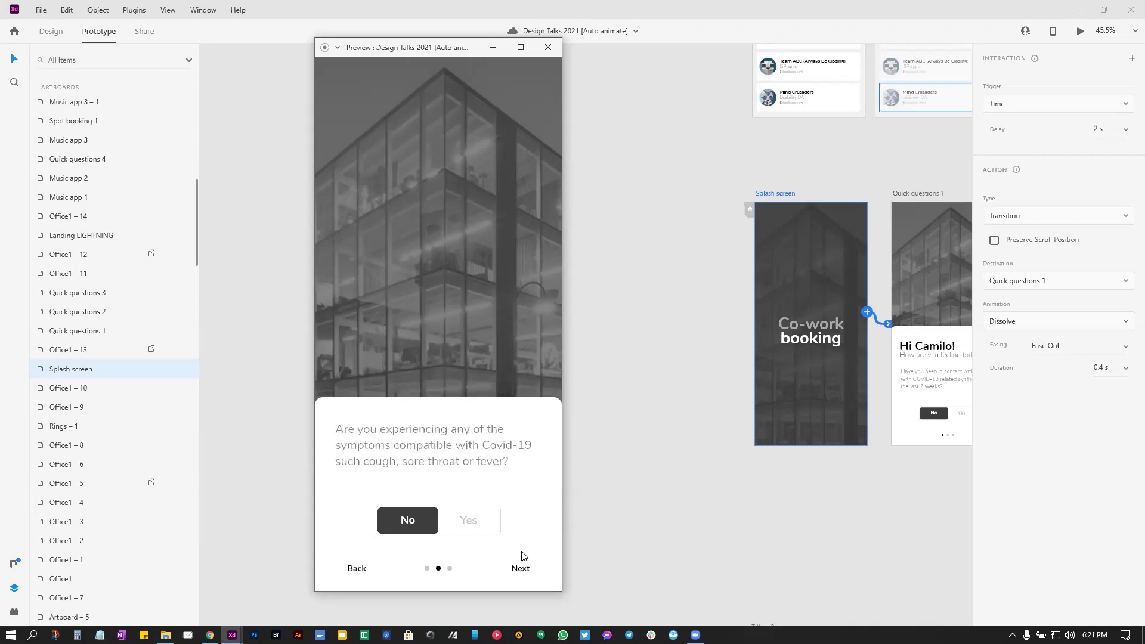
pyautogui.click(522, 570)
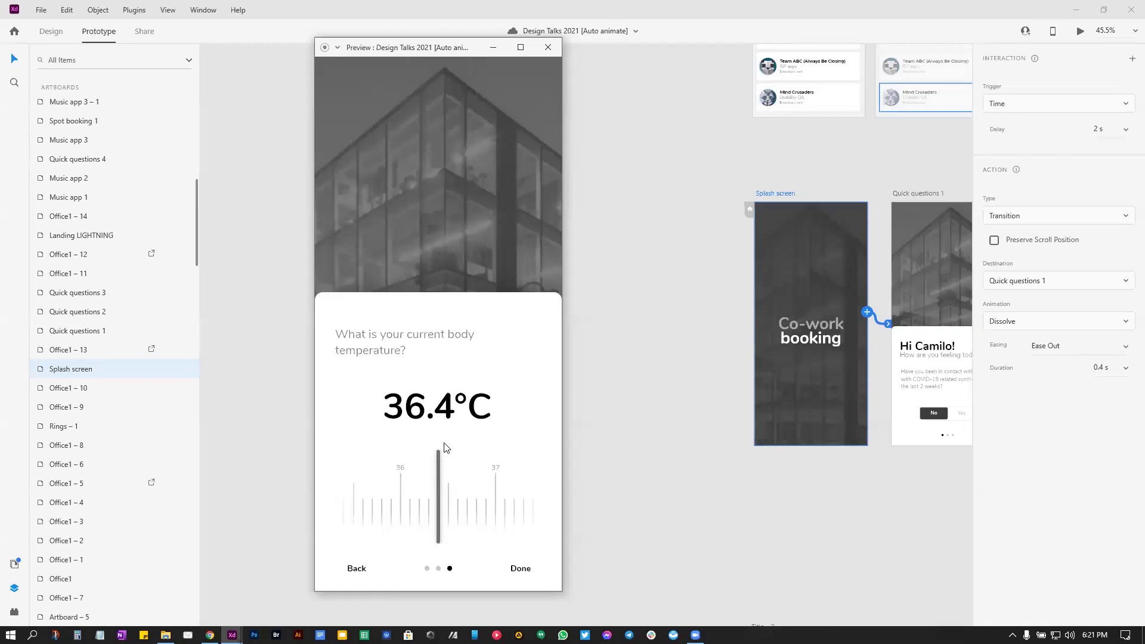
pyautogui.moveTo(457, 521)
pyautogui.mouseDown()
pyautogui.moveTo(386, 519)
pyautogui.moveTo(474, 513)
pyautogui.moveTo(383, 508)
pyautogui.moveTo(474, 513)
pyautogui.moveTo(399, 519)
pyautogui.moveTo(469, 520)
pyautogui.mouseUp()
pyautogui.click(521, 568)
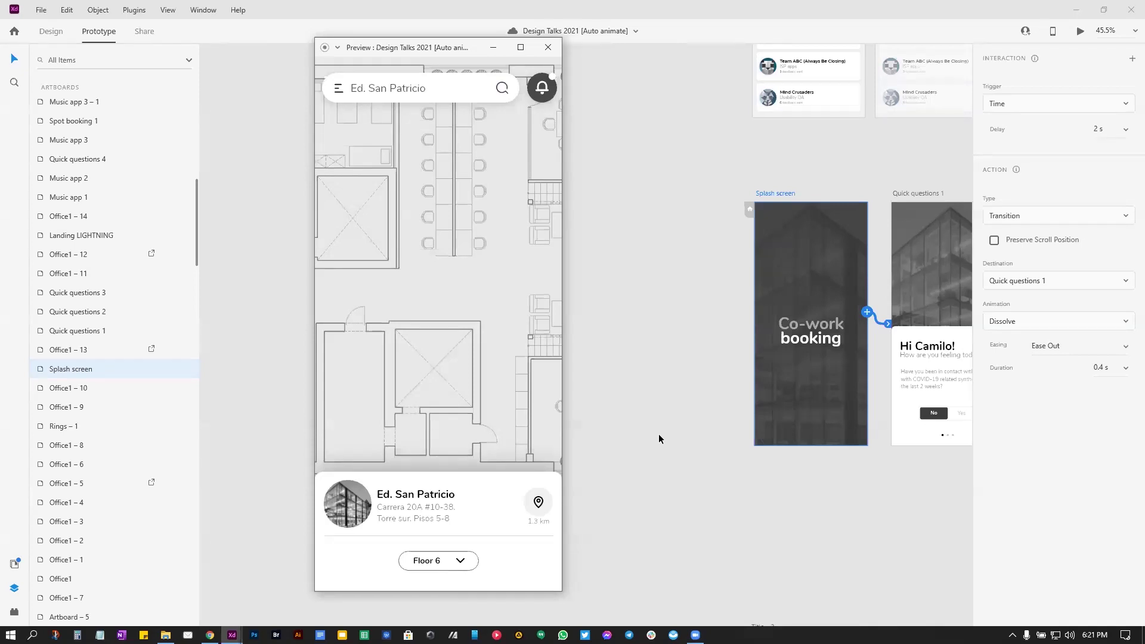
pyautogui.moveTo(448, 48); pyautogui.dragTo(472, 53)
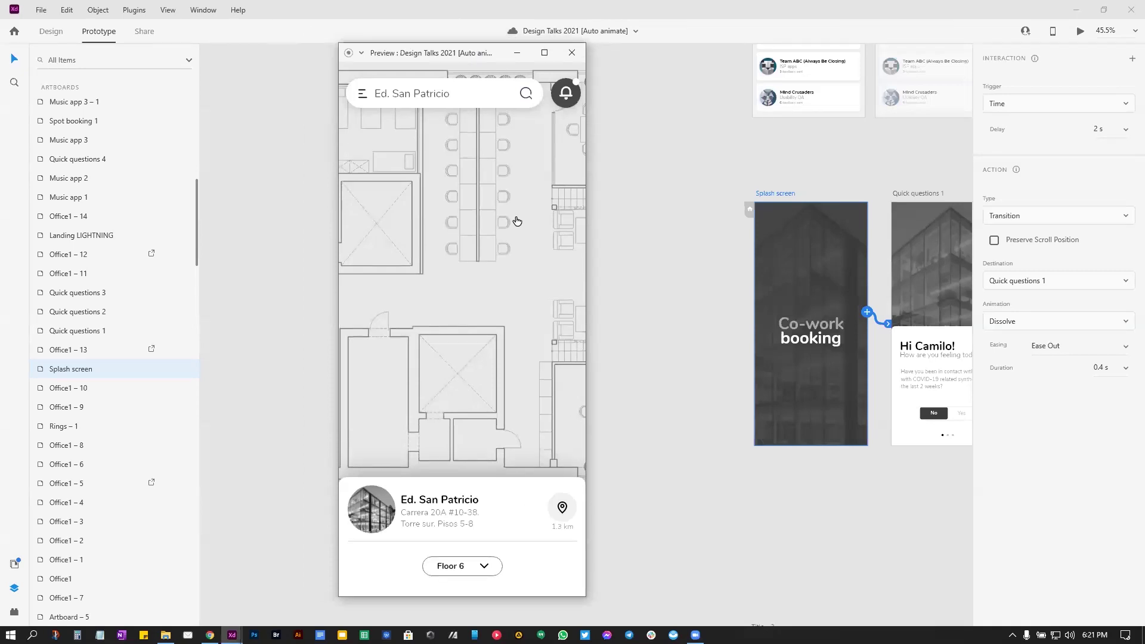
# Step: Open Desk 621 on the previewed floor plan and browse the floor selector, keeping Floor 6
pyautogui.click(488, 158)
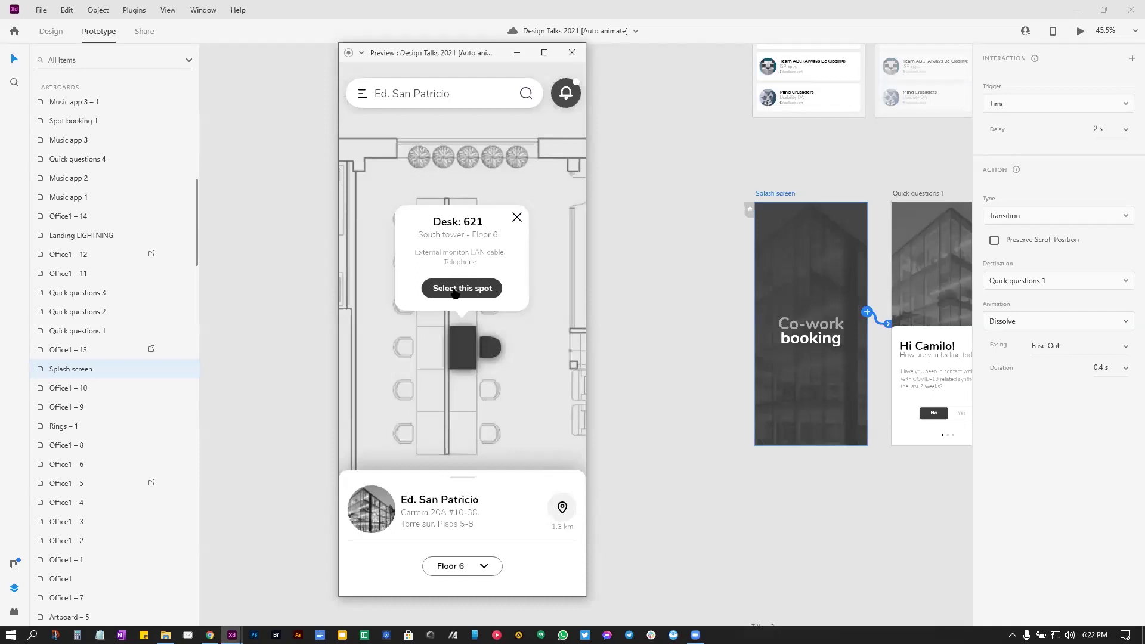
pyautogui.click(483, 567)
pyautogui.scroll(-2, 475, 495)
pyautogui.scroll(4, 475, 503)
pyautogui.scroll(-3, 475, 468)
pyautogui.scroll(2, 465, 501)
pyautogui.click(465, 501)
# Step: Select the Desk 621 spot, and collapse and re-expand its booking details sheet
pyautogui.click(476, 289)
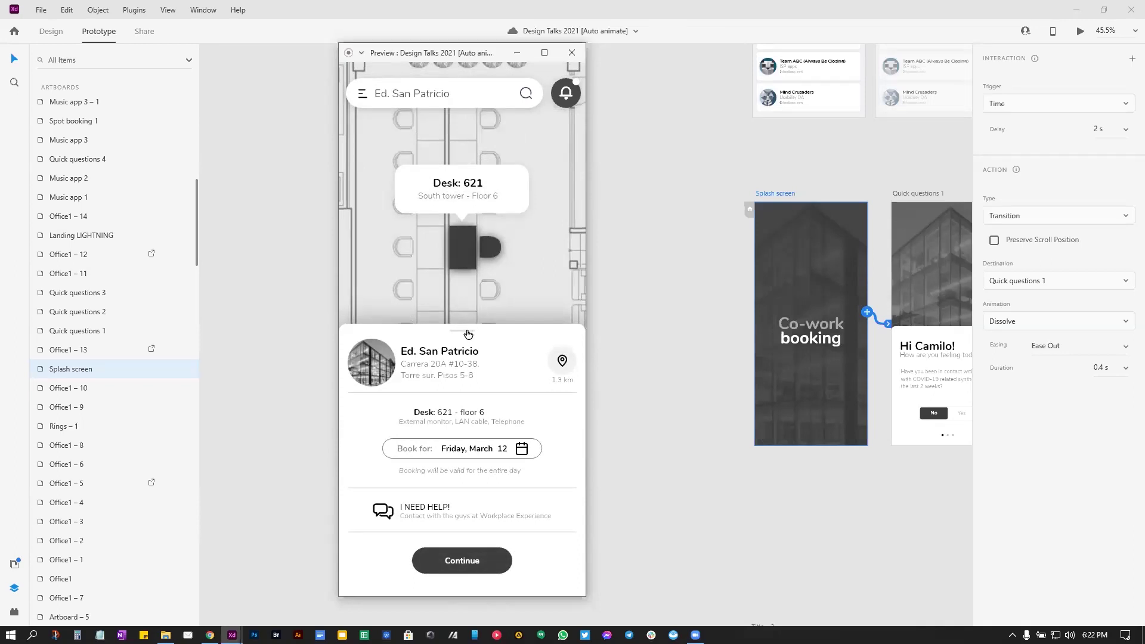
pyautogui.moveTo(468, 334); pyautogui.dragTo(458, 444)
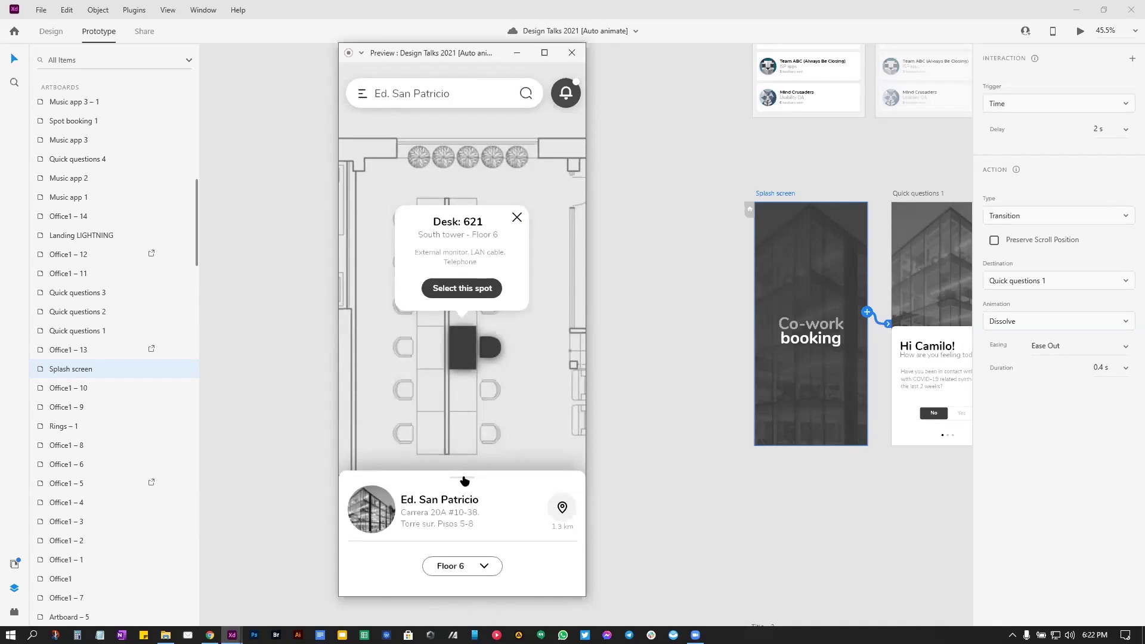
pyautogui.moveTo(465, 481); pyautogui.dragTo(460, 328)
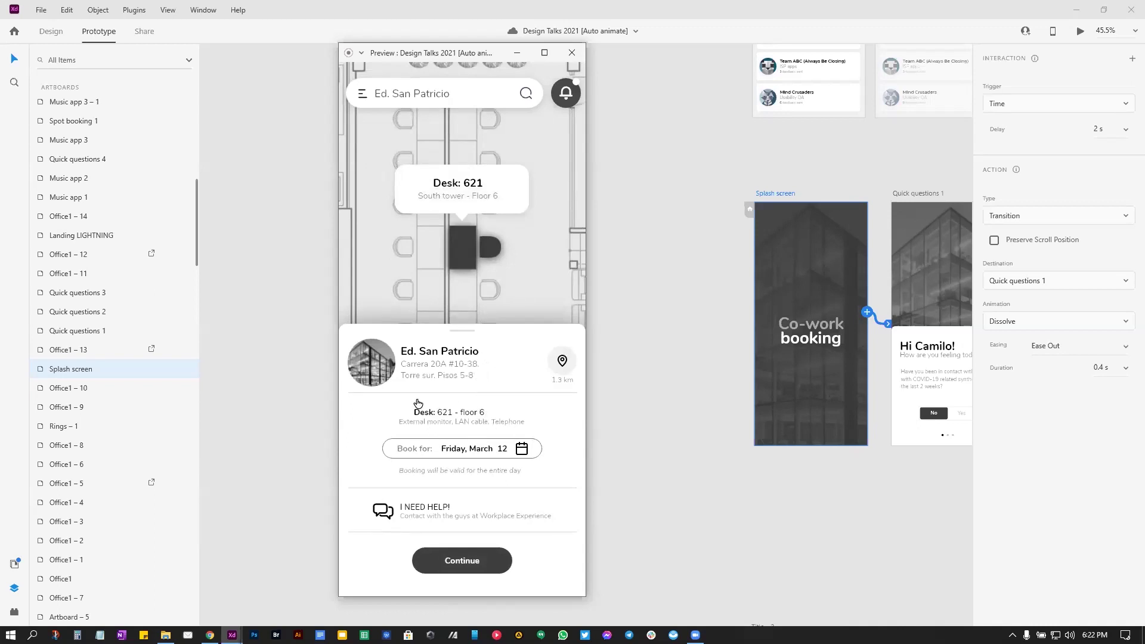
# Step: Examine the booking date calendar twice, returning each time to the desk's booking details
pyautogui.click(494, 453)
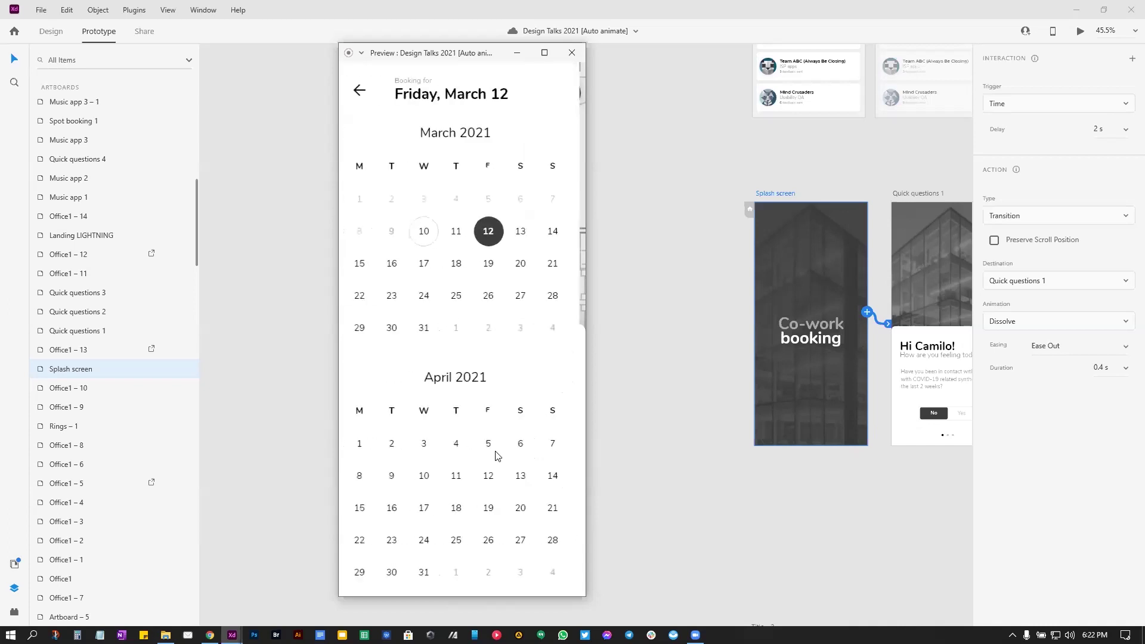
pyautogui.scroll(-4, 486, 293)
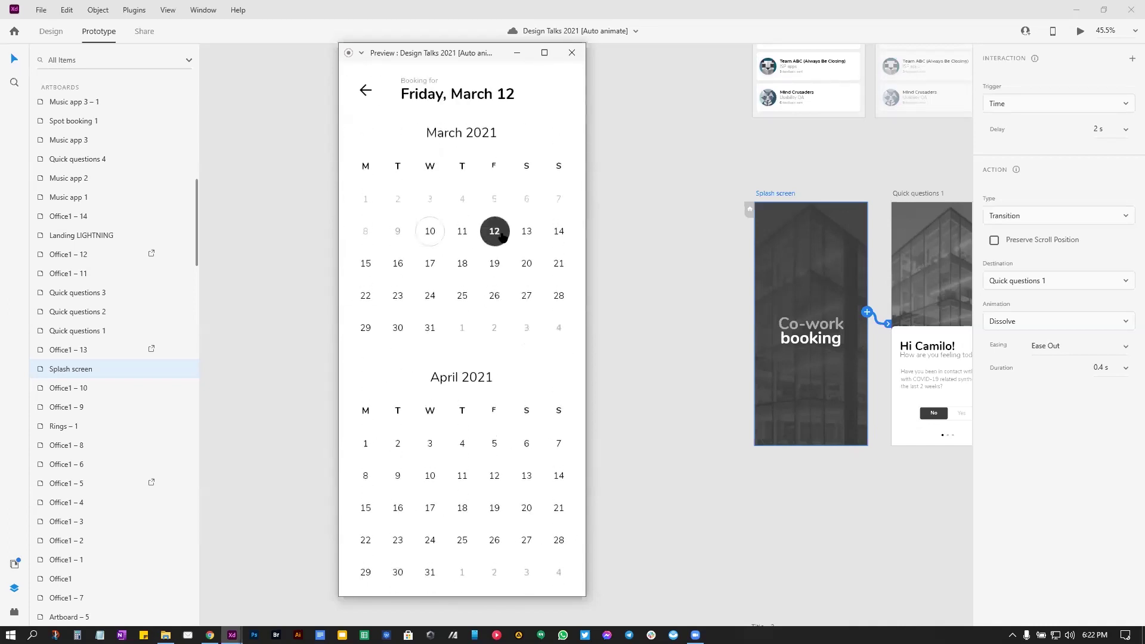
pyautogui.click(365, 90)
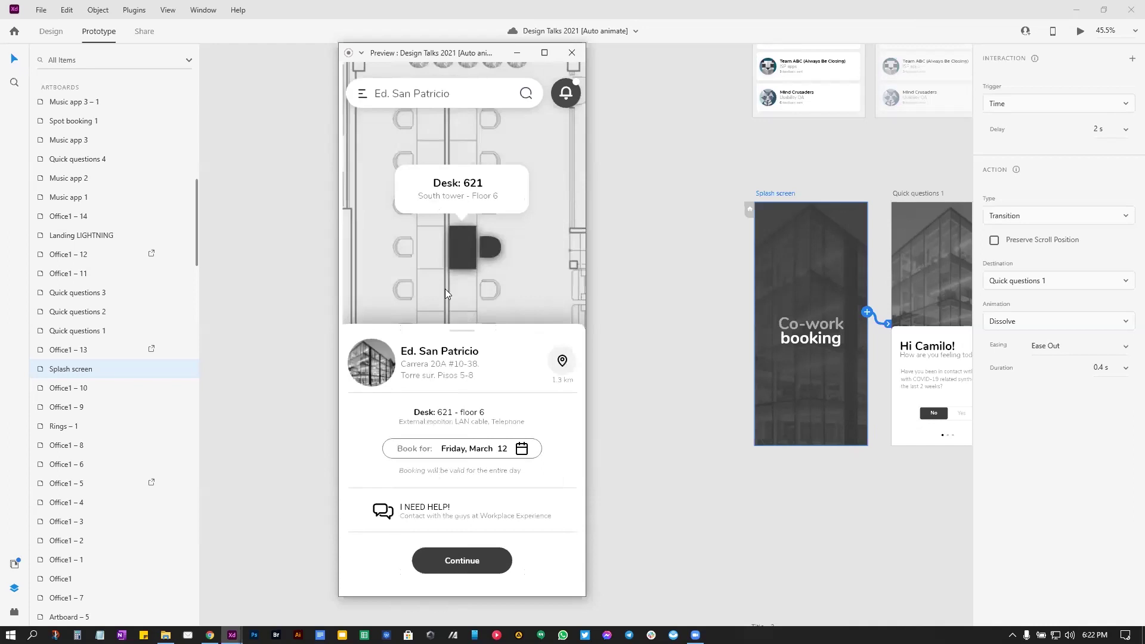
pyautogui.click(469, 451)
pyautogui.click(365, 90)
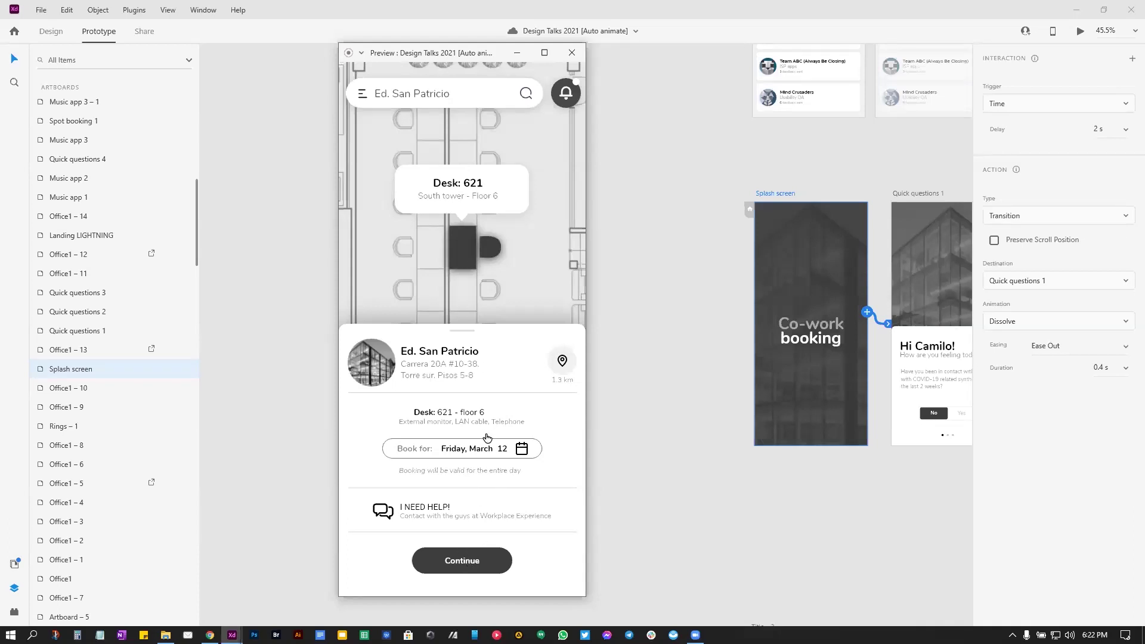
# Step: Continue to the booking confirmation, book the spot, and close the success screen to return to the floor plan
pyautogui.click(466, 564)
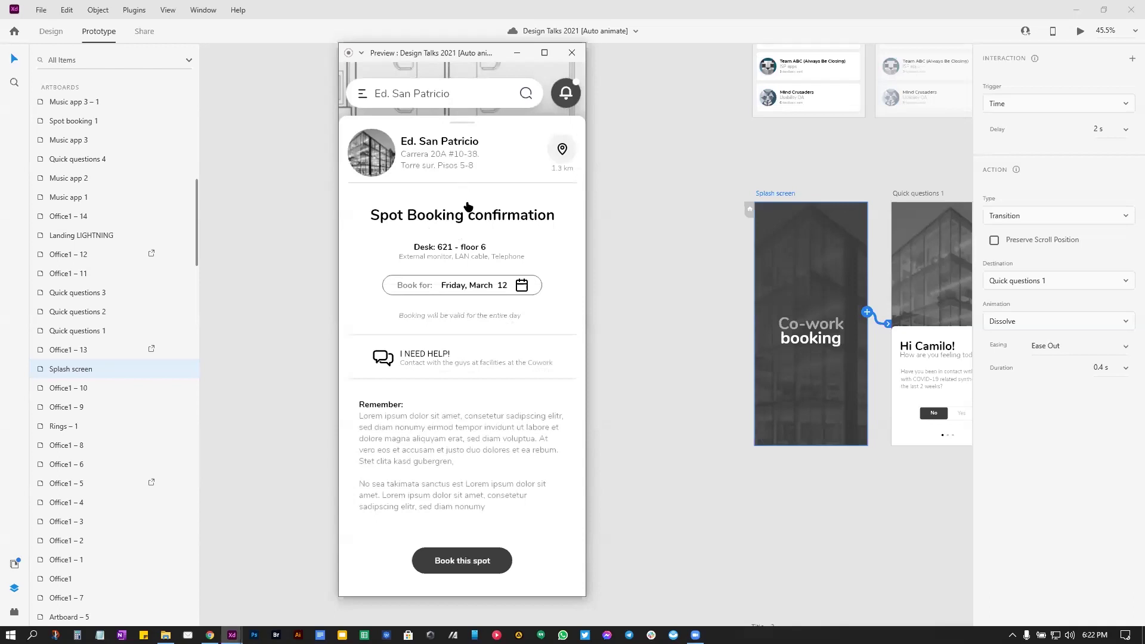
pyautogui.click(466, 564)
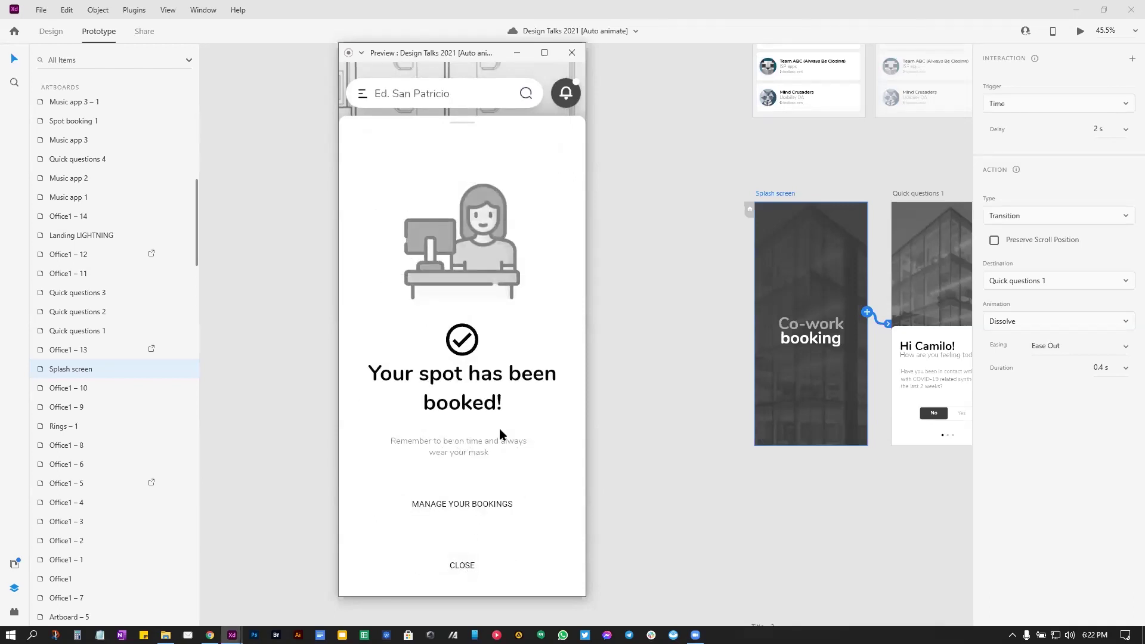
pyautogui.click(462, 566)
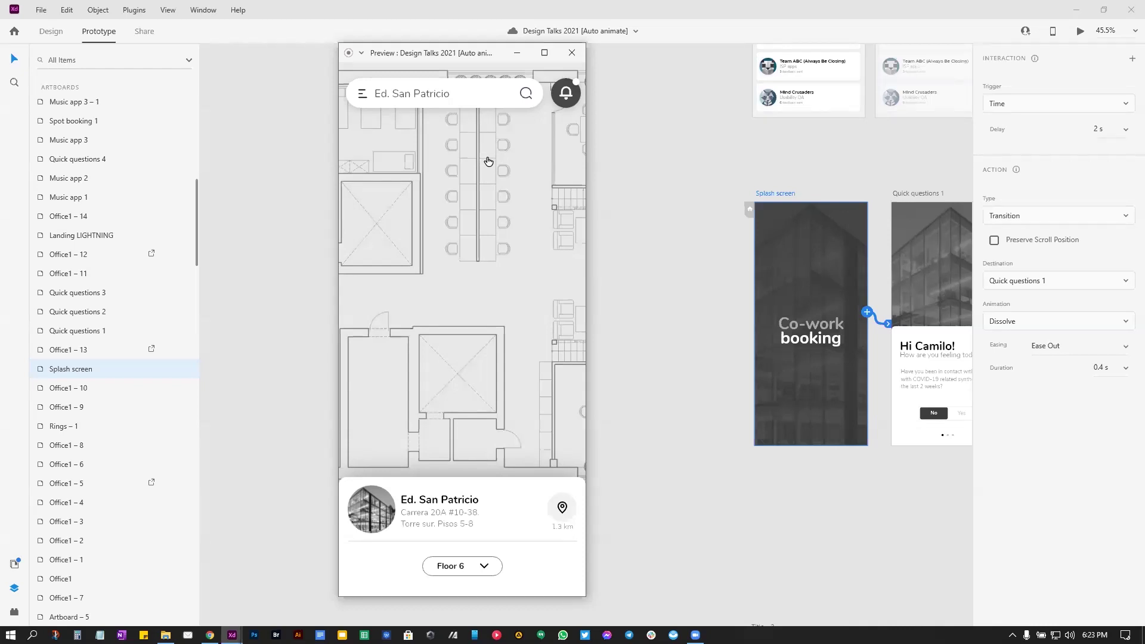
pyautogui.moveTo(475, 54); pyautogui.dragTo(504, 55)
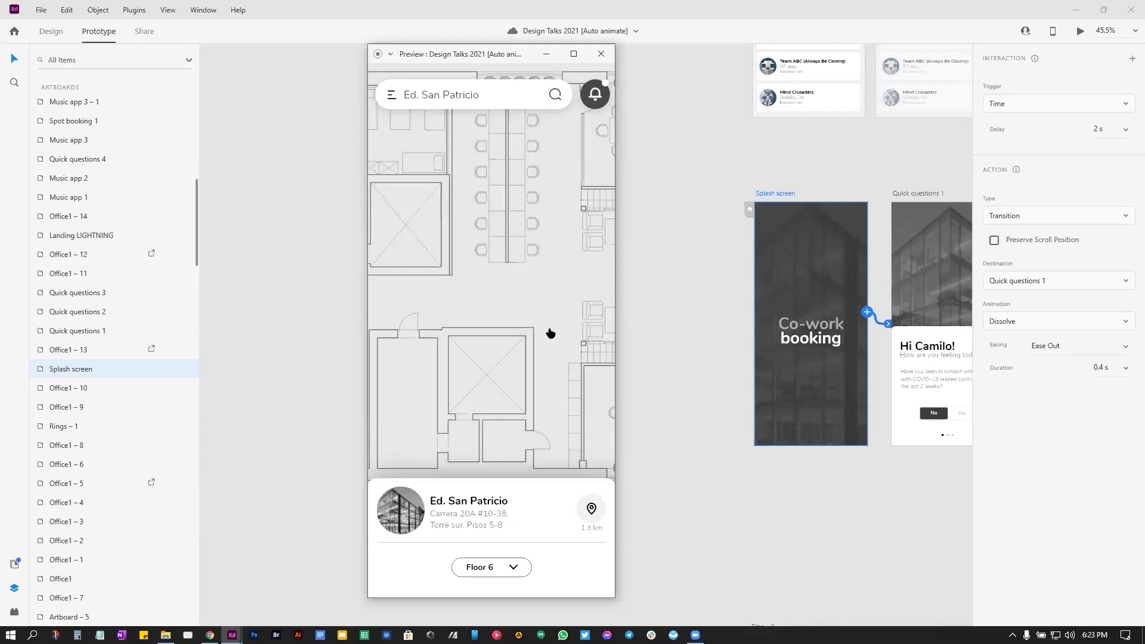
# Step: Select Desk 621 again, continue to the Spot Booking confirmation, and swipe its sheet back down to the booking details
pyautogui.click(520, 179)
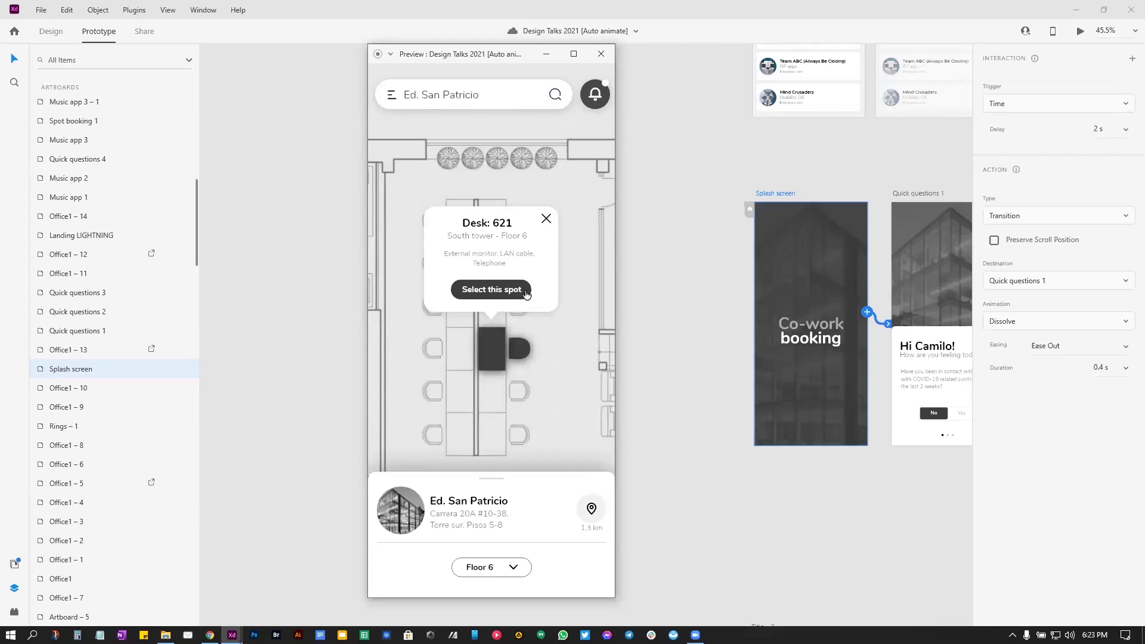
pyautogui.click(500, 291)
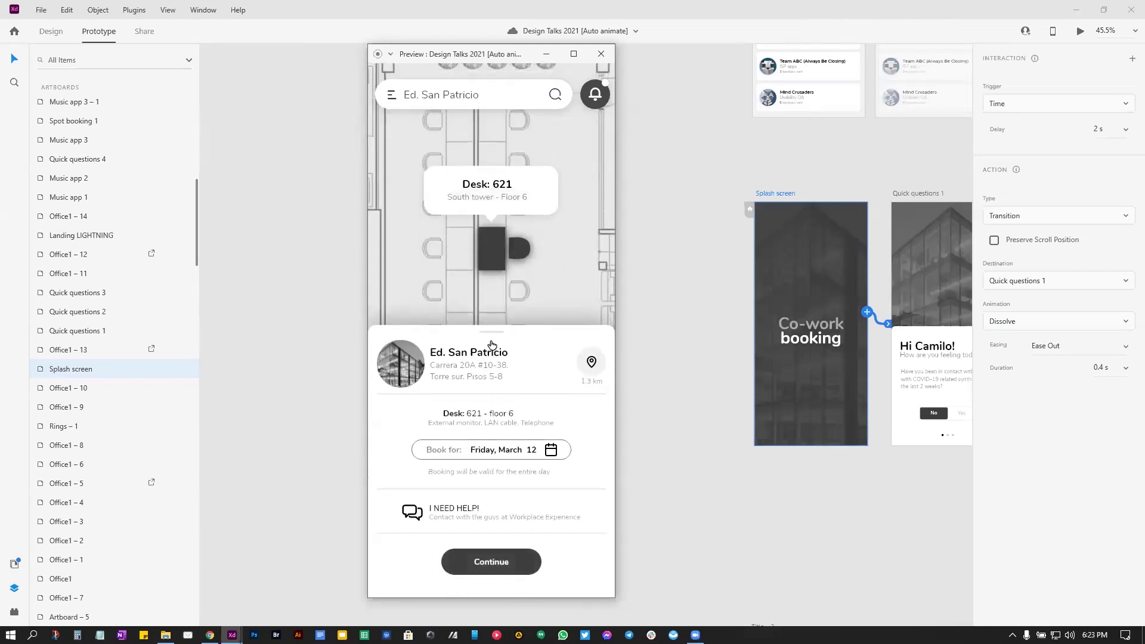
pyautogui.moveTo(496, 385); pyautogui.dragTo(497, 322)
pyautogui.click(481, 570)
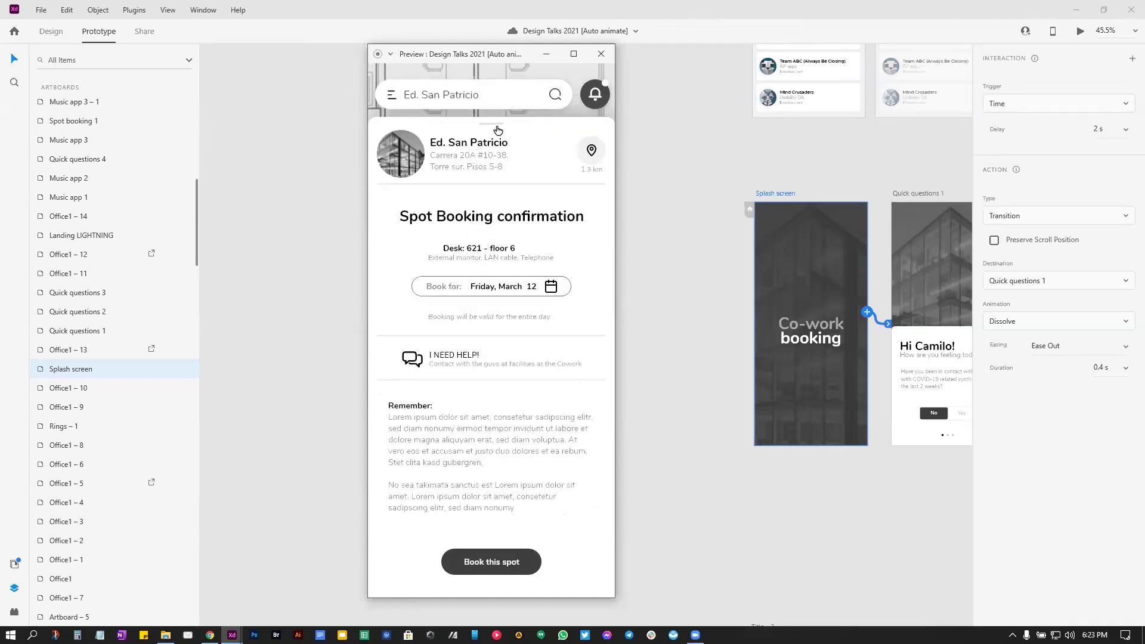
pyautogui.moveTo(493, 133); pyautogui.dragTo(506, 314)
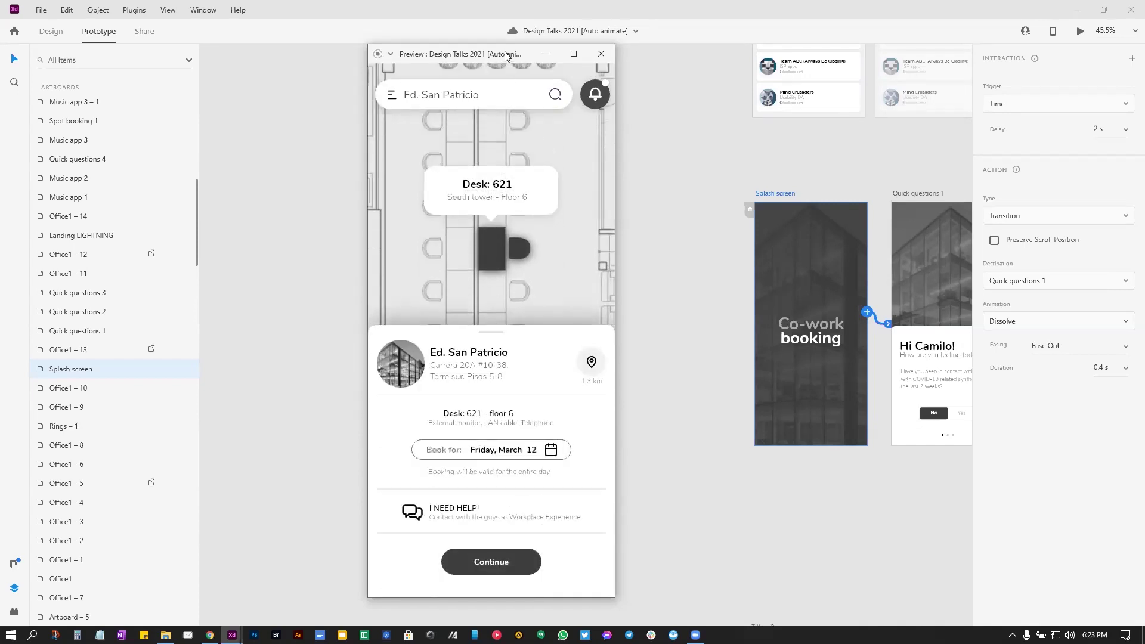
# Step: Close the preview and look over the Co-work booking artboards down to the Auto-Animate for dash and gap section
pyautogui.moveTo(506, 56); pyautogui.dragTo(479, 58)
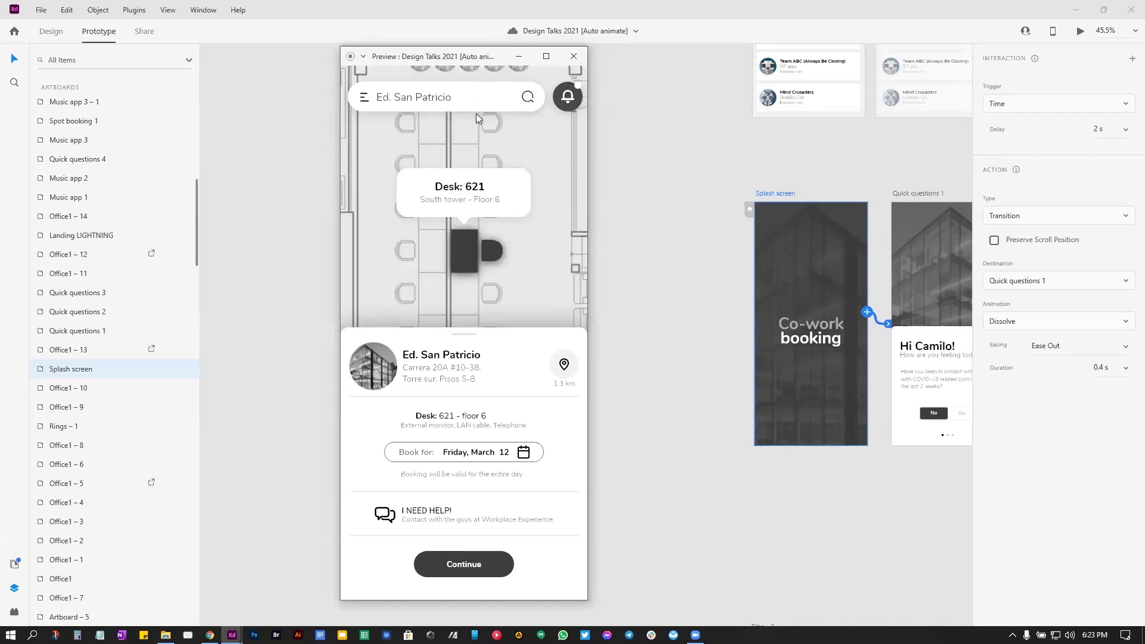
pyautogui.click(574, 57)
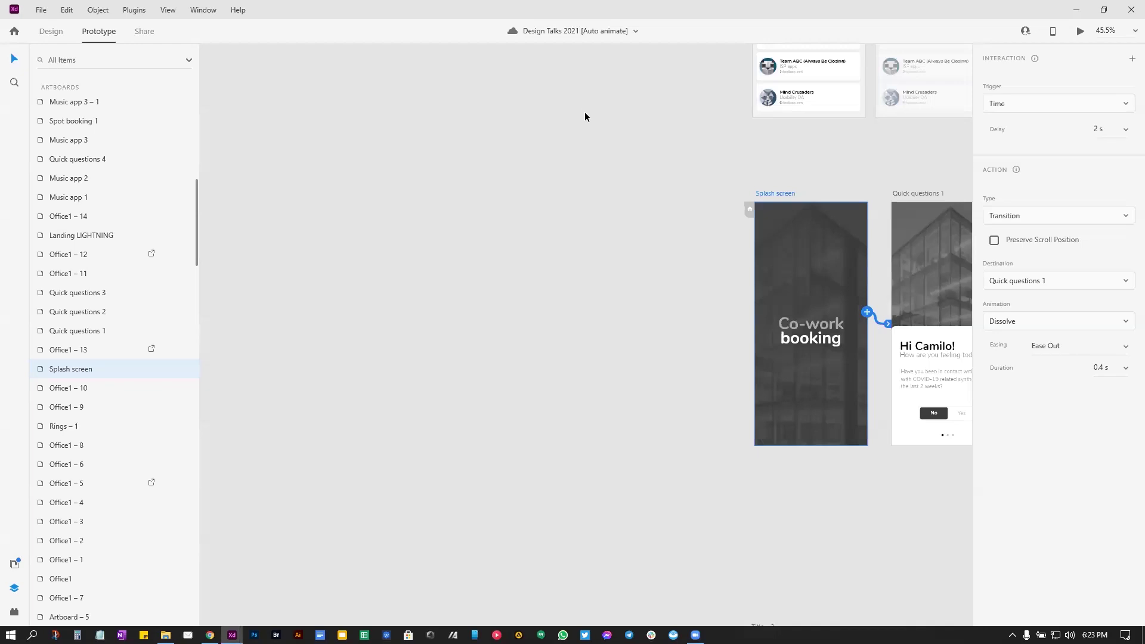
pyautogui.click(622, 256)
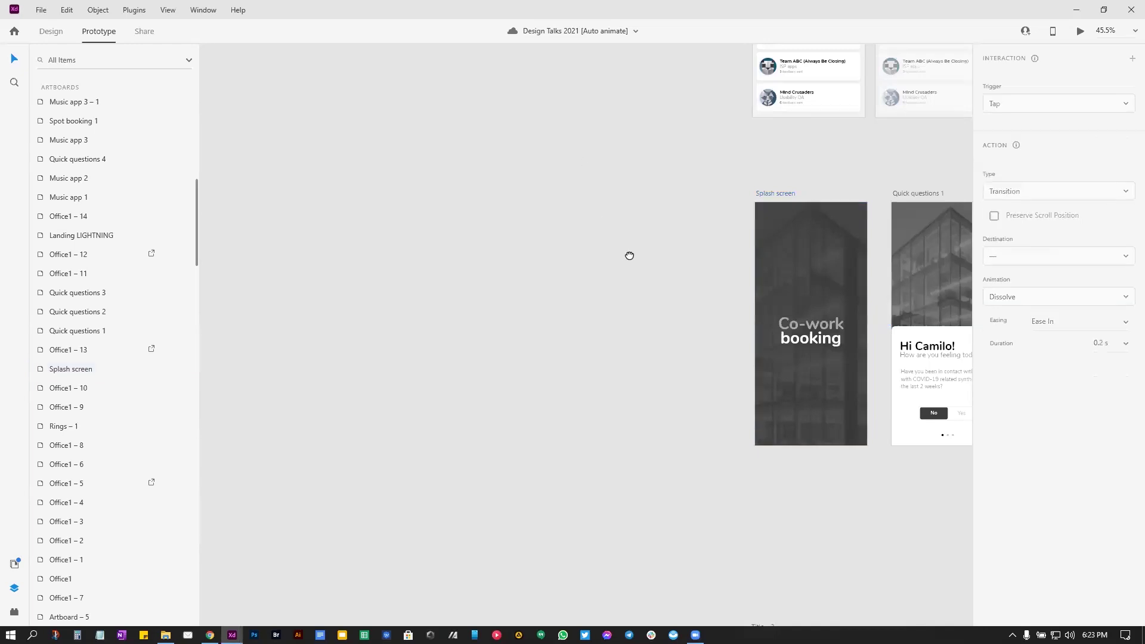
pyautogui.moveTo(628, 255); pyautogui.dragTo(308, 239)
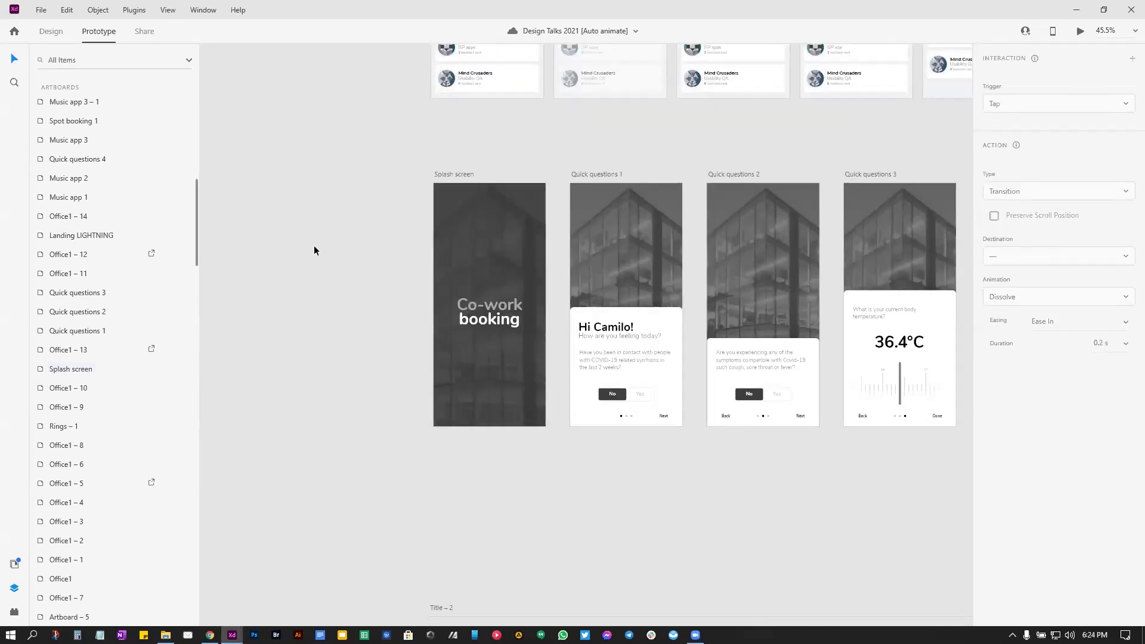
pyautogui.scroll(-2, 510, 414)
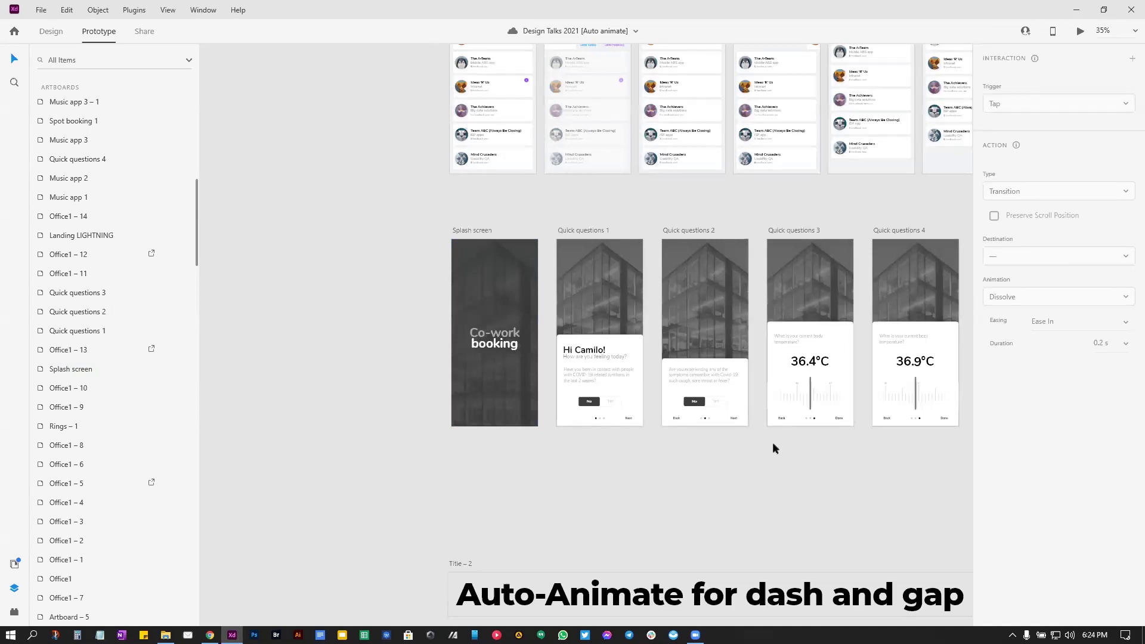
pyautogui.moveTo(746, 499); pyautogui.dragTo(271, 397)
pyautogui.moveTo(885, 389); pyautogui.dragTo(472, 405)
pyautogui.hscroll(-15, 472, 405)
pyautogui.scroll(-3, 657, 376)
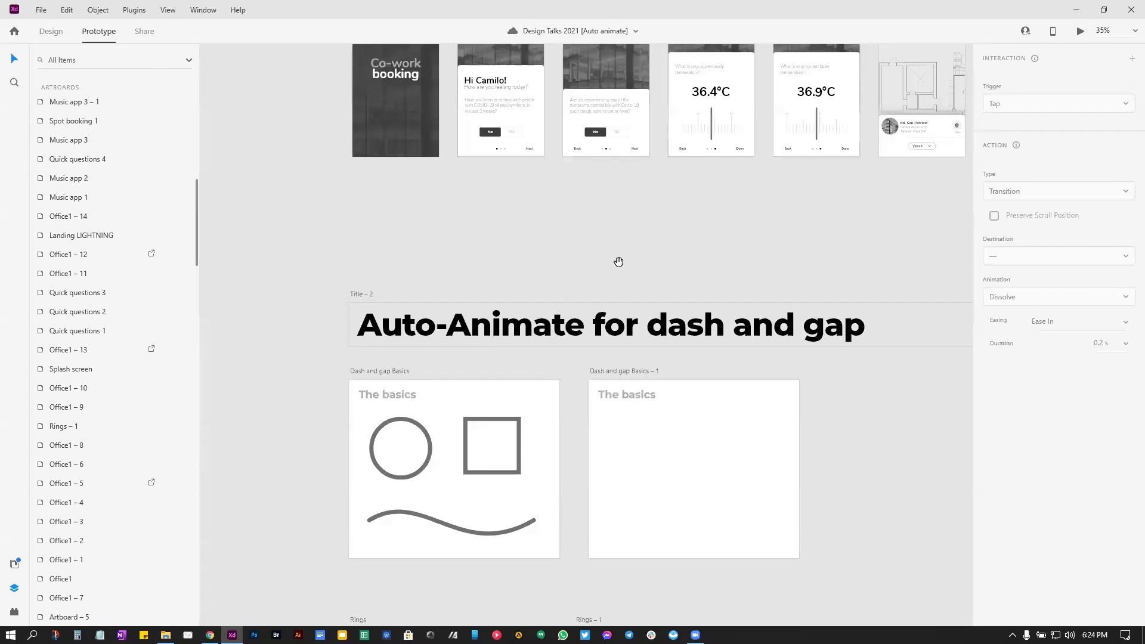
# Step: Switch to Design mode and inspect the shapes on the Dash and gap Basics artboard one after another
pyautogui.scroll(-4, 856, 301)
pyautogui.hscroll(2, 856, 301)
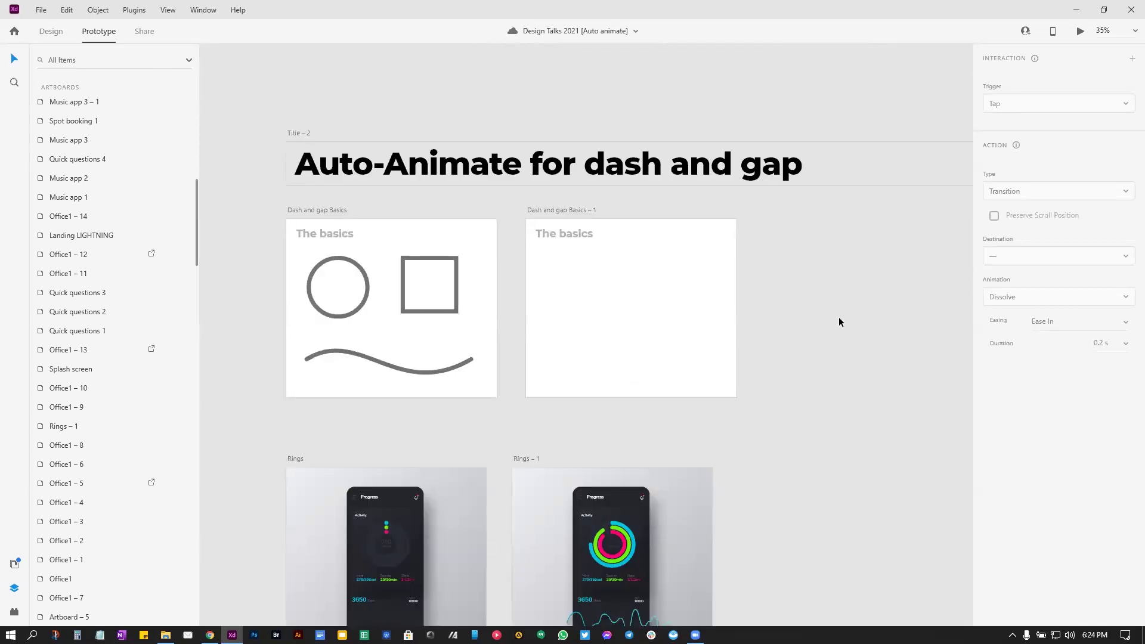
pyautogui.hscroll(-3, 831, 332)
pyautogui.scroll(1, 831, 332)
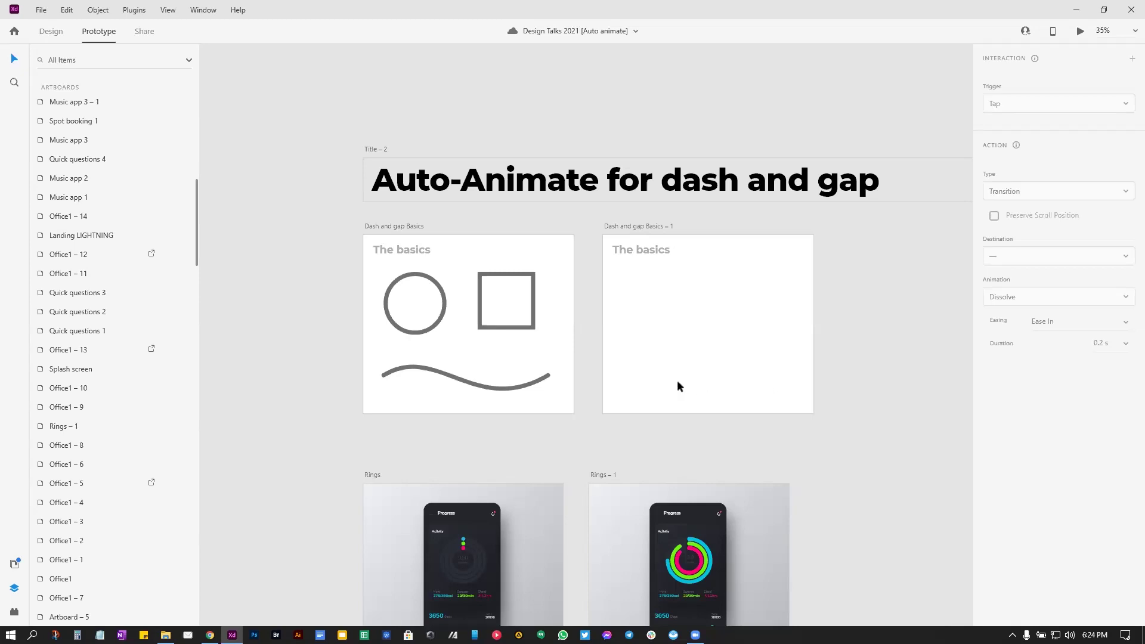
pyautogui.scroll(5, 631, 338)
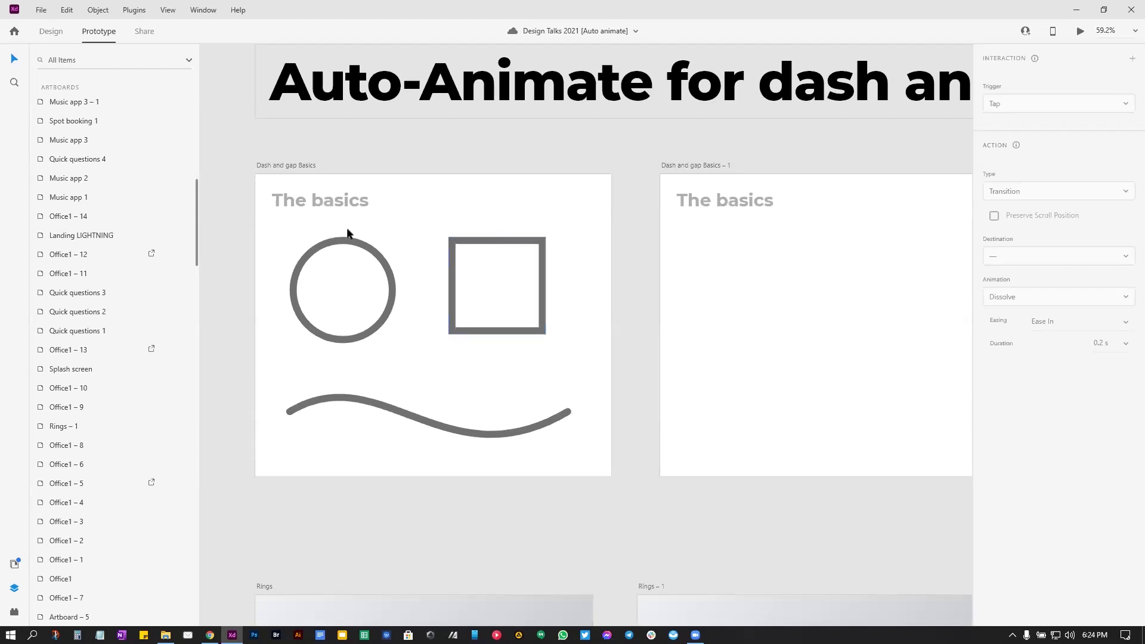
pyautogui.click(368, 251)
pyautogui.click(51, 32)
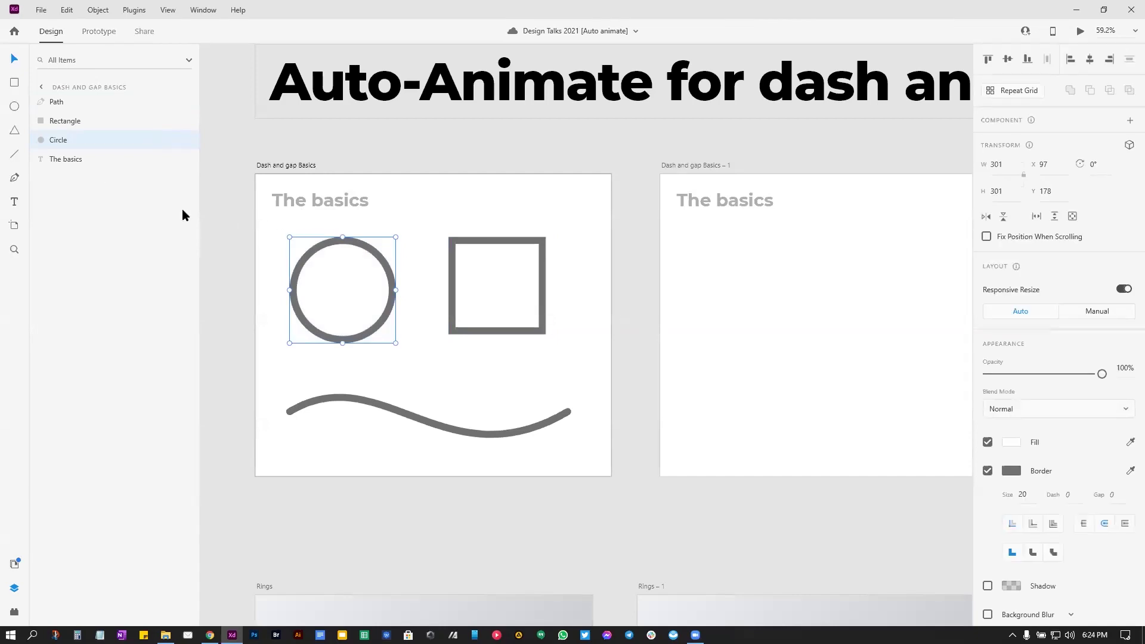
pyautogui.click(478, 241)
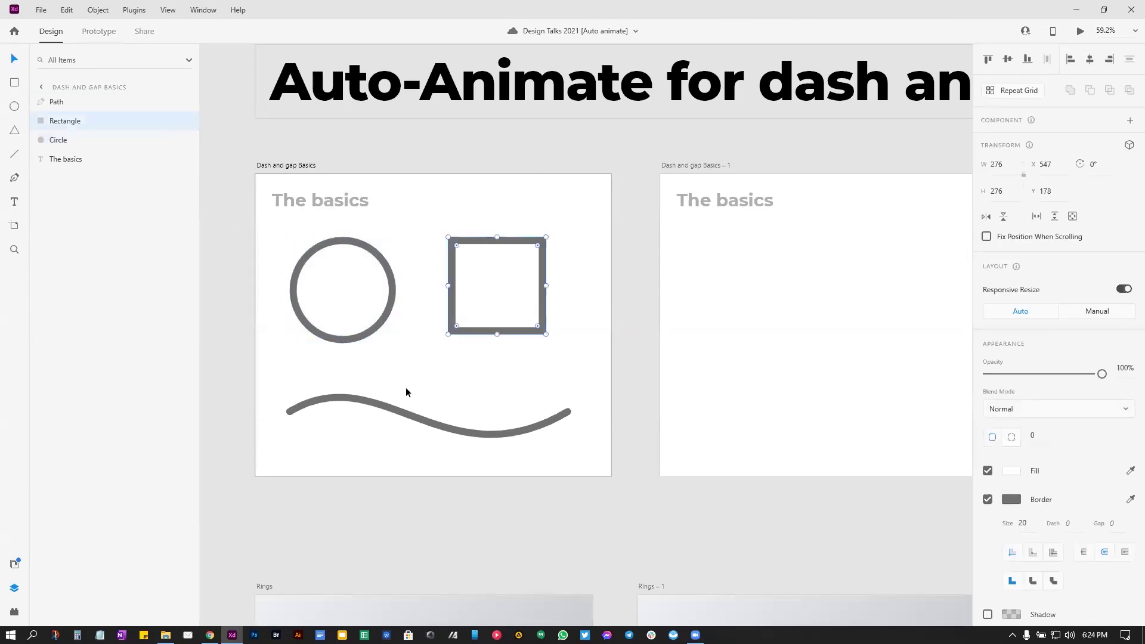
pyautogui.click(397, 408)
# Step: Try a dashed border on the circle, raising the dash to 36 and the gap to 58
pyautogui.click(388, 271)
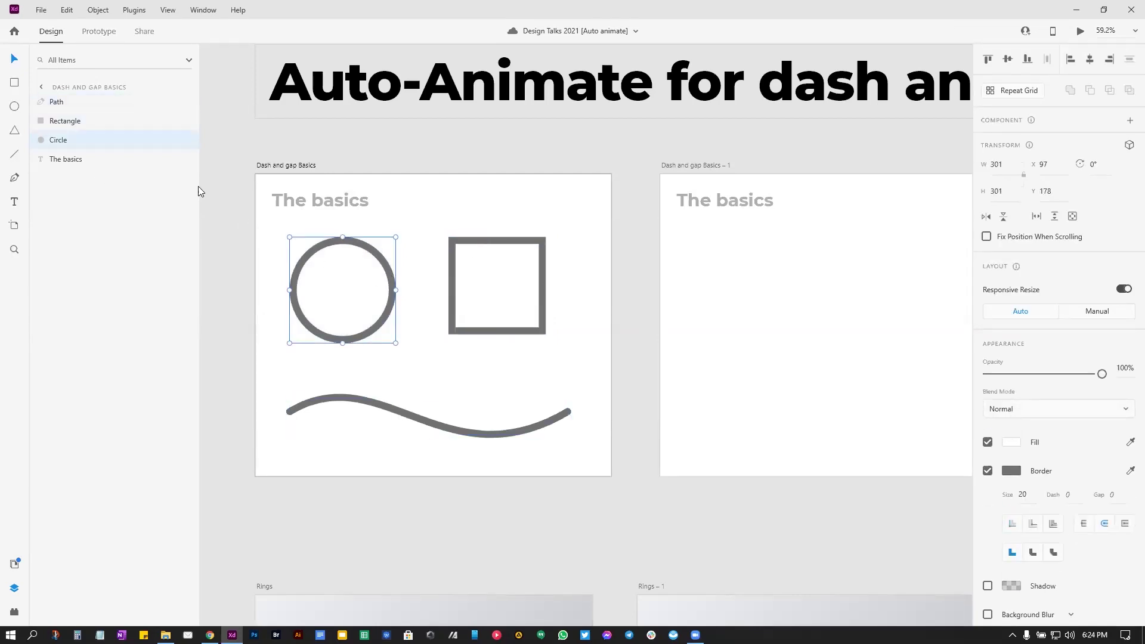
pyautogui.click(1072, 495)
pyautogui.write('30')
pyautogui.press('Return')
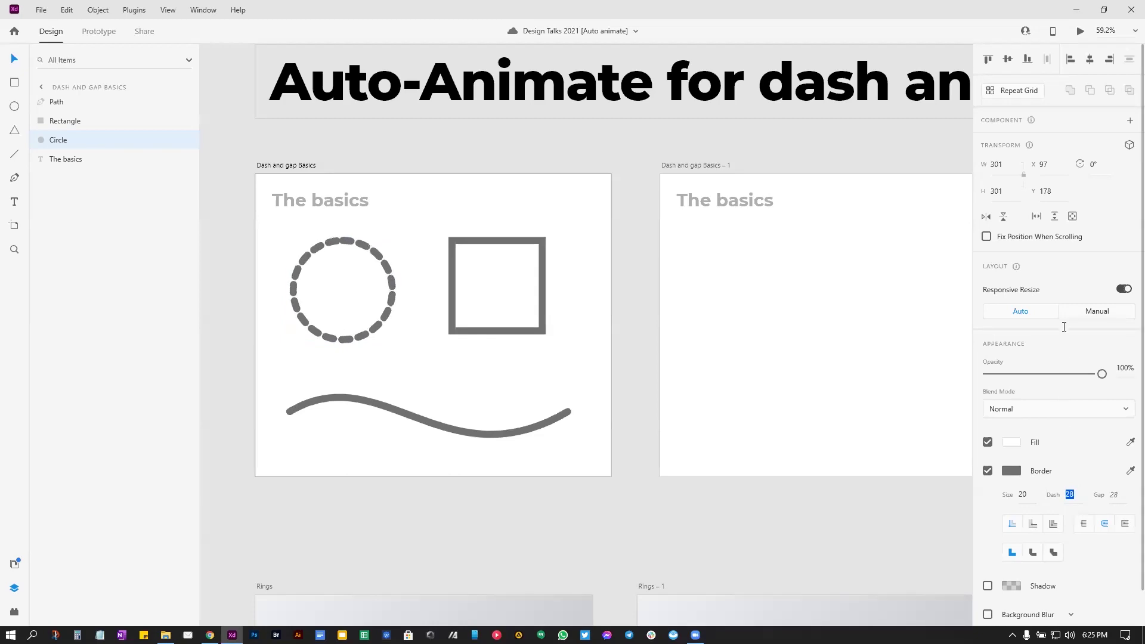
pyautogui.moveTo(1073, 495); pyautogui.dragTo(1071, 458)
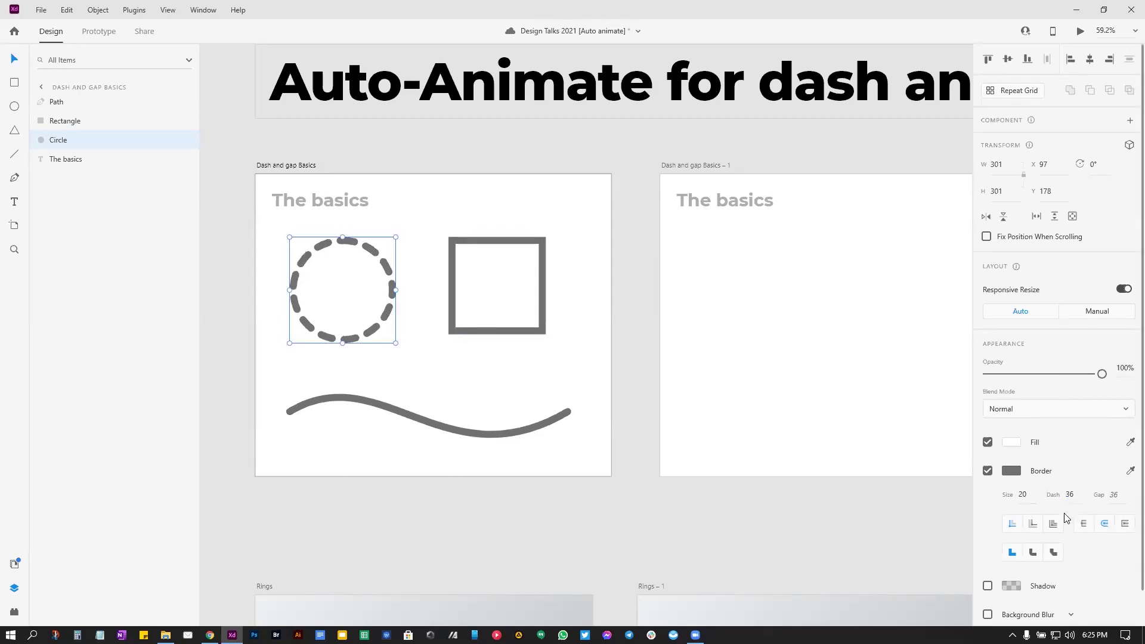
pyautogui.moveTo(1113, 493); pyautogui.dragTo(1104, 388)
pyautogui.press('Up')
pyautogui.press('Up')
pyautogui.press('Up')
pyautogui.press('Up')
pyautogui.press('Up')
pyautogui.press('Up')
pyautogui.press('Up')
pyautogui.press('Up')
pyautogui.press('Up')
pyautogui.press('Up')
pyautogui.press('Up')
pyautogui.press('Up')
pyautogui.press('Return')
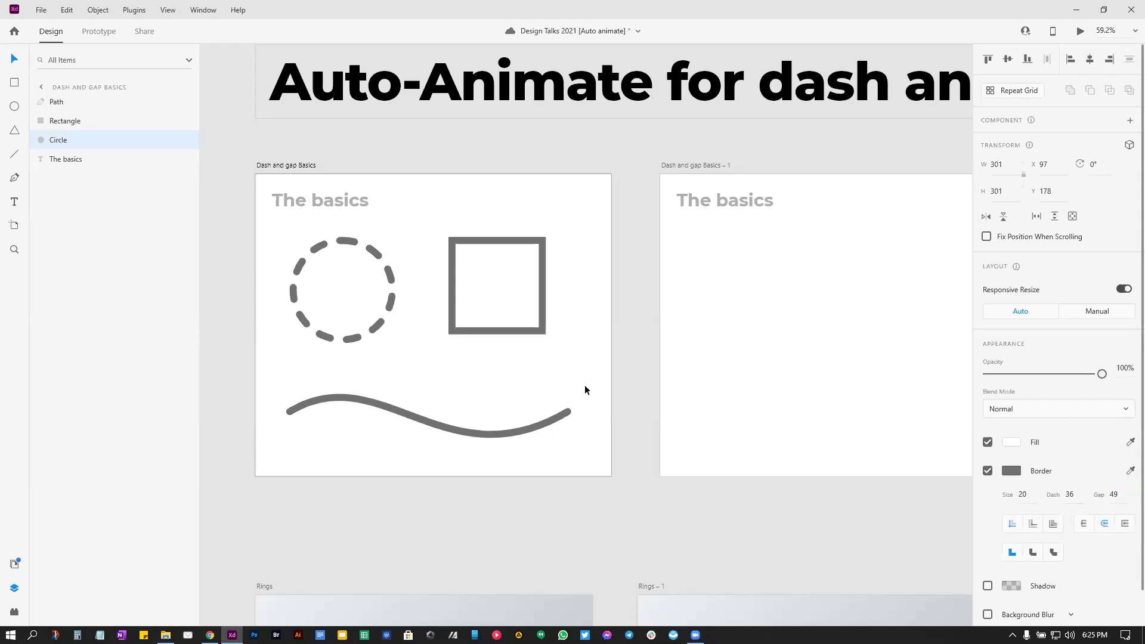
# Step: Clear the circle's dash and gap values to restore its solid border, and deselect it
pyautogui.click(1073, 495)
pyautogui.hotkey('ctrl', 'z')
pyautogui.hotkey('ctrl', 'z')
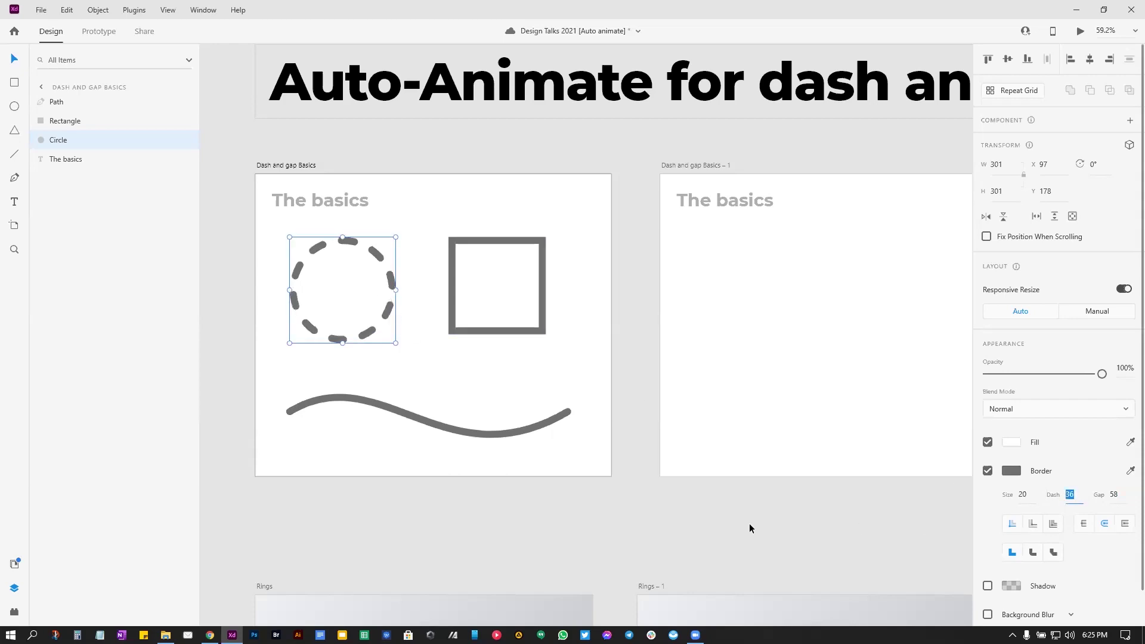
pyautogui.press('BackSpace')
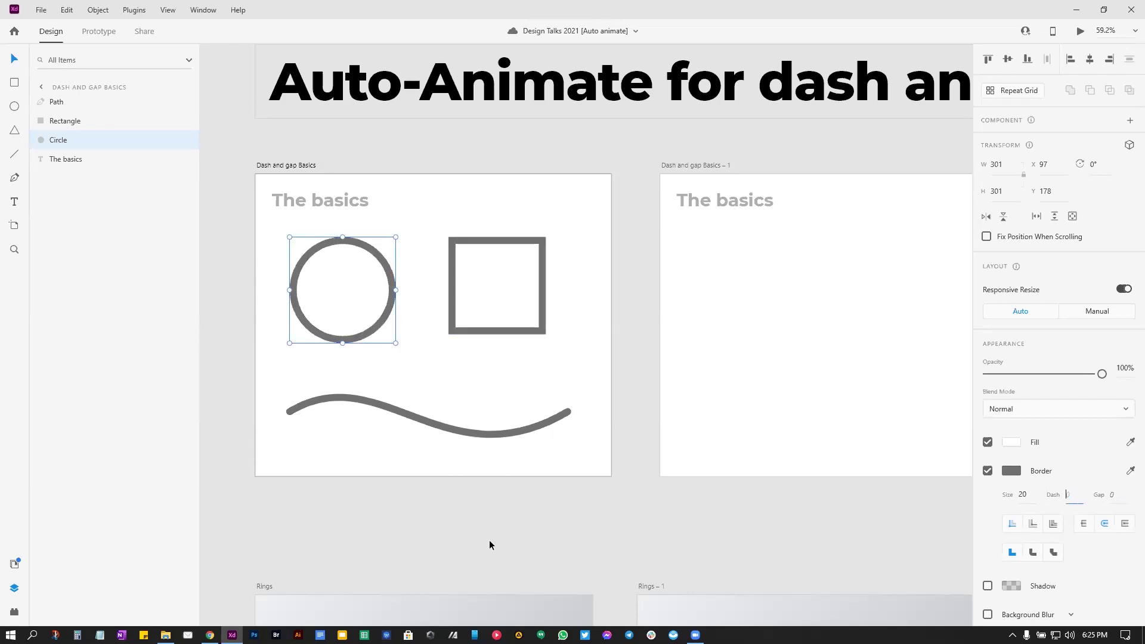
pyautogui.click(483, 517)
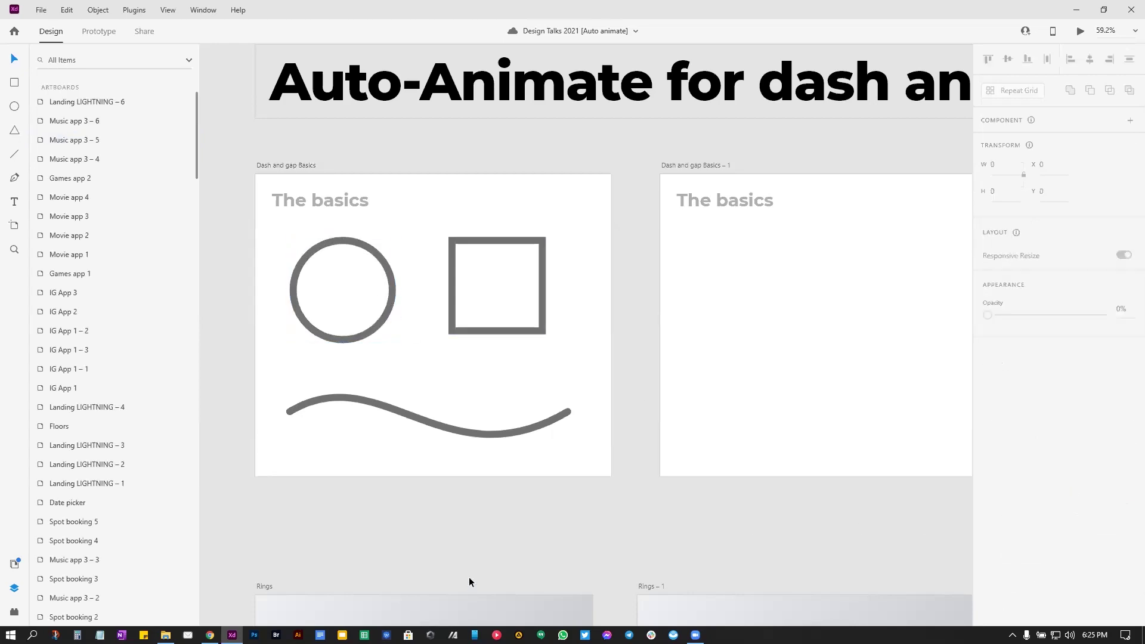
# Step: Set the circle's border gap to 999 with the dash at 0
pyautogui.click(392, 284)
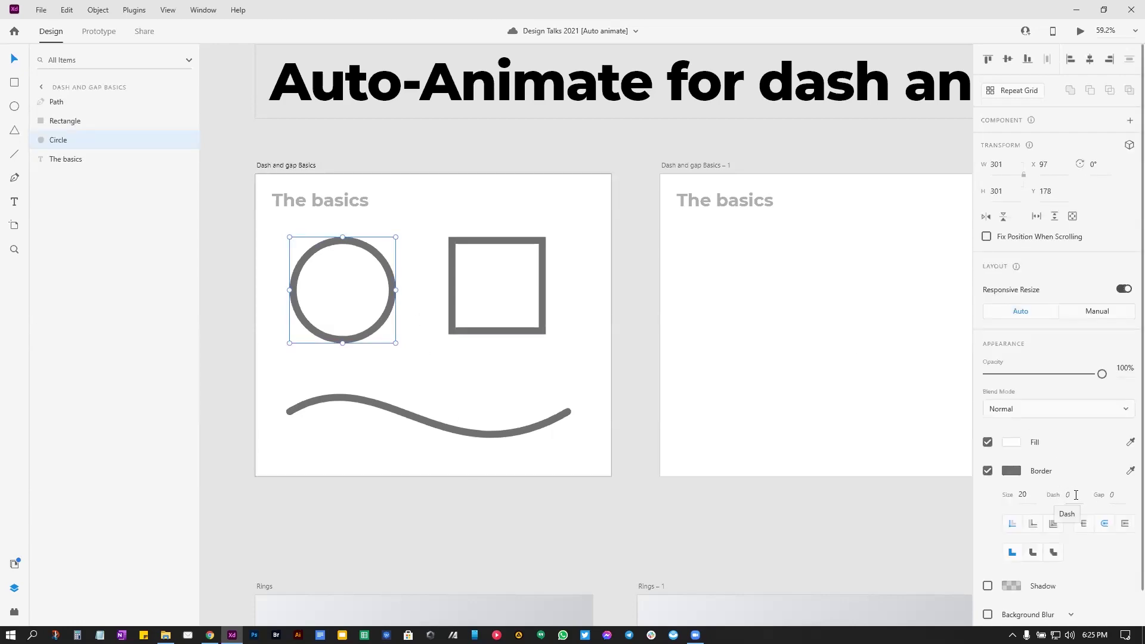
pyautogui.click(1103, 495)
pyautogui.write('100')
pyautogui.press('Return')
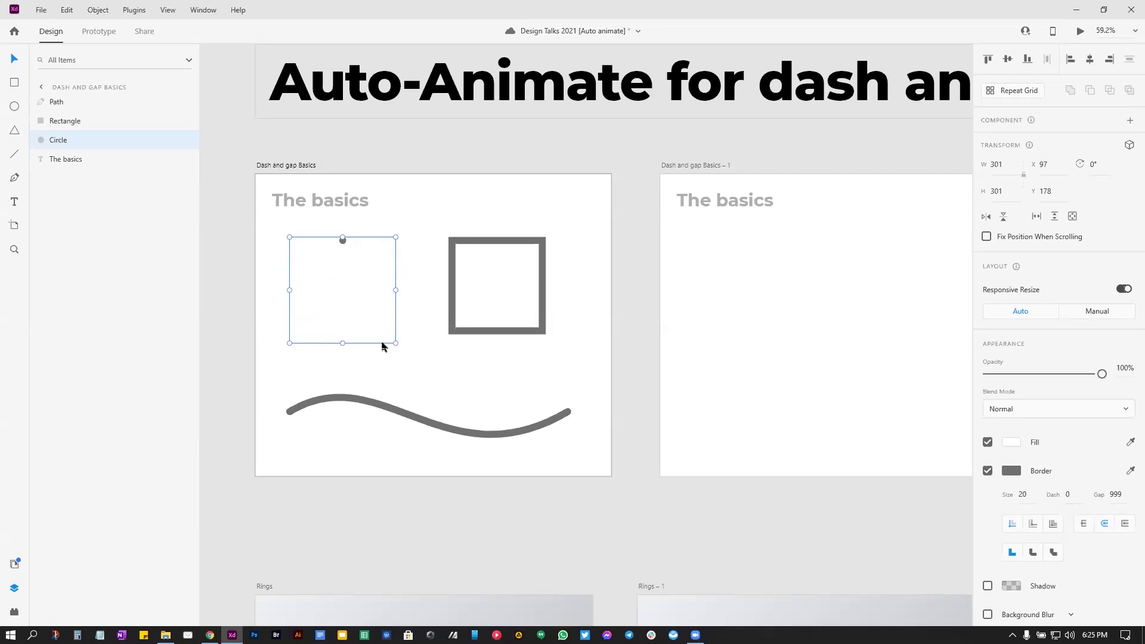
# Step: Set the circle's dash to 12 and raise it gradually to 505 to draw the stroke around the circle
pyautogui.scroll(3, 340, 246)
pyautogui.click(1069, 494)
pyautogui.write('12')
pyautogui.press('Return')
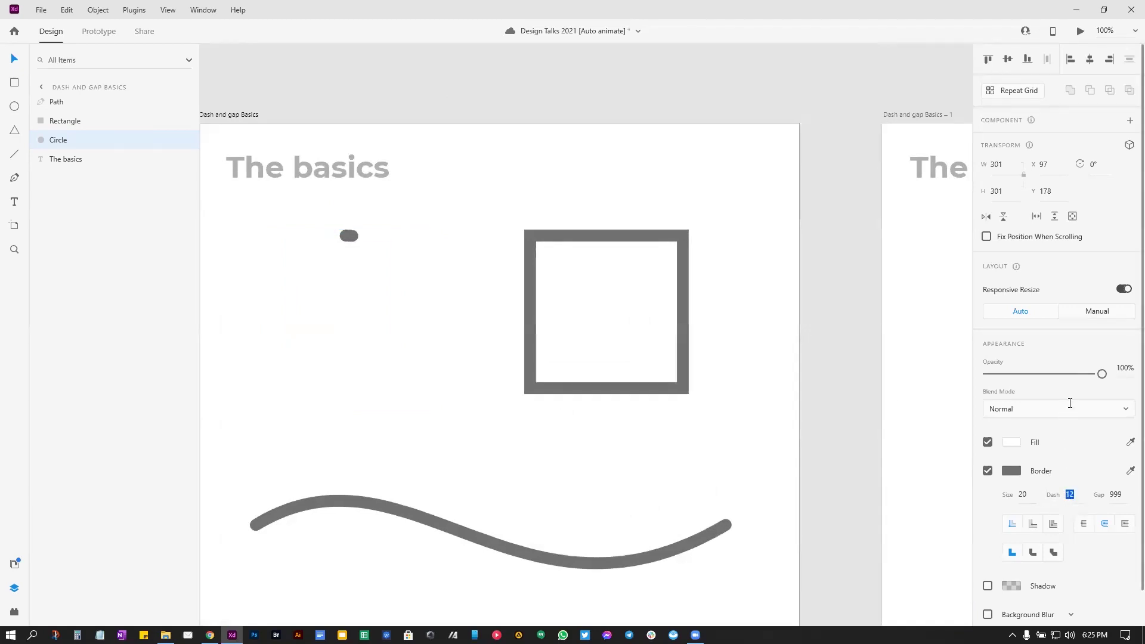
pyautogui.press('Up')
pyautogui.press('Up')
pyautogui.press('Up')
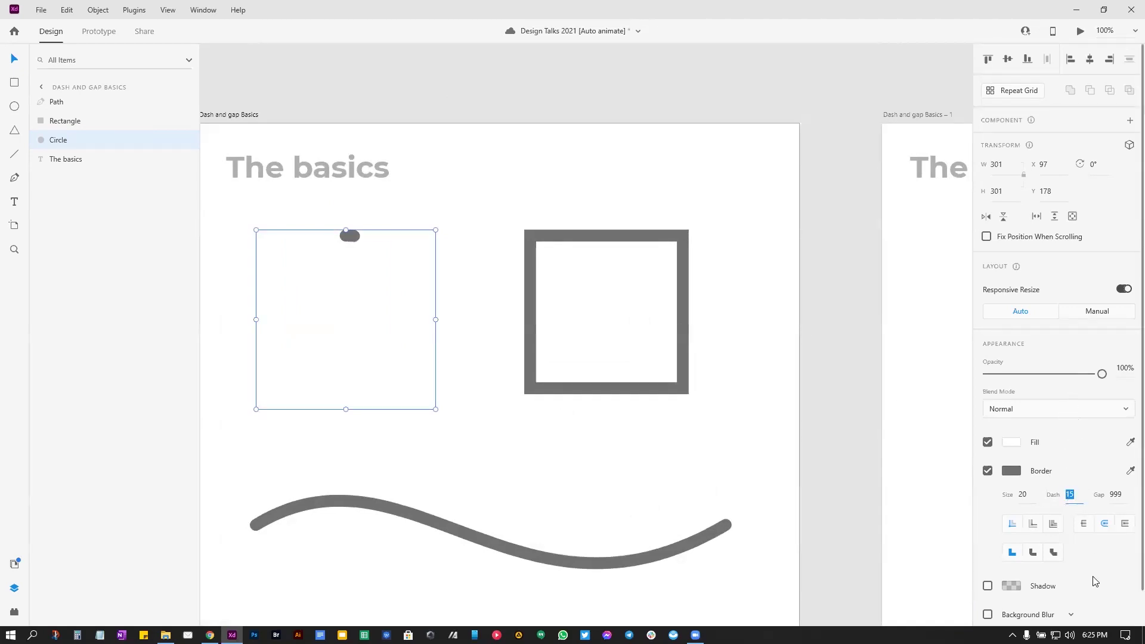
pyautogui.hotkey('shift', 'Up')
pyautogui.hotkey('shift', 'Up')
pyautogui.hotkey('shift', 'Up')
pyautogui.hotkey('shift', 'Up')
pyautogui.hotkey('shift', 'Up')
pyautogui.hotkey('shift', 'Up')
pyautogui.hotkey('shift', 'Up')
pyautogui.hotkey('shift', 'Up')
pyautogui.hotkey('shift', 'Up')
pyautogui.hotkey('shift', 'Up')
pyautogui.hotkey('shift', 'Up')
pyautogui.hotkey('shift', 'Up')
pyautogui.hotkey('shift', 'Up')
pyautogui.hotkey('shift', 'Up')
pyautogui.hotkey('shift', 'Up')
pyautogui.hotkey('shift', 'Up')
pyautogui.hotkey('shift', 'Up')
pyautogui.hotkey('shift', 'Up')
pyautogui.hotkey('shift', 'Up')
pyautogui.hotkey('shift', 'Up')
pyautogui.hotkey('shift', 'Up')
pyautogui.hotkey('shift', 'Up')
pyautogui.hotkey('shift', 'Up')
pyautogui.hotkey('shift', 'Up')
pyautogui.hotkey('shift', 'Up')
pyautogui.hotkey('shift', 'Up')
pyautogui.hotkey('shift', 'Up')
pyautogui.hotkey('shift', 'Up')
pyautogui.hotkey('shift', 'Up')
pyautogui.hotkey('shift', 'Up')
pyautogui.hotkey('shift', 'Up')
pyautogui.hotkey('shift', 'Up')
pyautogui.hotkey('shift', 'Up')
pyautogui.hotkey('shift', 'Up')
pyautogui.hotkey('shift', 'Up')
pyautogui.hotkey('shift', 'Up')
pyautogui.hotkey('shift', 'Up')
pyautogui.hotkey('shift', 'Up')
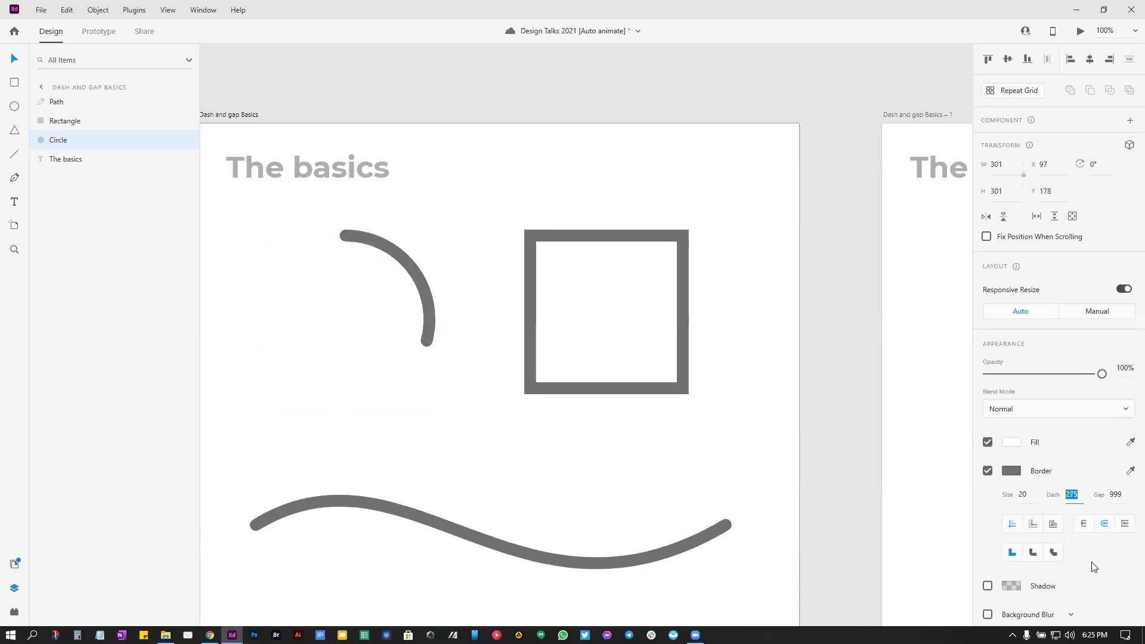
pyautogui.hotkey('shift', 'Down')
pyautogui.hotkey('shift', 'Down')
pyautogui.hotkey('shift', 'Down')
pyautogui.hotkey('shift', 'Down')
pyautogui.hotkey('shift', 'Down')
pyautogui.hotkey('shift', 'Down')
pyautogui.hotkey('shift', 'Down')
pyautogui.hotkey('shift', 'Down')
pyautogui.hotkey('shift', 'Down')
pyautogui.hotkey('shift', 'Down')
pyautogui.hotkey('shift', 'Down')
pyautogui.hotkey('shift', 'Down')
pyautogui.hotkey('shift', 'Down')
pyautogui.hotkey('shift', 'Down')
pyautogui.hotkey('shift', 'Down')
pyautogui.hotkey('shift', 'Down')
pyautogui.hotkey('shift', 'Down')
pyautogui.hotkey('shift', 'Down')
pyautogui.hotkey('shift', 'Down')
pyautogui.hotkey('shift', 'Down')
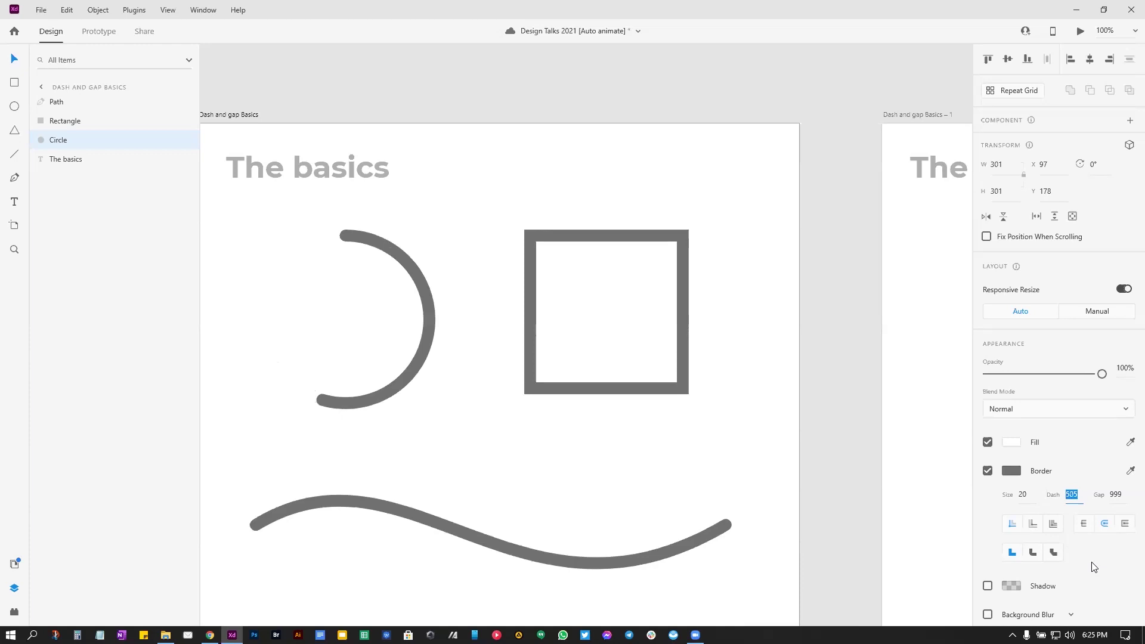
# Step: Lower the circle's dash gradually to 0
pyautogui.hotkey('shift', 'Down')
pyautogui.hotkey('shift', 'Down')
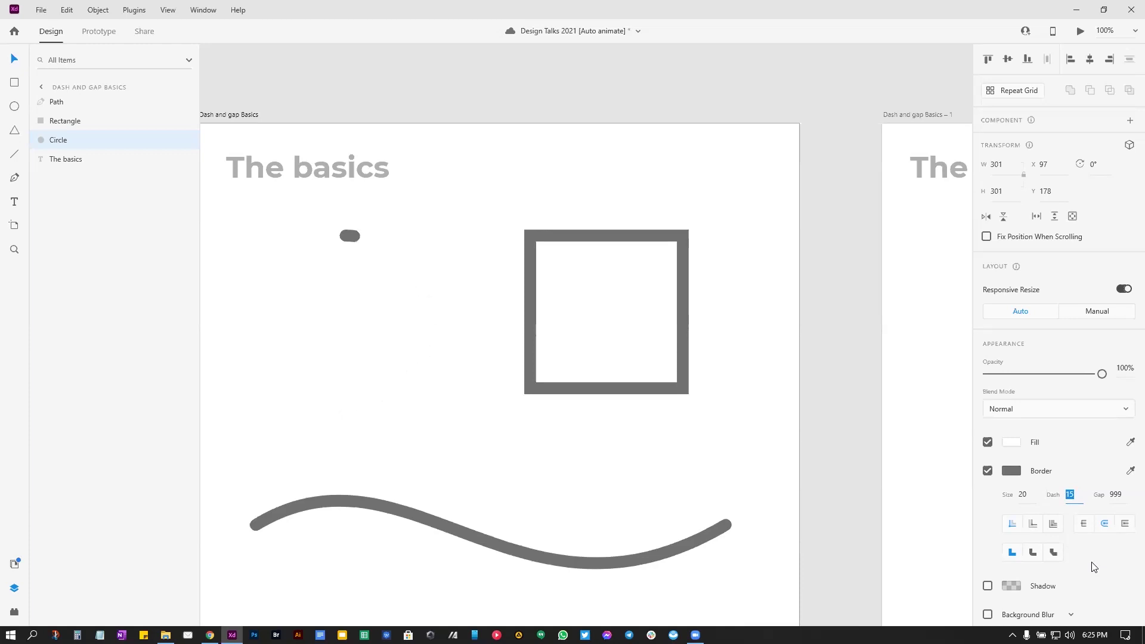
pyautogui.hotkey('shift', 'Down')
# Step: Set the rectangle's border gap to 999 and raise it to 1135 so only its starting dot remains
pyautogui.click(662, 234)
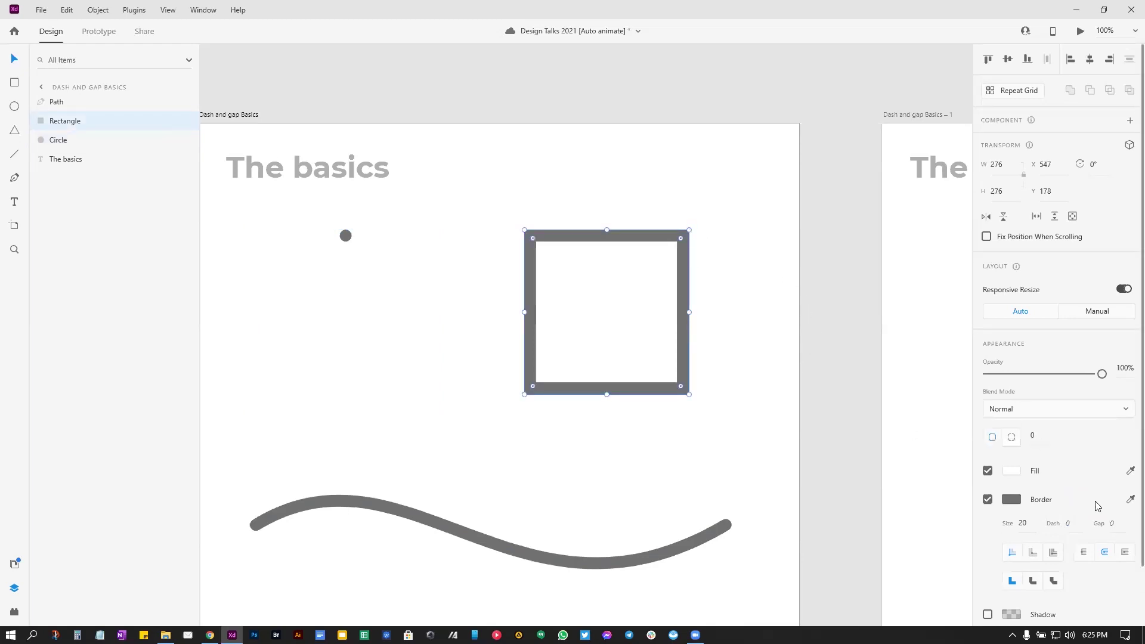
pyautogui.click(1103, 522)
pyautogui.write('999')
pyautogui.press('Return')
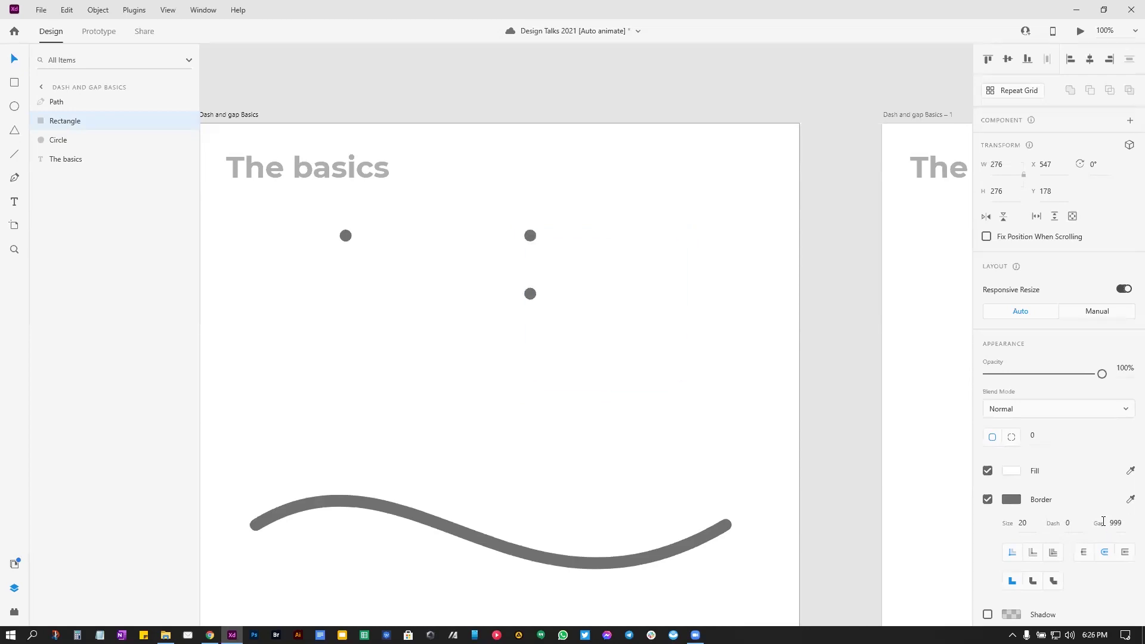
pyautogui.moveTo(1114, 524); pyautogui.dragTo(1114, 483)
pyautogui.press('Return')
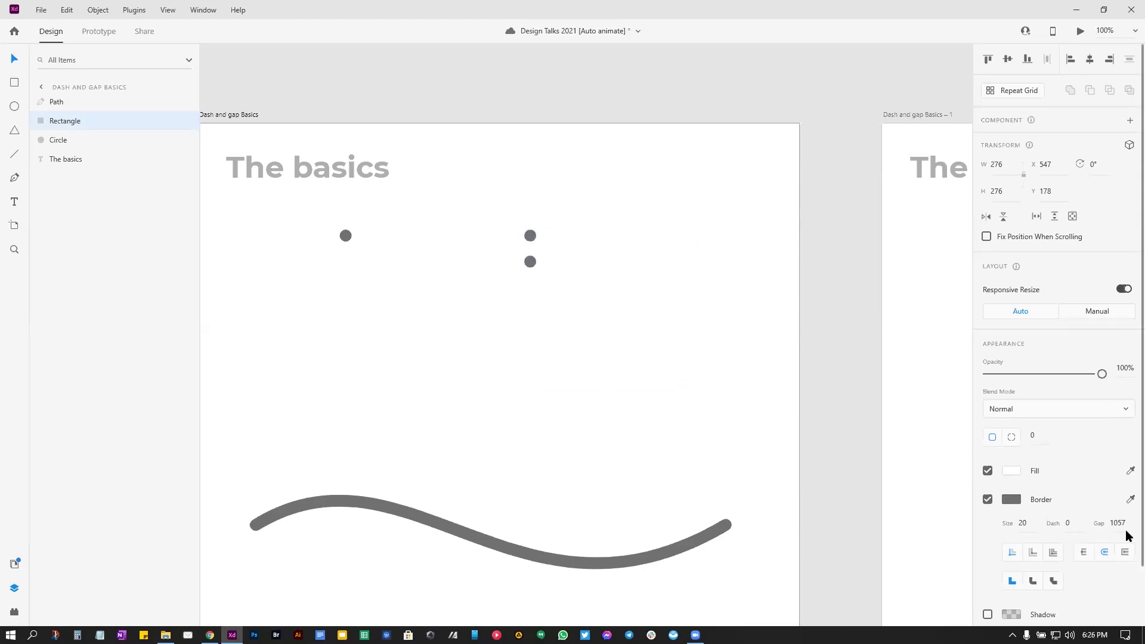
pyautogui.moveTo(1113, 520); pyautogui.dragTo(1115, 369)
# Step: Try gaps of 60 and 112 on the wavy path's border, and settle on a gap of 999
pyautogui.click(689, 547)
pyautogui.scroll(-1, 835, 518)
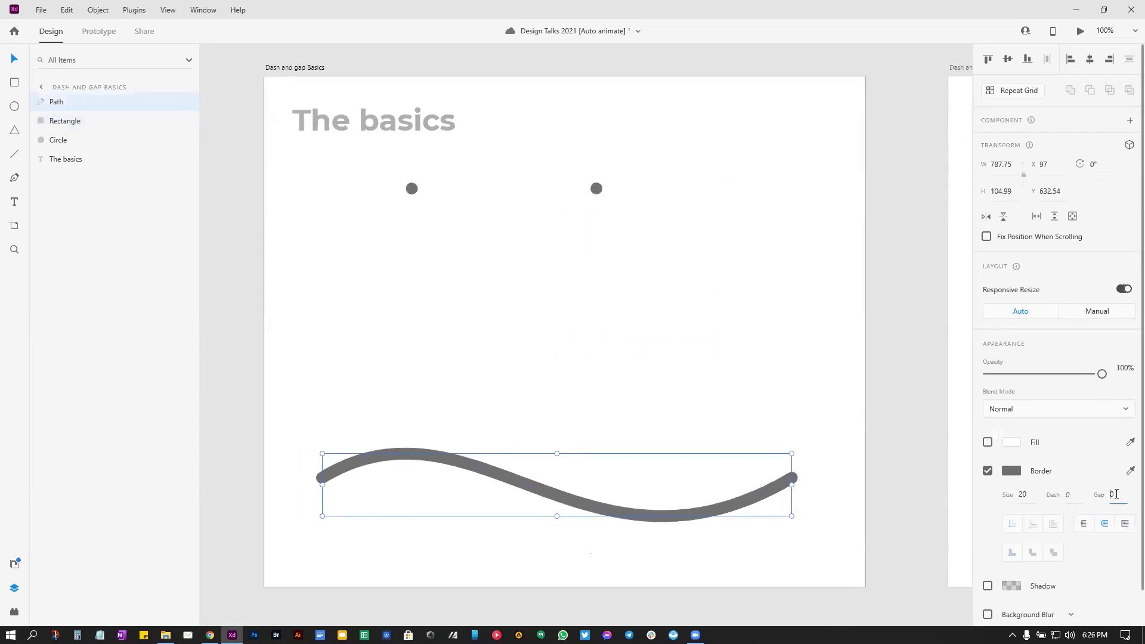
pyautogui.write('60')
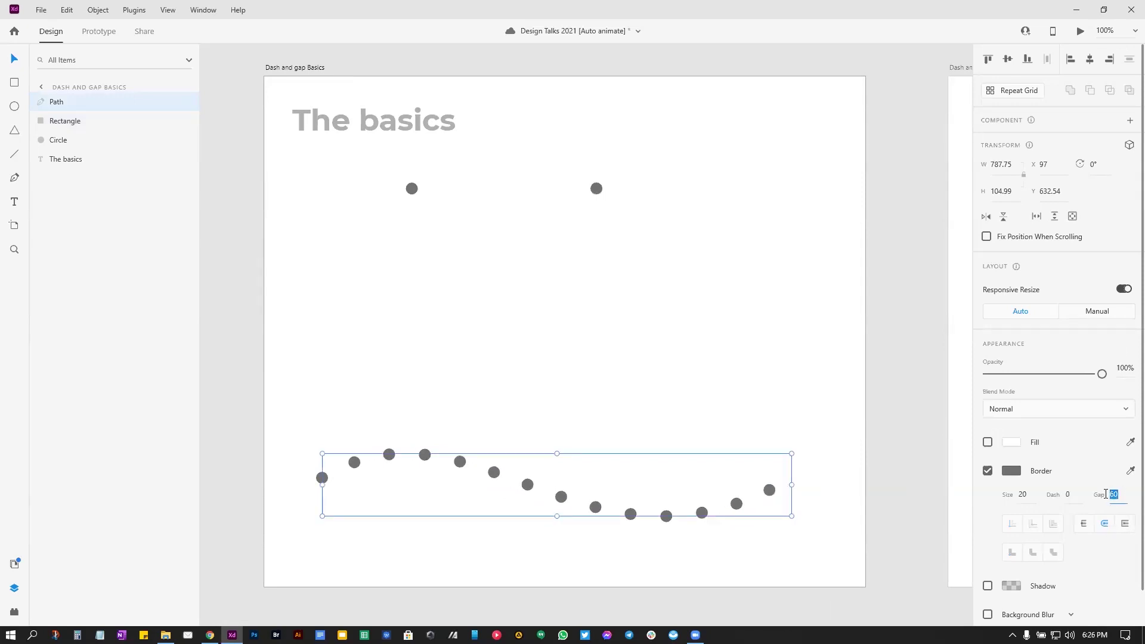
pyautogui.press('Return')
pyautogui.click(1106, 493)
pyautogui.write('112')
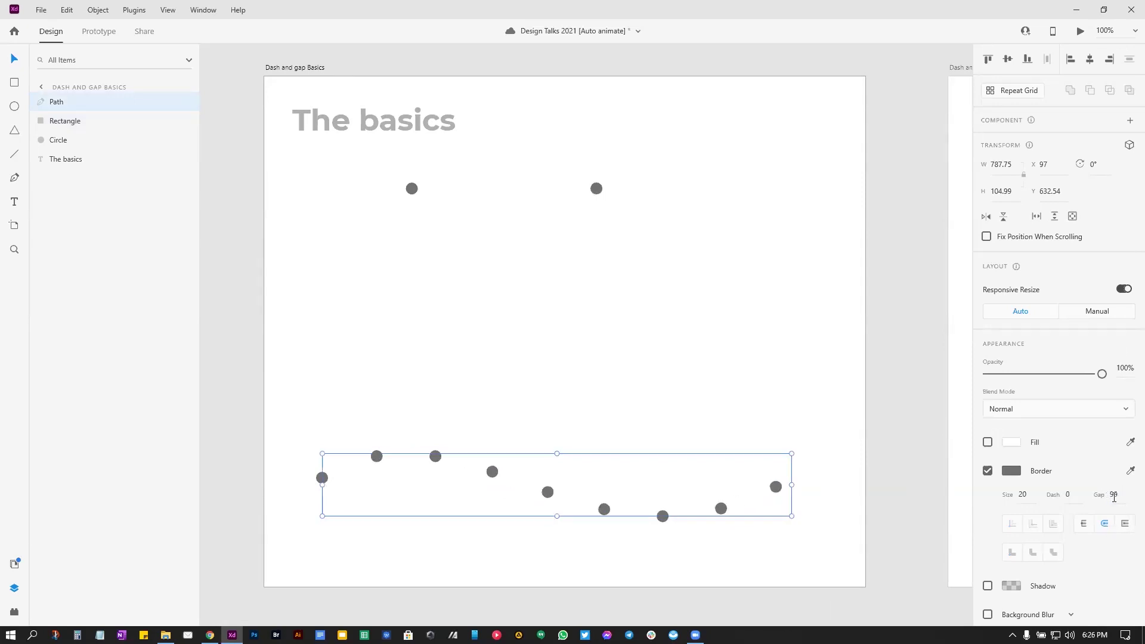
pyautogui.press('Return')
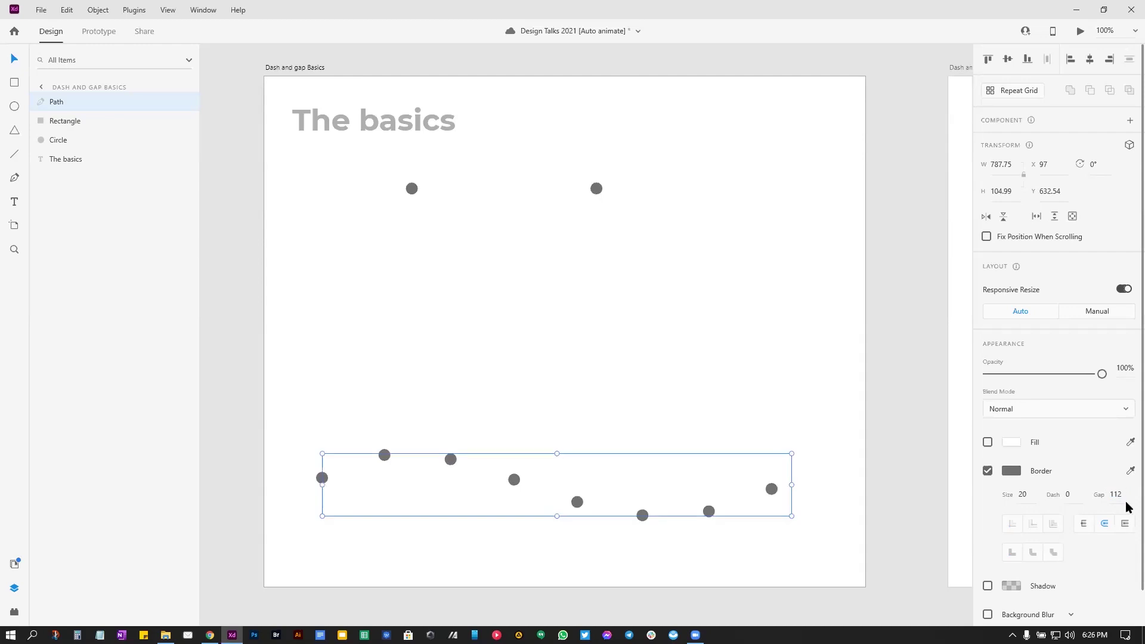
pyautogui.write('999')
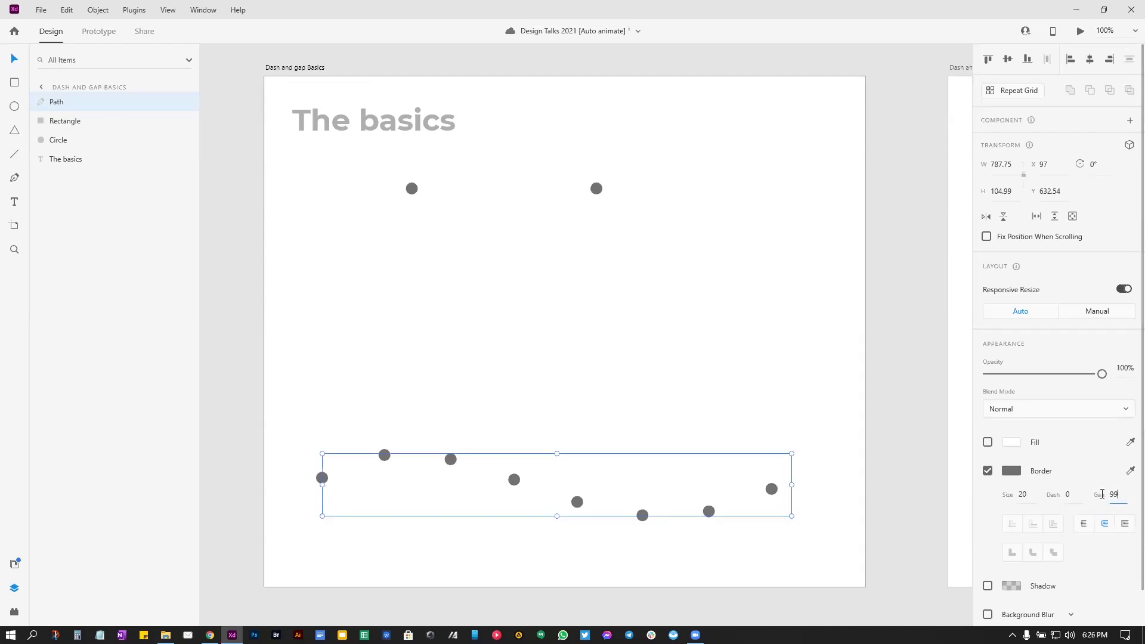
pyautogui.press('Return')
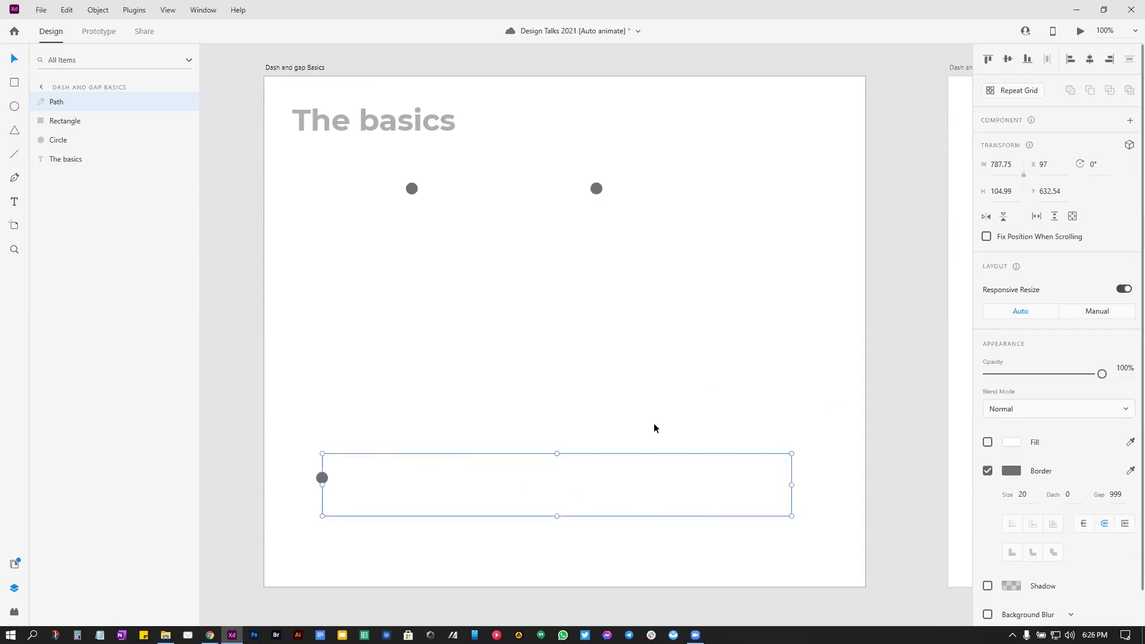
# Step: Copy the circle, rectangle and wavy path from Dash and gap Basics onto the Dash and gap Basics – 1 artboard
pyautogui.scroll(-5, 654, 427)
pyautogui.moveTo(427, 310); pyautogui.dragTo(666, 473)
pyautogui.hotkey('ctrl', 'c')
pyautogui.click(762, 262)
pyautogui.hotkey('ctrl', 'v')
pyautogui.hscroll(3, 721, 370)
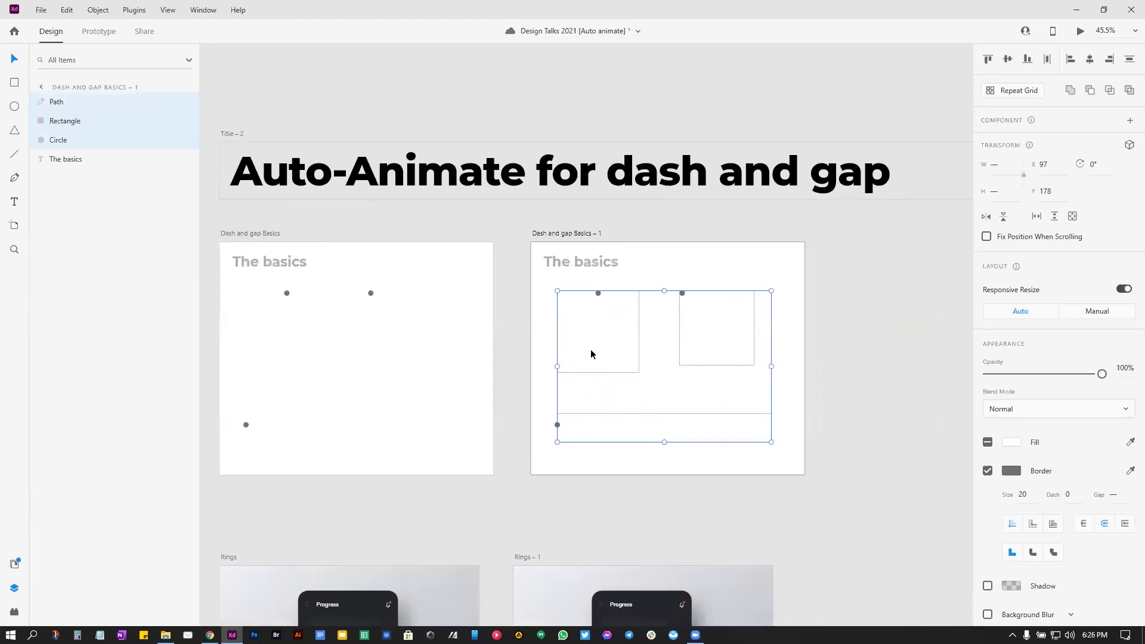
# Step: Raise the copied circle's dash to 945 on Dash and gap Basics – 1 to close its outline
pyautogui.scroll(3, 591, 353)
pyautogui.click(568, 272)
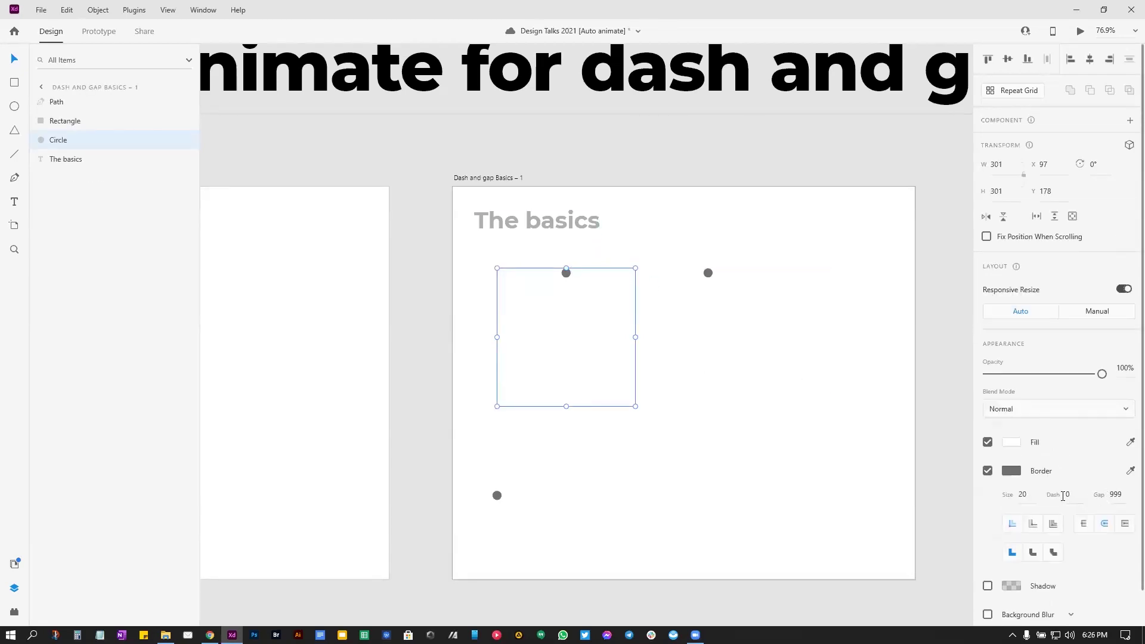
pyautogui.moveTo(1068, 495); pyautogui.dragTo(1065, 373)
pyautogui.moveTo(1078, 493); pyautogui.dragTo(1059, 441)
pyautogui.moveTo(1070, 491)
pyautogui.mouseDown()
pyautogui.moveTo(1075, 361)
pyautogui.moveTo(1073, 494)
pyautogui.mouseUp()
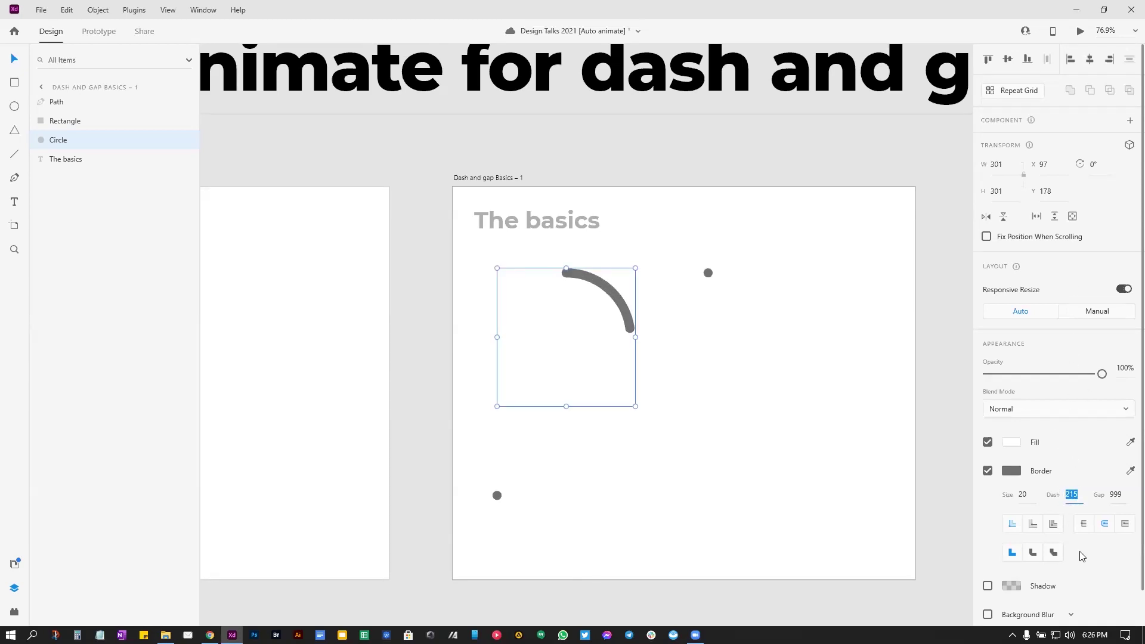
pyautogui.hotkey('shift', 'Up')
pyautogui.hotkey('shift', 'Up')
pyautogui.hotkey('shift', 'Up')
pyautogui.hotkey('shift', 'Up')
pyautogui.hotkey('shift', 'Up')
pyautogui.hotkey('shift', 'Up')
pyautogui.hotkey('shift', 'Up')
pyautogui.hotkey('shift', 'Up')
pyautogui.hotkey('shift', 'Up')
pyautogui.hotkey('shift', 'Up')
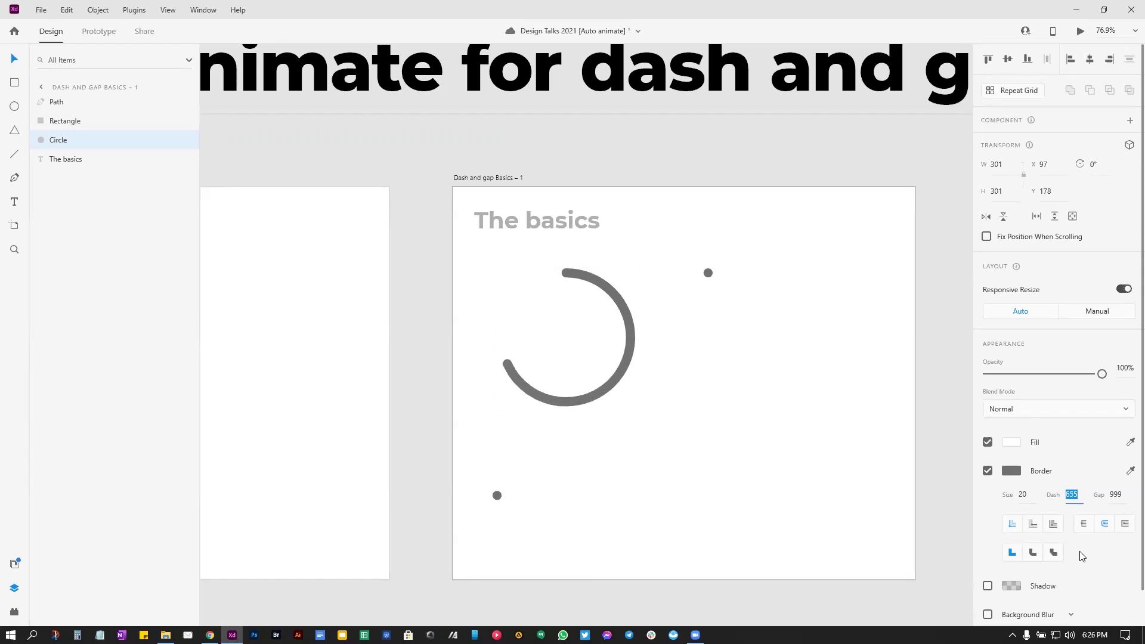
pyautogui.hotkey('shift', 'Up')
pyautogui.hotkey('shift', 'Up')
pyautogui.hotkey('shift', 'Up')
pyautogui.hotkey('shift', 'Up')
pyautogui.hotkey('shift', 'Up')
pyautogui.hotkey('shift', 'Up')
pyautogui.hotkey('shift', 'Up')
pyautogui.hotkey('shift', 'Up')
pyautogui.hotkey('shift', 'Up')
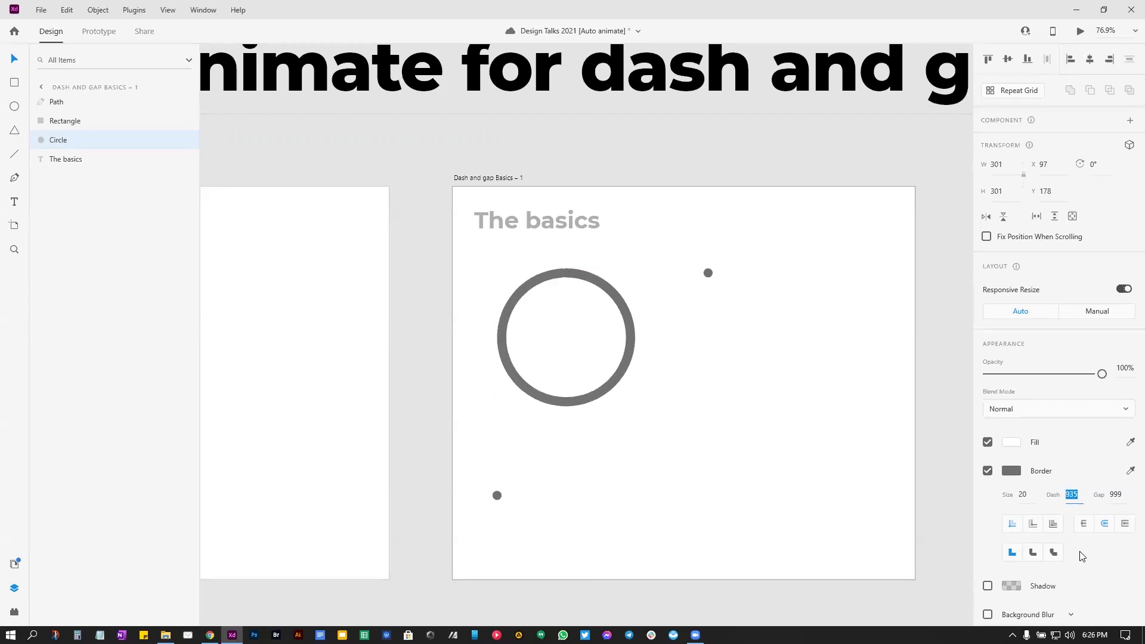
# Step: Set the copied rectangle's border dash to 1000 and raise it to 1104 on Dash and gap Basics – 1 to close its outline
pyautogui.click(710, 276)
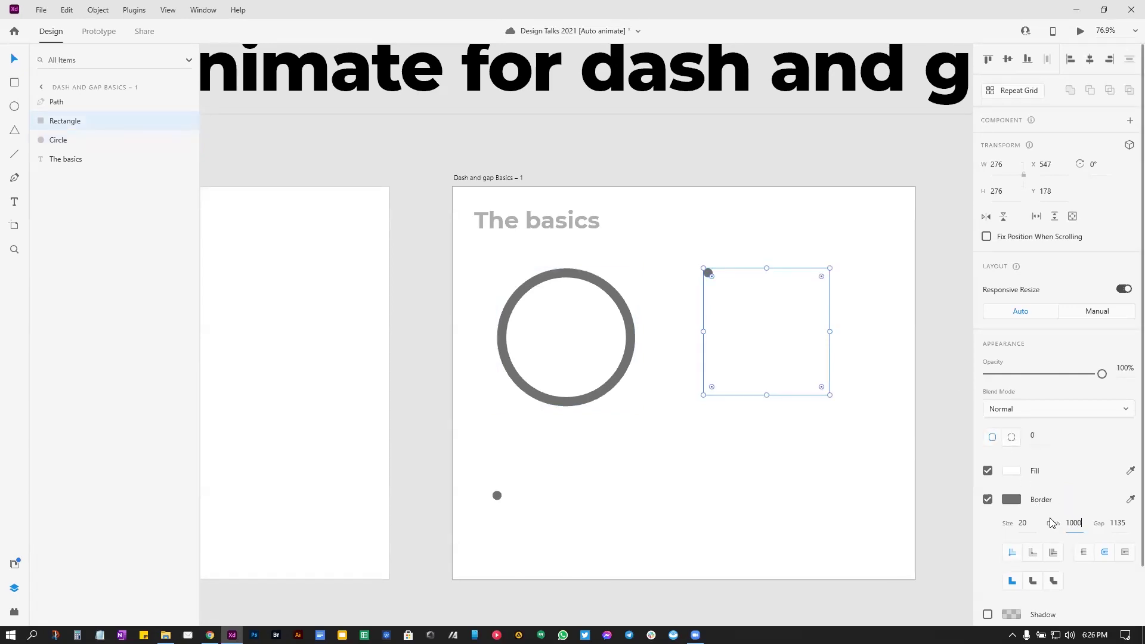
pyautogui.press('Return')
pyautogui.hotkey('shift', 'Up')
pyautogui.press('Up')
pyautogui.hotkey('shift', 'Up')
pyautogui.hotkey('shift', 'Up')
pyautogui.hotkey('shift', 'Up')
pyautogui.hotkey('shift', 'Up')
pyautogui.hotkey('shift', 'Up')
pyautogui.hotkey('shift', 'Up')
pyautogui.hotkey('shift', 'Up')
pyautogui.hotkey('shift', 'Up')
pyautogui.hotkey('shift', 'Up')
pyautogui.press('Up')
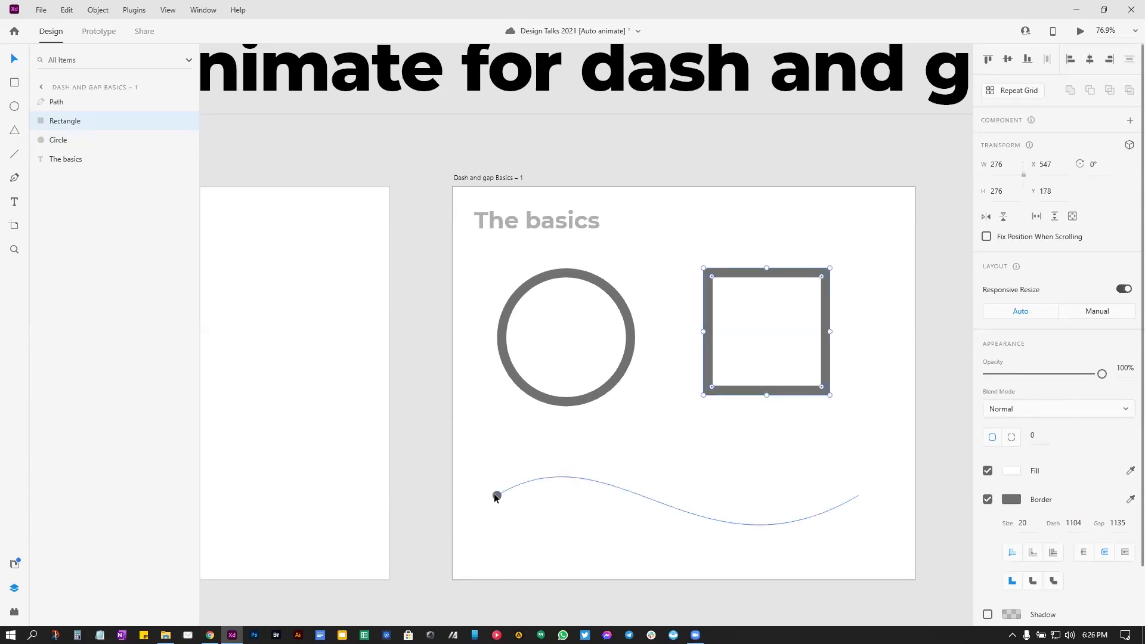
# Step: Set the copied wavy path's border dash to 110 and raise it to 881 so the stroke covers the whole path
pyautogui.click(497, 495)
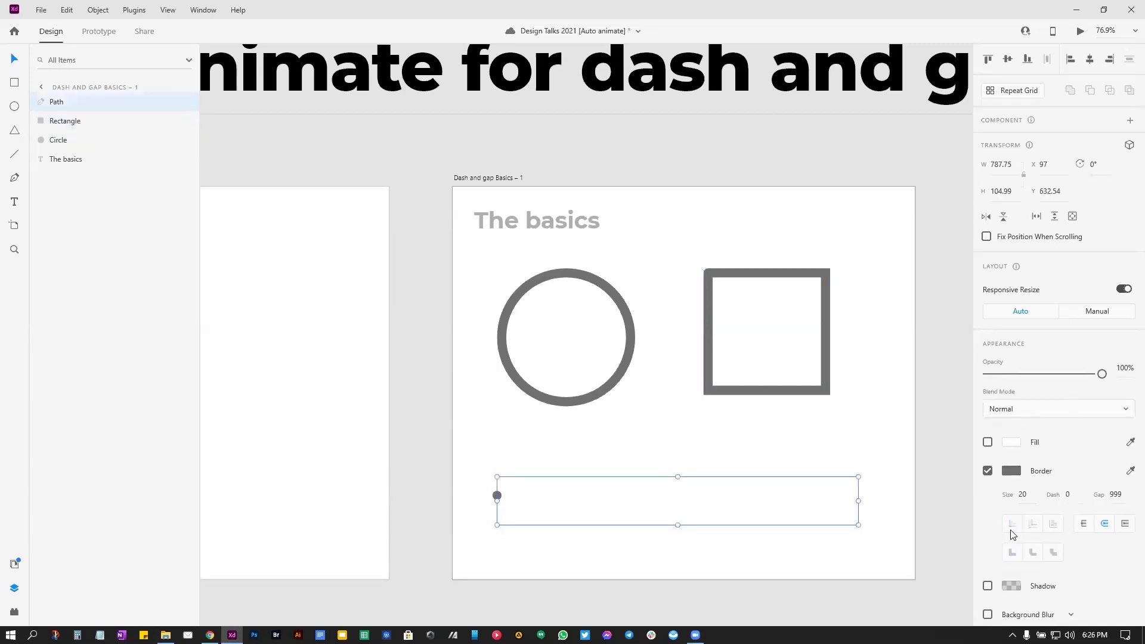
pyautogui.click(1074, 492)
pyautogui.write('110')
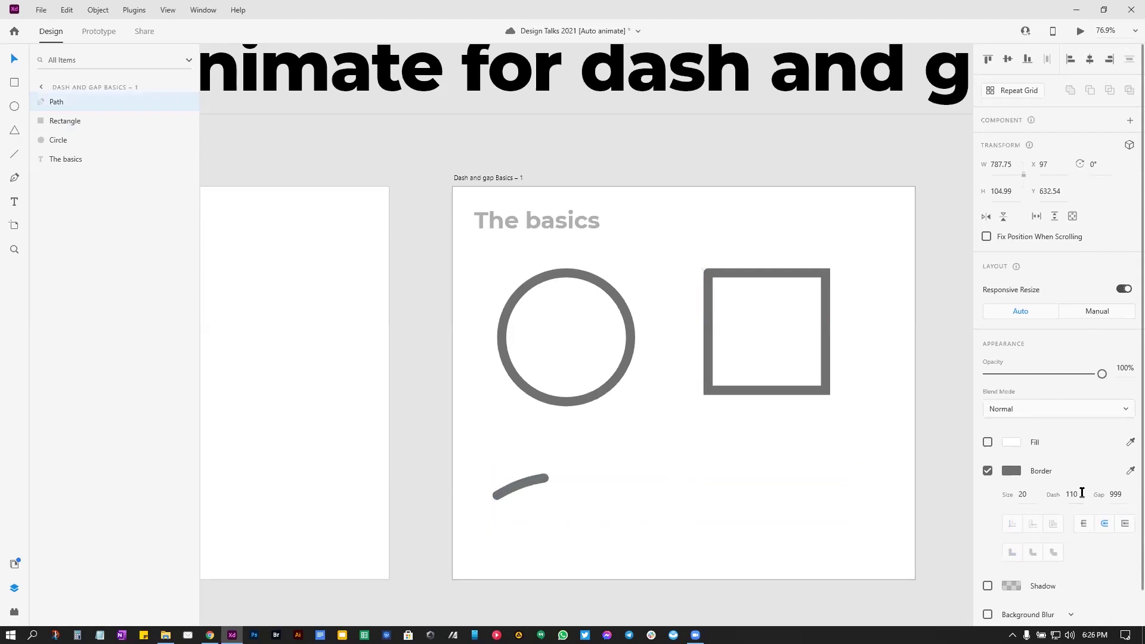
pyautogui.moveTo(1076, 494); pyautogui.dragTo(1094, 271)
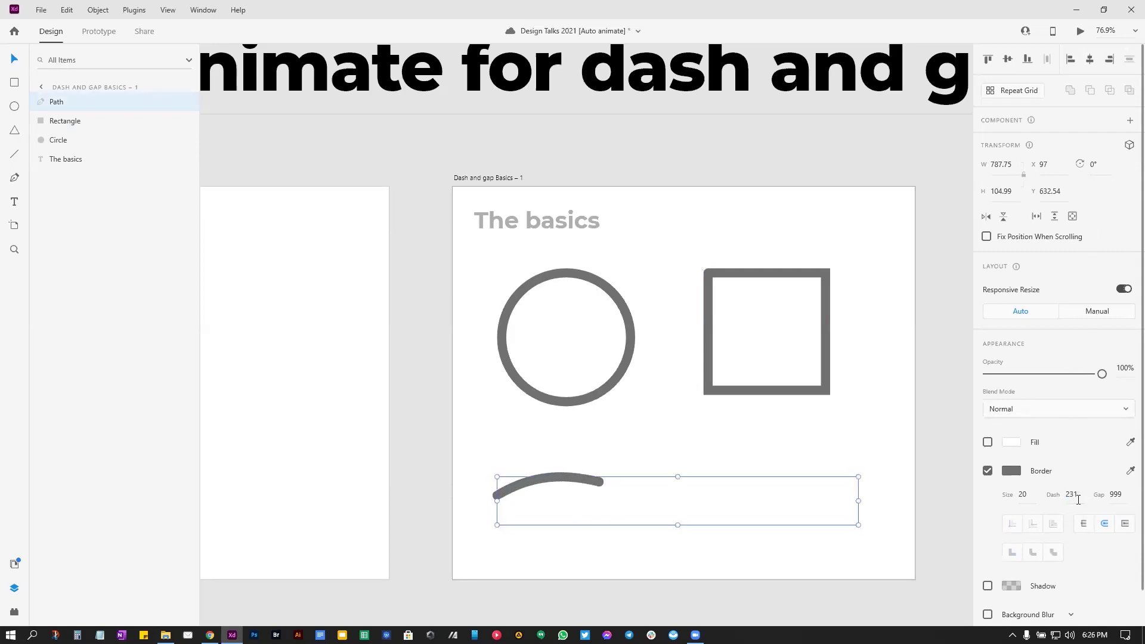
pyautogui.hotkey('shift', 'Up')
pyautogui.hotkey('shift', 'Up')
pyautogui.hotkey('shift', 'Up')
pyautogui.hotkey('shift', 'Up')
pyautogui.hotkey('shift', 'Up')
pyautogui.hotkey('shift', 'Up')
pyautogui.hotkey('shift', 'Up')
pyautogui.hotkey('shift', 'Up')
pyautogui.hotkey('shift', 'Up')
pyautogui.hotkey('shift', 'Up')
pyautogui.hotkey('shift', 'Up')
pyautogui.hotkey('shift', 'Up')
pyautogui.hotkey('shift', 'Up')
pyautogui.hotkey('shift', 'Up')
pyautogui.hotkey('shift', 'Up')
pyautogui.hotkey('shift', 'Up')
pyautogui.hotkey('shift', 'Up')
pyautogui.hotkey('shift', 'Up')
pyautogui.hotkey('shift', 'Up')
pyautogui.hotkey('shift', 'Up')
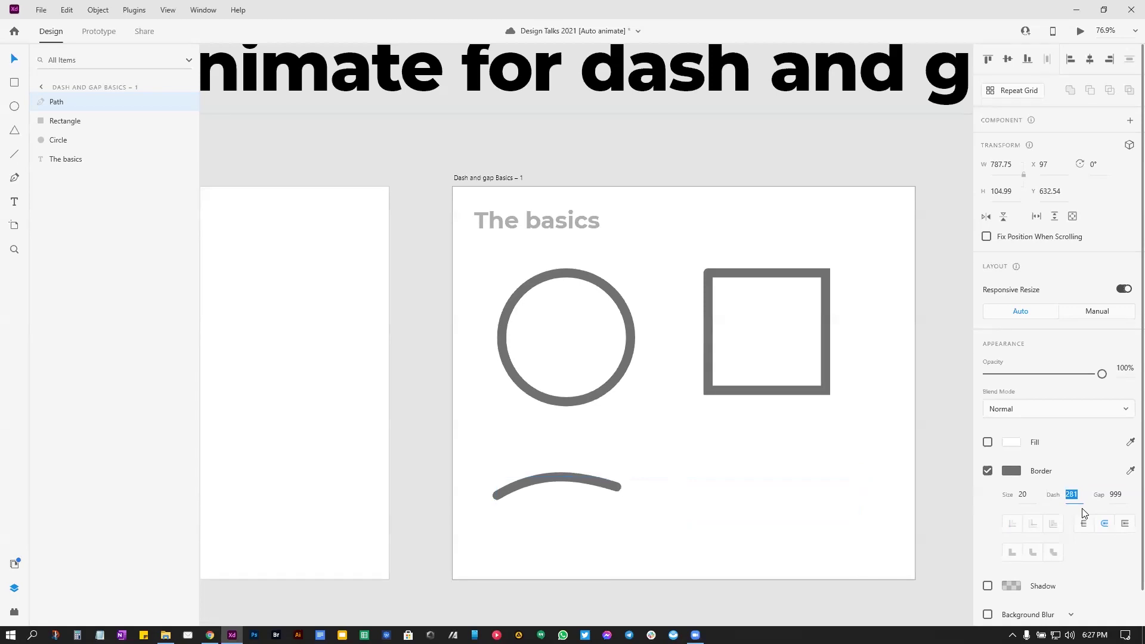
pyautogui.hotkey('shift', 'Up')
pyautogui.hotkey('shift', 'Up')
pyautogui.hotkey('shift', 'Up')
pyautogui.hotkey('shift', 'Up')
pyautogui.hotkey('shift', 'Up')
pyautogui.hotkey('shift', 'Up')
pyautogui.hotkey('shift', 'Up')
pyautogui.hotkey('shift', 'Up')
pyautogui.hotkey('shift', 'Up')
pyautogui.hotkey('shift', 'Up')
pyautogui.hotkey('shift', 'Up')
pyautogui.hotkey('shift', 'Up')
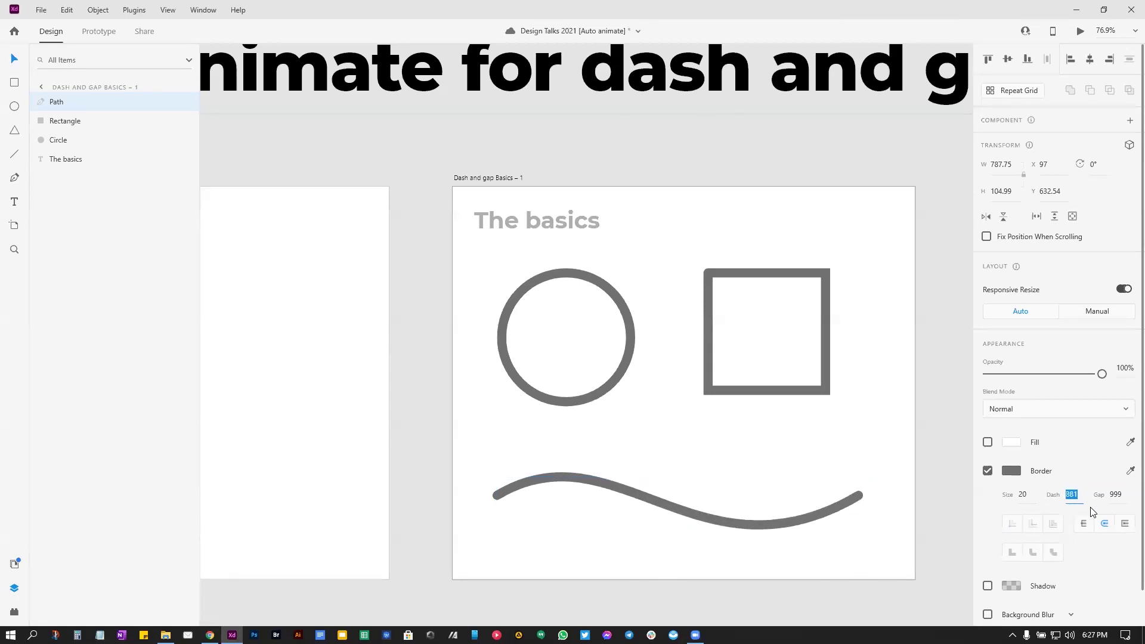
# Step: Preview the auto-animate transition from Dash and gap Basics to Dash and gap Basics – 1, and close the preview
pyautogui.click(408, 377)
pyautogui.scroll(-2, 409, 376)
pyautogui.hscroll(-1, 381, 272)
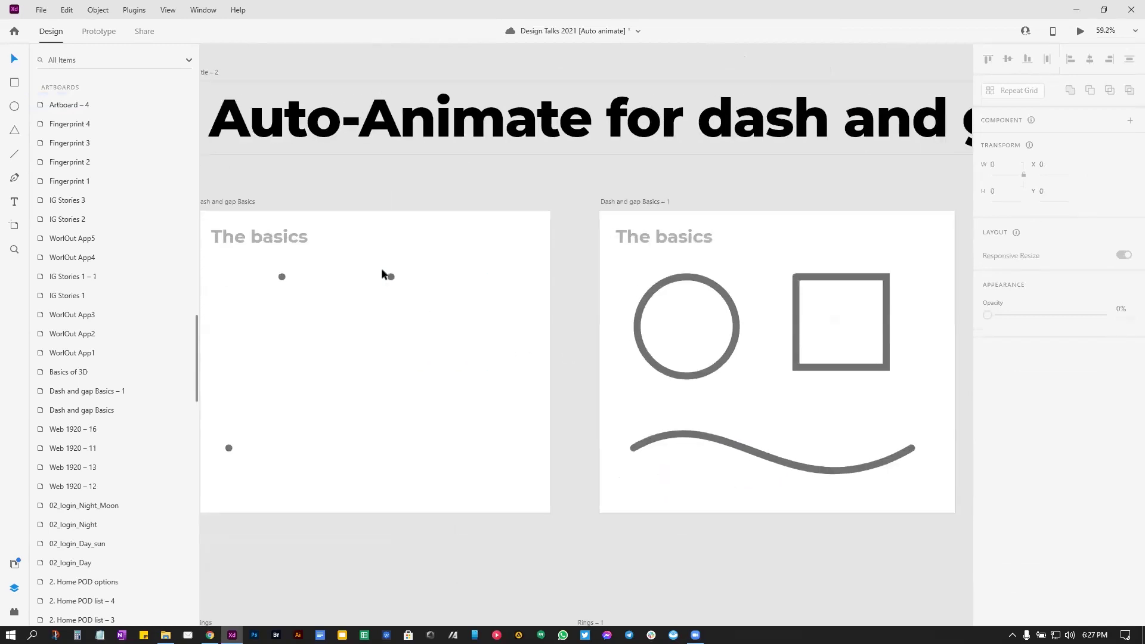
pyautogui.click(233, 203)
pyautogui.click(98, 31)
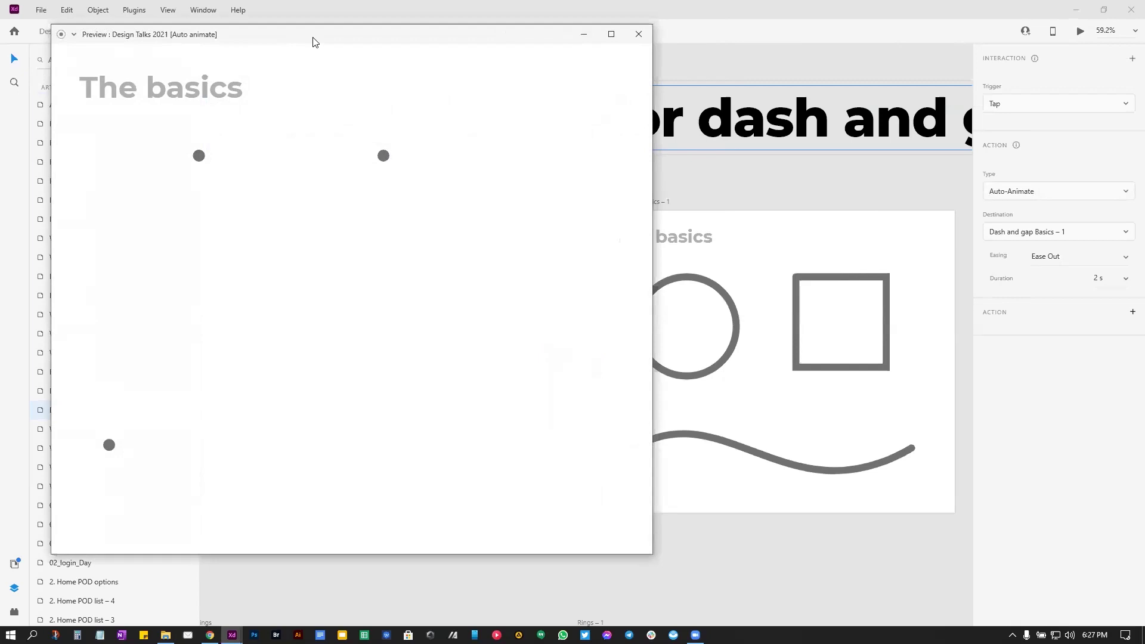
pyautogui.moveTo(315, 41); pyautogui.dragTo(522, 51)
pyautogui.click(776, 103)
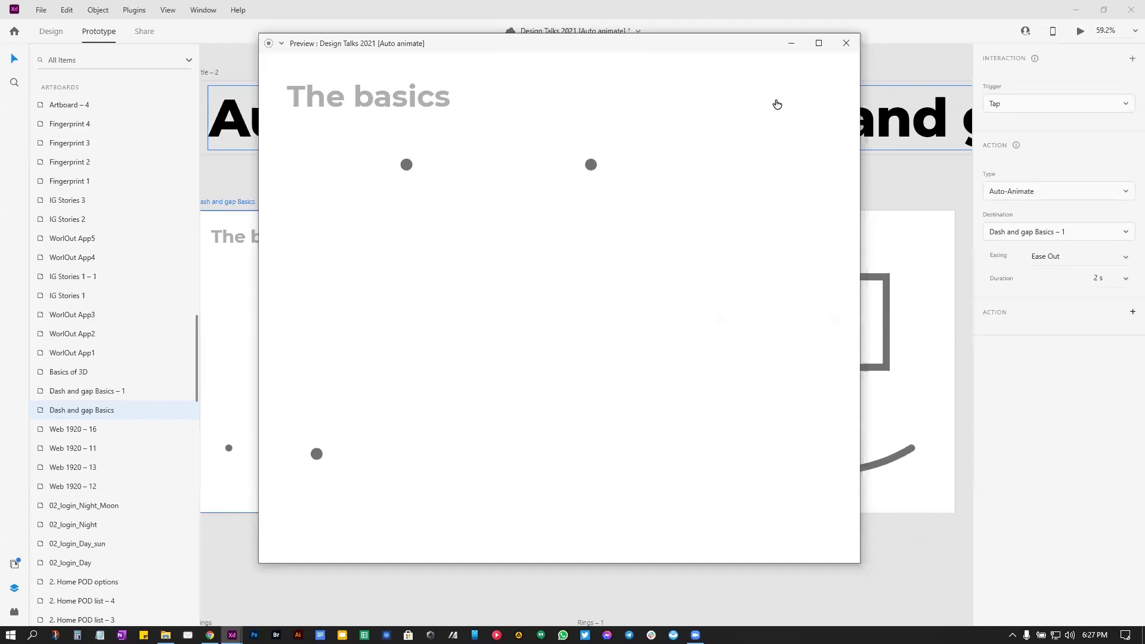
pyautogui.click(776, 103)
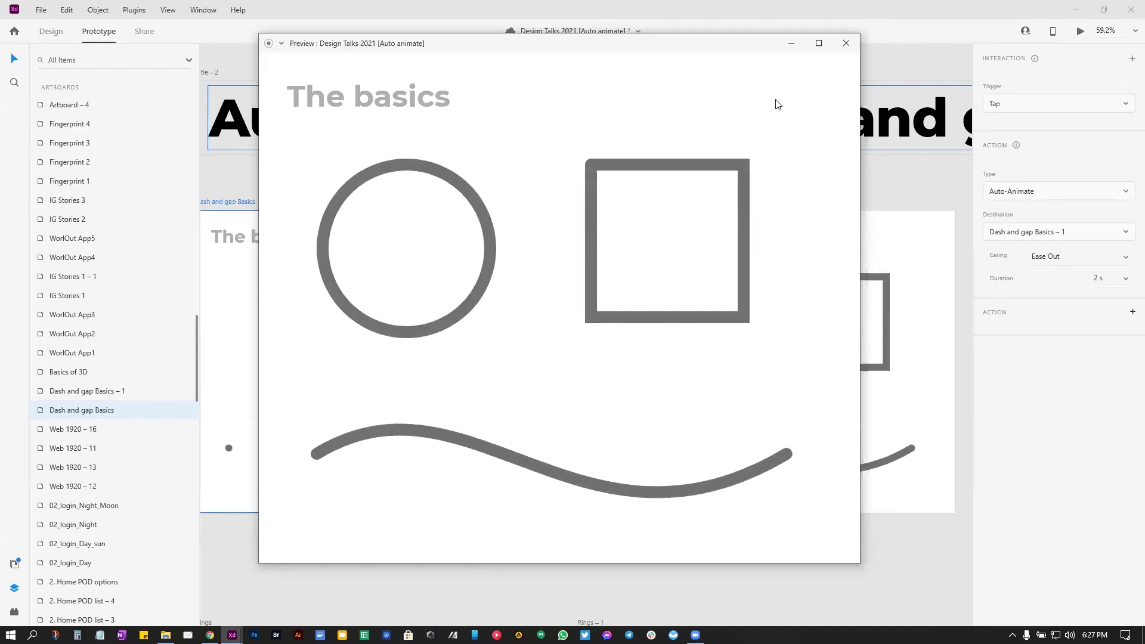
pyautogui.click(846, 43)
pyautogui.click(712, 169)
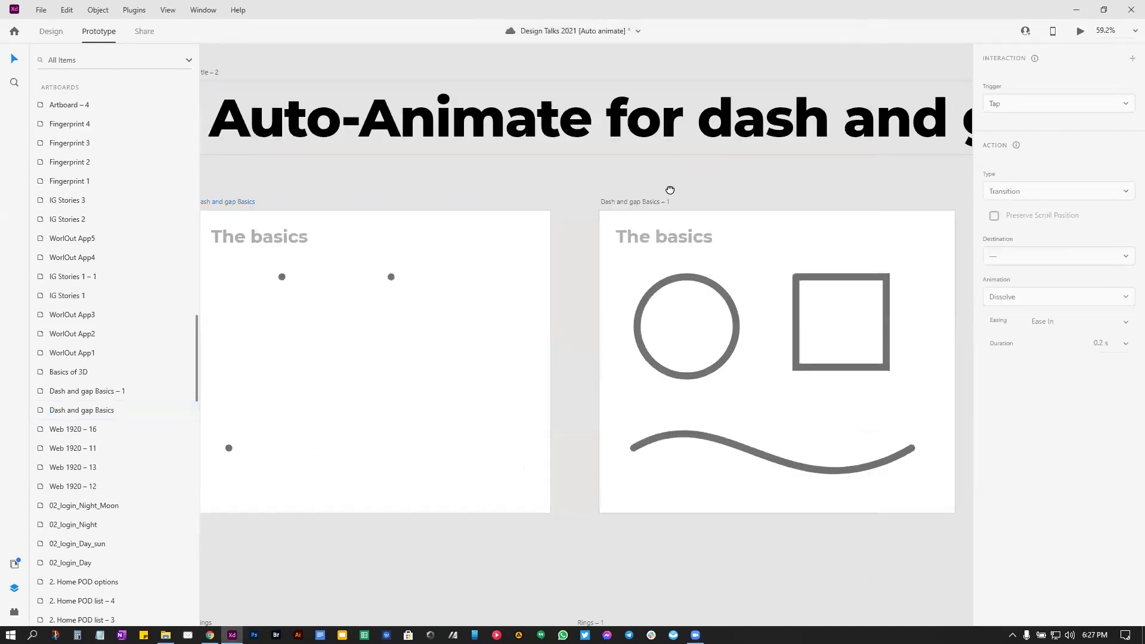
# Step: Preview the Rings artboard's transition to Rings – 1 and replay it several times to examine the rings, minutes counter and steps graph
pyautogui.scroll(-3, 656, 179)
pyautogui.scroll(-8, 641, 173)
pyautogui.hscroll(-4, 563, 186)
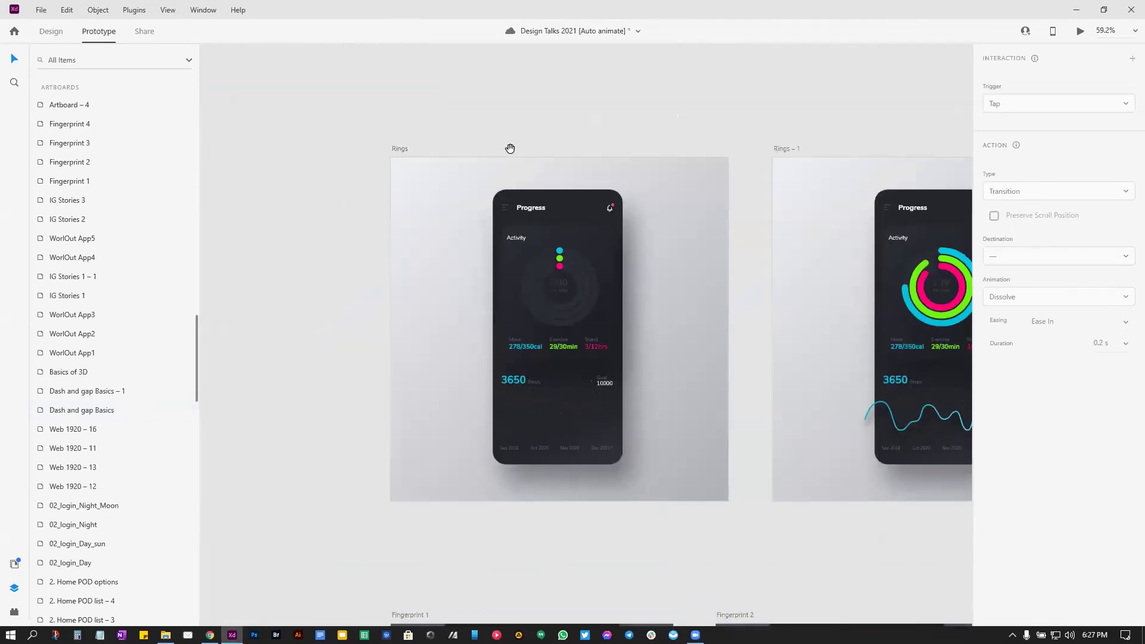
pyautogui.hscroll(-5, 656, 143)
pyautogui.click(742, 143)
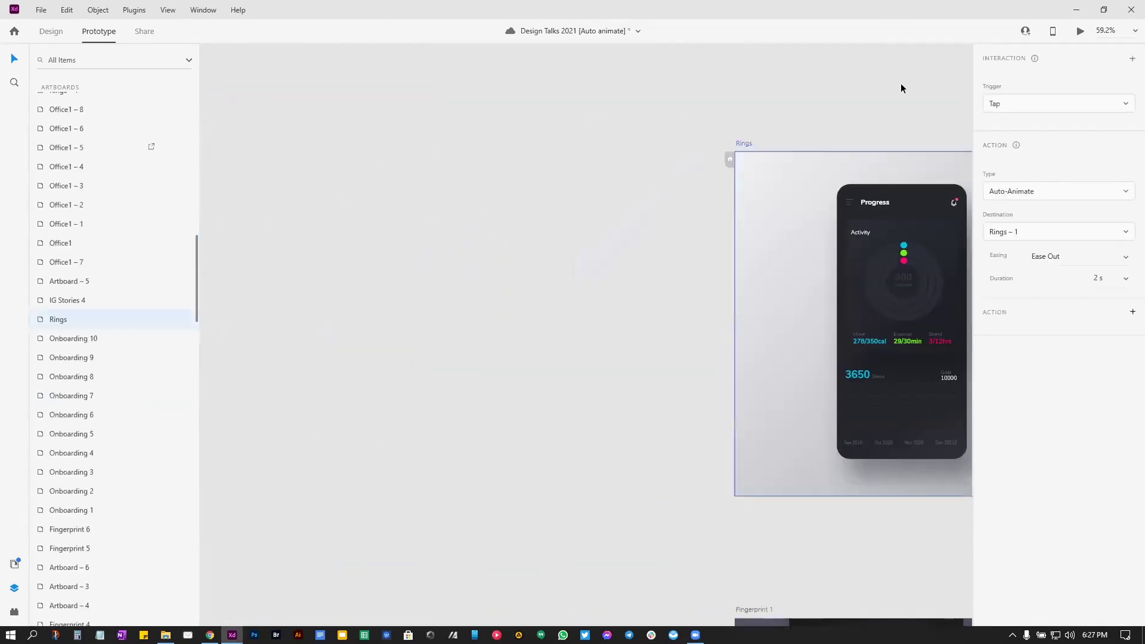
pyautogui.click(1080, 31)
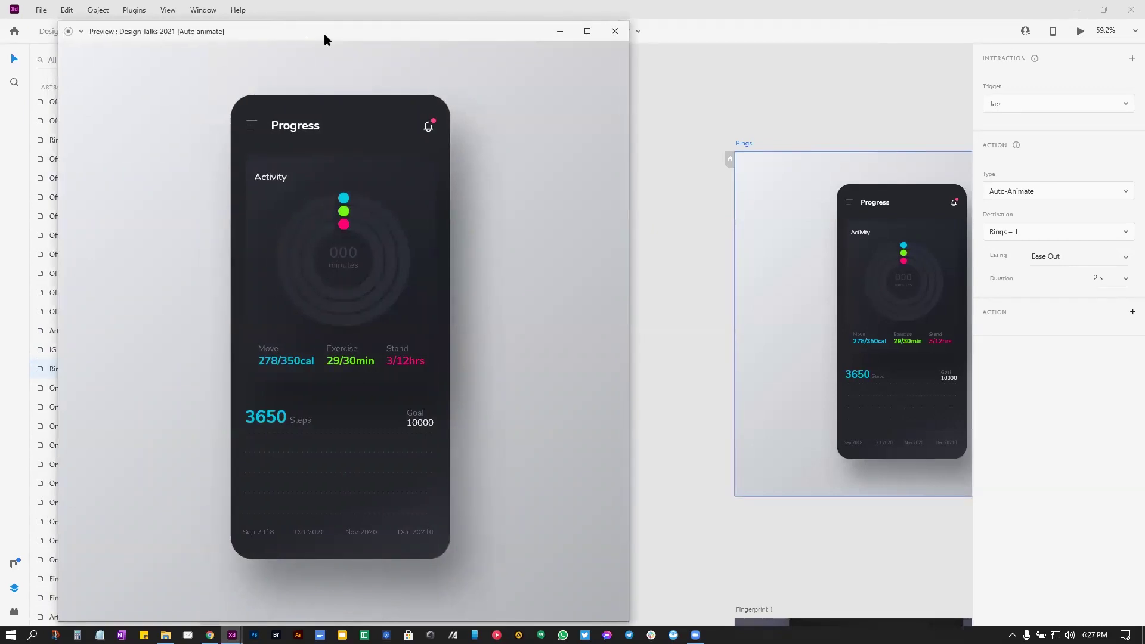
pyautogui.click(610, 191)
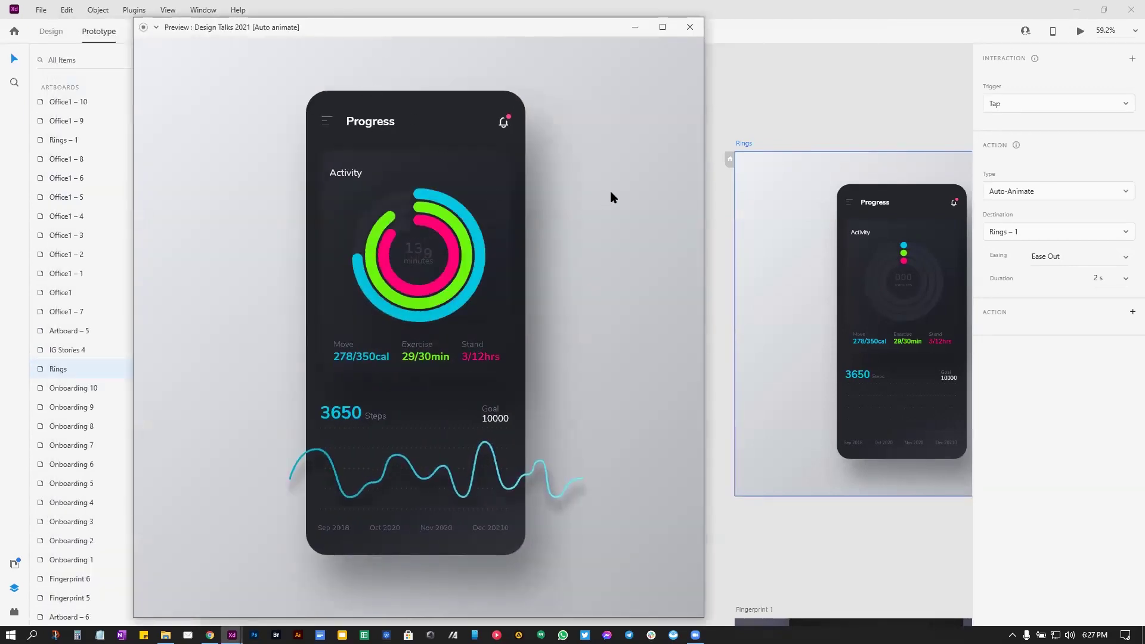
pyautogui.click(610, 191)
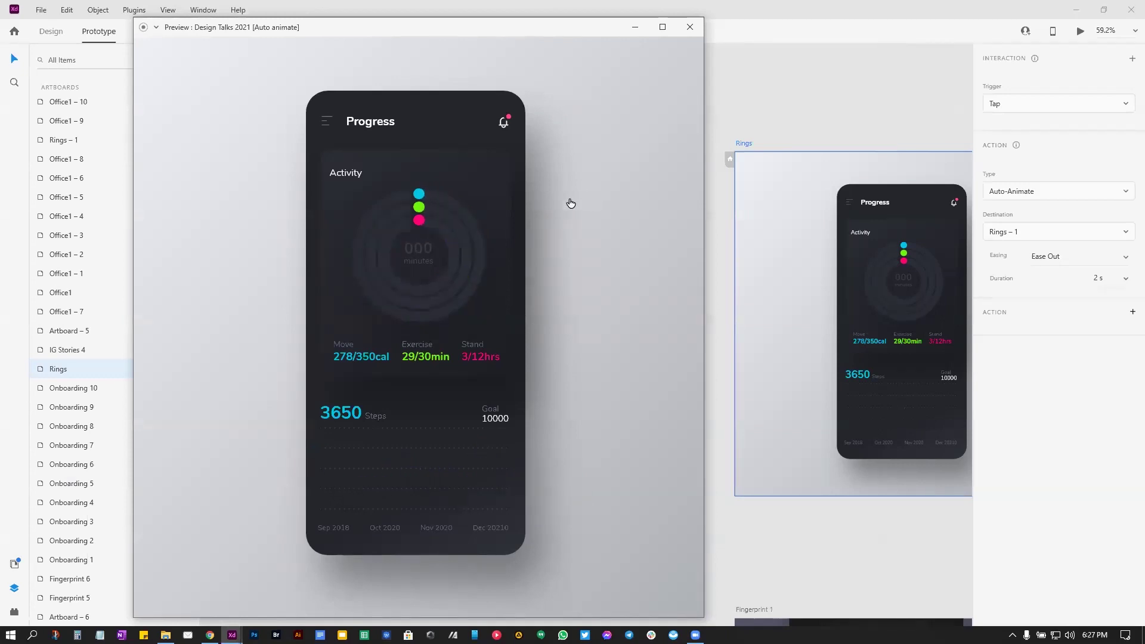
pyautogui.click(571, 198)
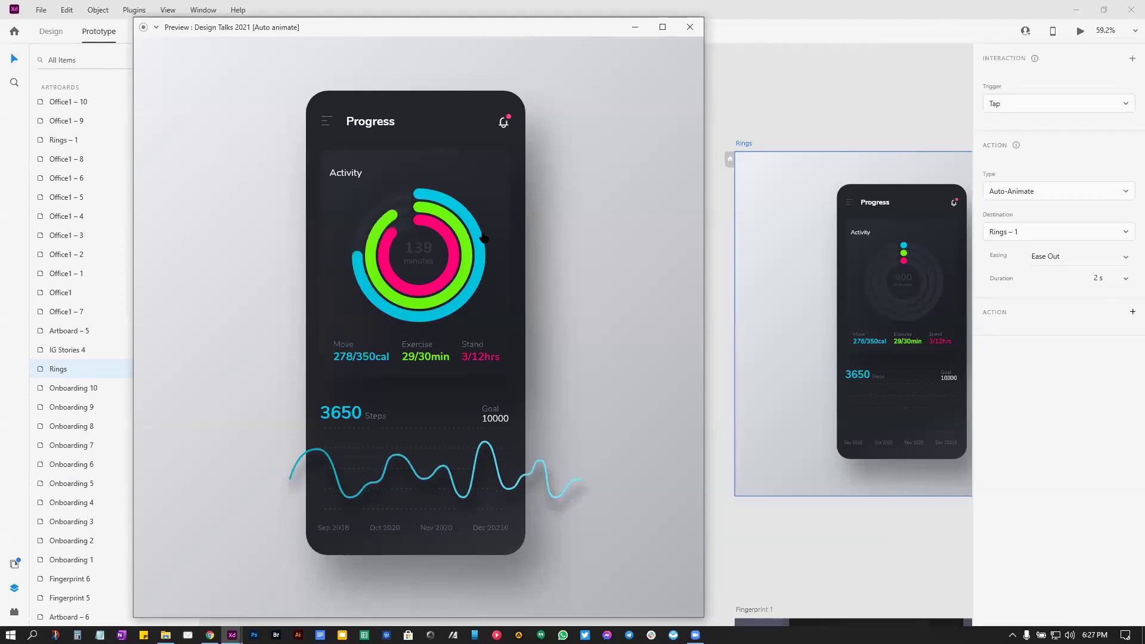
pyautogui.click(608, 266)
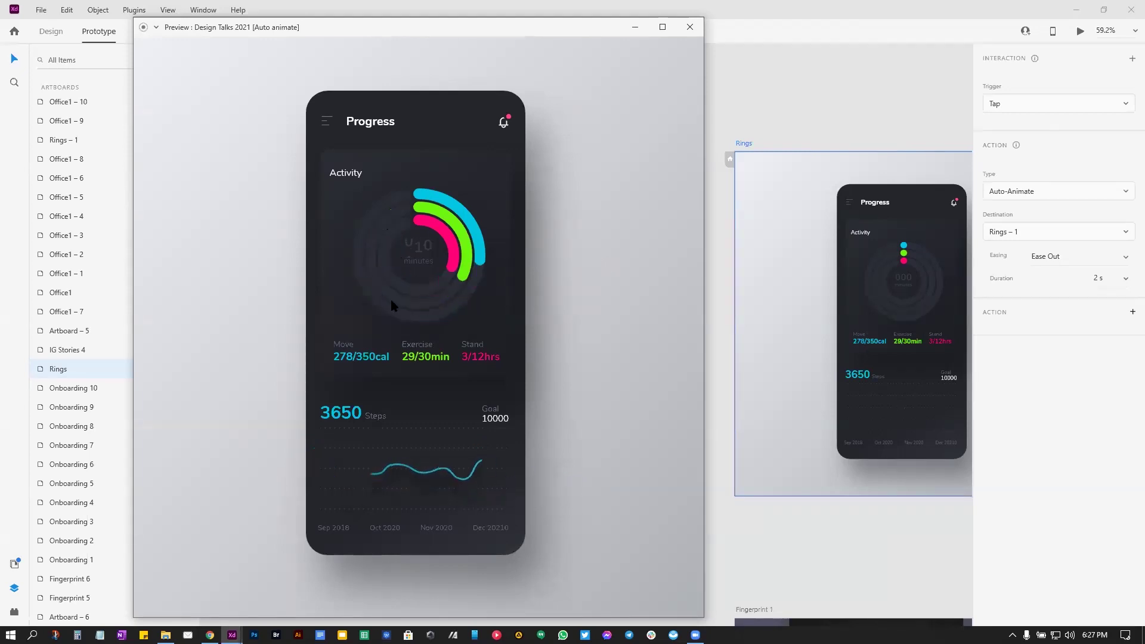
pyautogui.click(603, 190)
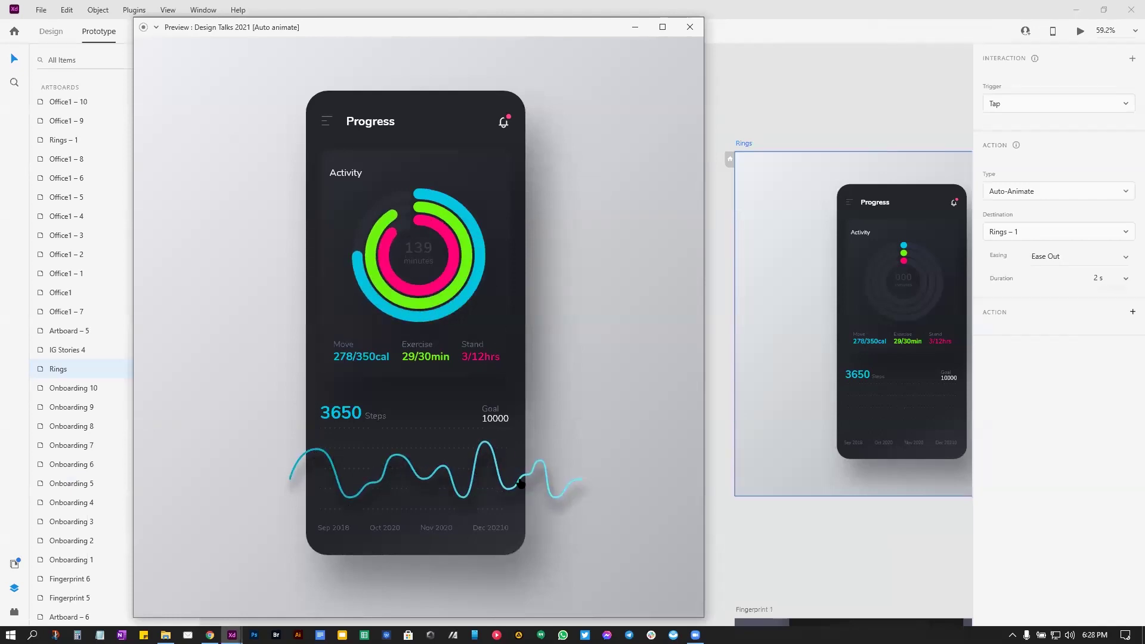
pyautogui.click(610, 325)
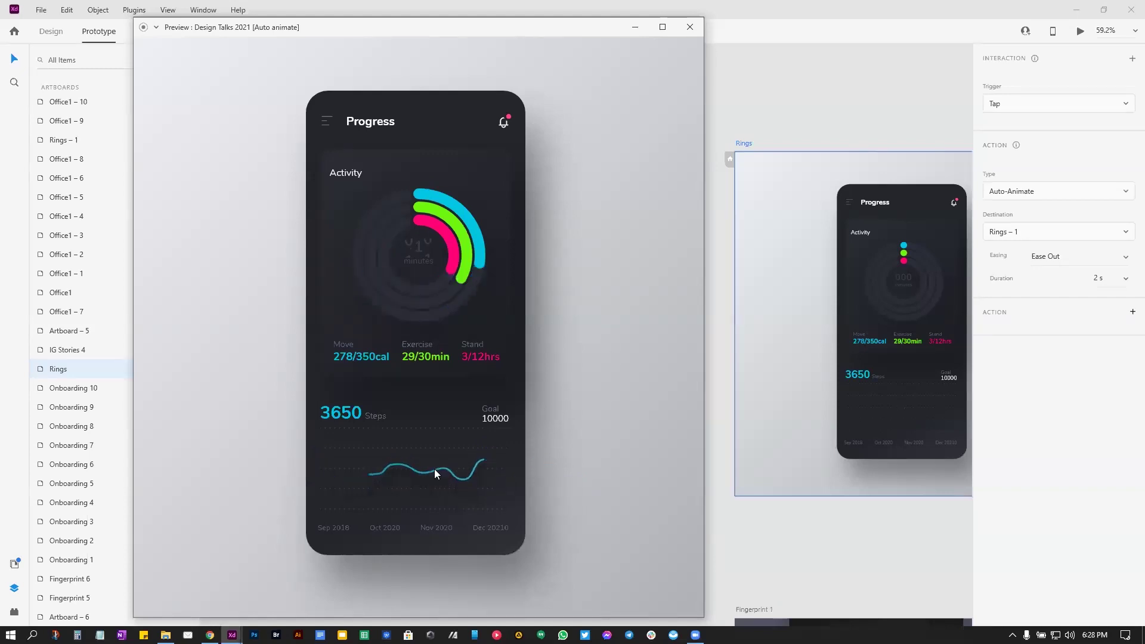
pyautogui.click(569, 251)
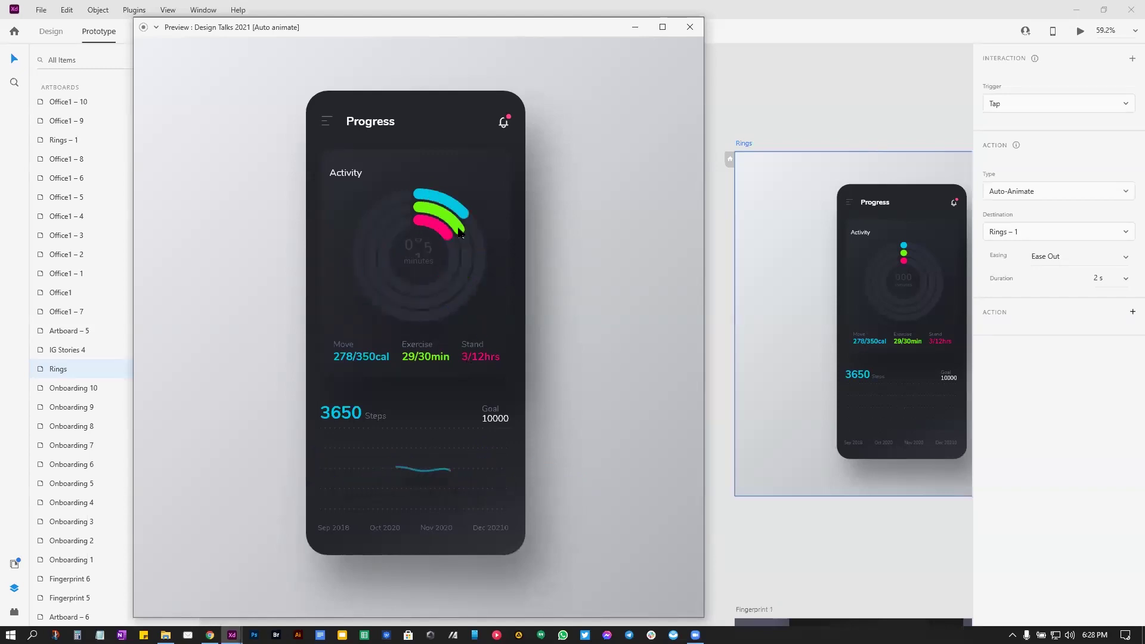
# Step: Select the steps graph group on the Rings – 1 artboard and switch to design mode to examine the full graph line
pyautogui.click(799, 540)
pyautogui.hscroll(10, 685, 534)
pyautogui.click(833, 387)
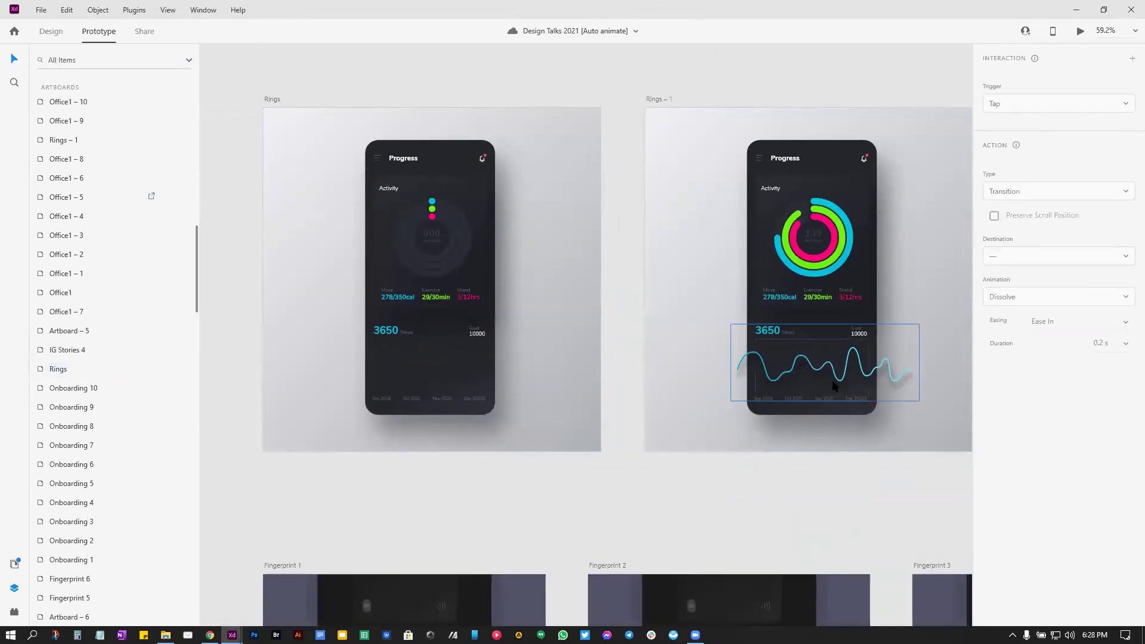
pyautogui.scroll(5, 775, 369)
pyautogui.hscroll(-5, 746, 435)
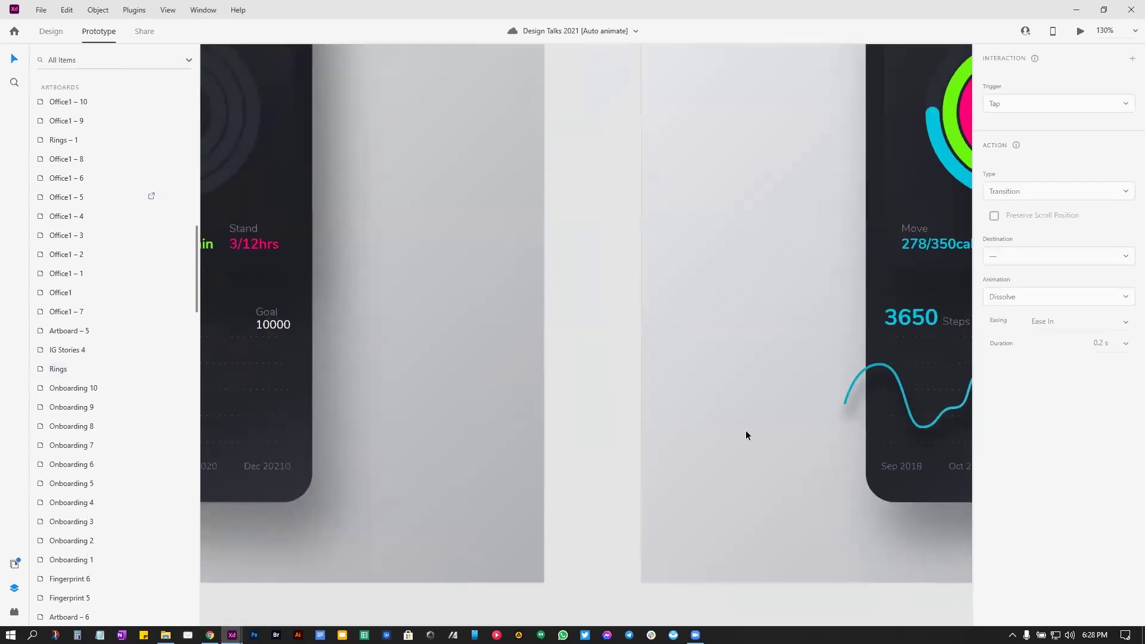
pyautogui.scroll(-3, 746, 436)
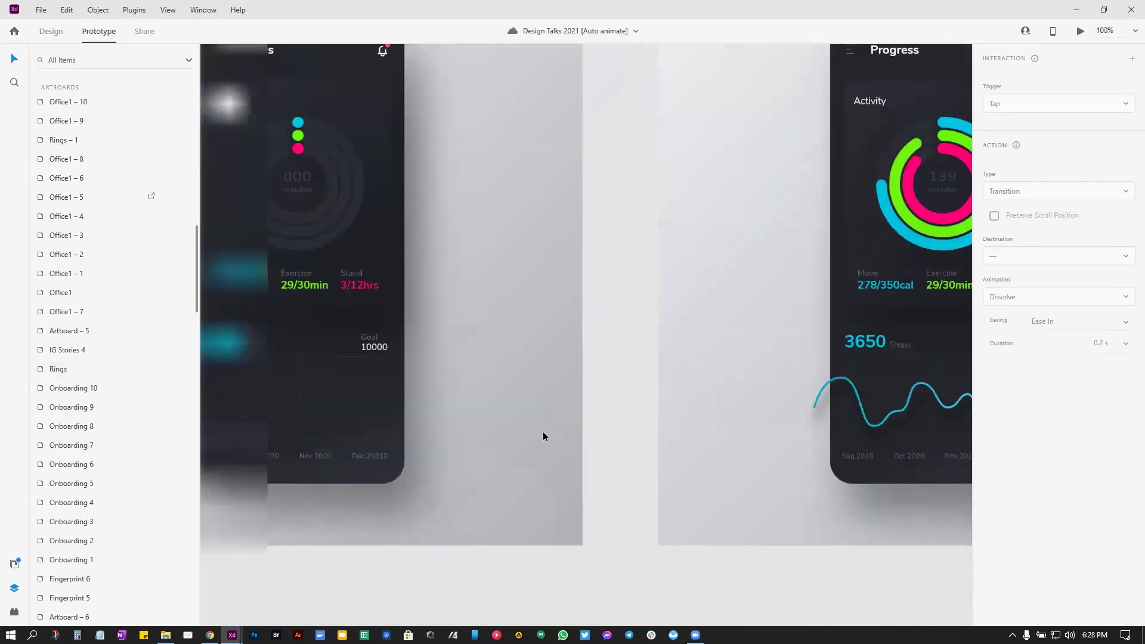
pyautogui.click(861, 417)
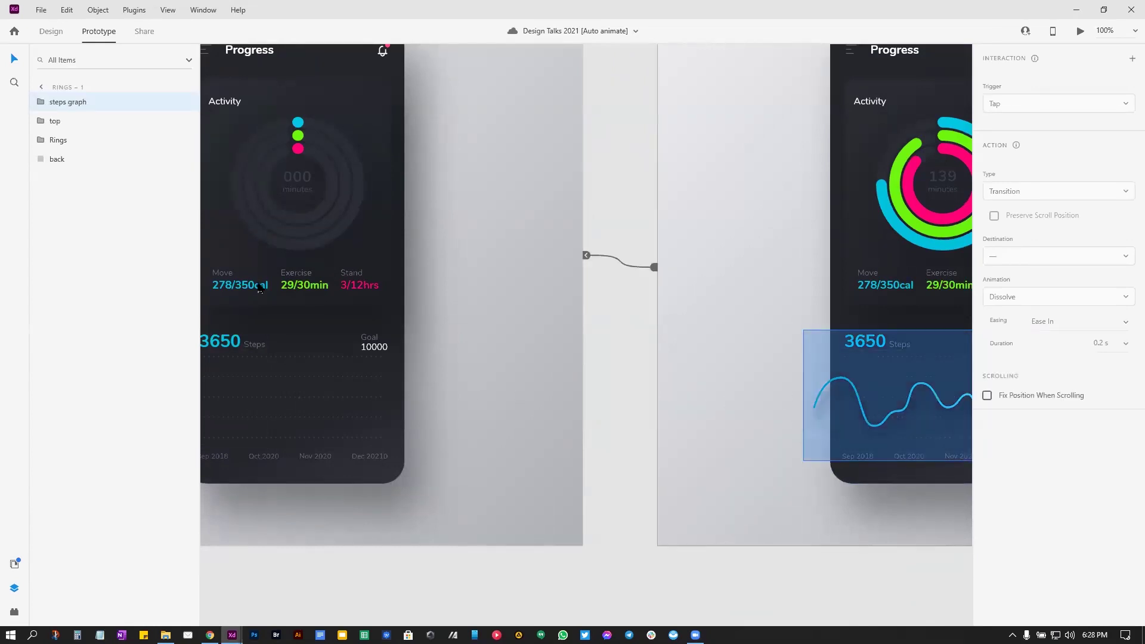
pyautogui.click(51, 31)
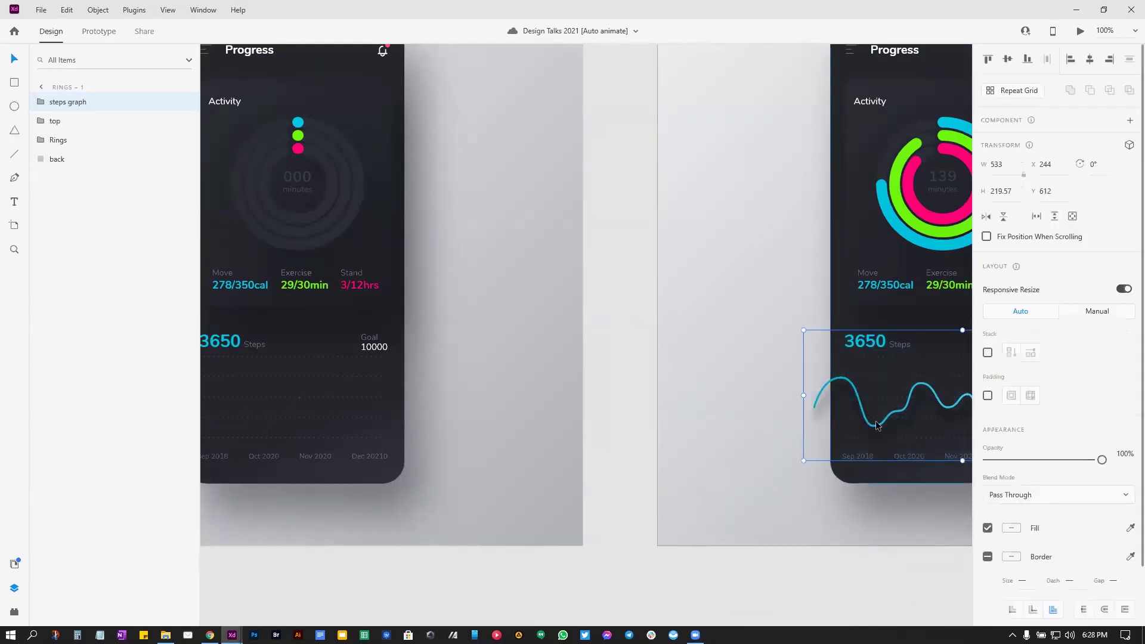
pyautogui.moveTo(815, 426); pyautogui.dragTo(639, 421)
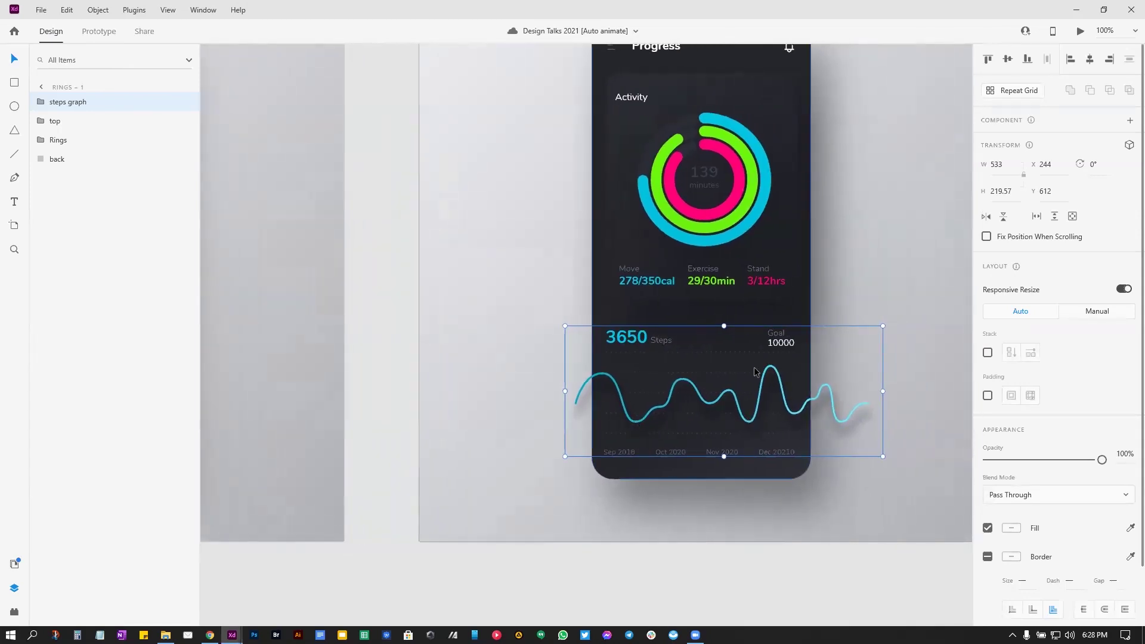
pyautogui.moveTo(475, 415); pyautogui.dragTo(869, 434)
# Step: Try widening the steps graph's Graph mask on the Rings artboard to 159 about its centre, and undo the resizing
pyautogui.scroll(5, 505, 392)
pyautogui.scroll(3, 556, 365)
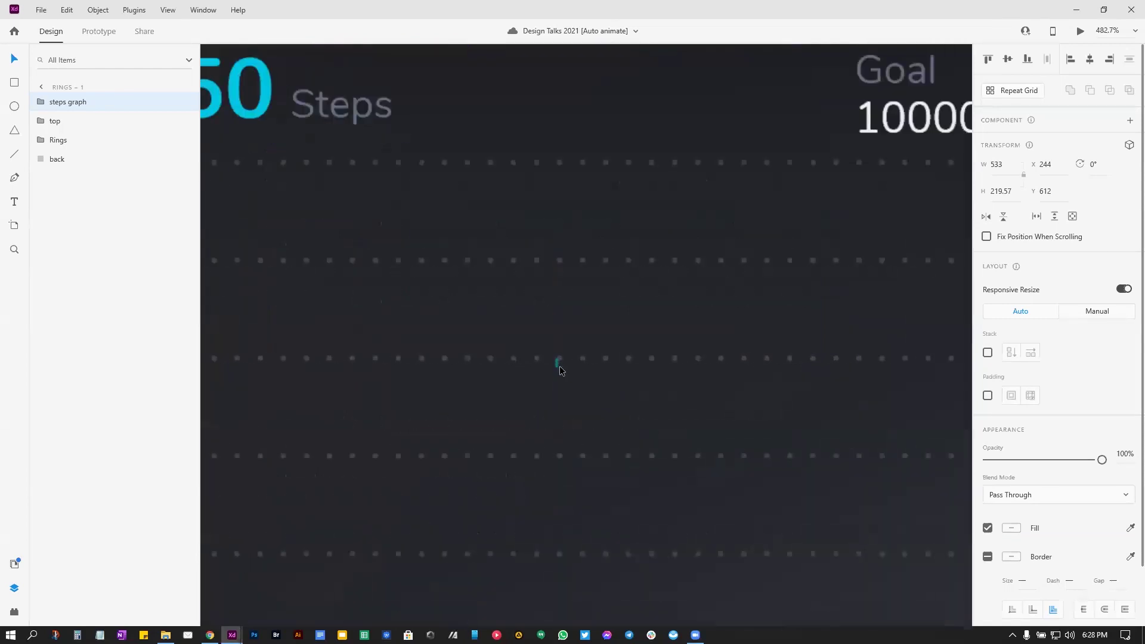
pyautogui.doubleClick(556, 365)
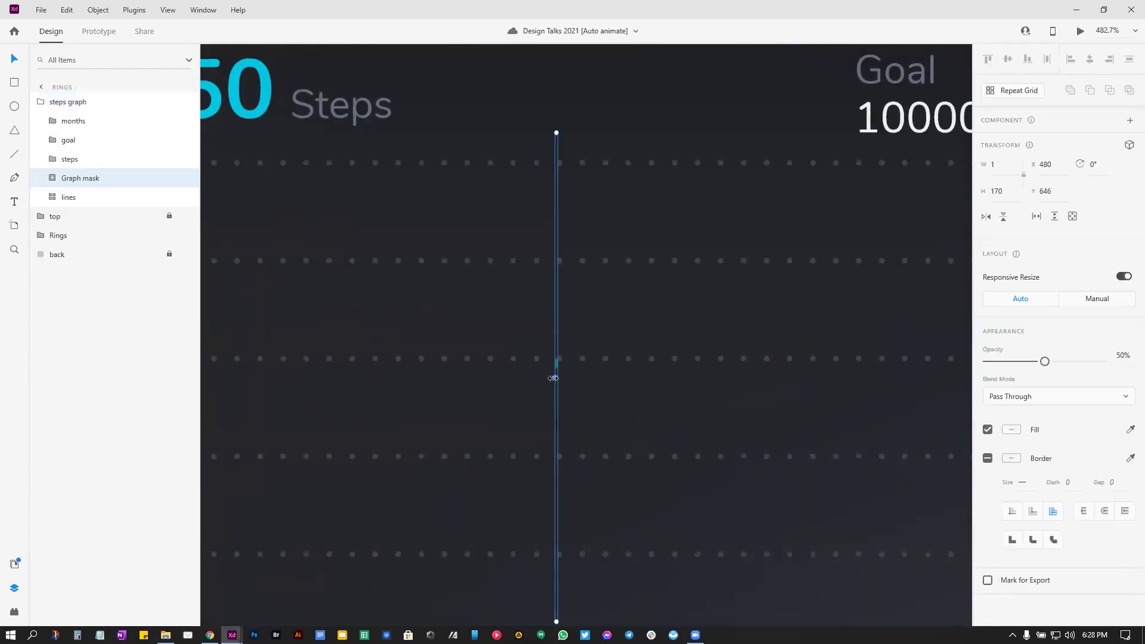
pyautogui.moveTo(554, 378); pyautogui.dragTo(273, 454)
pyautogui.scroll(-3, 335, 408)
pyautogui.hotkey('ctrl', 'z')
pyautogui.hotkey('ctrl', 'z')
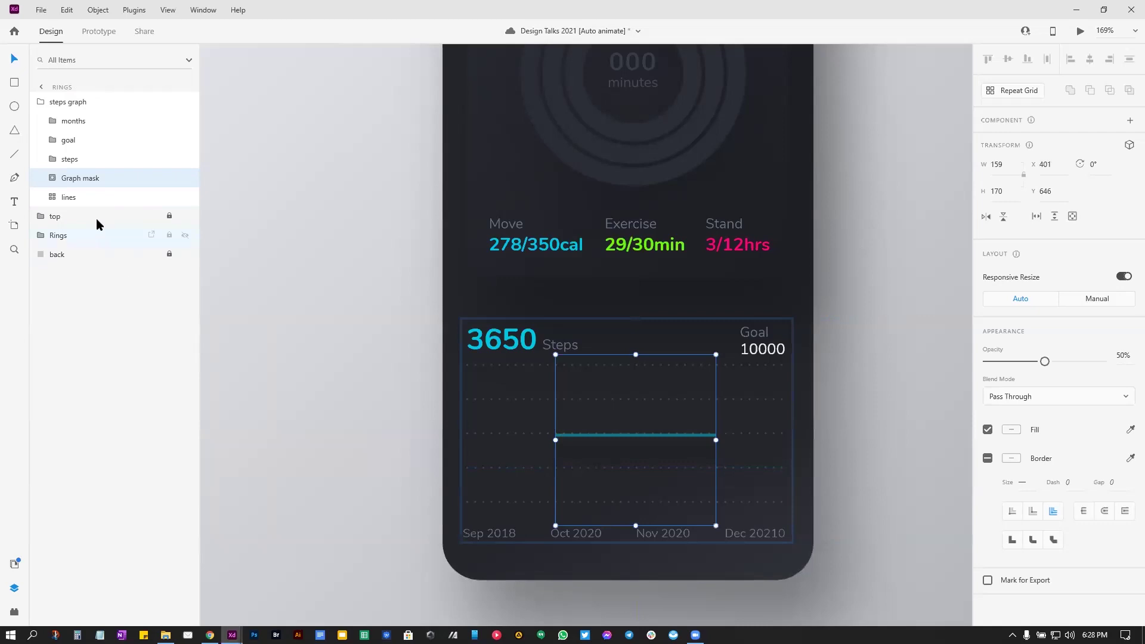
pyautogui.hotkey('ctrl', 'z')
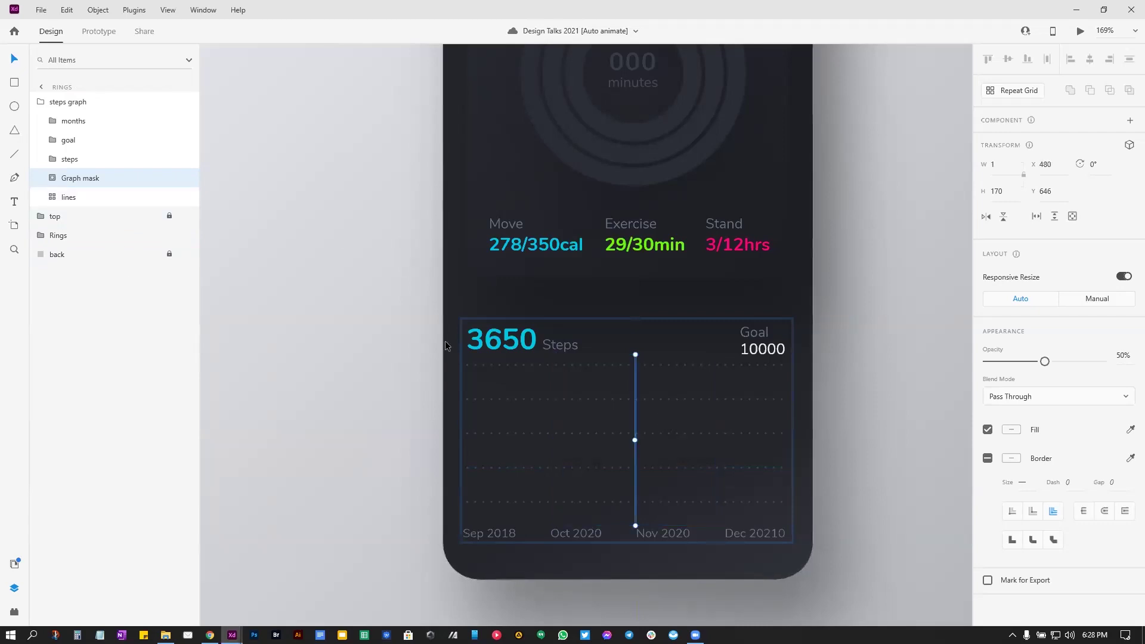
# Step: Expand the Graph mask on the Rings artboard and select its mask shape to examine the masked graph
pyautogui.click(52, 178)
pyautogui.click(82, 197)
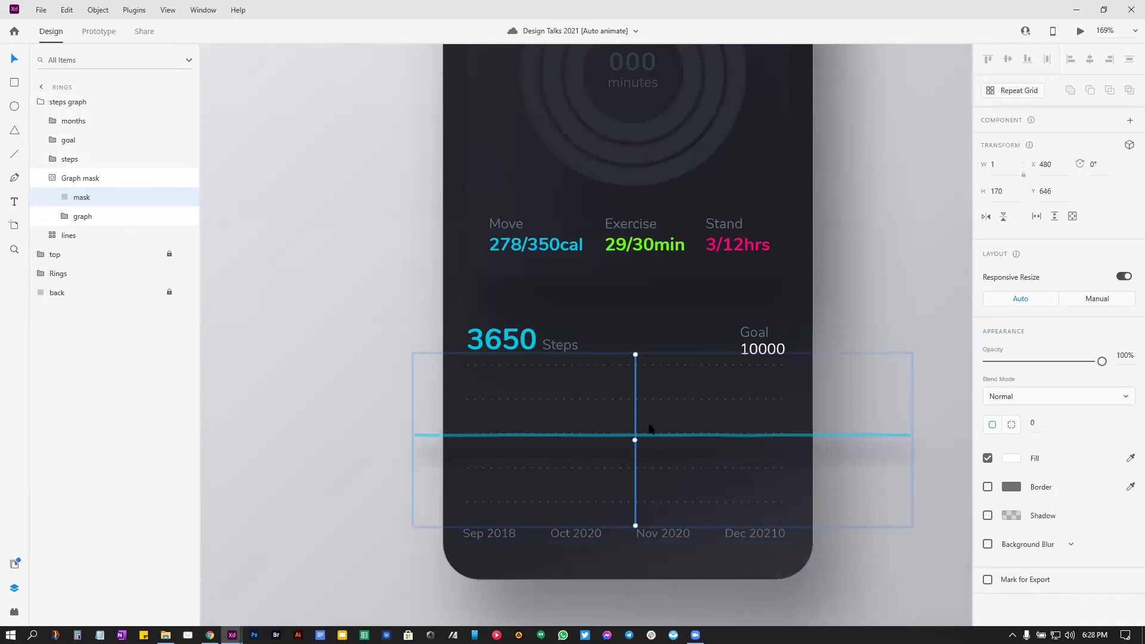
pyautogui.click(923, 496)
# Step: Try flattening the steps graph's Graph mask on the Rings – 1 artboard to a height of 2, and undo the resizing
pyautogui.moveTo(917, 468); pyautogui.dragTo(738, 468)
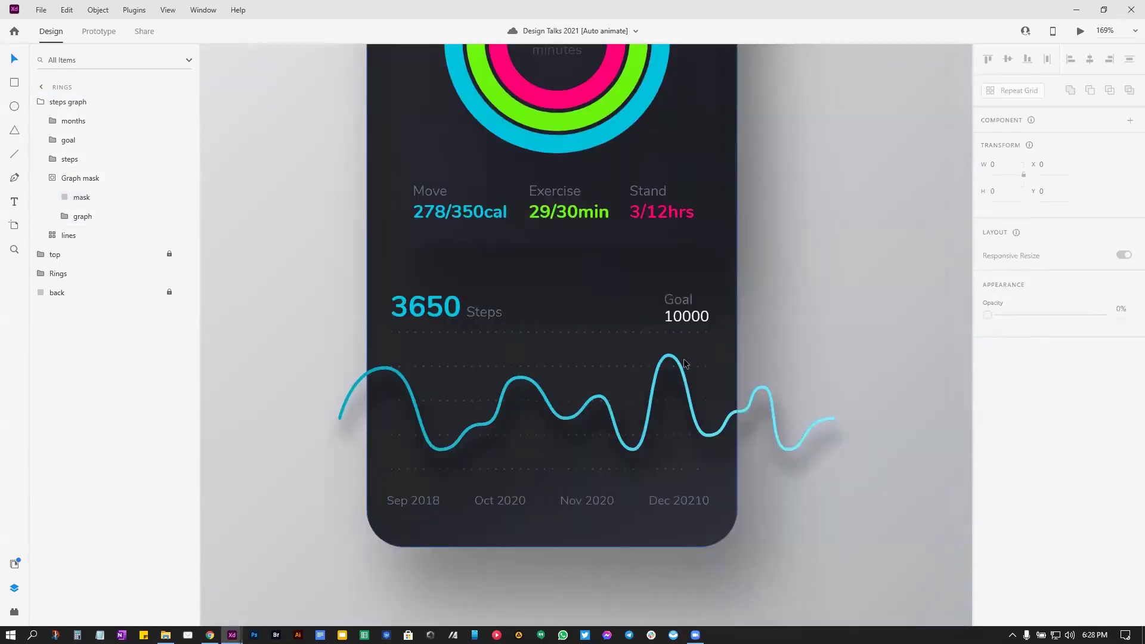
pyautogui.doubleClick(668, 358)
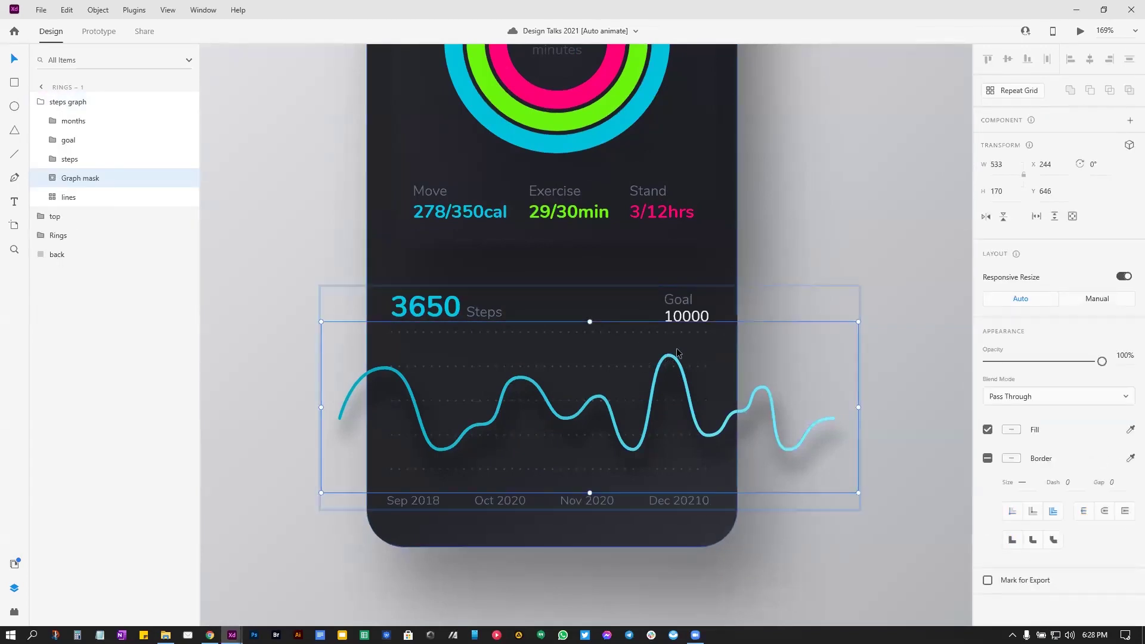
pyautogui.moveTo(590, 330); pyautogui.dragTo(590, 351)
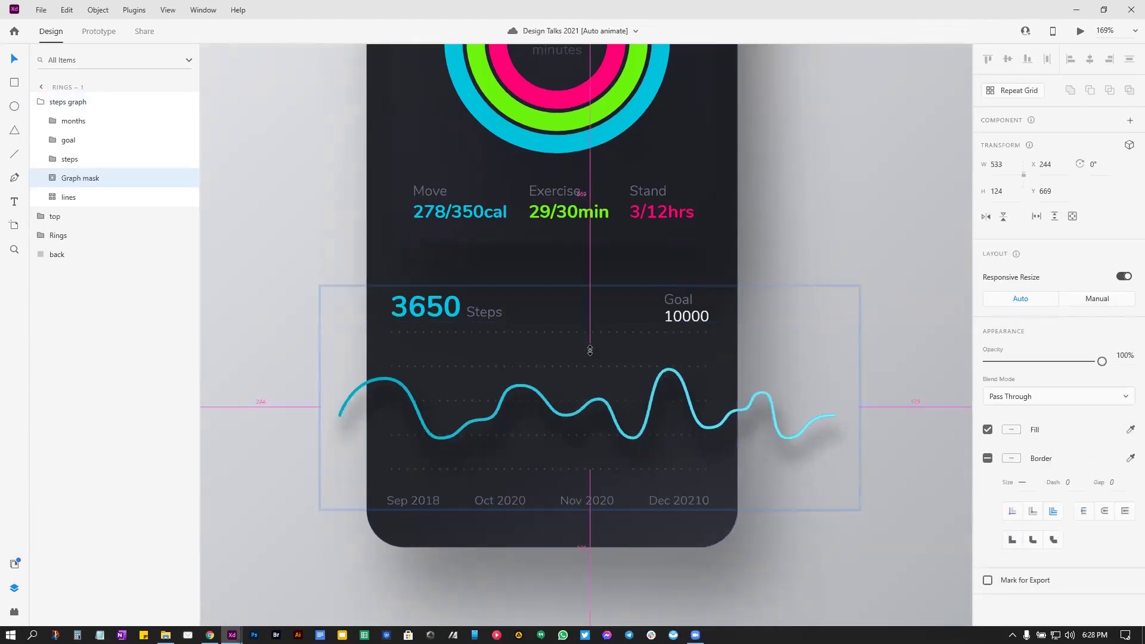
pyautogui.moveTo(596, 404); pyautogui.dragTo(596, 405)
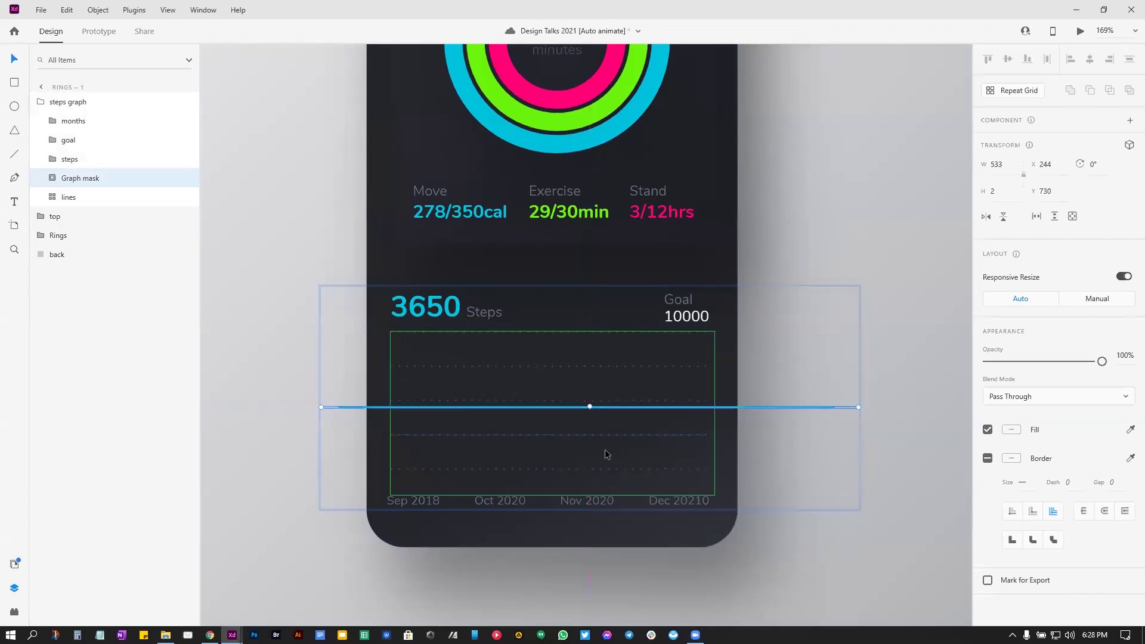
pyautogui.hotkey('ctrl', 'z')
pyautogui.hotkey('ctrl', '0')
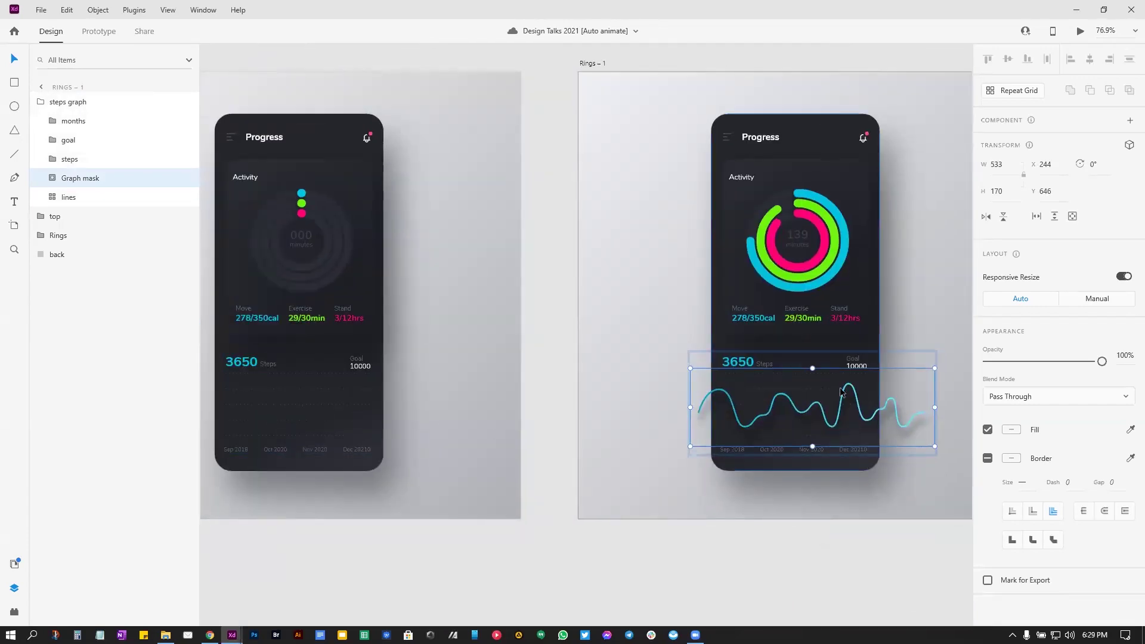
# Step: Compare the steps graph on Rings and Rings – 1, preview the transition from the Rings artboard, and close the preview
pyautogui.scroll(3, 371, 401)
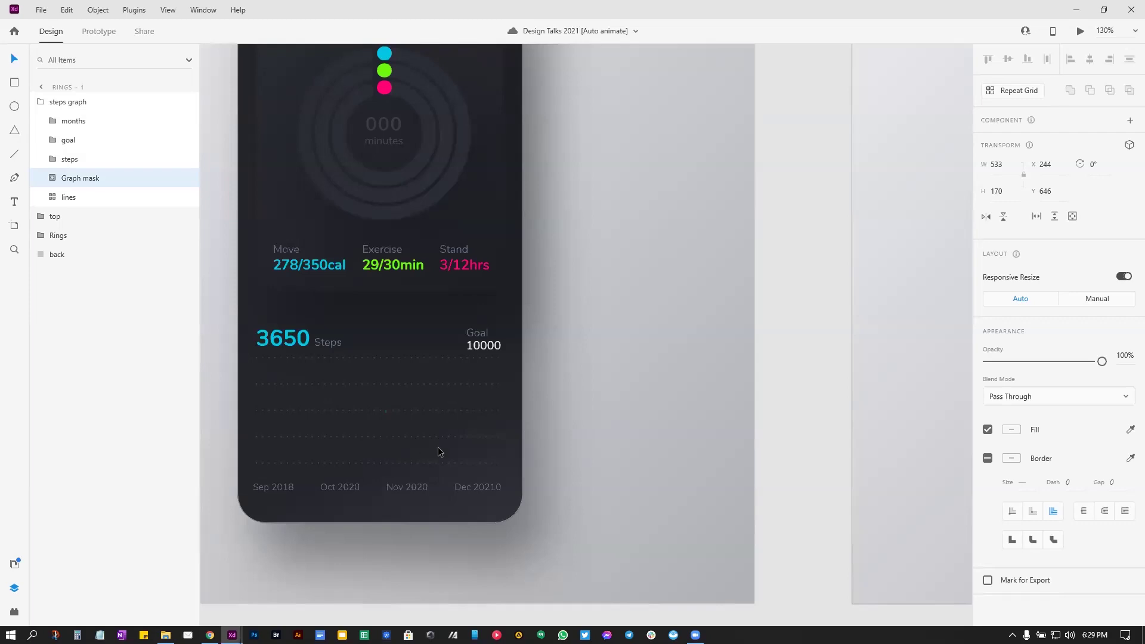
pyautogui.hscroll(8, 437, 451)
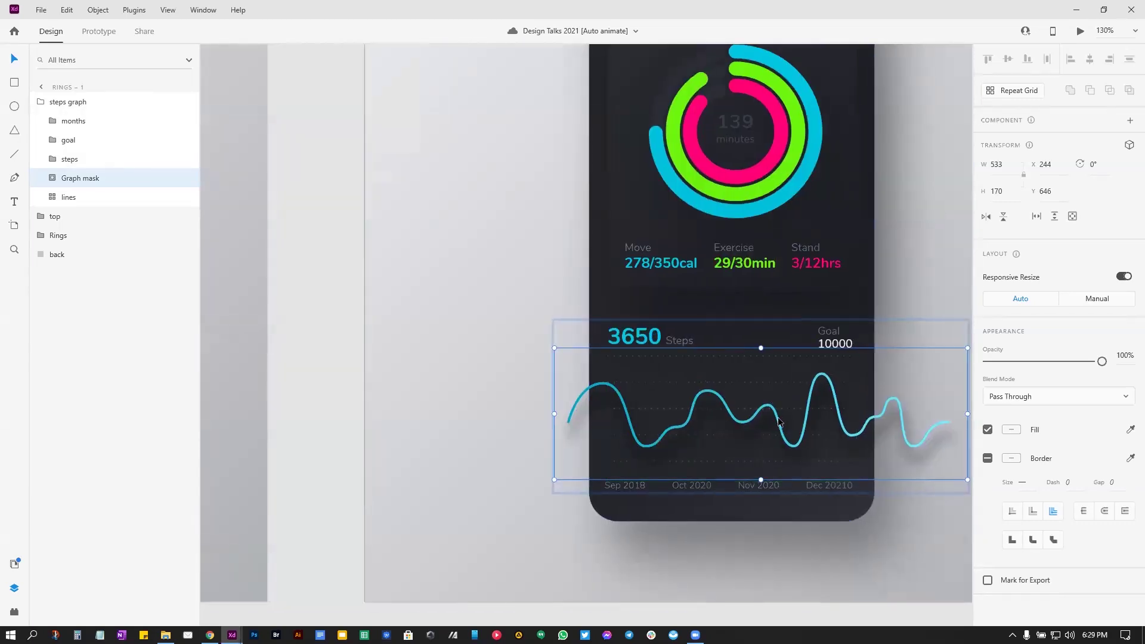
pyautogui.scroll(-3, 762, 414)
pyautogui.moveTo(667, 377); pyautogui.dragTo(879, 411)
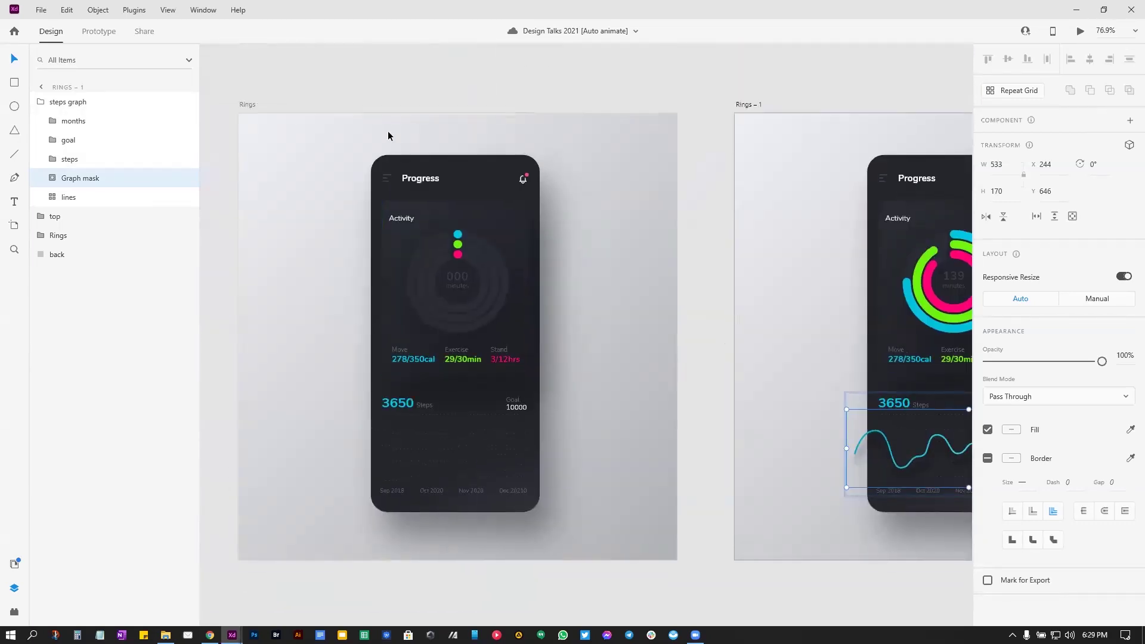
pyautogui.click(240, 108)
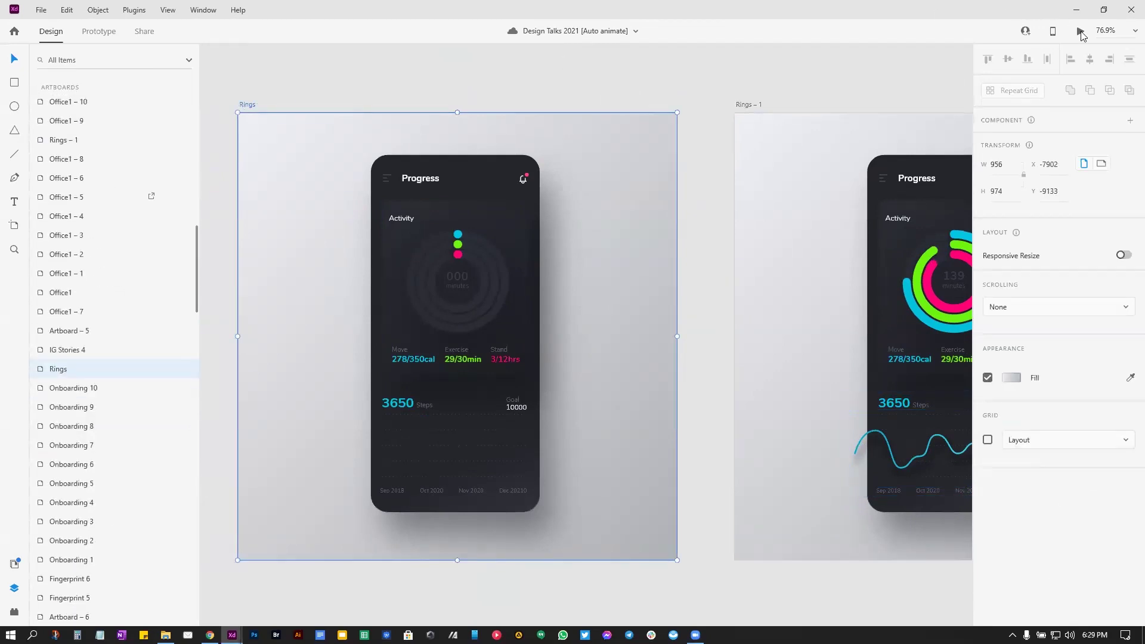
pyautogui.click(1080, 30)
pyautogui.moveTo(532, 27); pyautogui.dragTo(567, 26)
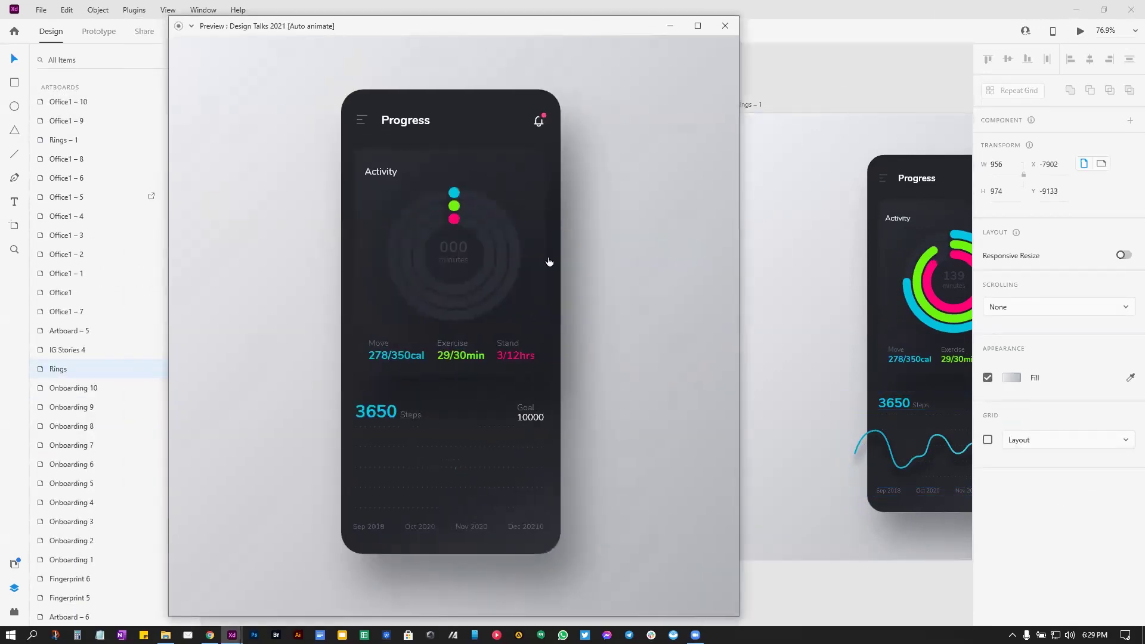
pyautogui.click(559, 296)
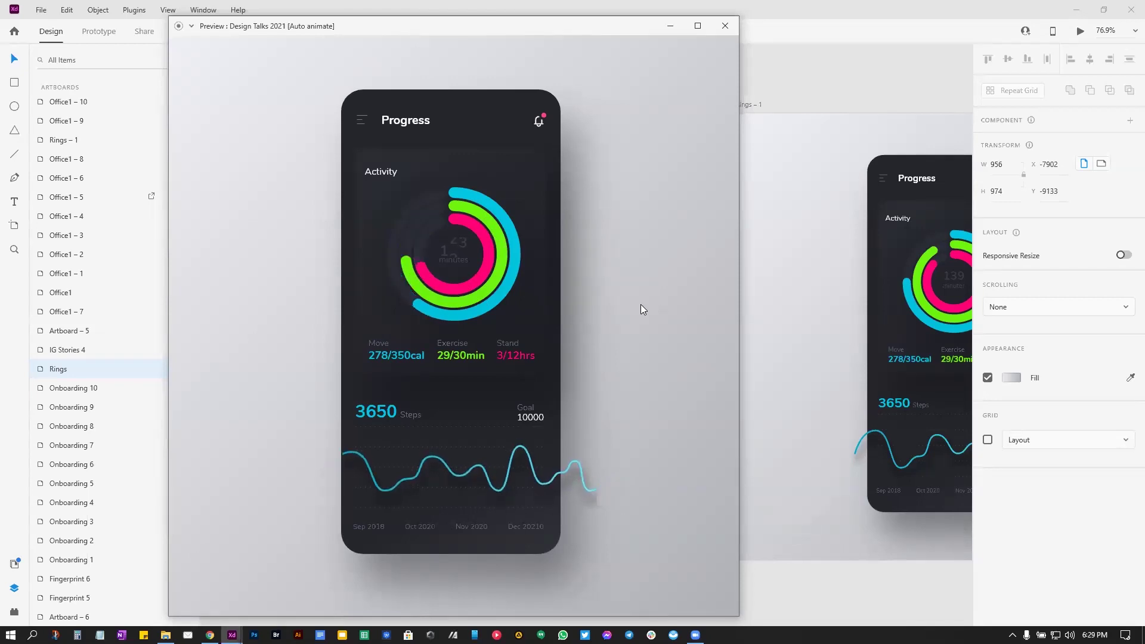
pyautogui.click(725, 25)
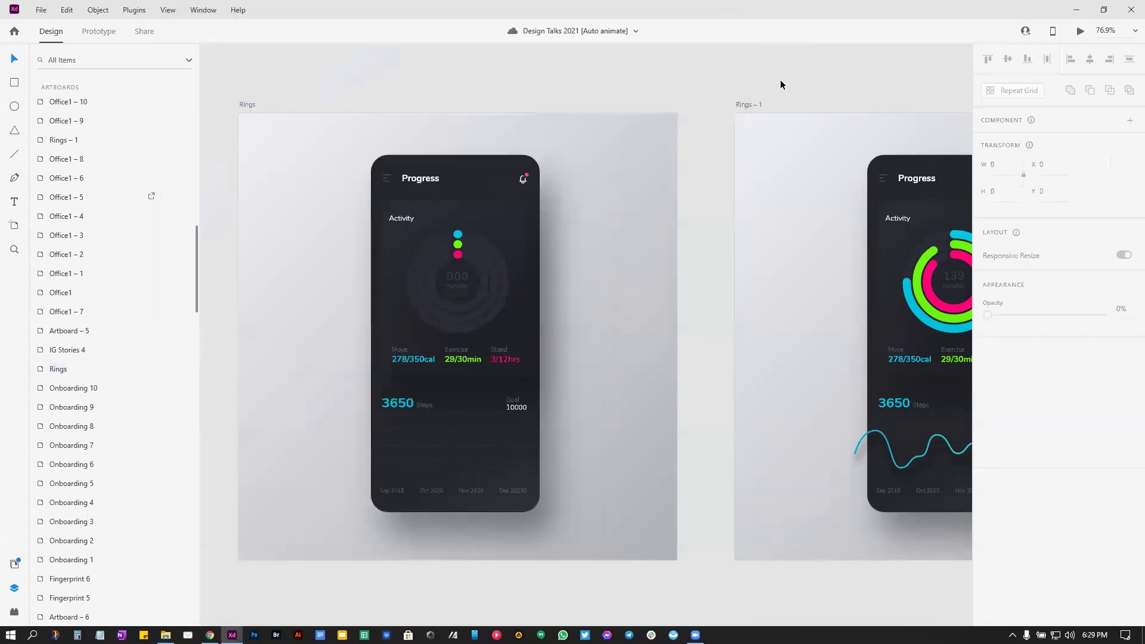
# Step: Preview the Touch ID payment animation starting from the Fingerprint 1 artboard, and return to the canvas
pyautogui.scroll(-10, 780, 84)
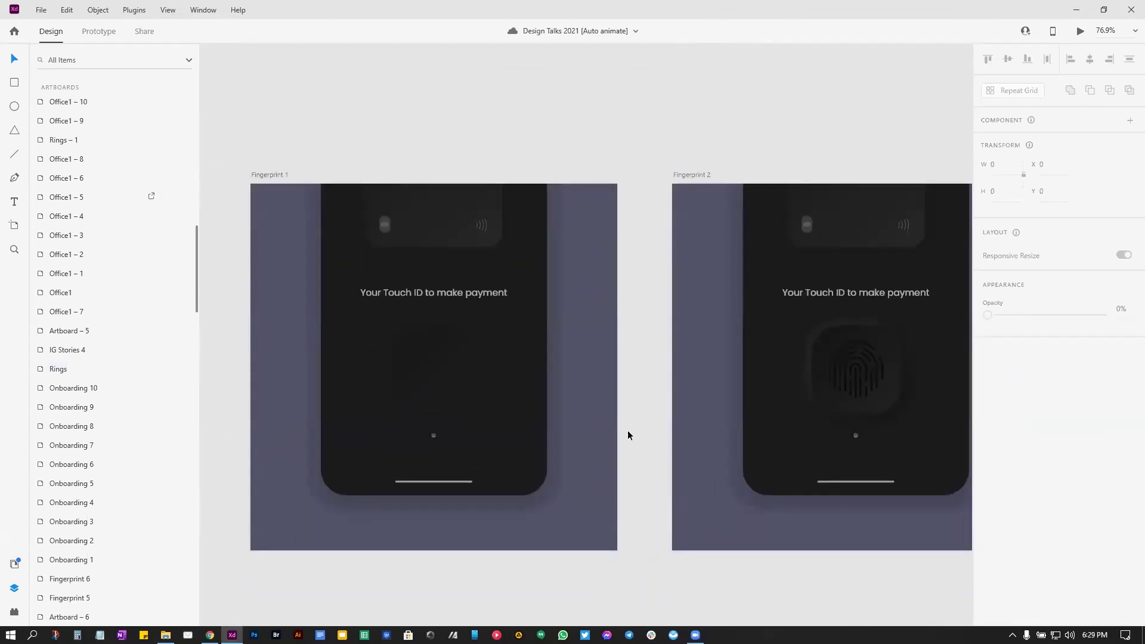
pyautogui.hscroll(10, 628, 436)
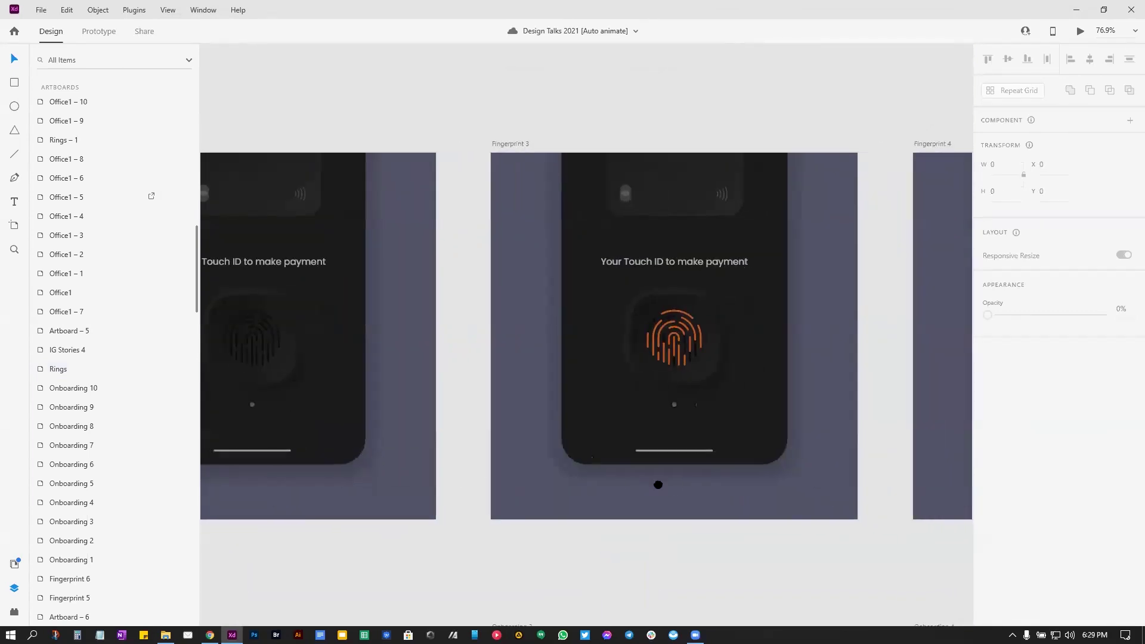
pyautogui.hscroll(-10, 658, 485)
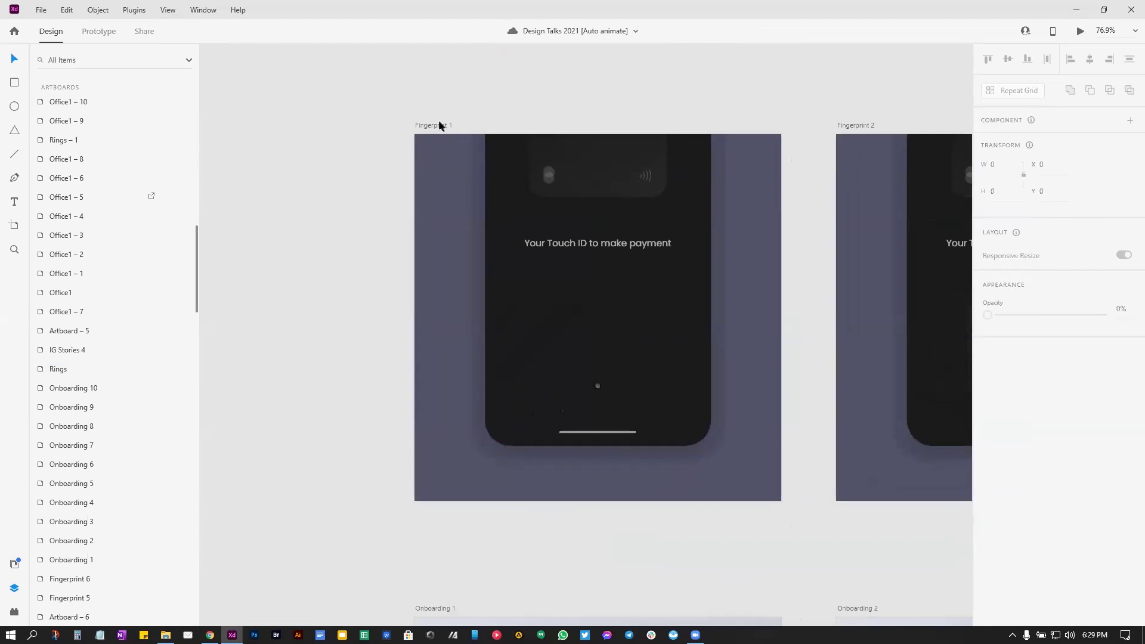
pyautogui.click(436, 126)
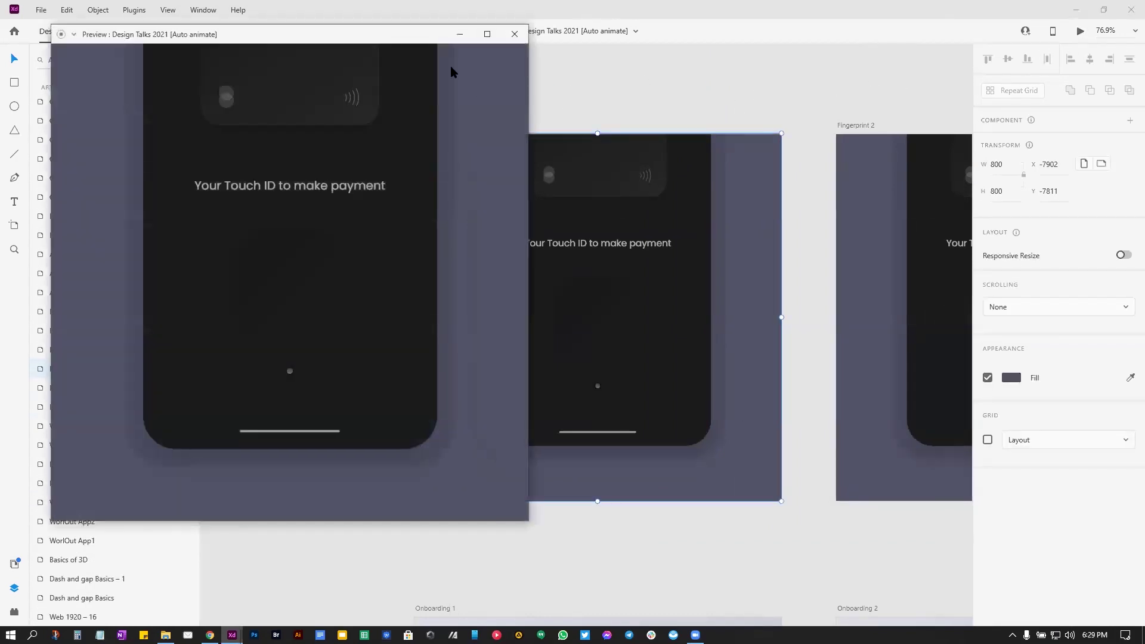
pyautogui.moveTo(437, 40); pyautogui.dragTo(692, 38)
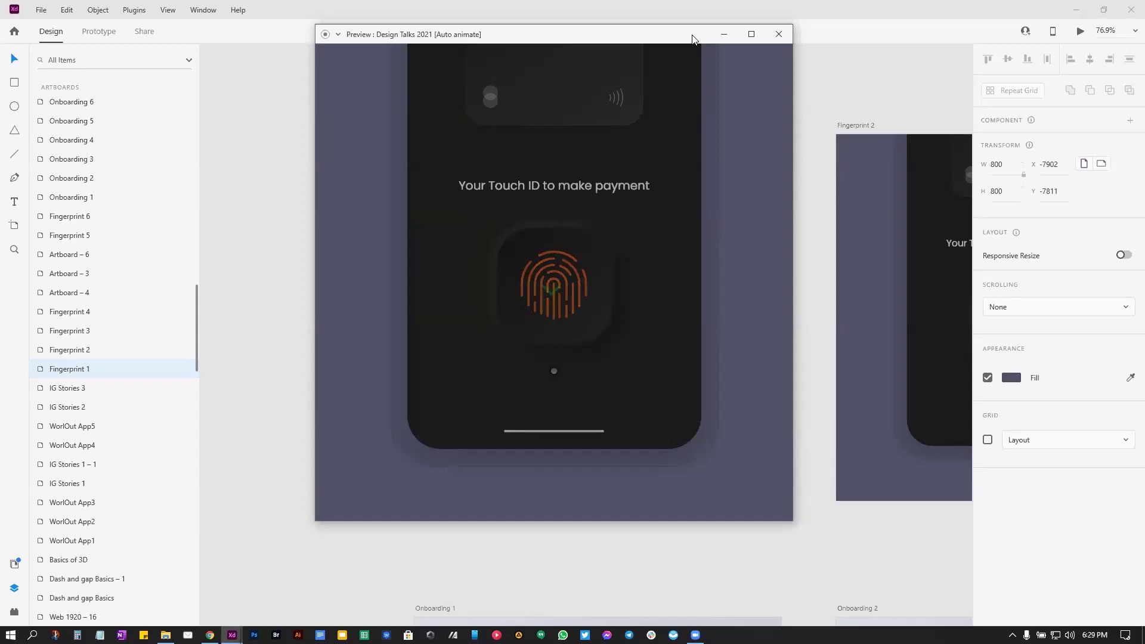
pyautogui.click(813, 186)
# Step: Try changing the border dash of Path 13 in the Scanning group on Fingerprint 3, and undo the change
pyautogui.moveTo(886, 303); pyautogui.dragTo(474, 286)
pyautogui.hscroll(10, 537, 311)
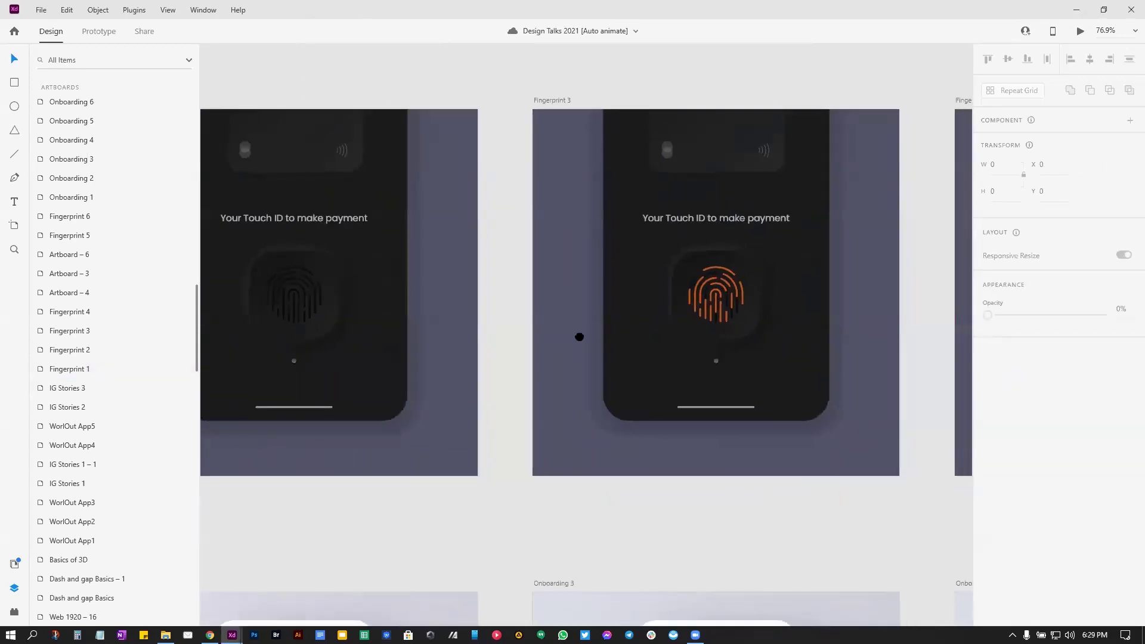
pyautogui.scroll(3, 670, 280)
pyautogui.scroll(8, 669, 280)
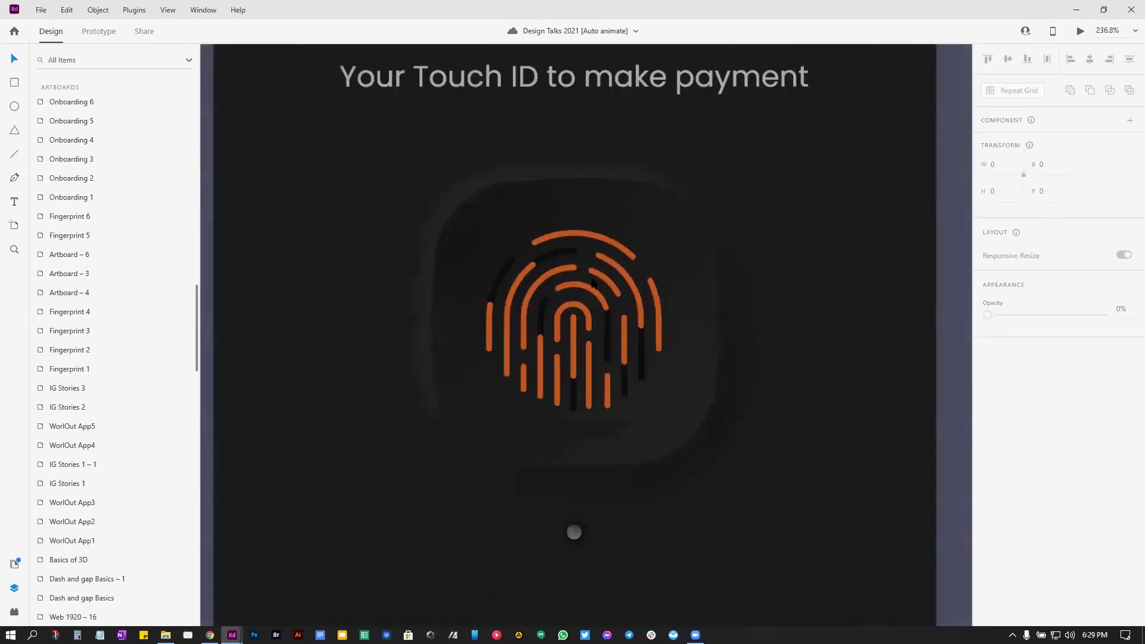
pyautogui.click(634, 245)
pyautogui.doubleClick(635, 249)
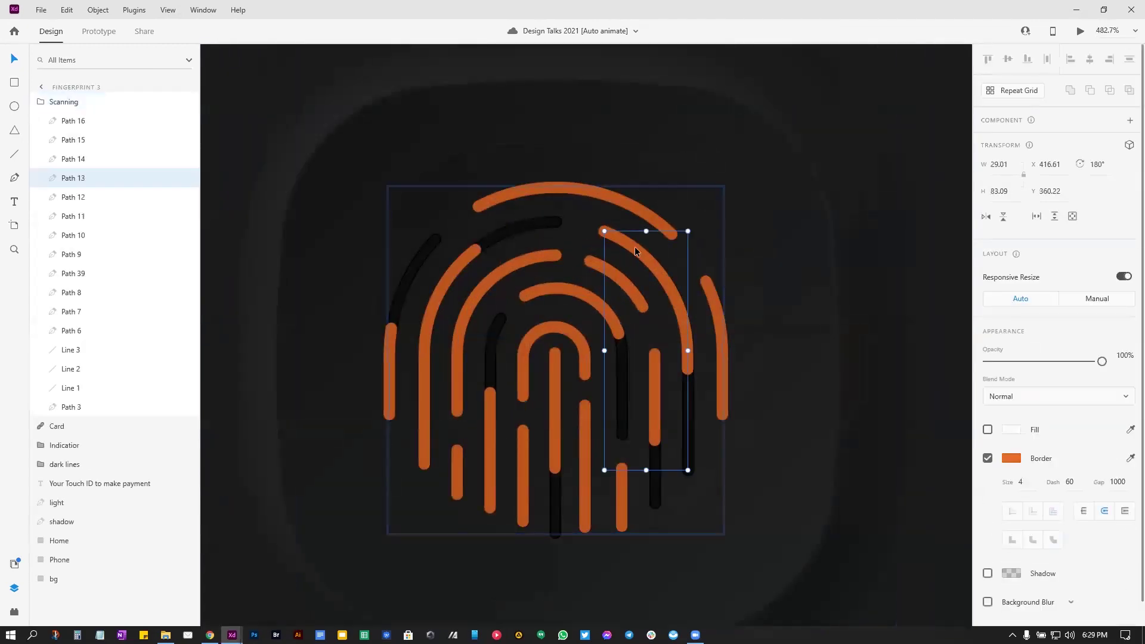
pyautogui.doubleClick(635, 250)
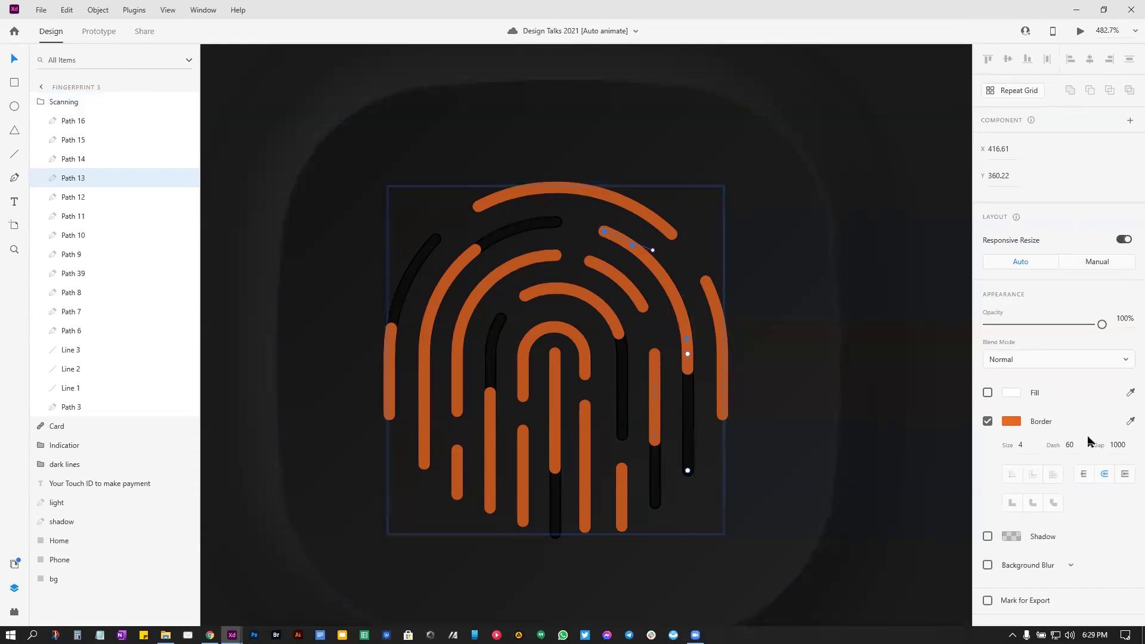
pyautogui.moveTo(1071, 442); pyautogui.dragTo(1075, 569)
pyautogui.hotkey('ctrl', 'z')
# Step: Compare the fingerprint strokes on the Fingerprint 3 and Fingerprint 4 artboards
pyautogui.scroll(-8, 696, 448)
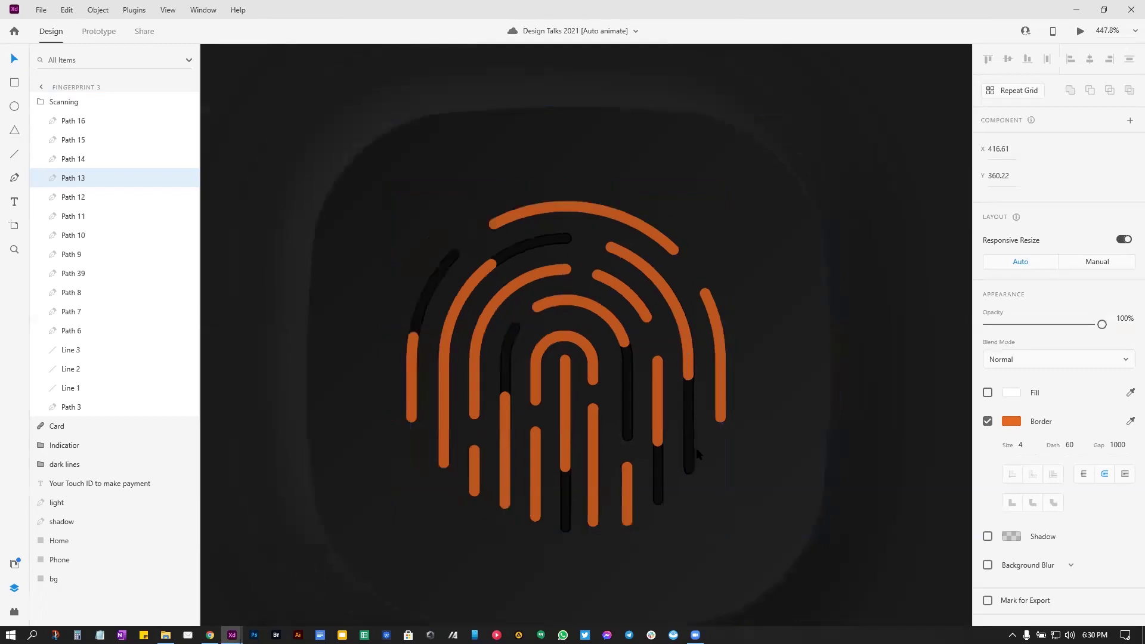
pyautogui.scroll(-3, 612, 417)
pyautogui.scroll(1, 682, 390)
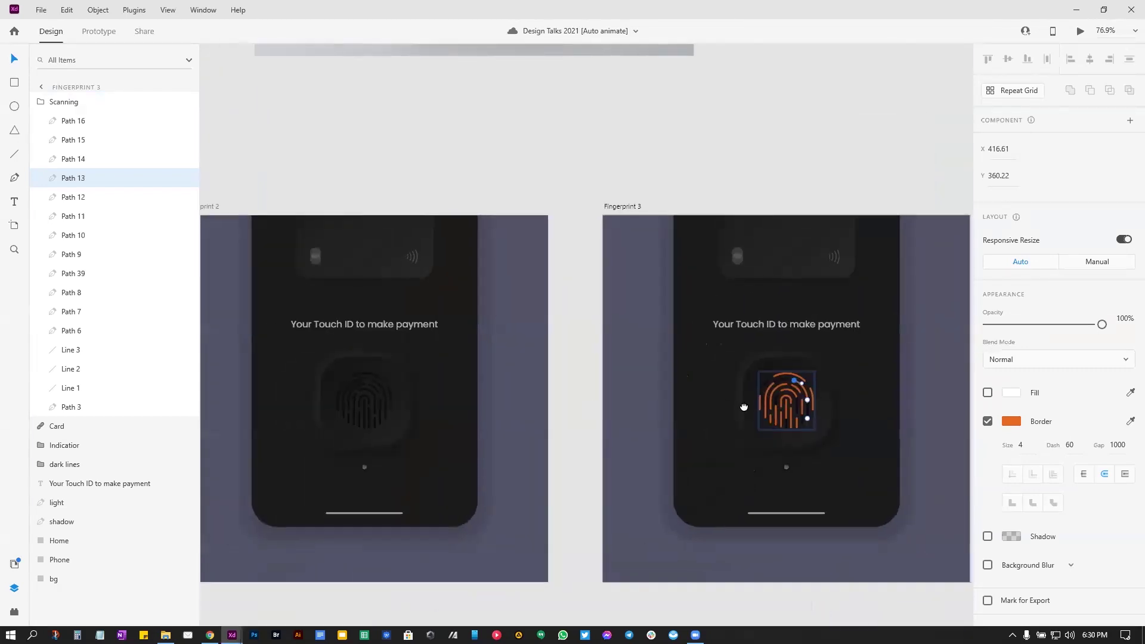
pyautogui.moveTo(683, 390); pyautogui.dragTo(280, 378)
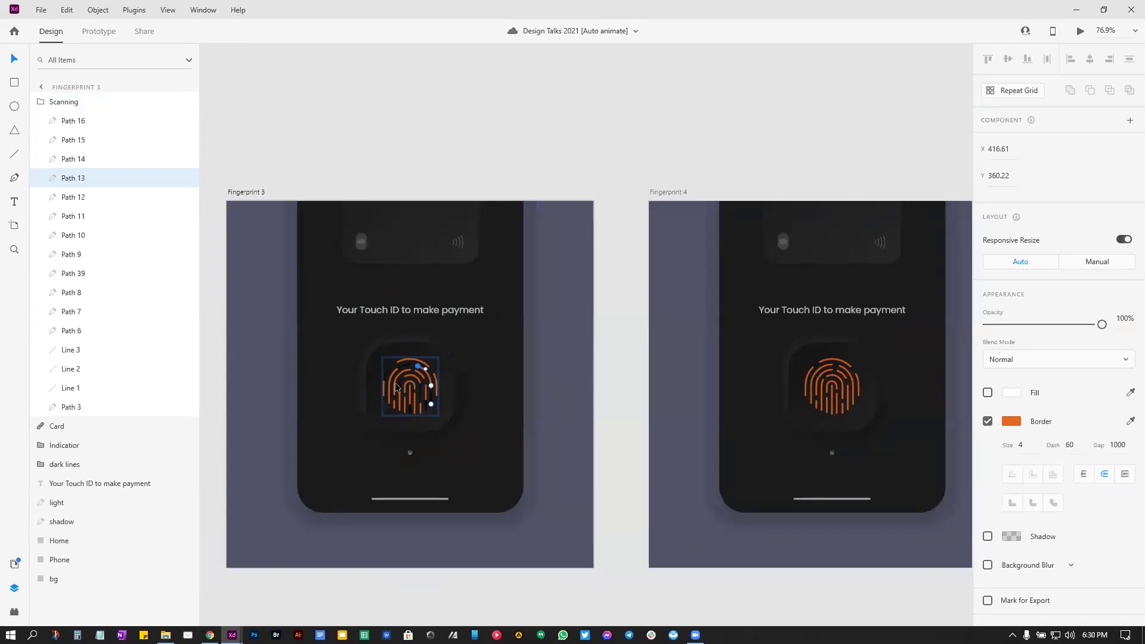
pyautogui.scroll(3, 394, 387)
pyautogui.moveTo(968, 426); pyautogui.dragTo(465, 394)
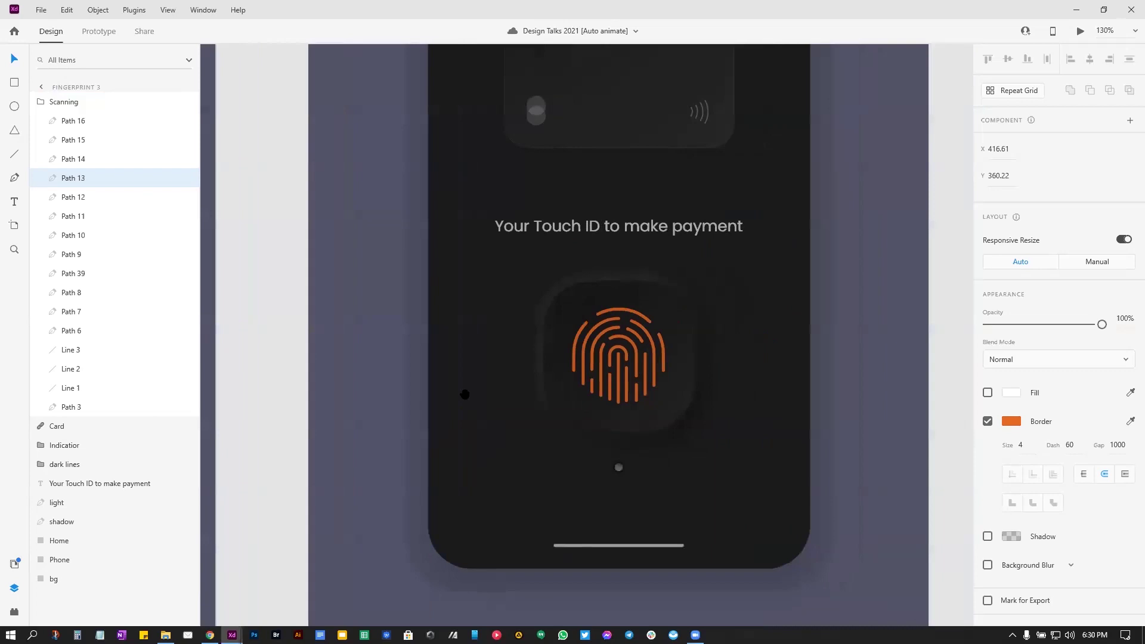
pyautogui.scroll(3, 637, 349)
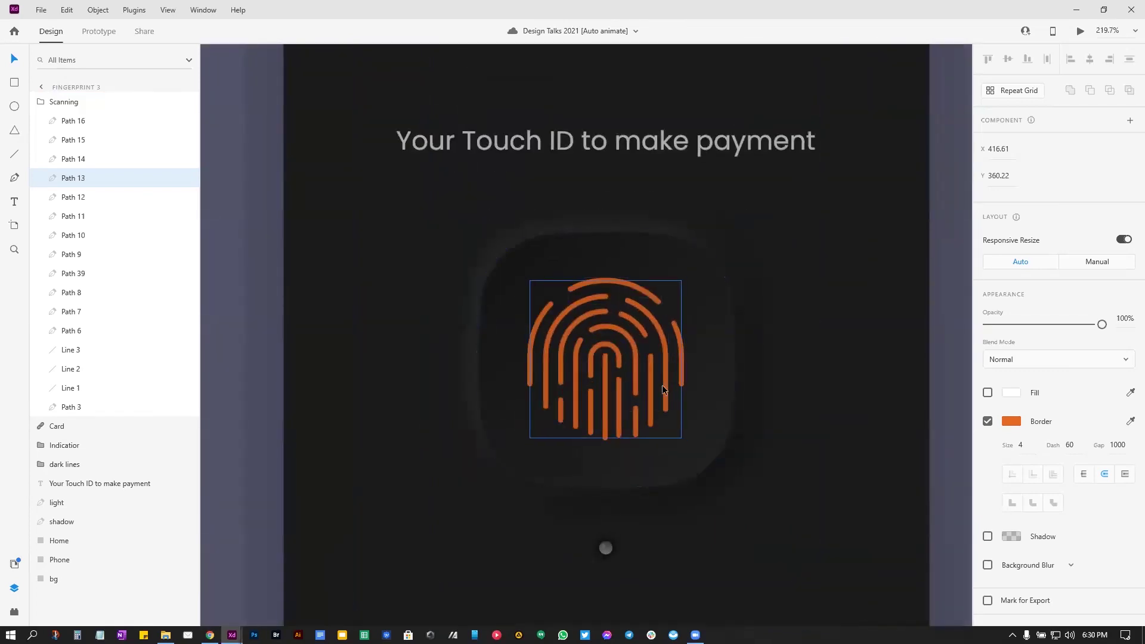
pyautogui.scroll(-6, 663, 375)
# Step: Try a border dash of 35 on the green Tick in Fingerprint 5, and set its dash to 0
pyautogui.moveTo(578, 367); pyautogui.dragTo(287, 327)
pyautogui.moveTo(569, 394); pyautogui.dragTo(508, 387)
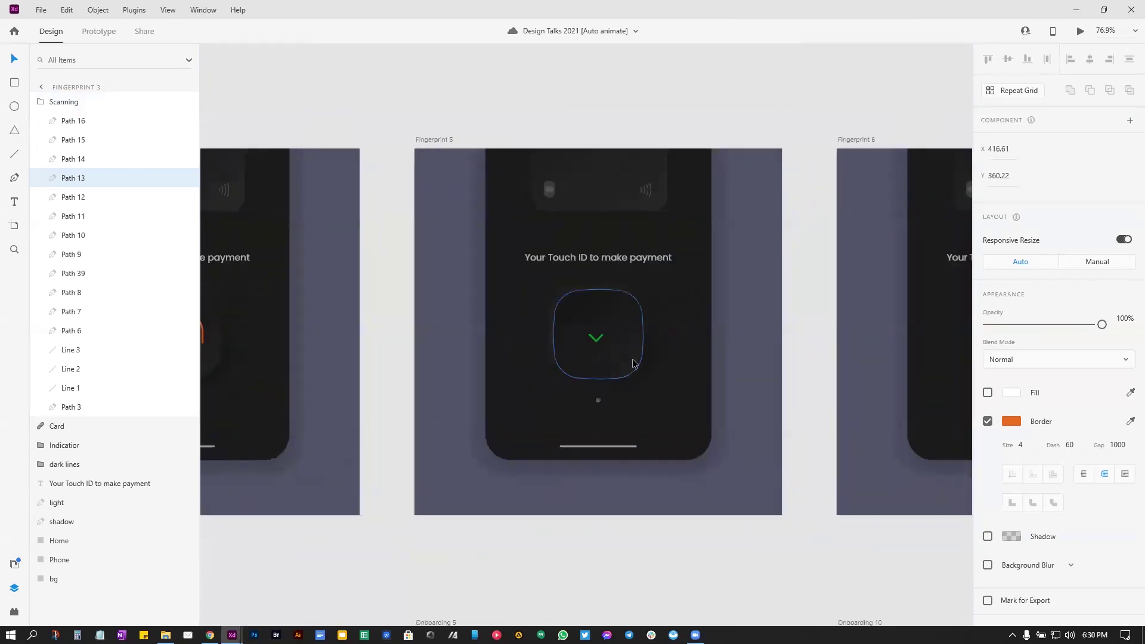
pyautogui.moveTo(726, 371); pyautogui.dragTo(621, 400)
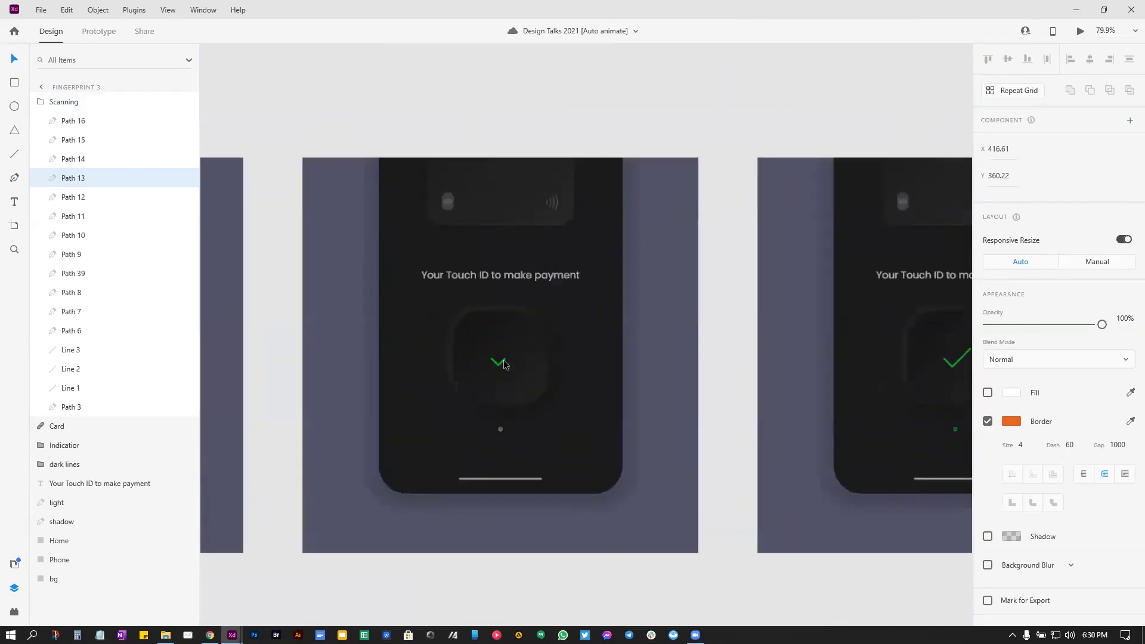
pyautogui.scroll(5, 496, 358)
pyautogui.click(500, 366)
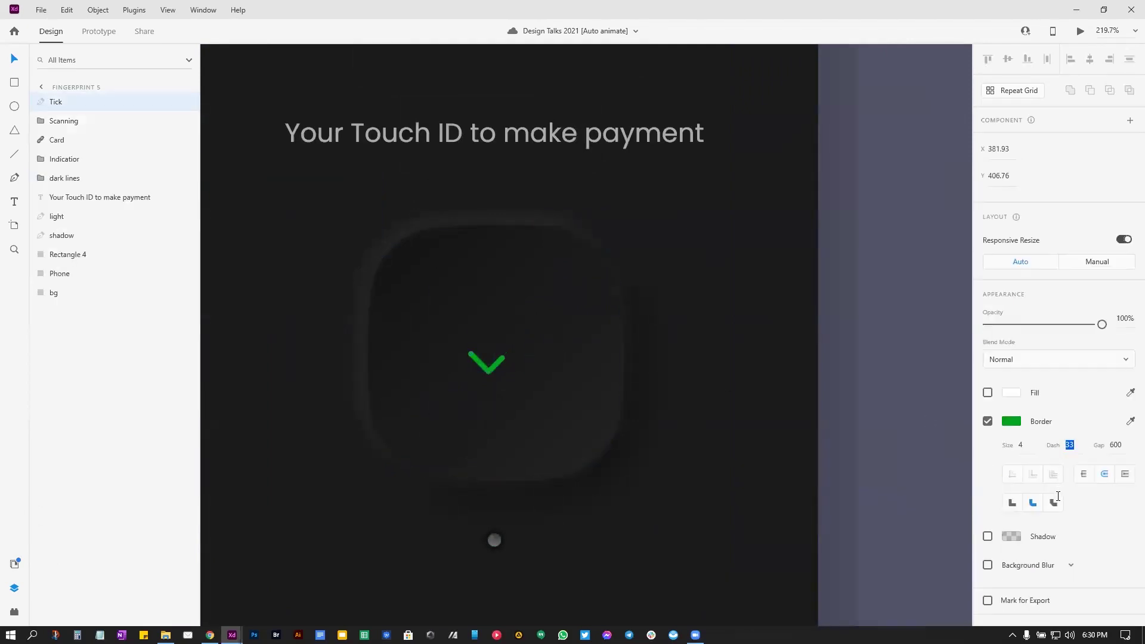
pyautogui.write('49')
pyautogui.press('Return')
pyautogui.write('35')
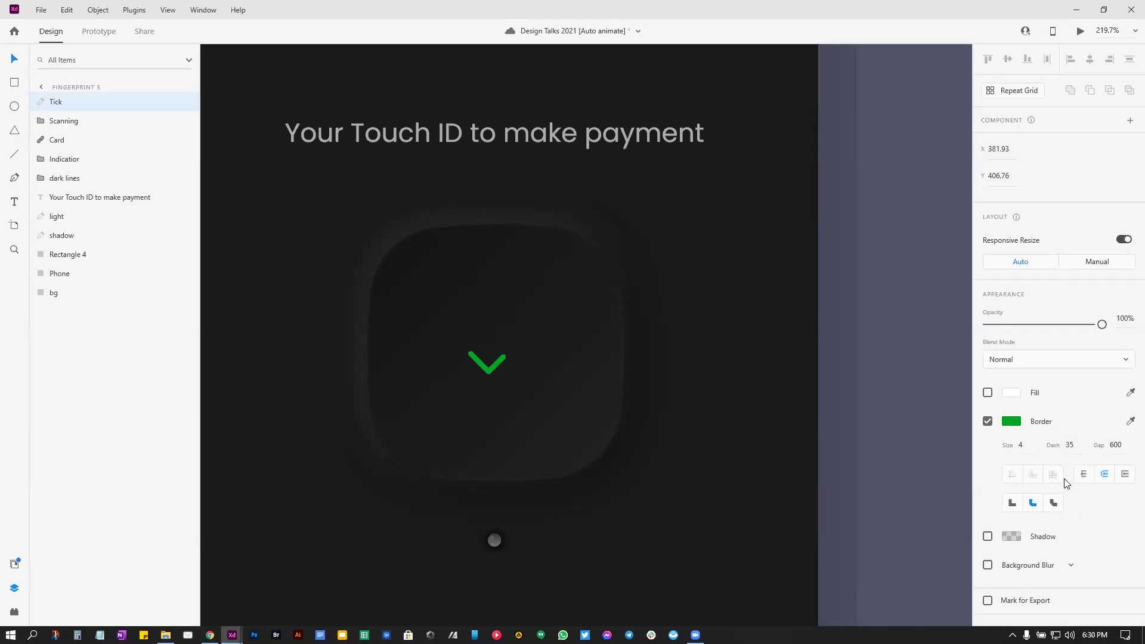
pyautogui.moveTo(1071, 443); pyautogui.dragTo(1073, 588)
# Step: Adjust the border dash of the green Tick on the Fingerprint 6 artboard to 91
pyautogui.moveTo(786, 407); pyautogui.dragTo(598, 404)
pyautogui.moveTo(871, 427); pyautogui.dragTo(551, 427)
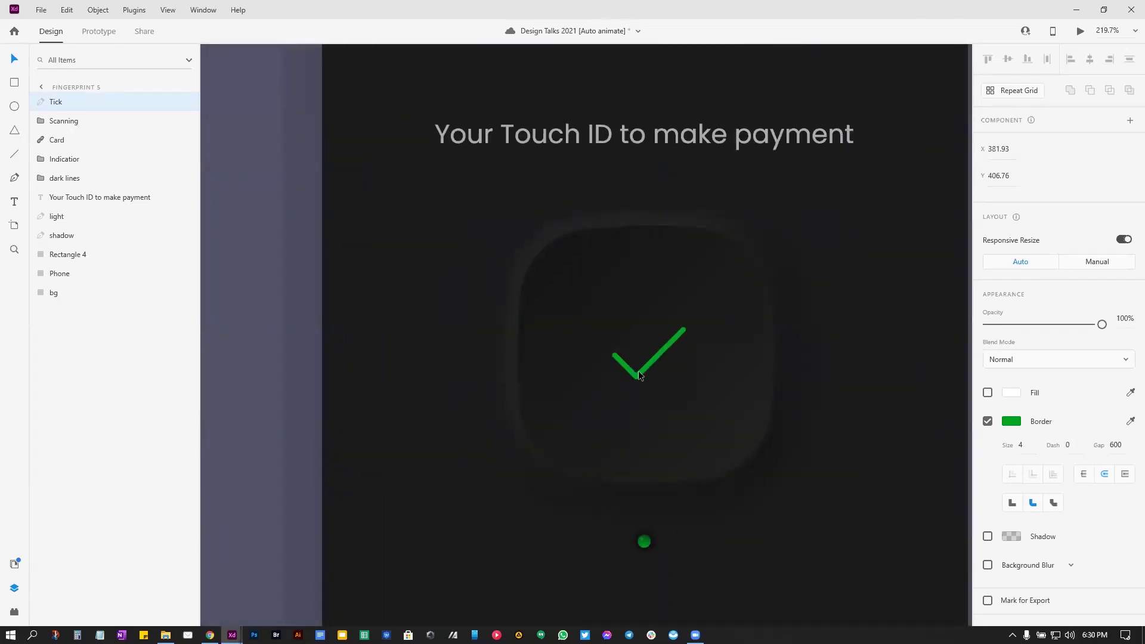
pyautogui.click(640, 375)
pyautogui.doubleClick(661, 356)
pyautogui.click(1074, 444)
pyautogui.write('57')
pyautogui.press('Return')
# Step: Return to the Fingerprint 1 artboard, start a prototype preview, and close it
pyautogui.scroll(-8, 801, 419)
pyautogui.moveTo(463, 297); pyautogui.dragTo(769, 248)
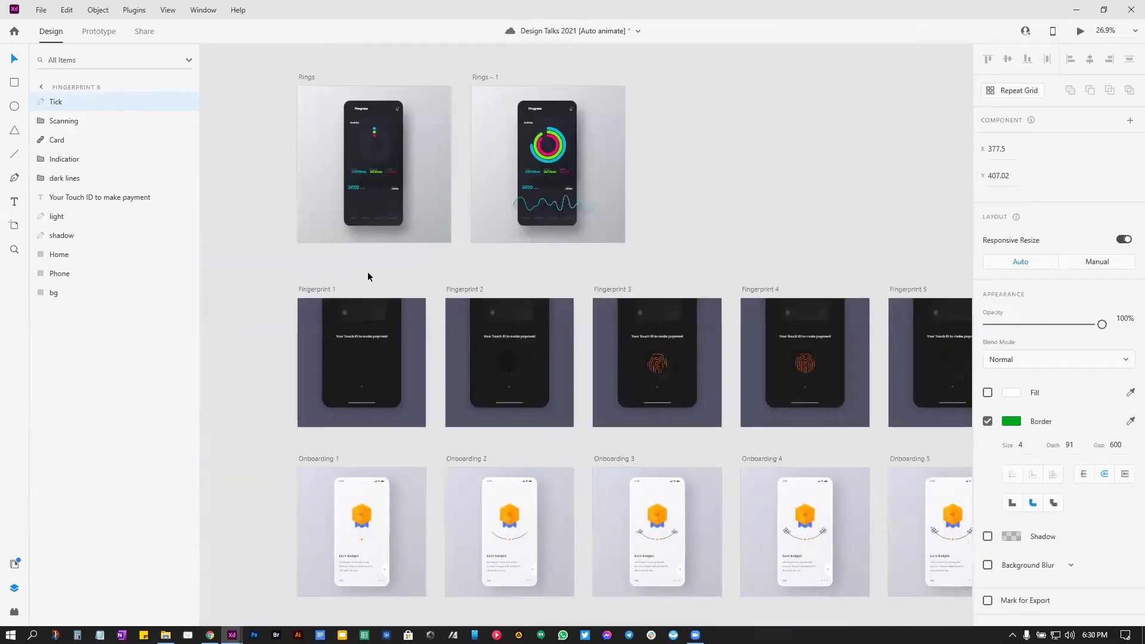
pyautogui.scroll(2, 368, 273)
pyautogui.click(280, 303)
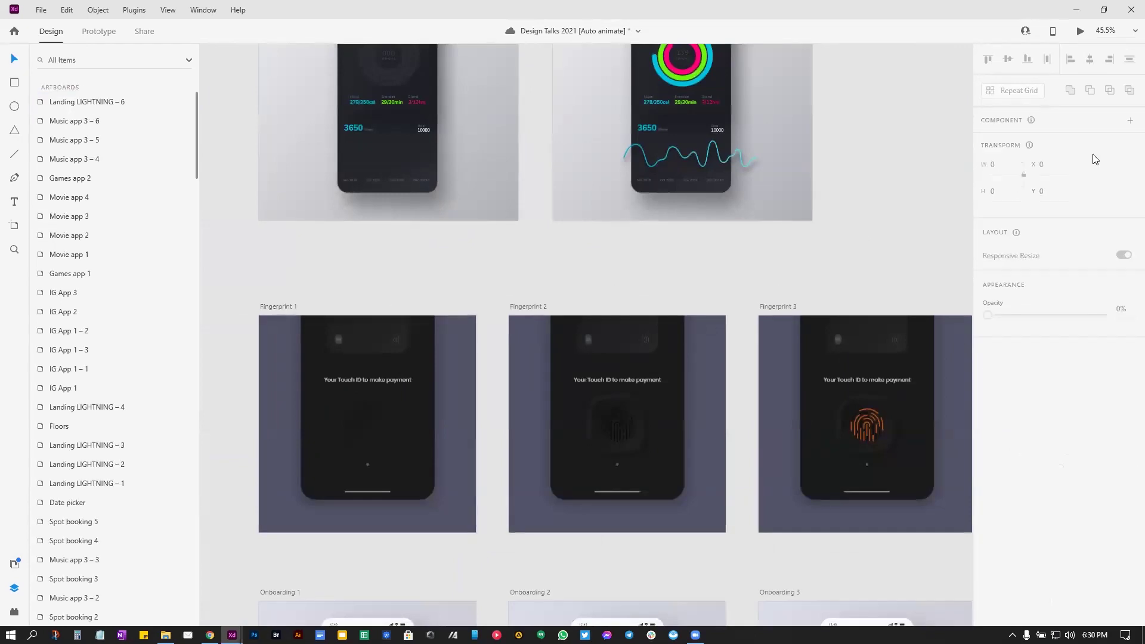
pyautogui.click(1081, 32)
pyautogui.click(779, 34)
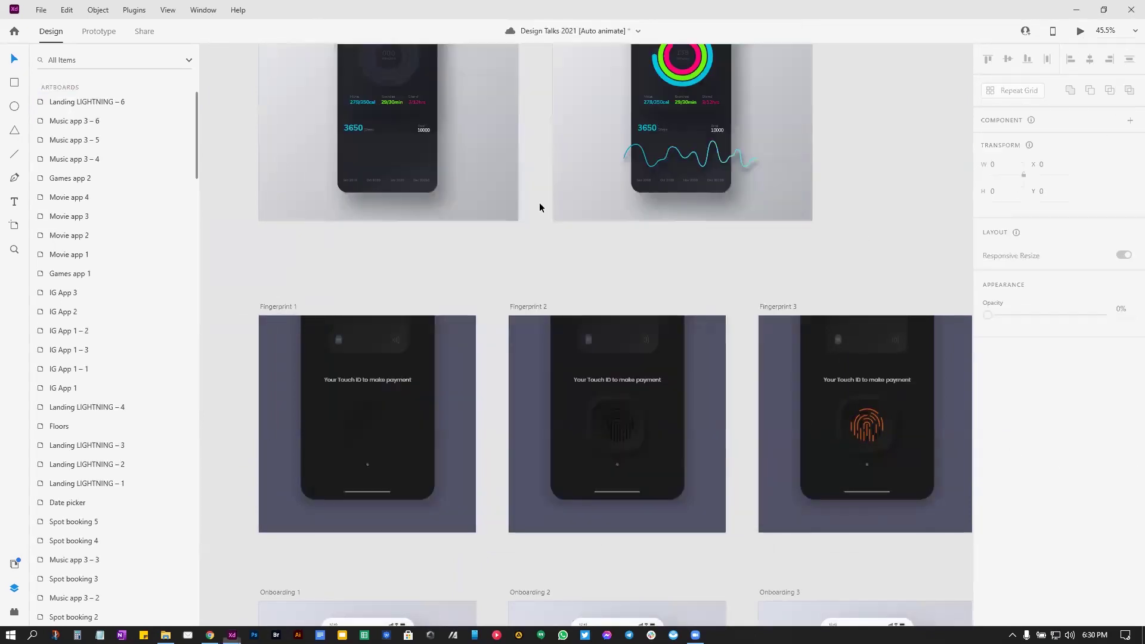
# Step: Preview the Fingerprint 1 prototype animation, close the preview, and clear the selection
pyautogui.click(388, 313)
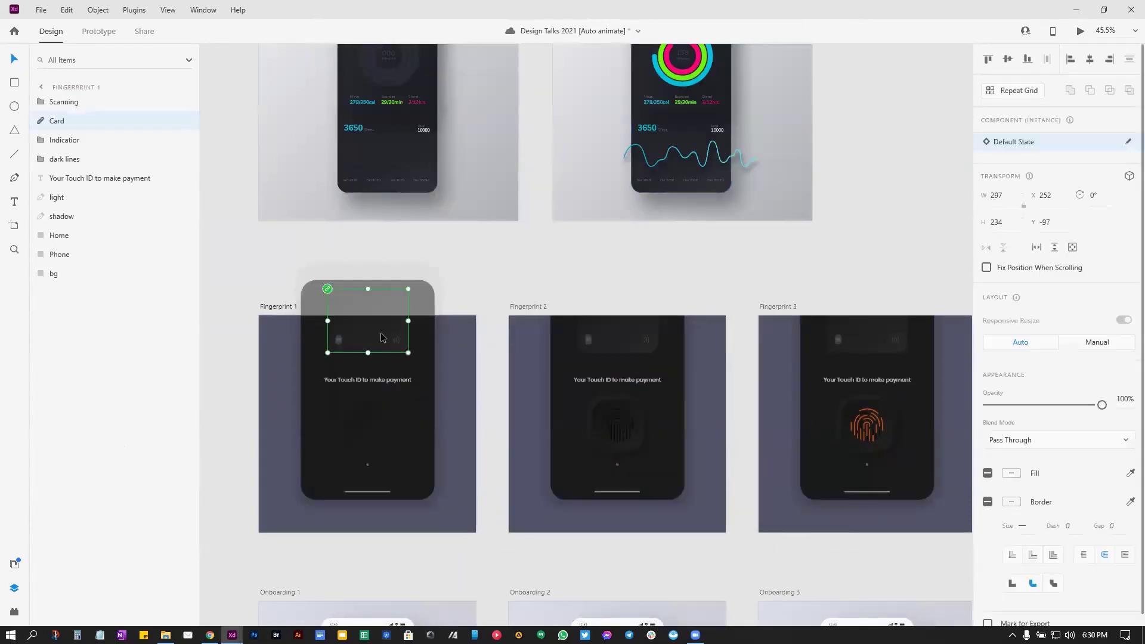
pyautogui.click(1079, 32)
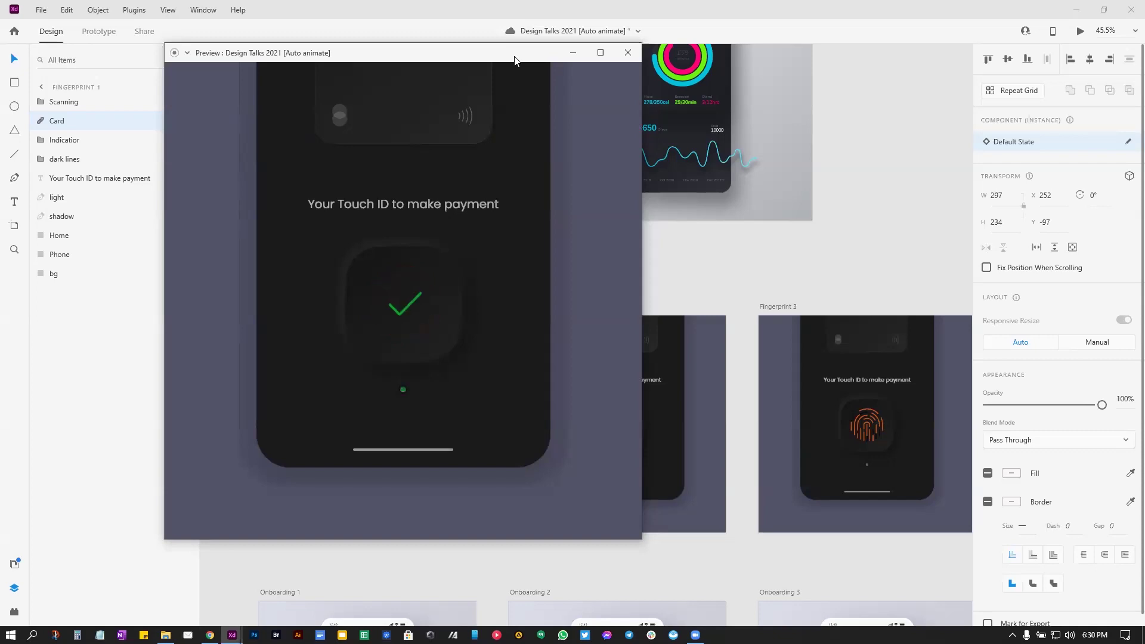
pyautogui.click(625, 52)
pyautogui.click(590, 248)
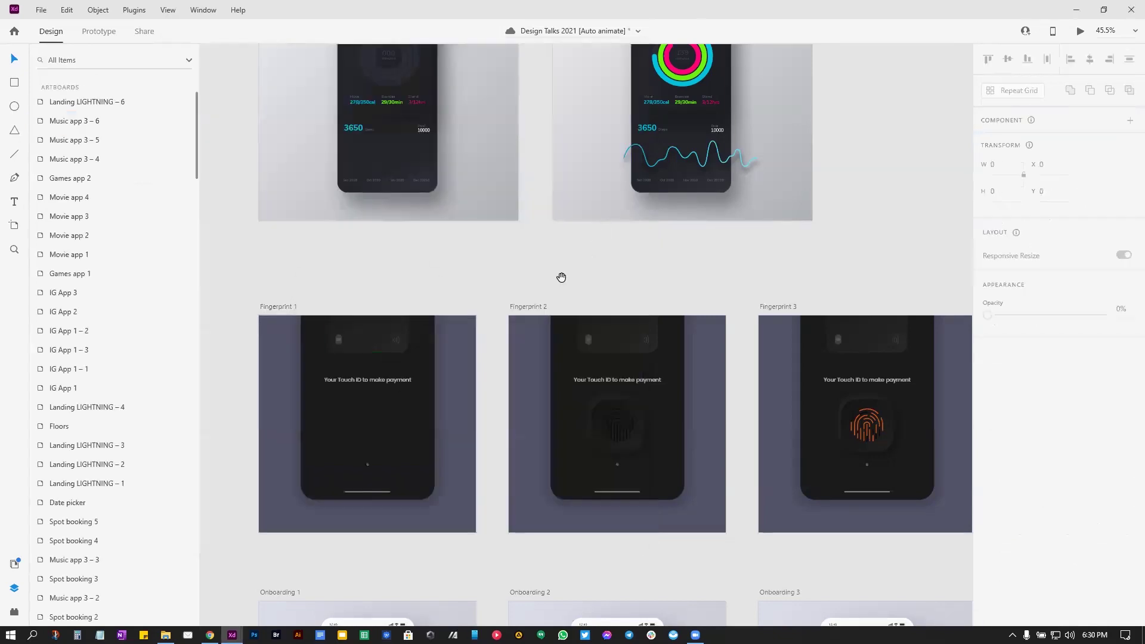
# Step: Select the Onboarding 1 artboard, preview its prototype, and place the preview window beside the artboard
pyautogui.scroll(-5, 555, 286)
pyautogui.hscroll(-1, 554, 287)
pyautogui.scroll(-3, 547, 274)
pyautogui.hscroll(-2, 572, 240)
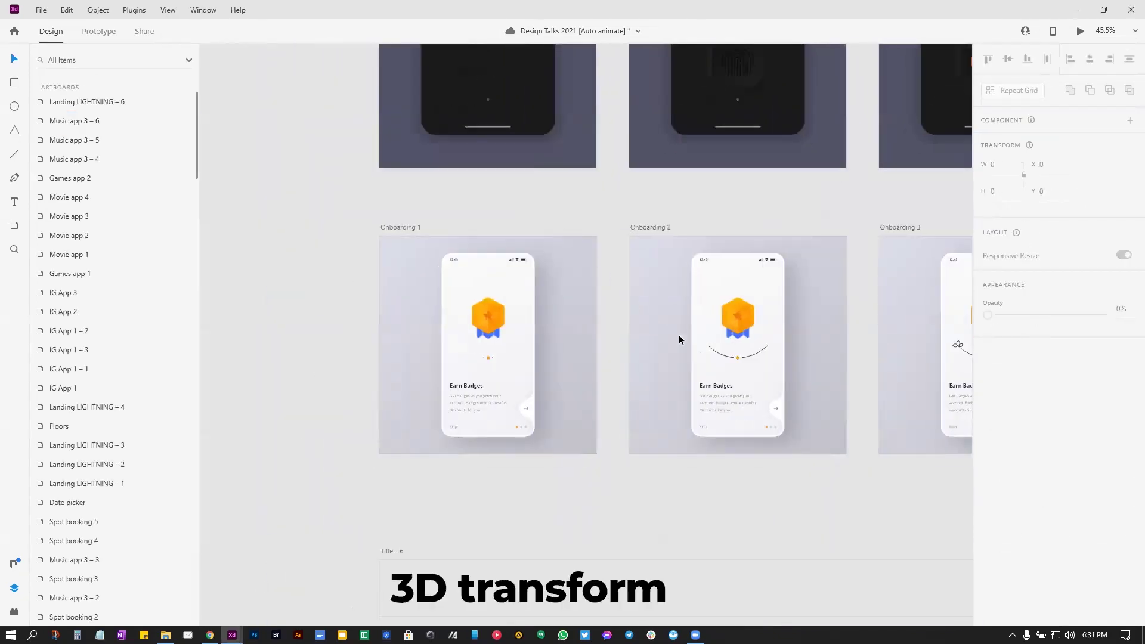
pyautogui.scroll(3, 511, 368)
pyautogui.hscroll(-5, 405, 221)
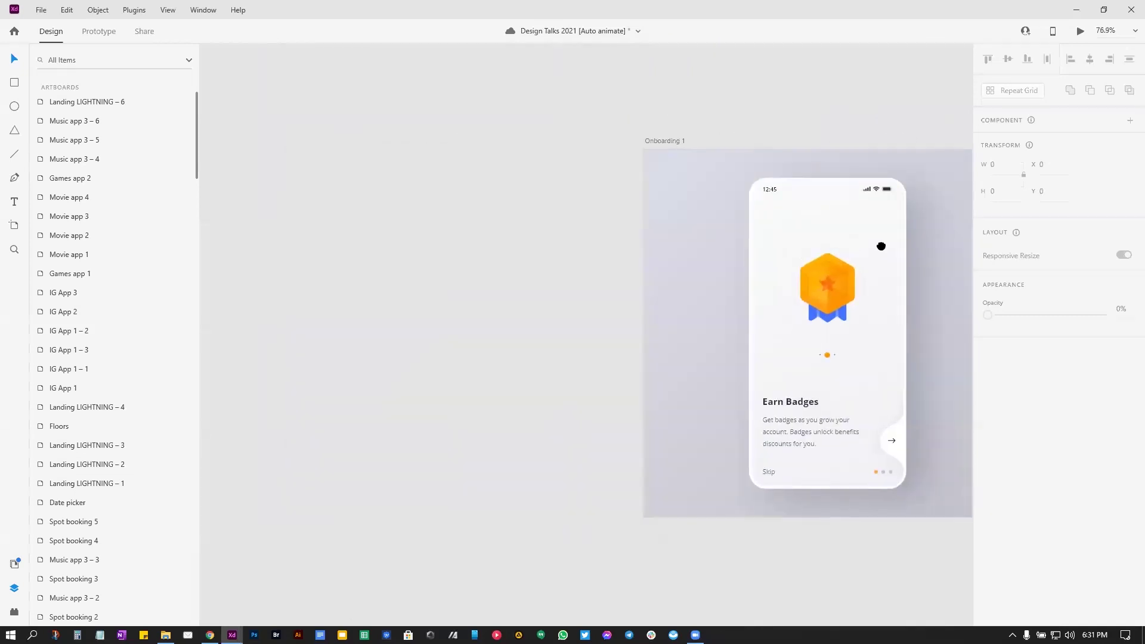
pyautogui.click(813, 138)
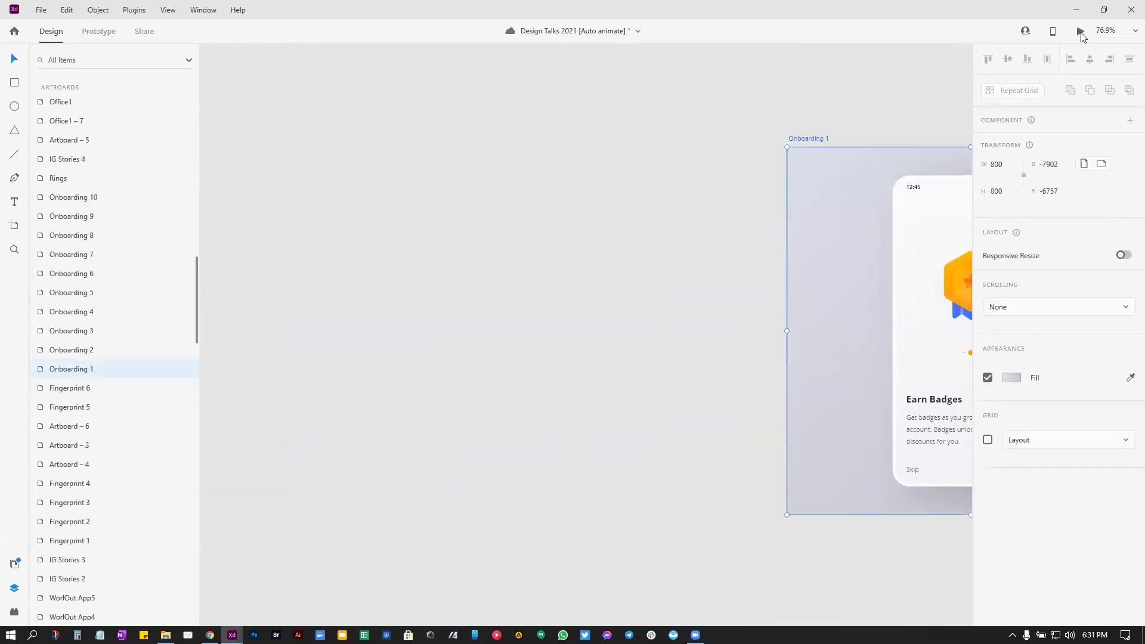
pyautogui.click(1080, 31)
pyautogui.moveTo(401, 34); pyautogui.dragTo(532, 40)
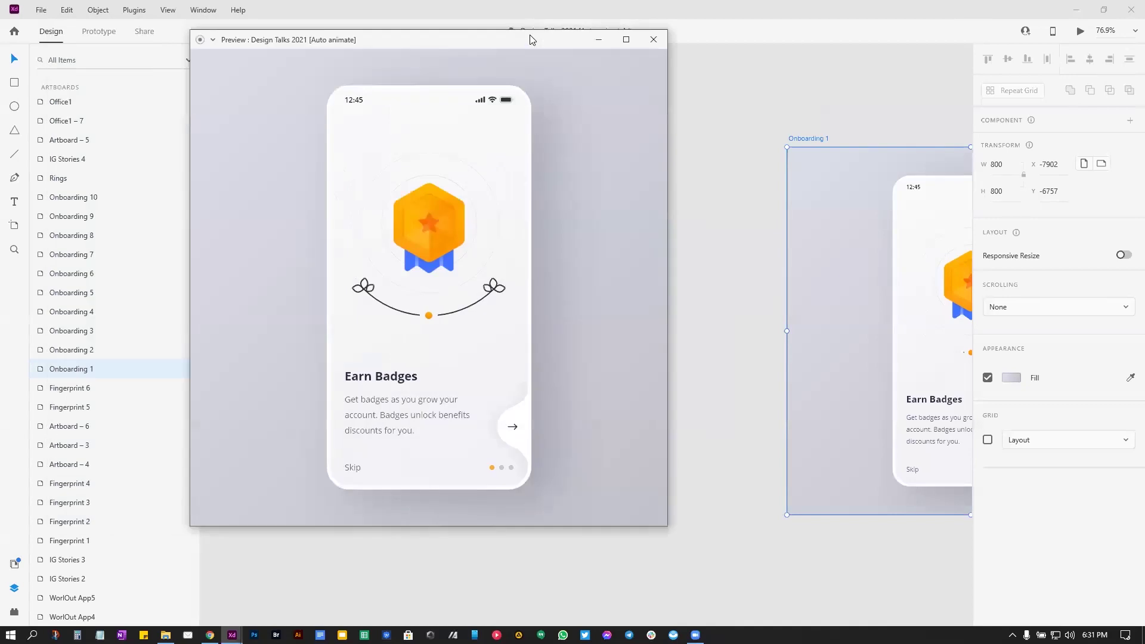
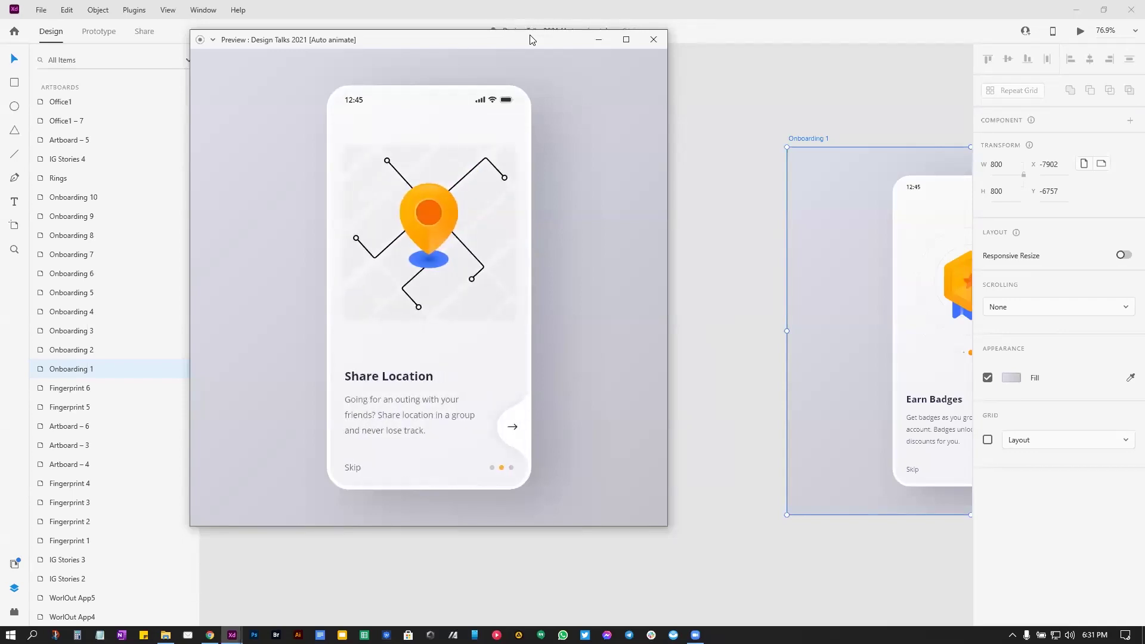
# Step: Close the prototype preview and select the right line beside the orange dot on the Onboarding 1 artboard
pyautogui.click(653, 39)
pyautogui.click(699, 180)
pyautogui.moveTo(841, 347); pyautogui.dragTo(415, 297)
pyautogui.moveTo(499, 323); pyautogui.dragTo(388, 339)
pyautogui.scroll(4, 421, 327)
pyautogui.scroll(3, 423, 329)
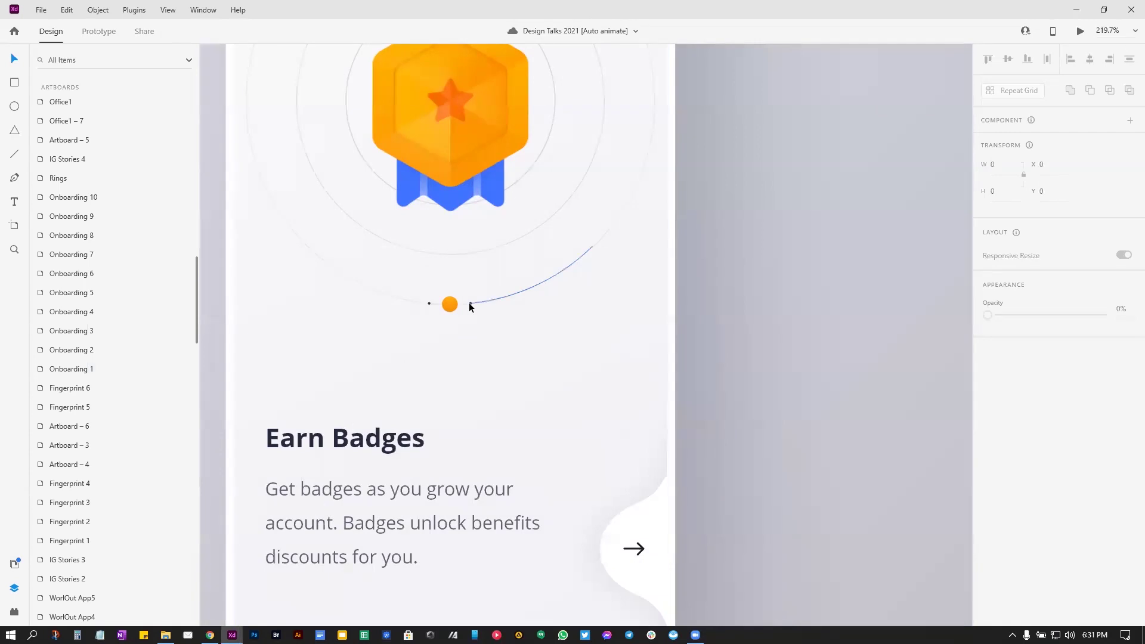
pyautogui.click(470, 306)
pyautogui.click(430, 303)
pyautogui.click(471, 304)
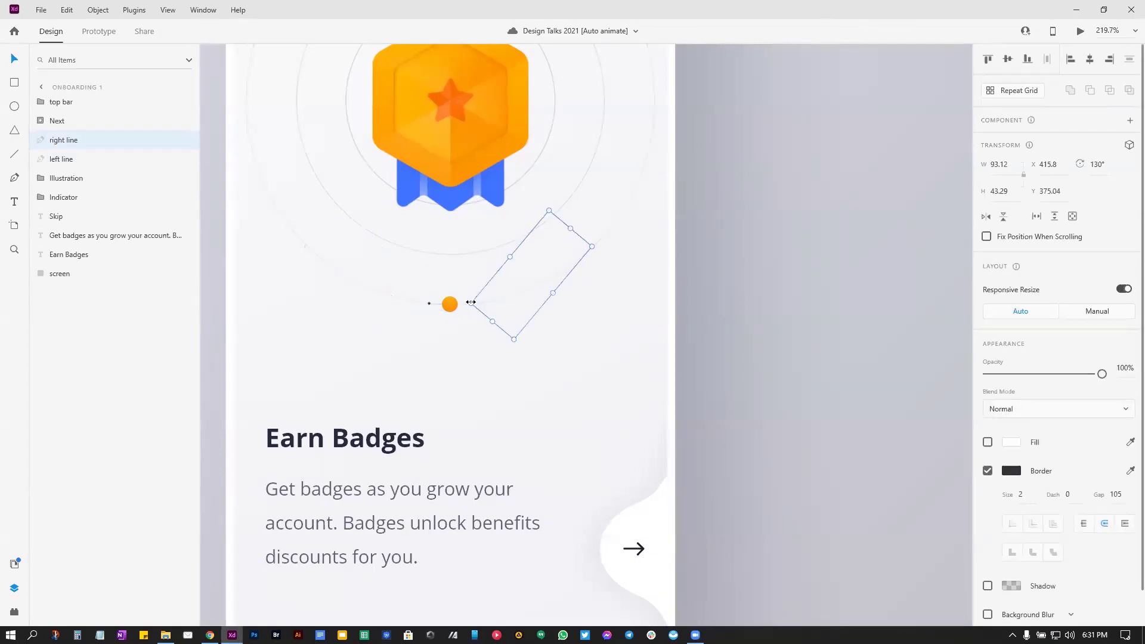
# Step: Try a border dash of 53 on the right line of Onboarding 1, and undo the dash changes
pyautogui.moveTo(760, 309); pyautogui.dragTo(624, 359)
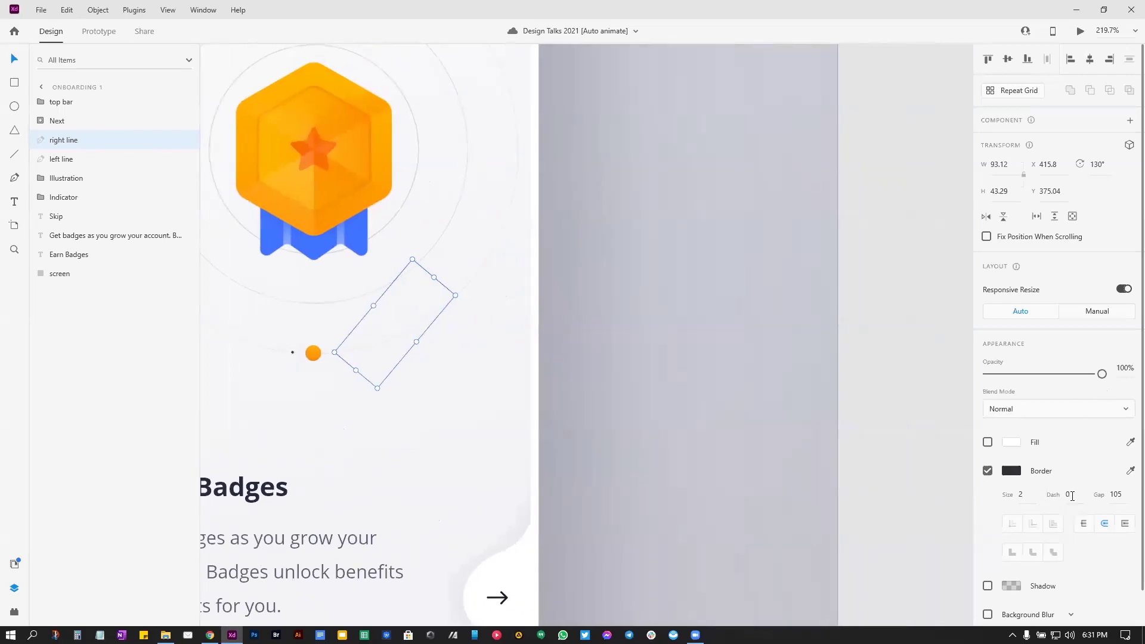
pyautogui.moveTo(1072, 495); pyautogui.dragTo(1069, 450)
pyautogui.write('59')
pyautogui.press('Return')
pyautogui.write('53')
pyautogui.press('Return')
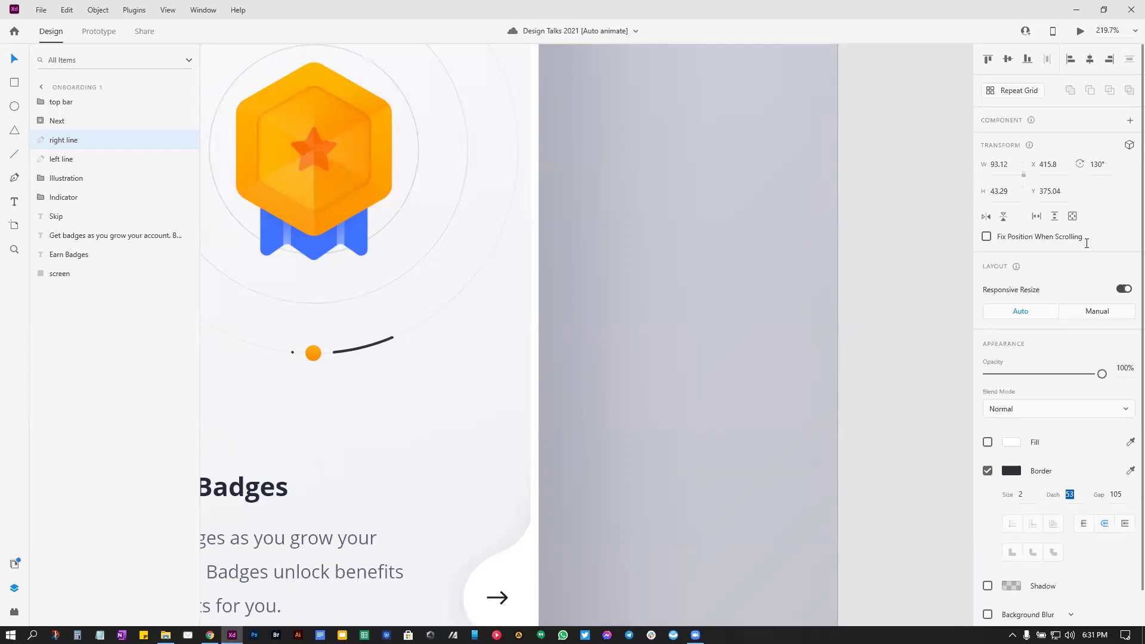
pyautogui.moveTo(1087, 143); pyautogui.dragTo(1088, 140)
pyautogui.moveTo(1073, 496); pyautogui.dragTo(1073, 388)
pyautogui.hotkey('ctrl', 'z')
pyautogui.hotkey('ctrl', 'z')
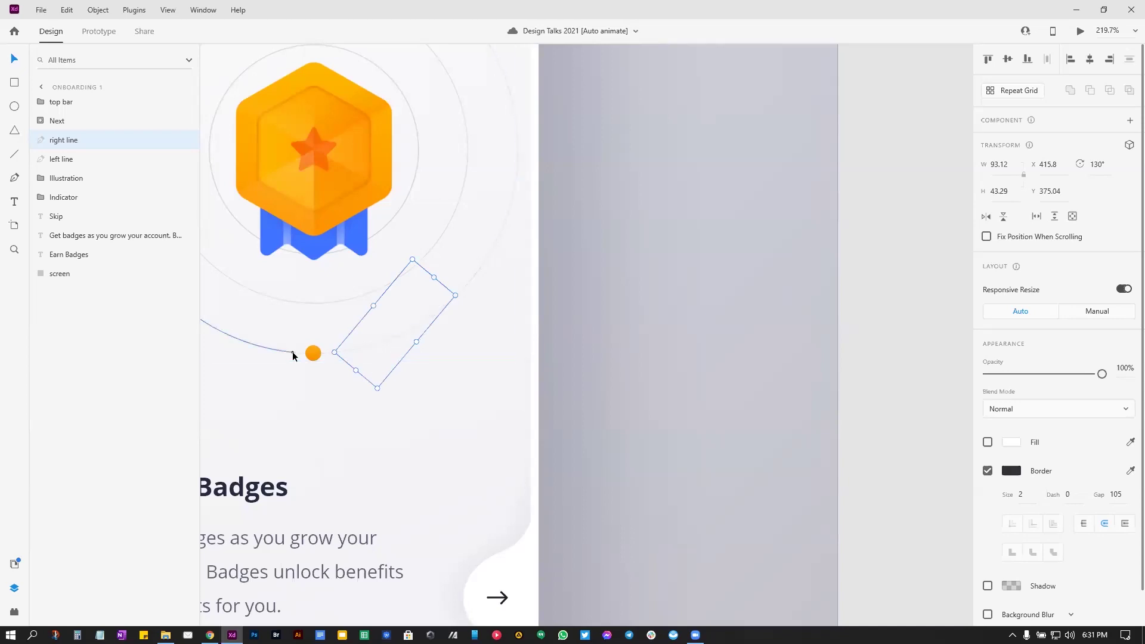
# Step: Inspect the tiny leaf marks beyond the right line on Onboarding 2 by selecting leaf10, leaf12 and leaf9
pyautogui.click(605, 342)
pyautogui.moveTo(723, 370)
pyautogui.mouseDown()
pyautogui.moveTo(360, 409)
pyautogui.moveTo(202, 394)
pyautogui.mouseUp()
pyautogui.moveTo(955, 388); pyautogui.dragTo(602, 349)
pyautogui.scroll(5, 641, 324)
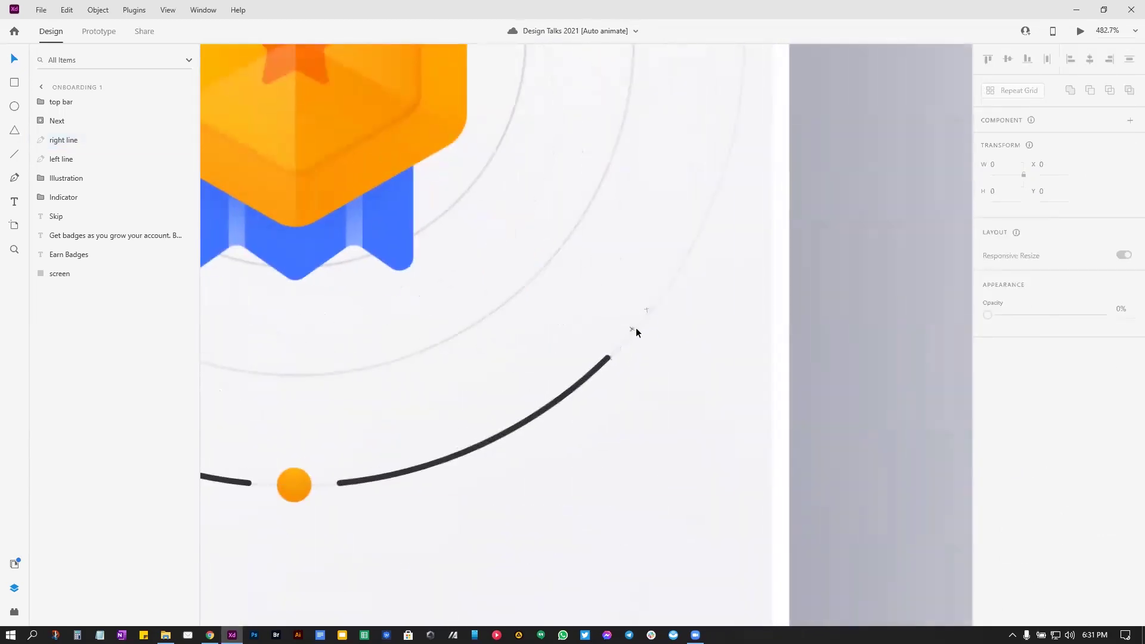
pyautogui.click(632, 332)
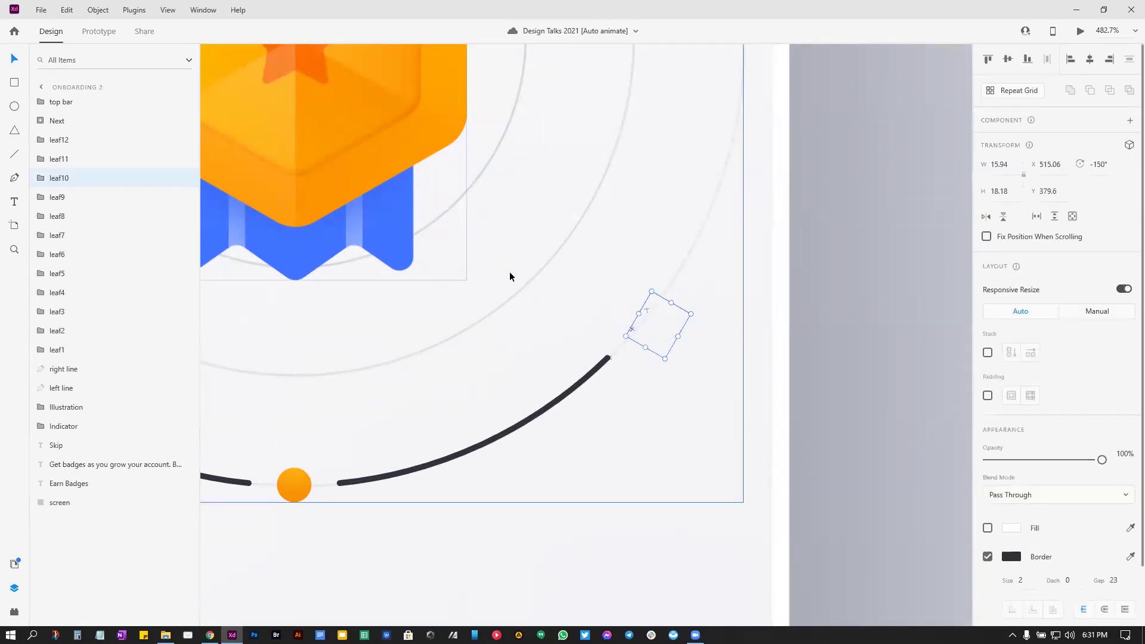
pyautogui.click(646, 306)
pyautogui.scroll(3, 634, 319)
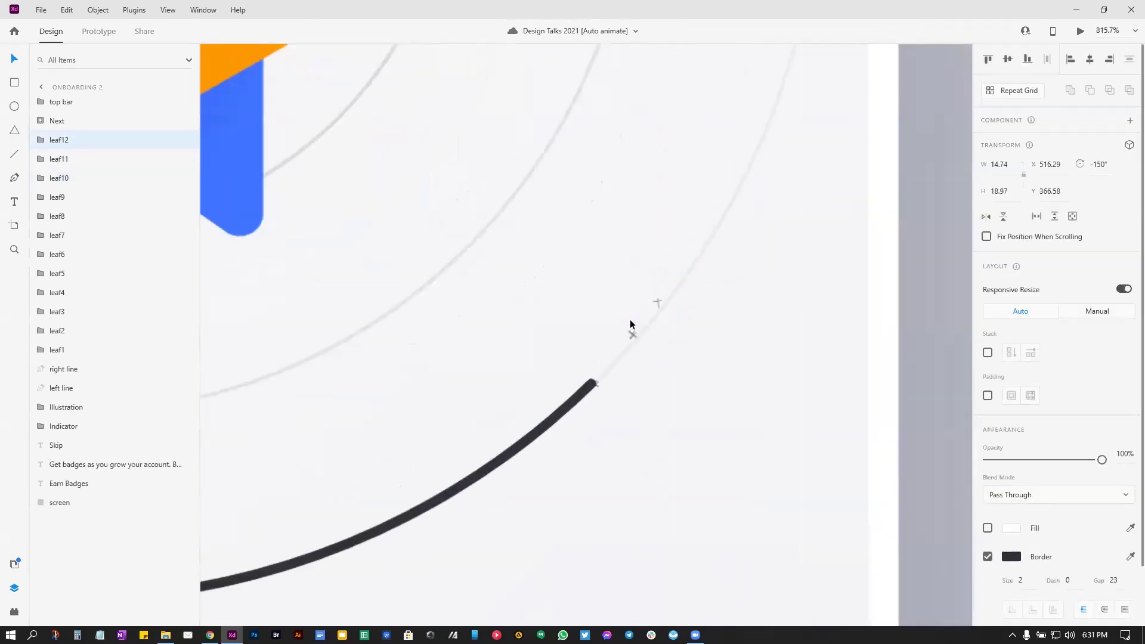
pyautogui.moveTo(627, 329); pyautogui.dragTo(633, 337)
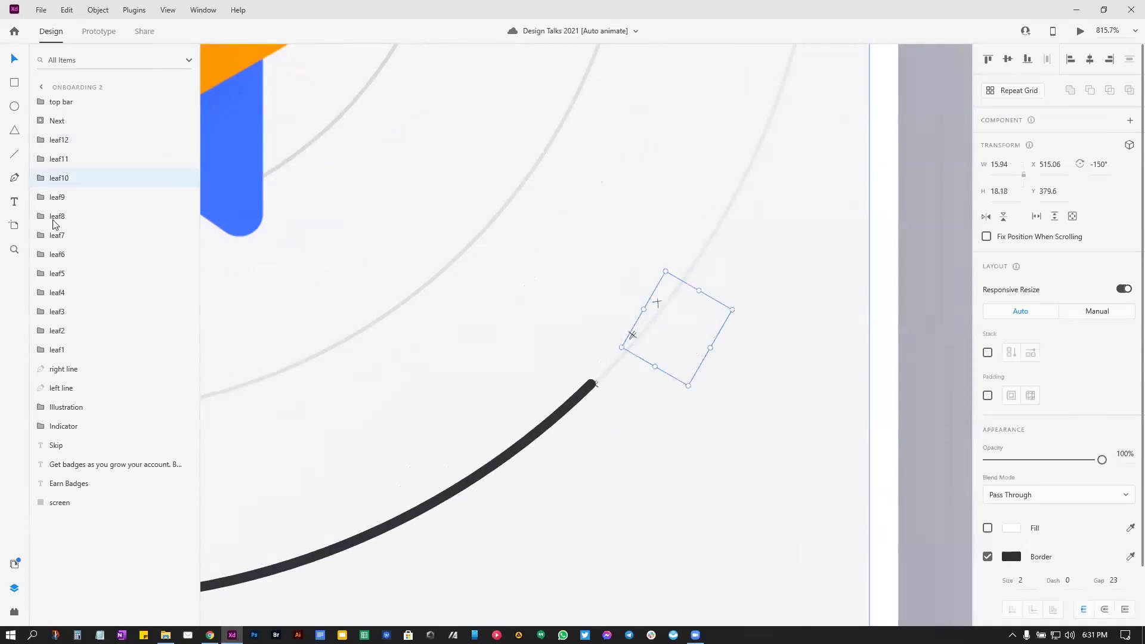
pyautogui.click(53, 198)
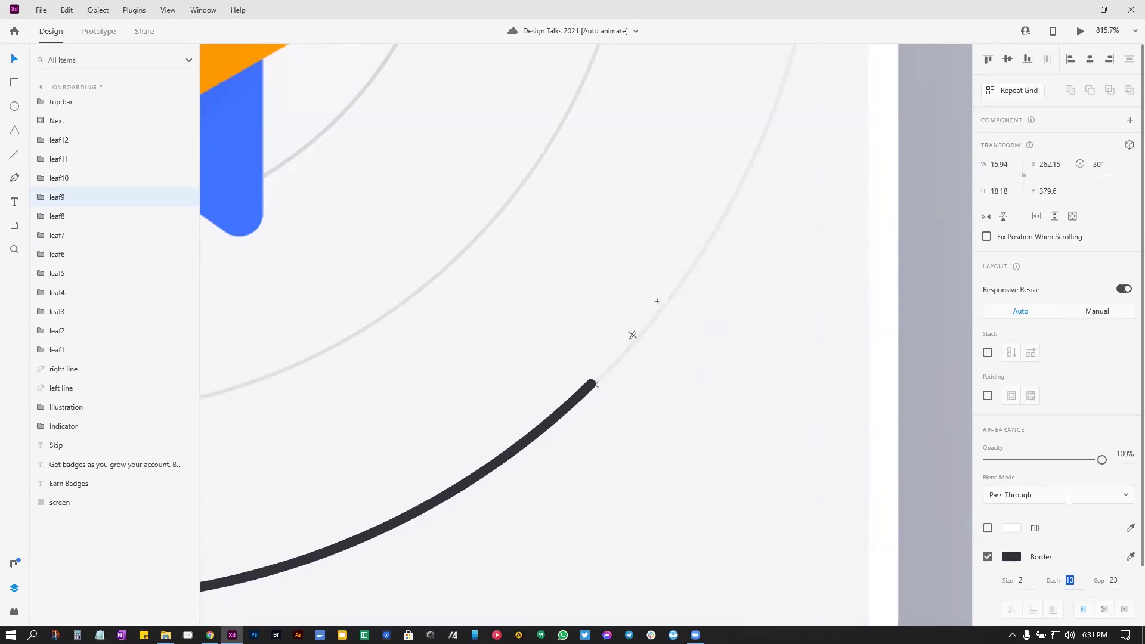
# Step: Try a border dash of 25 on leaf6 of the Onboarding 2 artboard, and undo it
pyautogui.click(632, 335)
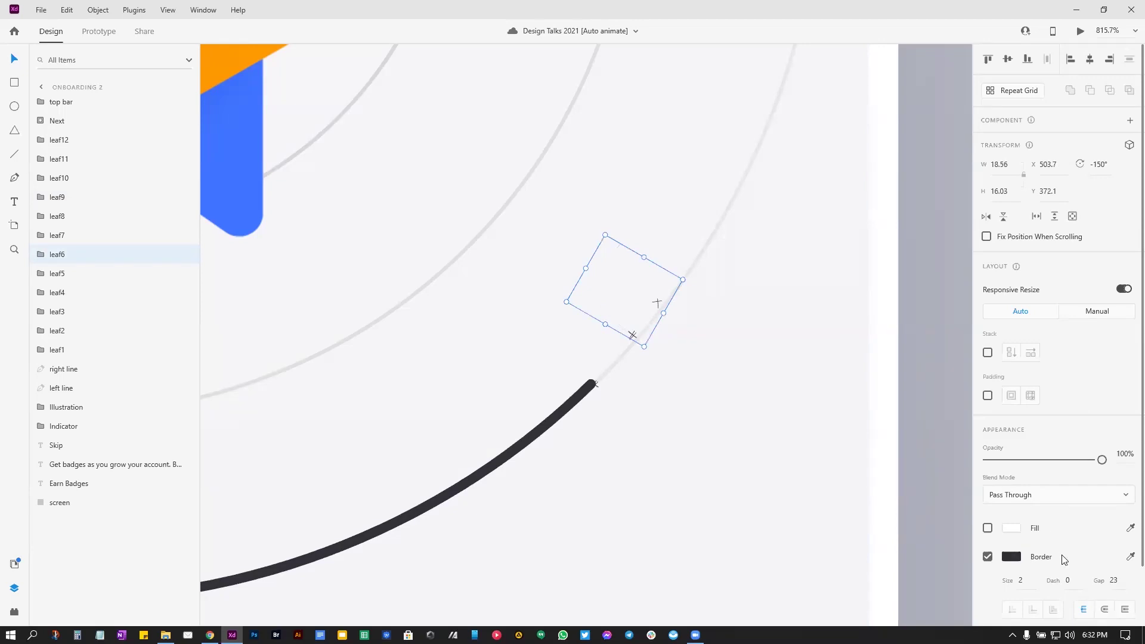
pyautogui.moveTo(1073, 584); pyautogui.dragTo(1070, 475)
pyautogui.write('25')
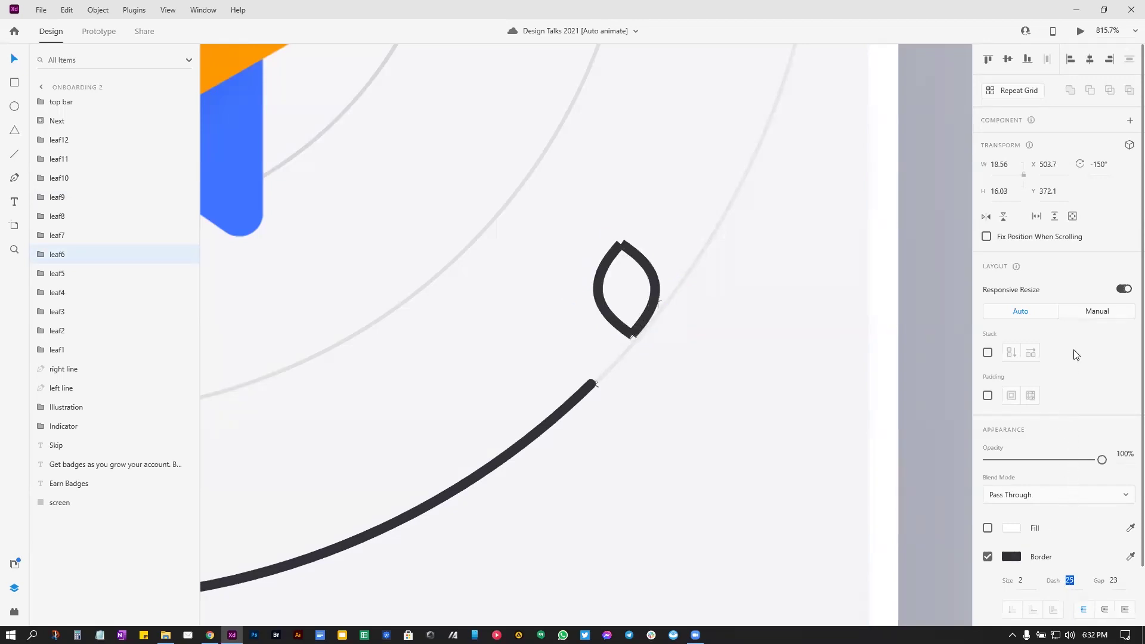
pyautogui.click(95, 235)
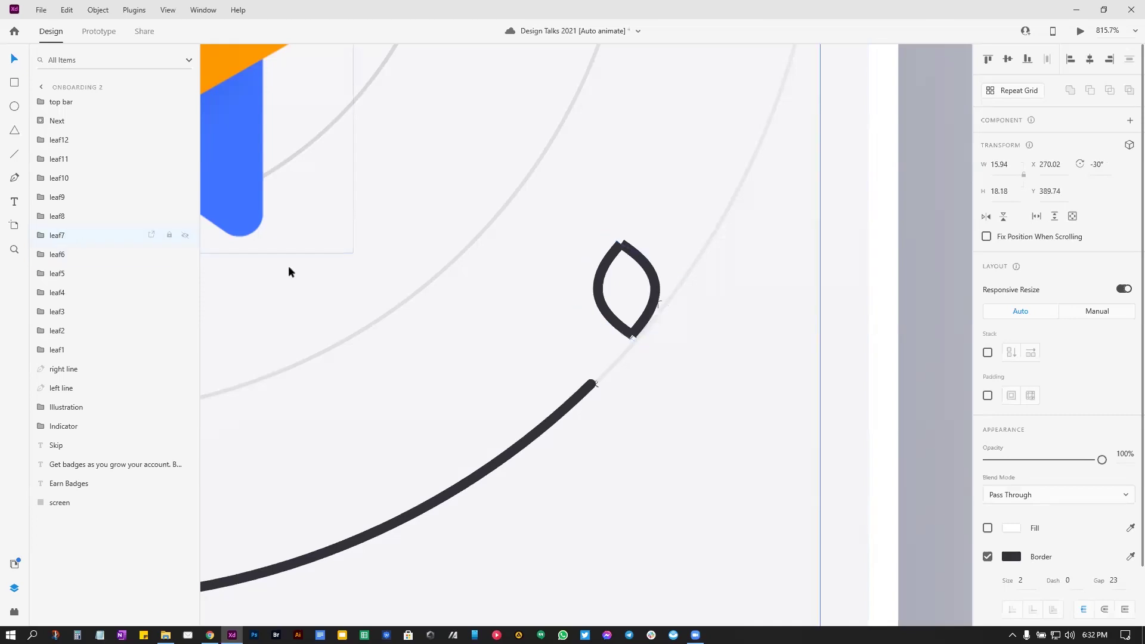
pyautogui.click(659, 302)
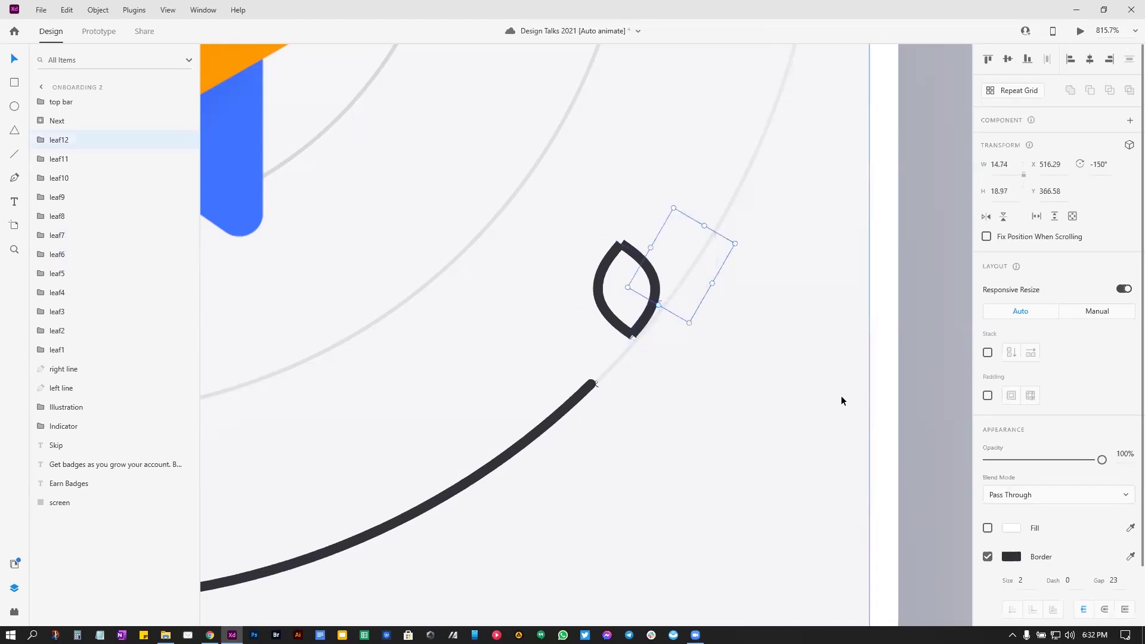
pyautogui.moveTo(1074, 586)
pyautogui.mouseDown()
pyautogui.moveTo(1066, 440)
pyautogui.moveTo(875, 572)
pyautogui.mouseUp()
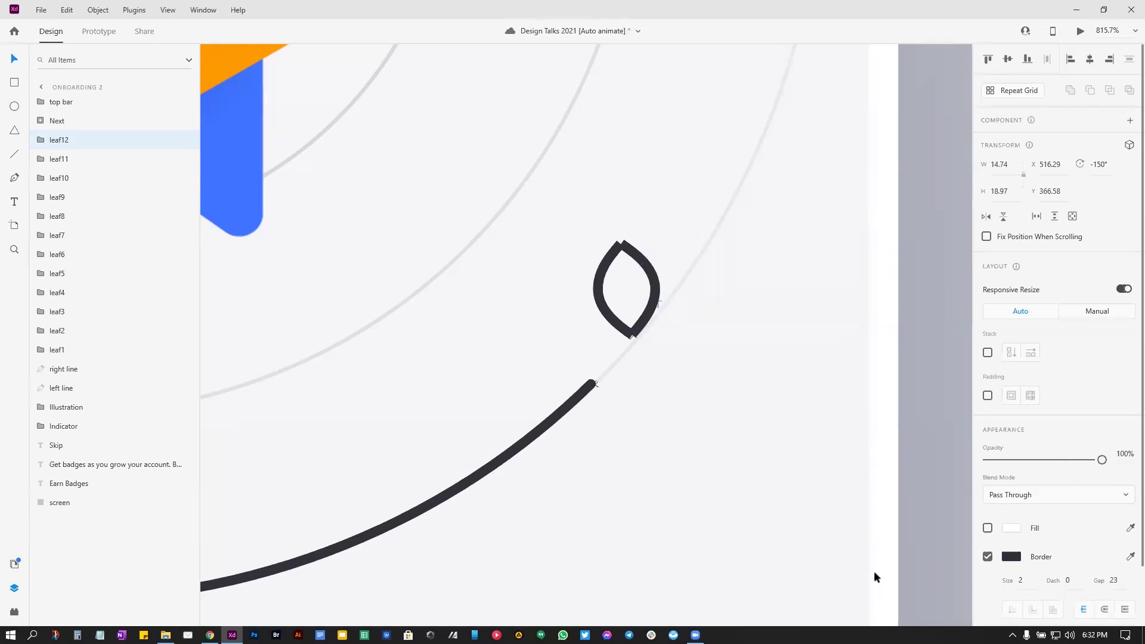
pyautogui.hotkey('ctrl', 'z')
# Step: Examine the leaves drawn around the badge on the artboards following Onboarding 2, up to Onboarding 5
pyautogui.scroll(-5, 766, 467)
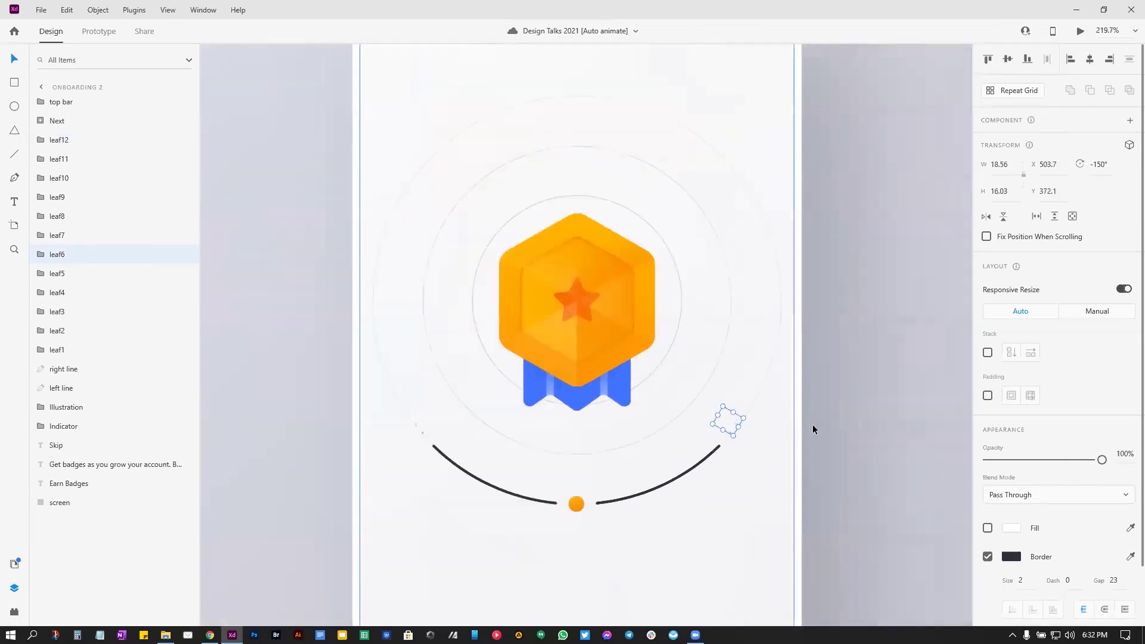
pyautogui.scroll(-2, 812, 429)
pyautogui.moveTo(849, 435); pyautogui.dragTo(396, 452)
pyautogui.moveTo(835, 454); pyautogui.dragTo(423, 452)
pyautogui.moveTo(847, 480); pyautogui.dragTo(414, 464)
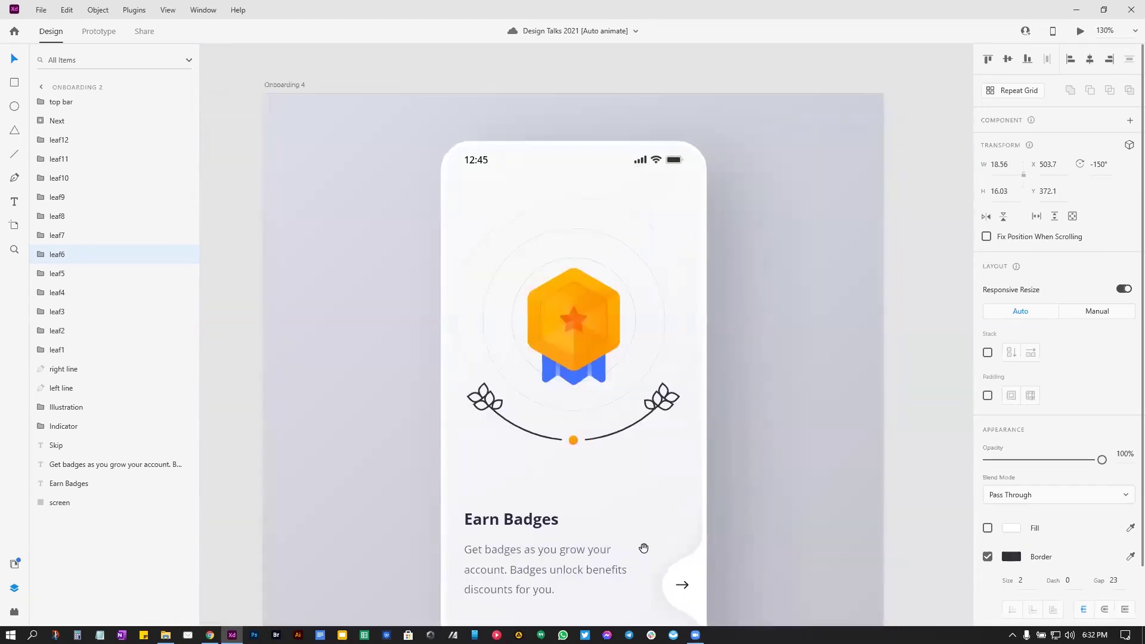
pyautogui.moveTo(585, 483); pyautogui.dragTo(529, 464)
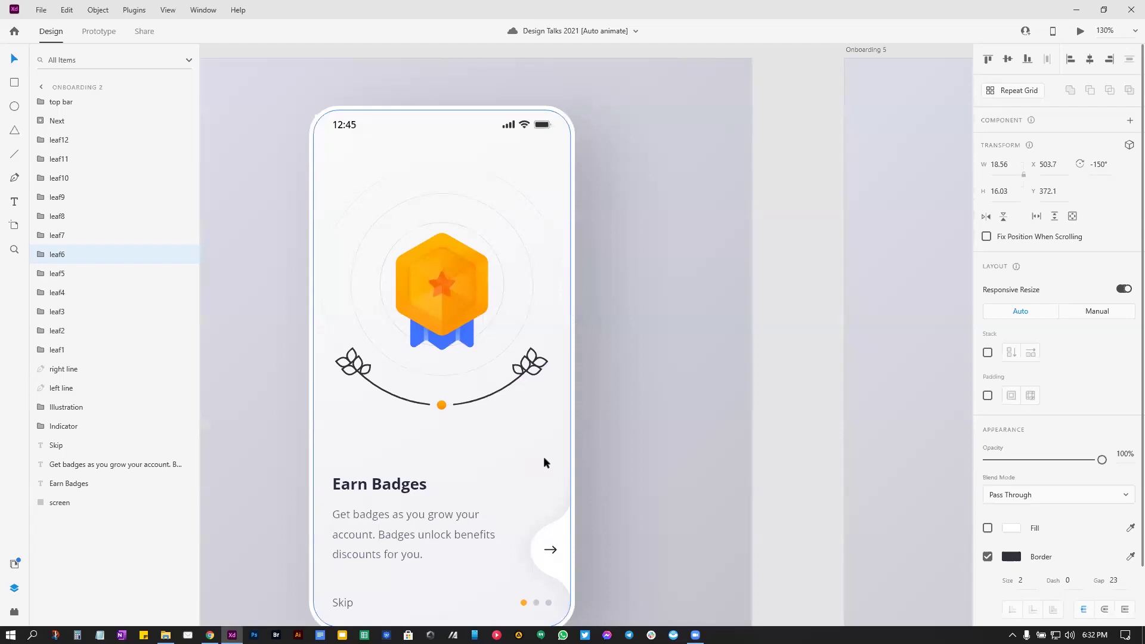
pyautogui.scroll(-2, 547, 461)
pyautogui.moveTo(464, 468); pyautogui.dragTo(265, 447)
pyautogui.hscroll(1, 479, 464)
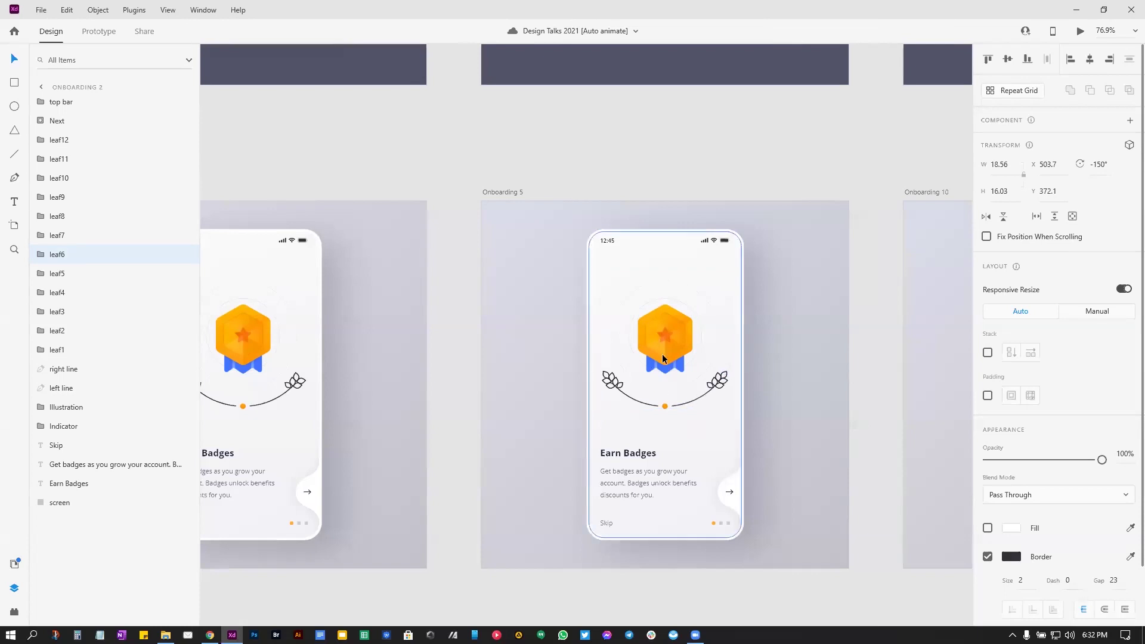
pyautogui.scroll(5, 722, 387)
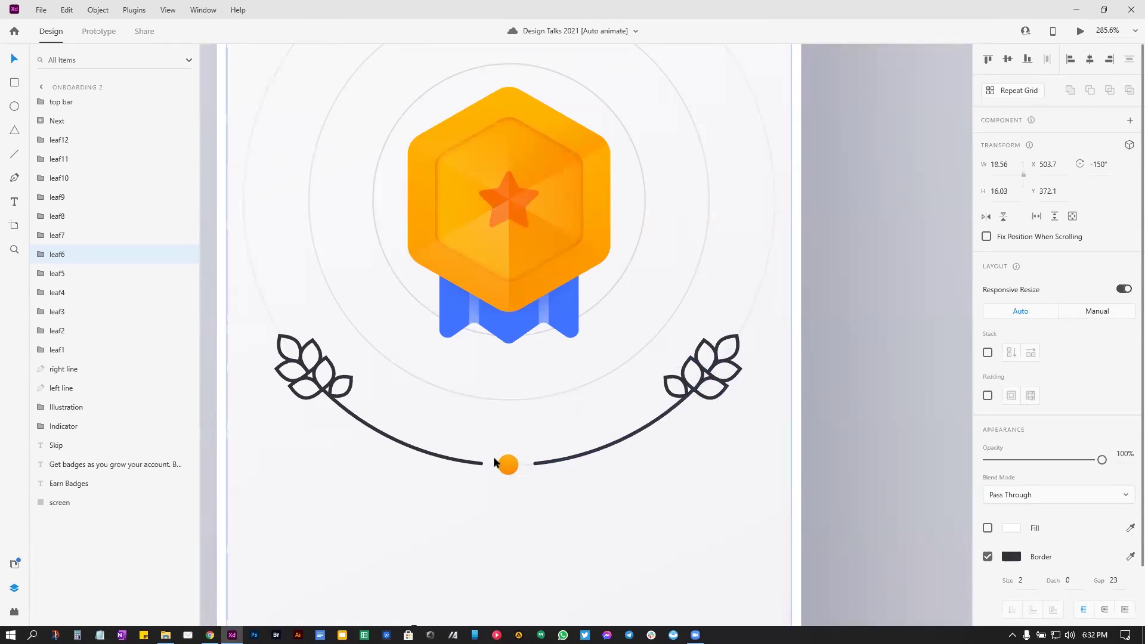
# Step: Go to the Share Location artboards and select the Direction 4 line on Onboarding 7
pyautogui.scroll(-5, 508, 459)
pyautogui.moveTo(700, 453); pyautogui.dragTo(478, 453)
pyautogui.hscroll(10, 478, 454)
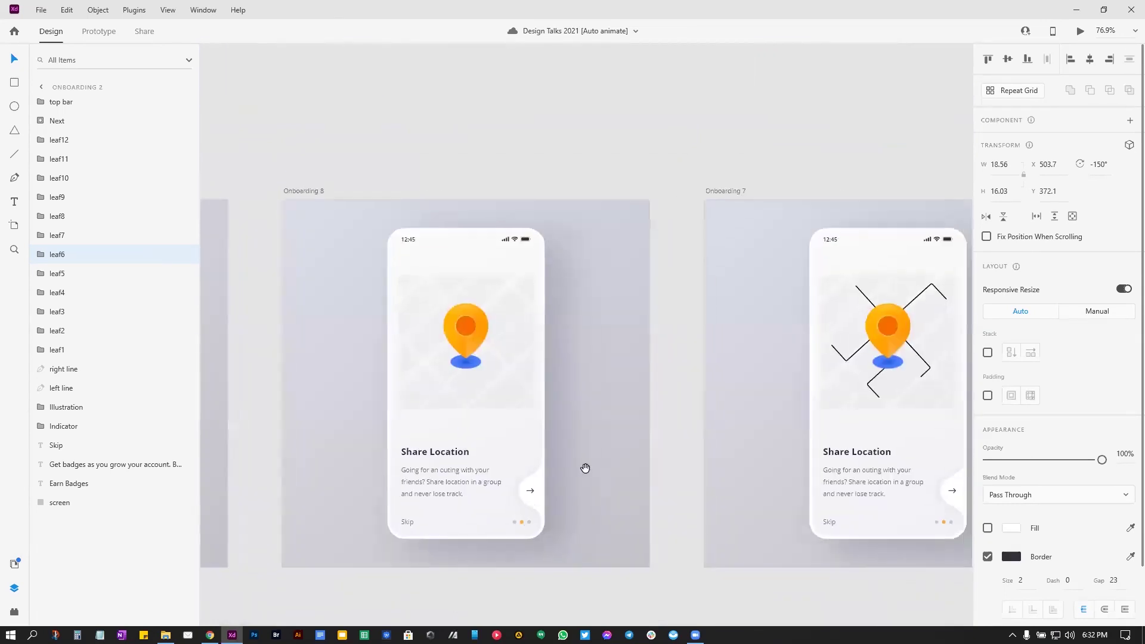
pyautogui.moveTo(791, 444); pyautogui.dragTo(748, 453)
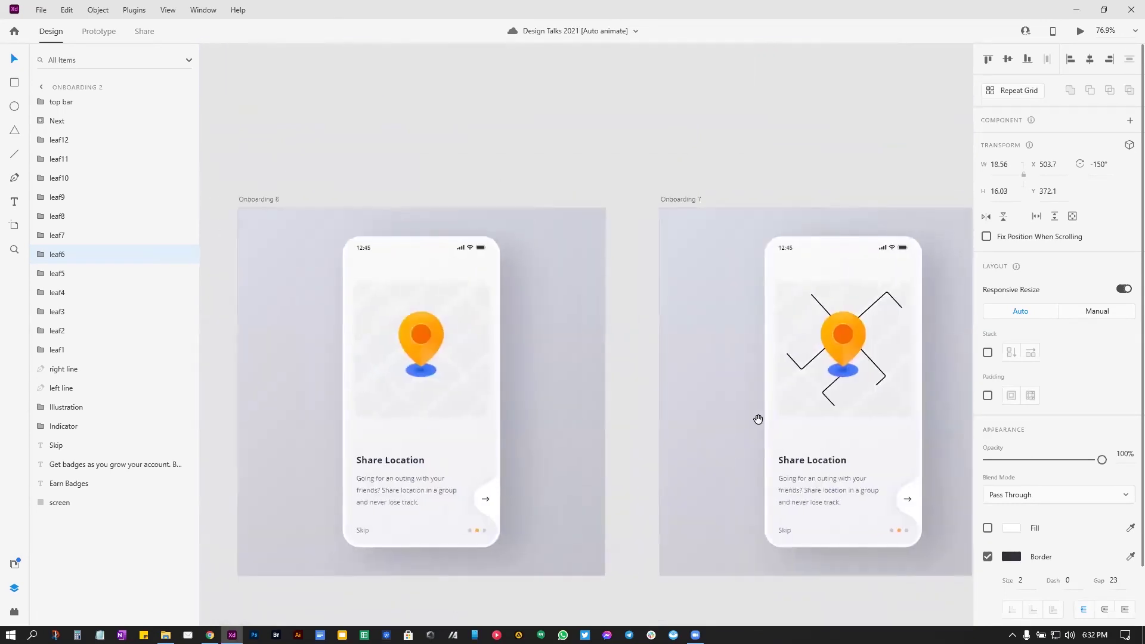
pyautogui.click(875, 363)
pyautogui.scroll(5, 441, 354)
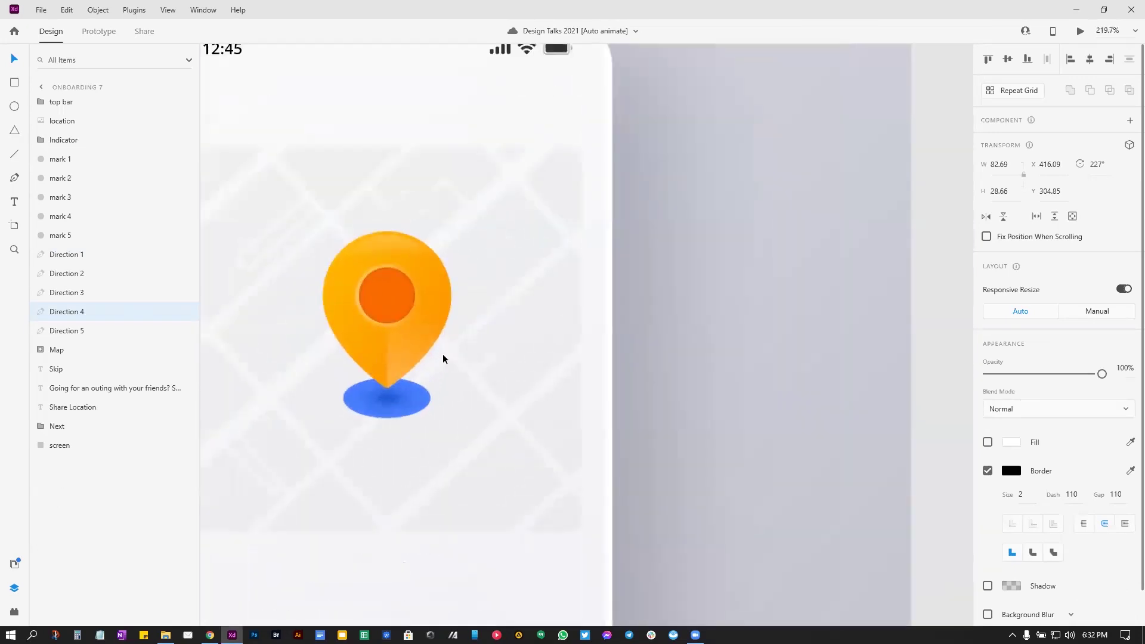
# Step: Expand the Map mask group on Onboarding 8 and inspect its Rectangle 28 mask and Image 16
pyautogui.scroll(1, 443, 353)
pyautogui.click(467, 349)
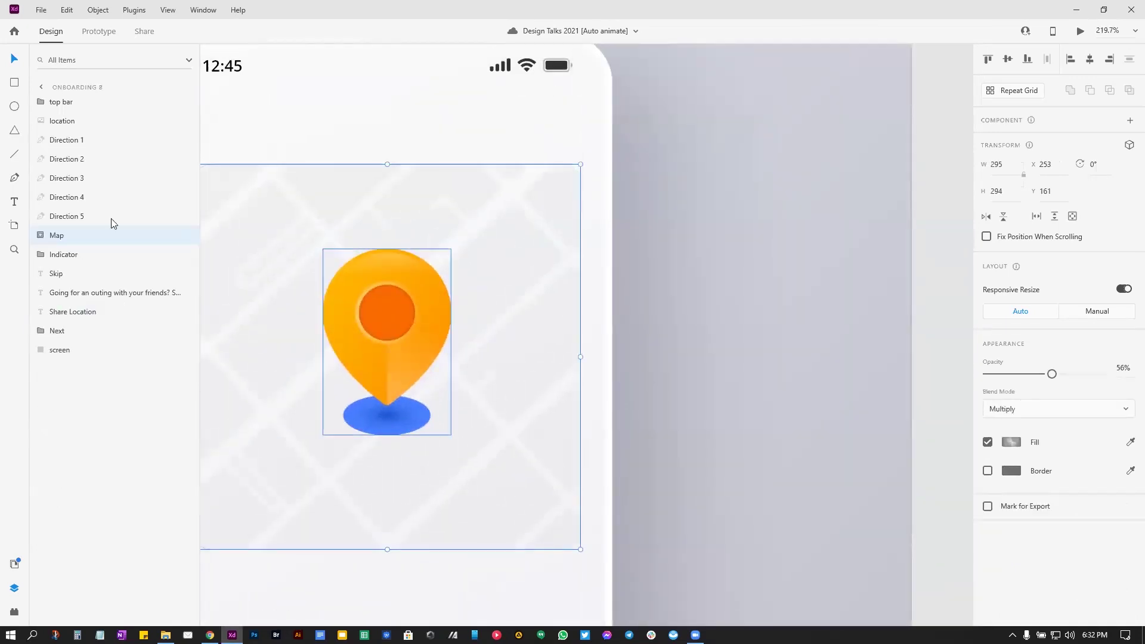
pyautogui.click(43, 237)
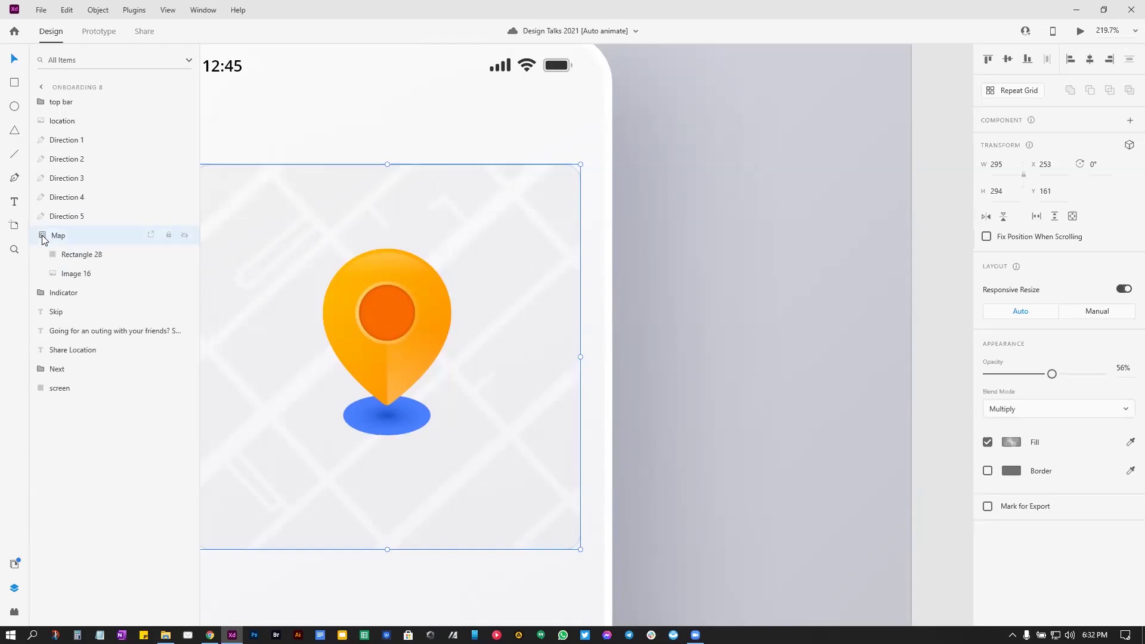
pyautogui.click(82, 256)
pyautogui.click(81, 273)
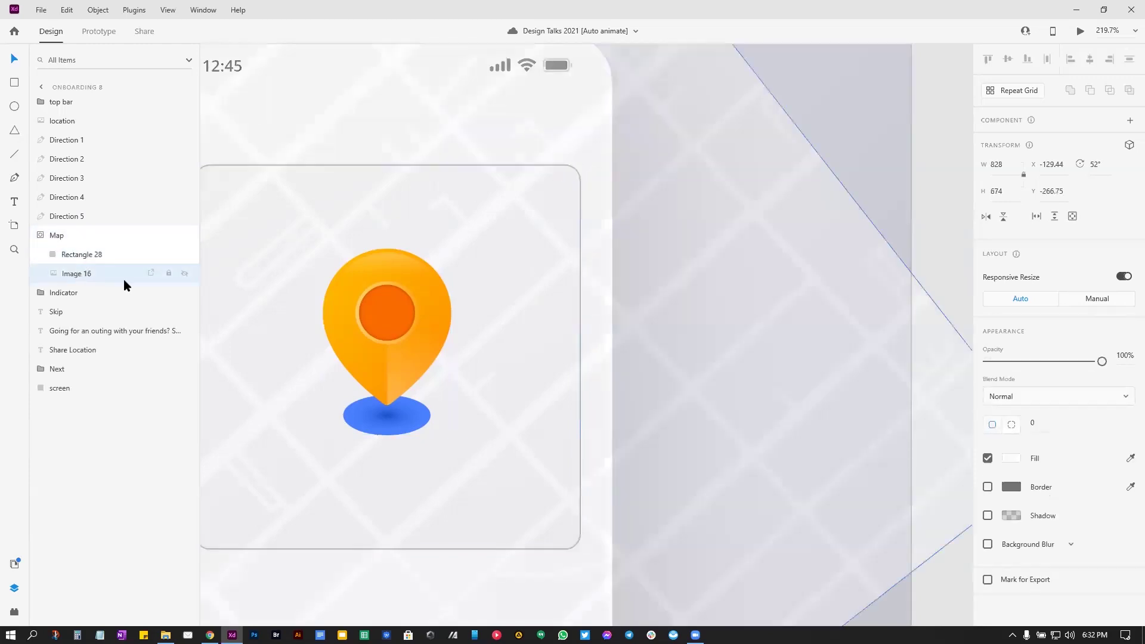
pyautogui.click(941, 171)
# Step: Select the Direction 4 line on Onboarding 7 for comparison and its counterpart Direction 4 on Onboarding 8
pyautogui.scroll(-3, 679, 355)
pyautogui.moveTo(678, 355); pyautogui.dragTo(328, 330)
pyautogui.click(916, 349)
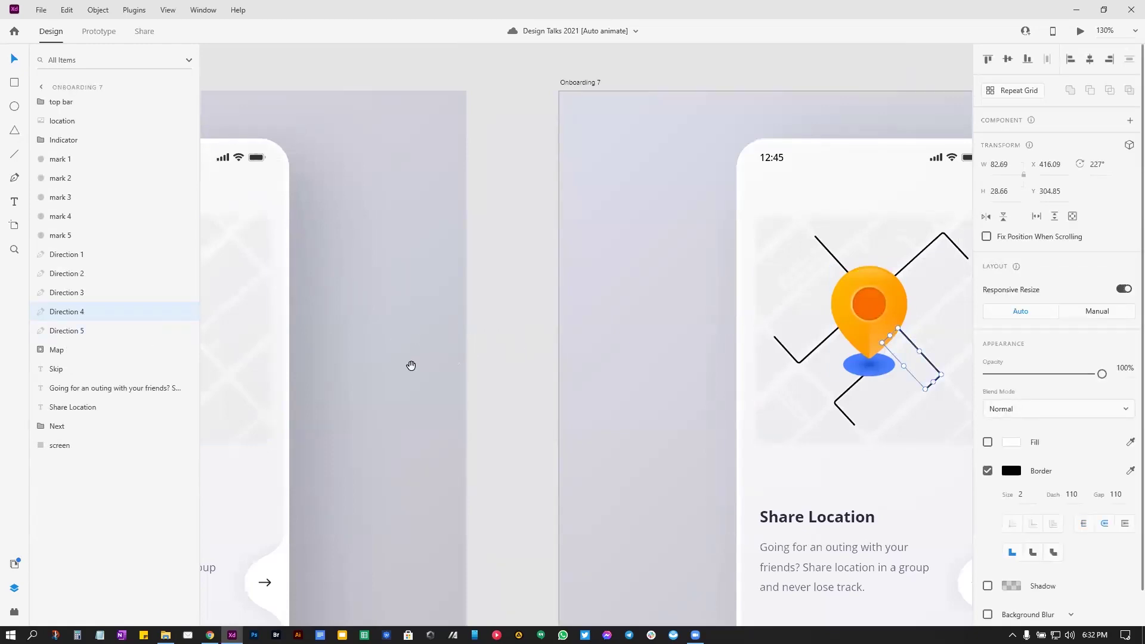
pyautogui.moveTo(382, 373); pyautogui.dragTo(687, 369)
pyautogui.click(467, 313)
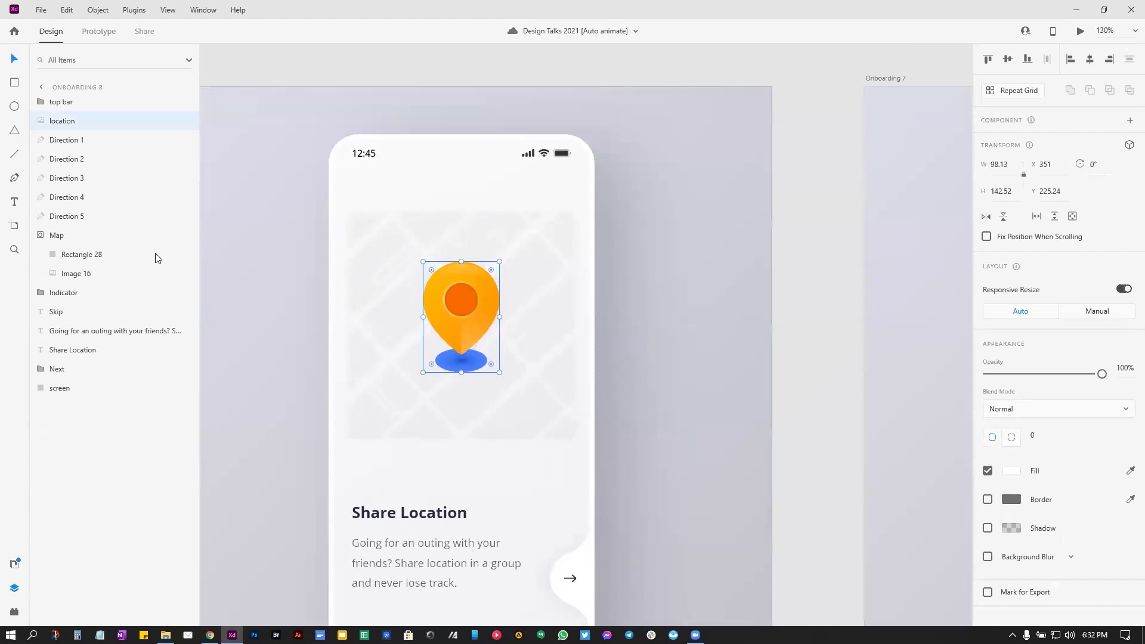
pyautogui.click(69, 202)
pyautogui.scroll(5, 468, 317)
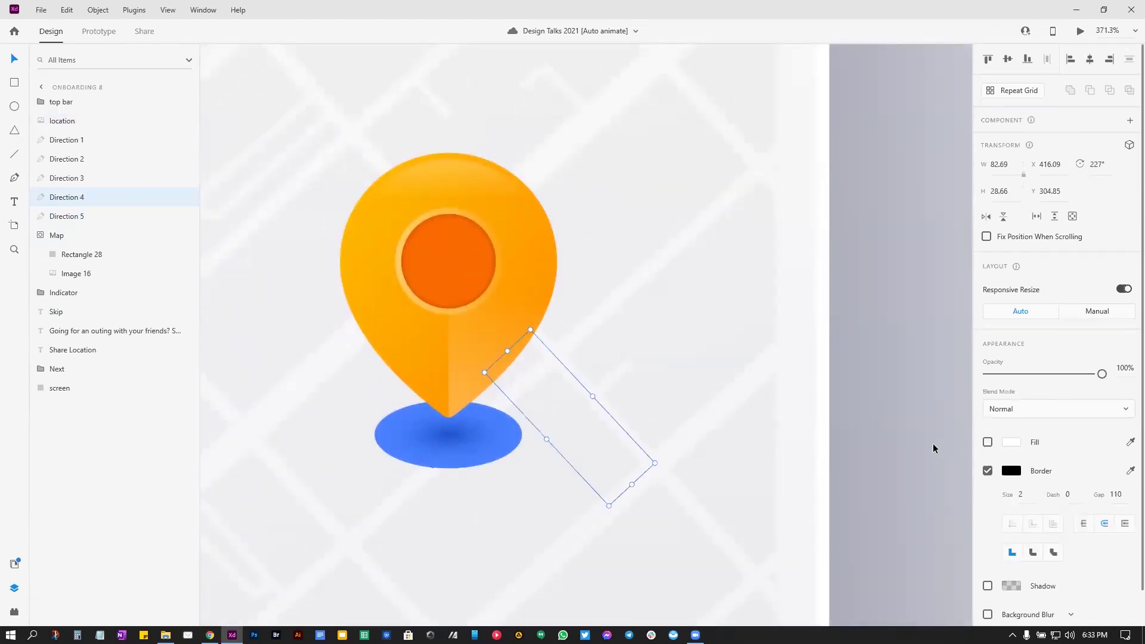
# Step: Try raising the border dash of Direction 4 on Onboarding 8 to 118, and undo the dash changes
pyautogui.click(1069, 494)
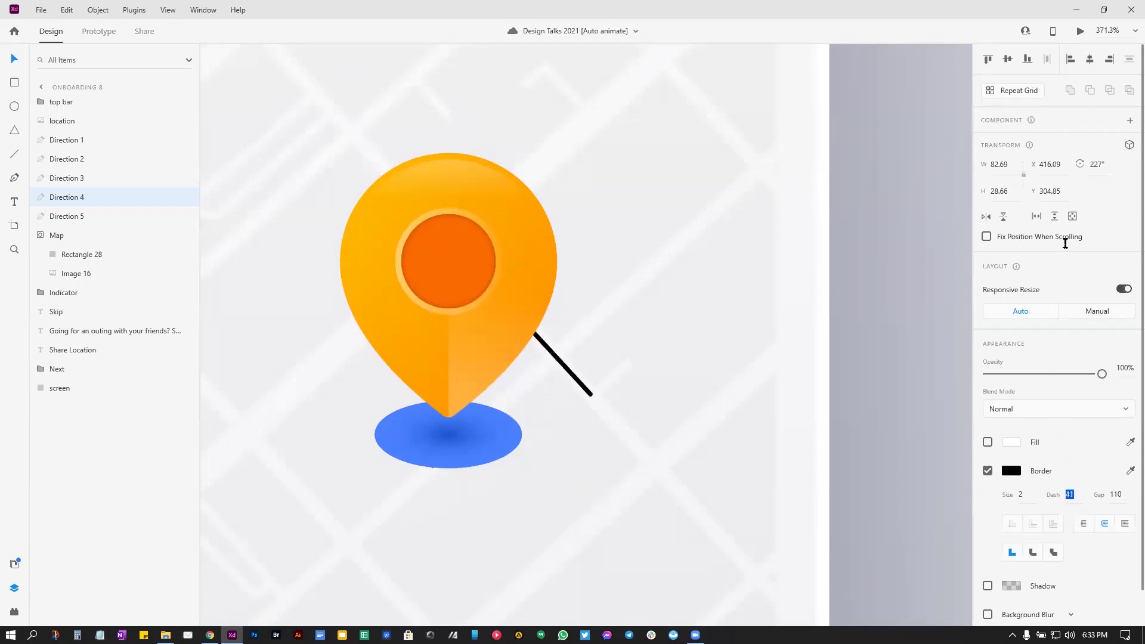
pyautogui.moveTo(1074, 493); pyautogui.dragTo(1084, 299)
pyautogui.press('Up')
pyautogui.press('Up')
pyautogui.press('Up')
pyautogui.press('Up')
pyautogui.press('Up')
pyautogui.press('Up')
pyautogui.press('Up')
pyautogui.press('Up')
pyautogui.press('Up')
pyautogui.press('Up')
pyautogui.press('Up')
pyautogui.press('Up')
pyautogui.press('Up')
pyautogui.press('Up')
pyautogui.press('Up')
pyautogui.press('Up')
pyautogui.press('Up')
pyautogui.press('Up')
pyautogui.press('Up')
pyautogui.press('Up')
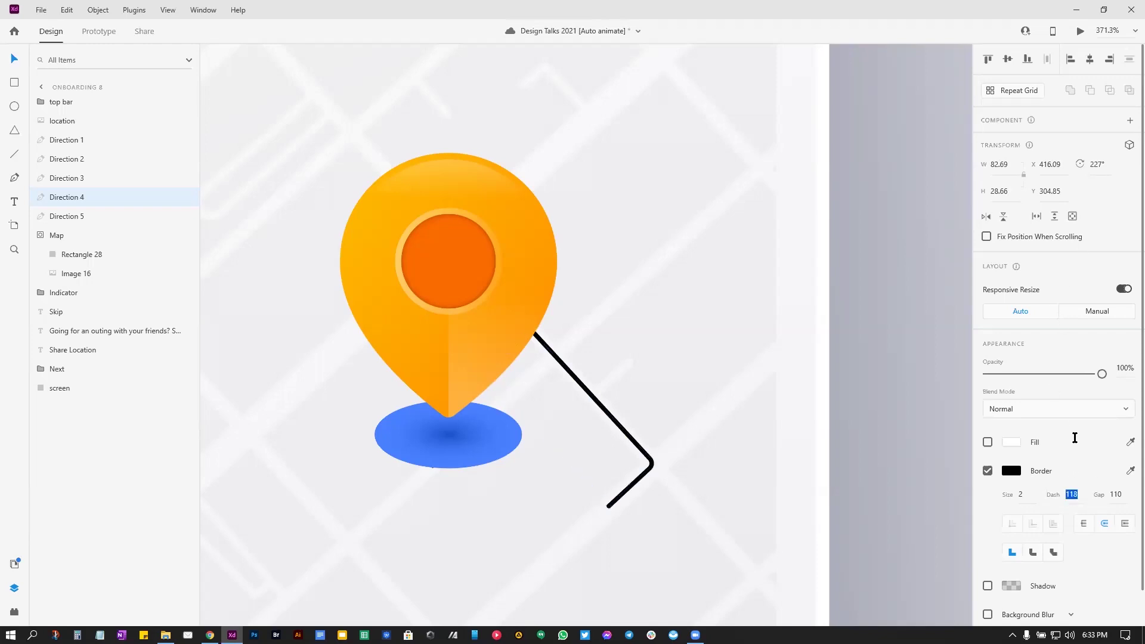
pyautogui.hotkey('ctrl', 'z')
pyautogui.hotkey('ctrl', 'z')
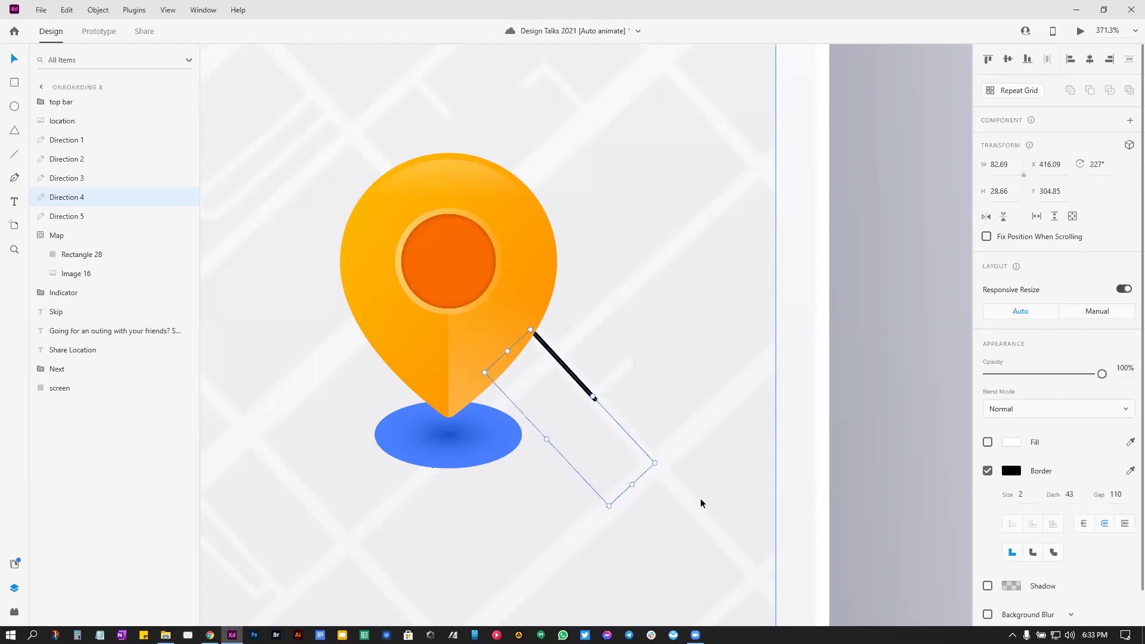
# Step: Examine the direction lines on Onboarding 7 and the circular marks at the line ends on Onboarding 6
pyautogui.scroll(-5, 701, 499)
pyautogui.moveTo(647, 493); pyautogui.dragTo(229, 439)
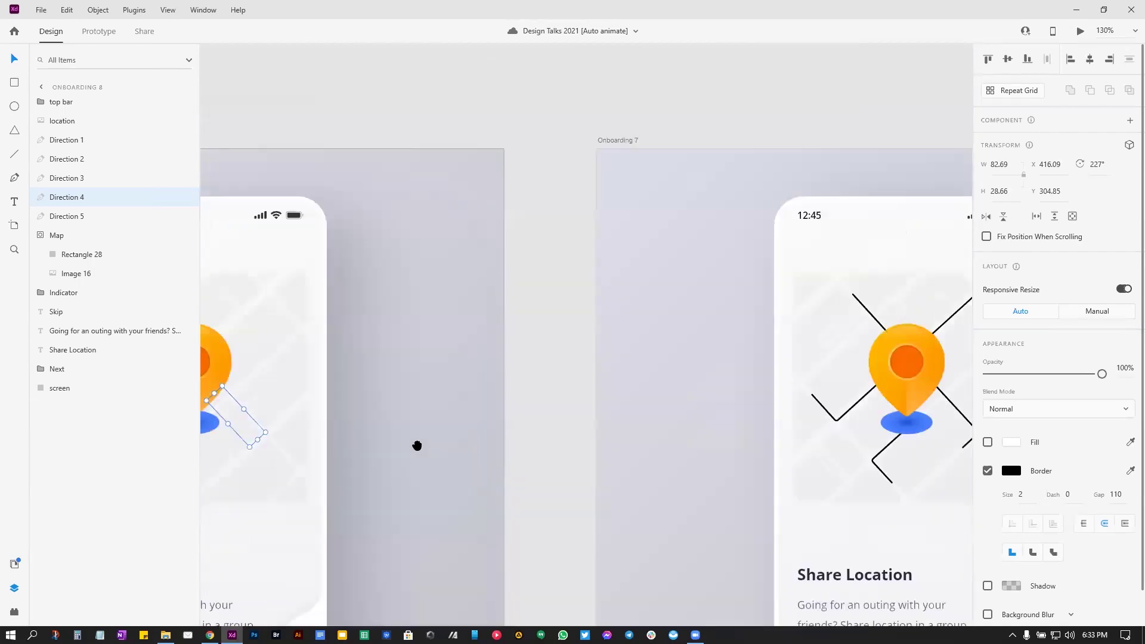
pyautogui.moveTo(895, 507); pyautogui.dragTo(258, 463)
pyautogui.moveTo(956, 485); pyautogui.dragTo(603, 460)
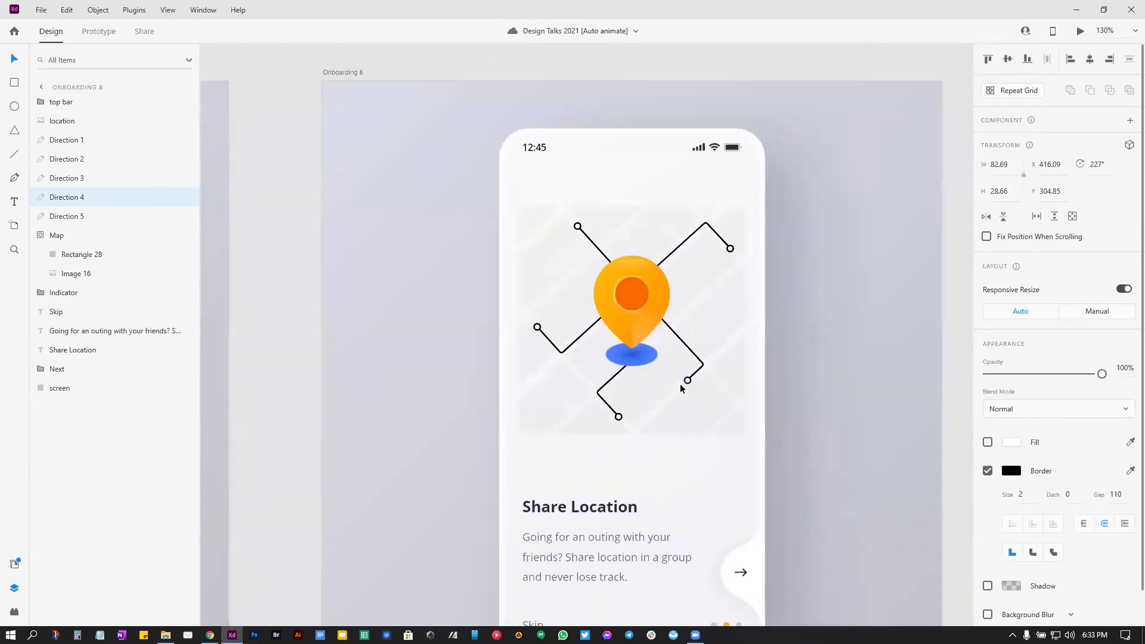
pyautogui.scroll(-4, 709, 382)
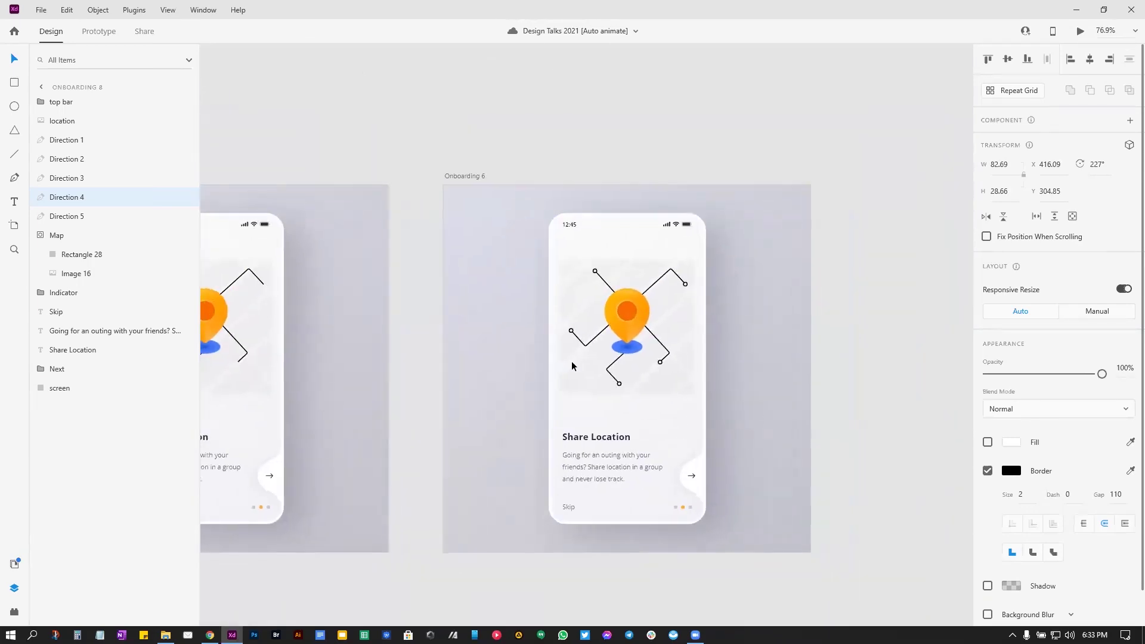
# Step: Preview the onboarding prototype starting from the Onboarding 1 artboard, watch the screens animate, and close the preview
pyautogui.scroll(-4, 553, 309)
pyautogui.moveTo(334, 417); pyautogui.dragTo(858, 414)
pyautogui.moveTo(206, 446)
pyautogui.mouseDown()
pyautogui.moveTo(772, 458)
pyautogui.moveTo(882, 435)
pyautogui.mouseUp()
pyautogui.moveTo(657, 386); pyautogui.dragTo(771, 351)
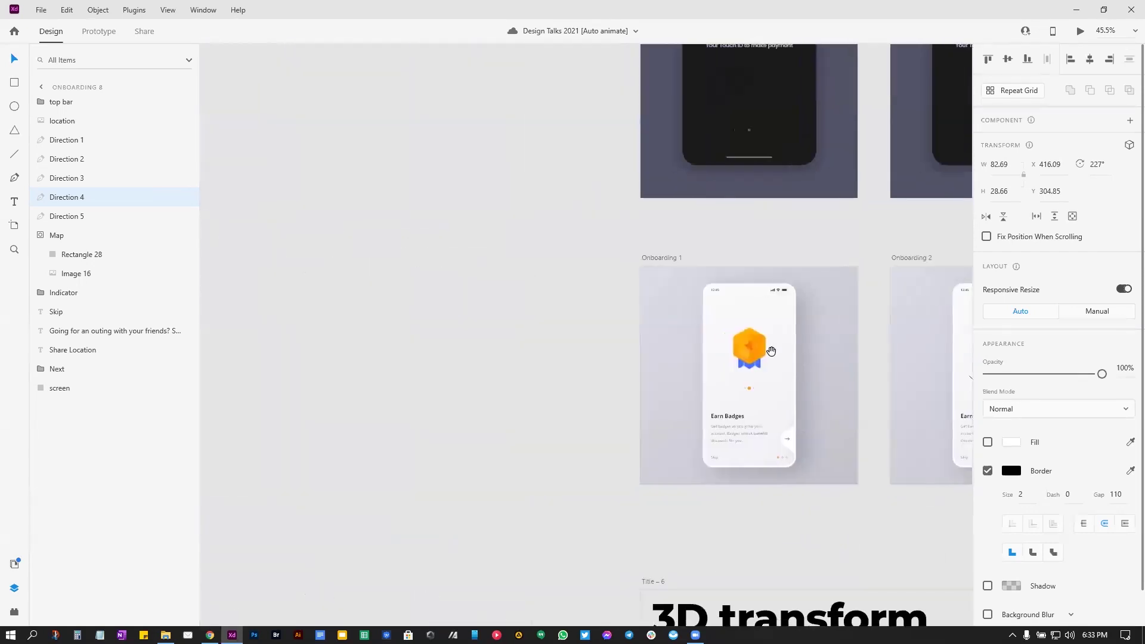
pyautogui.click(663, 257)
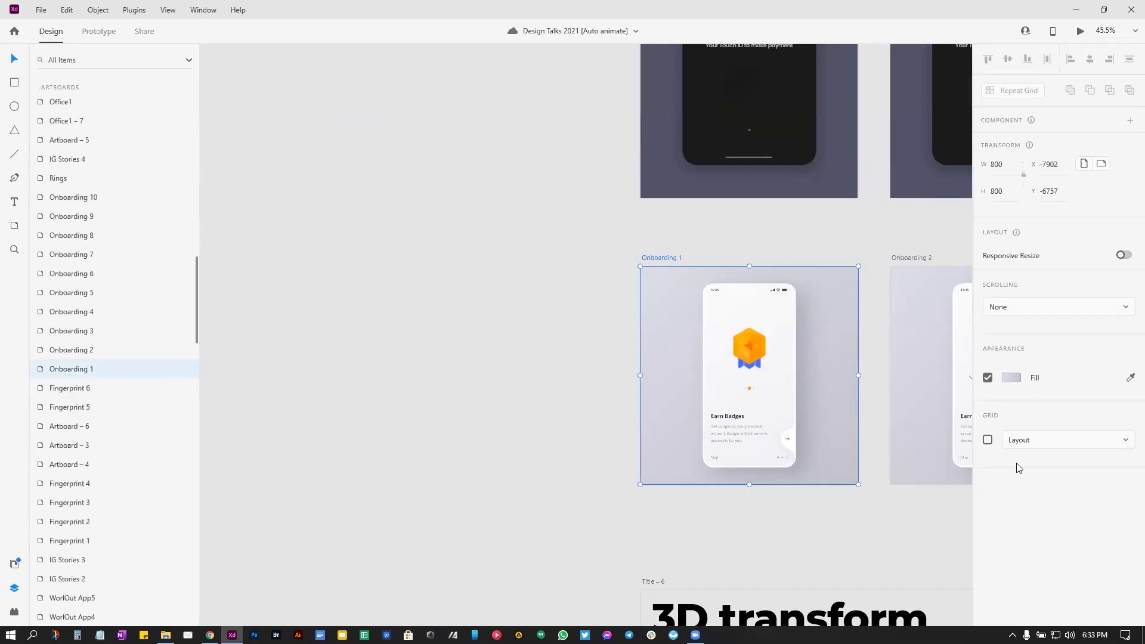
pyautogui.click(1081, 31)
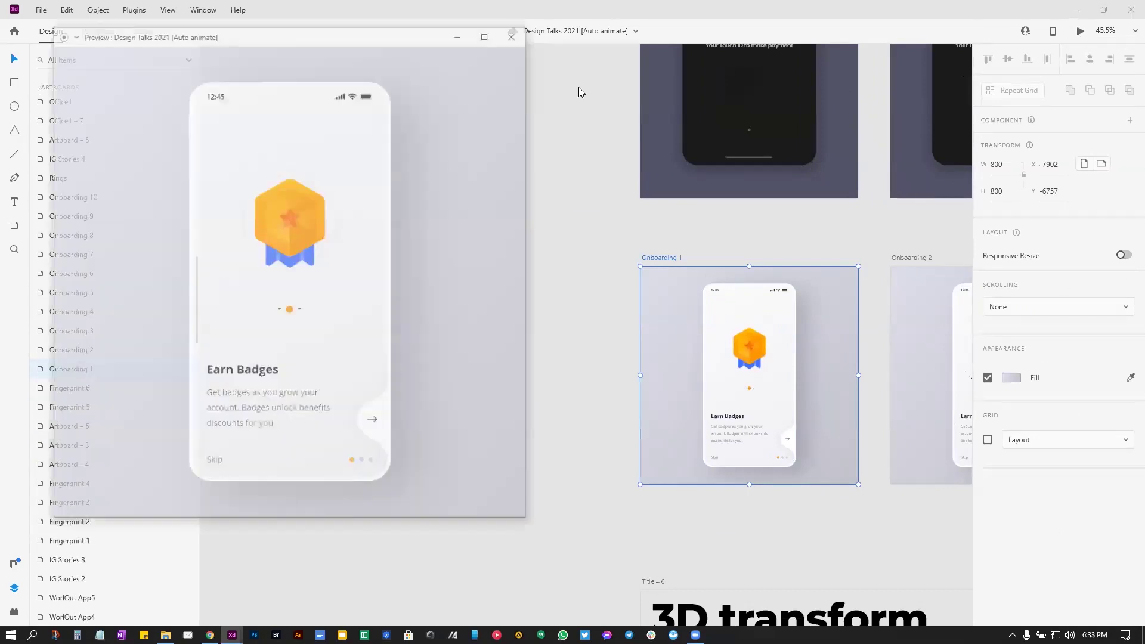
pyautogui.moveTo(375, 33); pyautogui.dragTo(482, 35)
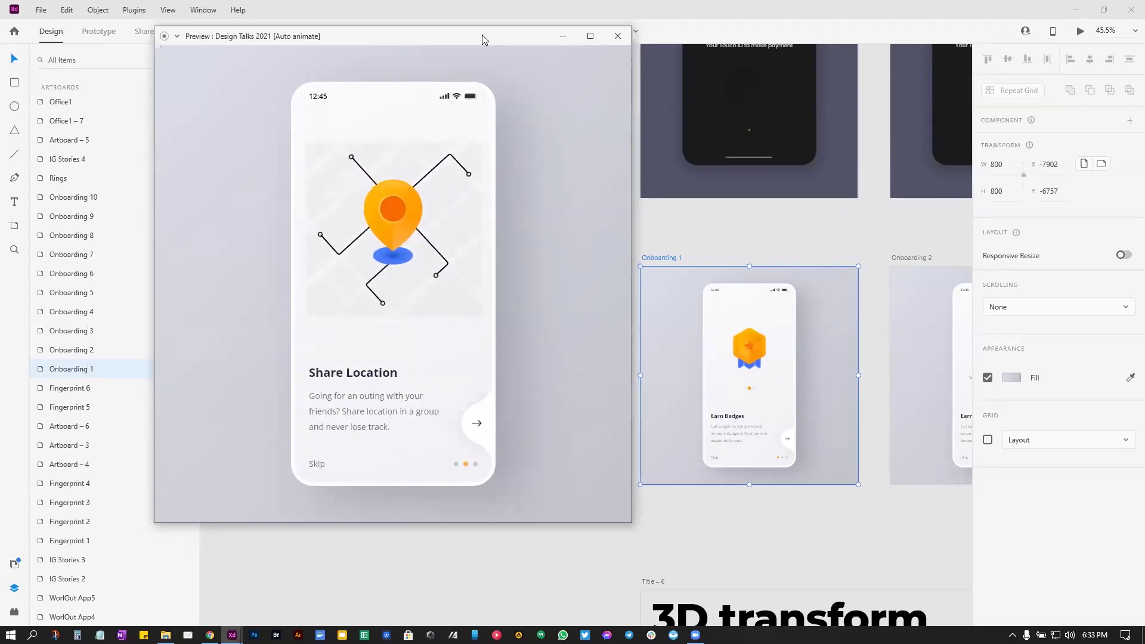
pyautogui.click(618, 37)
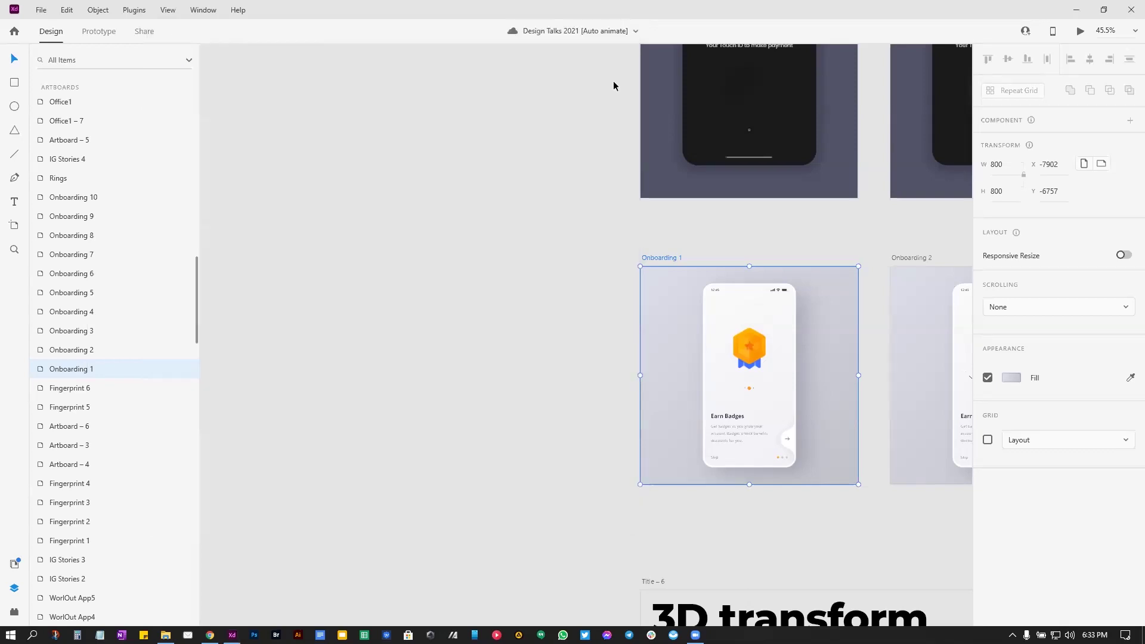
# Step: Enable 3D transforms for the dark grey rectangle on The basics artboard in the 3D transform section
pyautogui.click(401, 525)
pyautogui.moveTo(429, 328); pyautogui.dragTo(370, 300)
pyautogui.scroll(-10, 370, 299)
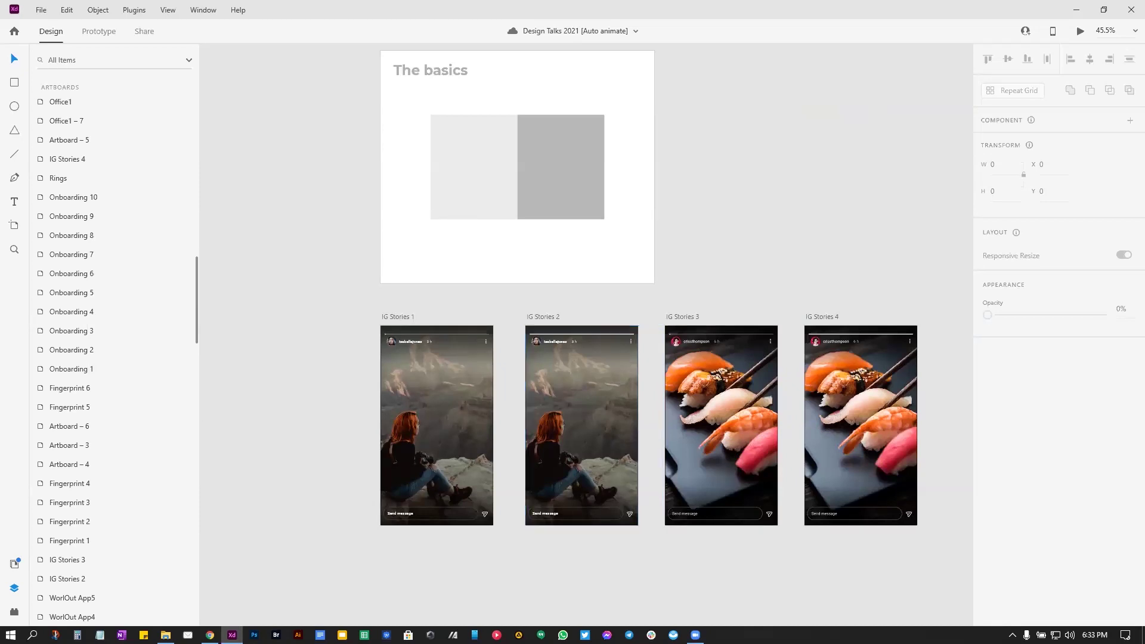
pyautogui.moveTo(656, 556); pyautogui.dragTo(741, 404)
pyautogui.scroll(10, 815, 148)
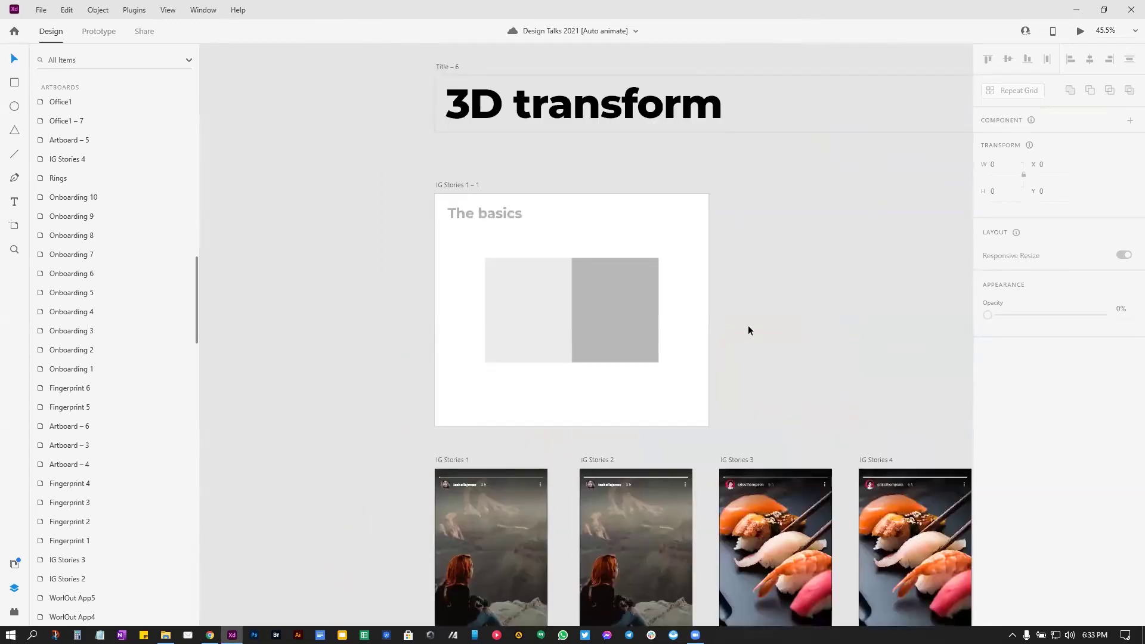
pyautogui.hscroll(-1, 767, 322)
pyautogui.scroll(5, 658, 303)
pyautogui.scroll(-4, 680, 302)
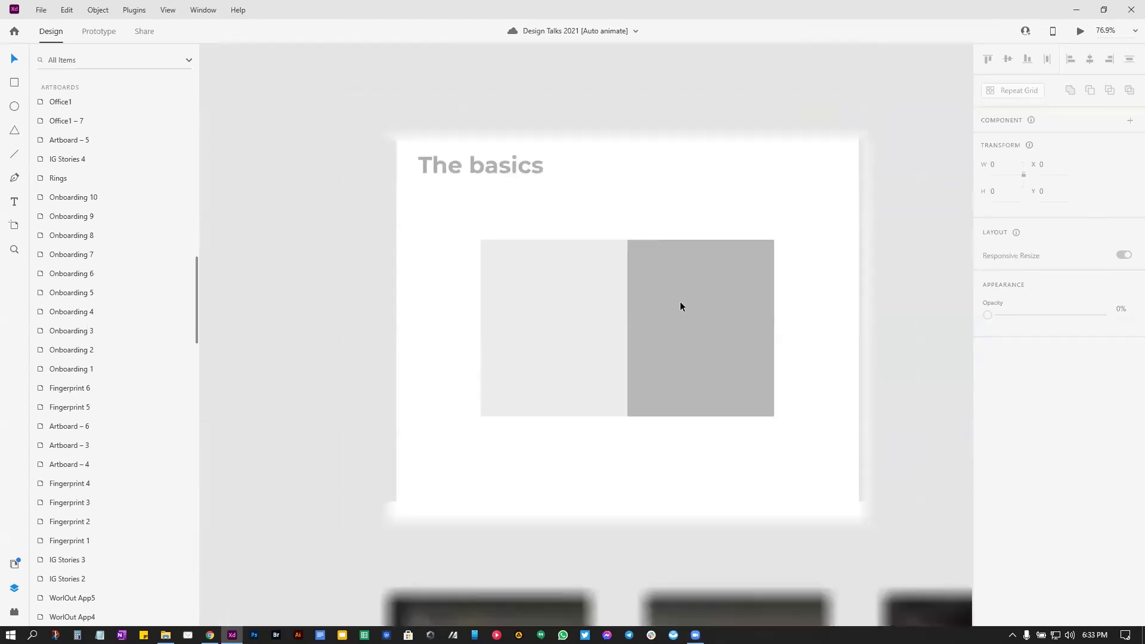
pyautogui.click(608, 250)
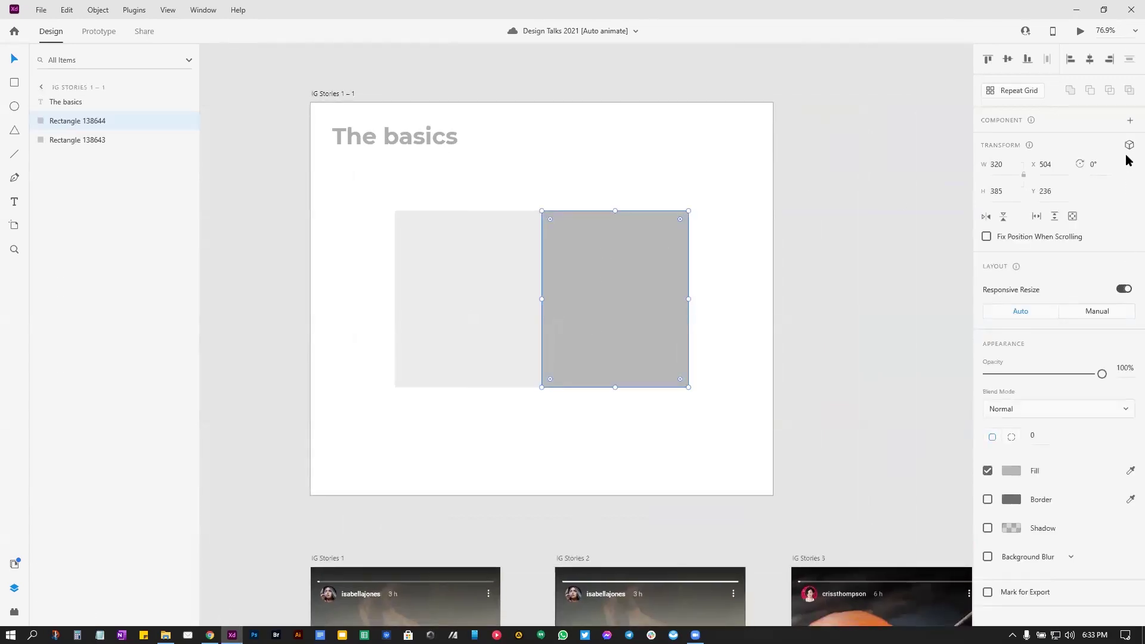
pyautogui.click(1129, 146)
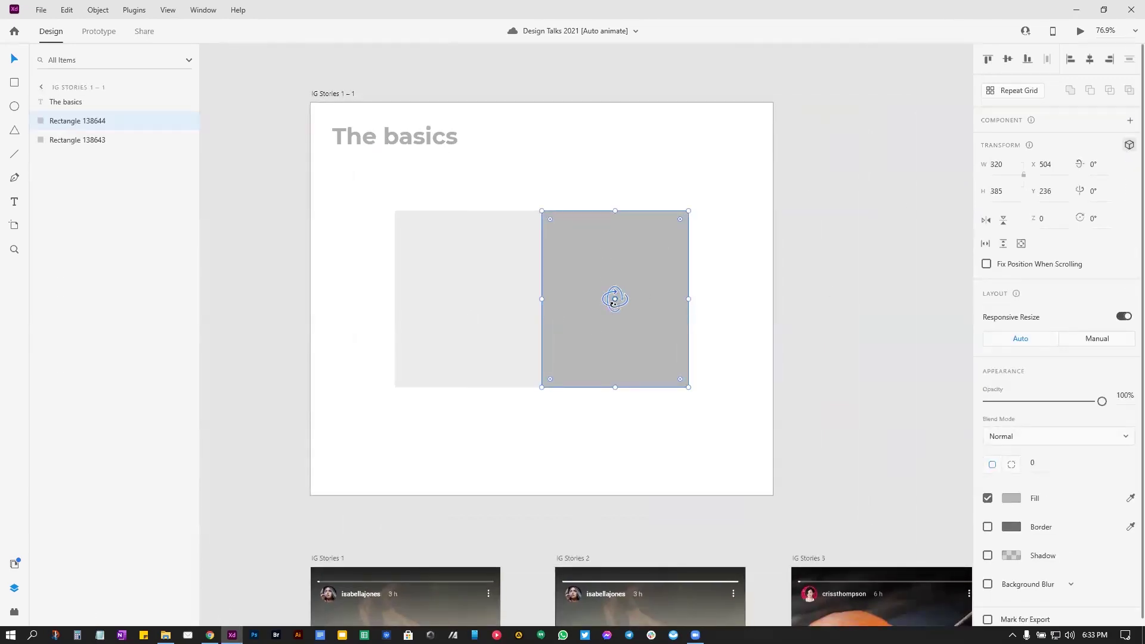
# Step: Try tilting the dark grey rectangle in 3D by about 8° horizontally and 50° vertically, and undo the rotations
pyautogui.moveTo(613, 303); pyautogui.dragTo(608, 379)
pyautogui.hotkey('ctrl', 'z')
pyautogui.hotkey('ctrl', 'z')
pyautogui.hotkey('ctrl', 'z')
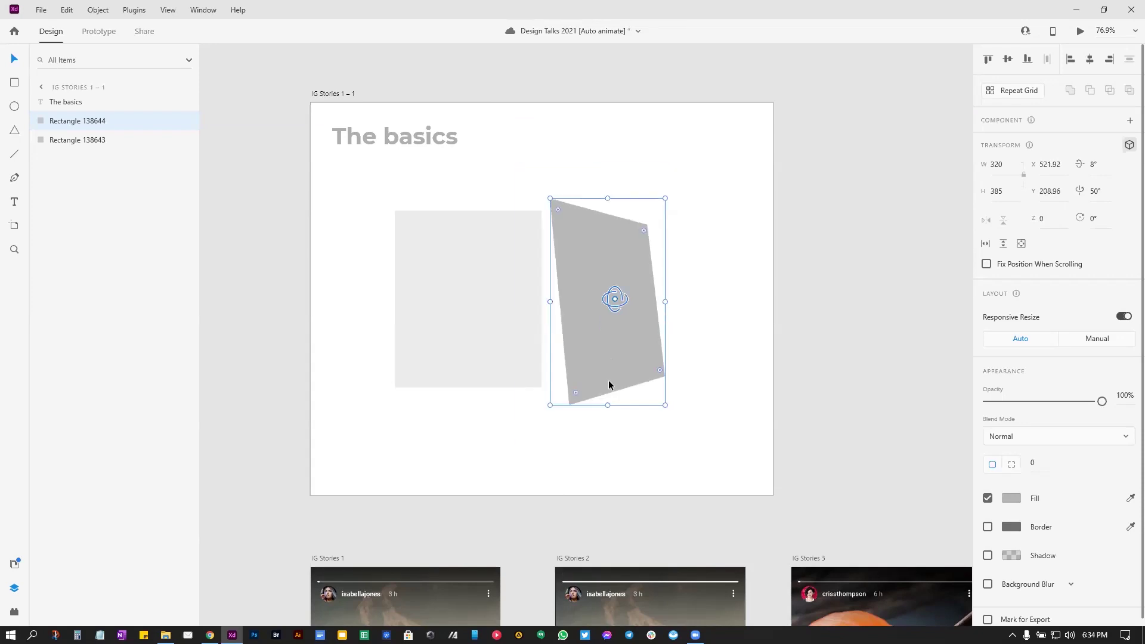
pyautogui.click(724, 298)
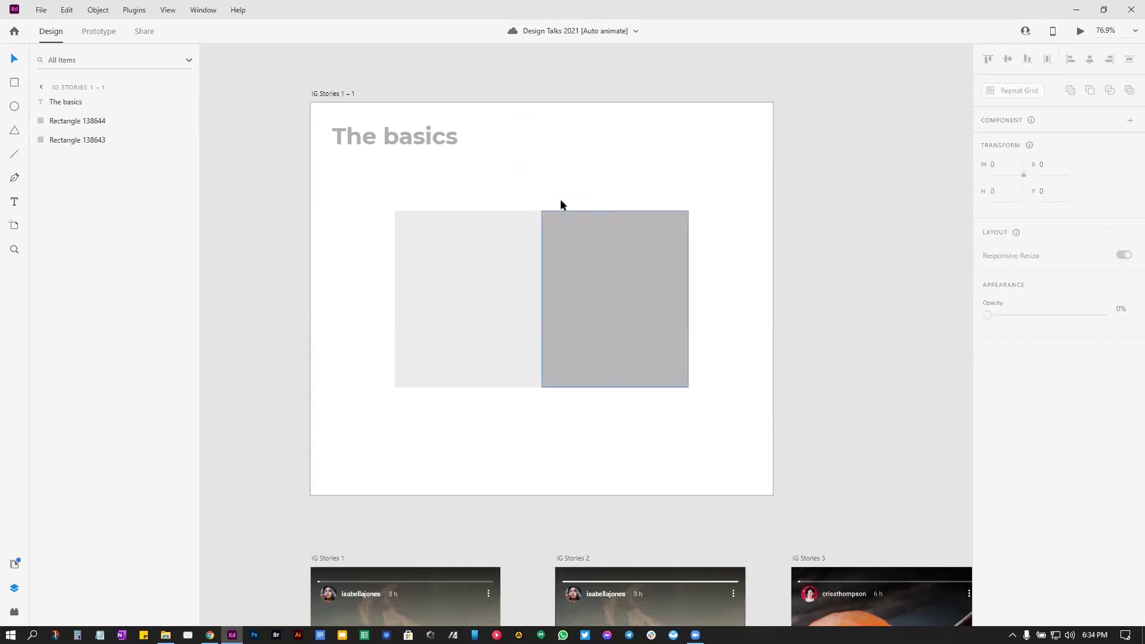
# Step: Group the two rectangles and rotate the dark grey one inside the group to 70° about its vertical axis
pyautogui.moveTo(477, 191); pyautogui.dragTo(603, 328)
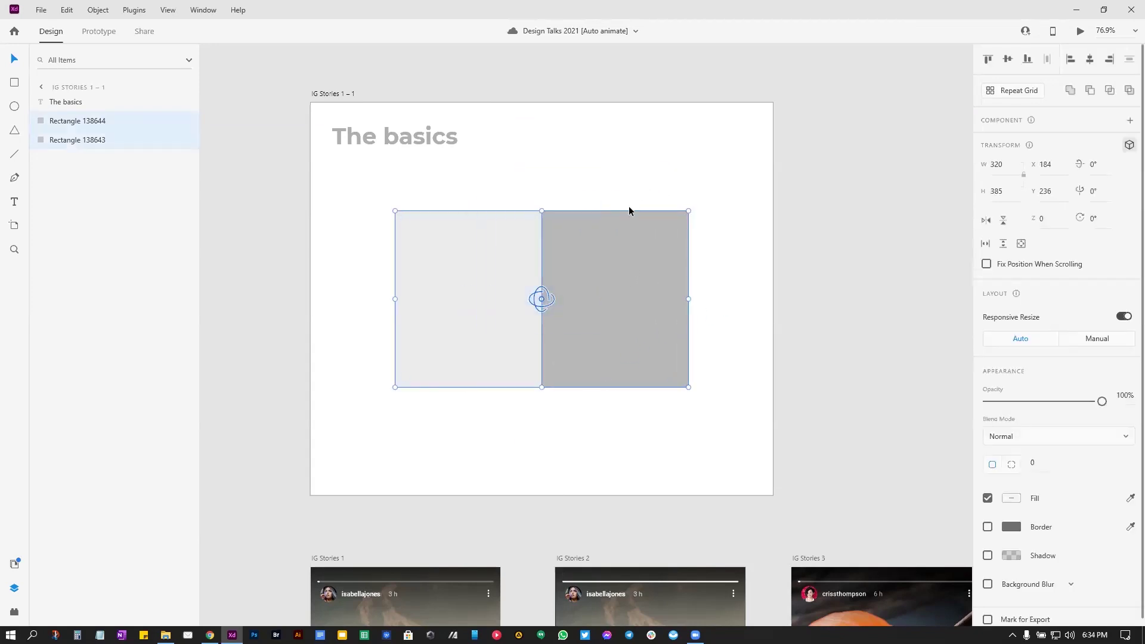
pyautogui.hotkey('ctrl', 'g')
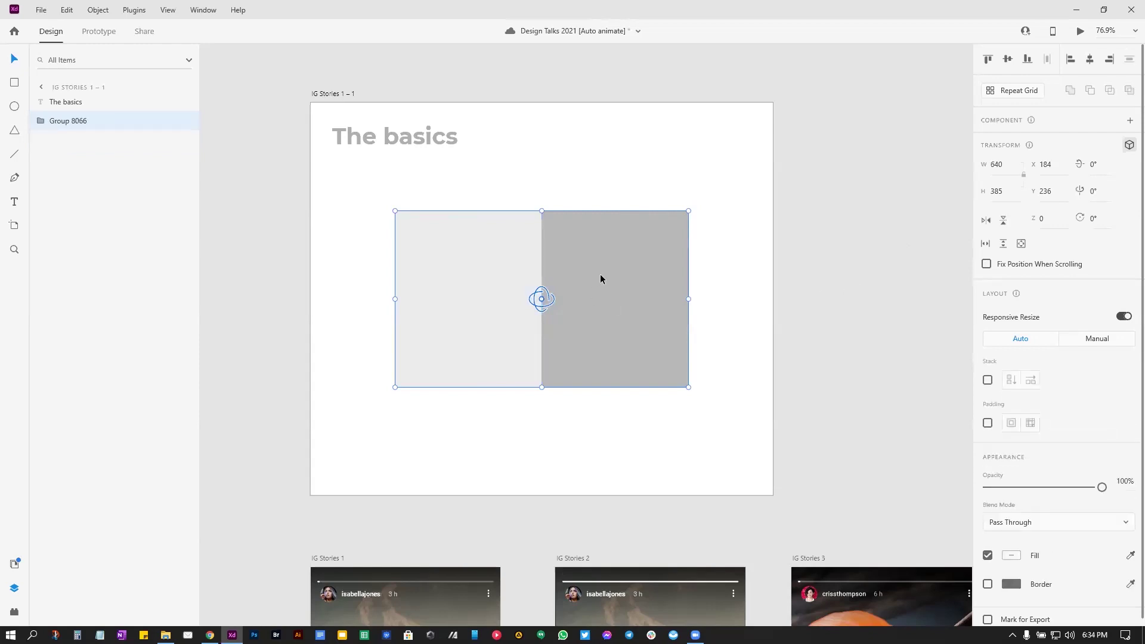
pyautogui.doubleClick(595, 278)
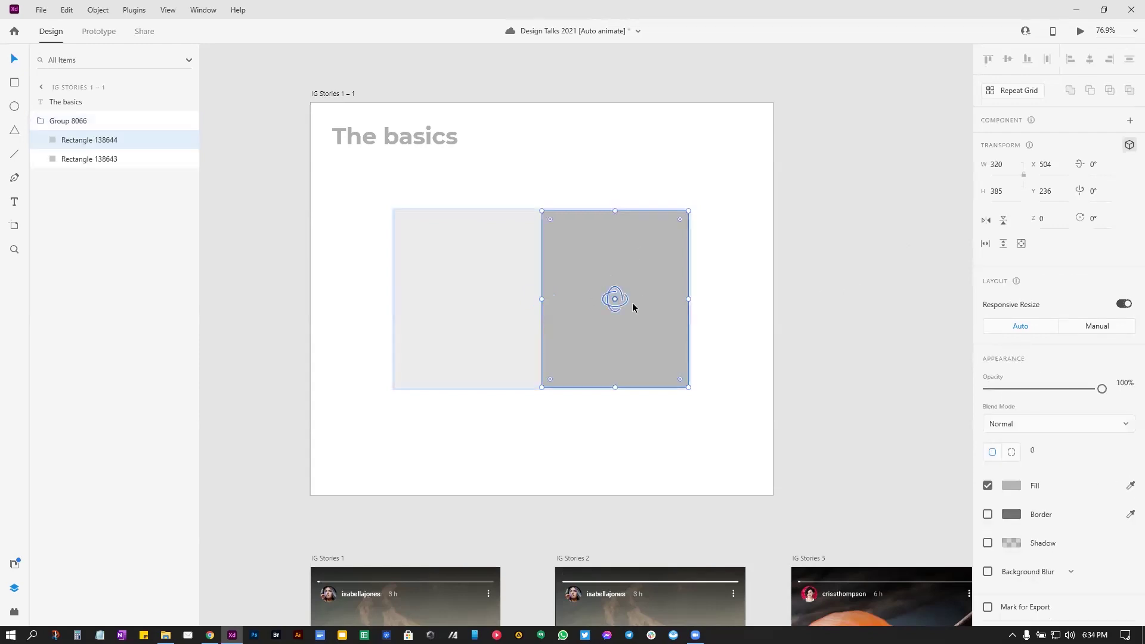
pyautogui.moveTo(611, 303); pyautogui.dragTo(673, 306)
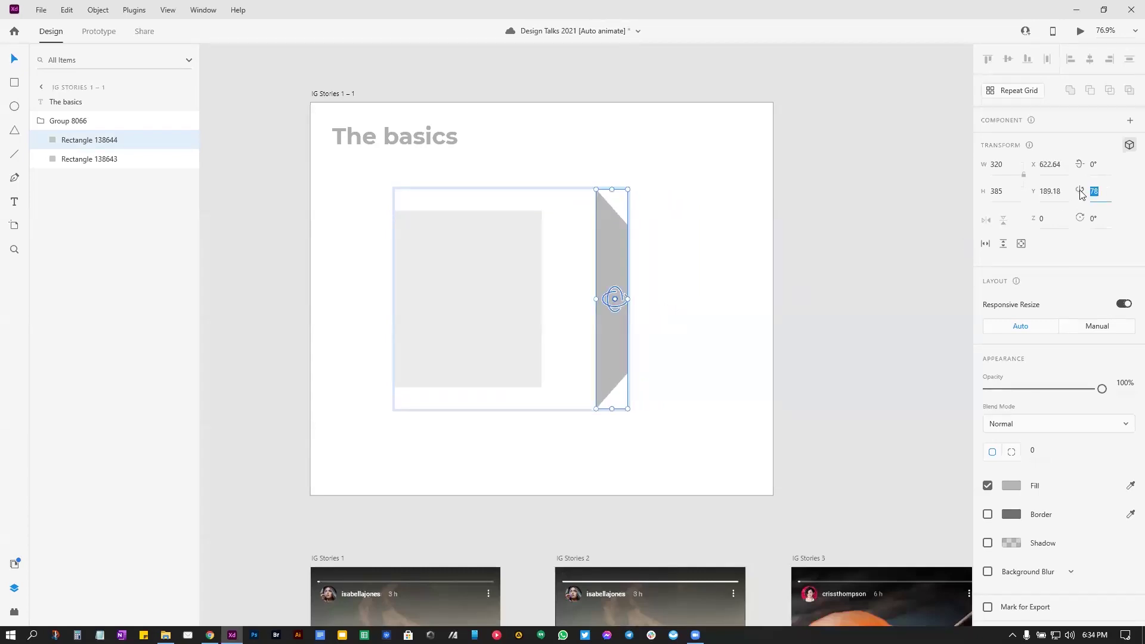
pyautogui.write('70')
pyautogui.press('Return')
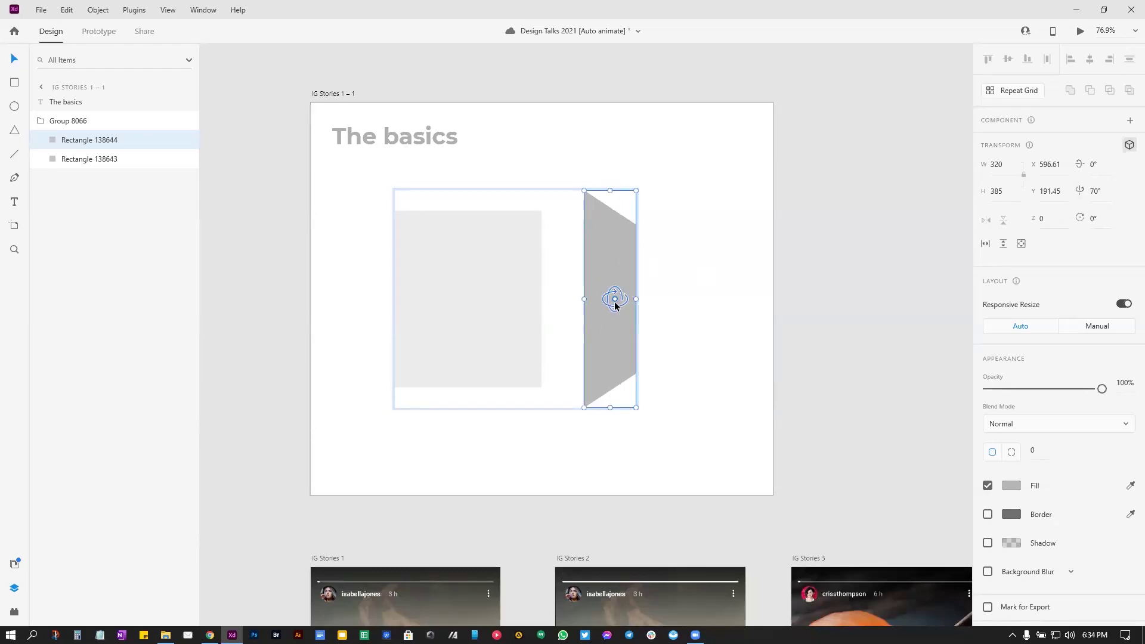
# Step: Push the rotated dark rectangle back to a depth of about -160 and align its edge with the light rectangle at X 504
pyautogui.moveTo(616, 299); pyautogui.dragTo(603, 343)
pyautogui.moveTo(597, 270); pyautogui.dragTo(560, 262)
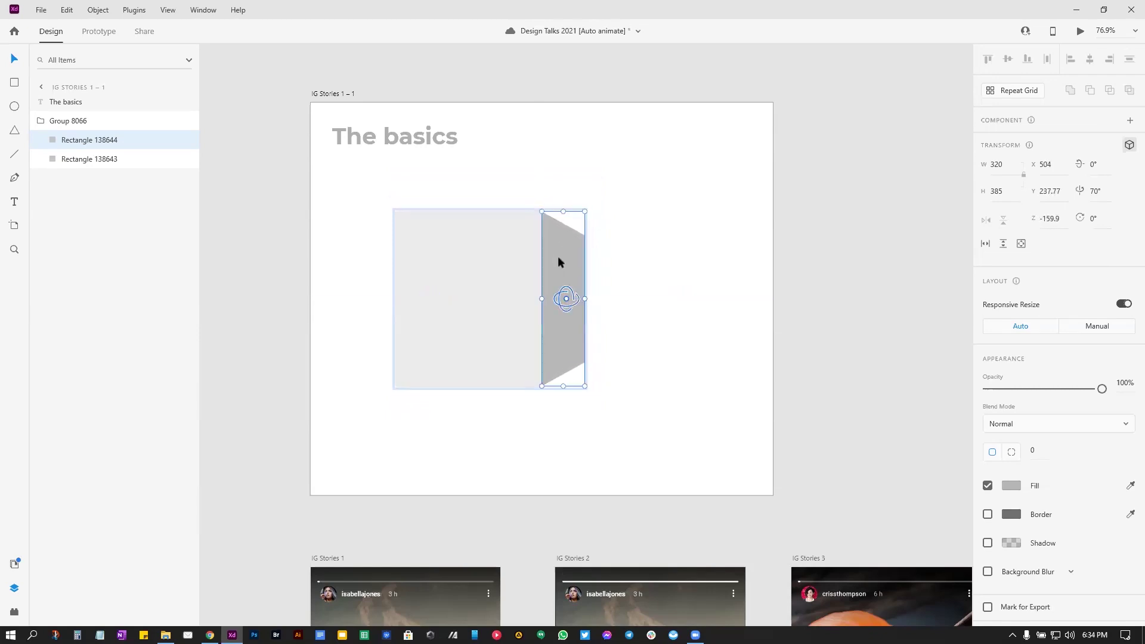
pyautogui.click(632, 263)
# Step: Try rotating the whole group to about -53° about its vertical axis, and undo the group's rotation and the dark rectangle's earlier 3D moves
pyautogui.click(527, 298)
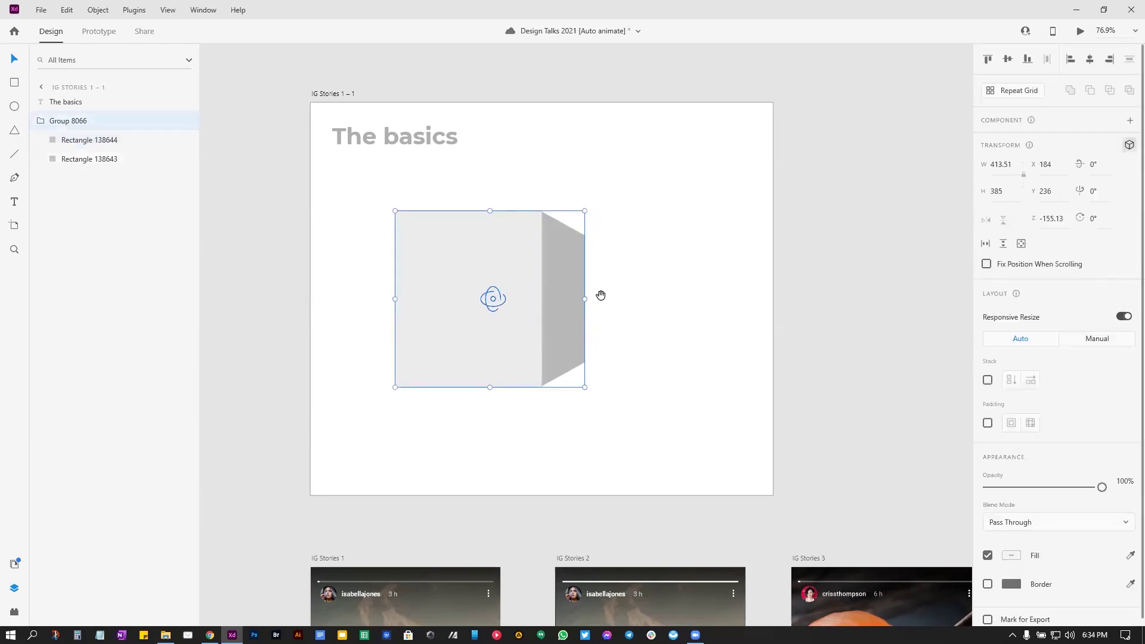
pyautogui.moveTo(600, 295); pyautogui.dragTo(684, 298)
pyautogui.moveTo(580, 306); pyautogui.dragTo(496, 310)
pyautogui.hotkey('ctrl', 'z')
pyautogui.hotkey('ctrl', 'z')
pyautogui.hotkey('ctrl', 'z')
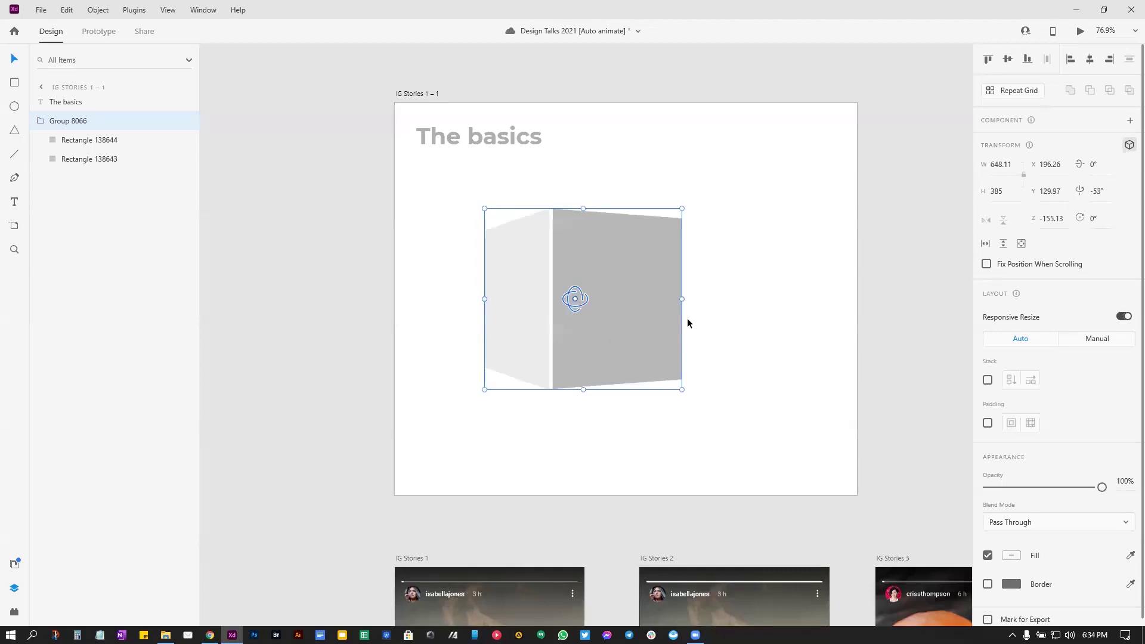
pyautogui.hotkey('ctrl', 'z')
pyautogui.hotkey('ctrl', 'z')
pyautogui.hotkey('ctrl', 'z')
pyautogui.hotkey('ctrl', 'z')
pyautogui.hotkey('ctrl', 'z')
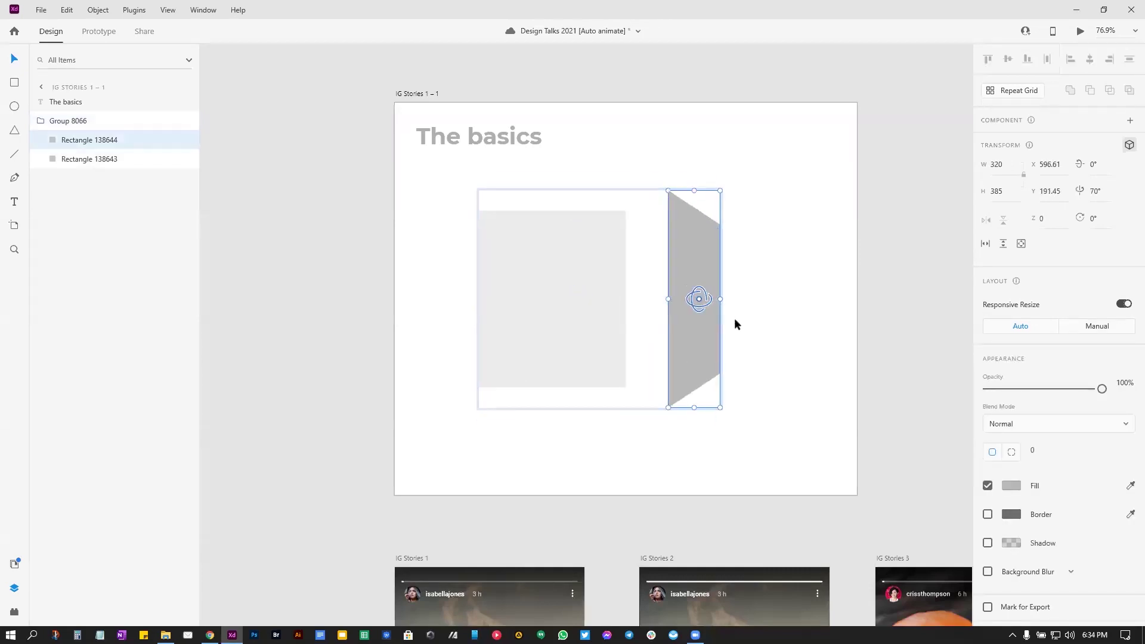
pyautogui.hotkey('ctrl', 'z')
# Step: Preview the Instagram stories prototype from the IG Stories 1 artboard, watch the cube transition, and close the preview
pyautogui.click(893, 344)
pyautogui.moveTo(892, 343); pyautogui.dragTo(861, 10)
pyautogui.moveTo(749, 182); pyautogui.dragTo(779, 143)
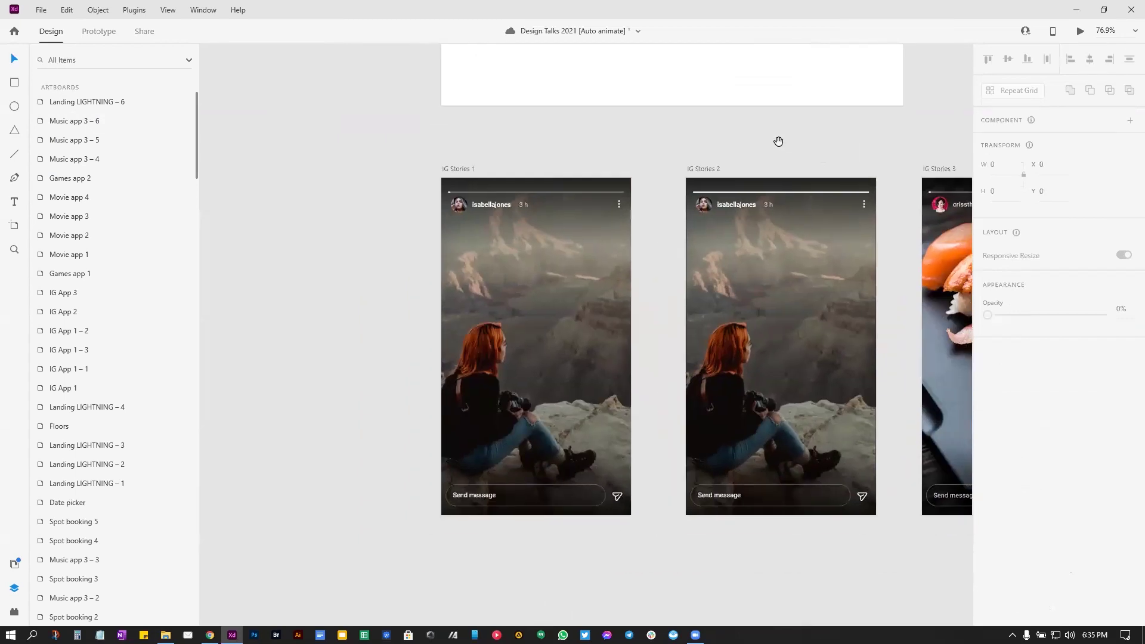
pyautogui.click(460, 169)
pyautogui.moveTo(453, 143); pyautogui.dragTo(841, 138)
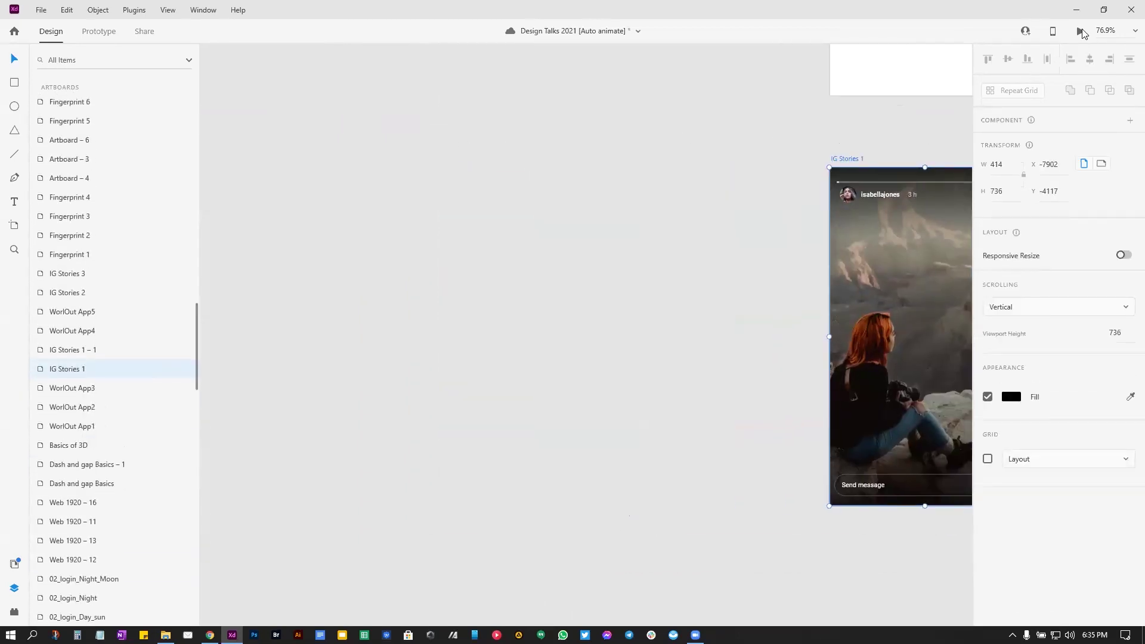
pyautogui.click(1081, 33)
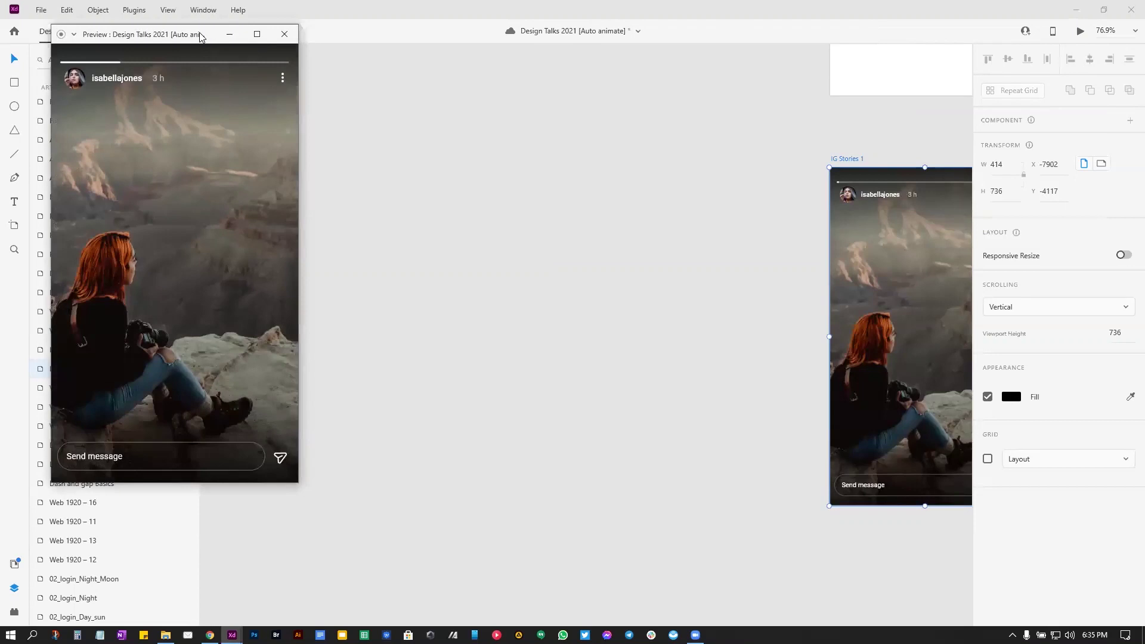
pyautogui.moveTo(200, 34); pyautogui.dragTo(516, 82)
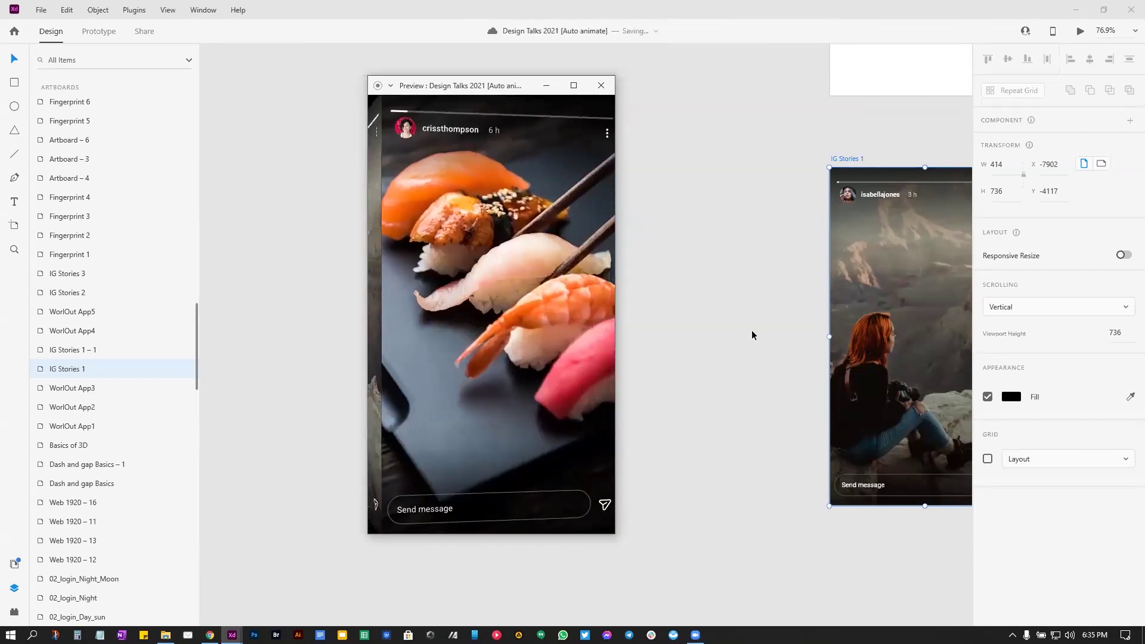
pyautogui.click(609, 87)
# Step: Inspect the screens groups on IG Stories 1 and IG Stories 2, including the story progress bar
pyautogui.click(676, 169)
pyautogui.moveTo(512, 229); pyautogui.dragTo(2, 223)
pyautogui.click(413, 231)
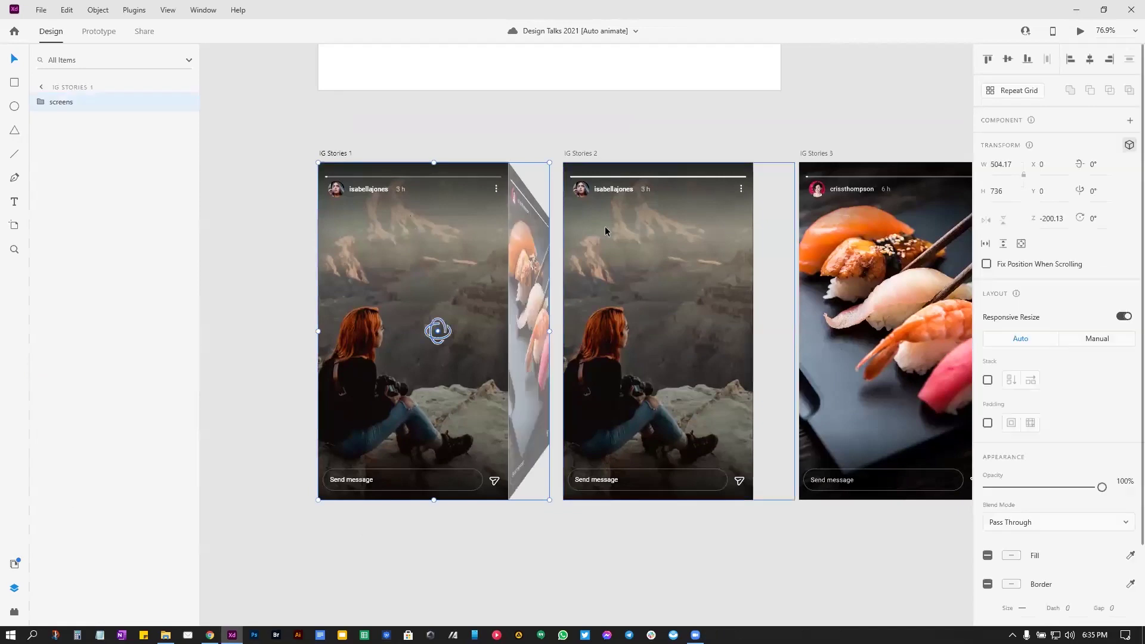
pyautogui.click(604, 228)
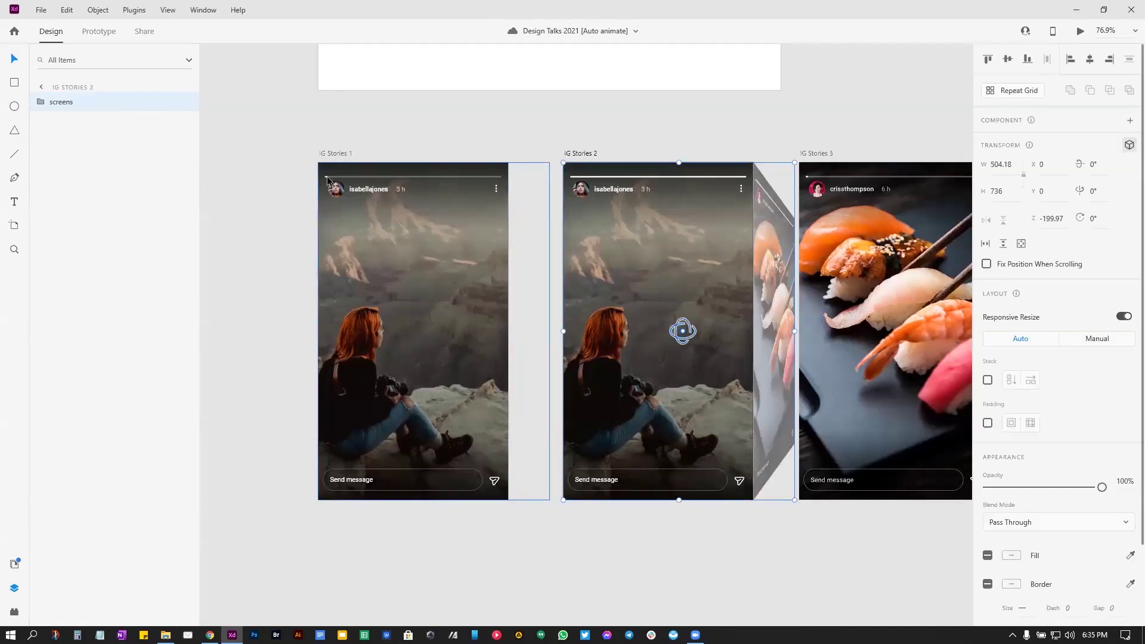
pyautogui.scroll(5, 327, 179)
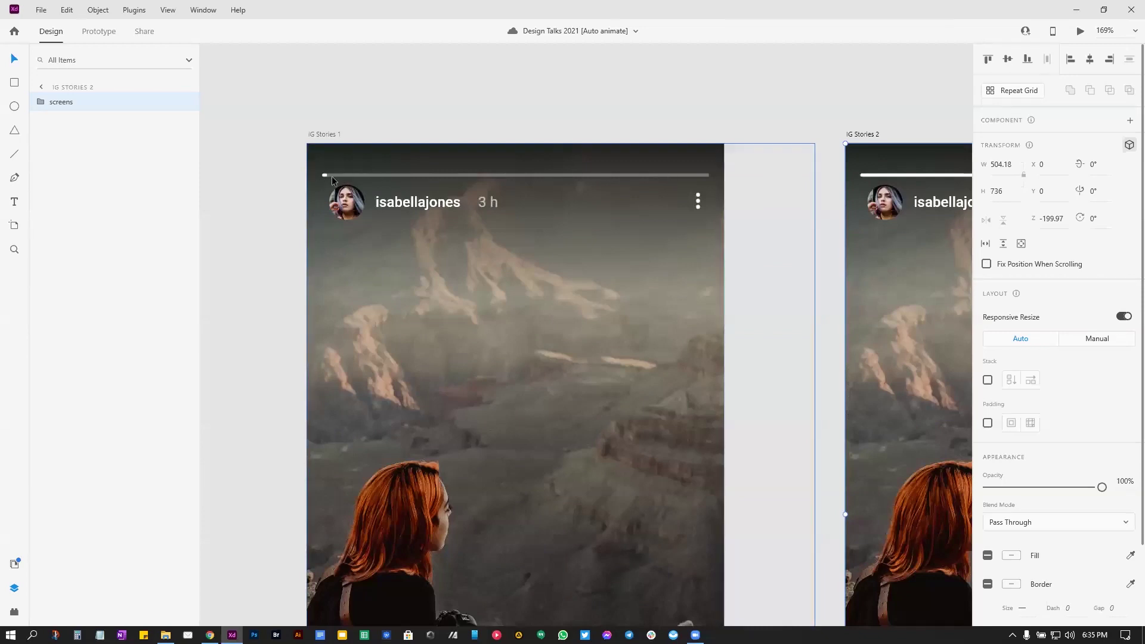
pyautogui.scroll(-5, 523, 206)
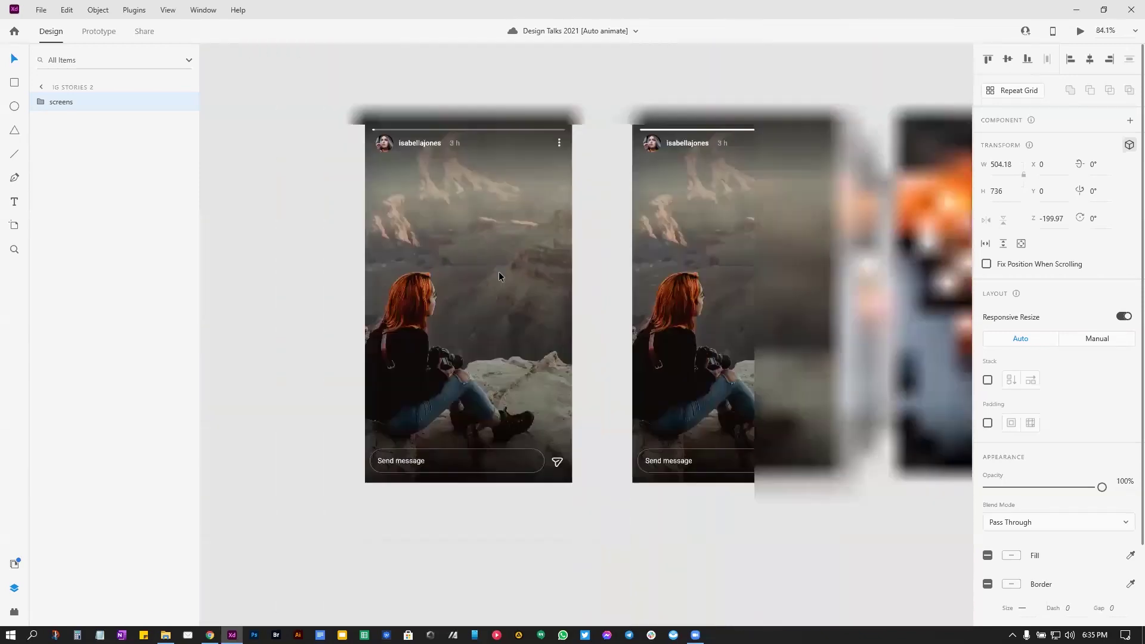
# Step: Try rotating the screens group on IG Stories 1 in 3D, undo the rotation, and deselect the group
pyautogui.click(481, 254)
pyautogui.scroll(3, 482, 252)
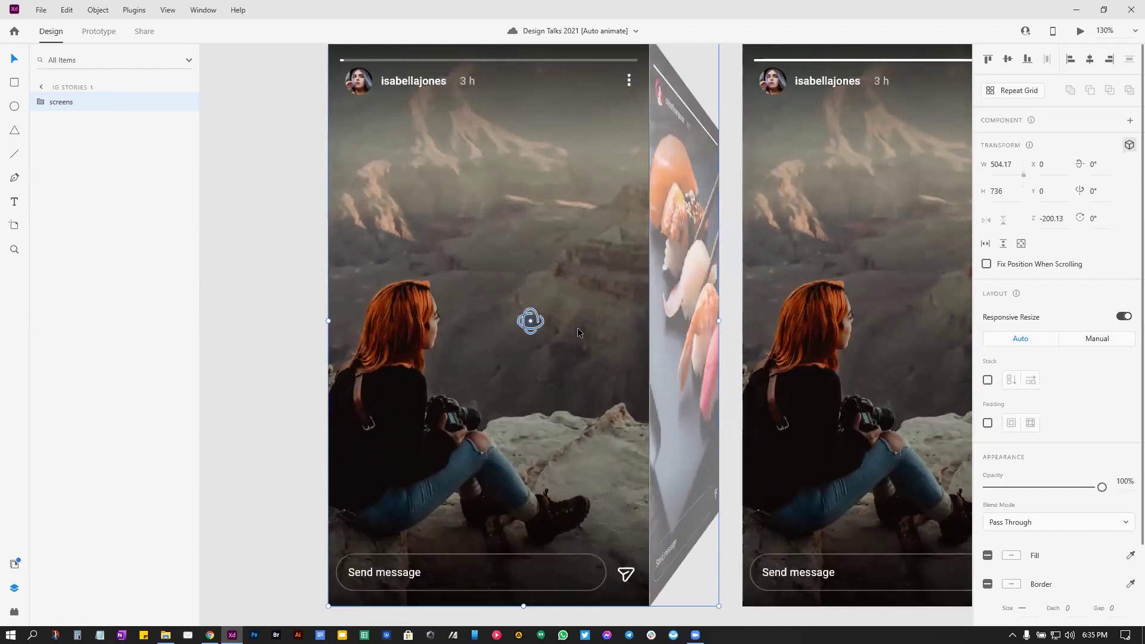
pyautogui.moveTo(529, 321); pyautogui.dragTo(395, 317)
pyautogui.hotkey('ctrl', 'z')
pyautogui.click(246, 332)
# Step: Move the pink card onto the phone screen of Artboard – 3, placing it at X 223, Y 224
pyautogui.scroll(-4, 247, 338)
pyautogui.moveTo(584, 238); pyautogui.dragTo(624, 24)
pyautogui.moveTo(592, 302); pyautogui.dragTo(707, 145)
pyautogui.moveTo(648, 226); pyautogui.dragTo(715, 126)
pyautogui.moveTo(606, 145); pyautogui.dragTo(733, 74)
pyautogui.scroll(3, 676, 120)
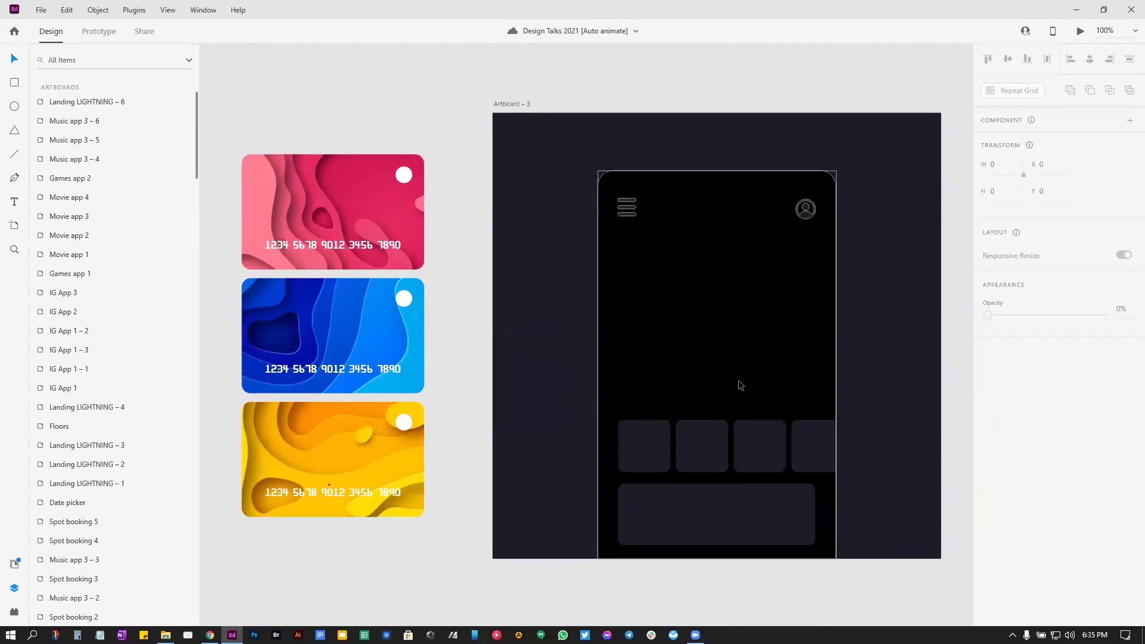
pyautogui.scroll(-3, 739, 382)
pyautogui.moveTo(580, 287); pyautogui.dragTo(629, 296)
pyautogui.scroll(3, 604, 272)
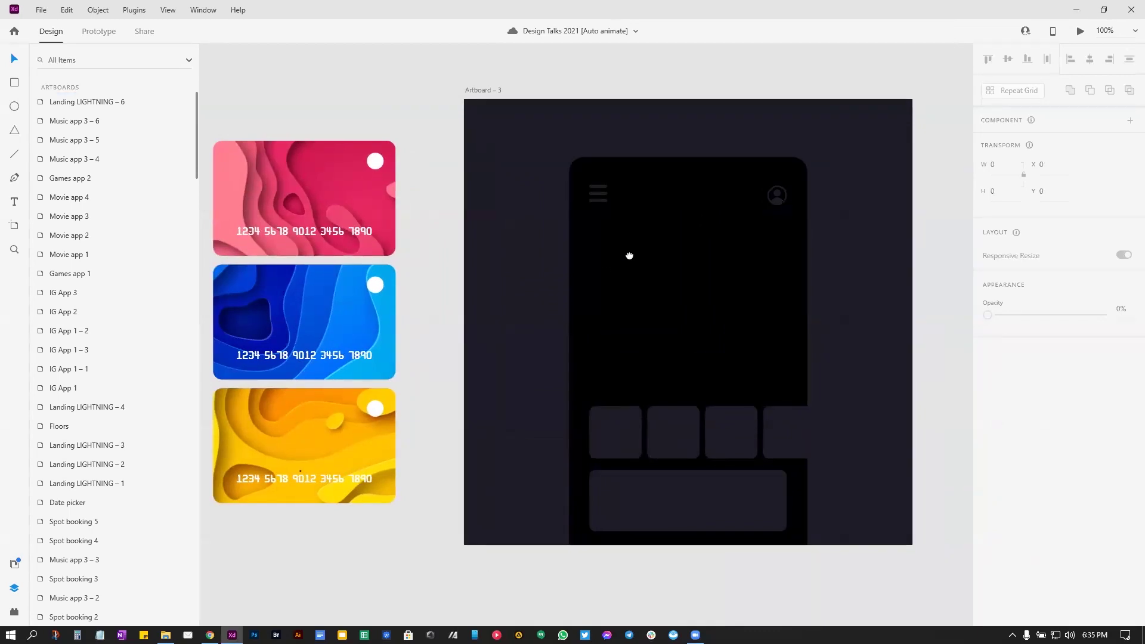
pyautogui.hscroll(3, 629, 255)
pyautogui.moveTo(269, 187); pyautogui.dragTo(699, 274)
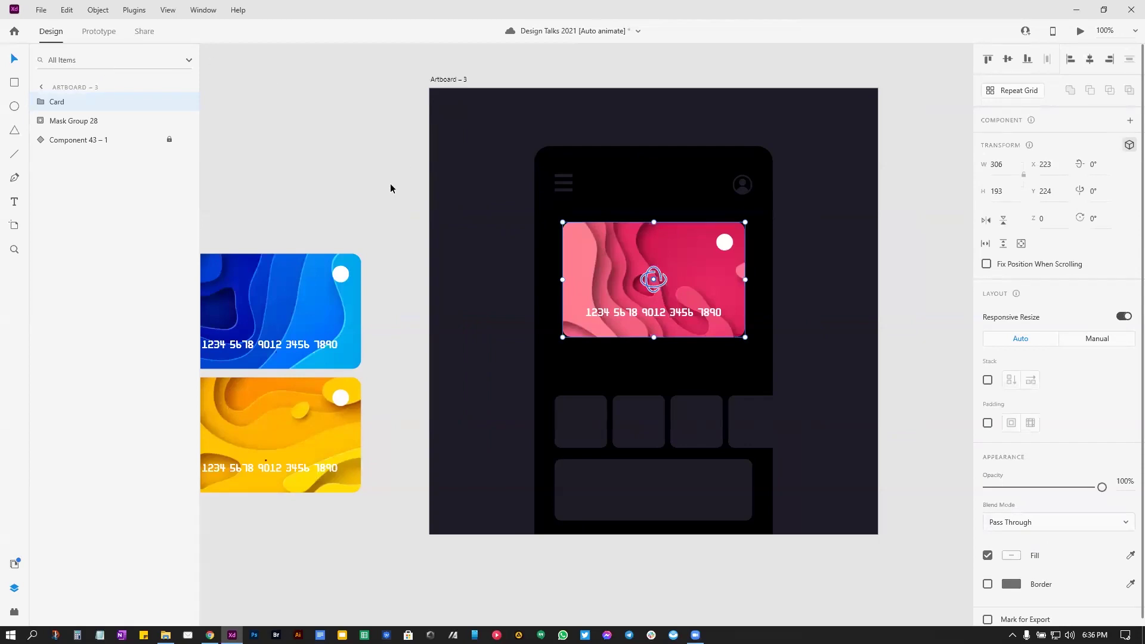
pyautogui.moveTo(653, 243); pyautogui.dragTo(646, 242)
# Step: Place the blue card beside the pink card on Artboard – 3 and rotate it to -70° about its vertical axis
pyautogui.moveTo(287, 295); pyautogui.dragTo(788, 287)
pyautogui.moveTo(849, 251); pyautogui.dragTo(787, 285)
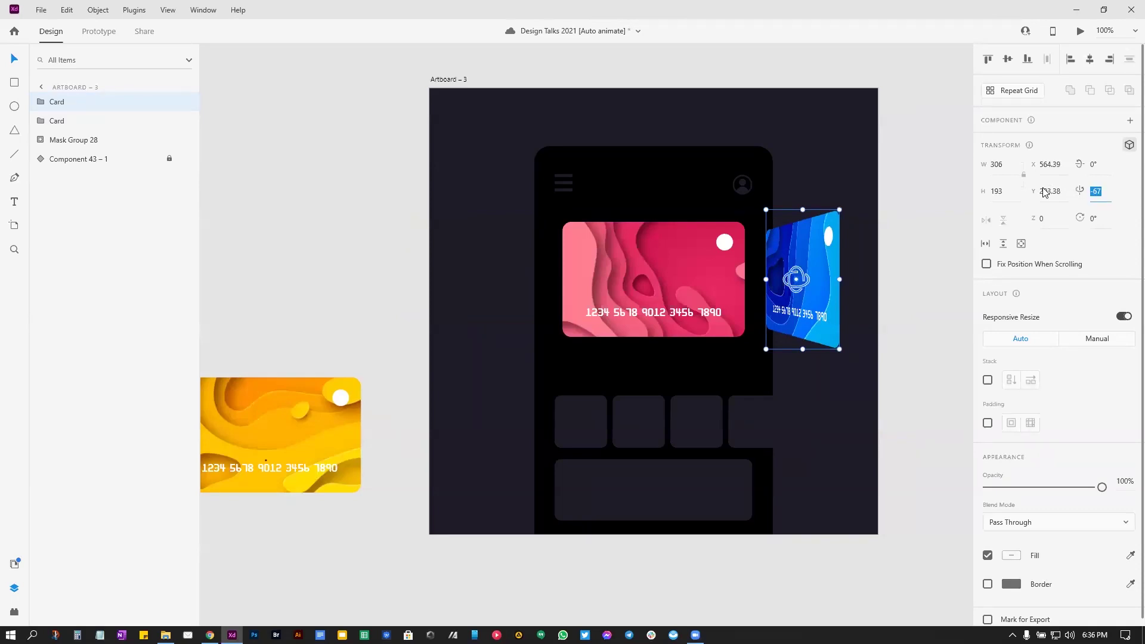
pyautogui.press('Return')
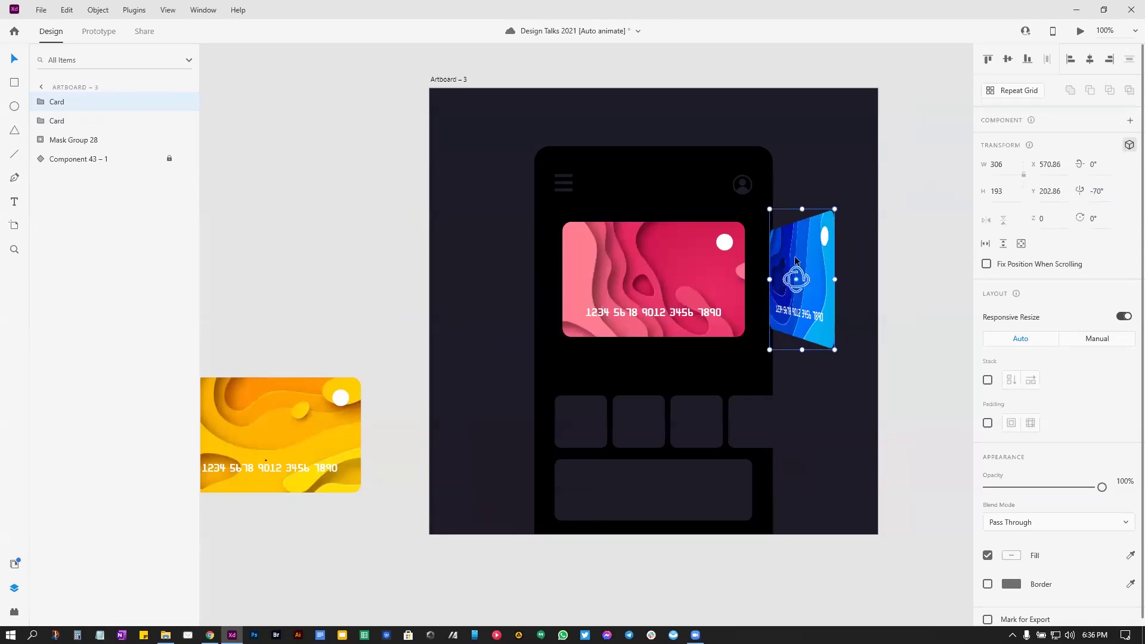
# Step: Move the blue card closer to the pink card on Artboard – 3, placing it at X 548.86
pyautogui.moveTo(802, 253); pyautogui.dragTo(795, 248)
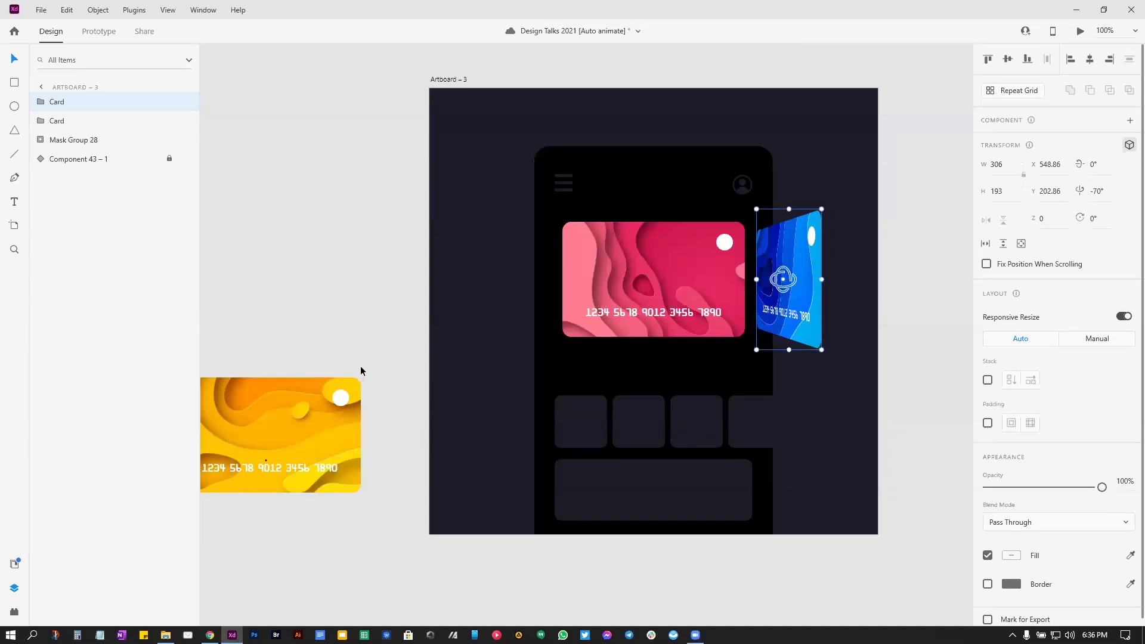
pyautogui.click(414, 304)
pyautogui.click(692, 249)
pyautogui.click(776, 253)
# Step: Draw a 400 × 271 rectangle over the phone's card area at X 176, Y 195 and mask both cards with it
pyautogui.moveTo(535, 205); pyautogui.dragTo(773, 366)
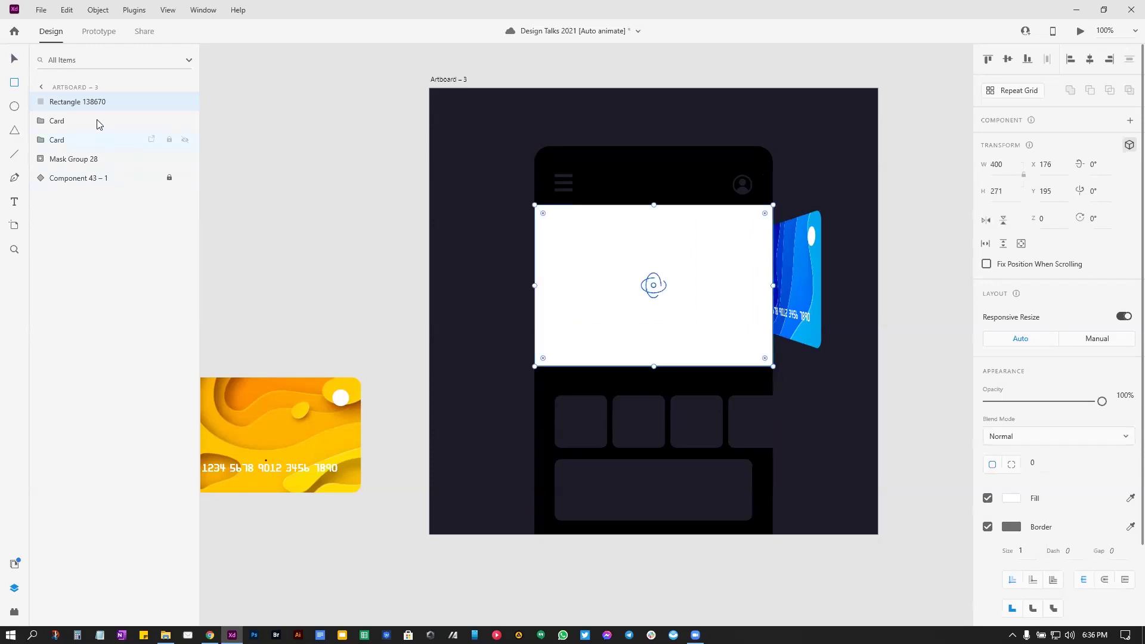
pyautogui.click(57, 138)
pyautogui.click(57, 122)
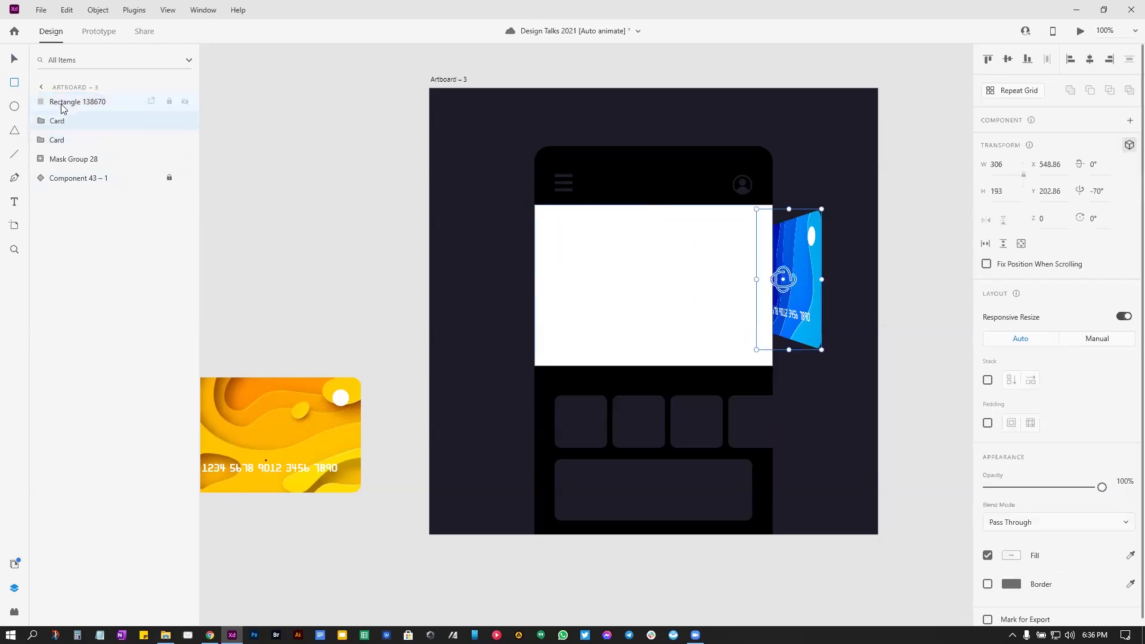
pyautogui.click(61, 104)
pyautogui.keyDown('shift'); pyautogui.click(57, 140); pyautogui.keyUp('shift')
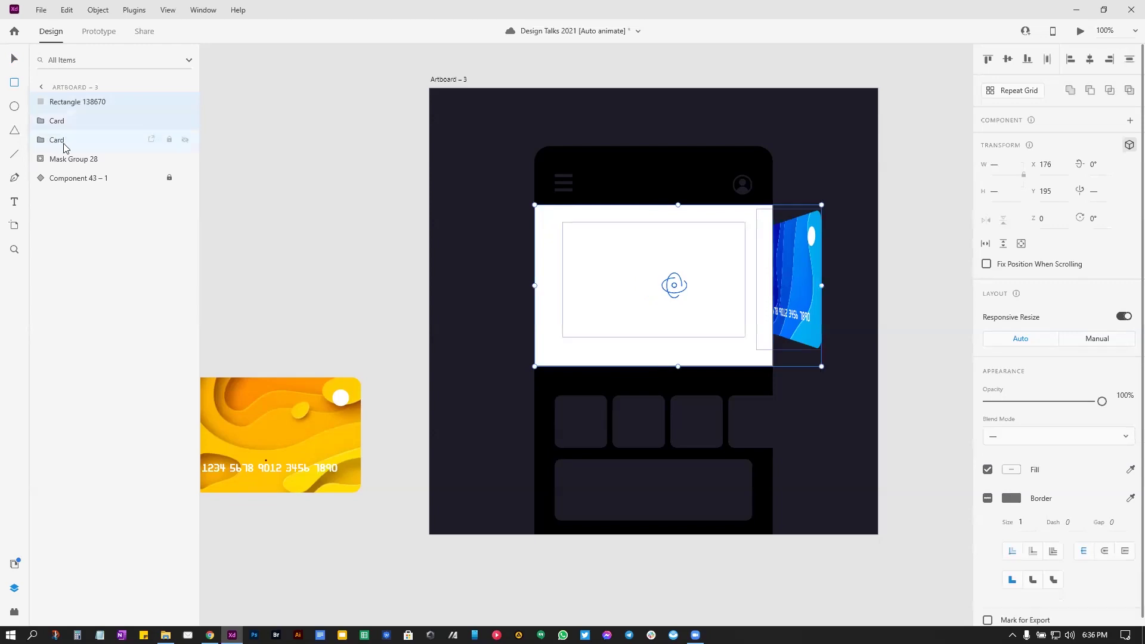
pyautogui.hotkey('ctrl', 'shift', 'm')
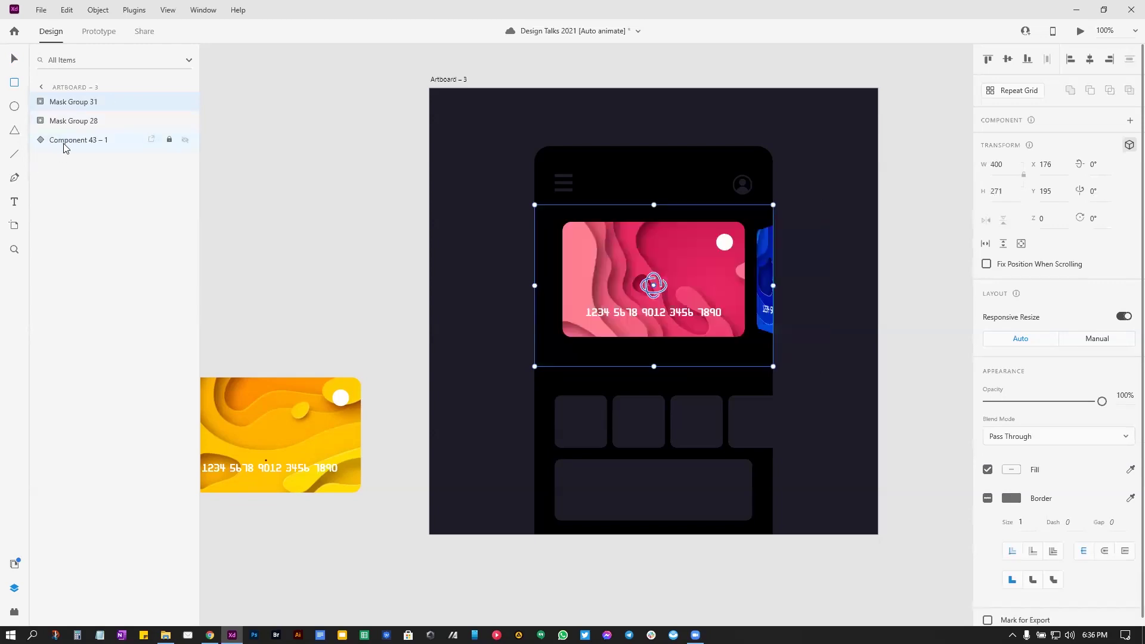
# Step: Duplicate Artboard – 3 with its masked cards and place the copy directly beside the original
pyautogui.scroll(-1, 696, 279)
pyautogui.moveTo(705, 287); pyautogui.dragTo(486, 335)
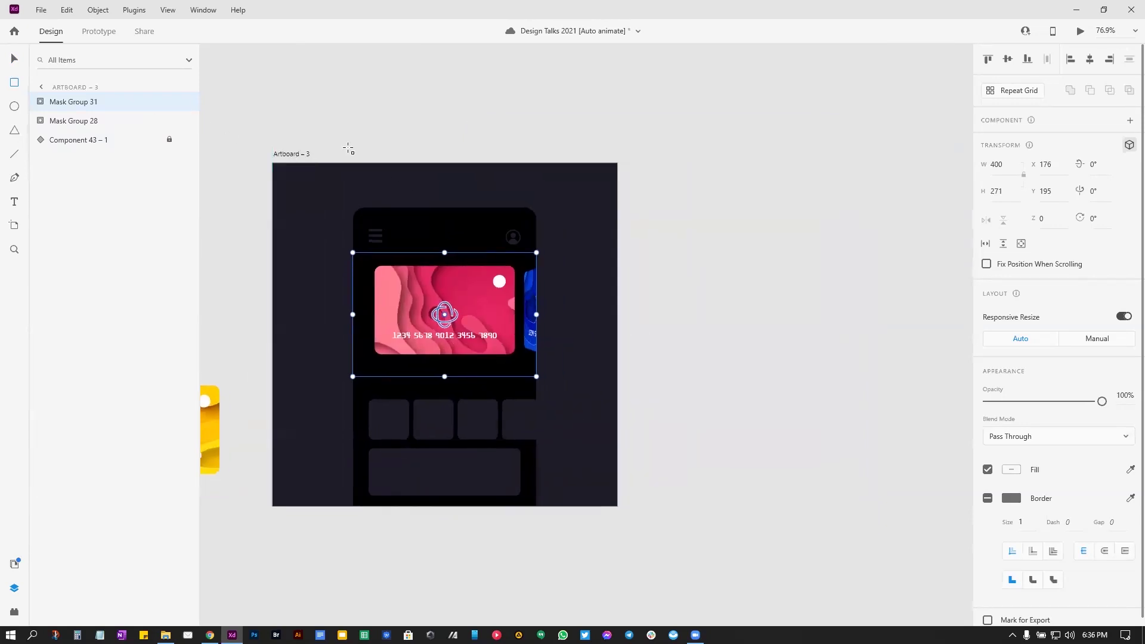
pyautogui.keyDown('alt'); pyautogui.moveTo(290, 156); pyautogui.dragTo(656, 157); pyautogui.keyUp('alt')
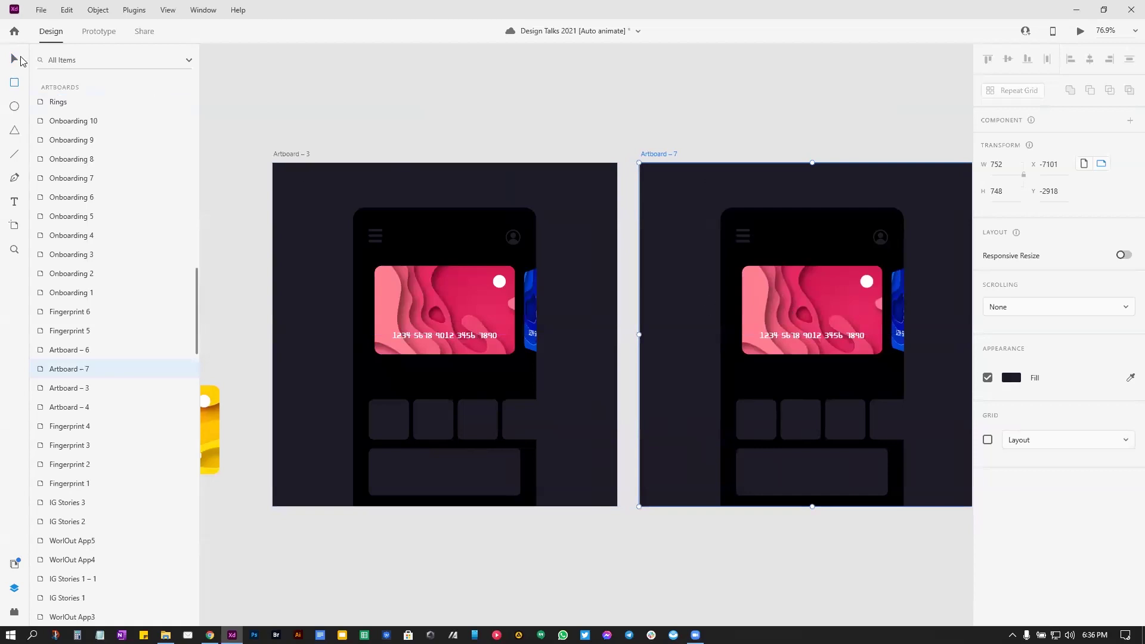
# Step: On the duplicated artboard, rotate the pink card to 70° about its vertical axis and move it to the phone's left edge, X 112.21
pyautogui.click(812, 282)
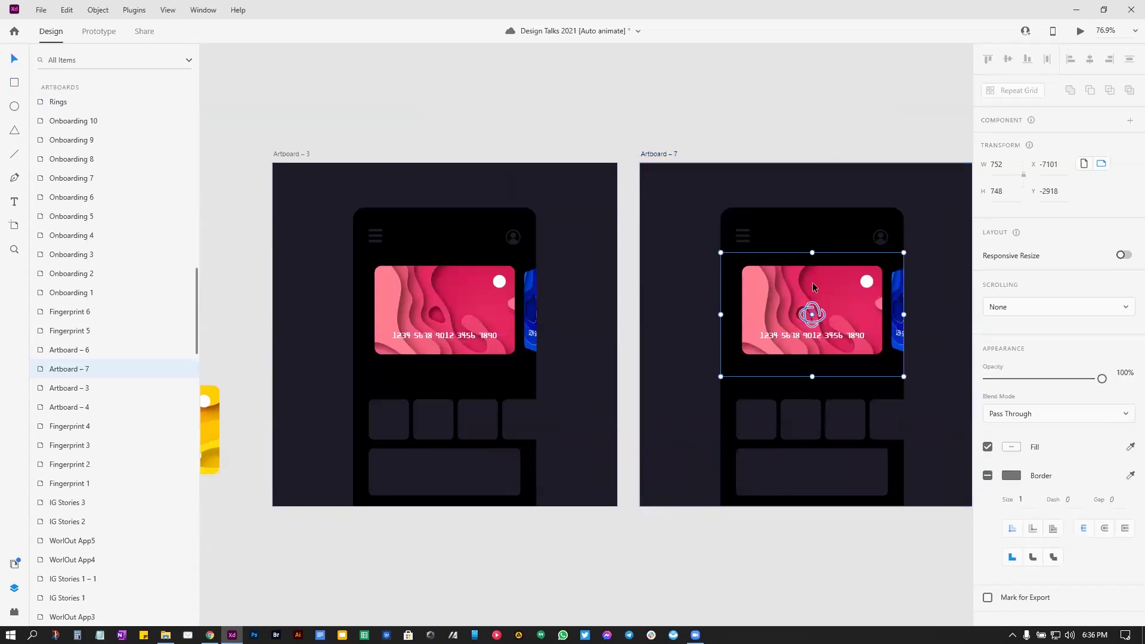
pyautogui.hscroll(2, 775, 281)
pyautogui.scroll(-1, 775, 280)
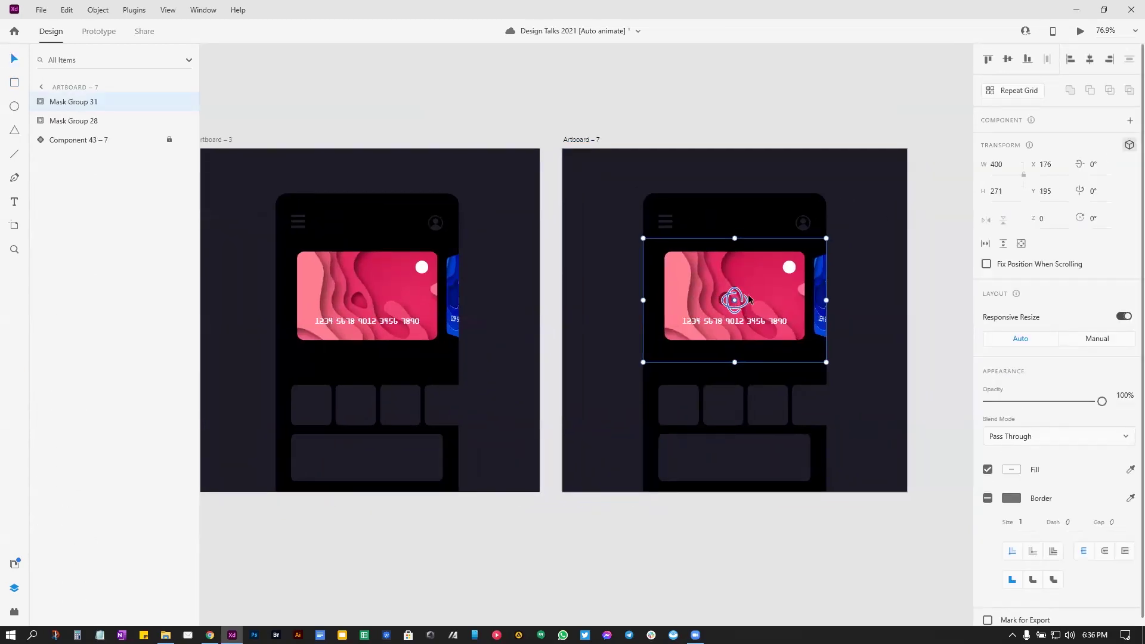
pyautogui.scroll(1, 737, 304)
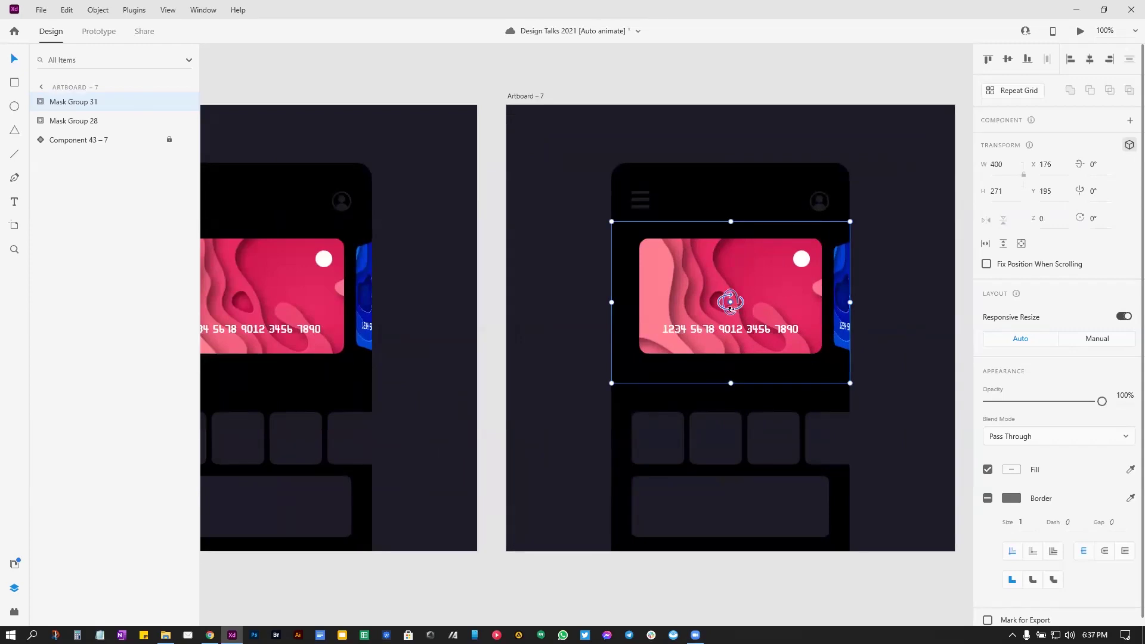
pyautogui.moveTo(731, 308); pyautogui.dragTo(795, 301)
pyautogui.hotkey('ctrl', 'z')
pyautogui.doubleClick(726, 272)
pyautogui.click(724, 300)
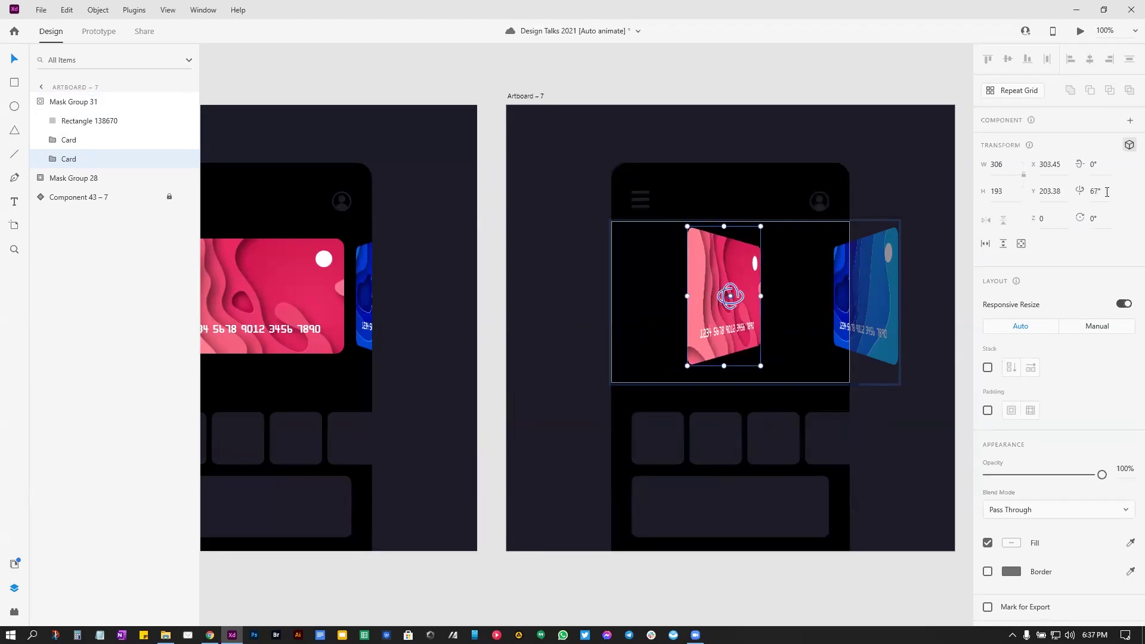
pyautogui.press('Return')
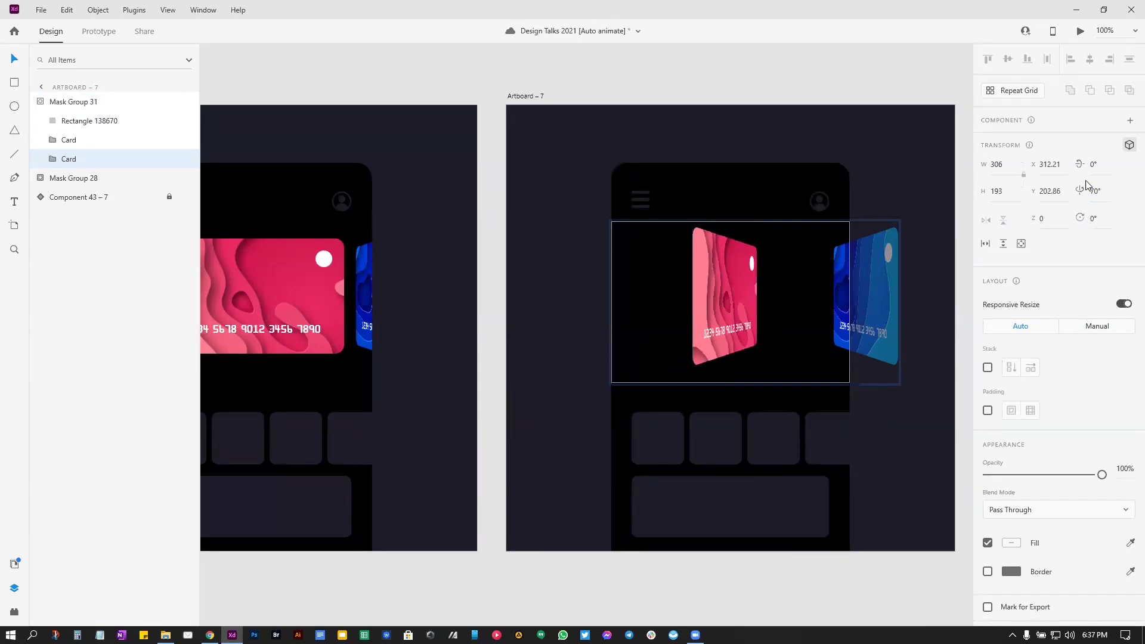
pyautogui.moveTo(718, 268); pyautogui.dragTo(603, 263)
# Step: Move the blue card to the middle of the phone screen on Artboard – 7 and set its vertical-axis rotation to 0°
pyautogui.moveTo(850, 265); pyautogui.dragTo(710, 269)
pyautogui.hotkey('ctrl', 'z')
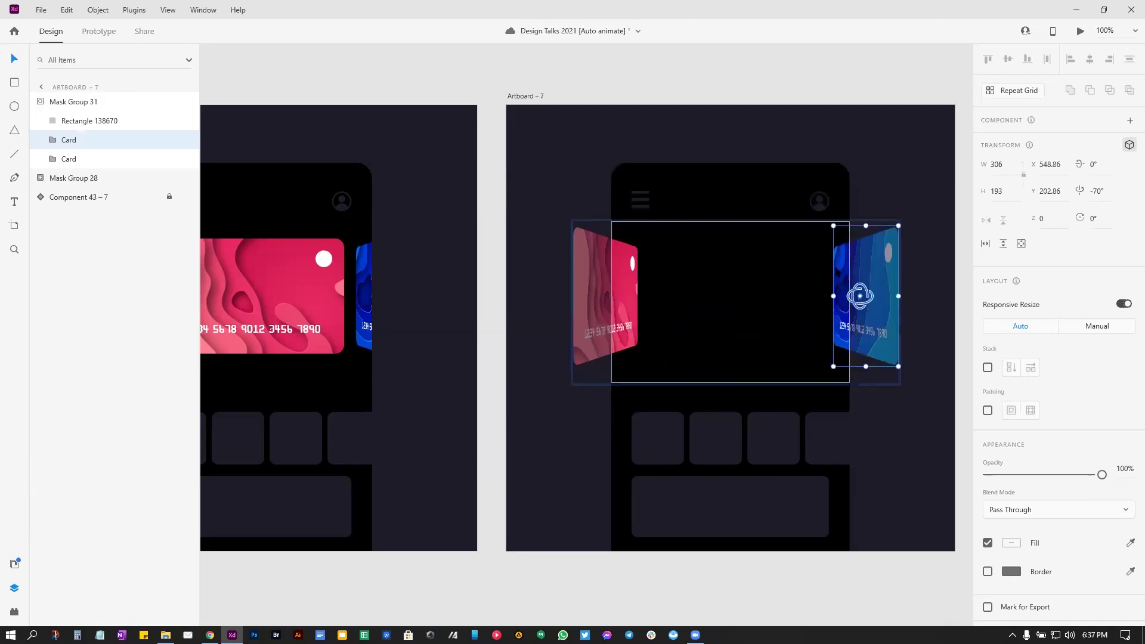
pyautogui.moveTo(845, 274); pyautogui.dragTo(710, 273)
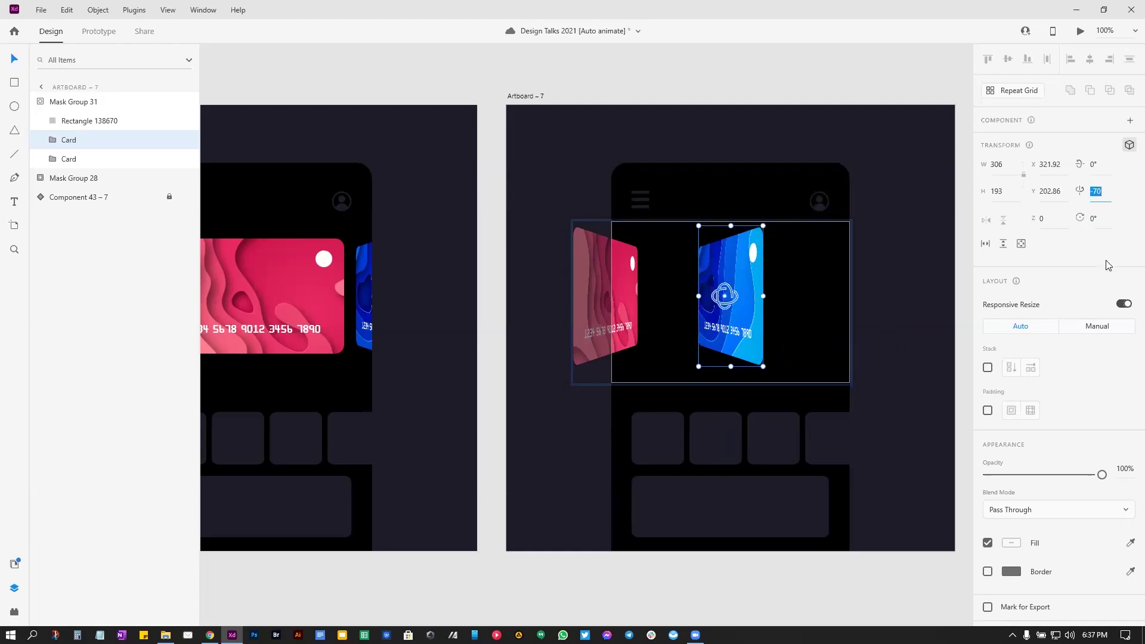
pyautogui.write('0')
pyautogui.press('Return')
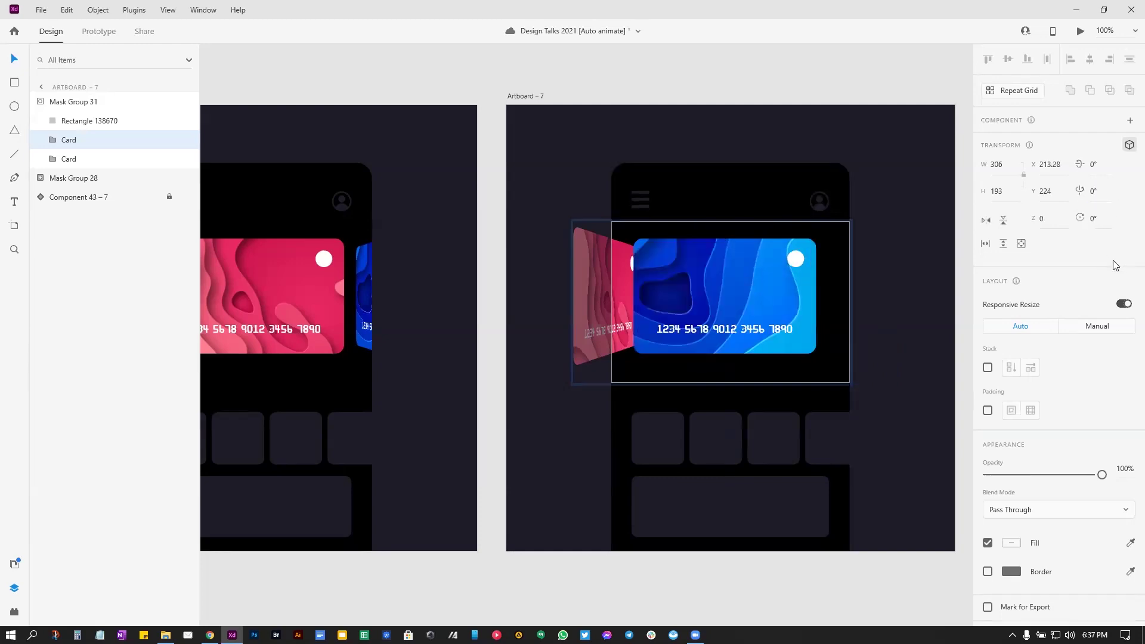
pyautogui.moveTo(731, 267)
pyautogui.mouseDown()
pyautogui.moveTo(740, 266)
pyautogui.moveTo(730, 265)
pyautogui.mouseUp()
# Step: Shift the rotated pink card on Artboard – 7 further outward to X 102.21, leaving a gap beside the blue card
pyautogui.keyDown('shift'); pyautogui.click(621, 275); pyautogui.keyUp('shift')
pyautogui.moveTo(621, 276); pyautogui.dragTo(617, 275)
pyautogui.hotkey('ctrl', 'z')
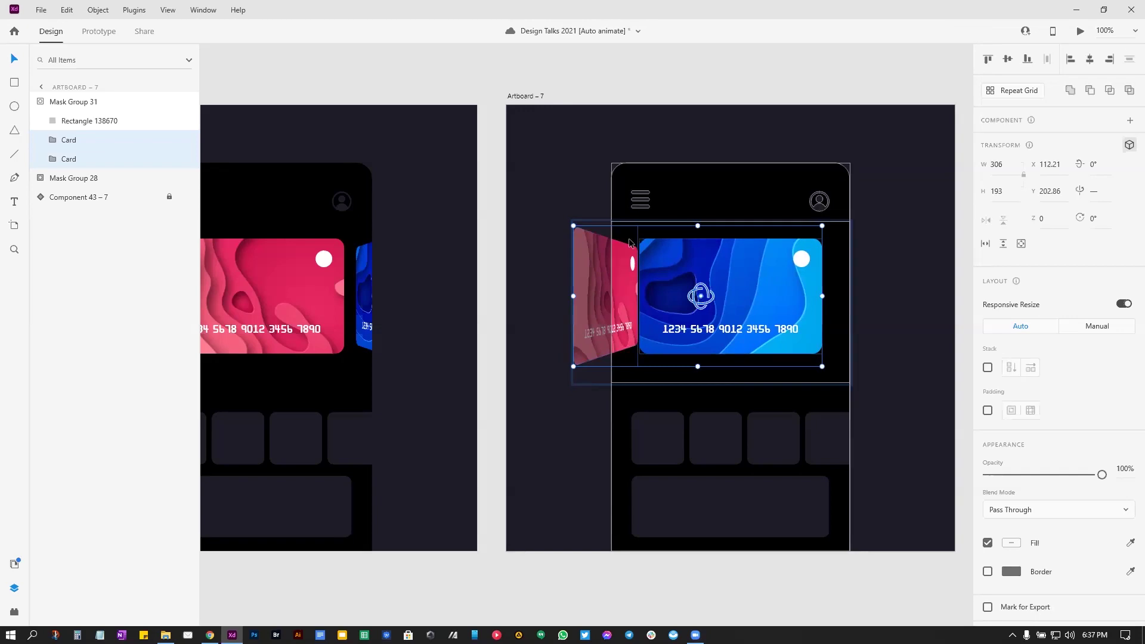
pyautogui.click(628, 238)
pyautogui.click(626, 259)
pyautogui.doubleClick(628, 263)
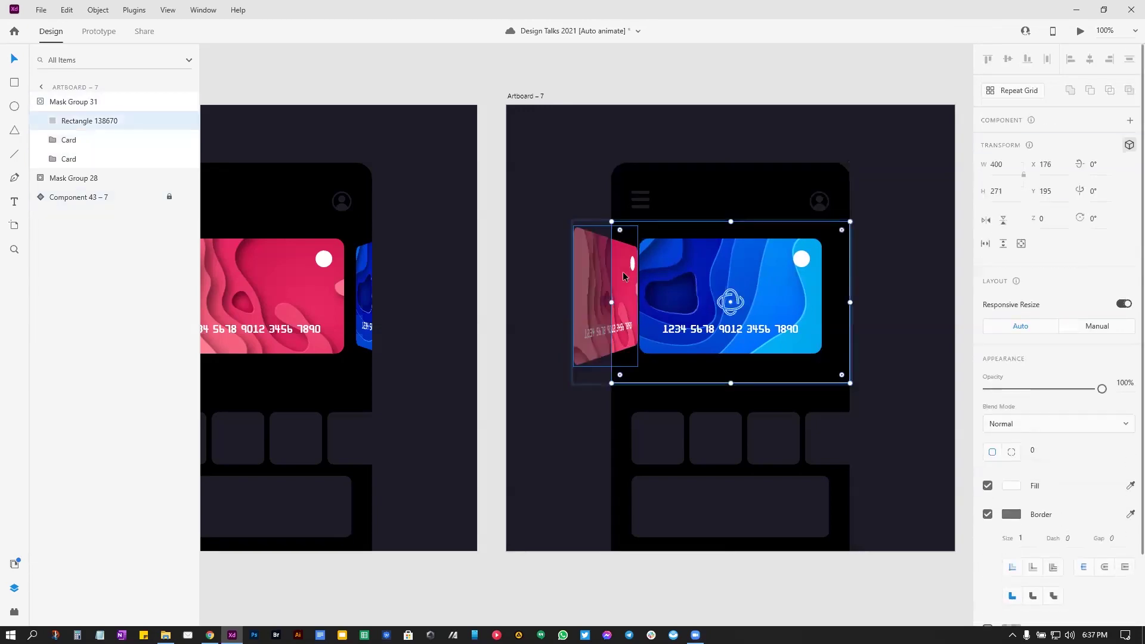
pyautogui.click(624, 275)
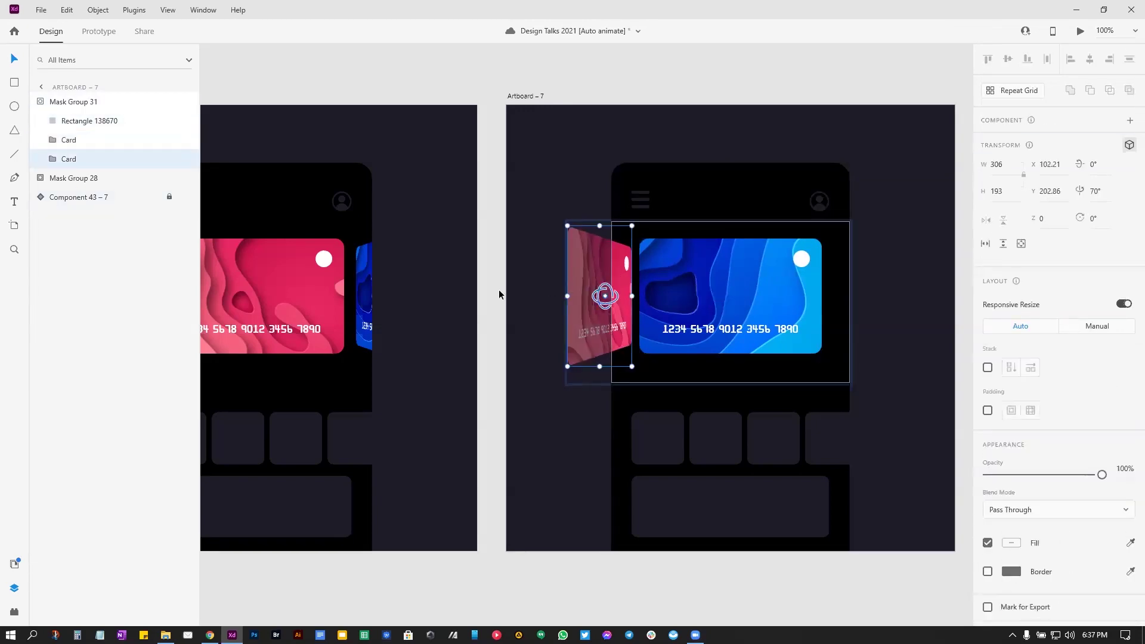
pyautogui.click(499, 289)
# Step: Start prototyping and link the masked card group on Artboard – 3 to Artboard – 7 with Auto-Animate
pyautogui.scroll(-2, 495, 292)
pyautogui.hscroll(-3, 346, 183)
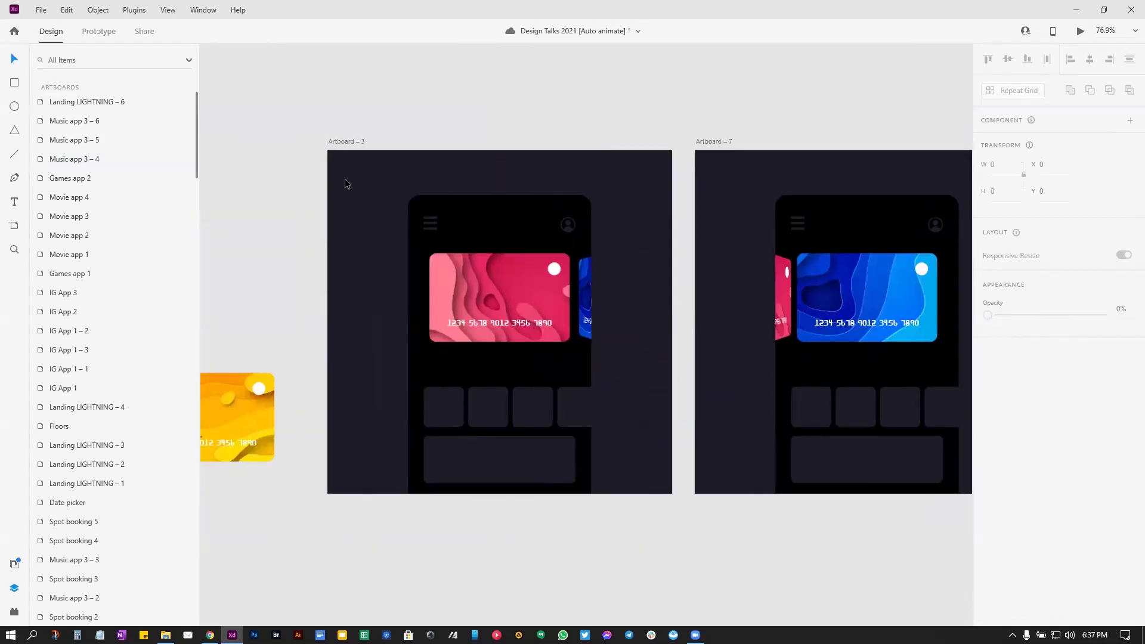
pyautogui.click(339, 142)
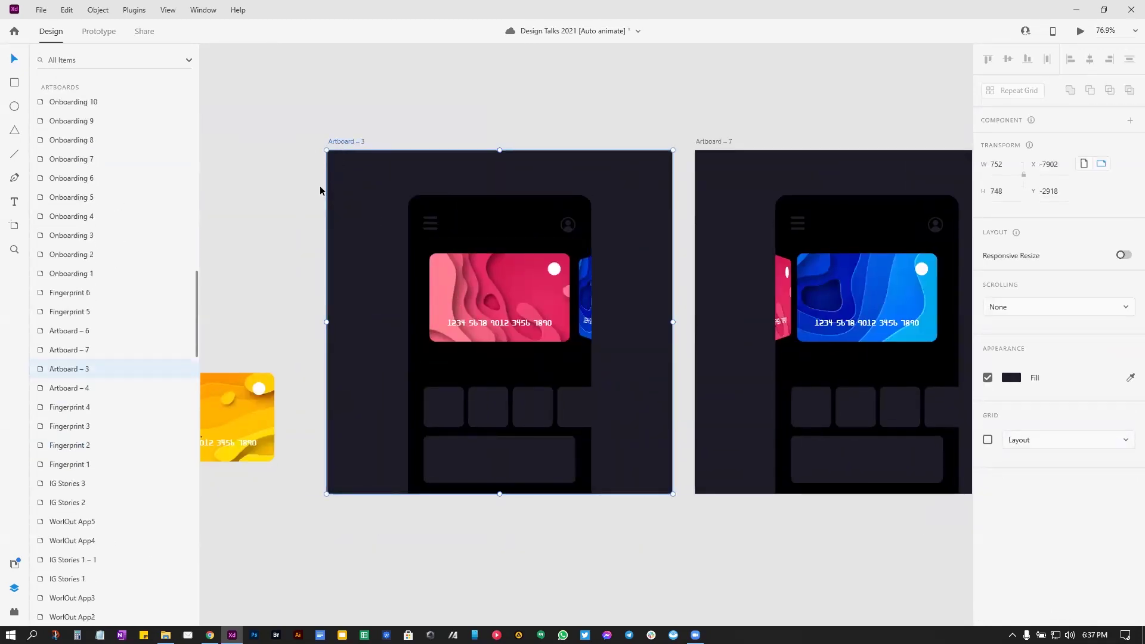
pyautogui.click(98, 31)
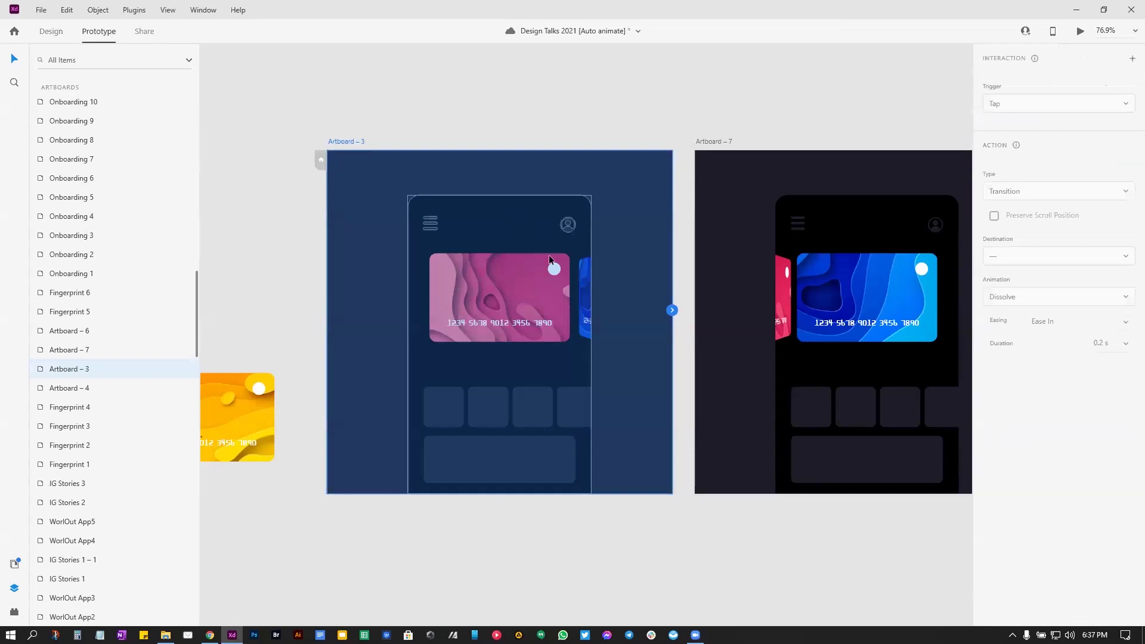
pyautogui.click(564, 289)
pyautogui.moveTo(591, 302); pyautogui.dragTo(727, 311)
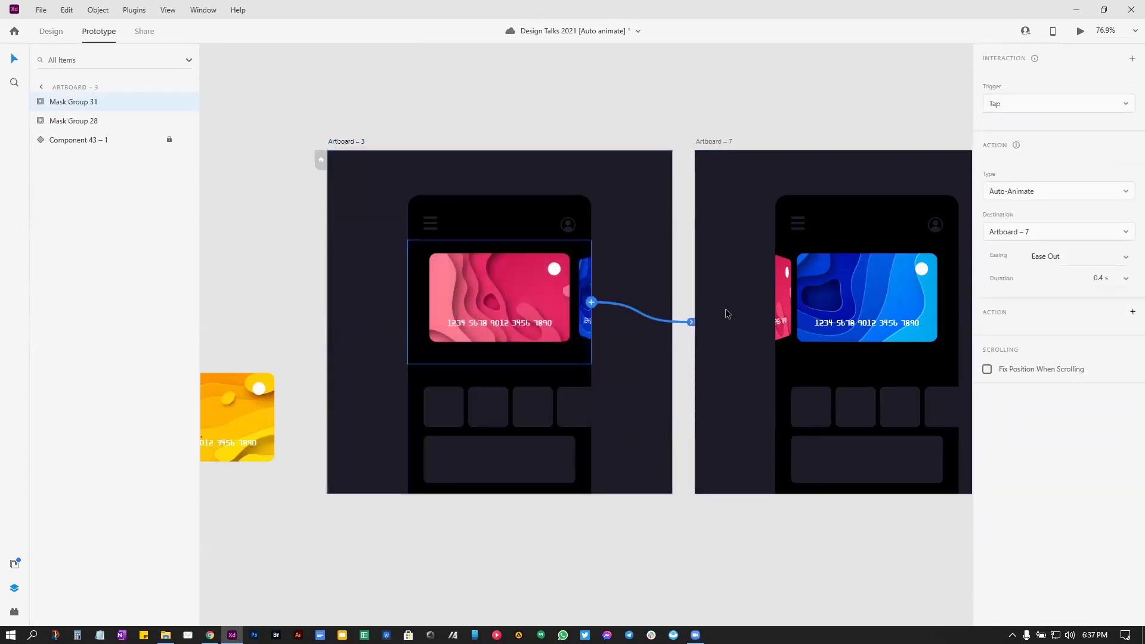
# Step: Link the pink card on Artboard – 7 back to Artboard – 3 with Auto-Animate and a Drag trigger
pyautogui.click(786, 298)
pyautogui.click(784, 301)
pyautogui.moveTo(791, 297); pyautogui.dragTo(642, 340)
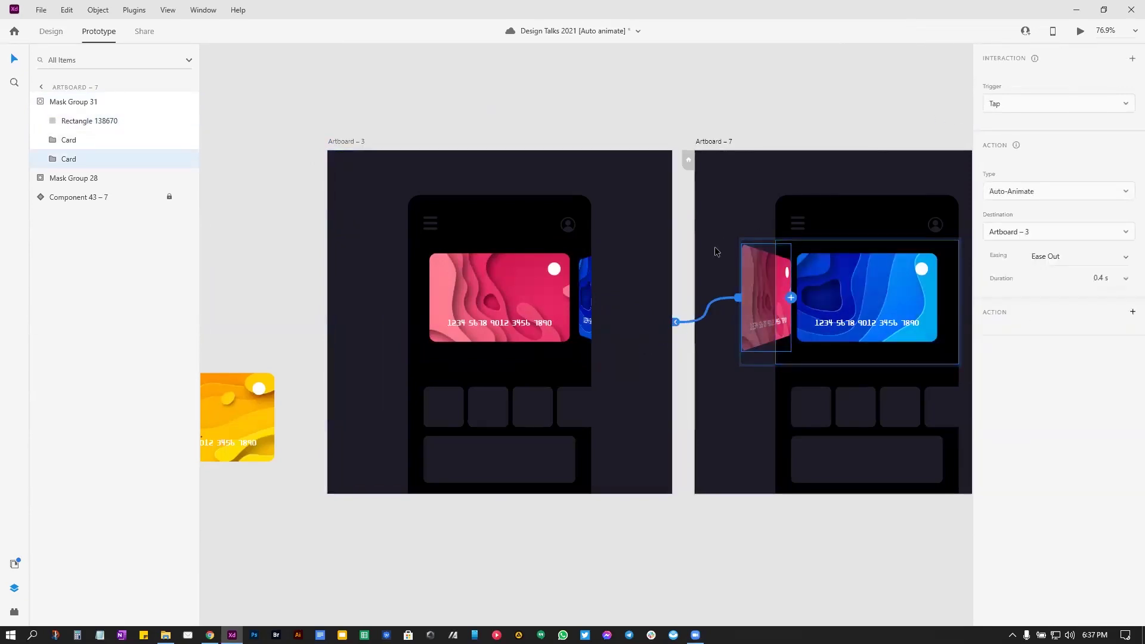
pyautogui.click(1007, 105)
pyautogui.click(1002, 134)
# Step: Change the trigger of the masked group's link on Artboard – 3 to Drag
pyautogui.click(550, 289)
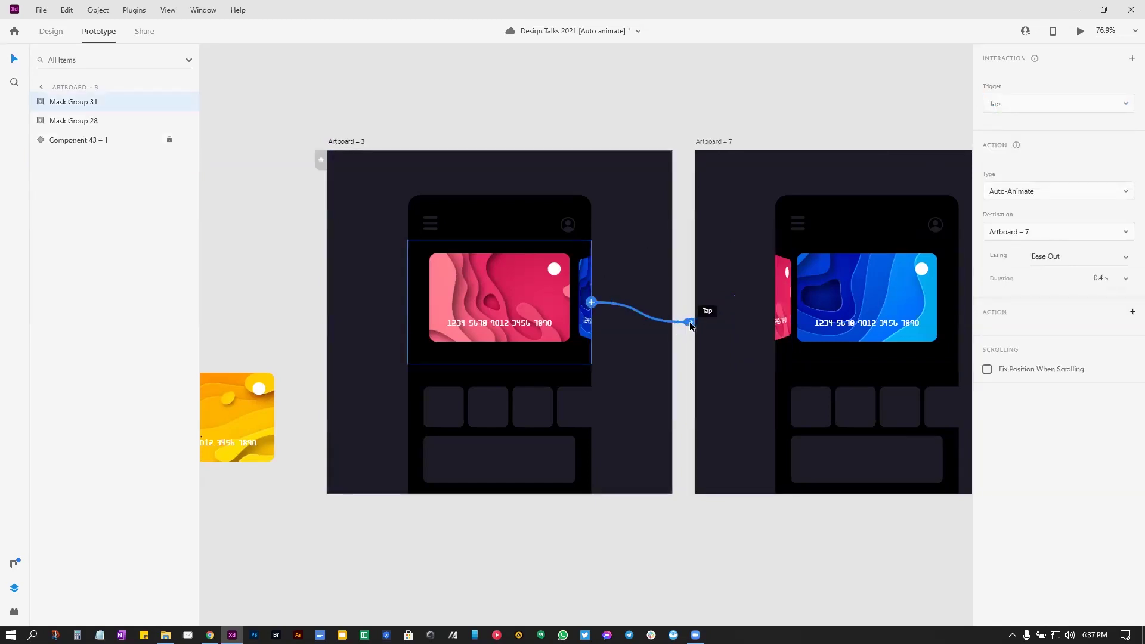
pyautogui.click(1026, 105)
pyautogui.click(1014, 127)
pyautogui.click(405, 128)
# Step: Preview the card interaction starting from Artboard – 3 and close the preview
pyautogui.click(346, 141)
pyautogui.click(1080, 32)
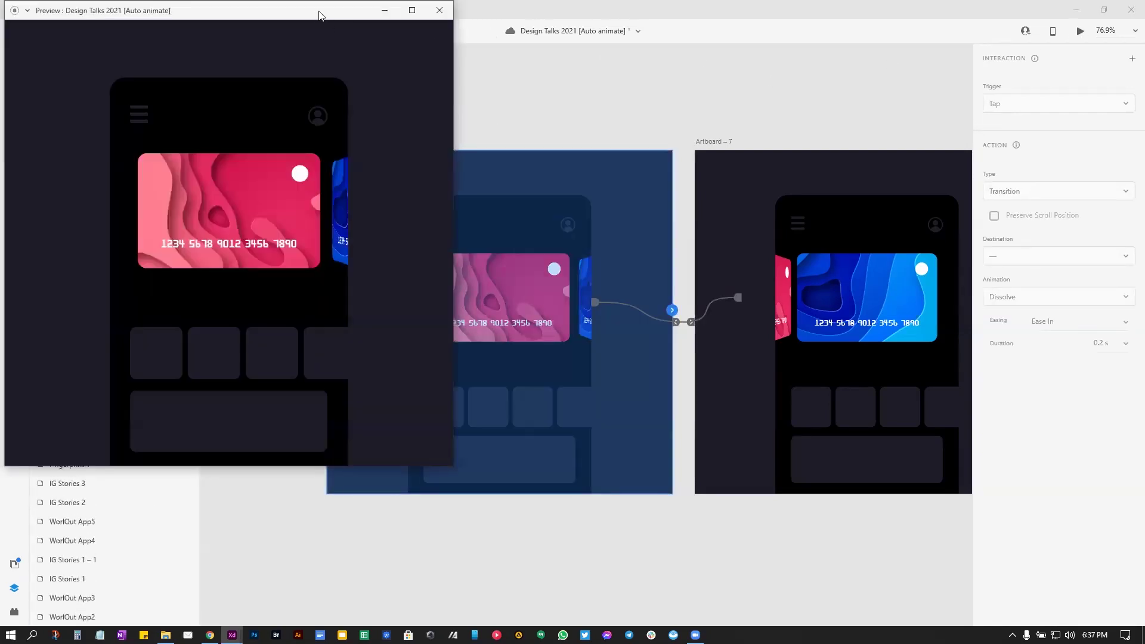
pyautogui.moveTo(320, 15); pyautogui.dragTo(724, 56)
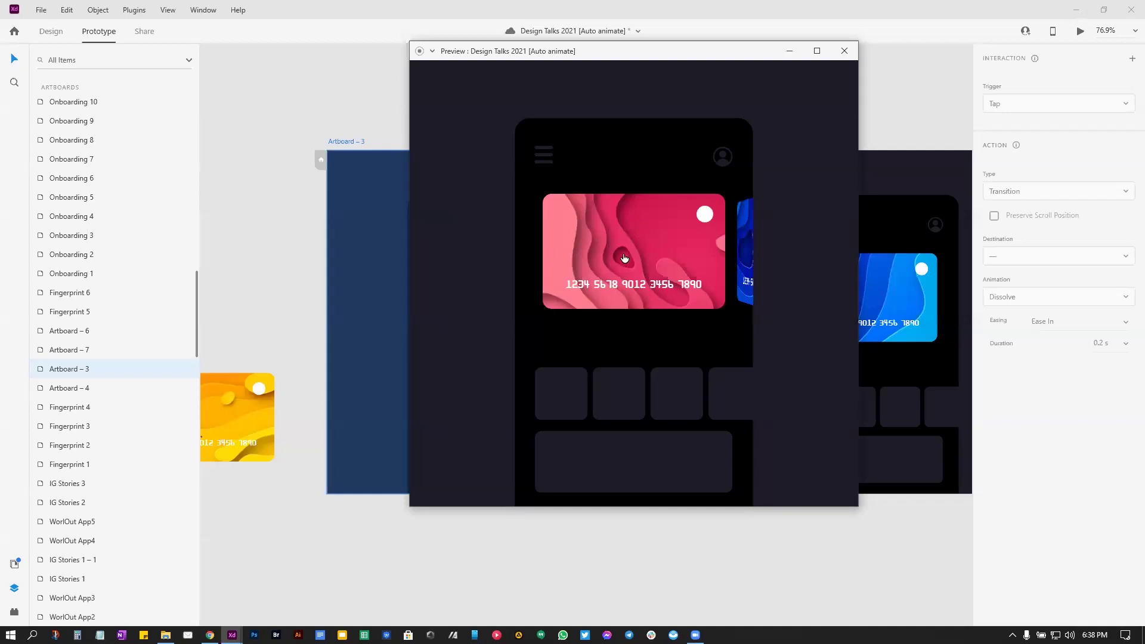
pyautogui.click(844, 50)
# Step: Replace the masked group's link on Artboard – 3 with a Drag-triggered Auto-Animate link from the pink card to Artboard – 7
pyautogui.click(523, 306)
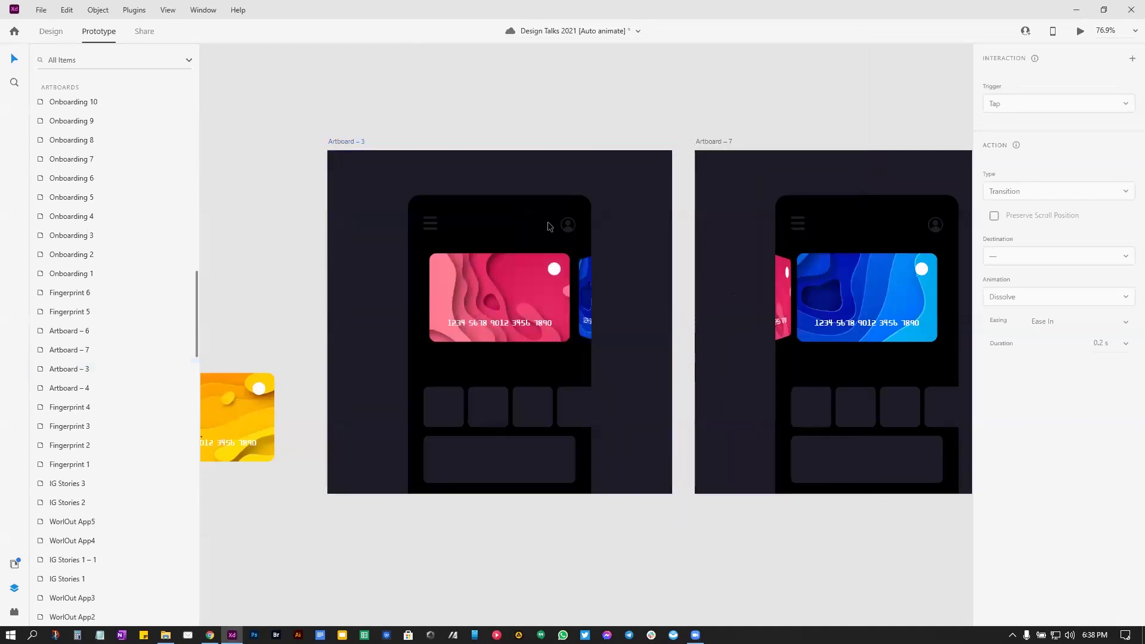
pyautogui.doubleClick(524, 306)
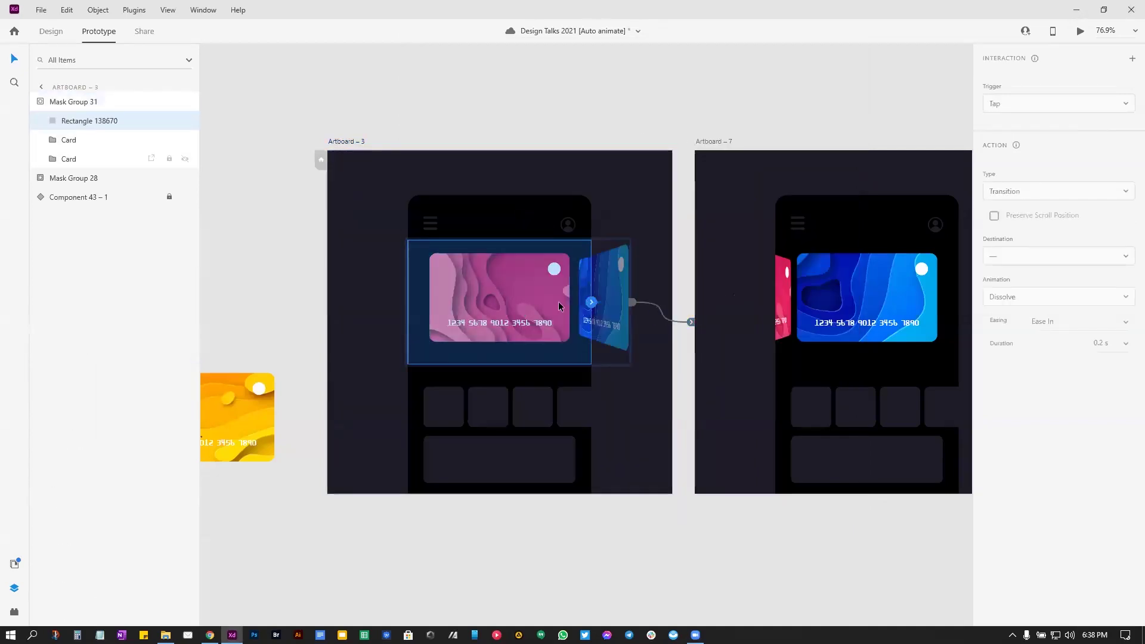
pyautogui.click(551, 299)
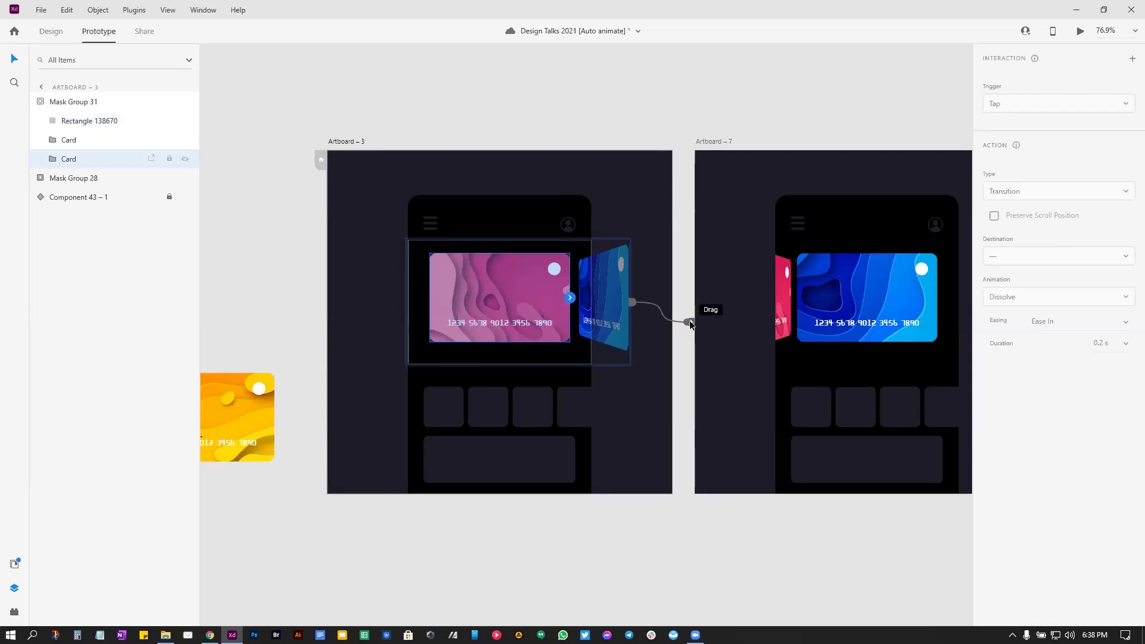
pyautogui.press('Escape')
pyautogui.doubleClick(542, 280)
pyautogui.click(541, 281)
pyautogui.moveTo(569, 298); pyautogui.dragTo(747, 318)
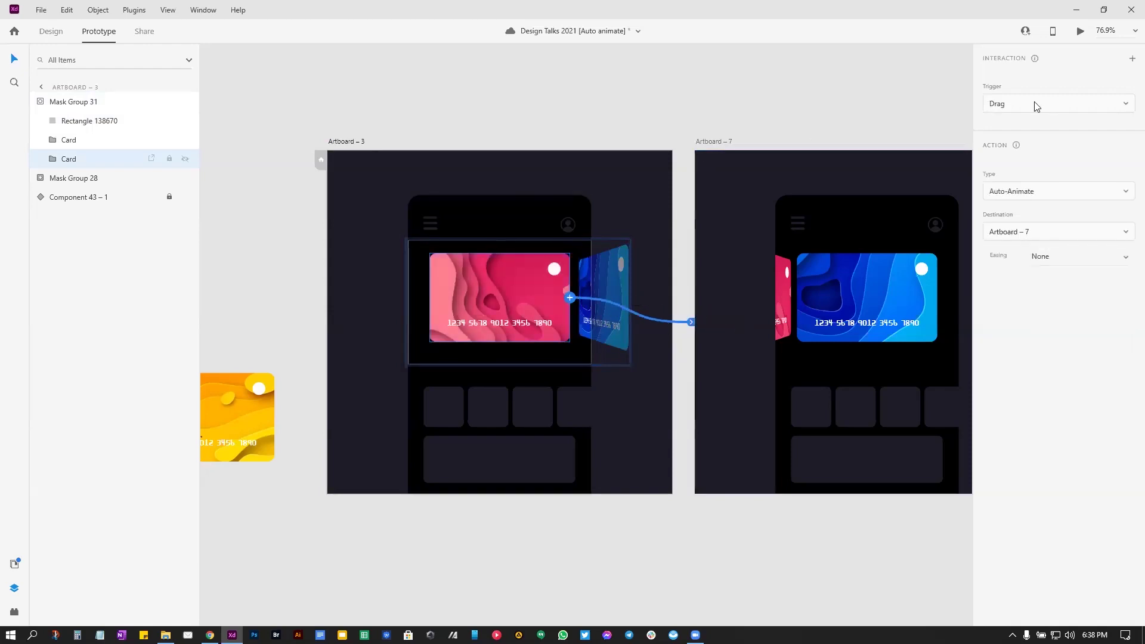
# Step: Preview Artboard – 3 and swipe the cards back and forth to test the rotating carousel
pyautogui.click(343, 143)
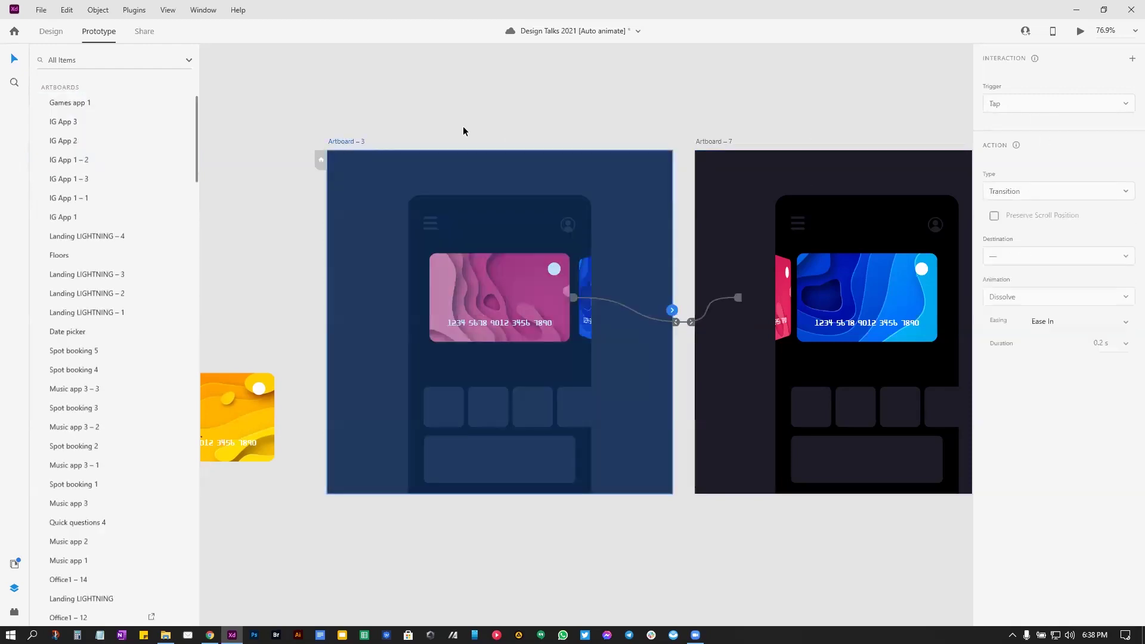
pyautogui.click(1080, 30)
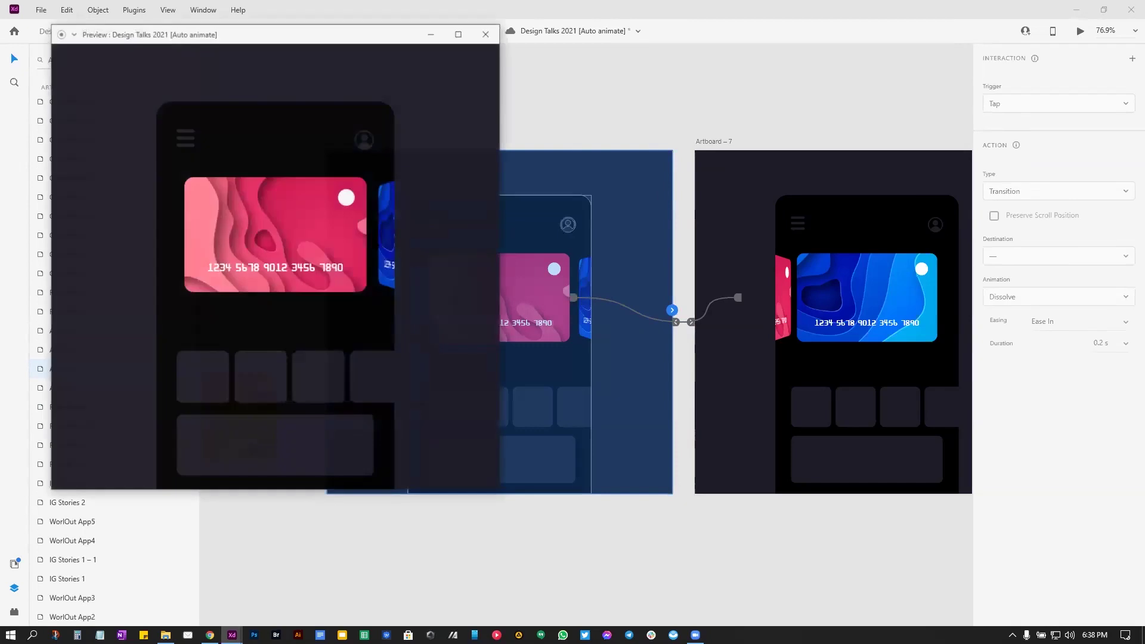
pyautogui.click(330, 228)
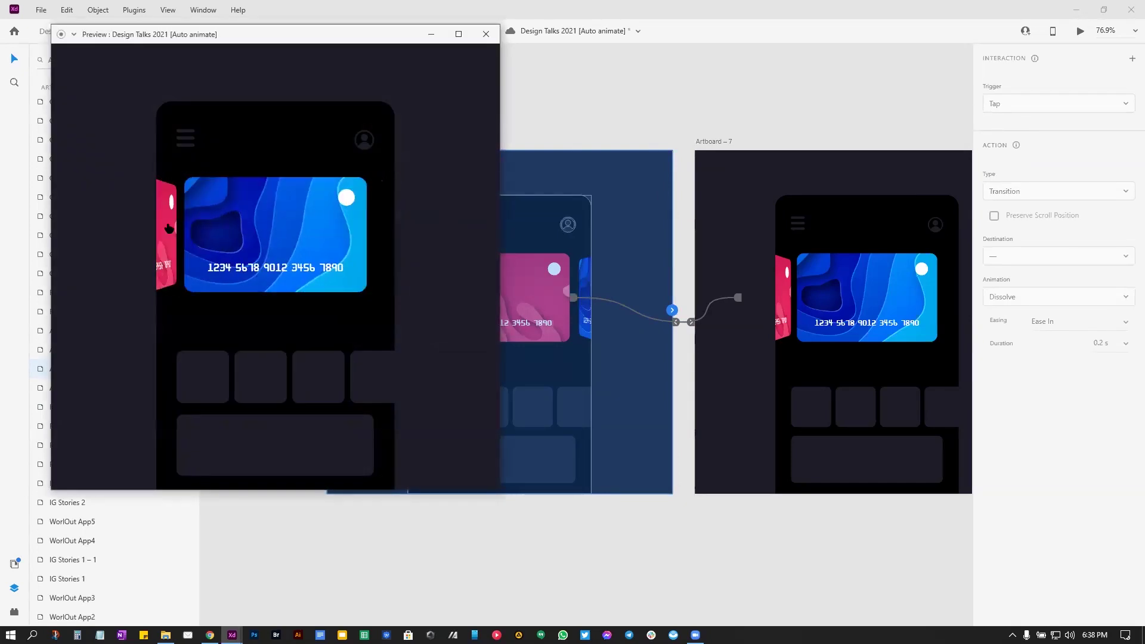
pyautogui.click(239, 227)
pyautogui.click(280, 227)
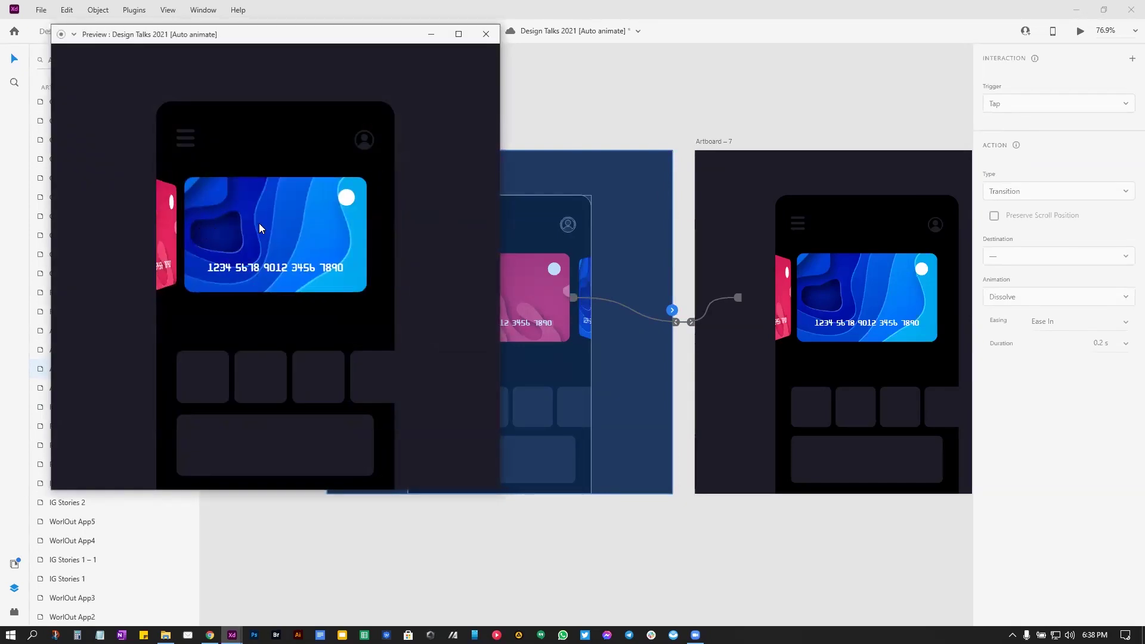
pyautogui.click(171, 228)
pyautogui.moveTo(307, 231); pyautogui.dragTo(222, 232)
# Step: Leave the current preview, start a new one from Artboard – 6, and reposition the preview window over the canvas
pyautogui.click(607, 113)
pyautogui.moveTo(655, 95); pyautogui.dragTo(203, 110)
pyautogui.moveTo(835, 185); pyautogui.dragTo(525, 172)
pyautogui.hscroll(8, 526, 172)
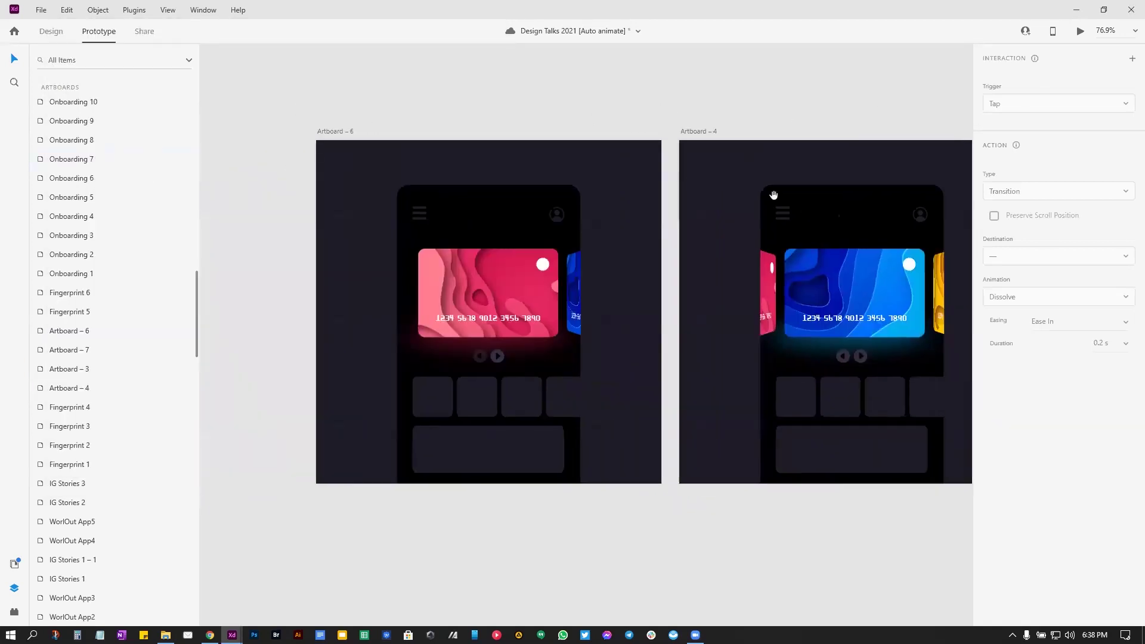
pyautogui.click(252, 123)
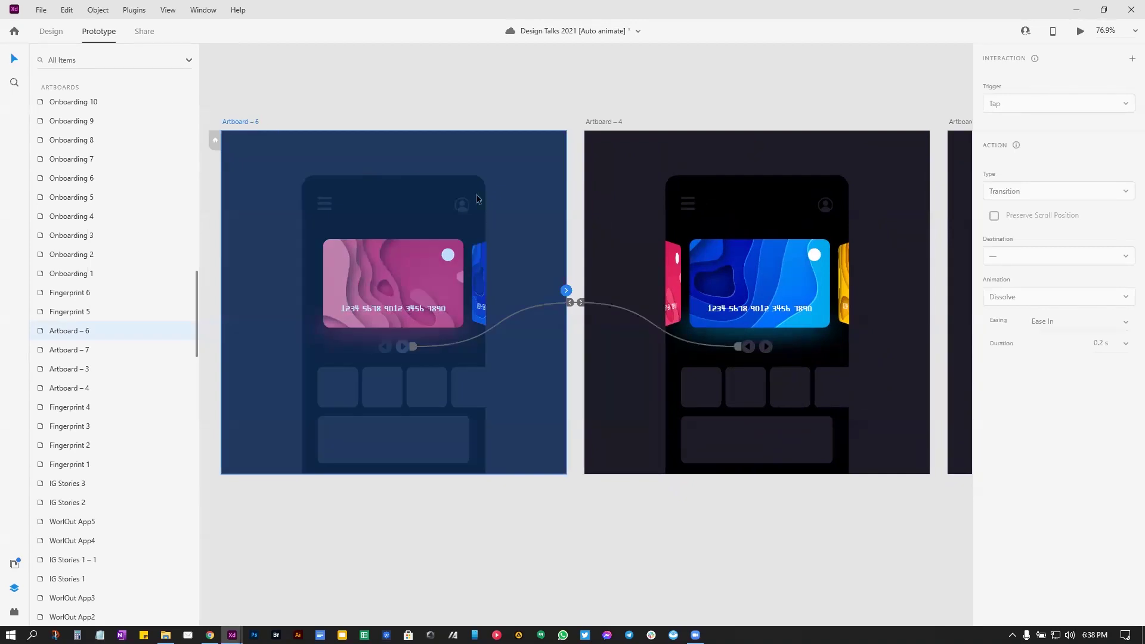
pyautogui.click(1080, 32)
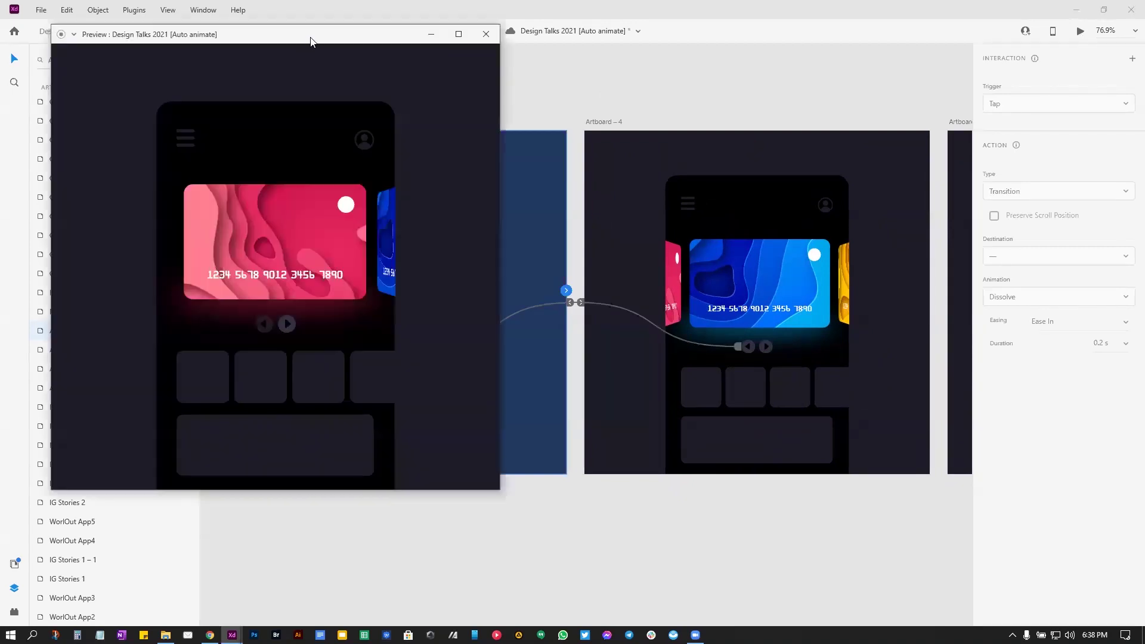
pyautogui.moveTo(310, 41); pyautogui.dragTo(437, 52)
# Step: Test the forward and back arrows in the preview to rotate between the pink, blue and yellow cards
pyautogui.click(415, 338)
pyautogui.click(415, 338)
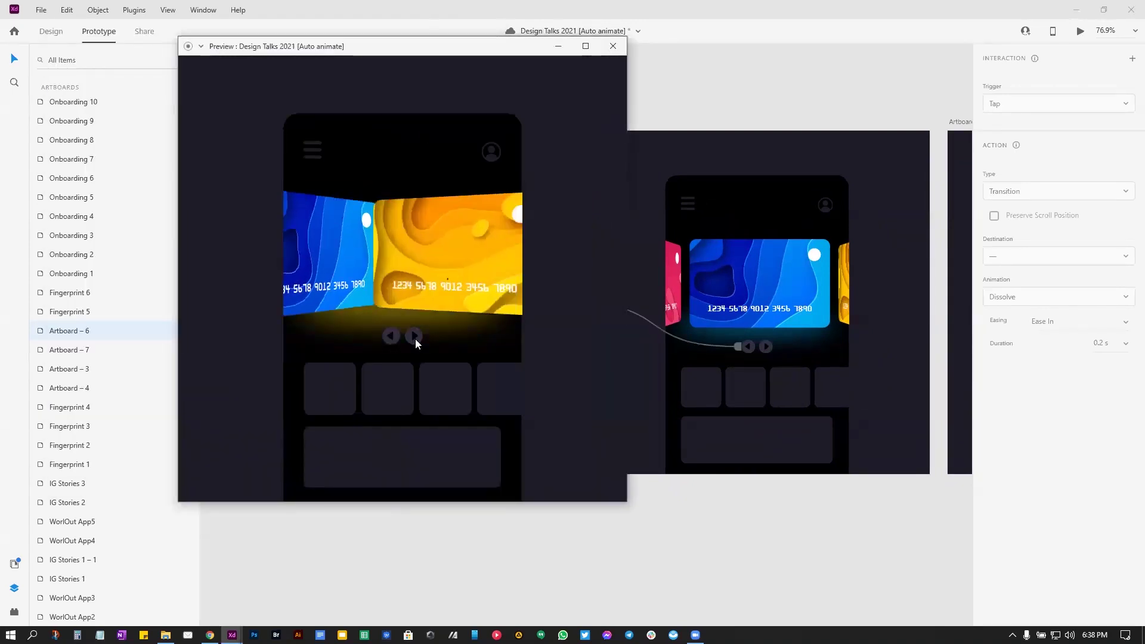
pyautogui.click(396, 336)
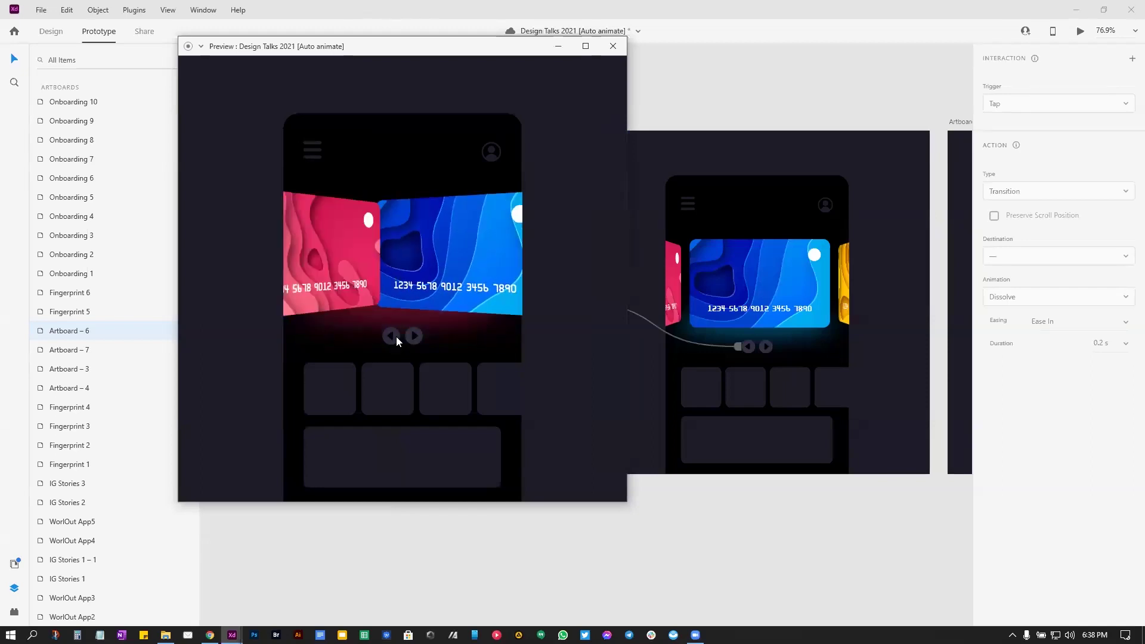
pyautogui.click(418, 340)
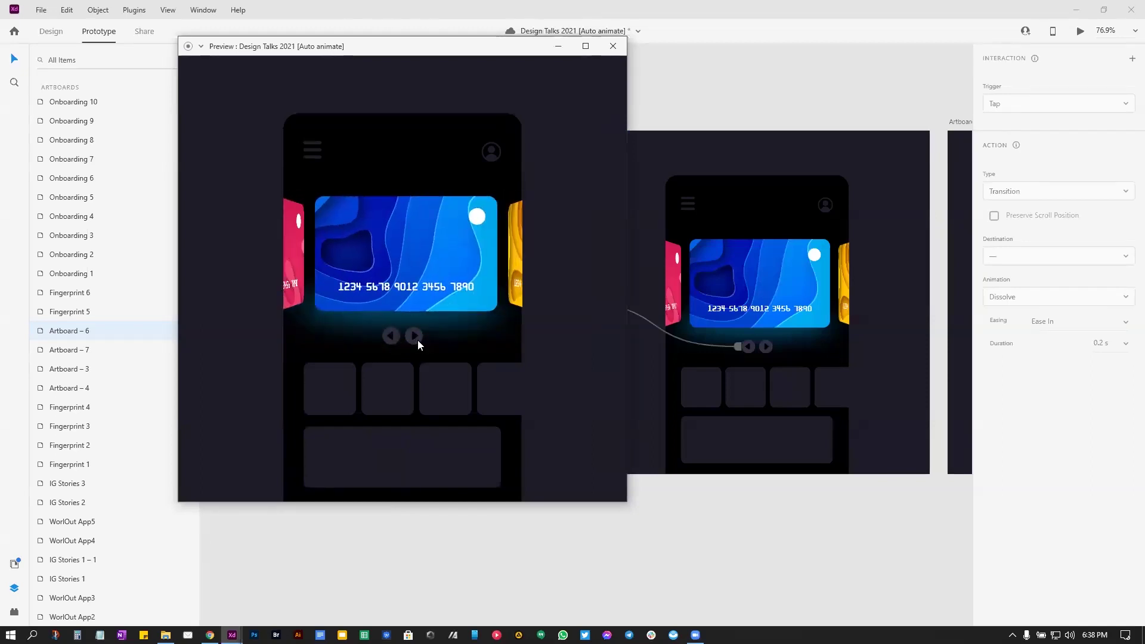
pyautogui.click(417, 341)
pyautogui.click(391, 336)
pyautogui.click(392, 337)
pyautogui.click(414, 338)
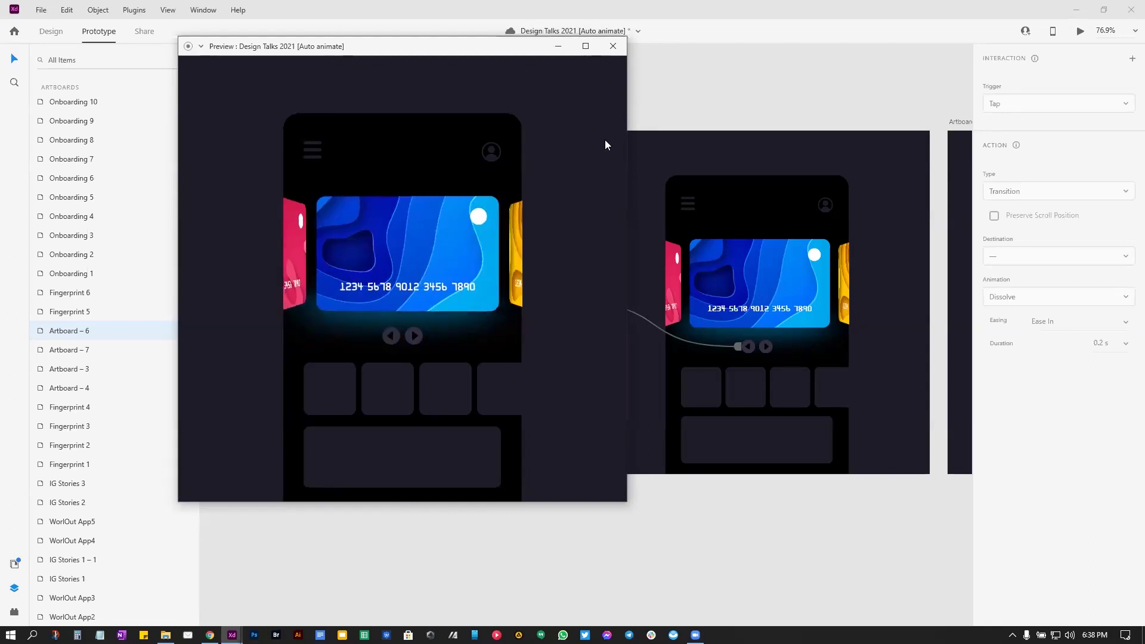
# Step: Leave the preview, go to the Basics of 3D artboard and save the document
pyautogui.click(637, 191)
pyautogui.scroll(-5, 581, 284)
pyautogui.moveTo(655, 353); pyautogui.dragTo(779, 272)
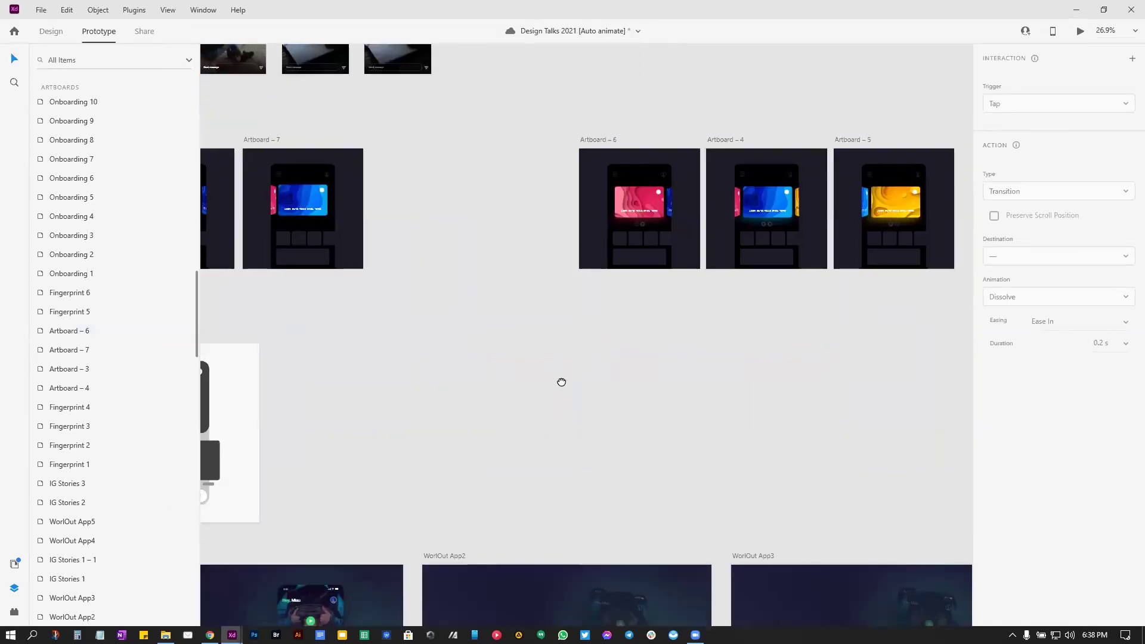
pyautogui.moveTo(561, 383); pyautogui.dragTo(646, 392)
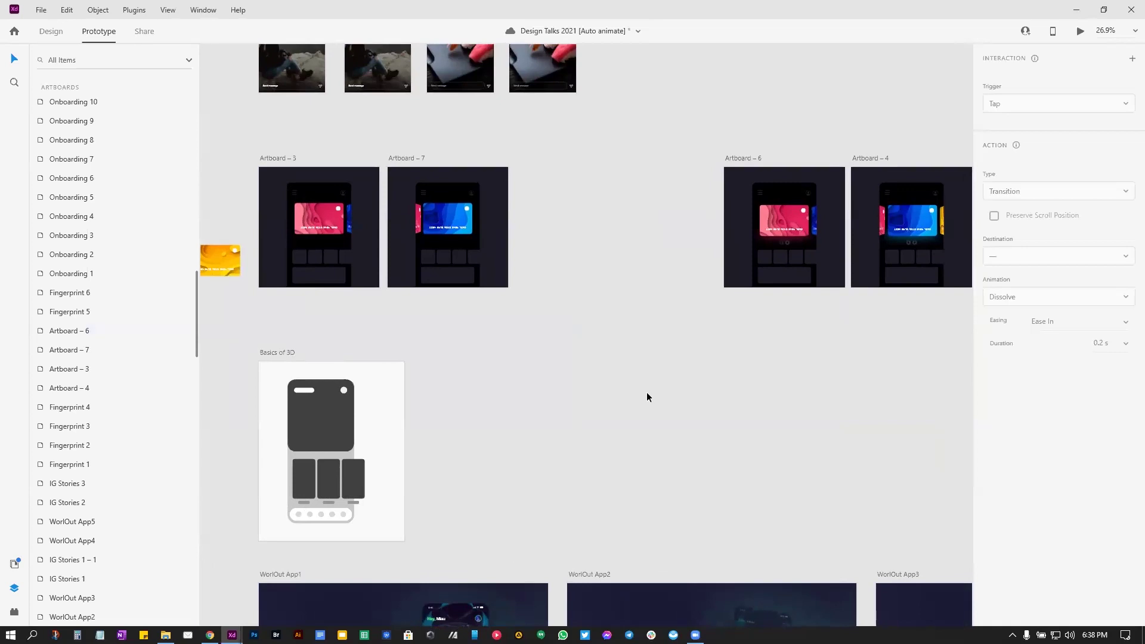
pyautogui.scroll(-3, 498, 382)
pyautogui.hscroll(-3, 497, 383)
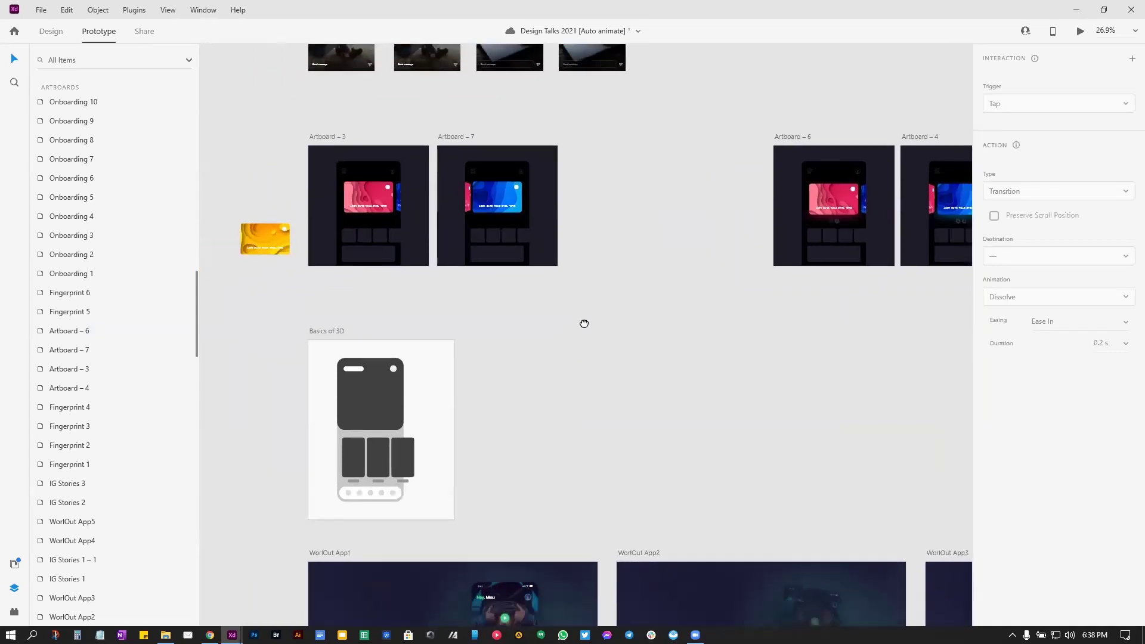
pyautogui.scroll(3, 609, 290)
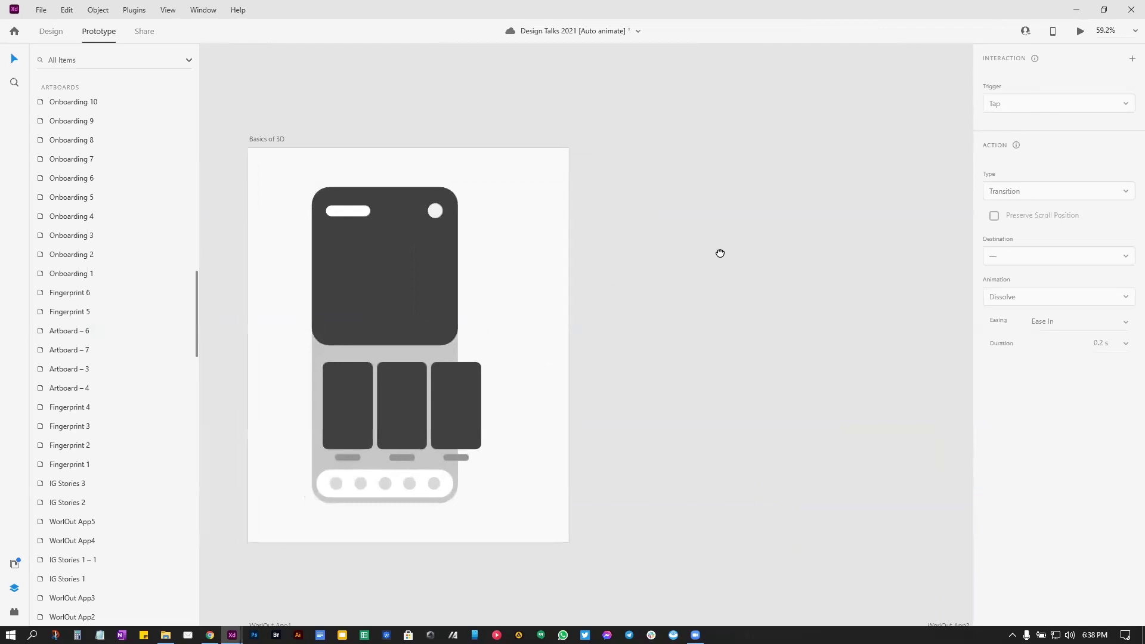
pyautogui.scroll(-3, 737, 254)
pyautogui.hscroll(-3, 737, 254)
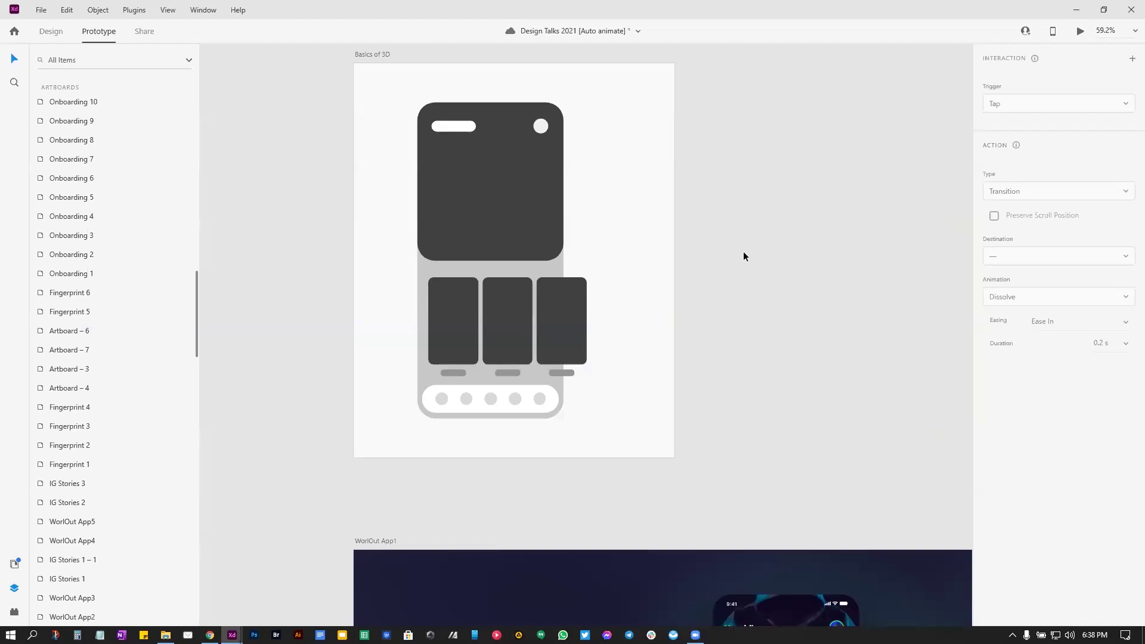
pyautogui.hotkey('ctrl', 's')
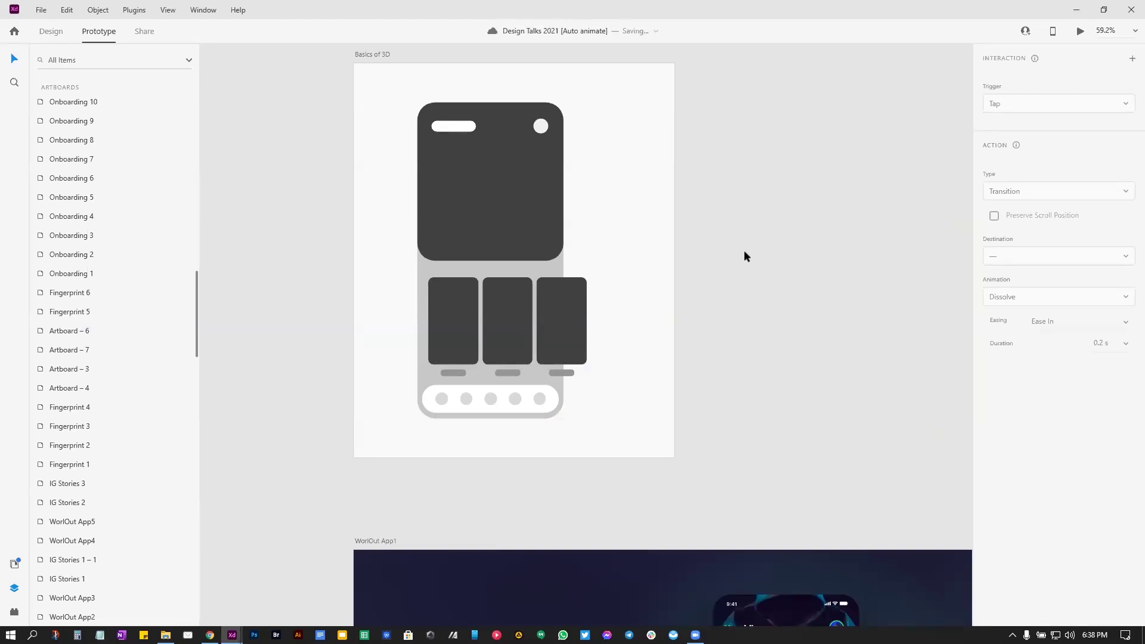
# Step: Look over the Workout App, AR Office and Paralax animations artboards on the canvas
pyautogui.scroll(-4, 784, 334)
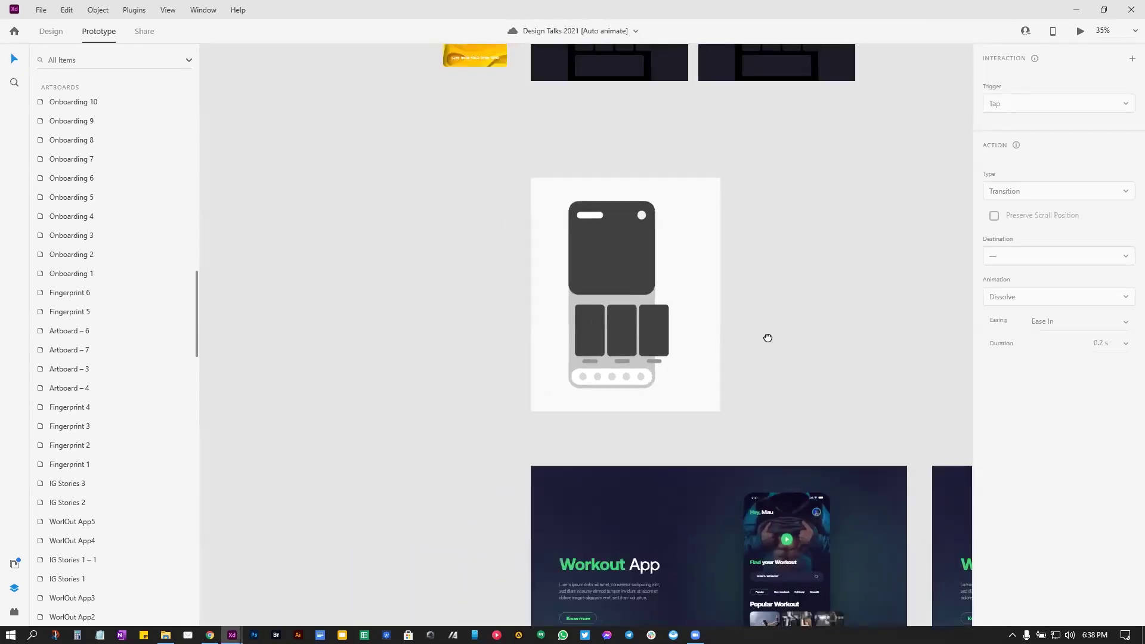
pyautogui.moveTo(767, 335); pyautogui.dragTo(693, 211)
pyautogui.scroll(-5, 696, 184)
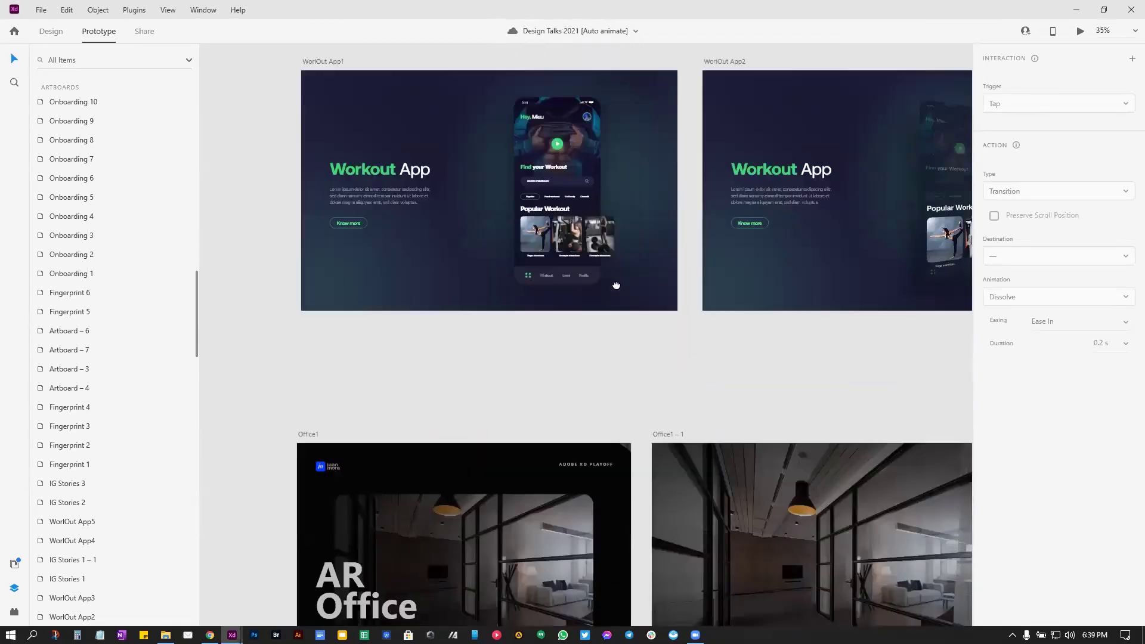
pyautogui.scroll(-5, 621, 315)
pyautogui.scroll(-5, 636, 473)
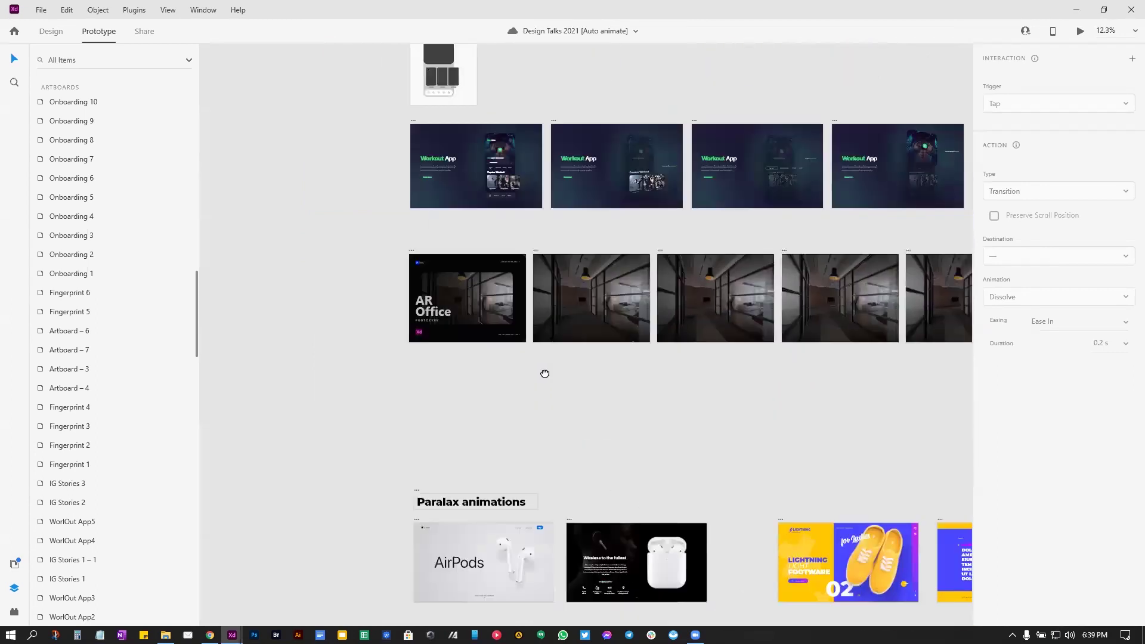
pyautogui.moveTo(660, 404); pyautogui.dragTo(595, 374)
pyautogui.moveTo(726, 360); pyautogui.dragTo(717, 128)
pyautogui.moveTo(603, 458); pyautogui.dragTo(780, 560)
pyautogui.moveTo(736, 233); pyautogui.dragTo(714, 485)
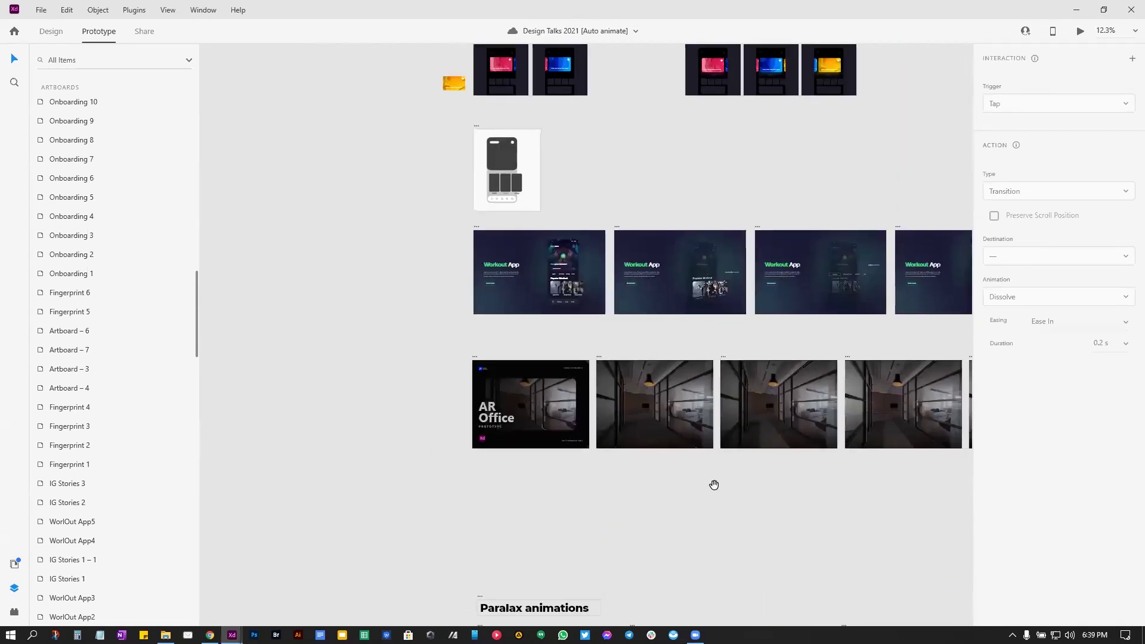
pyautogui.moveTo(692, 191); pyautogui.dragTo(722, 249)
pyautogui.hscroll(4, 650, 255)
pyautogui.scroll(-1, 650, 255)
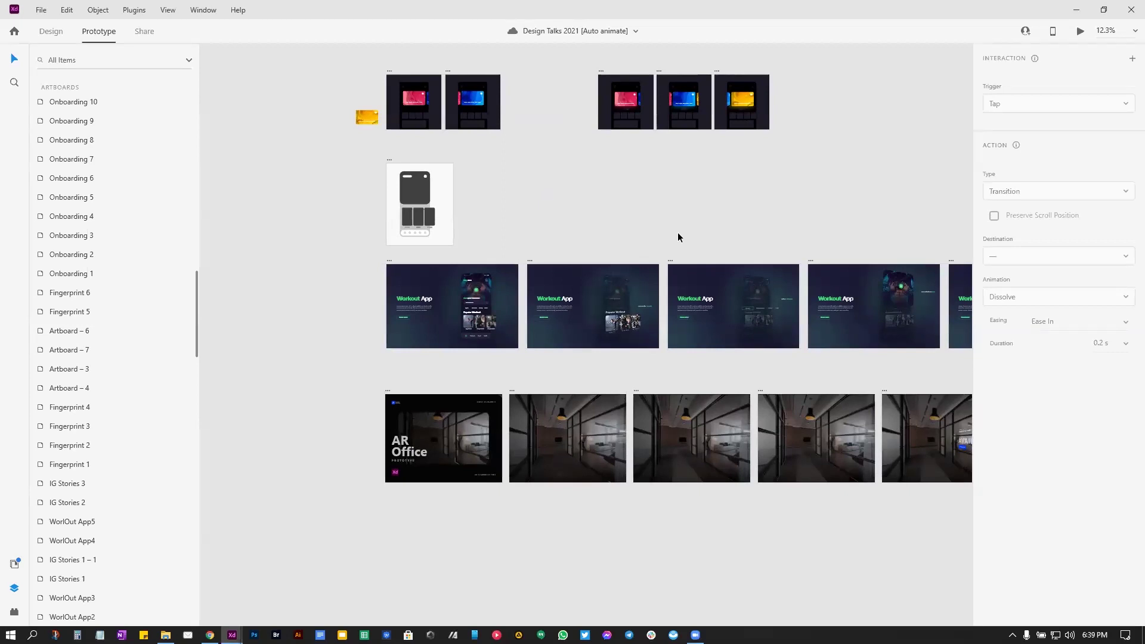
pyautogui.moveTo(669, 220); pyautogui.dragTo(691, 218)
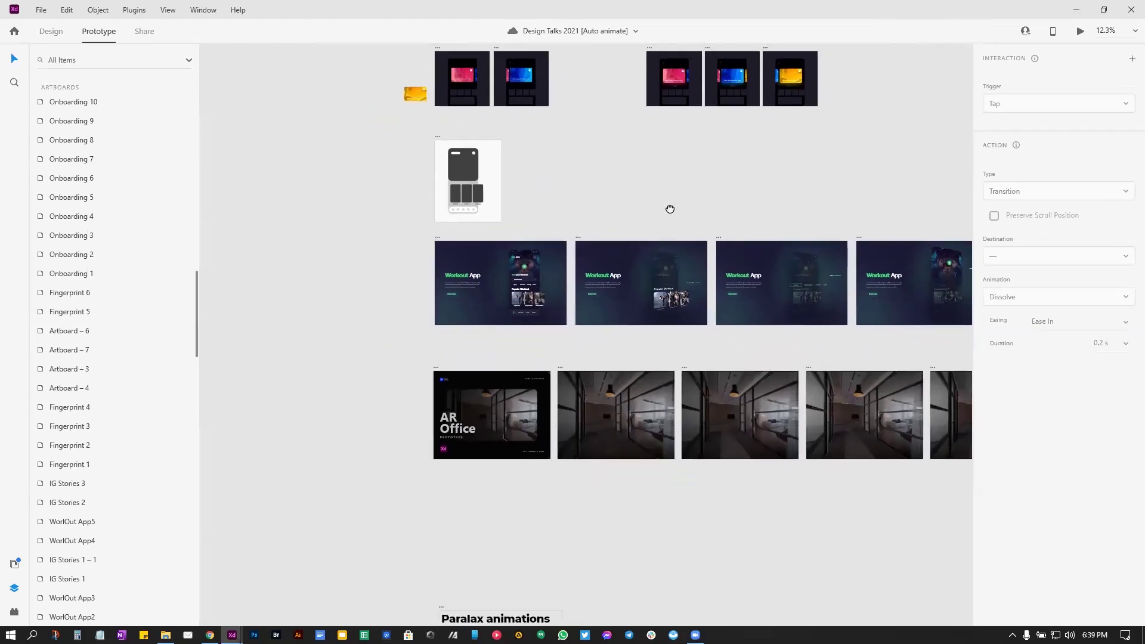
# Step: Duplicate the Basics of 3D artboard beside the original in design mode
pyautogui.scroll(5, 432, 169)
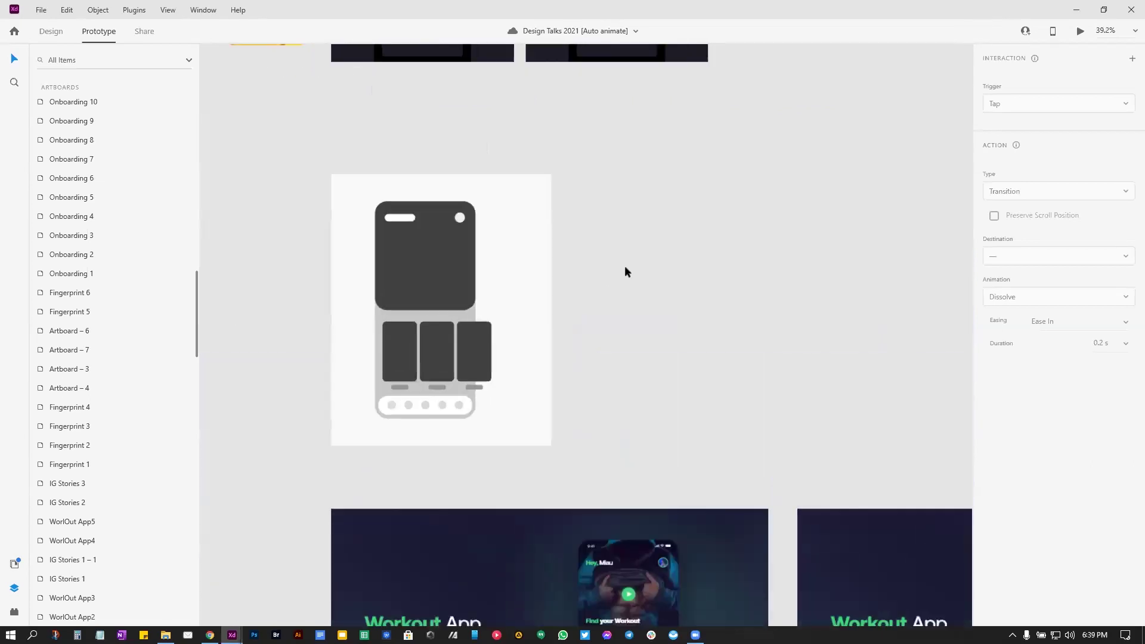
pyautogui.scroll(1, 624, 266)
pyautogui.scroll(3, 424, 151)
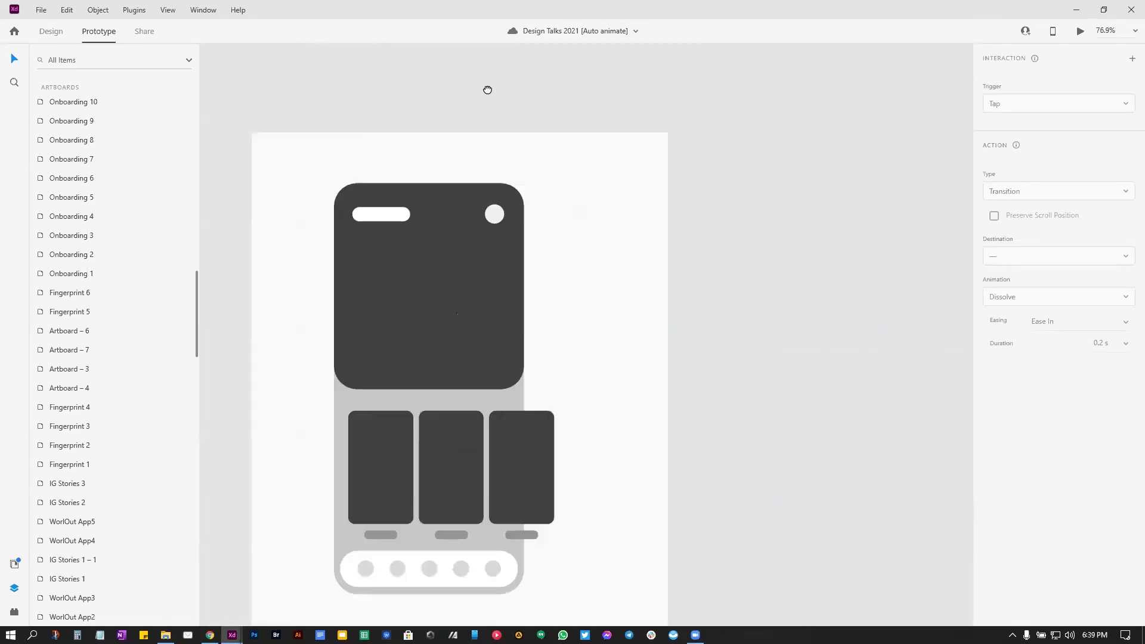
pyautogui.scroll(-2, 504, 105)
pyautogui.moveTo(340, 89); pyautogui.dragTo(719, 112)
pyautogui.click(51, 31)
pyautogui.click(691, 83)
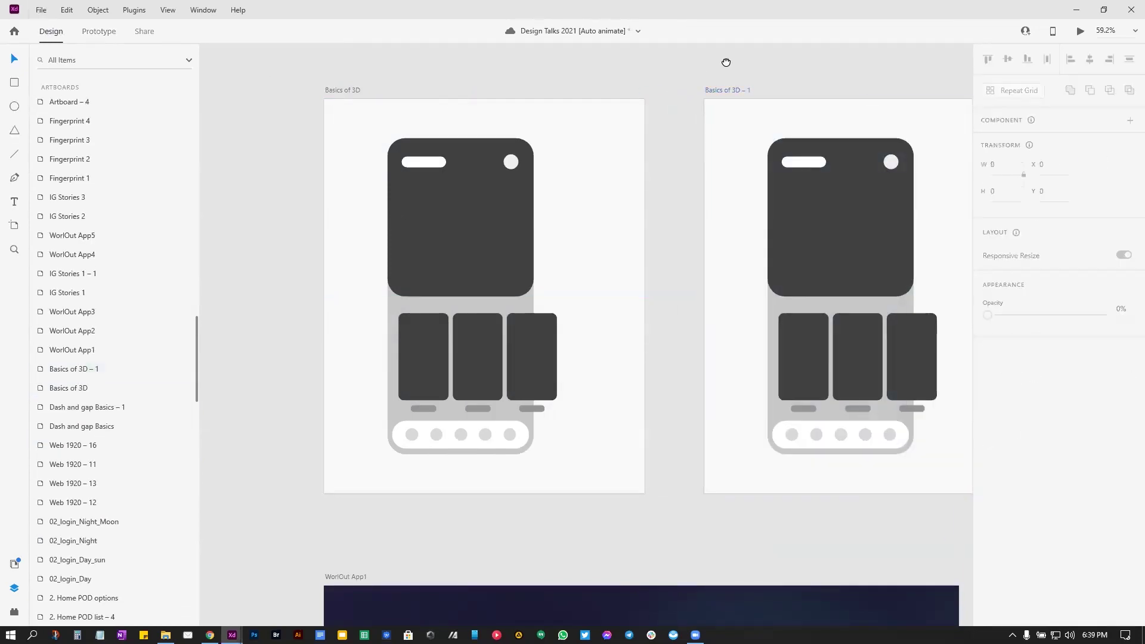
pyautogui.hscroll(5, 638, 179)
# Step: Tilt the app group on Basics of 3D – 1 in 3D and bring its img, gallery and menu layers forward in depth
pyautogui.click(592, 219)
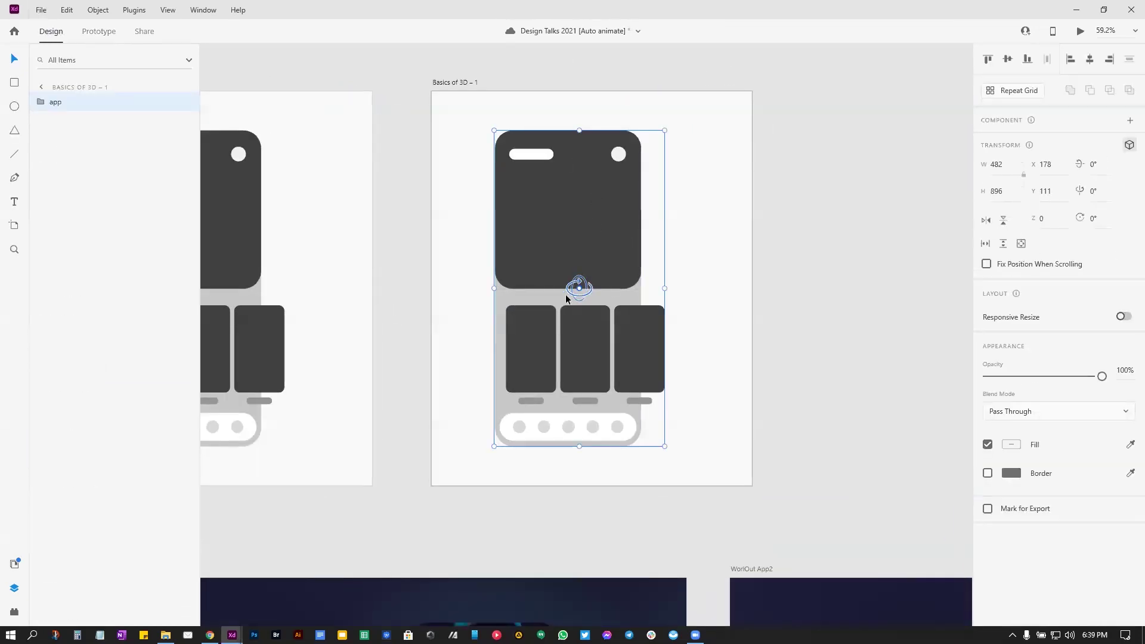
pyautogui.hscroll(-2, 537, 283)
pyautogui.moveTo(646, 289); pyautogui.dragTo(671, 156)
pyautogui.doubleClick(638, 212)
pyautogui.moveTo(603, 339); pyautogui.dragTo(625, 309)
pyautogui.moveTo(628, 425); pyautogui.dragTo(657, 414)
# Step: Raise the opacity of the Gallery shadow and img shadow layers, and set the menu shadow's opacity to 35%
pyautogui.click(71, 178)
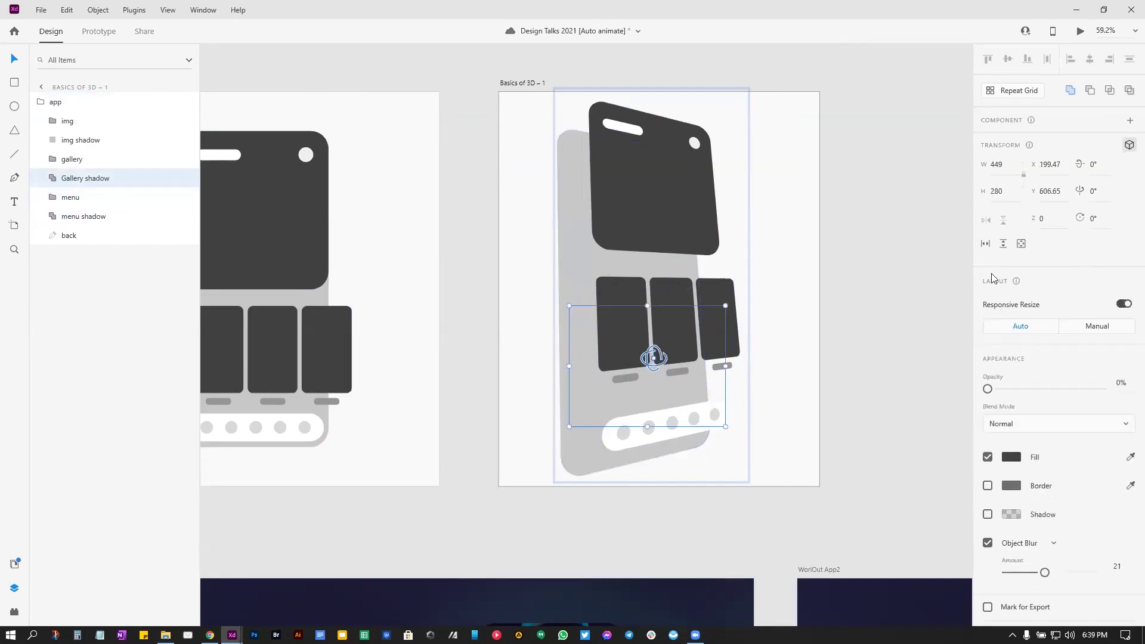
pyautogui.moveTo(1053, 391)
pyautogui.mouseDown()
pyautogui.moveTo(1107, 389)
pyautogui.moveTo(1047, 389)
pyautogui.mouseUp()
pyautogui.click(80, 139)
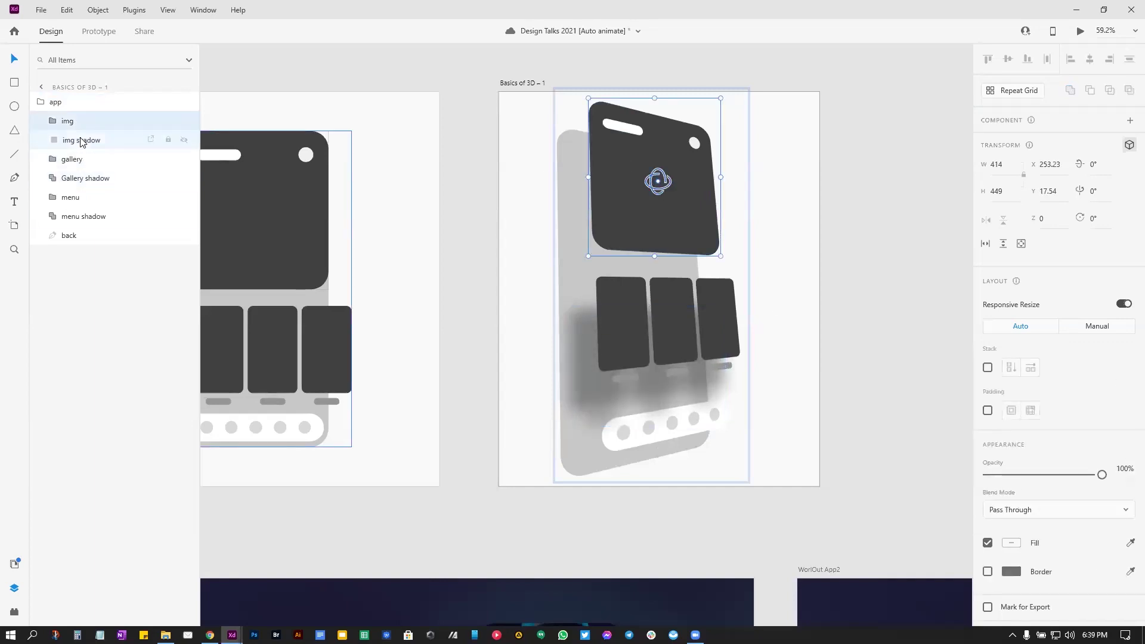
pyautogui.moveTo(987, 364); pyautogui.dragTo(1024, 364)
pyautogui.click(650, 435)
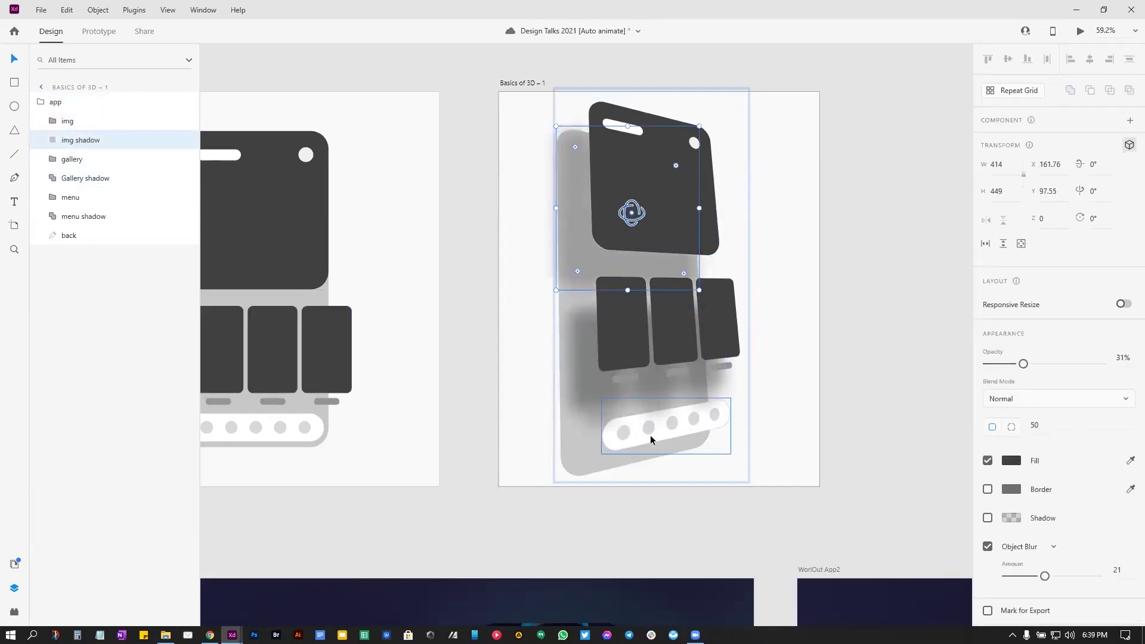
pyautogui.click(57, 216)
pyautogui.moveTo(987, 388); pyautogui.dragTo(1028, 389)
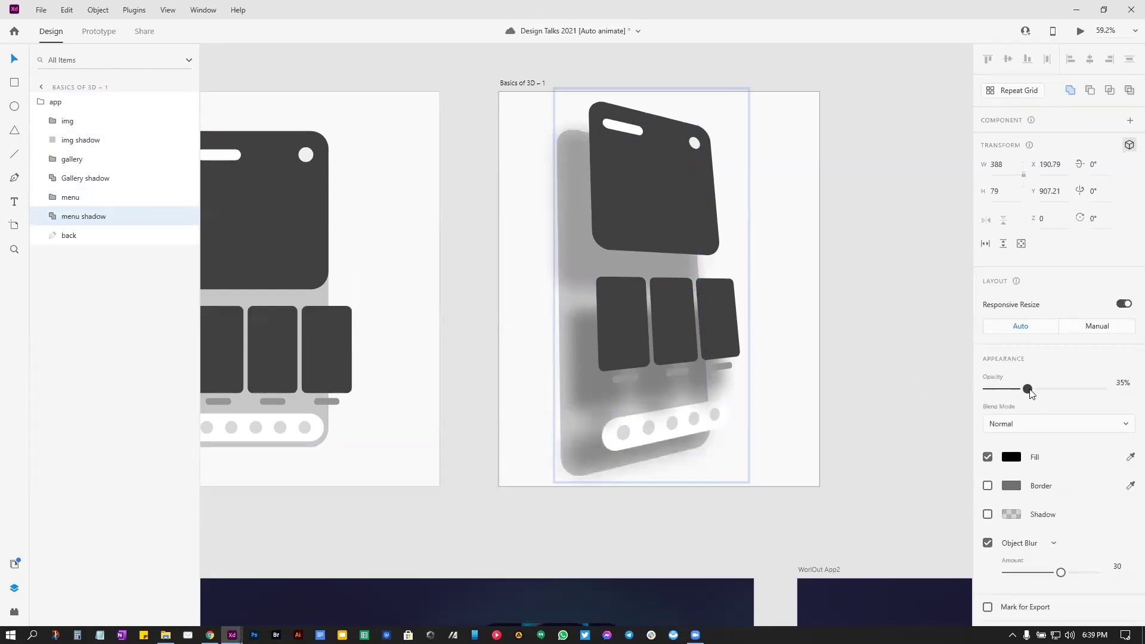
pyautogui.click(889, 352)
# Step: Add a prototype link from the Basics of 3D artboard to Basics of 3D – 1
pyautogui.hscroll(-3, 838, 402)
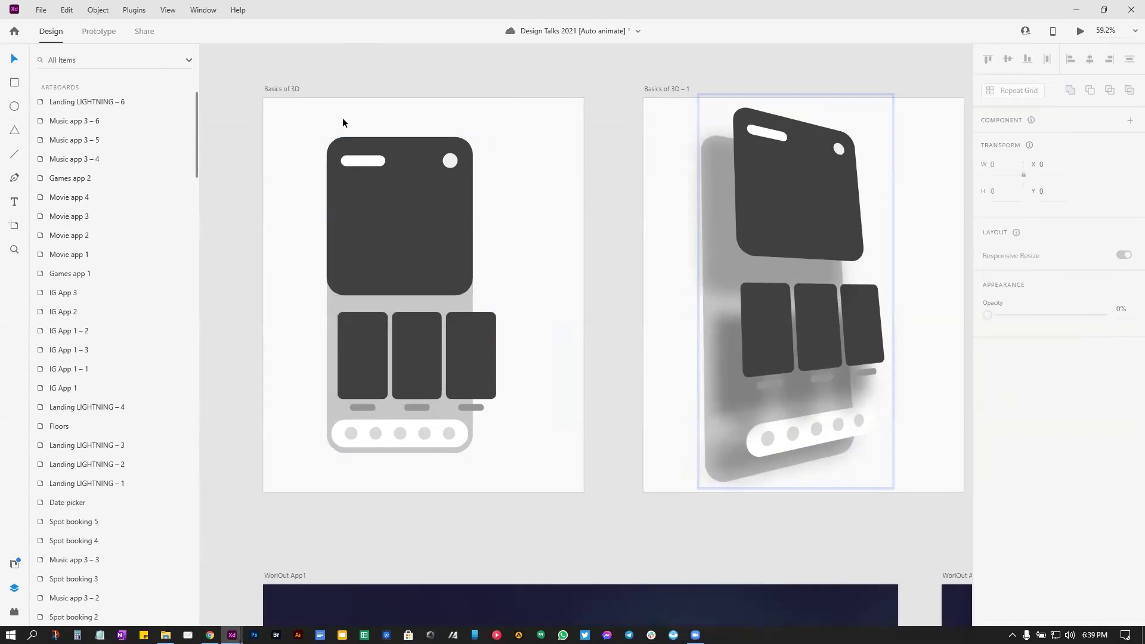
pyautogui.click(292, 90)
pyautogui.click(109, 33)
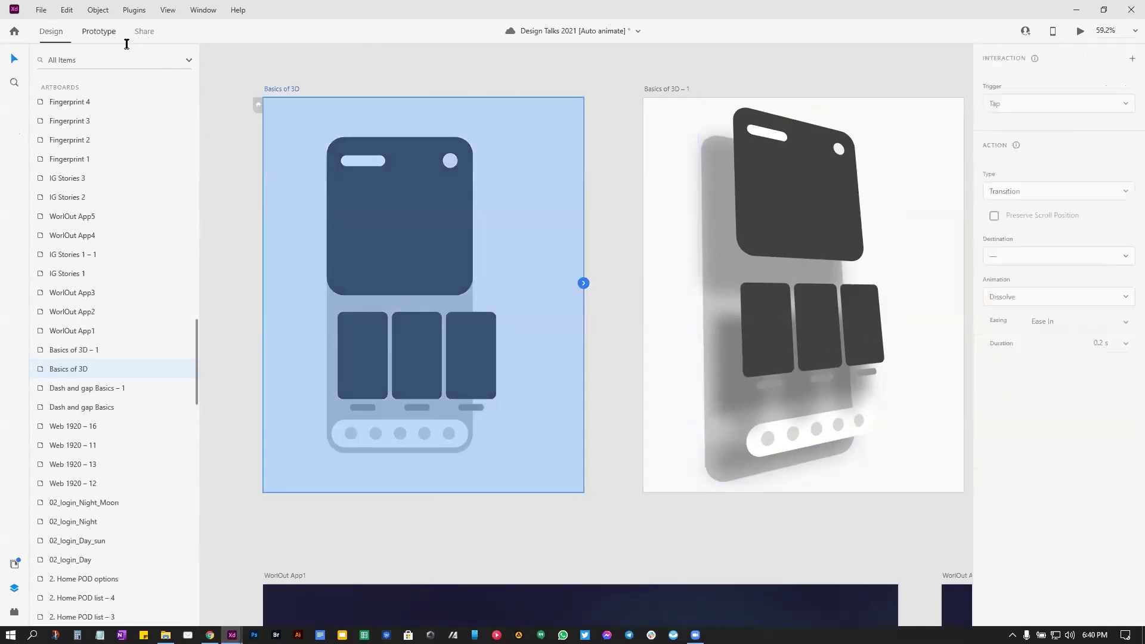
pyautogui.moveTo(583, 284); pyautogui.dragTo(673, 305)
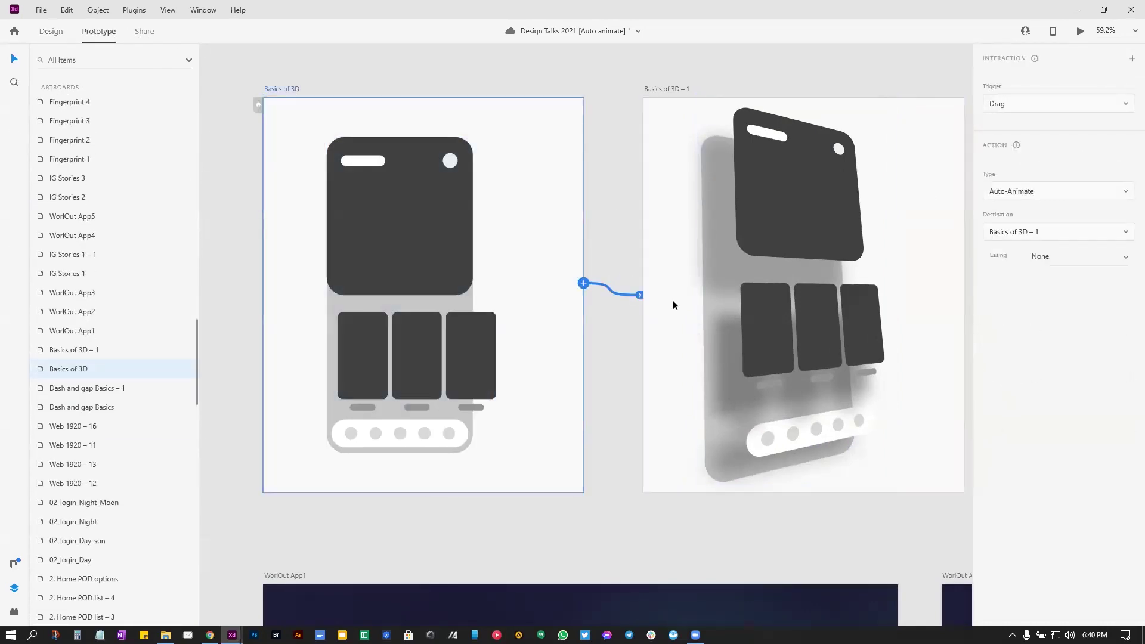
# Step: Give the Auto-Animate link to Basics of 3D – 1 a Tap trigger, Ease Out easing and a duration of 1 s
pyautogui.click(1026, 106)
pyautogui.click(1001, 78)
pyautogui.click(1117, 263)
pyautogui.click(1091, 258)
pyautogui.click(1126, 280)
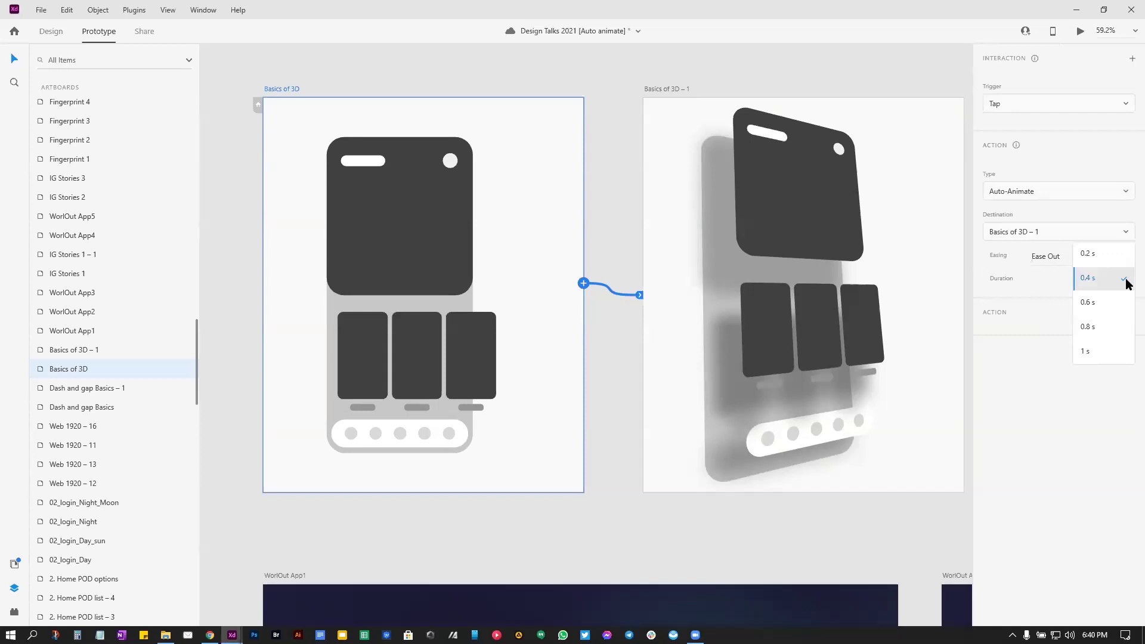
pyautogui.click(1091, 351)
# Step: Link the Basics of 3D – 1 artboard back to Basics of 3D with the same Tap-triggered Auto-Animate settings
pyautogui.click(668, 88)
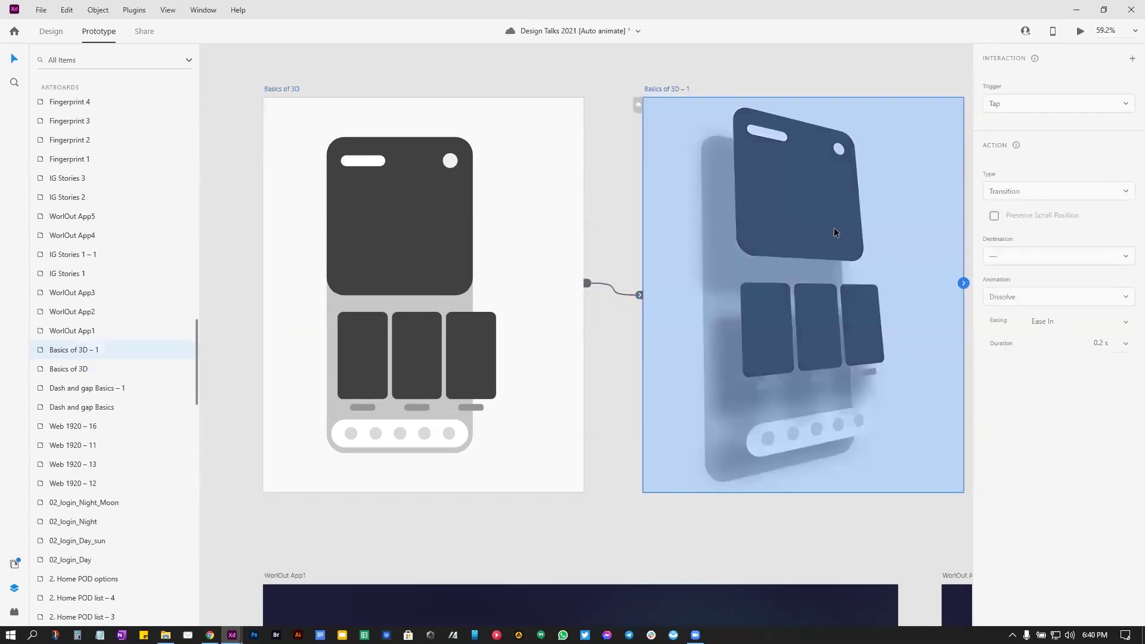
pyautogui.moveTo(964, 284); pyautogui.dragTo(537, 269)
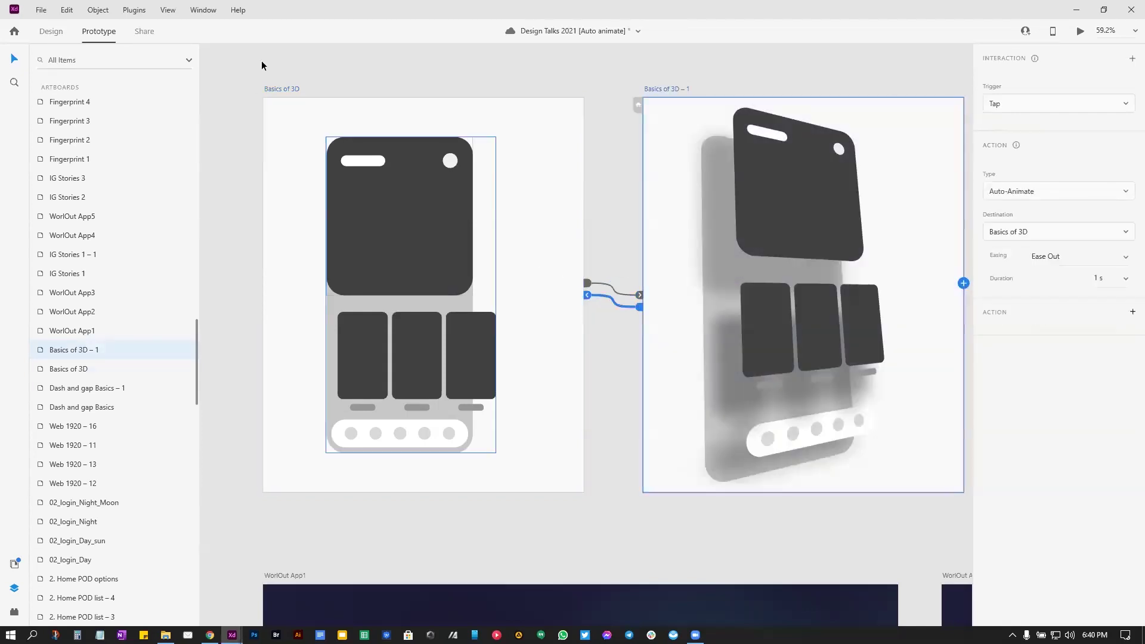
# Step: Preview from the Basics of 3D artboard, reopening the preview window once, and test the tap transition between the flat and tilted app
pyautogui.click(273, 89)
pyautogui.click(1081, 30)
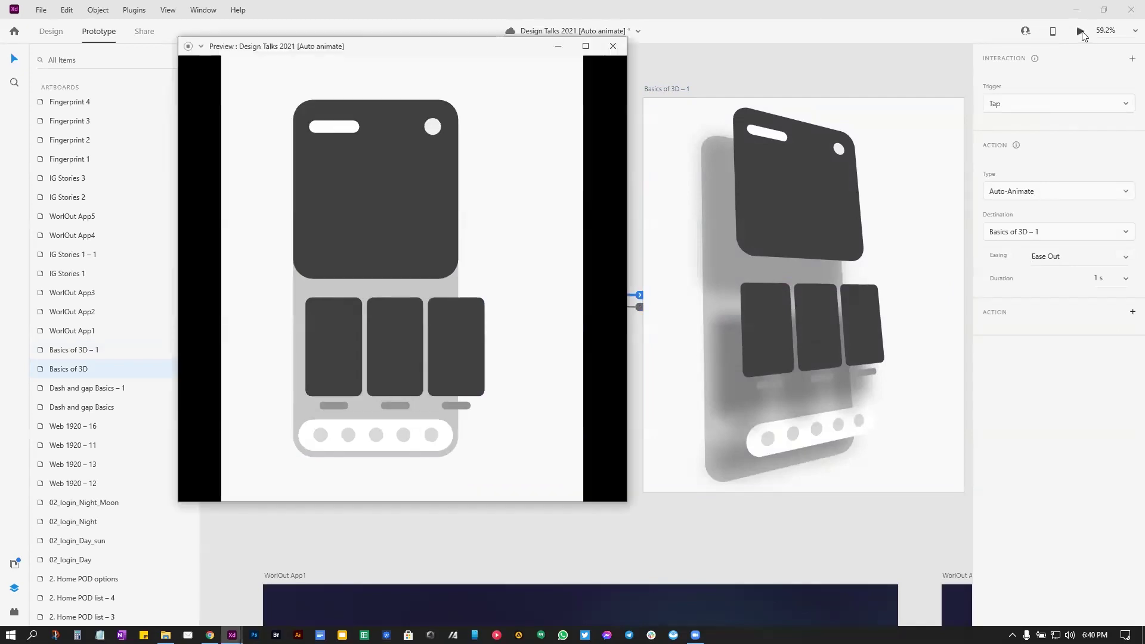
pyautogui.click(616, 43)
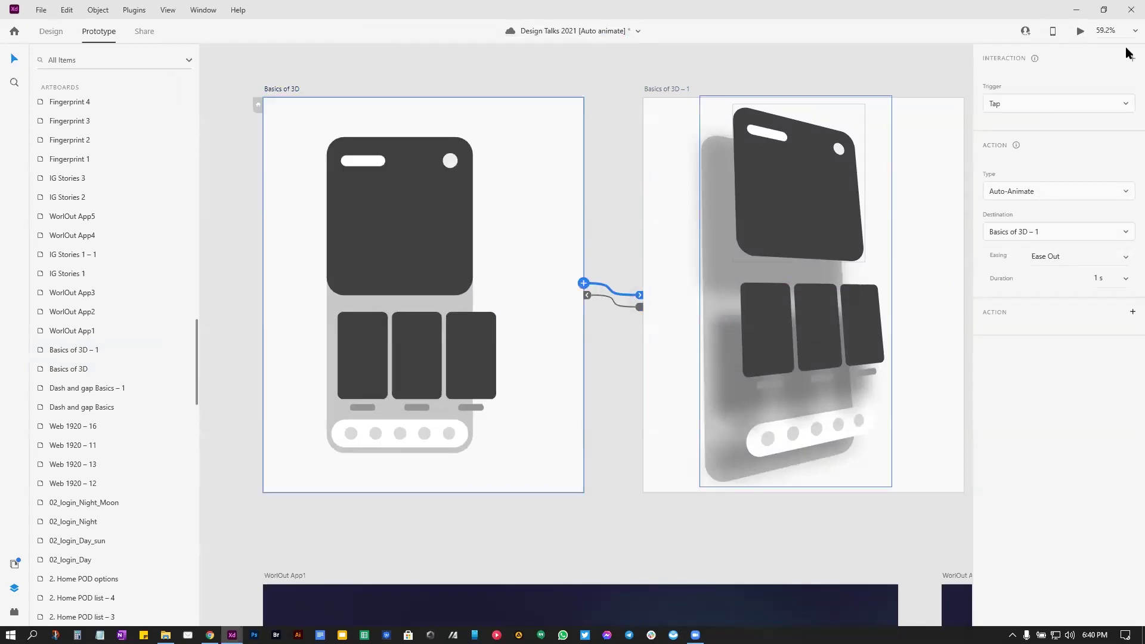
pyautogui.click(1080, 31)
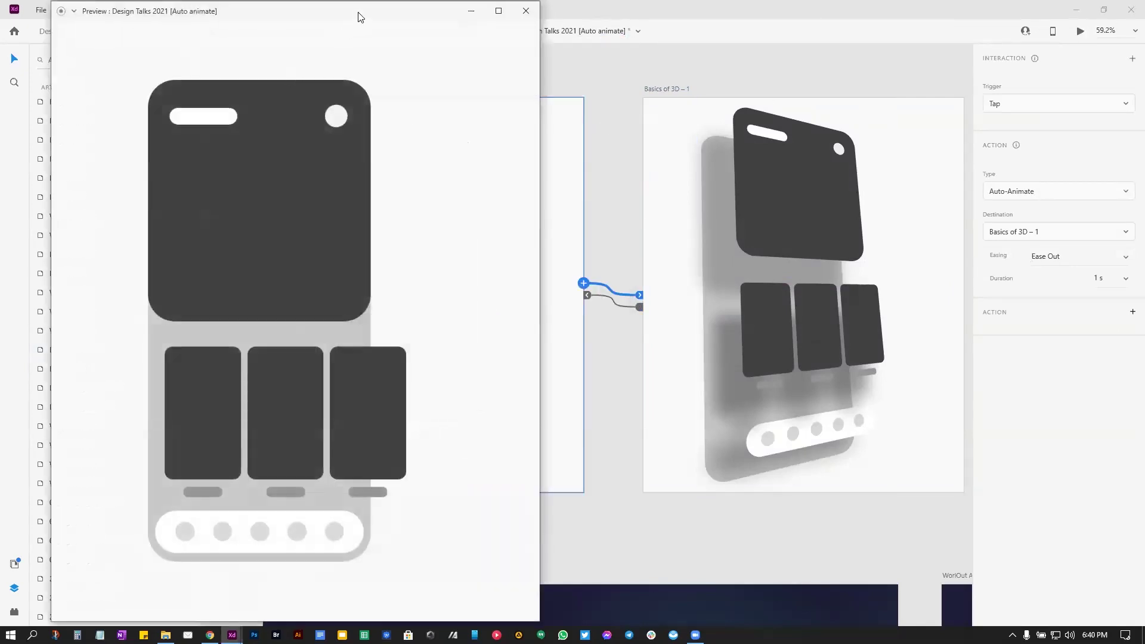
pyautogui.click(593, 259)
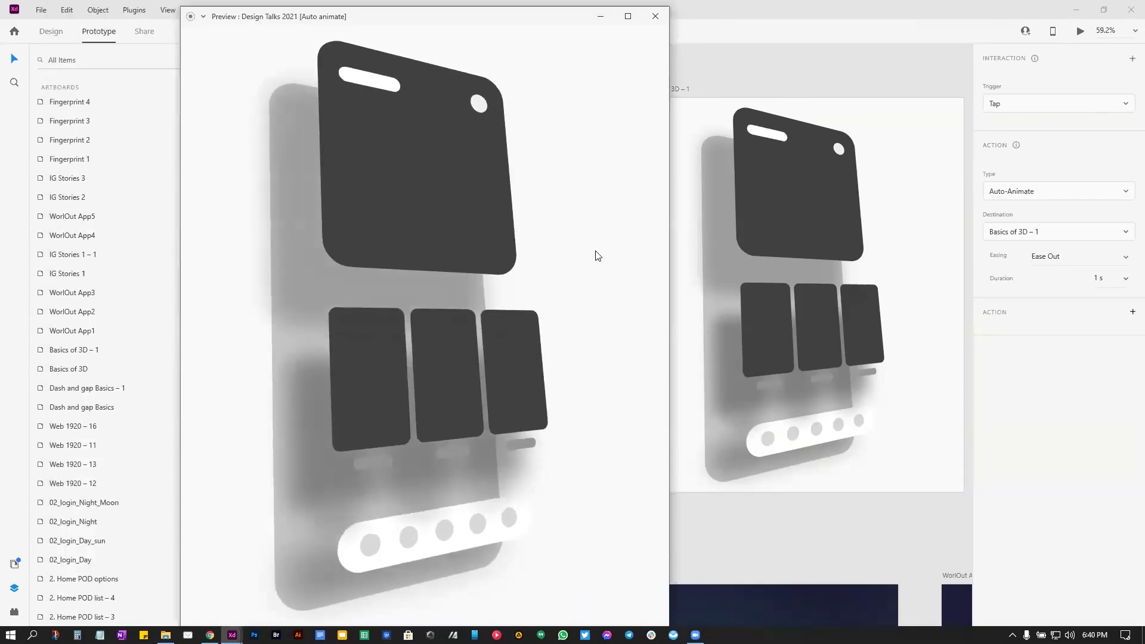
pyautogui.click(596, 254)
pyautogui.click(593, 253)
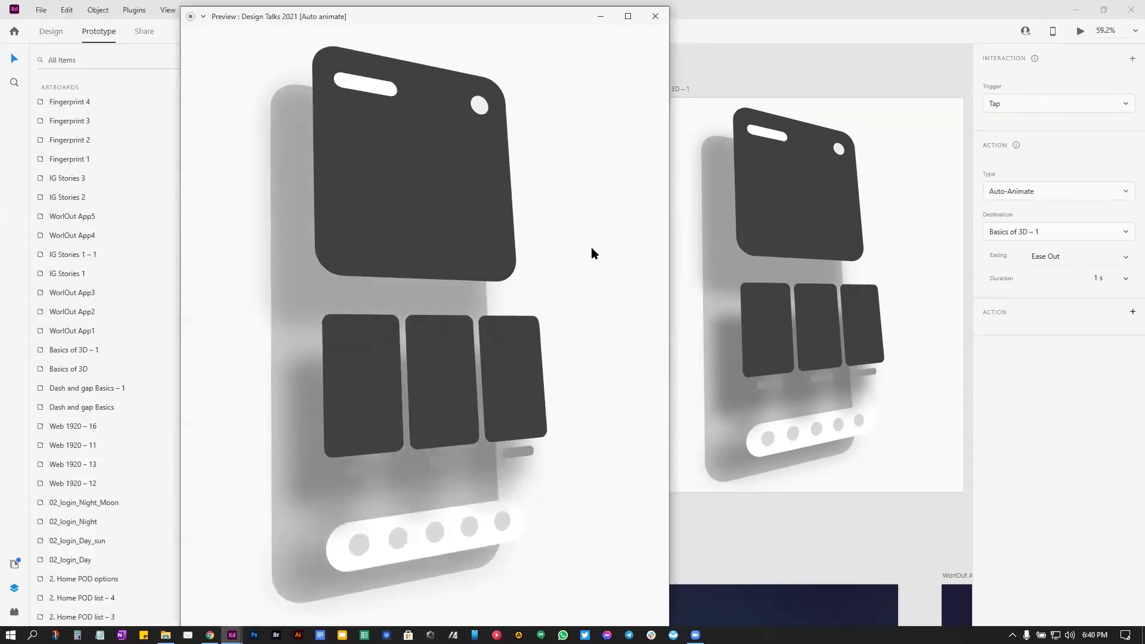